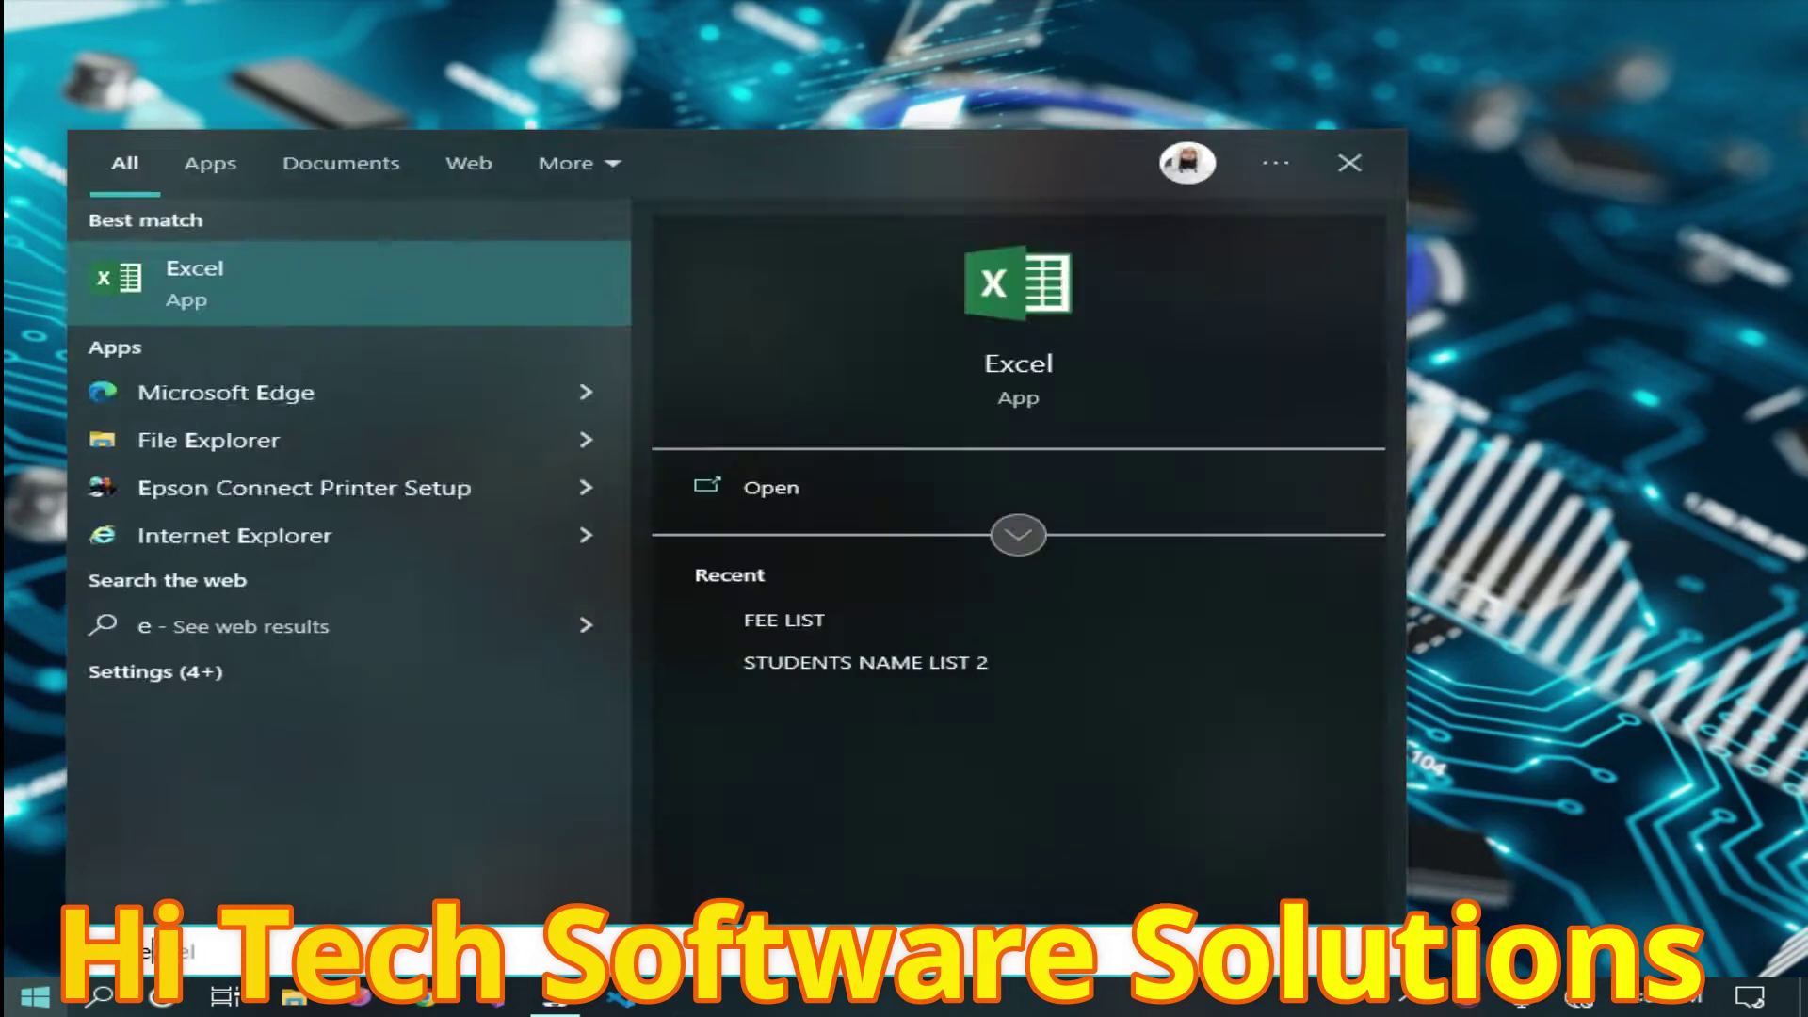
Launch Excel and create a new blank workbook, Book1.
key("Return")
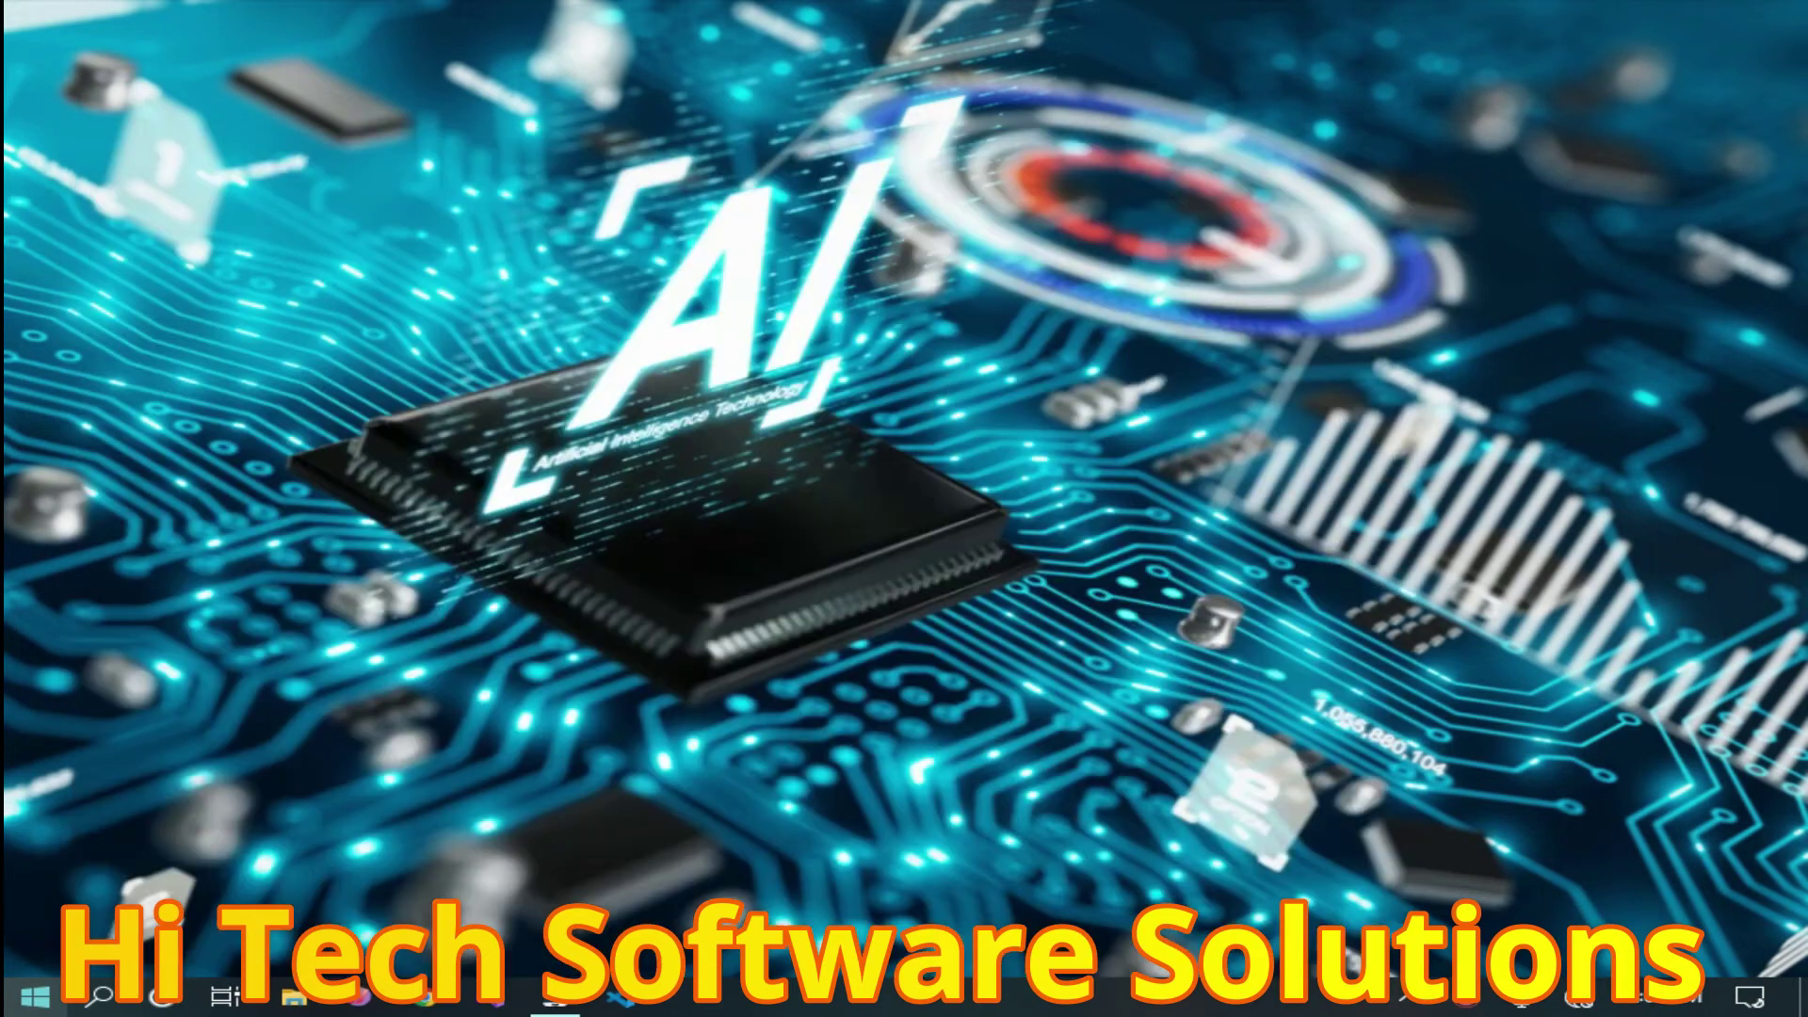
left_click(899, 316)
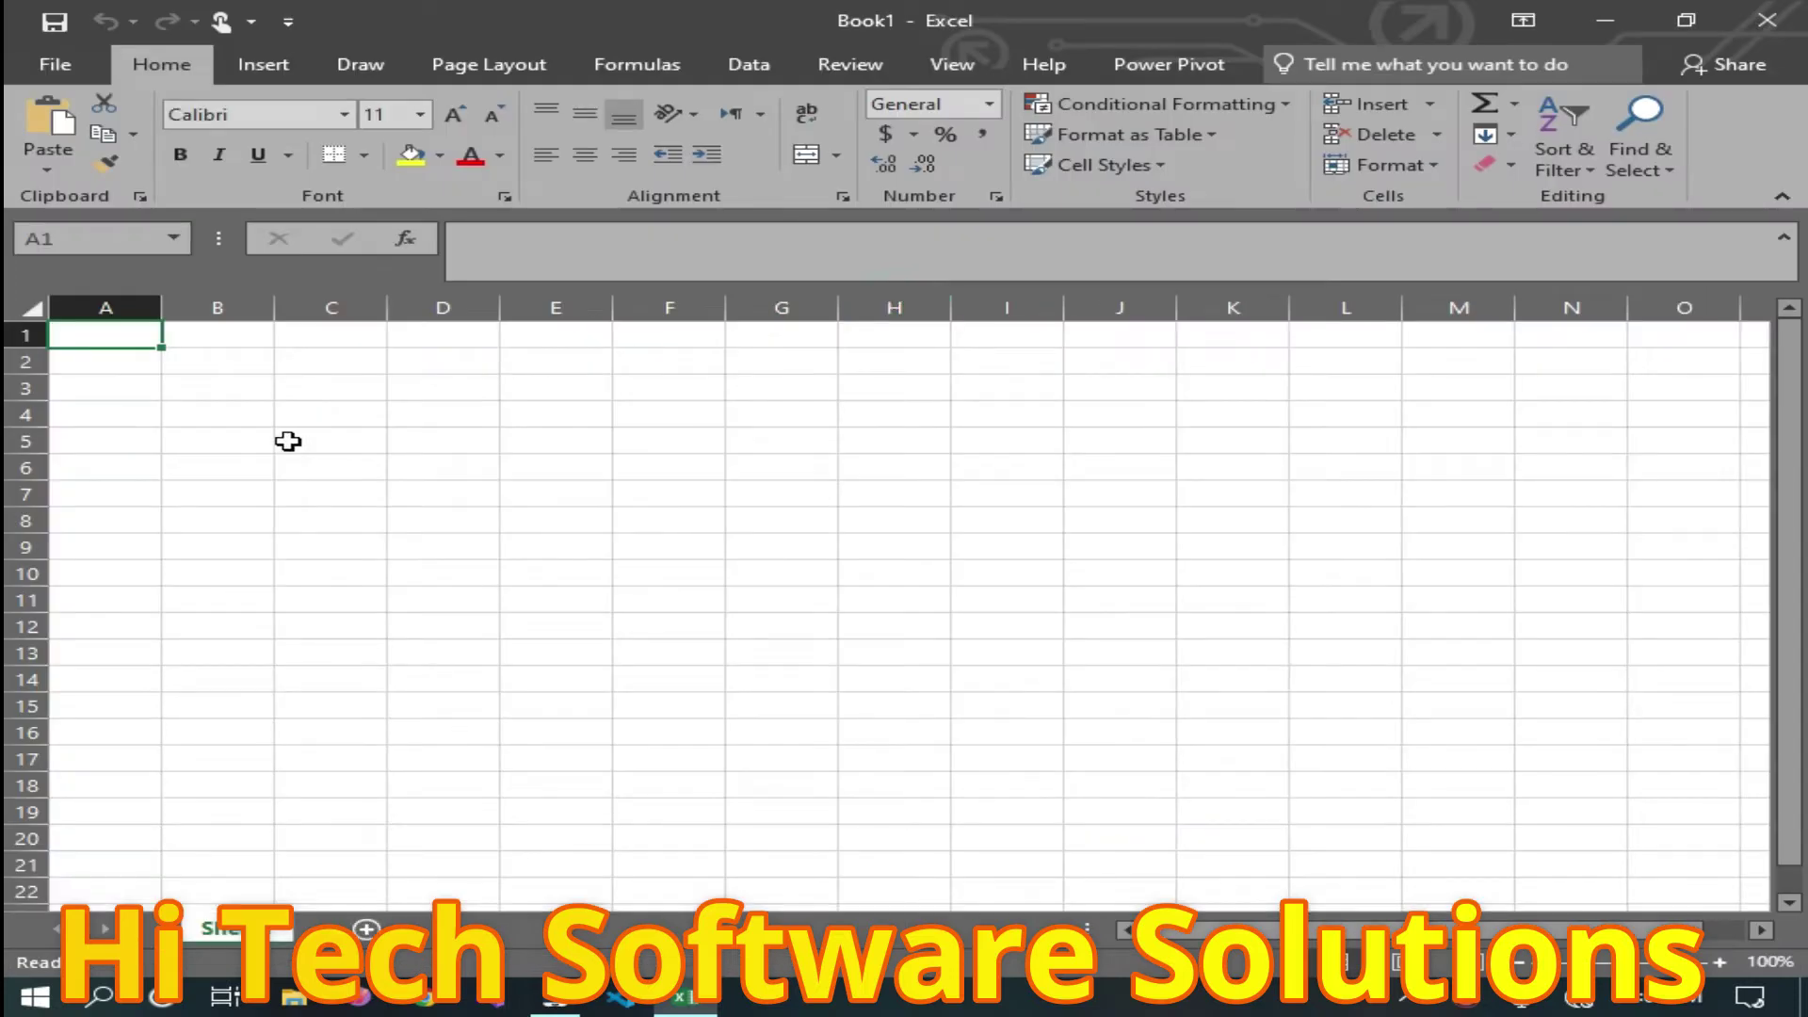
scroll(288, 442, "up", 7)
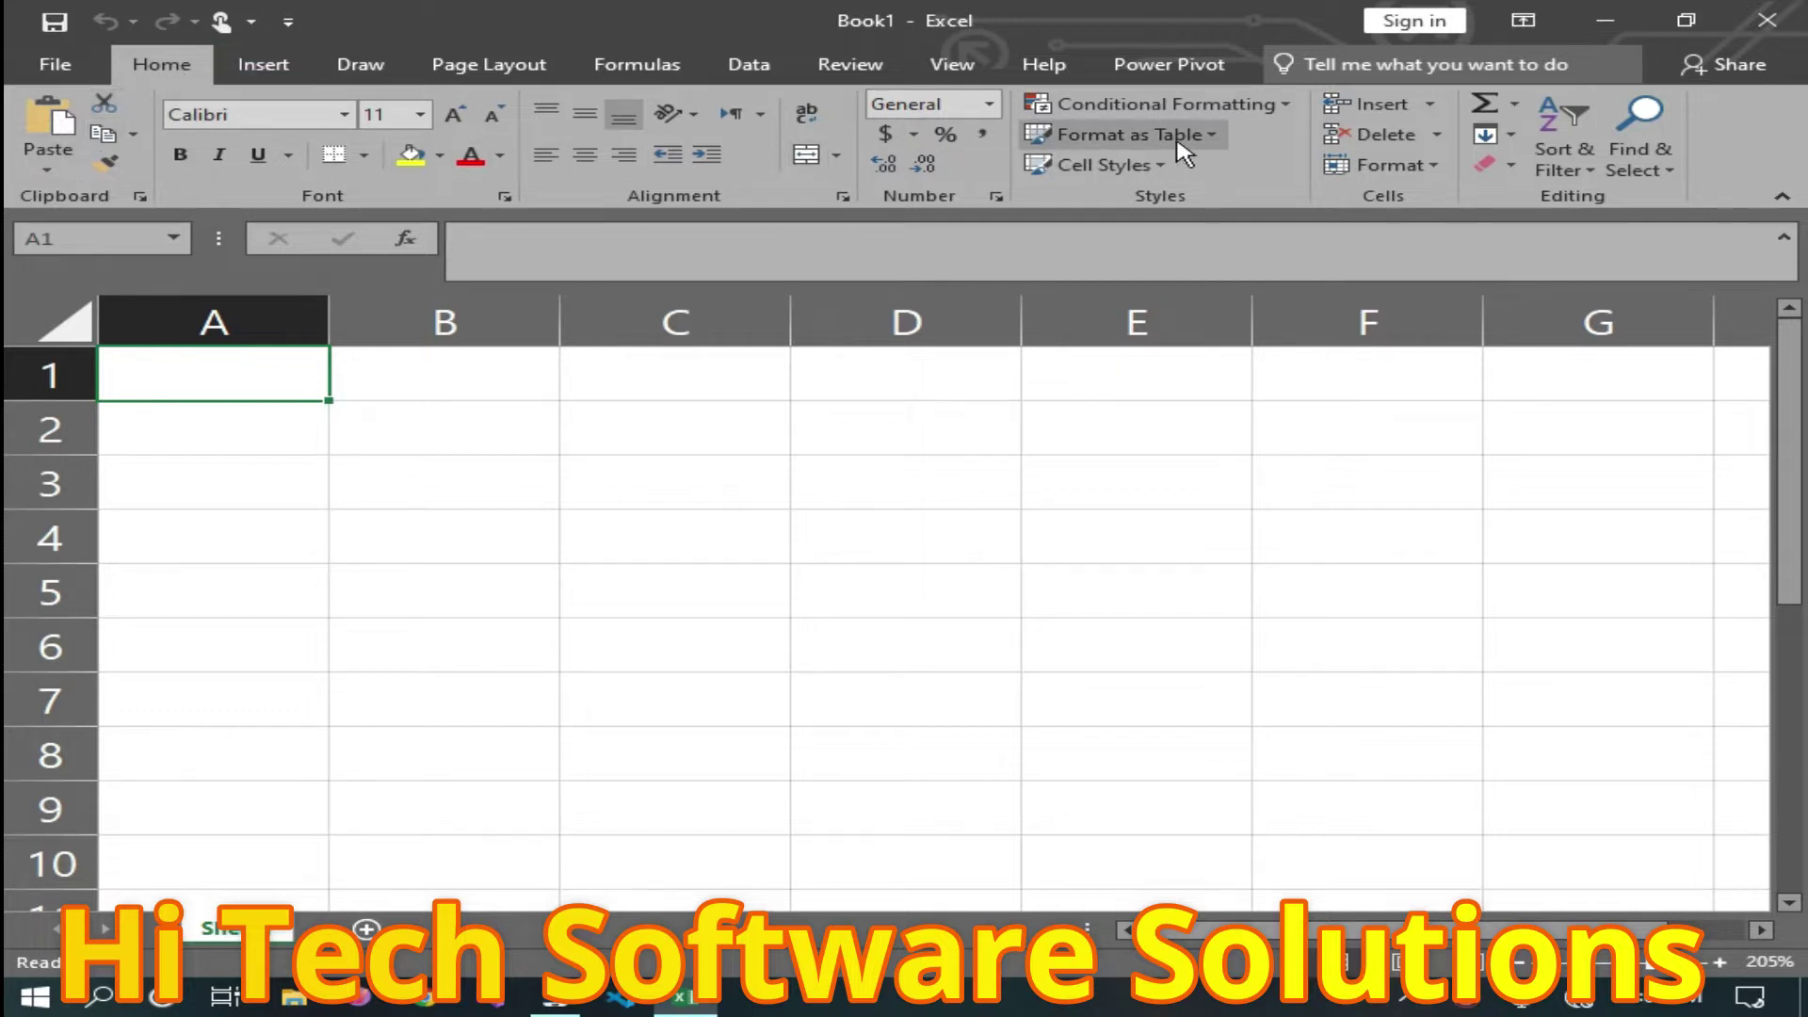
left_click(1166, 104)
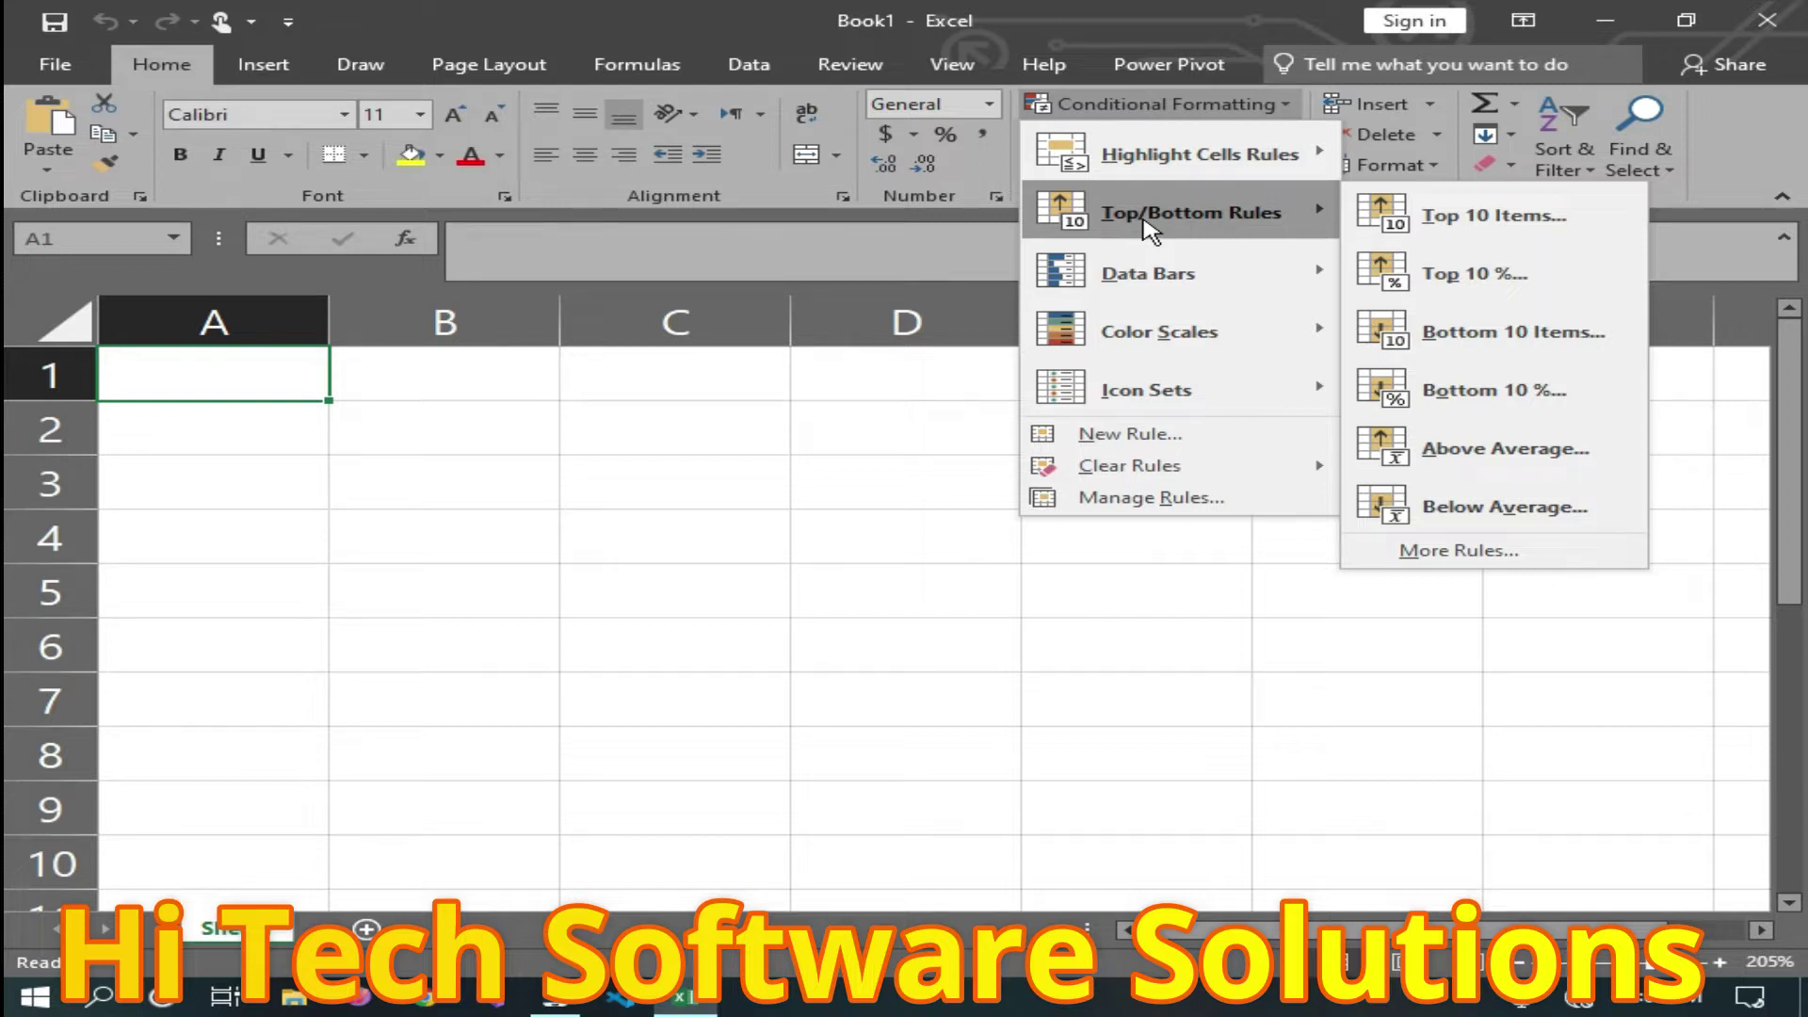
Enter 12, 32, 25, 35 and 85 into cells A1 to A5.
left_click(217, 367)
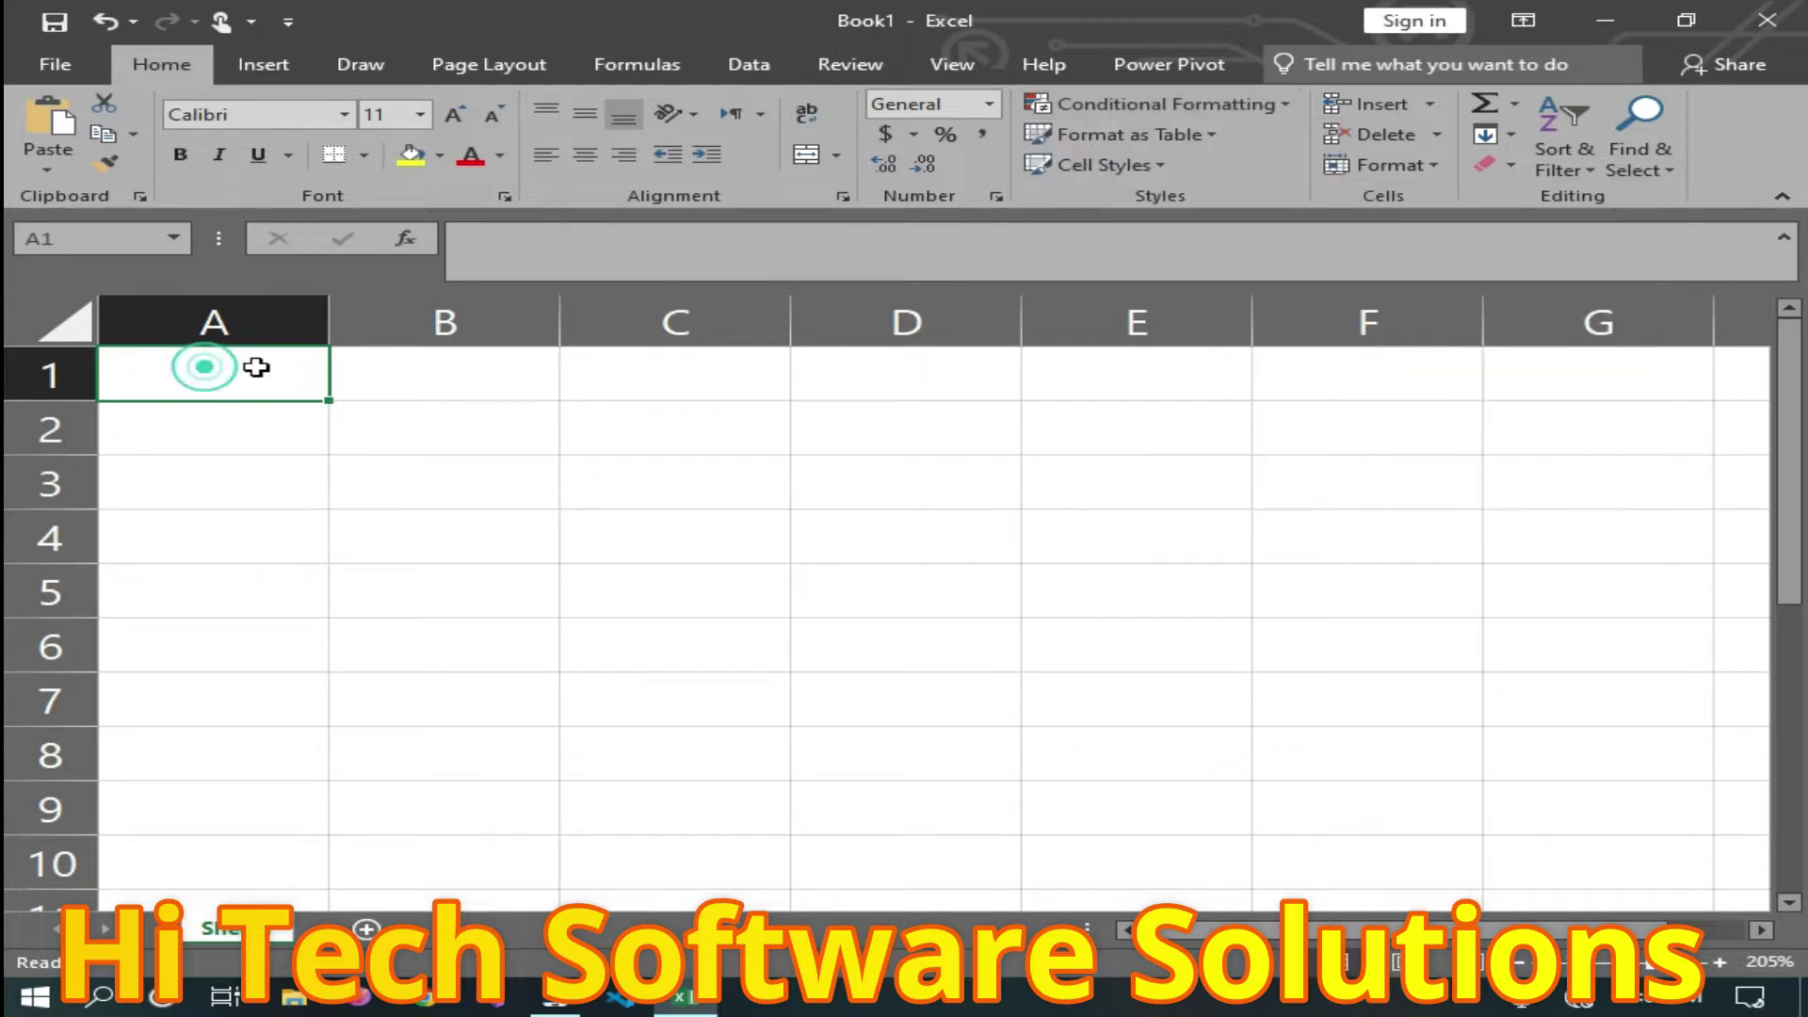
type("12")
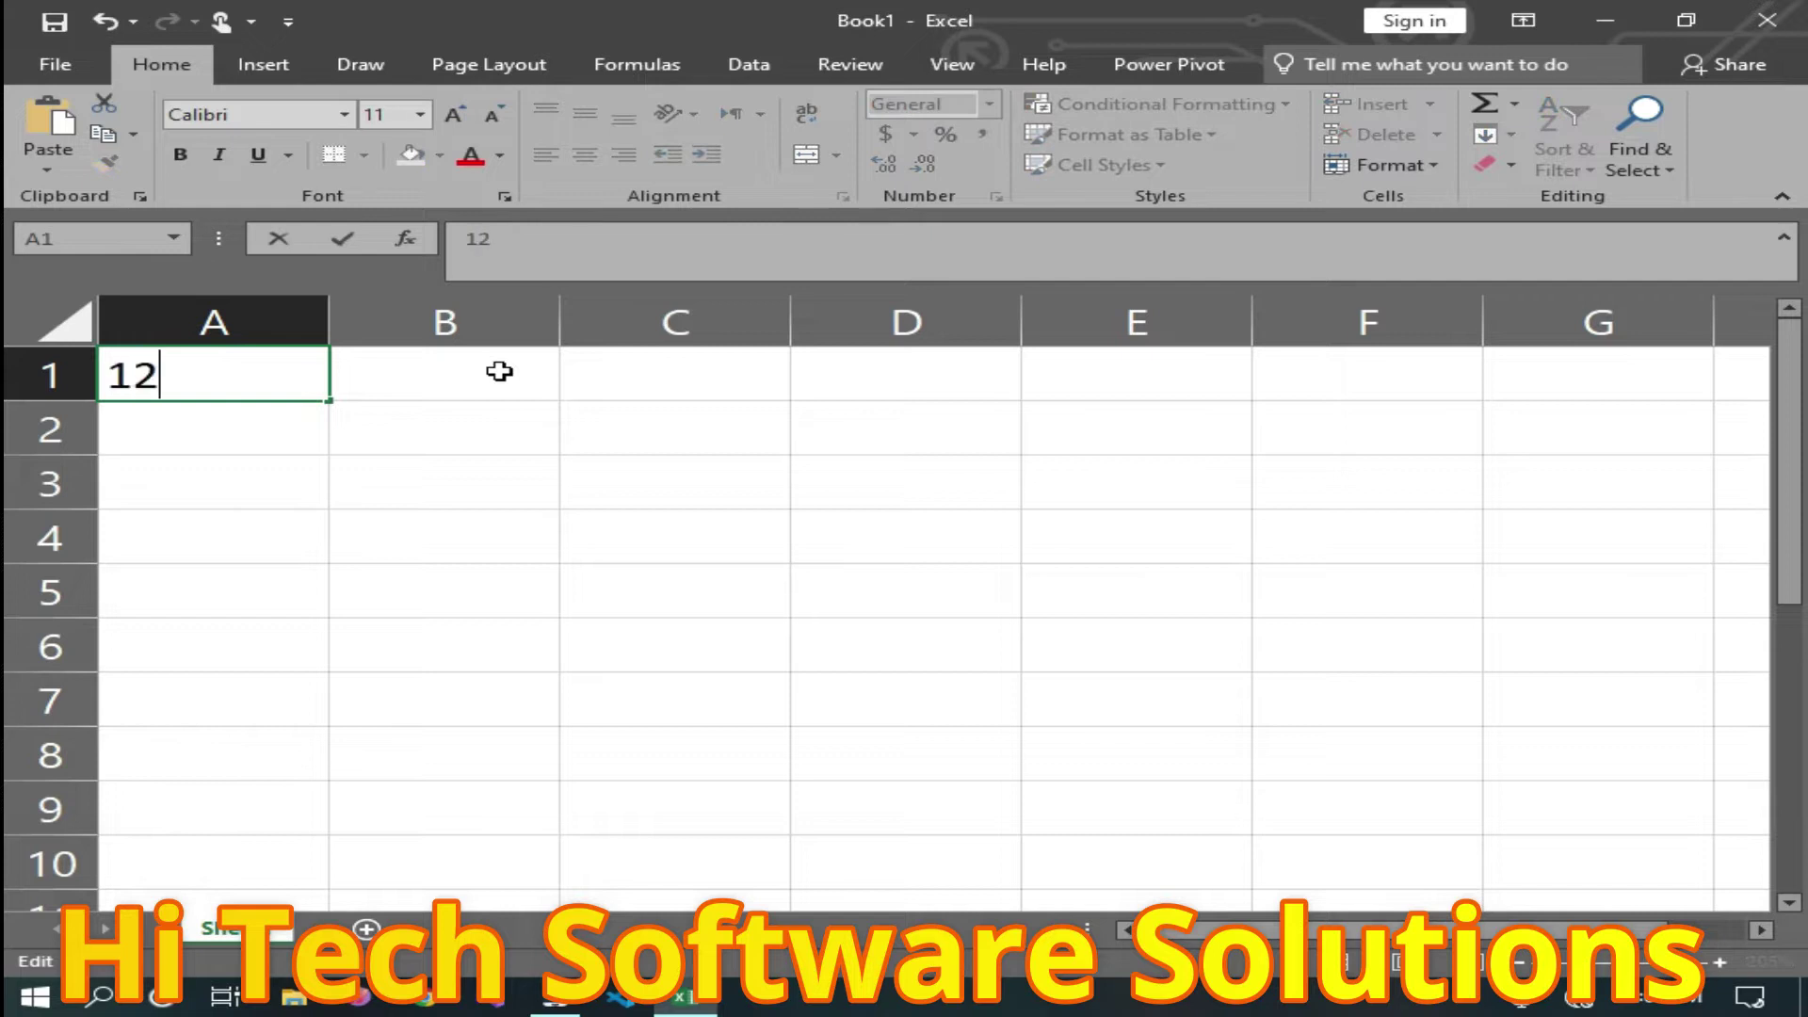
left_click(312, 429)
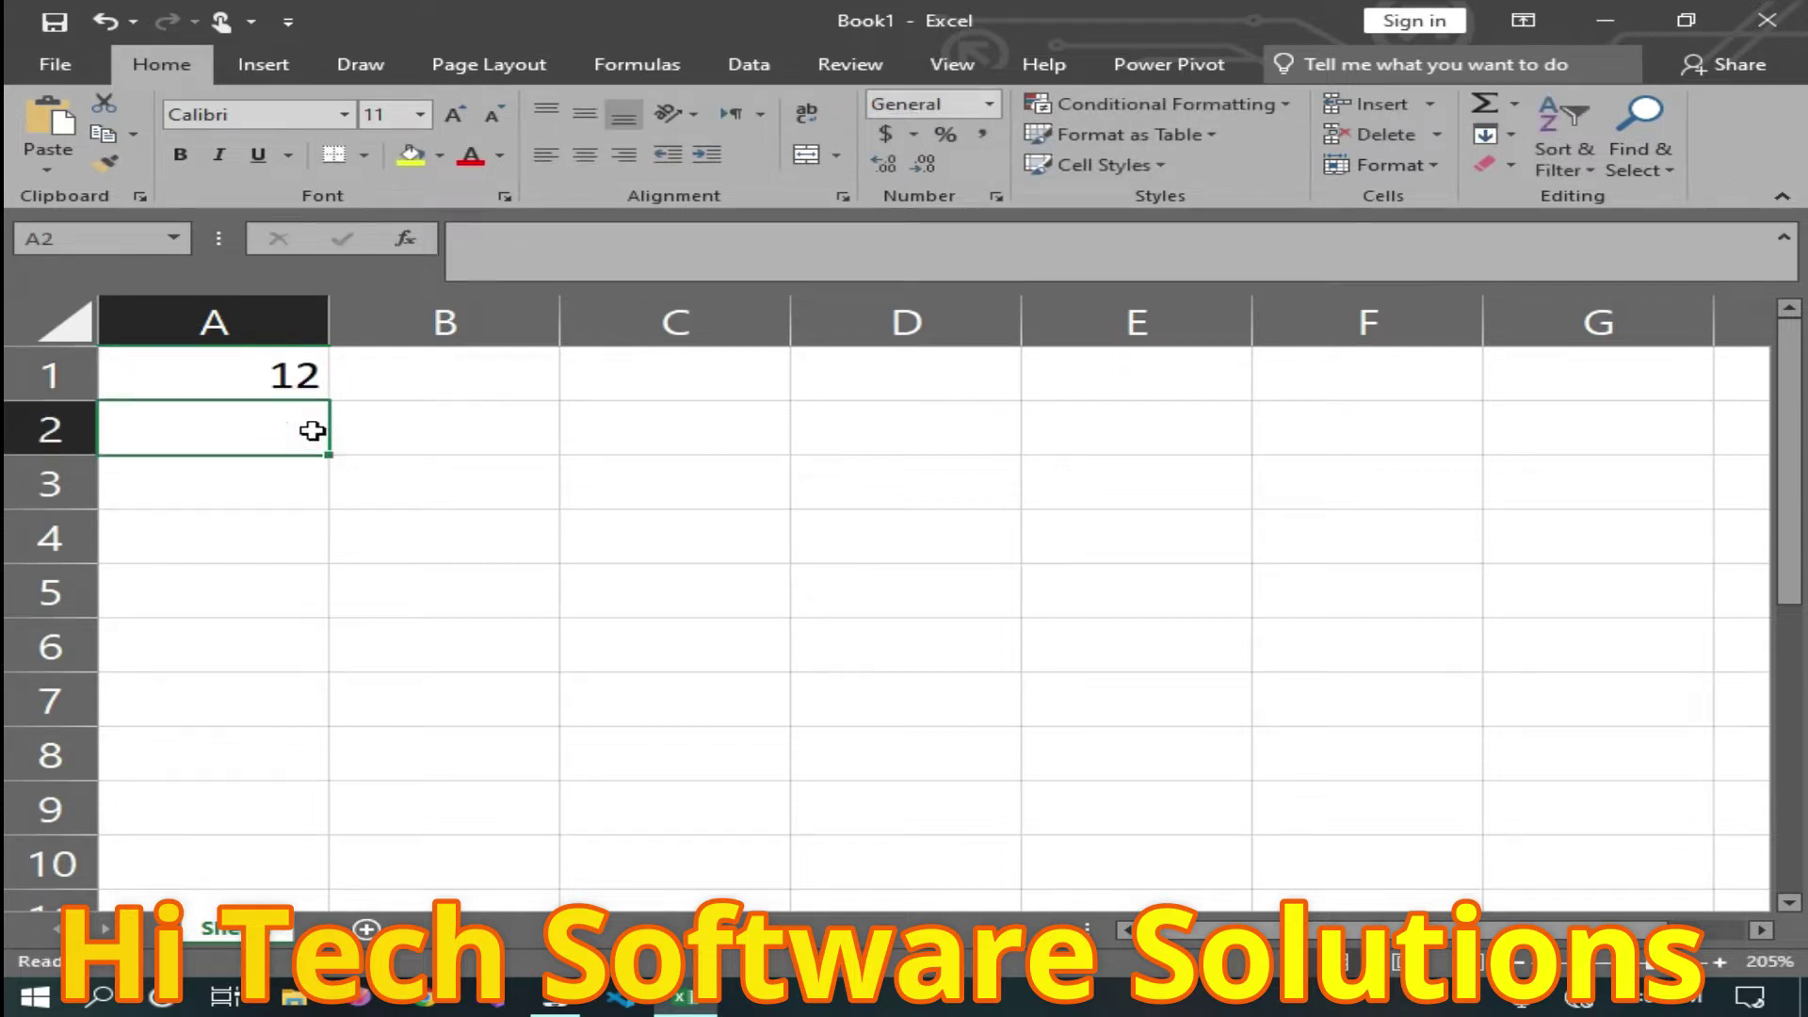
type("32")
left_click(198, 482)
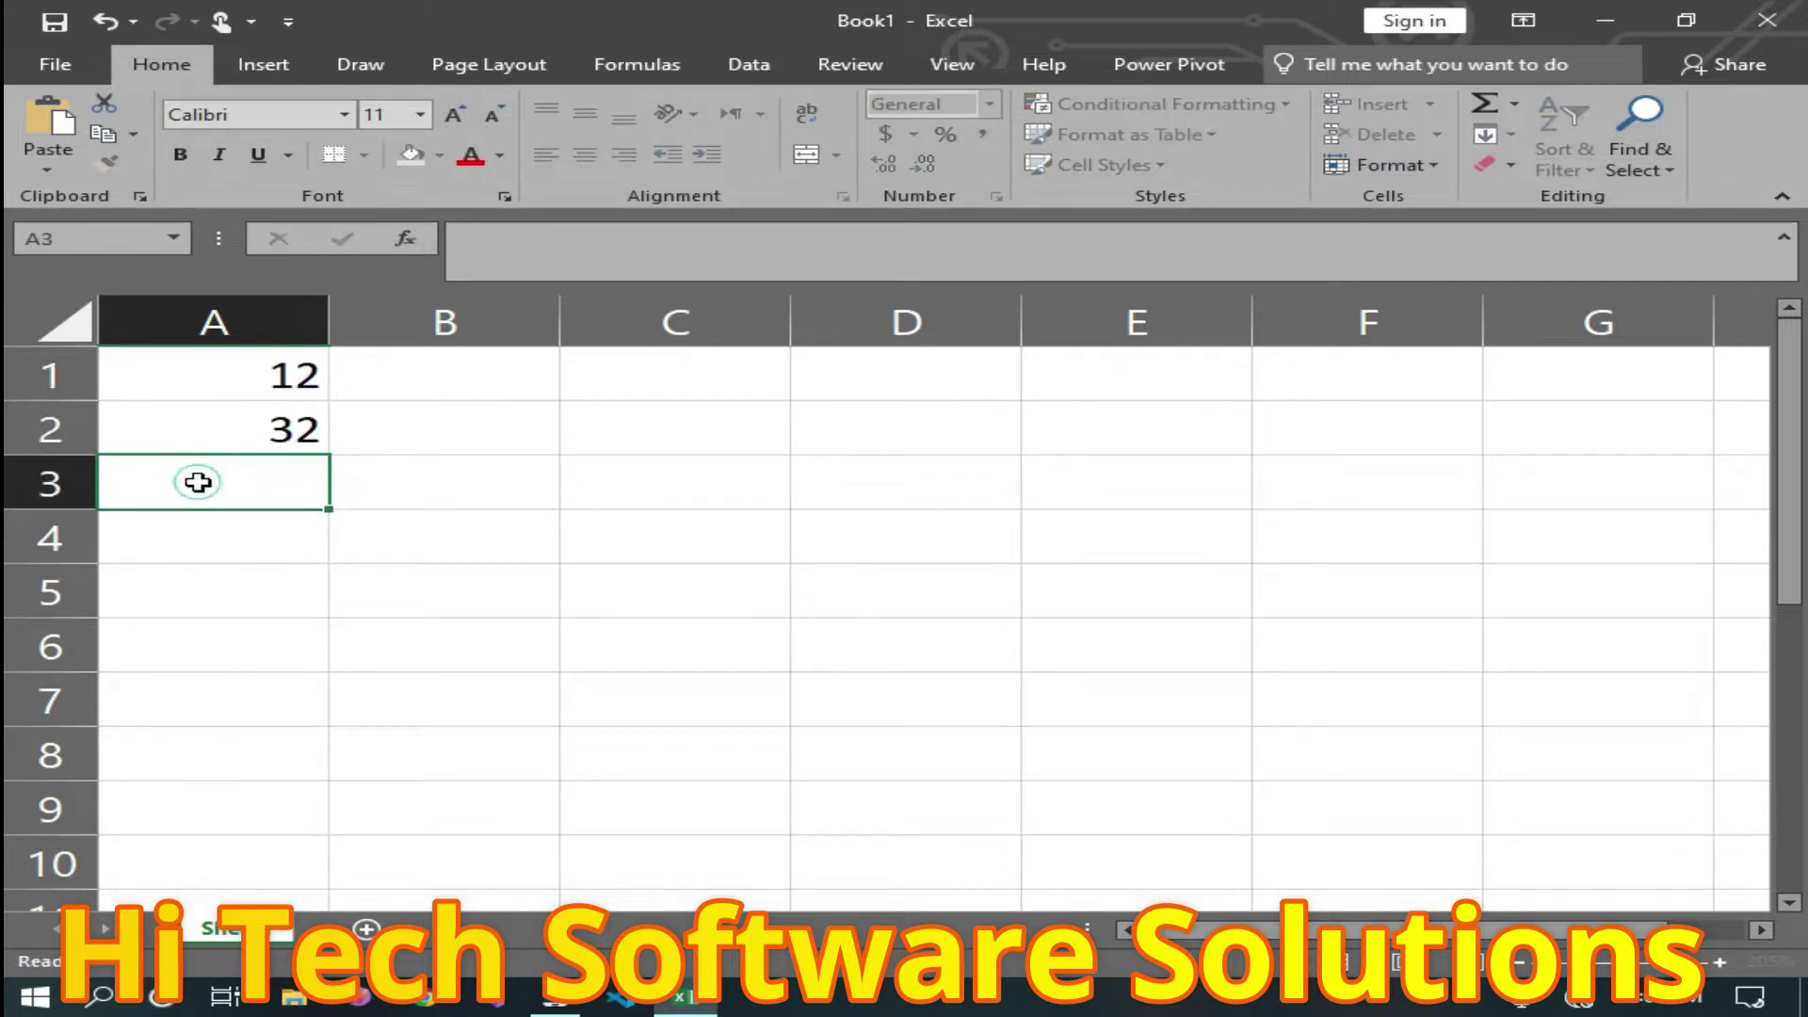
type("25")
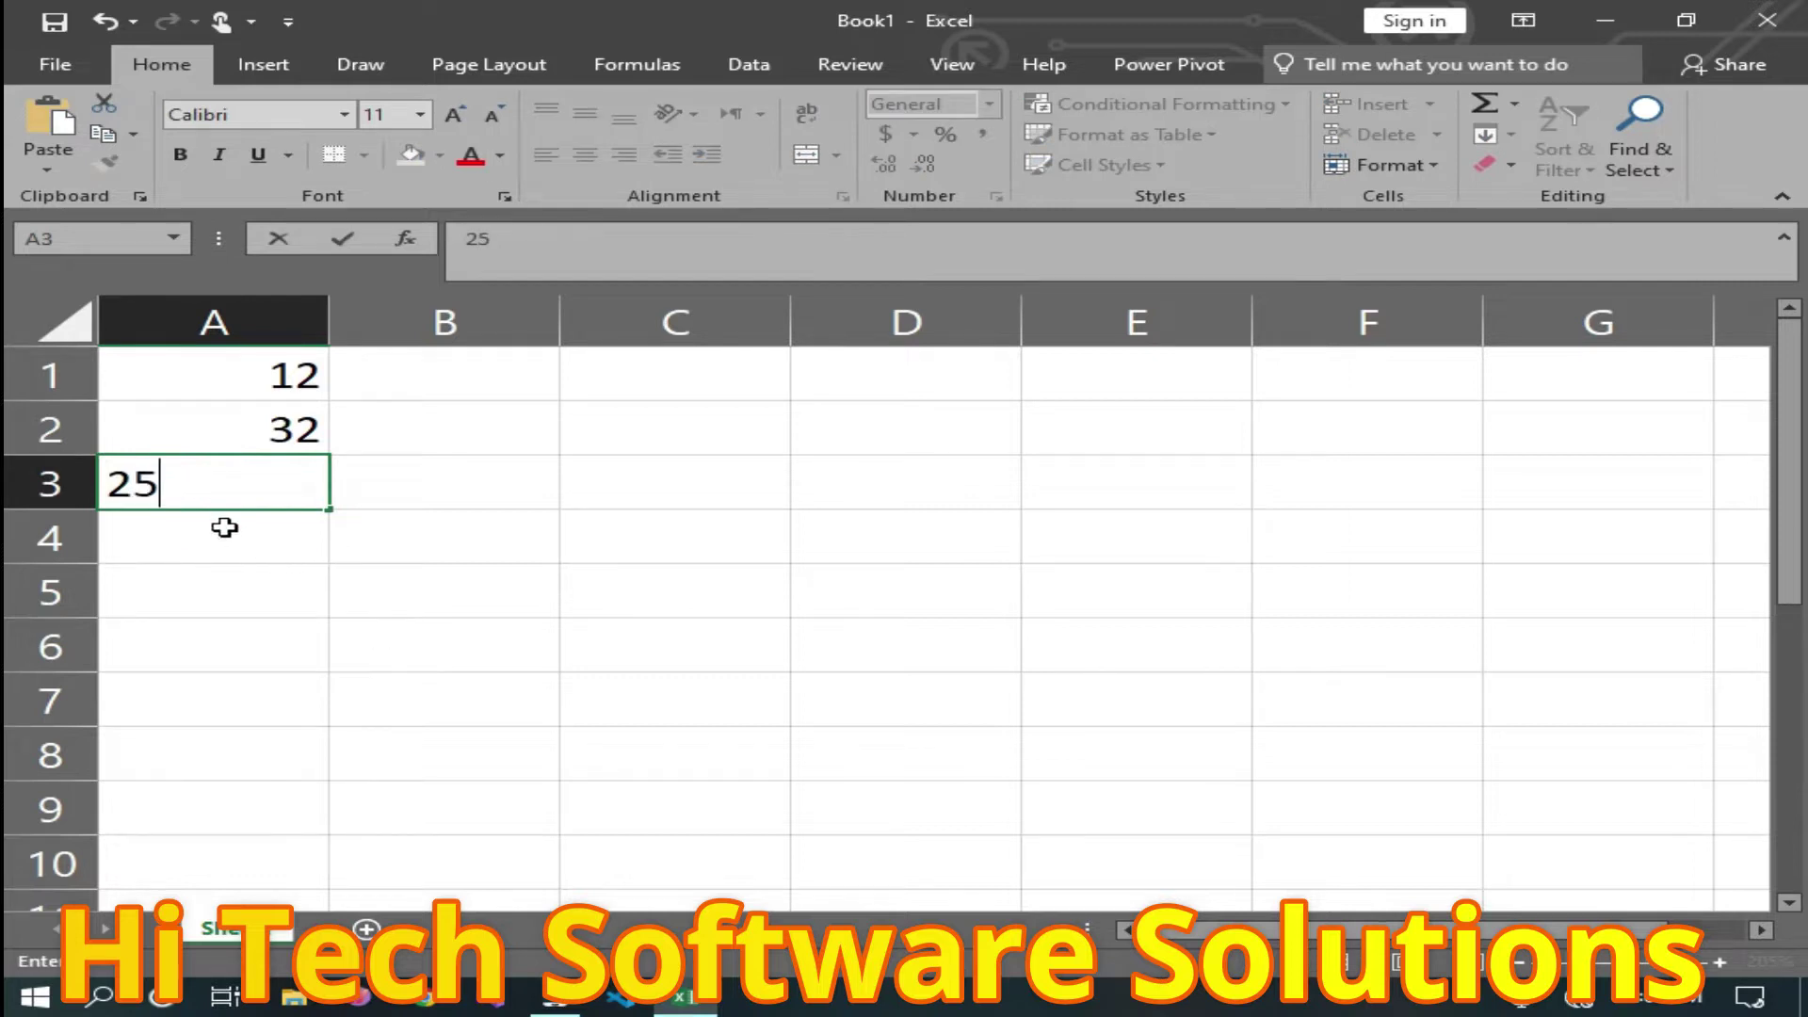
left_click(224, 527)
type("35")
left_click(212, 592)
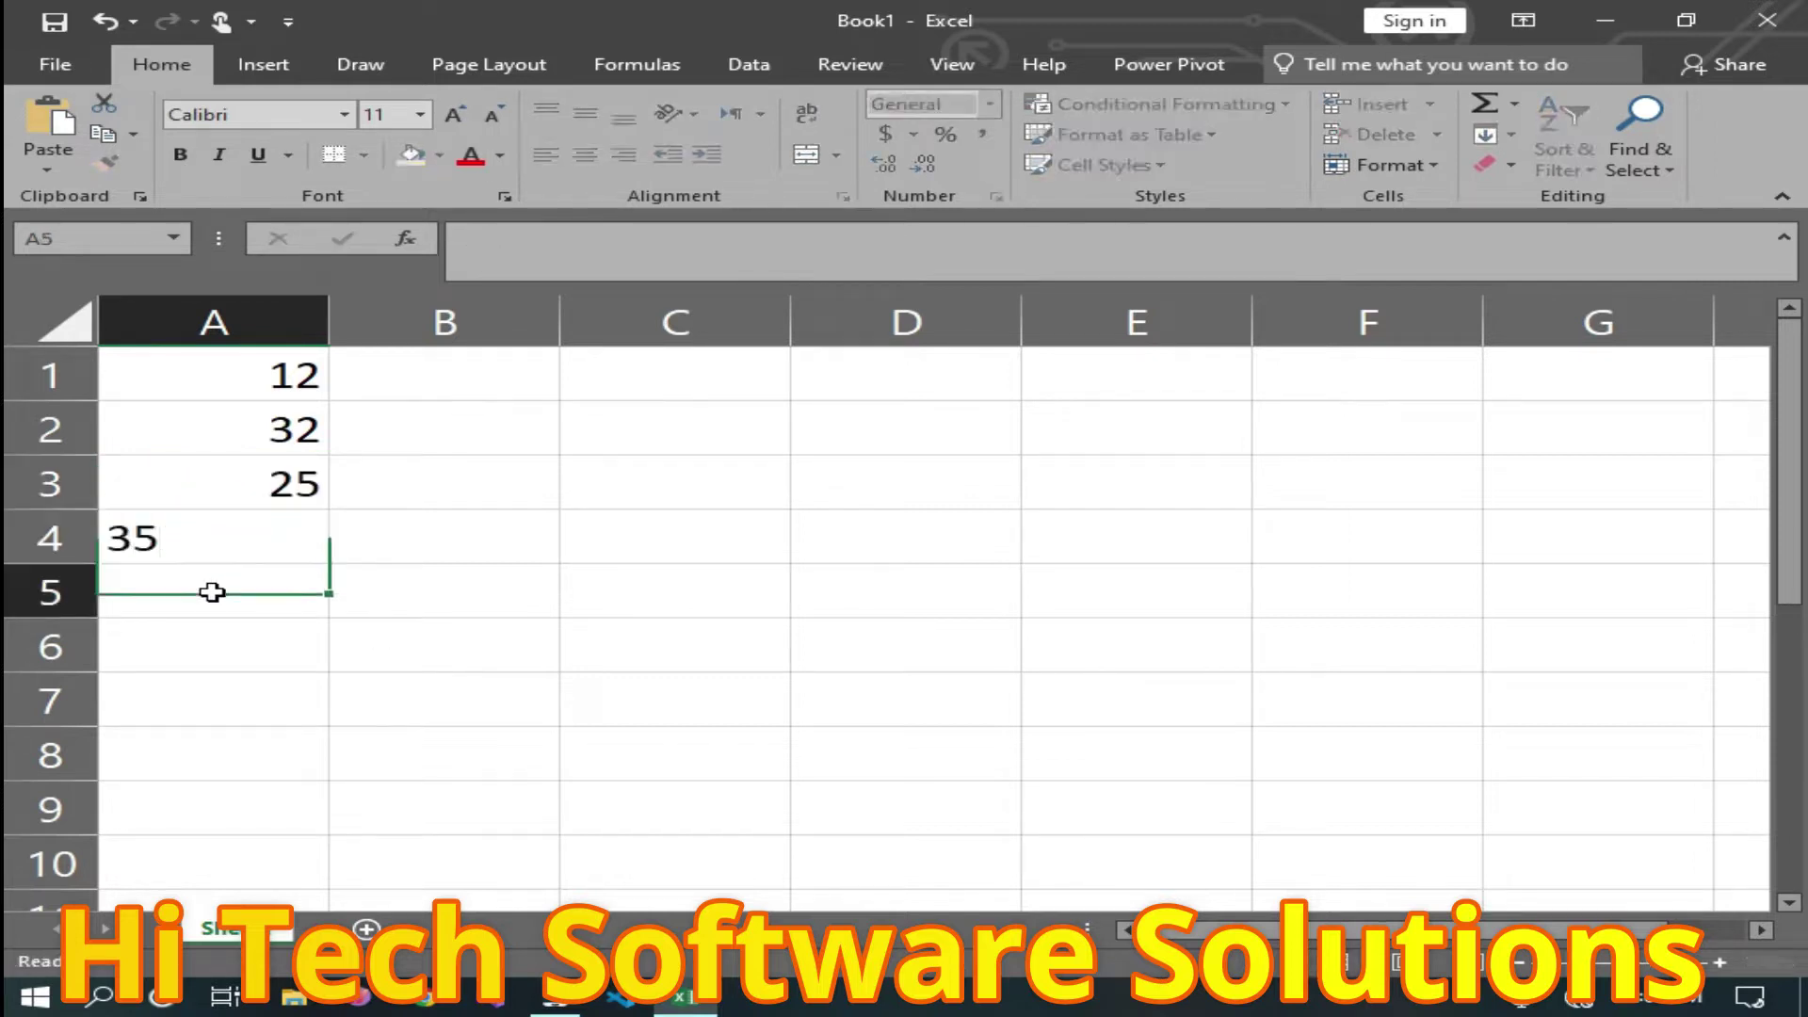
type("85")
Enter 87, 55, 35, 44, 41 and 35 into cells A6 to A11.
left_click(237, 653)
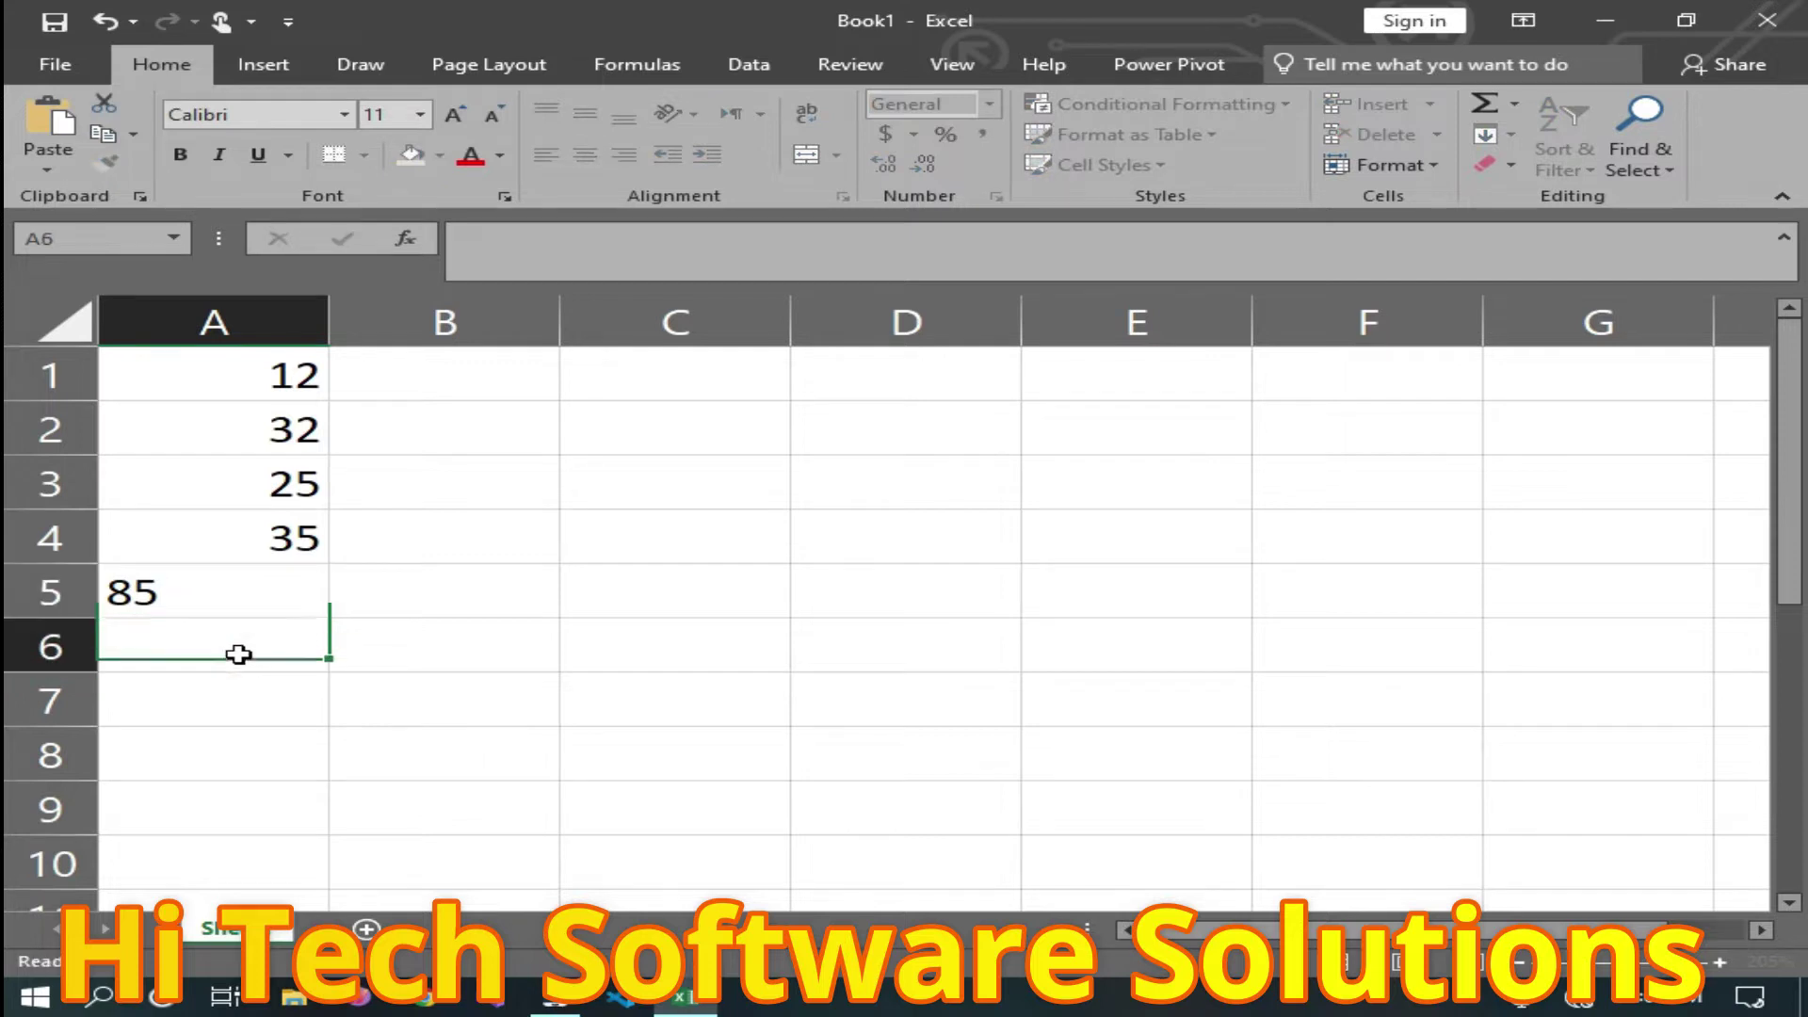
type("87")
left_click(231, 699)
type("55")
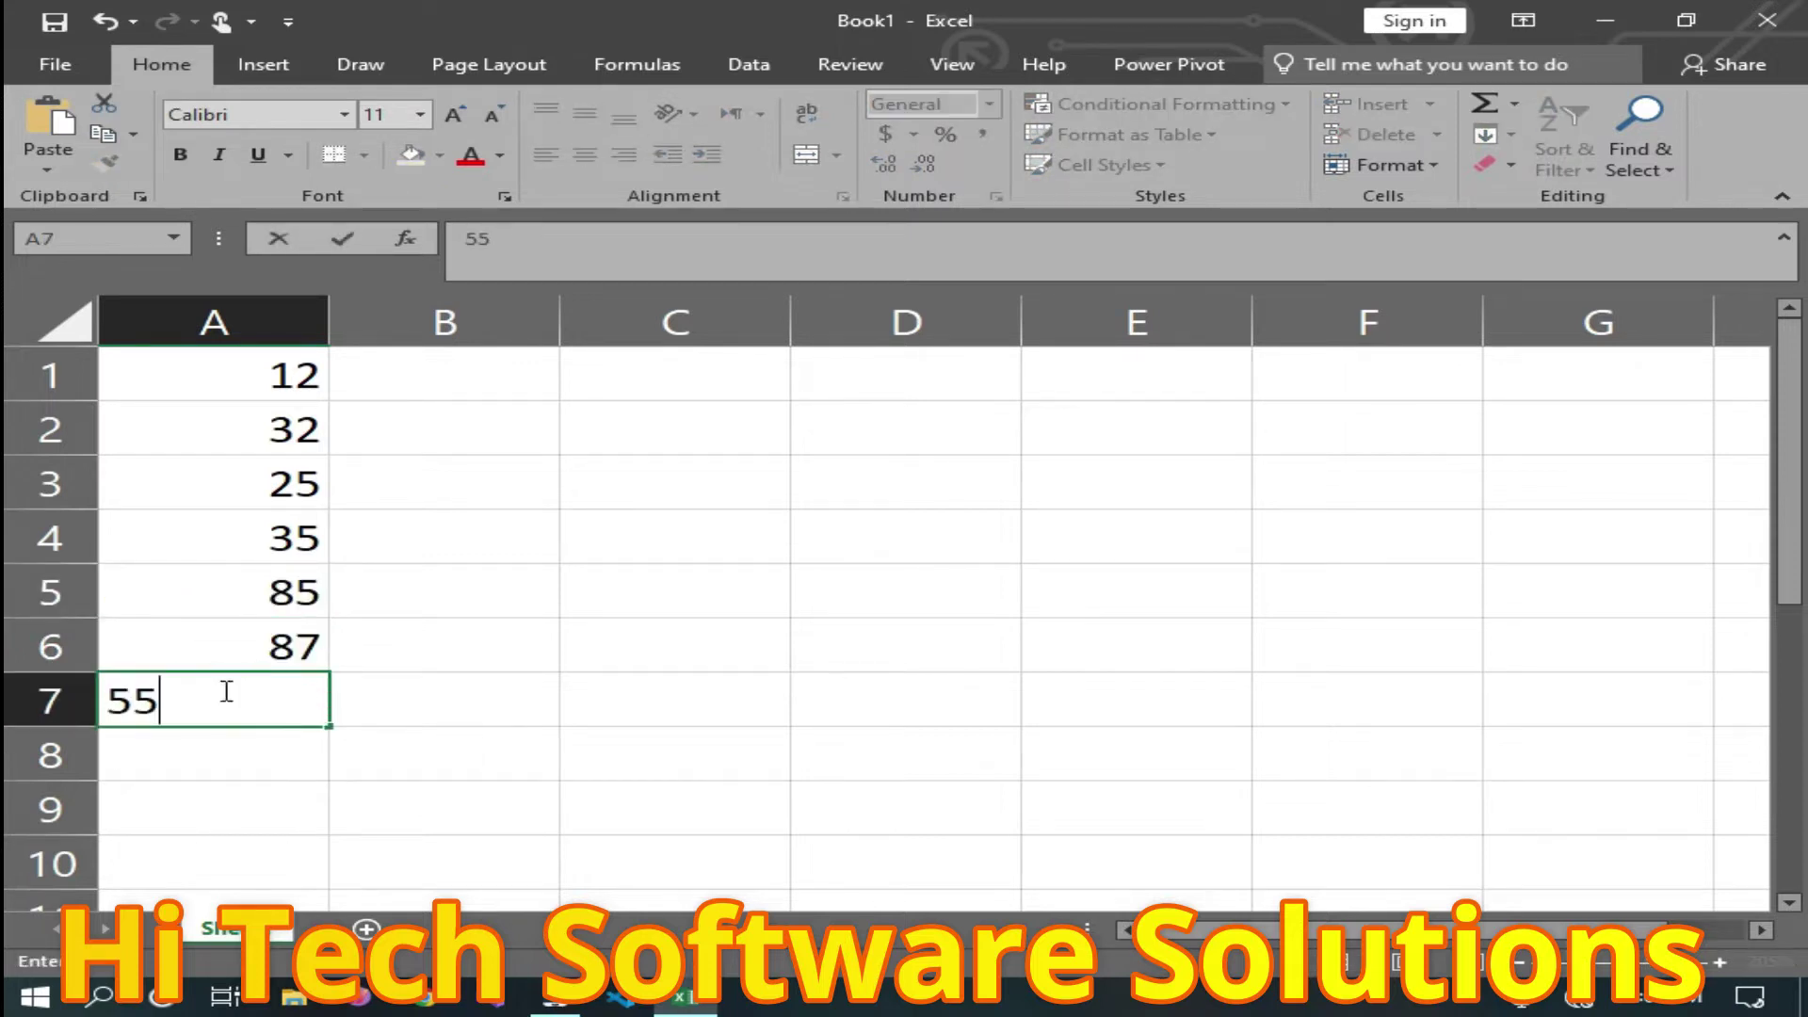
left_click(254, 759)
type("35")
left_click(222, 831)
type("44")
left_click(228, 857)
type("41")
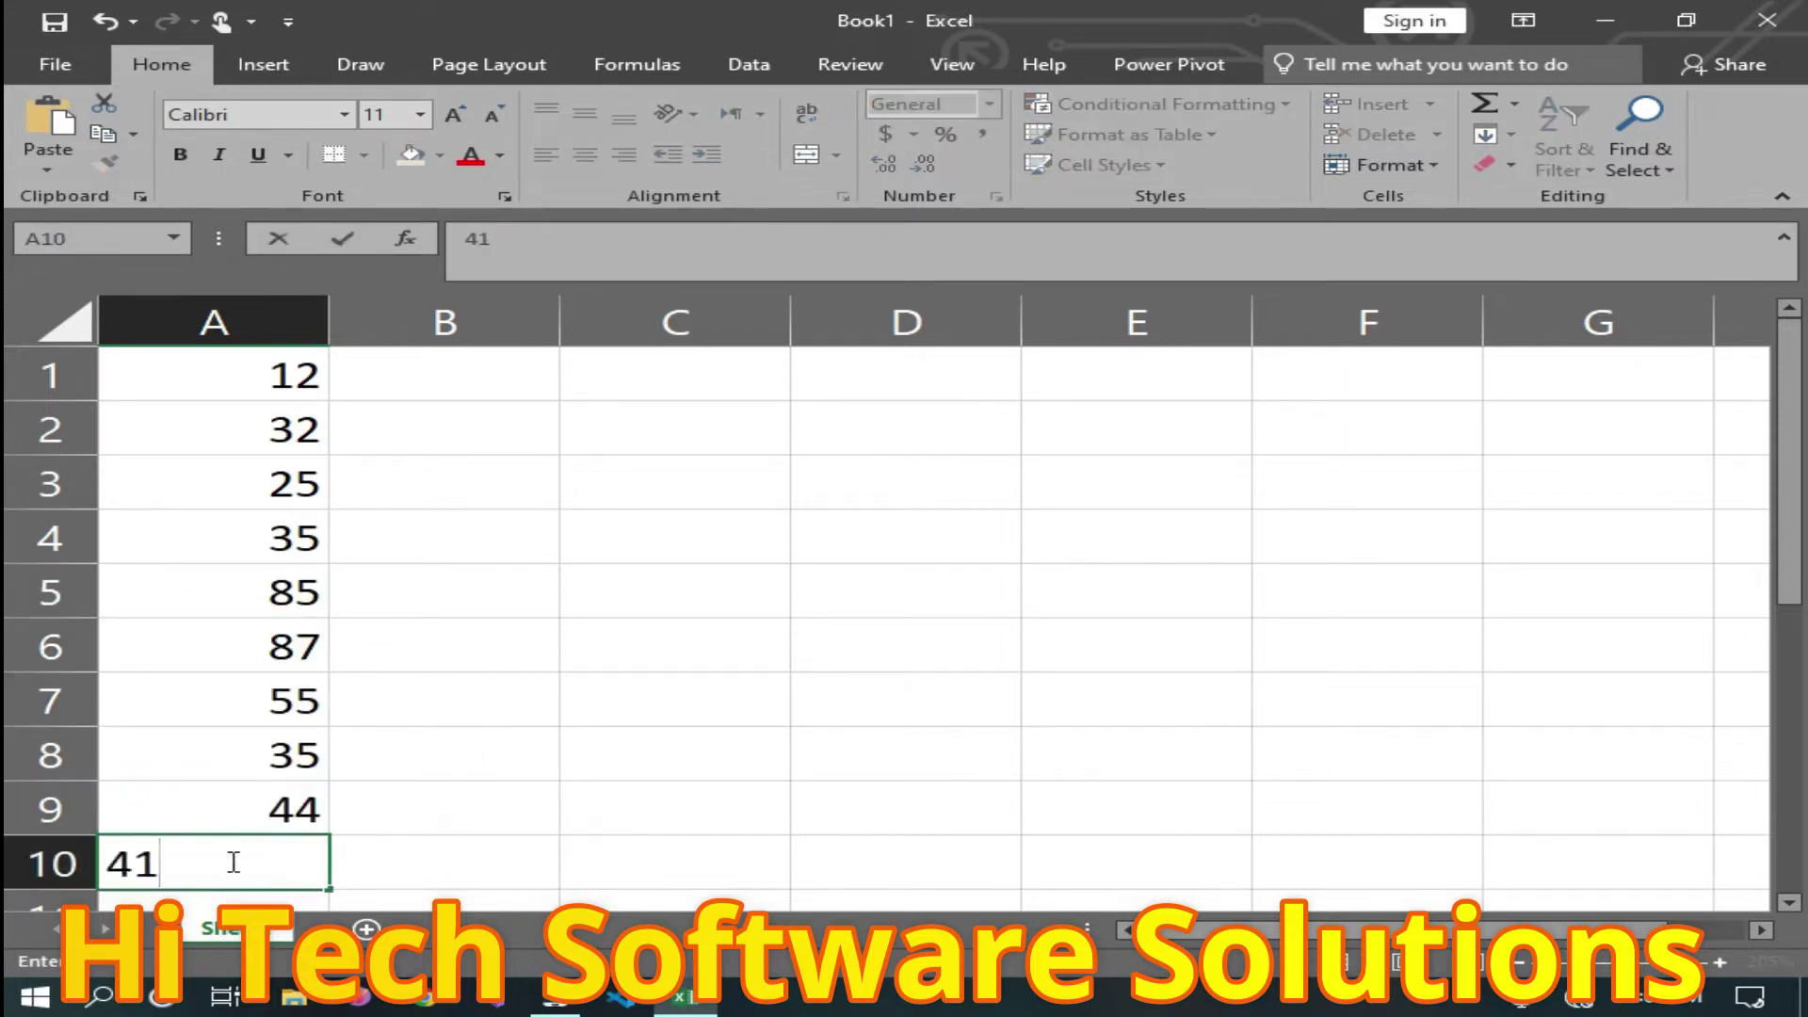
scroll(285, 764, "down", 2)
left_click(236, 587)
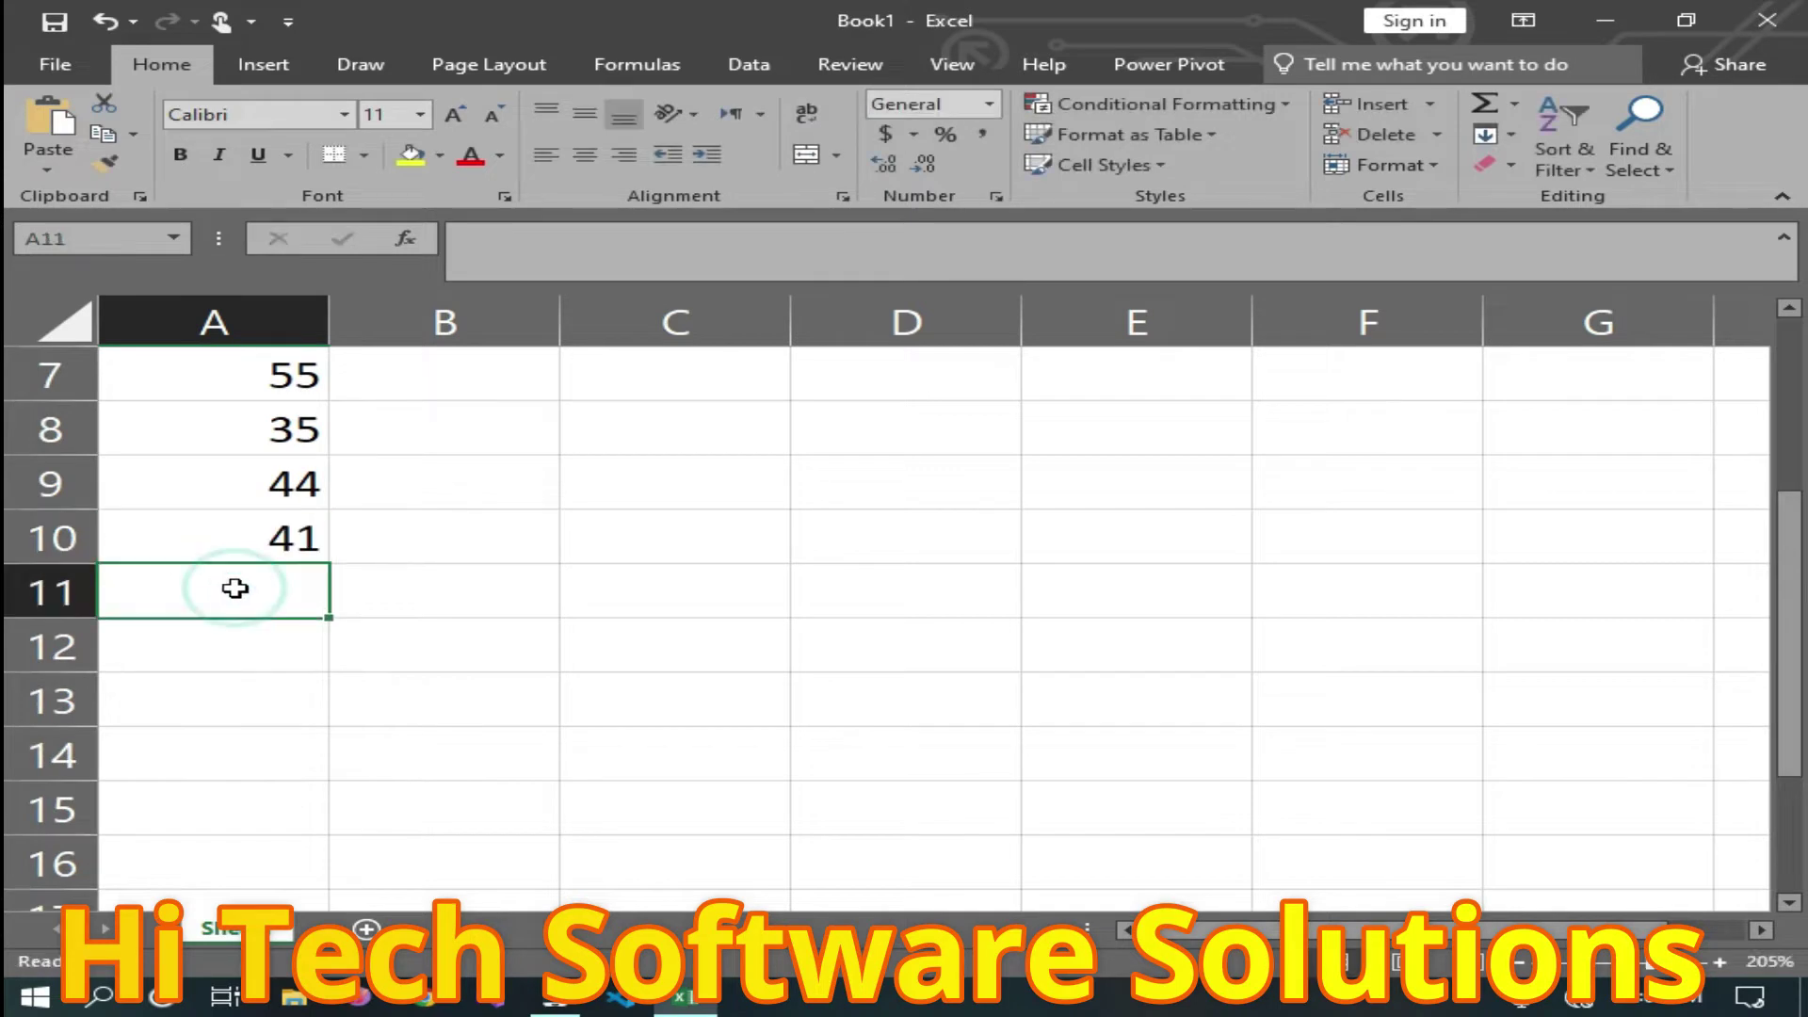
type("35")
left_click(527, 558)
Select the whole of column A.
scroll(496, 521, "up", 2)
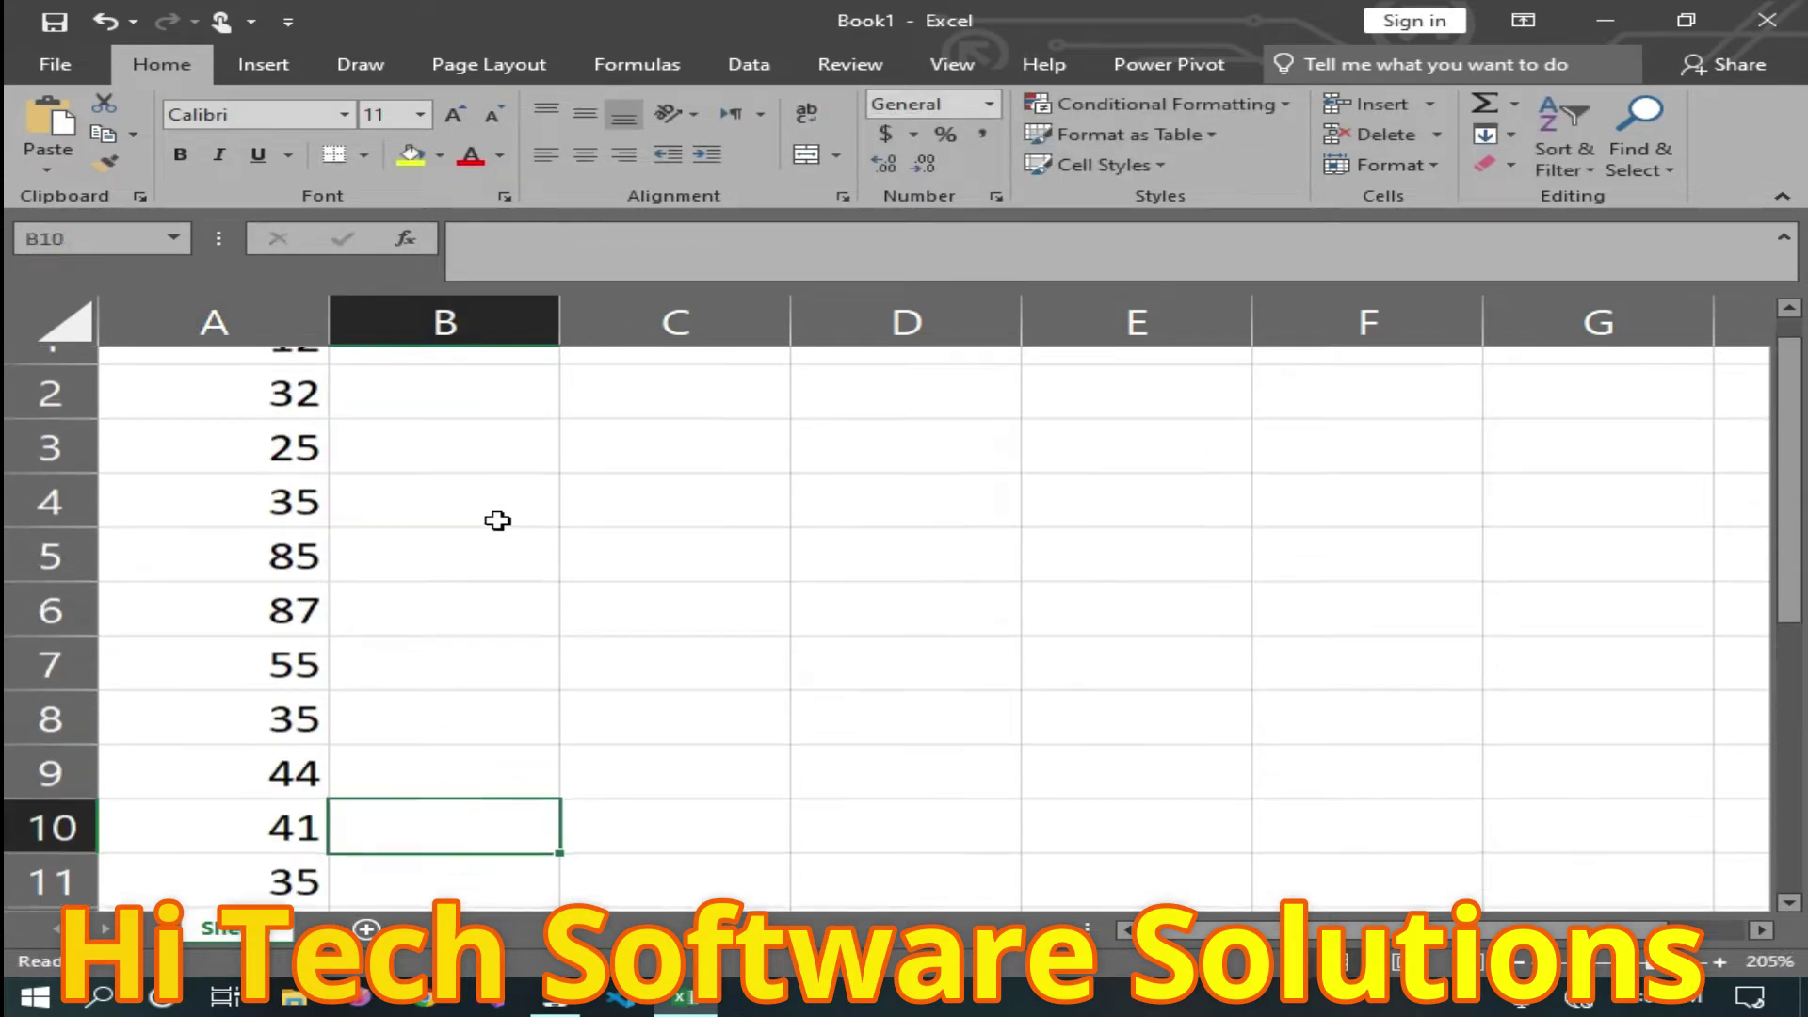
scroll(565, 530, "down", 1)
scroll(584, 532, "down", 1)
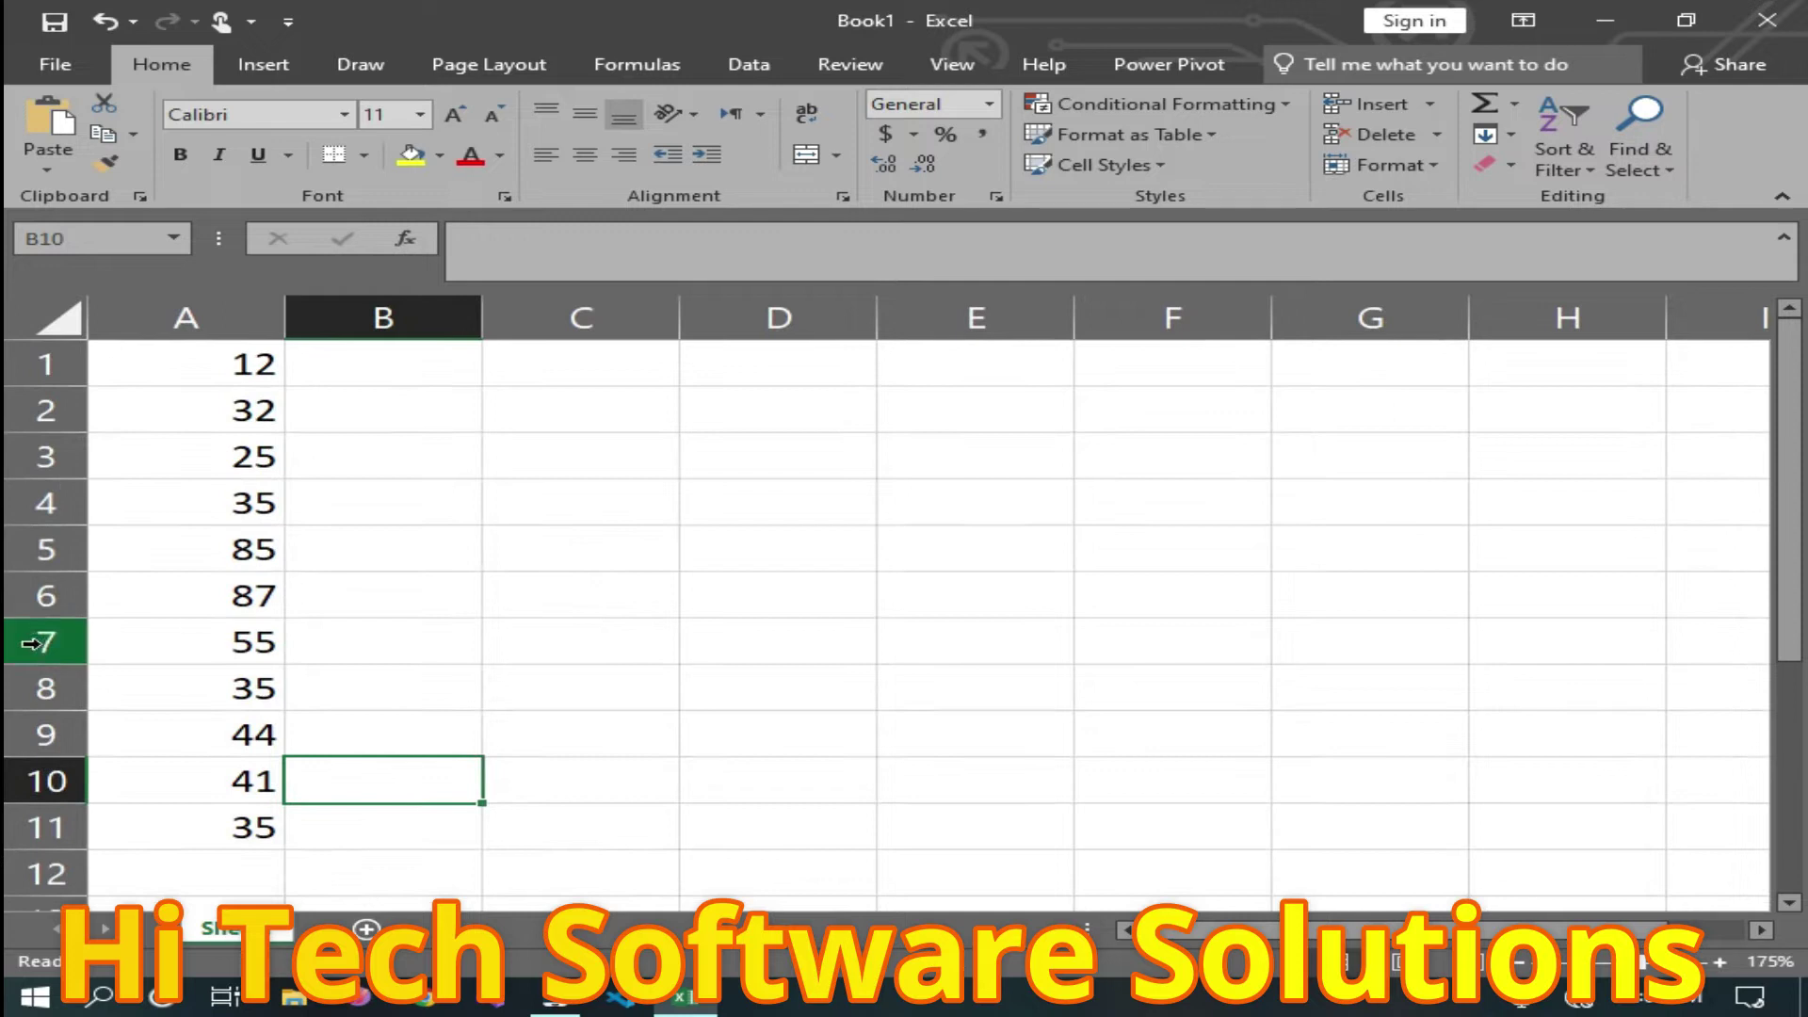
left_click(141, 312)
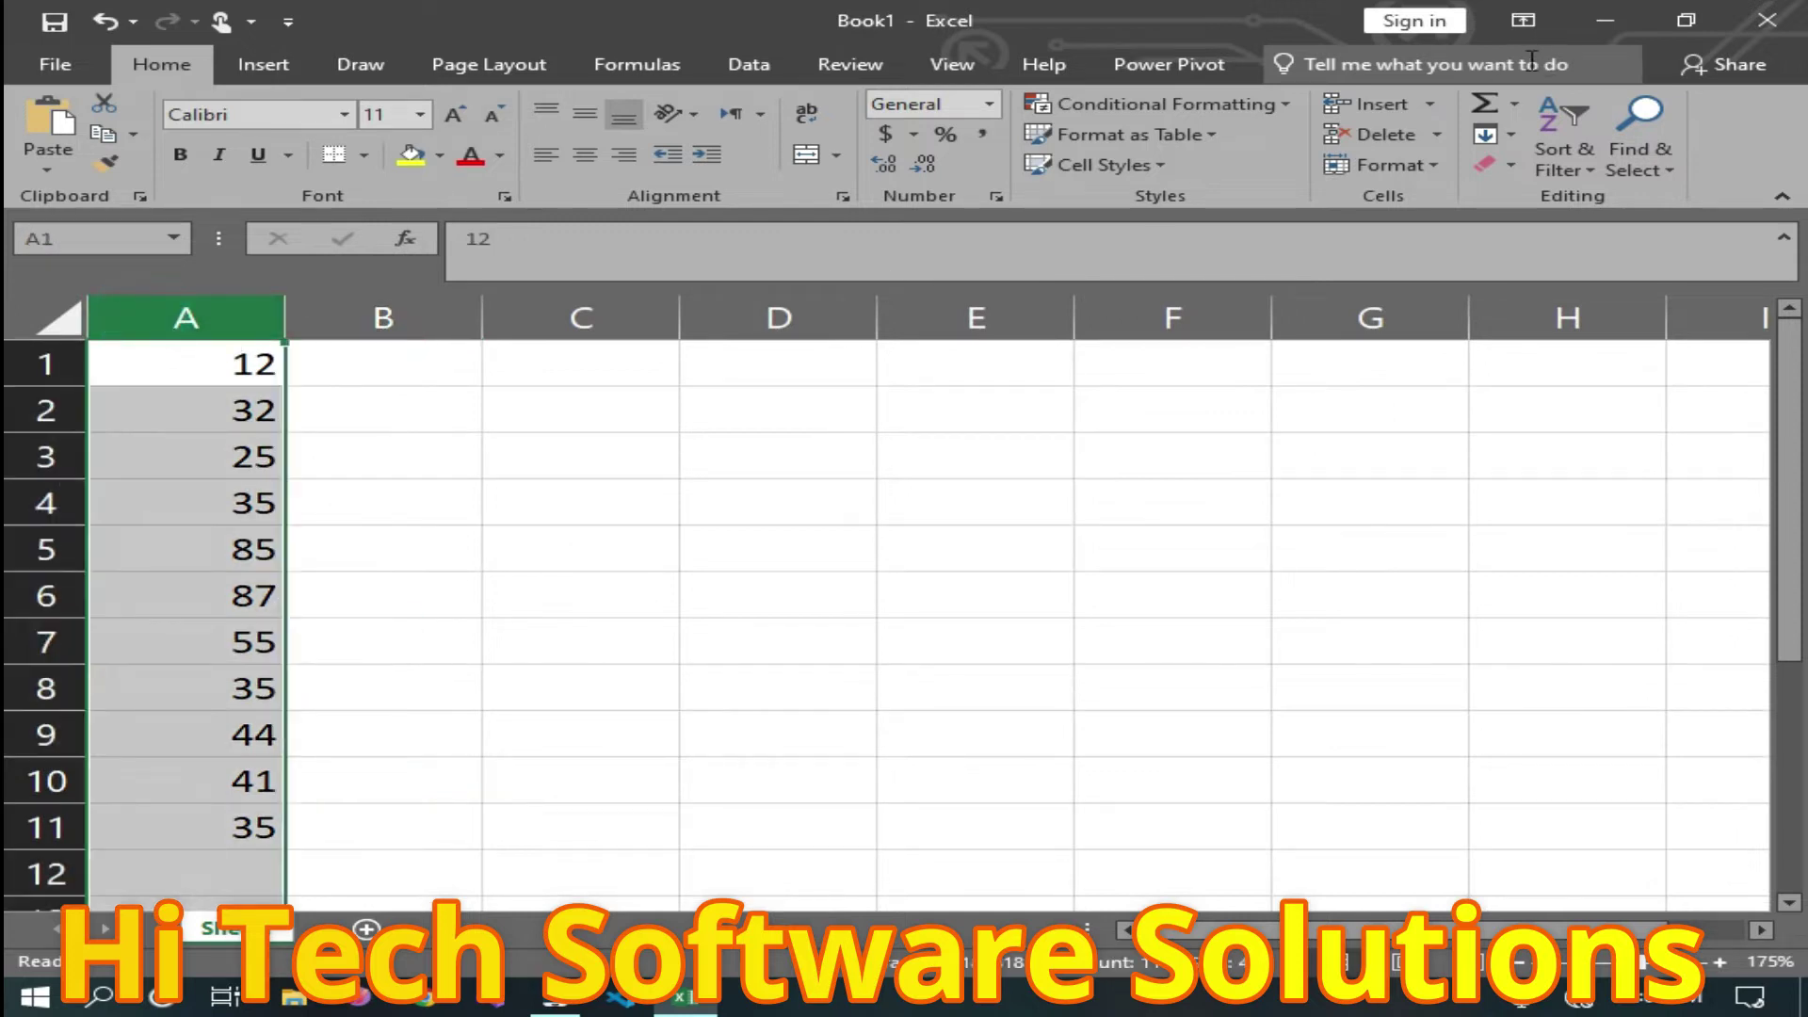
Start a Top 10 Items rule on column A using Green Fill with Dark Green Text.
left_click(1282, 107)
mouse_move(1190, 212)
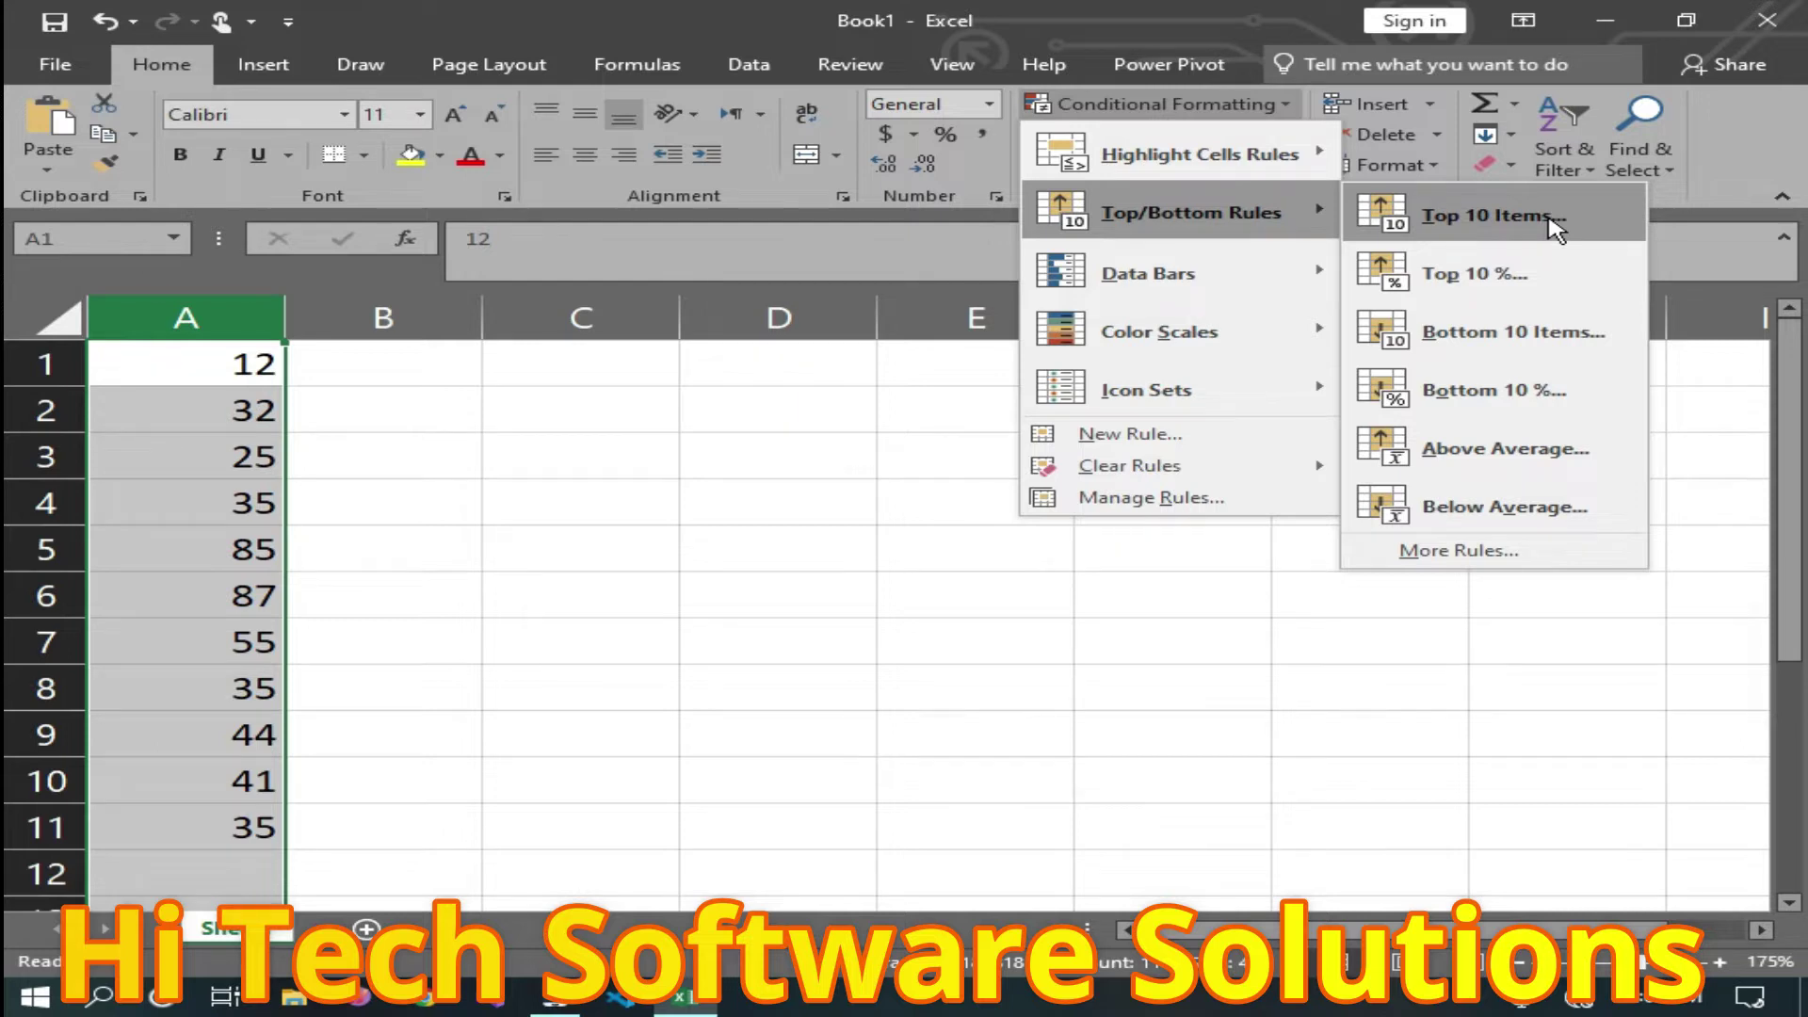
left_click(1556, 226)
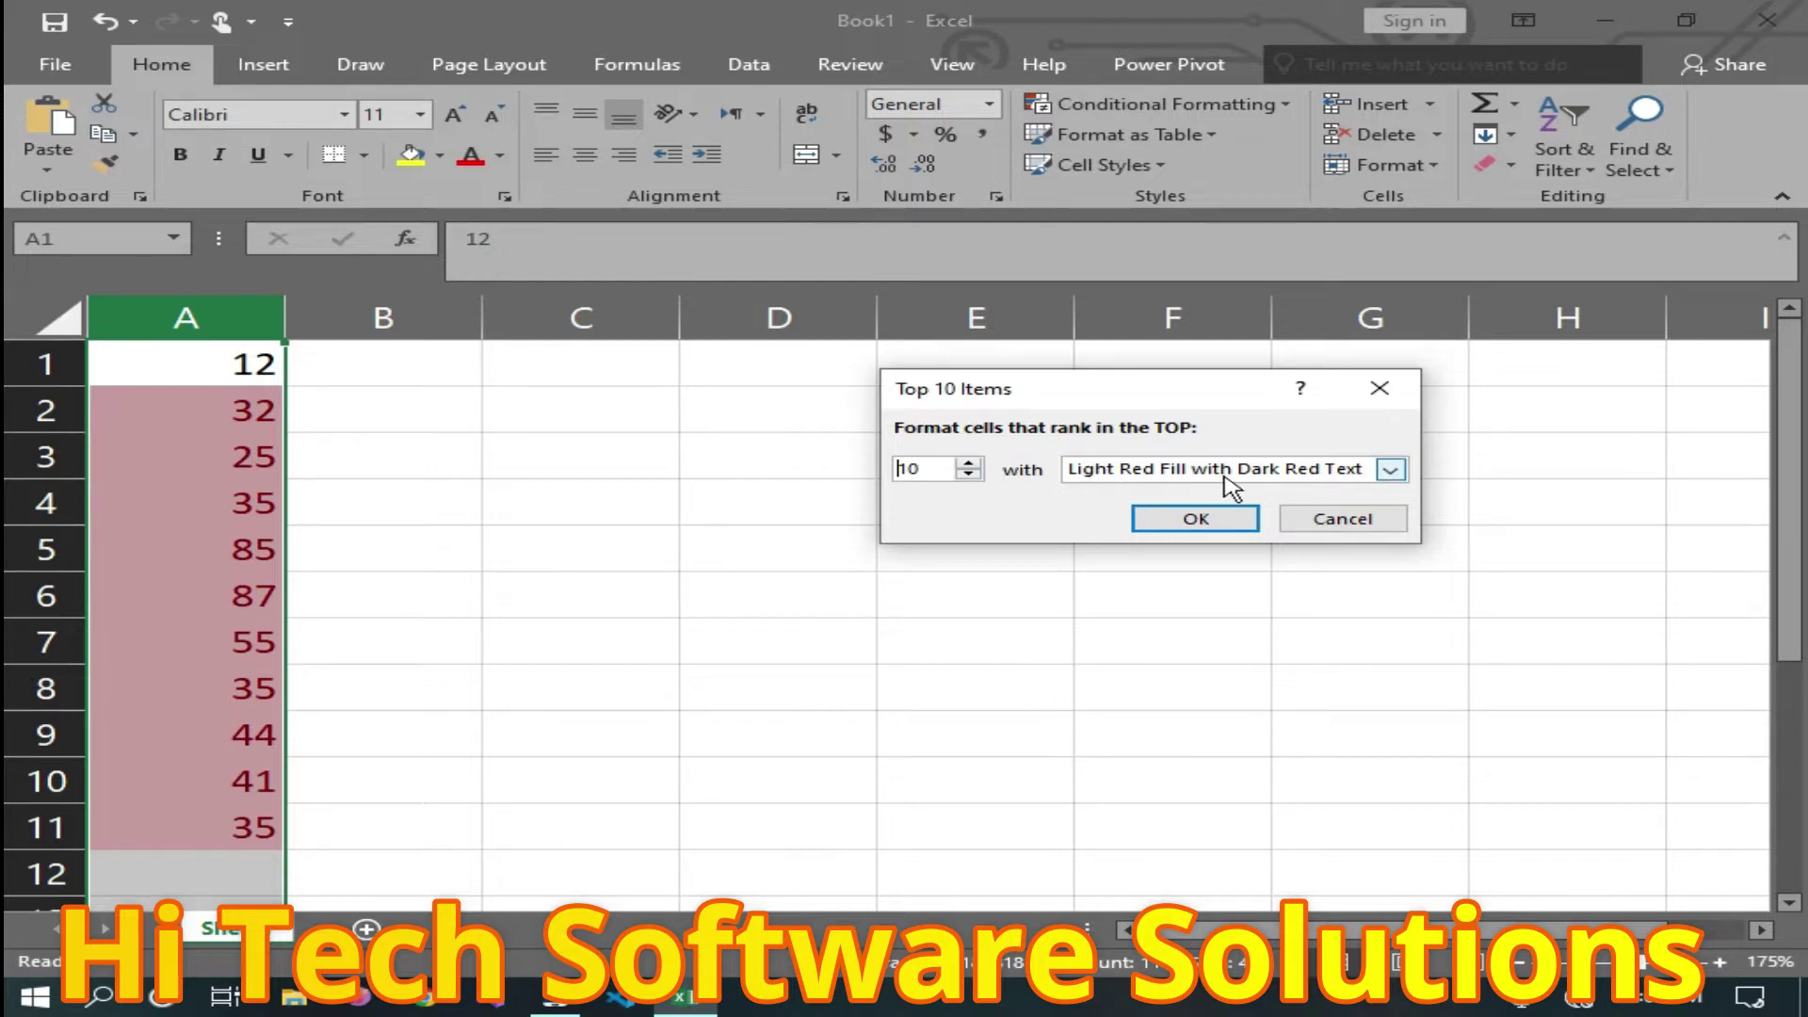
left_click(1392, 472)
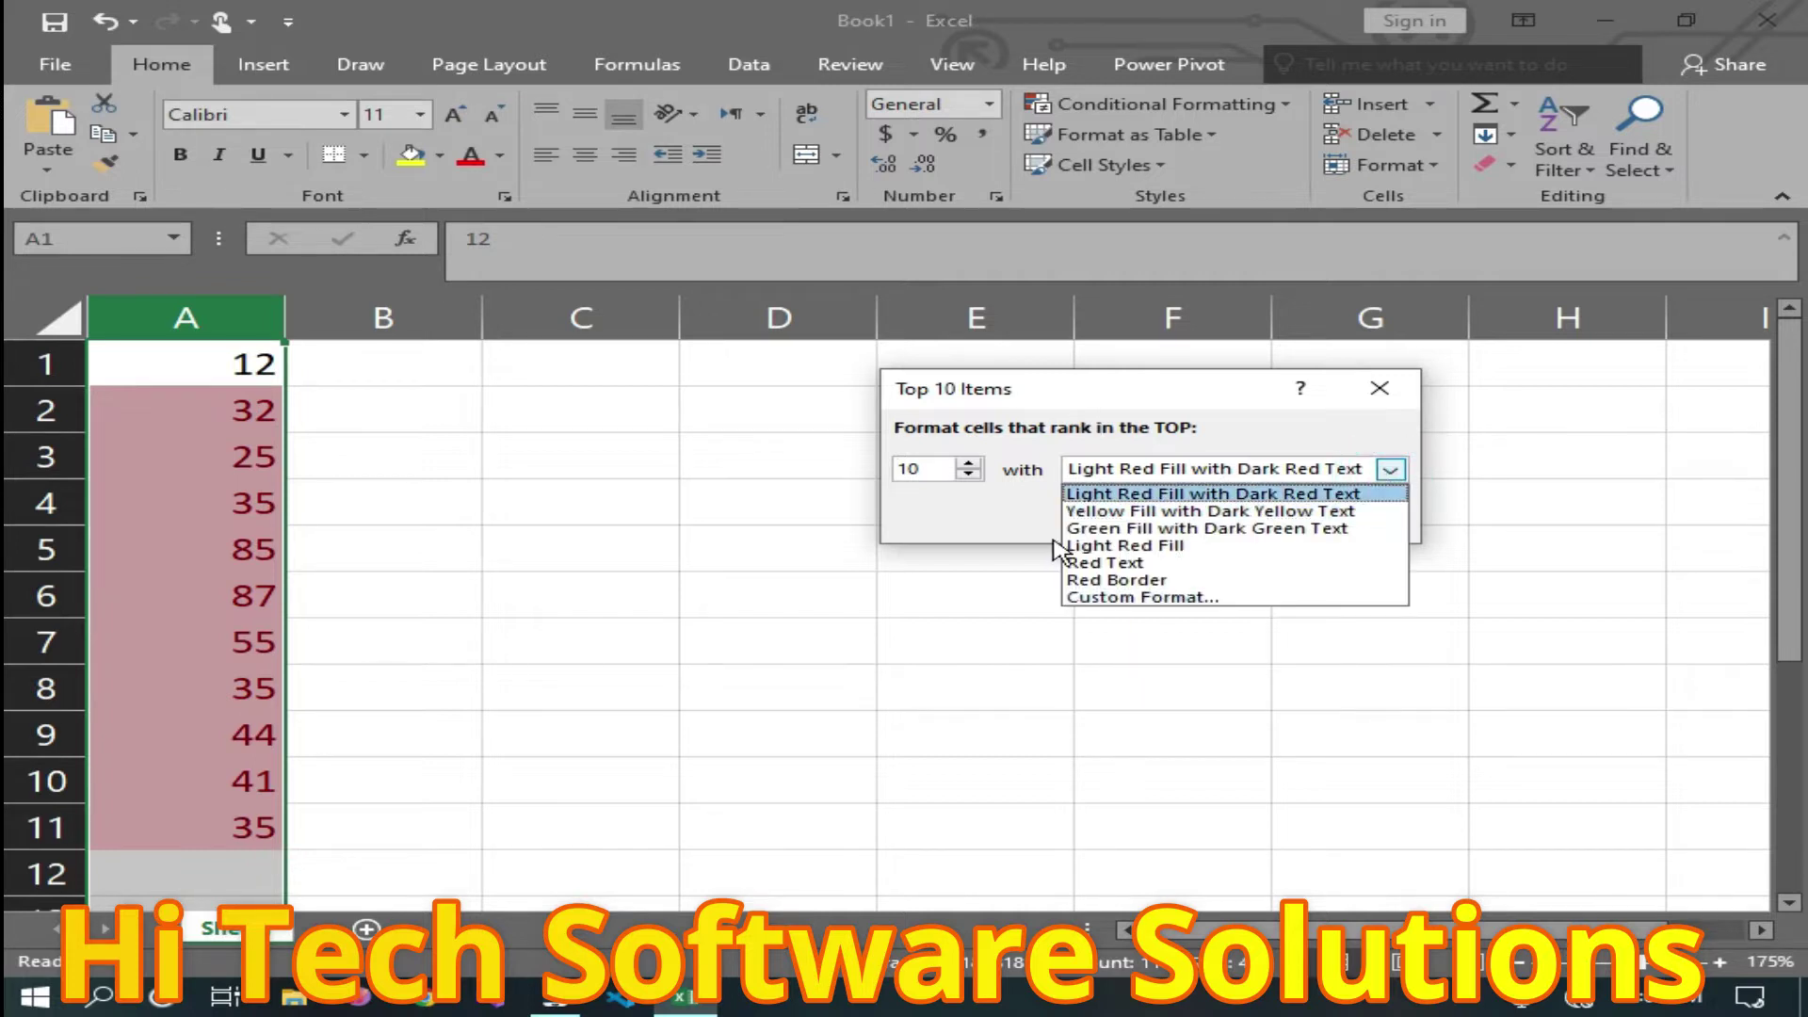
left_click(1187, 530)
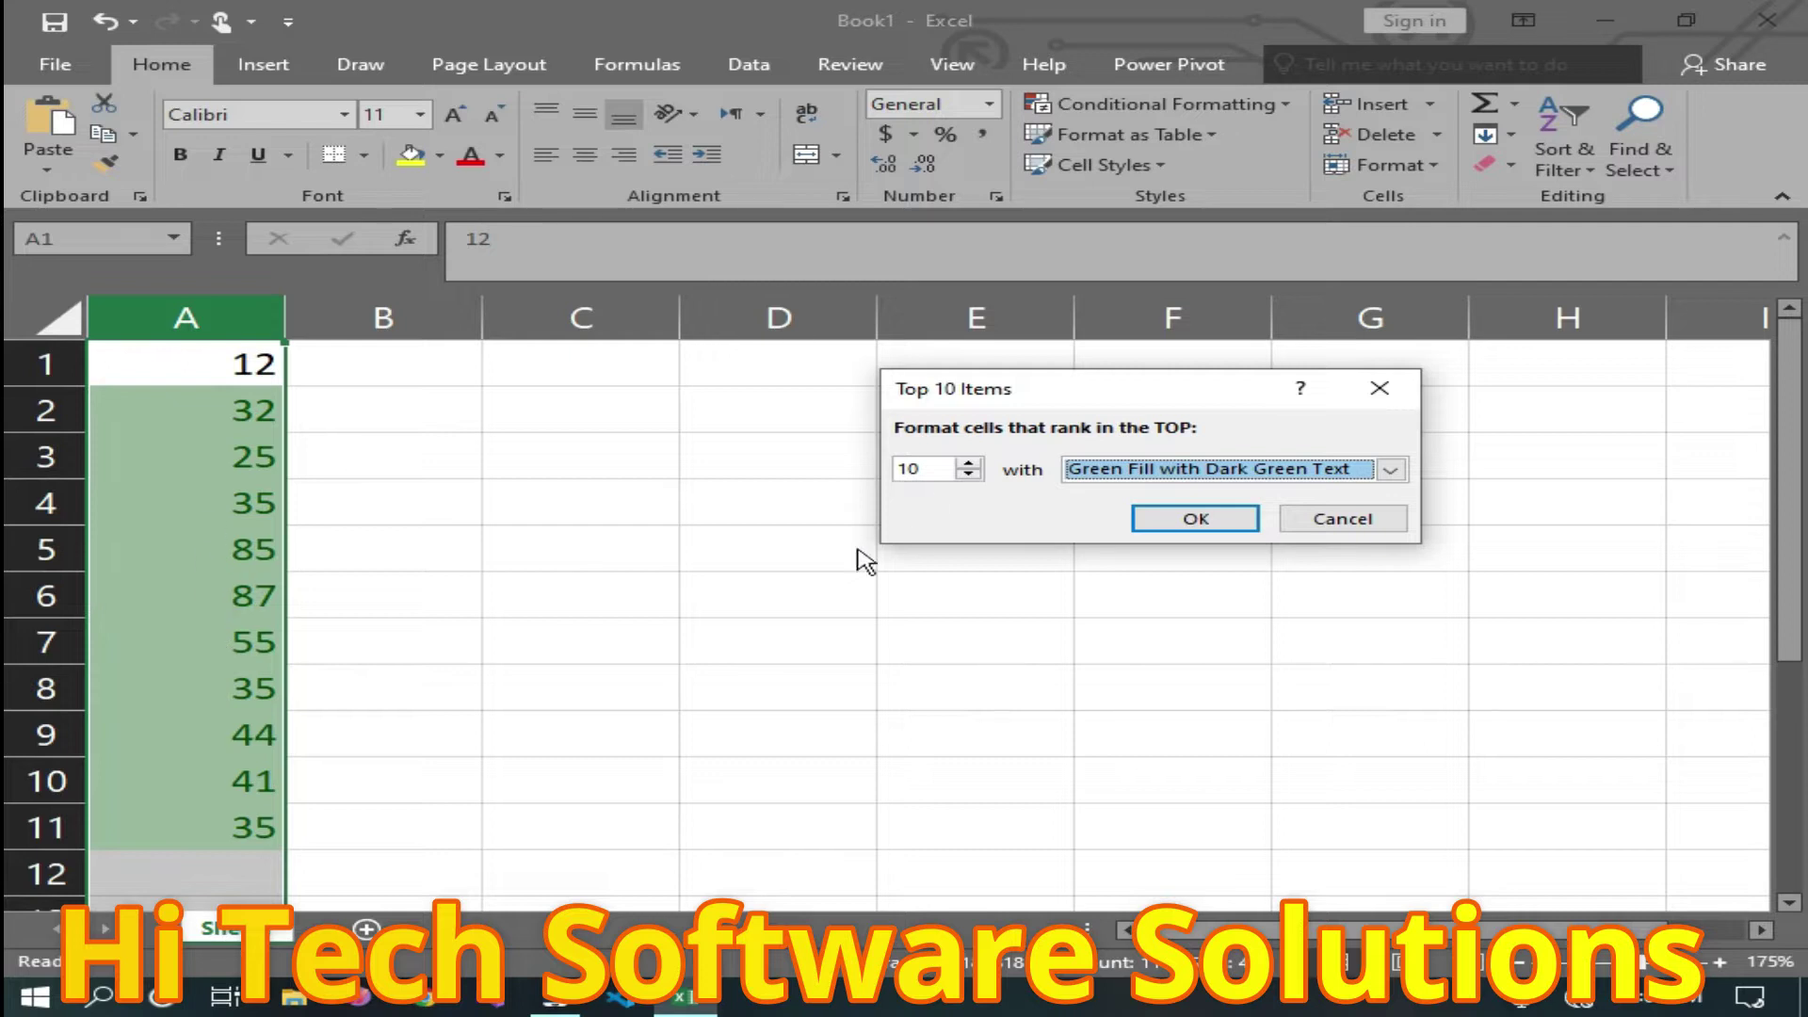
left_click(939, 471)
Change the top-items count from 10 to 5, then to 2.
key("BackSpace")
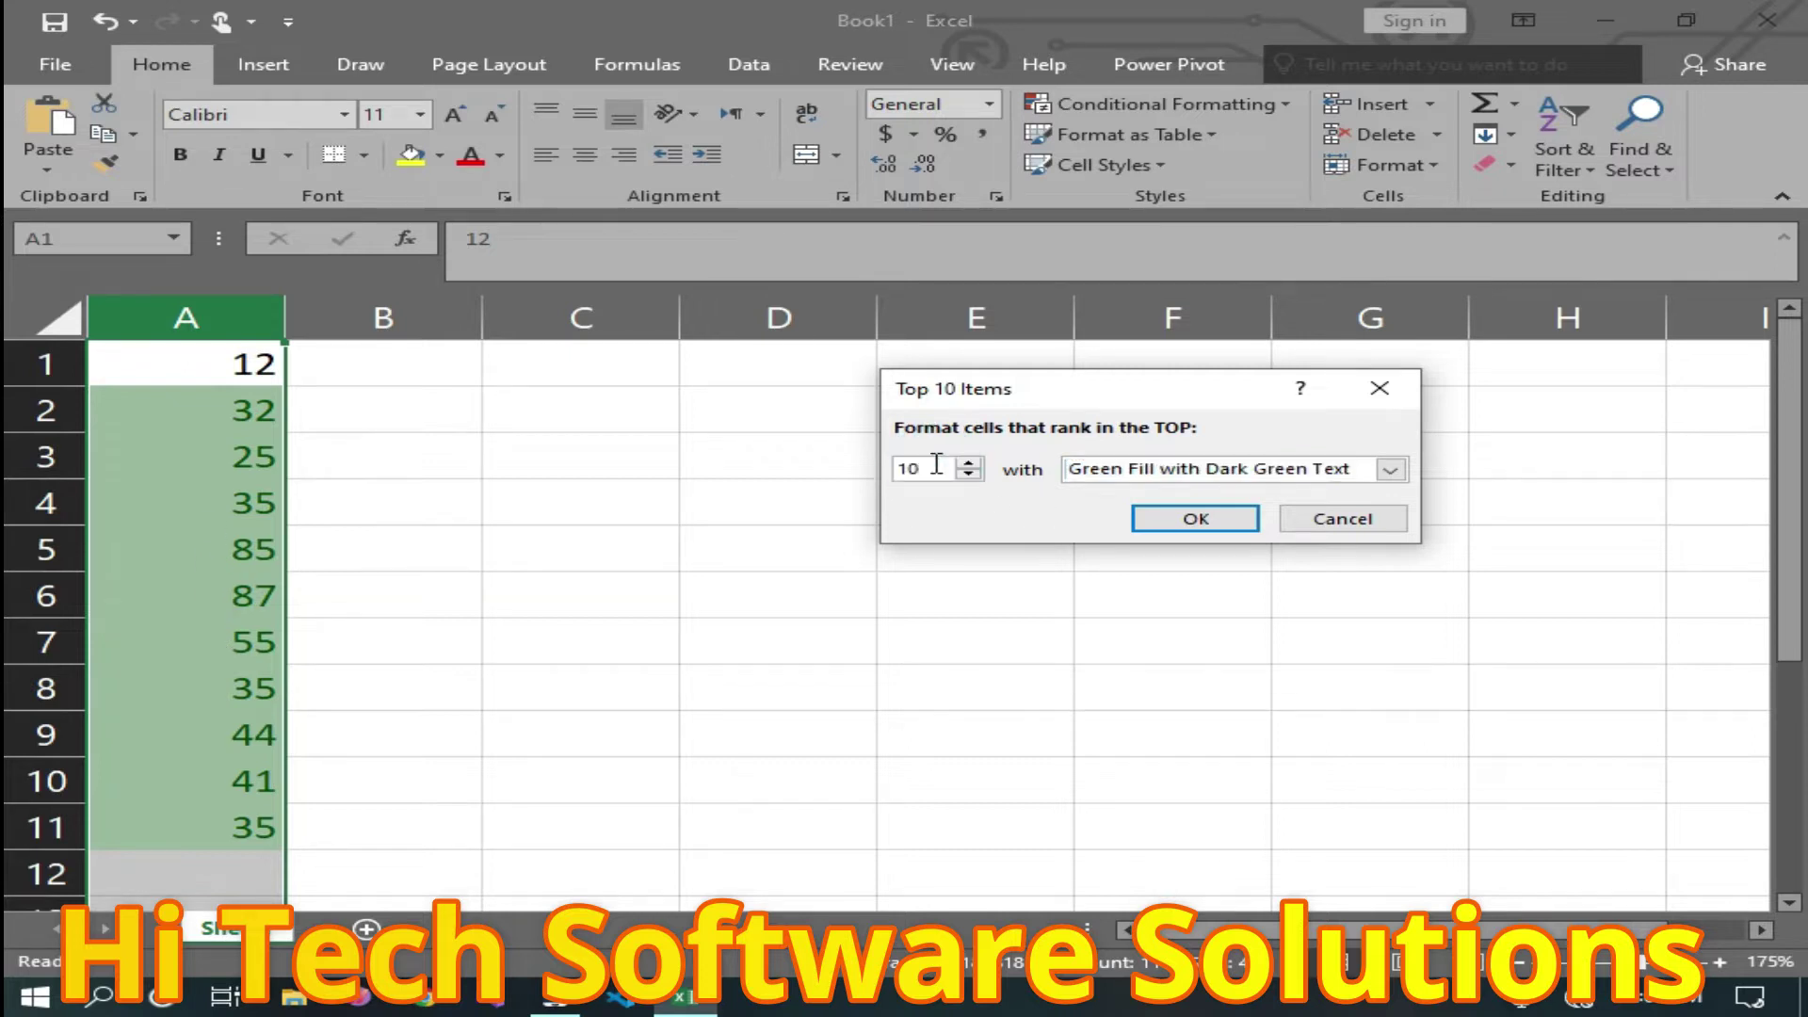
type("0")
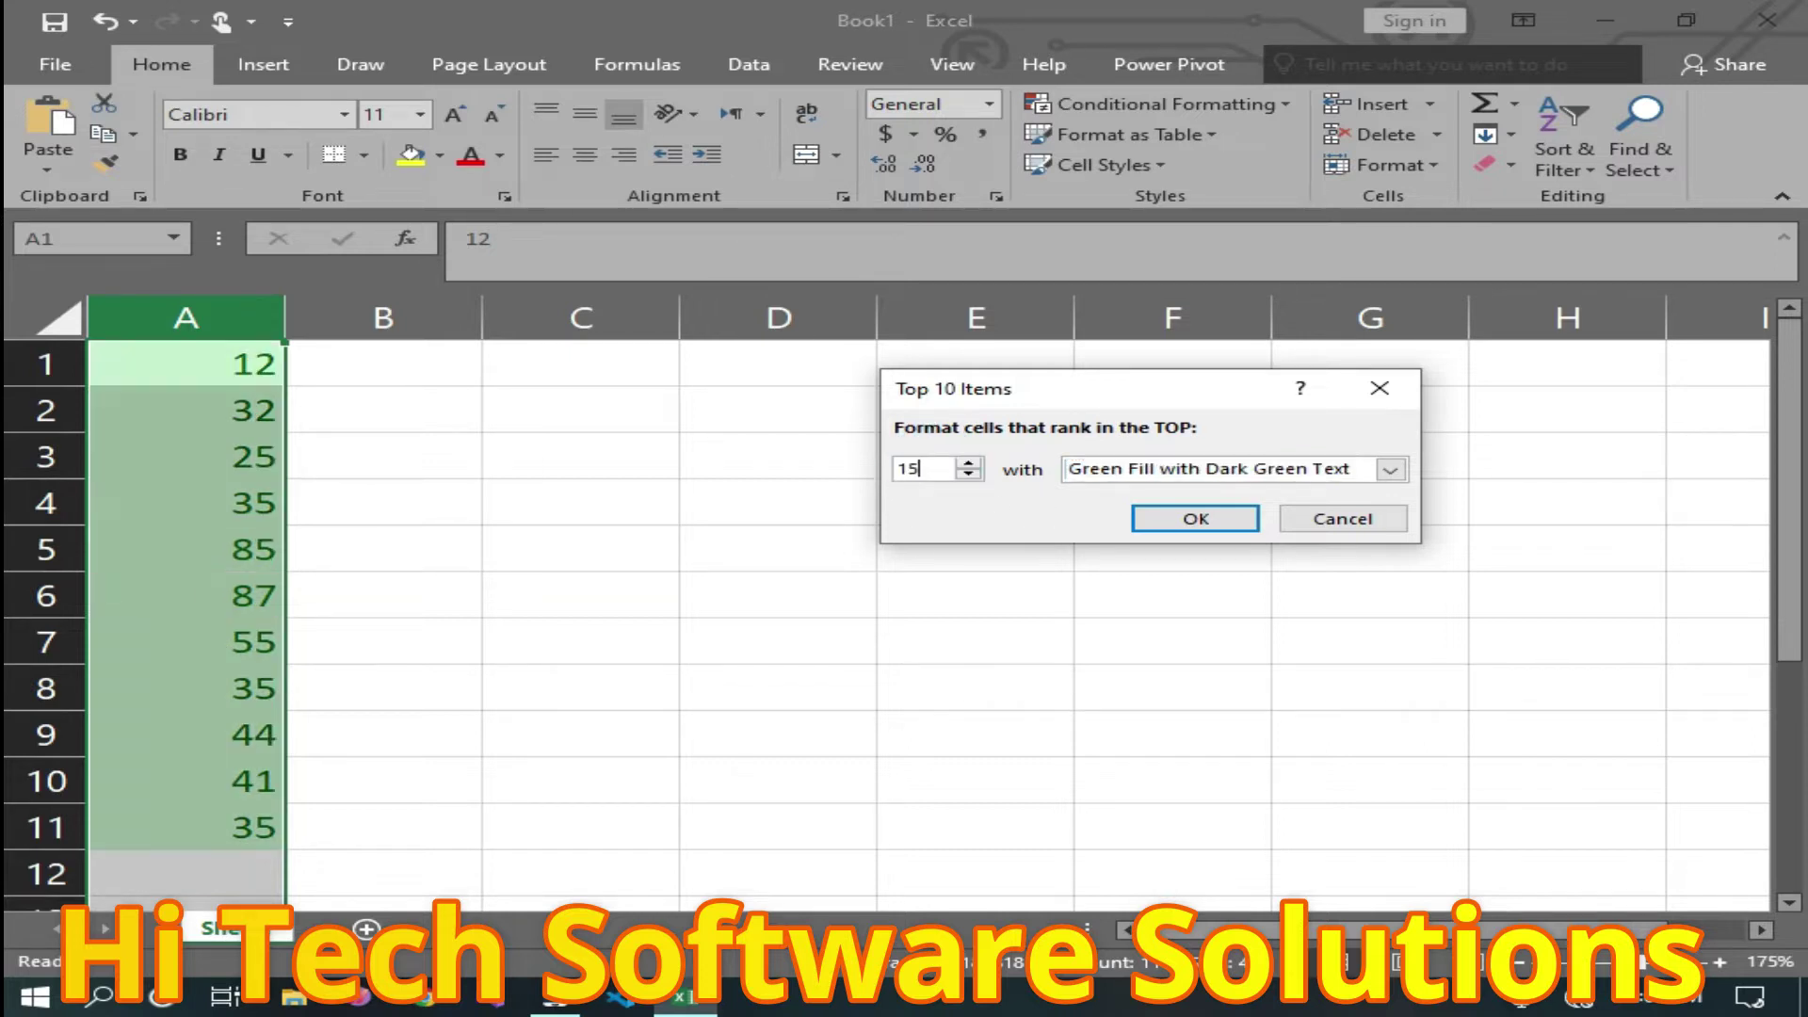
key("BackSpace")
key("BackSpace")
type("5")
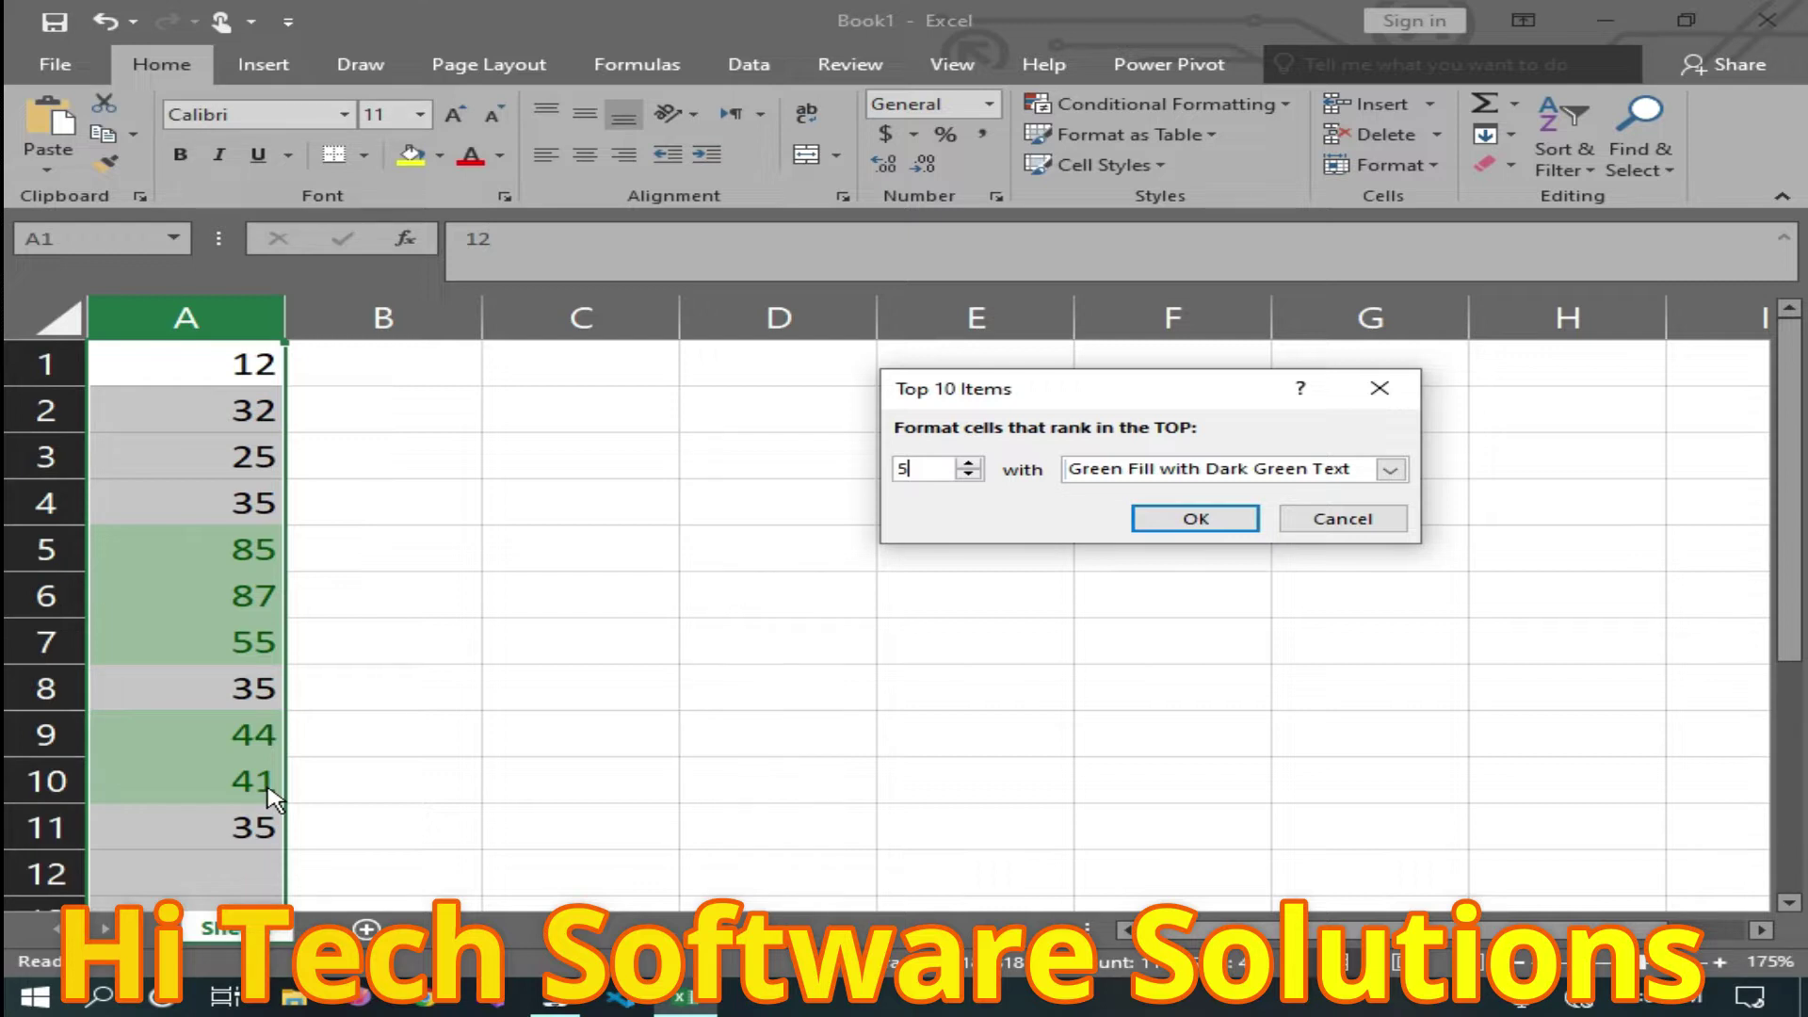
left_click(932, 471)
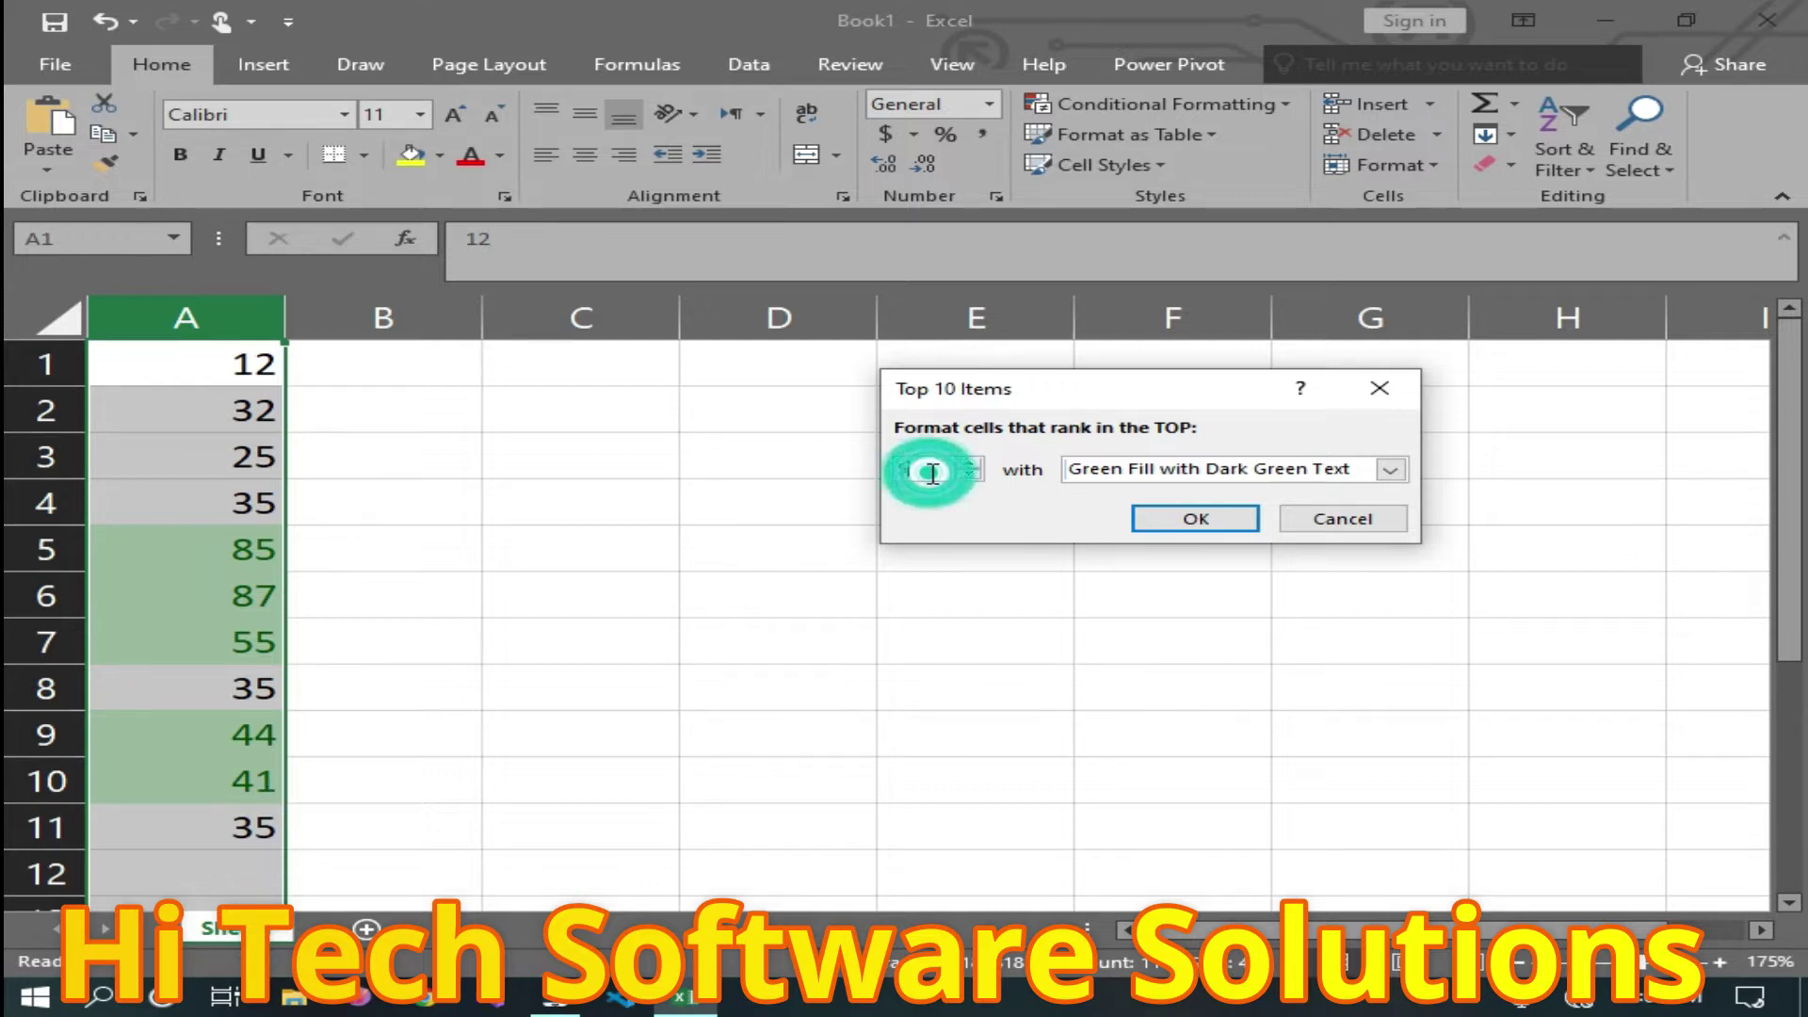
key("BackSpace")
type("2")
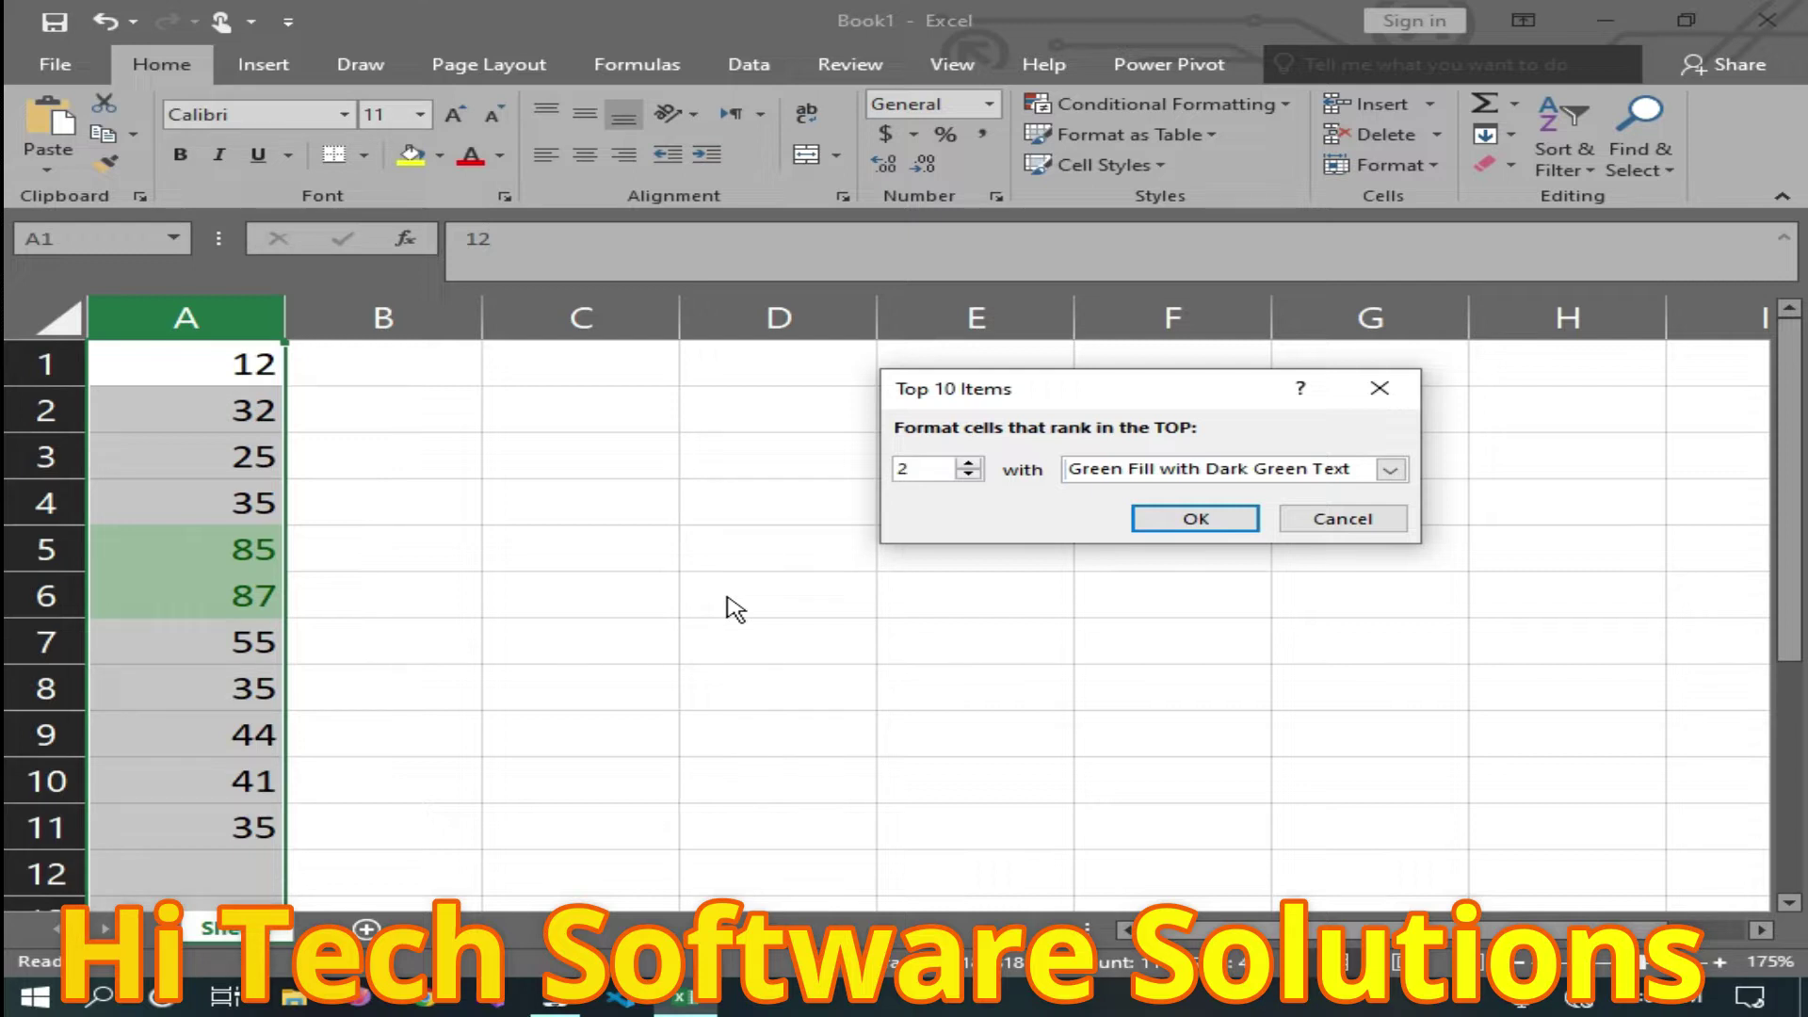
Discard the top-2 rule and start a new Top Items rule for 3 items with Custom Format.
left_click(1379, 388)
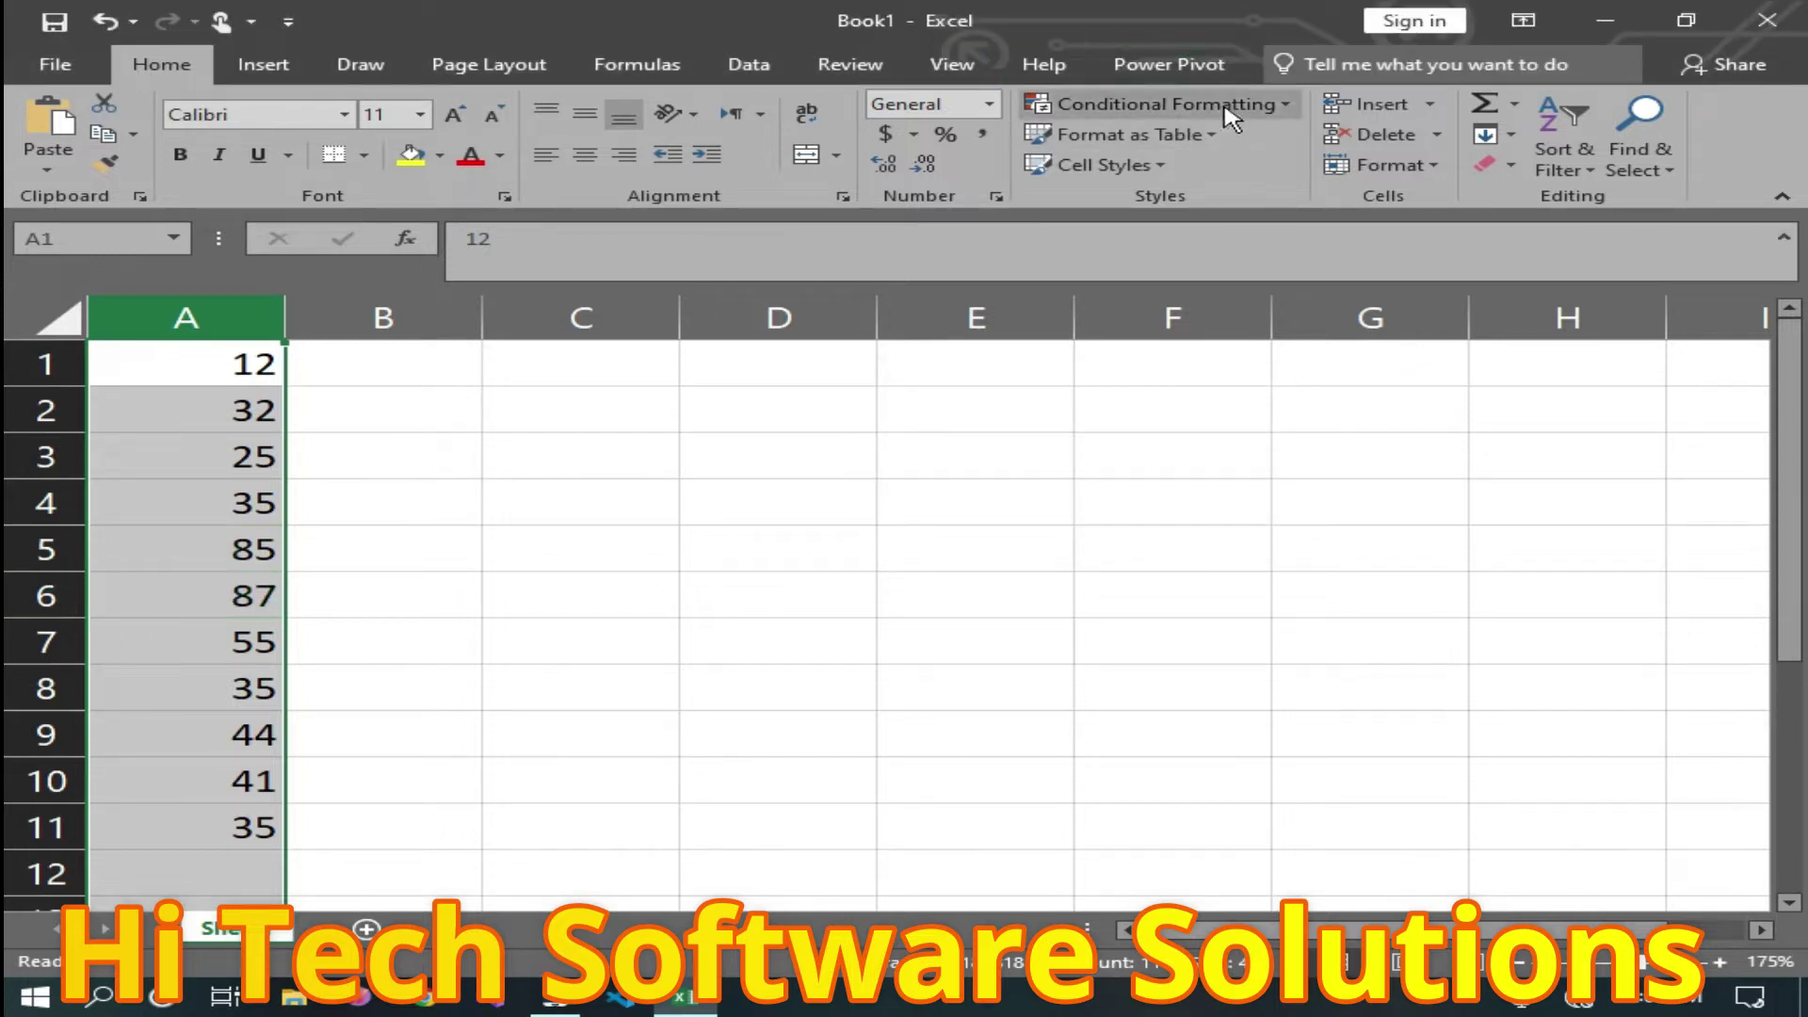
left_click(1228, 107)
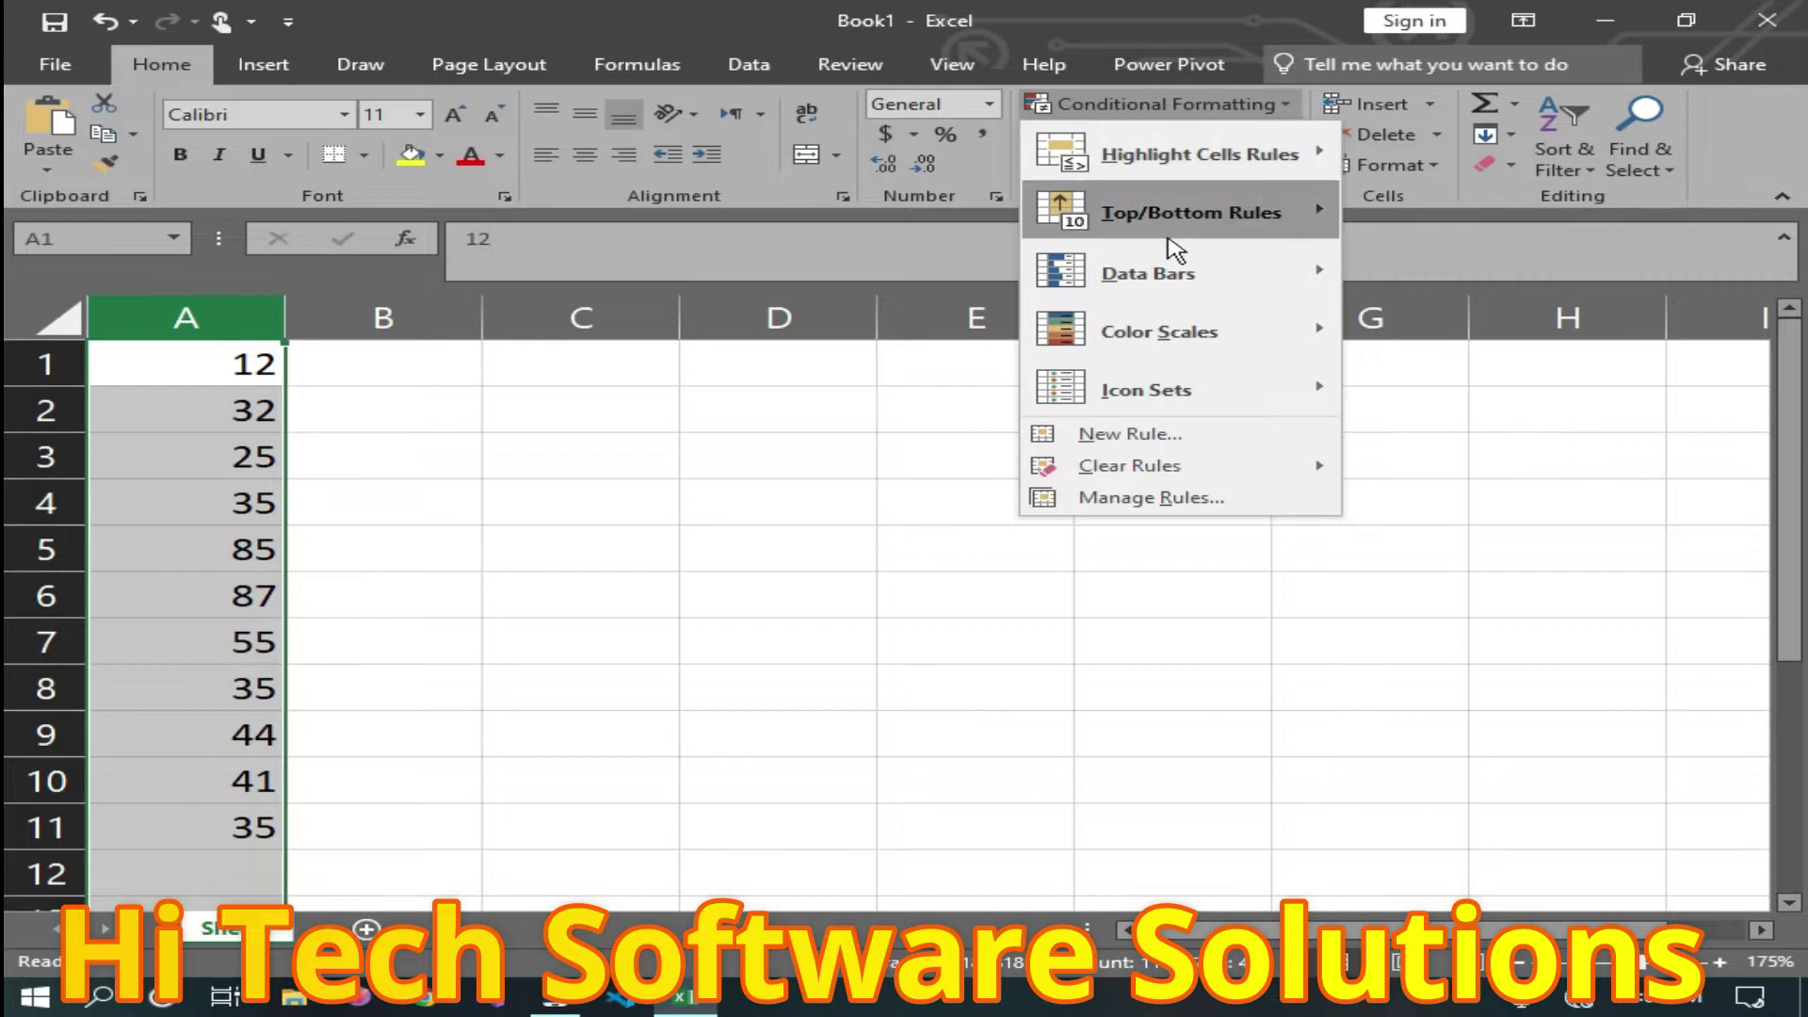
mouse_move(1191, 212)
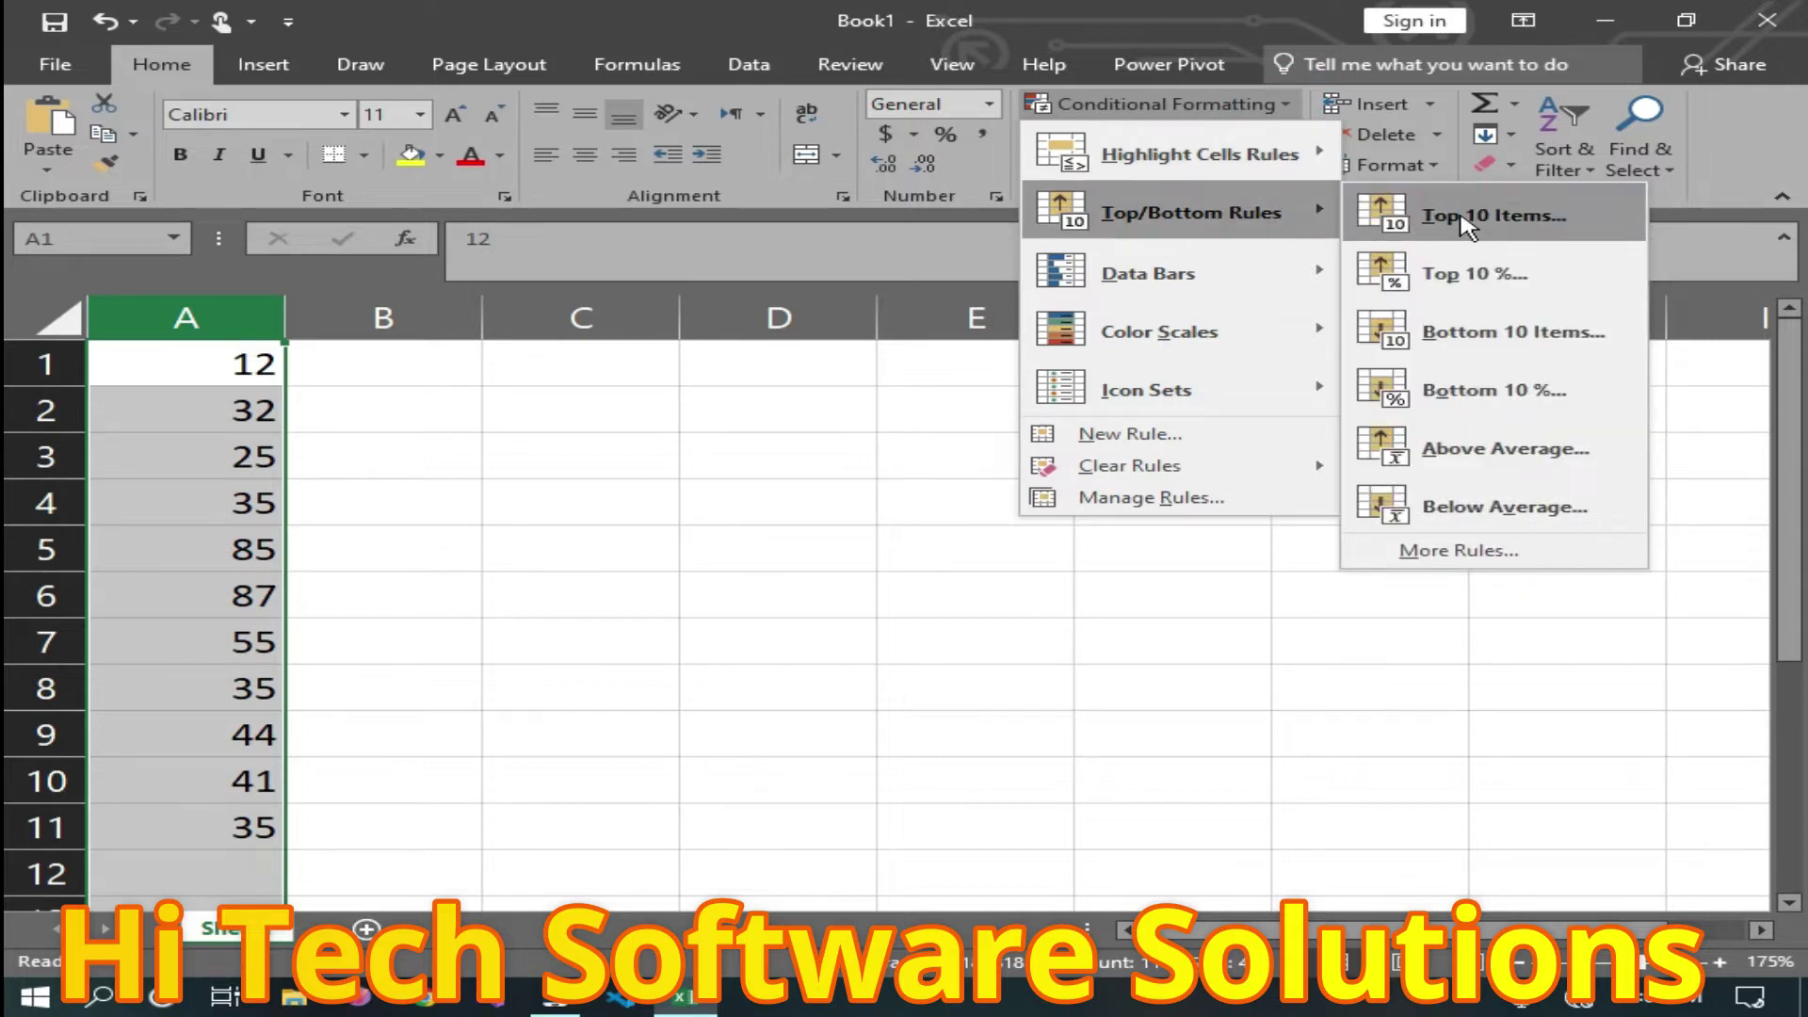
left_click(1504, 229)
left_click(936, 466)
double_click(928, 468)
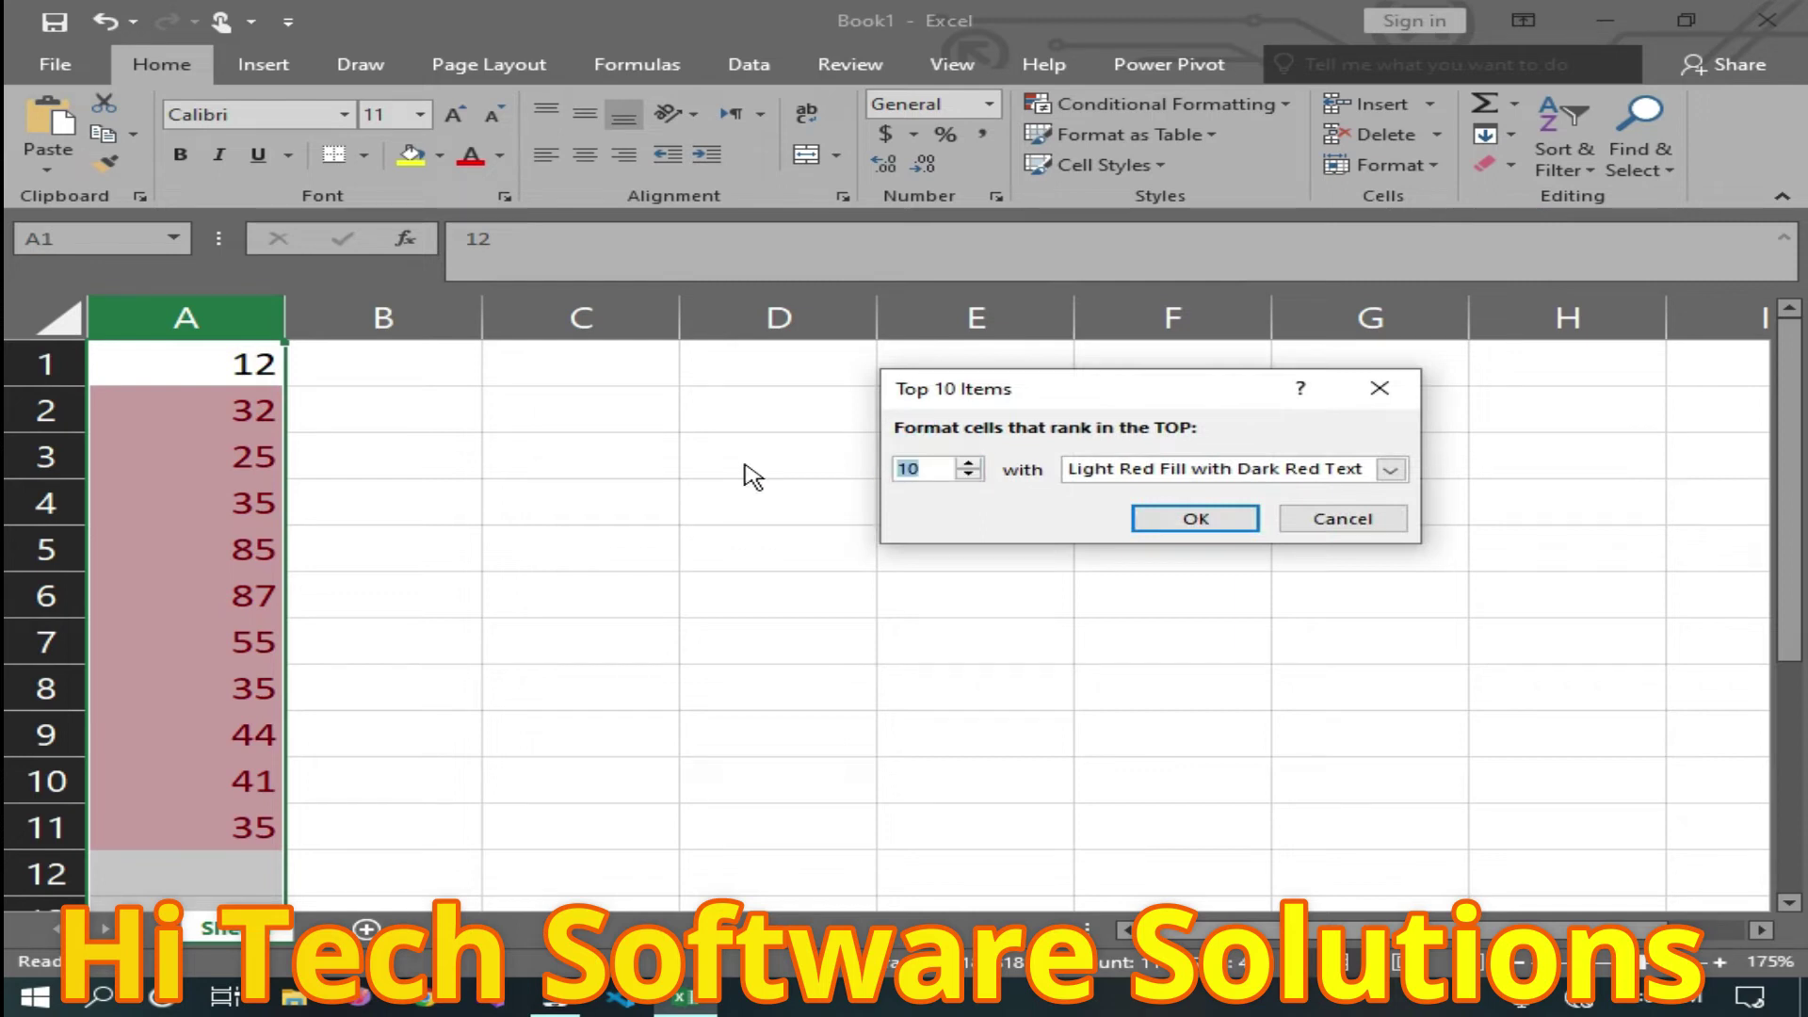
type("3")
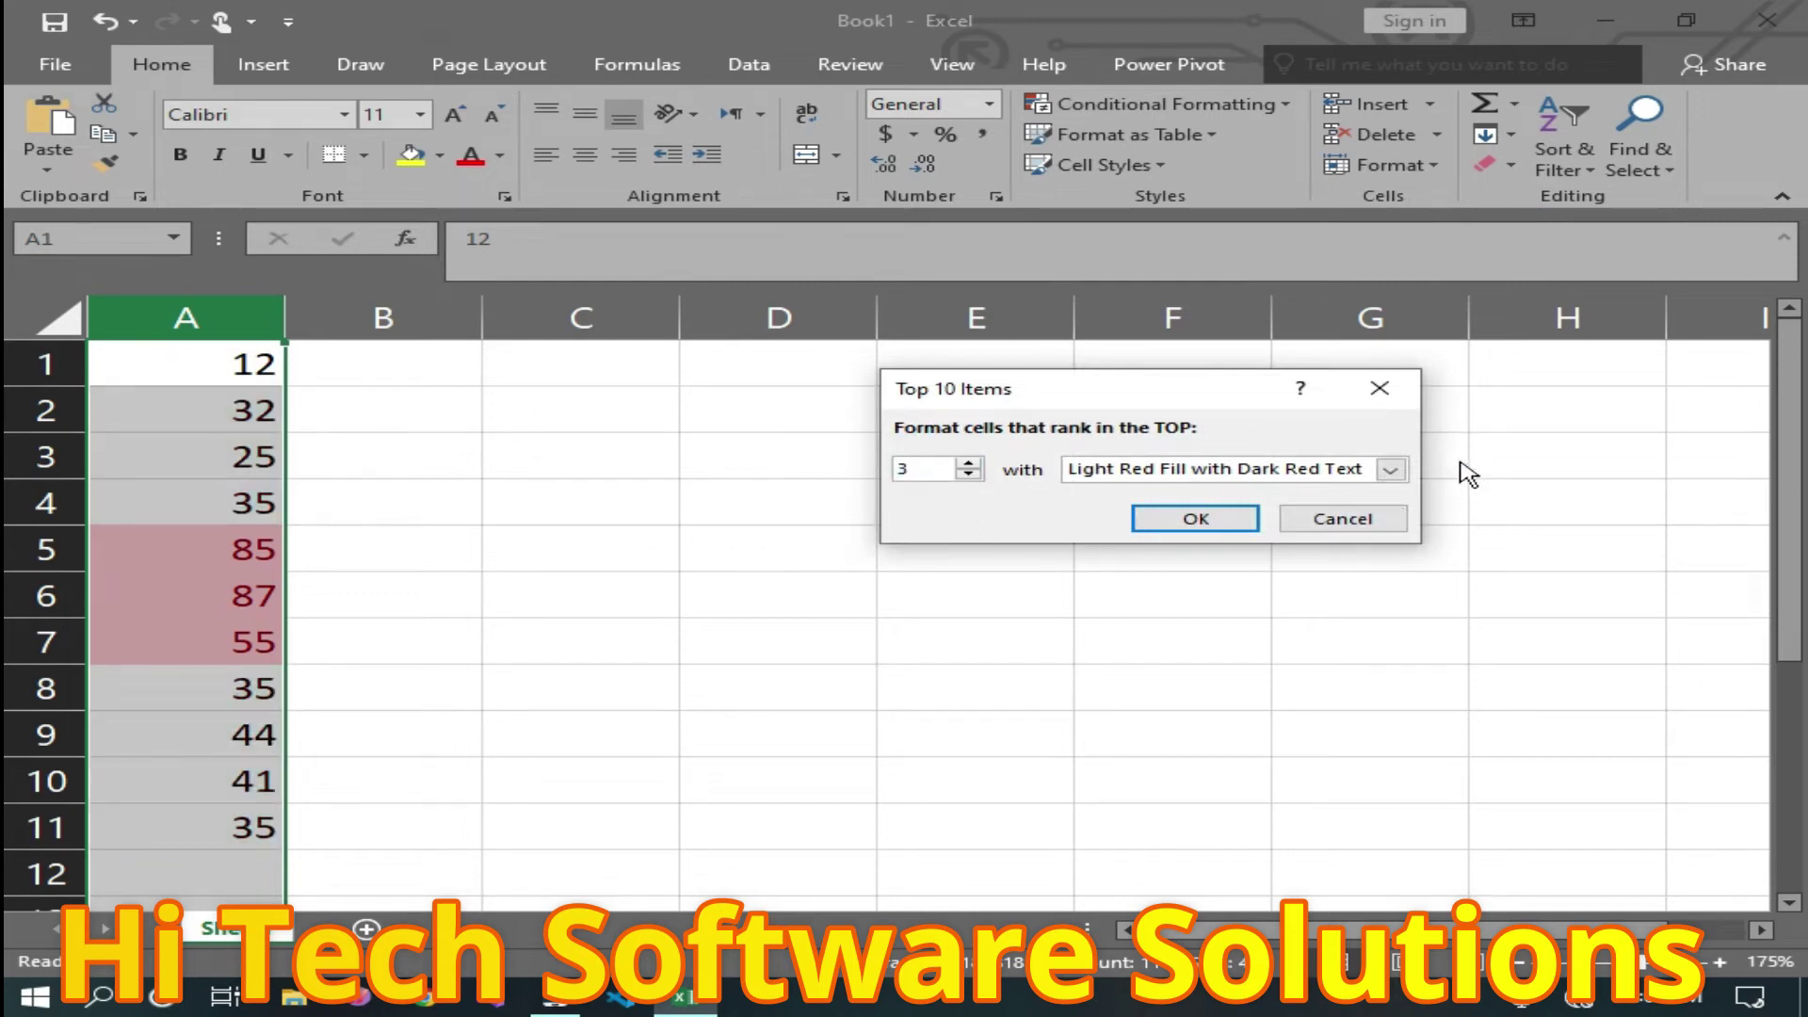
left_click(1401, 475)
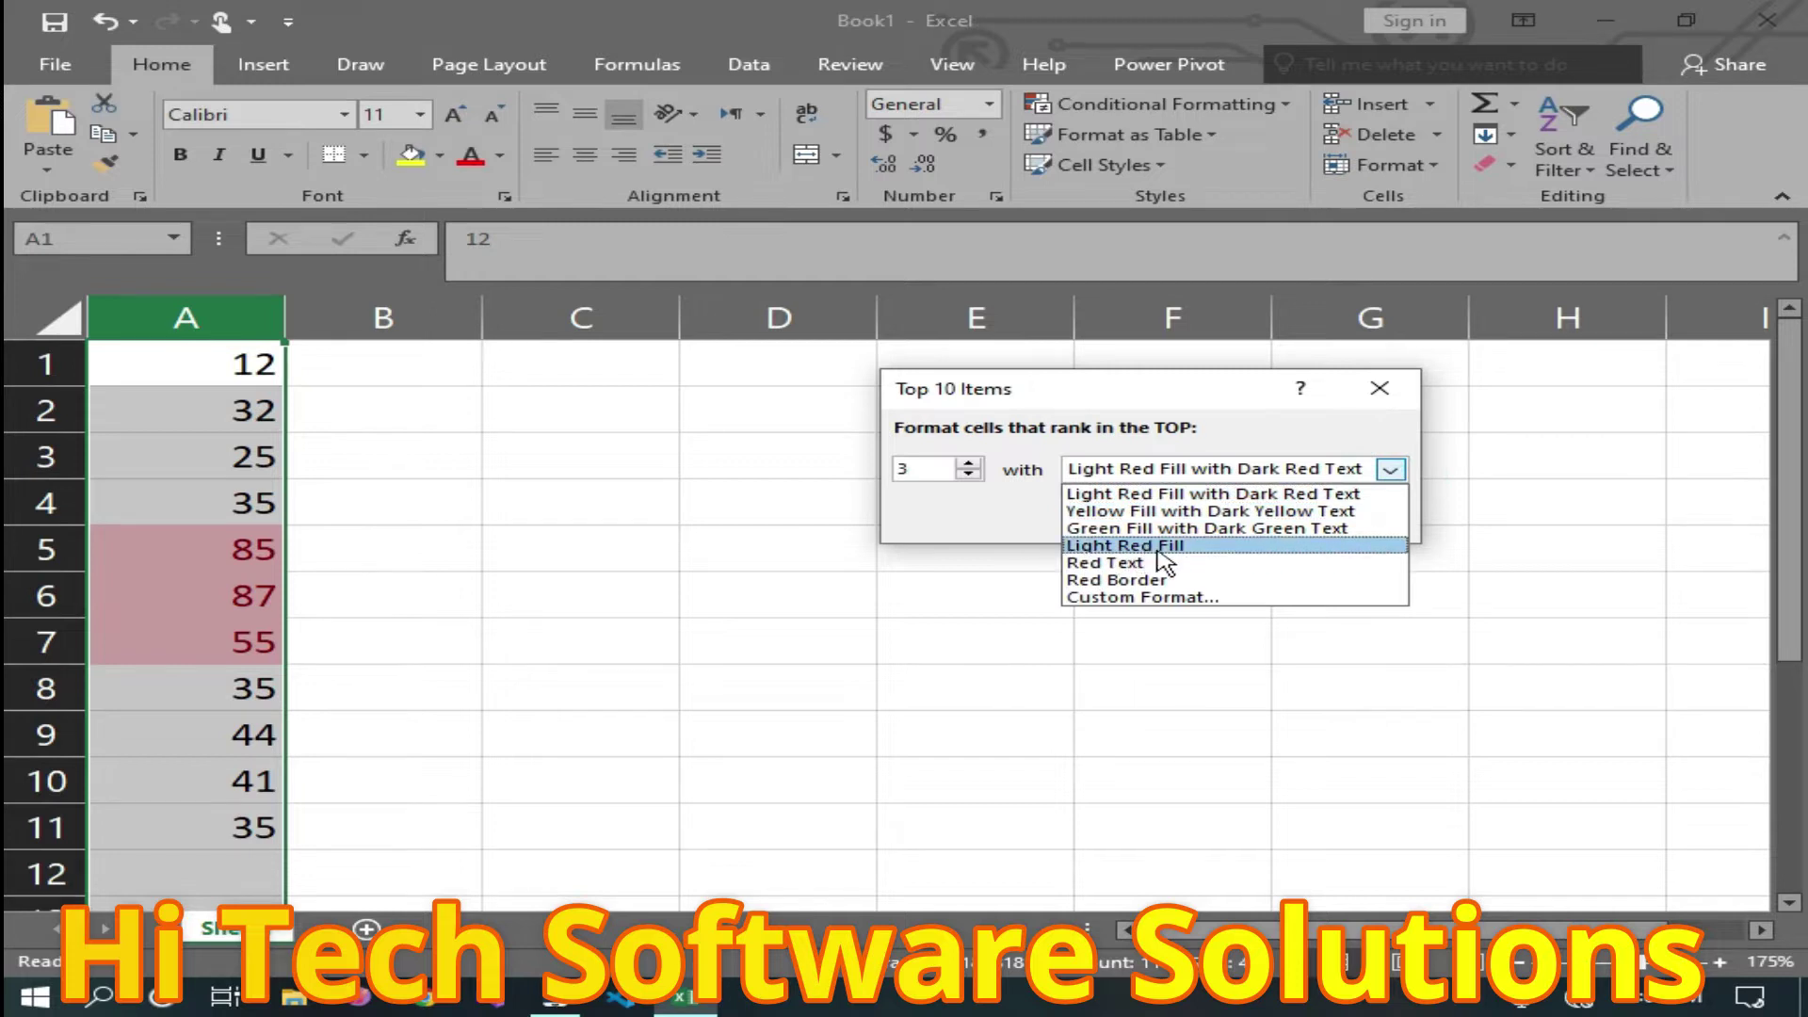
left_click(1168, 597)
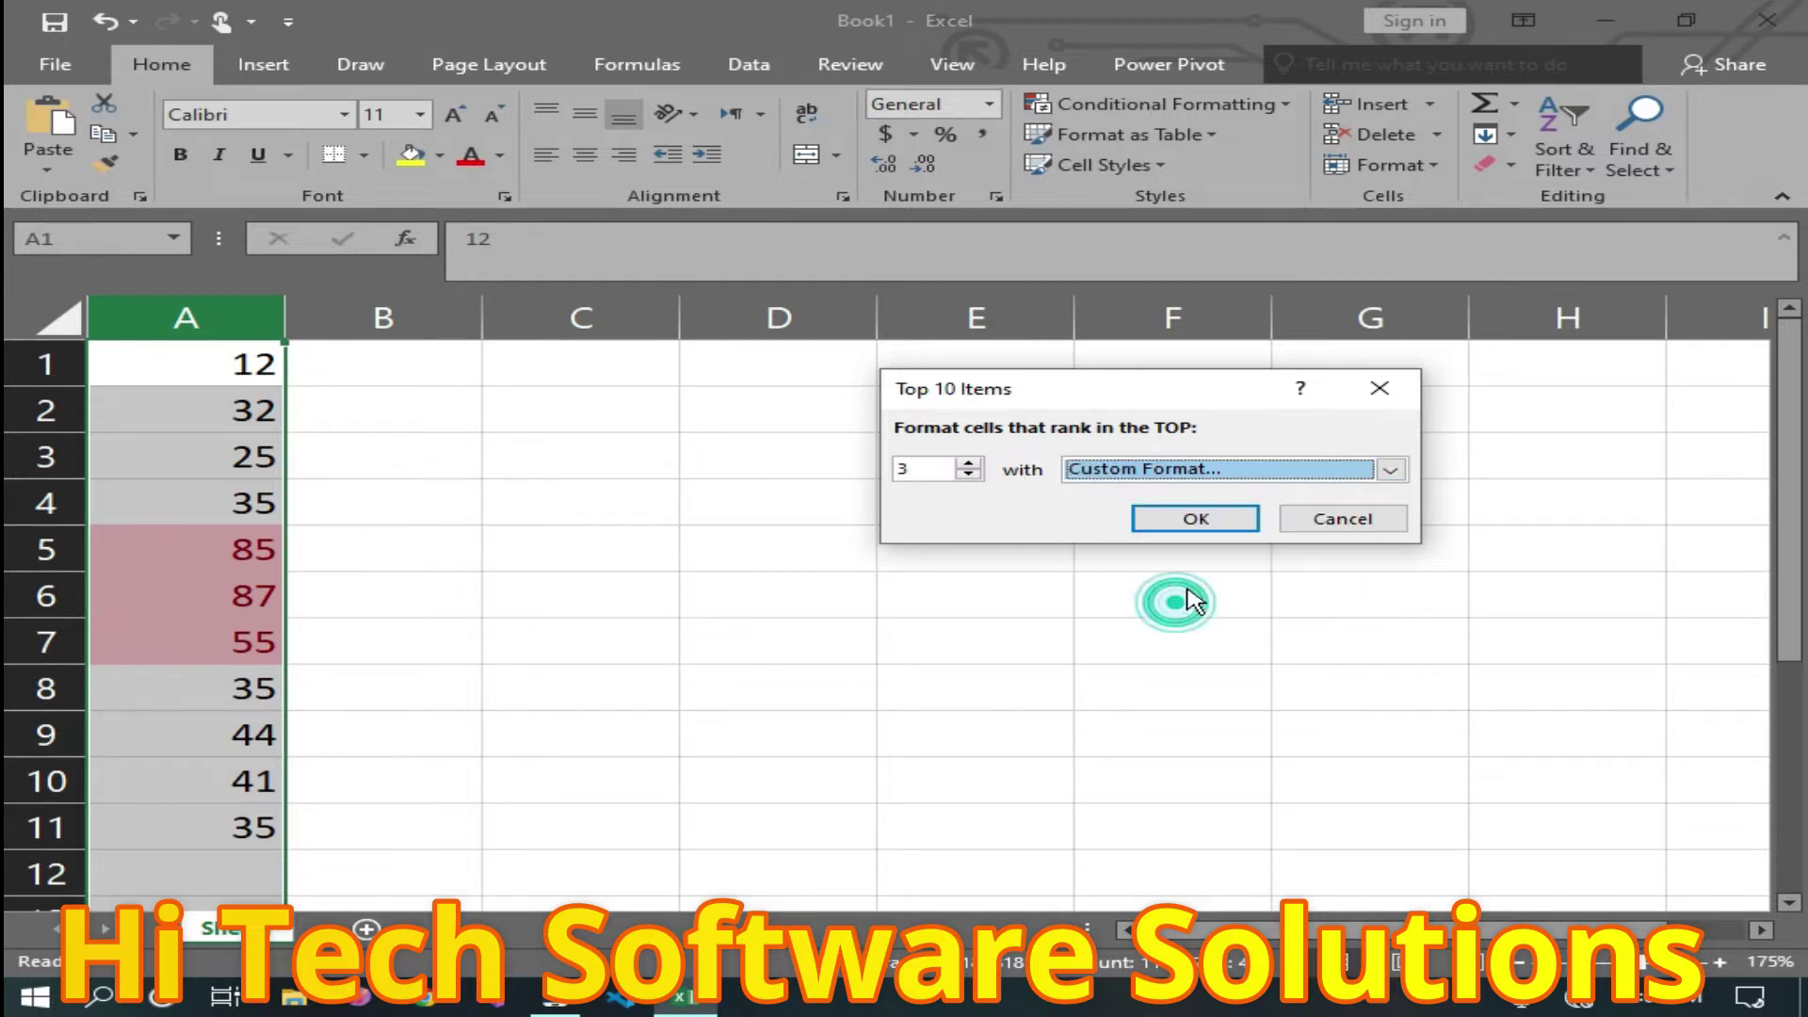
Set the custom format to bold text in Blue and confirm it.
left_click(1237, 296)
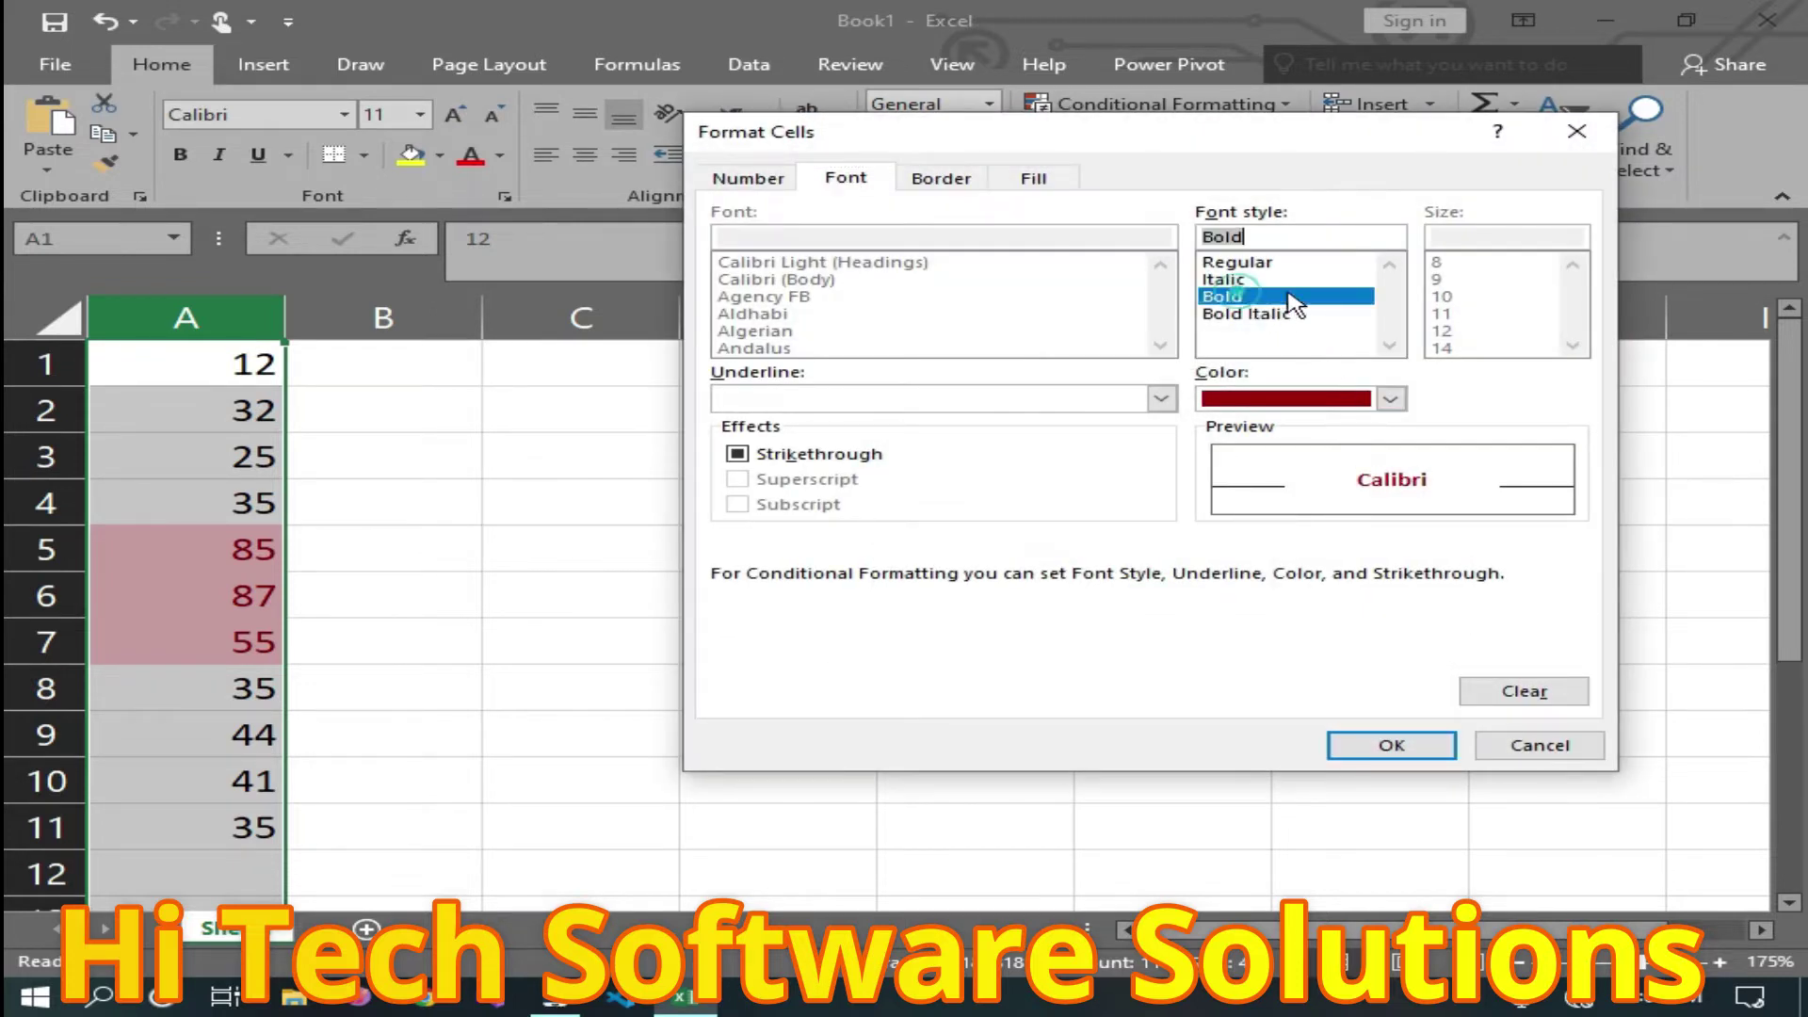
left_click(1388, 399)
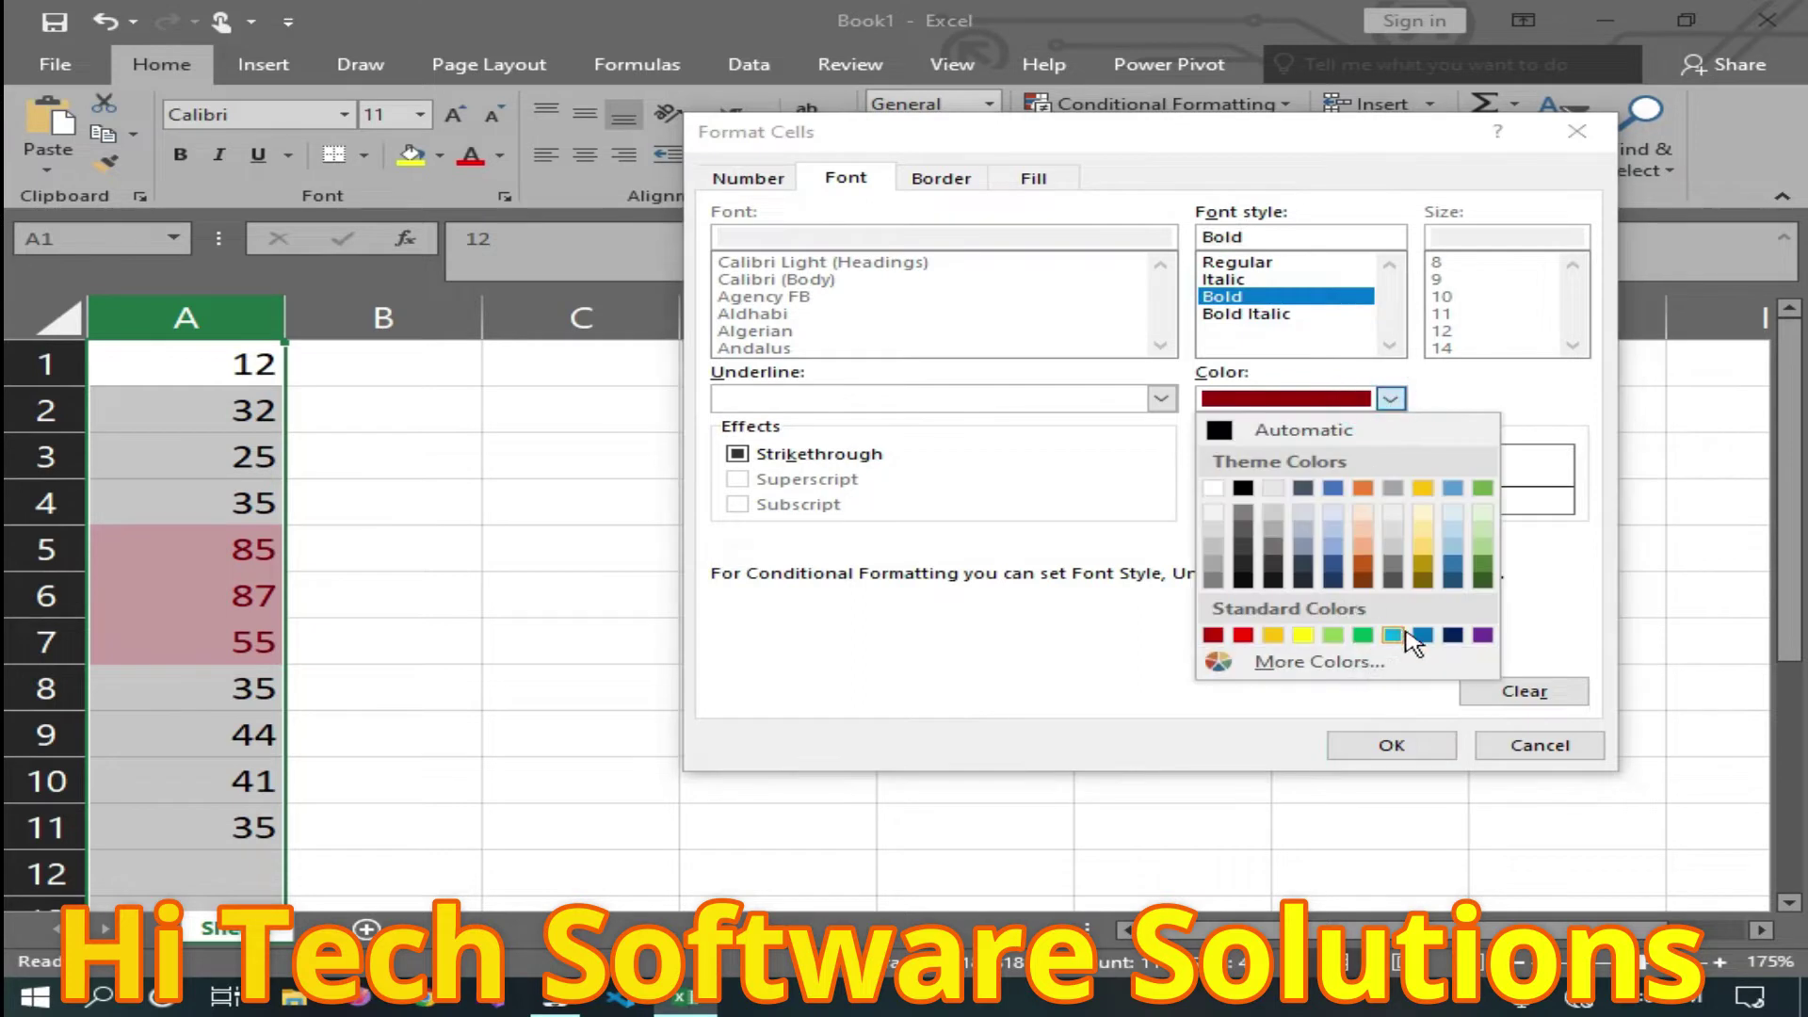
left_click(1423, 636)
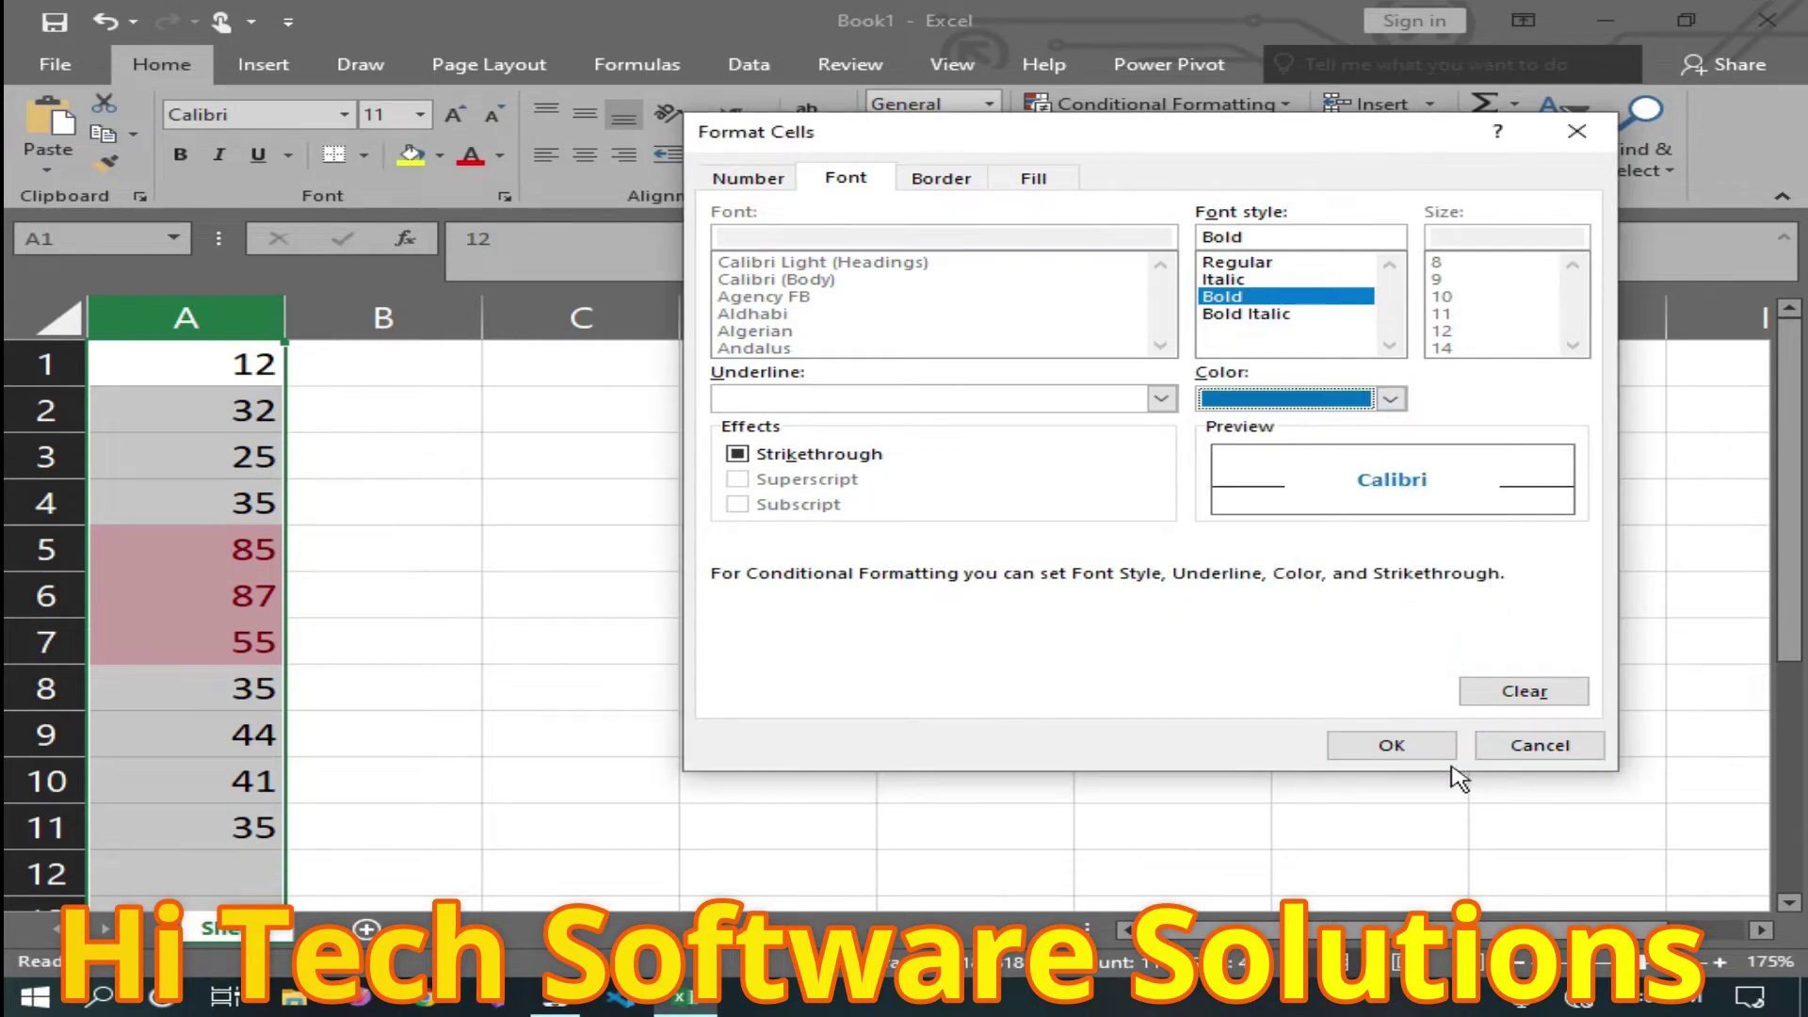
left_click(1390, 746)
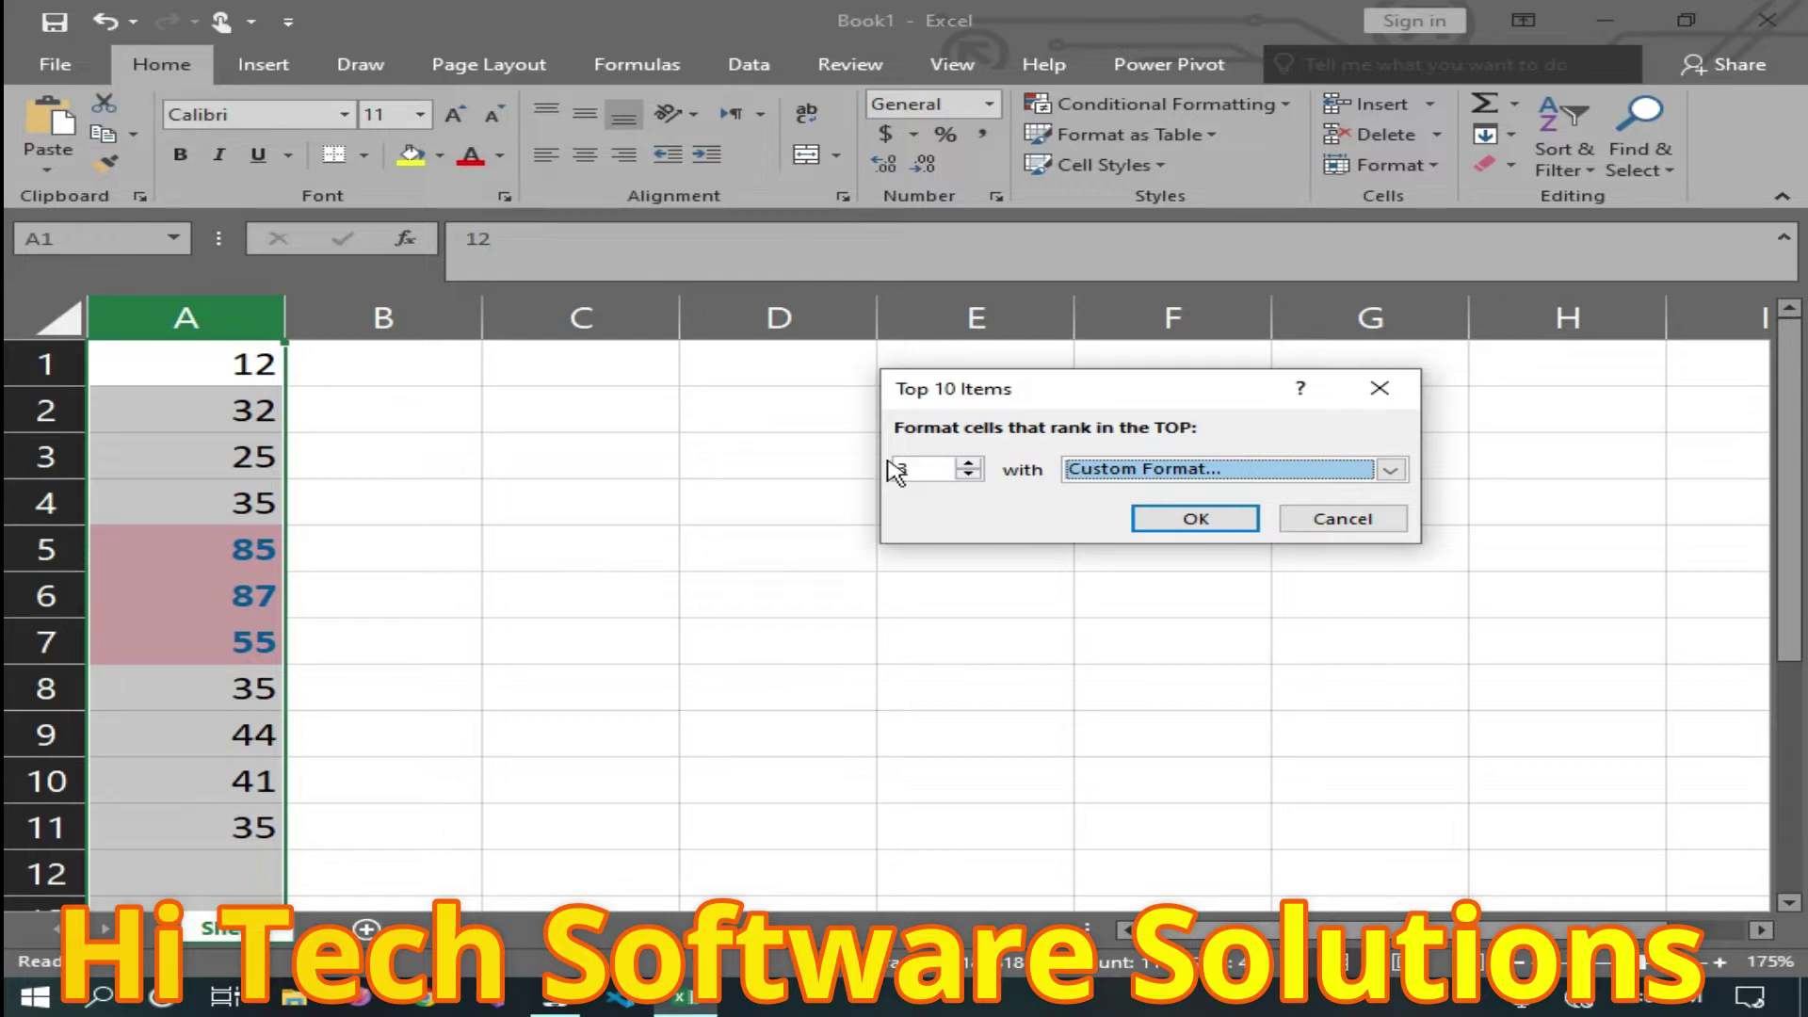
Change the top-items count to 6 and apply the rule.
left_click(928, 464)
key("BackSpace")
type("4")
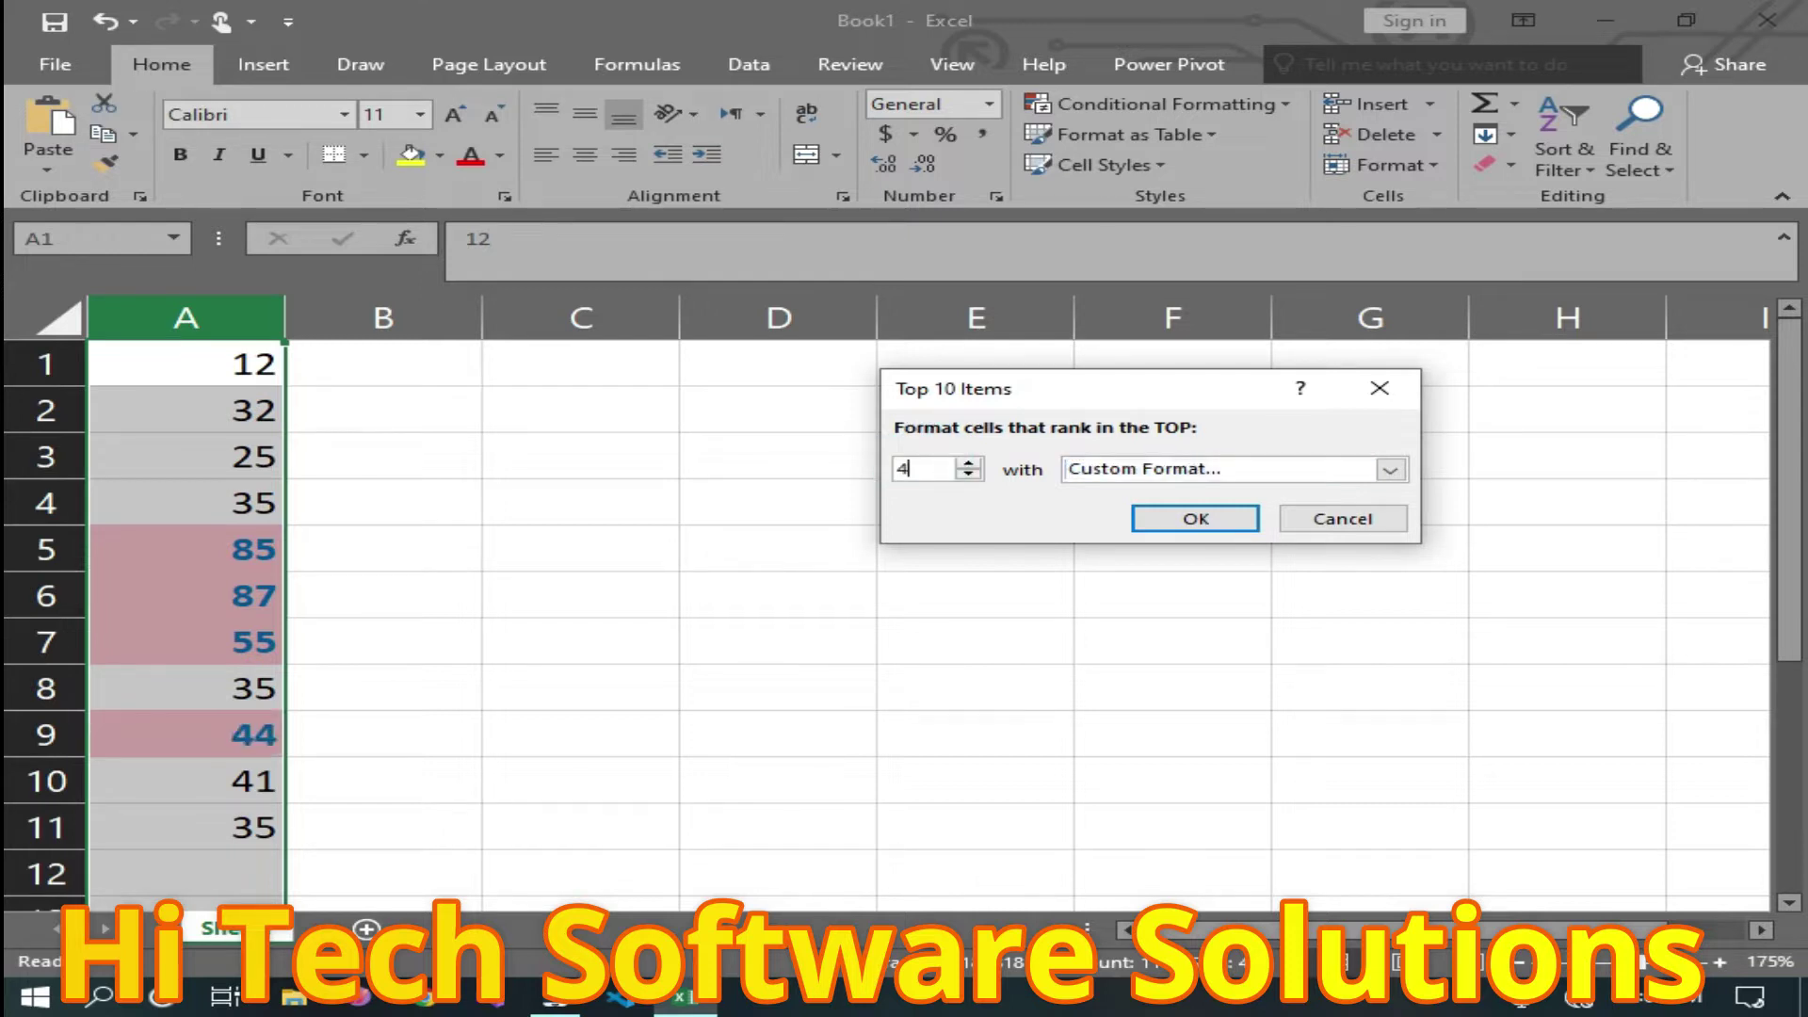
key("BackSpace")
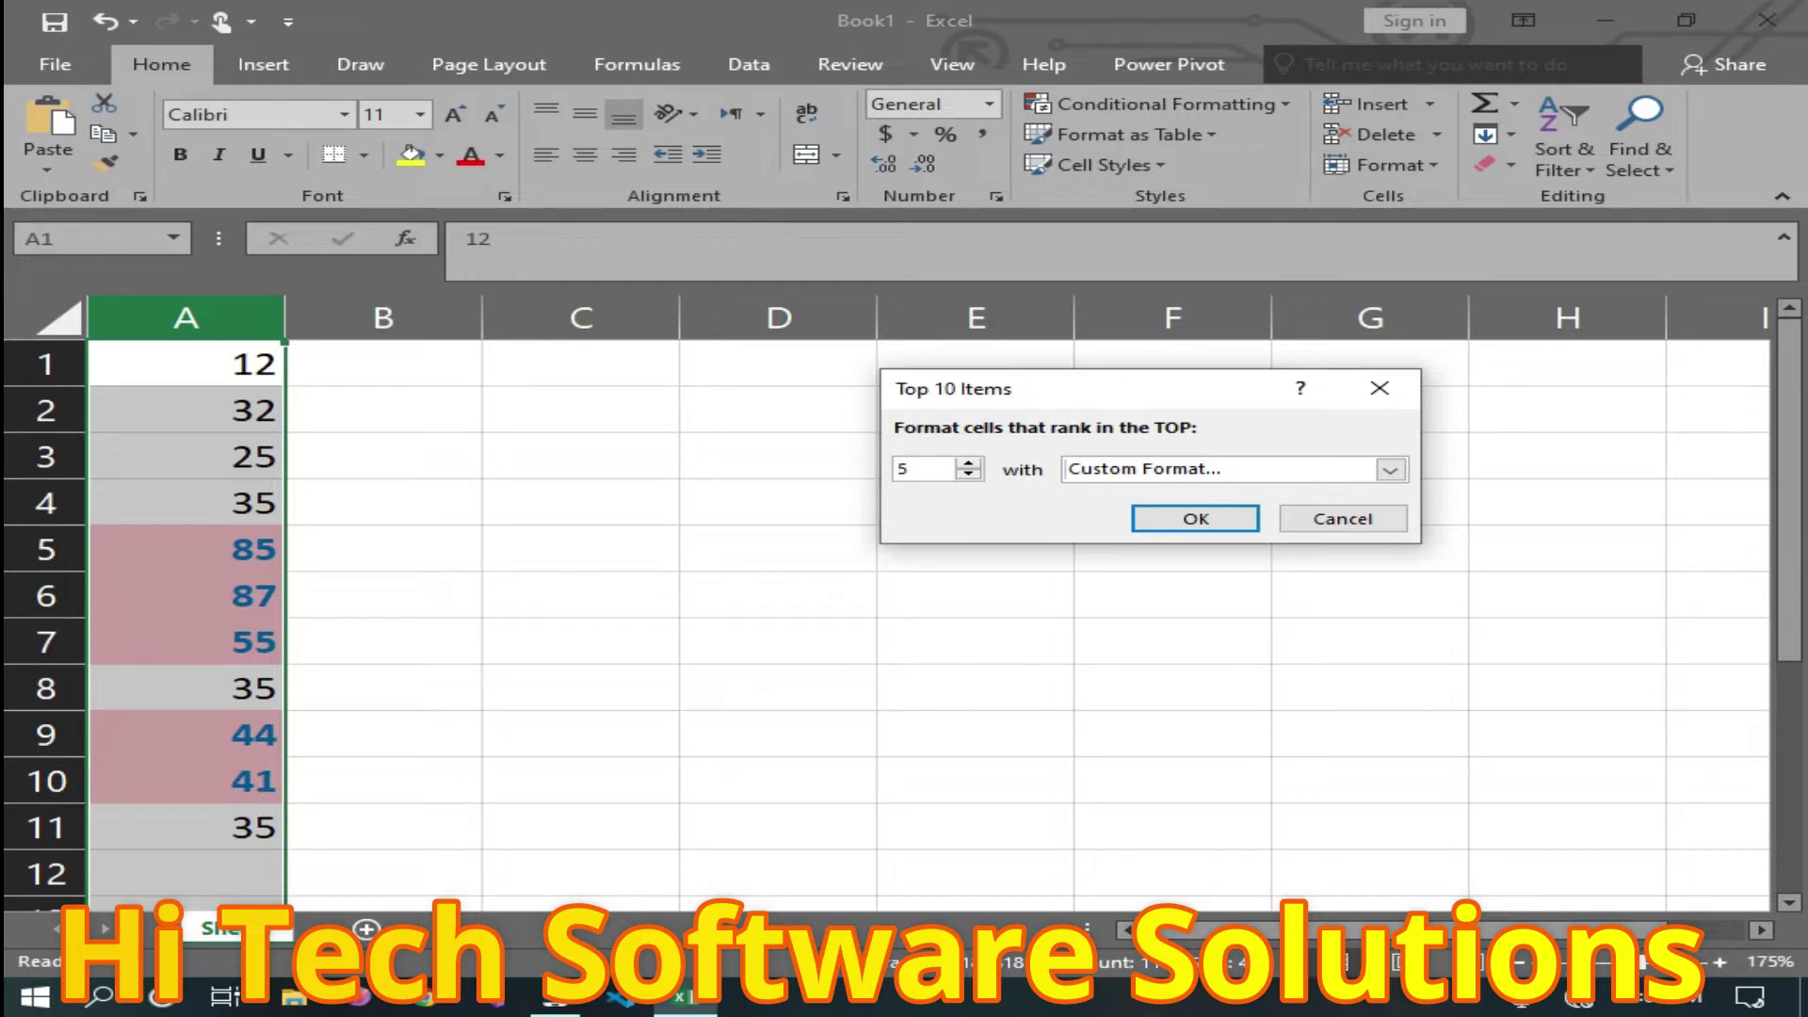
type("6")
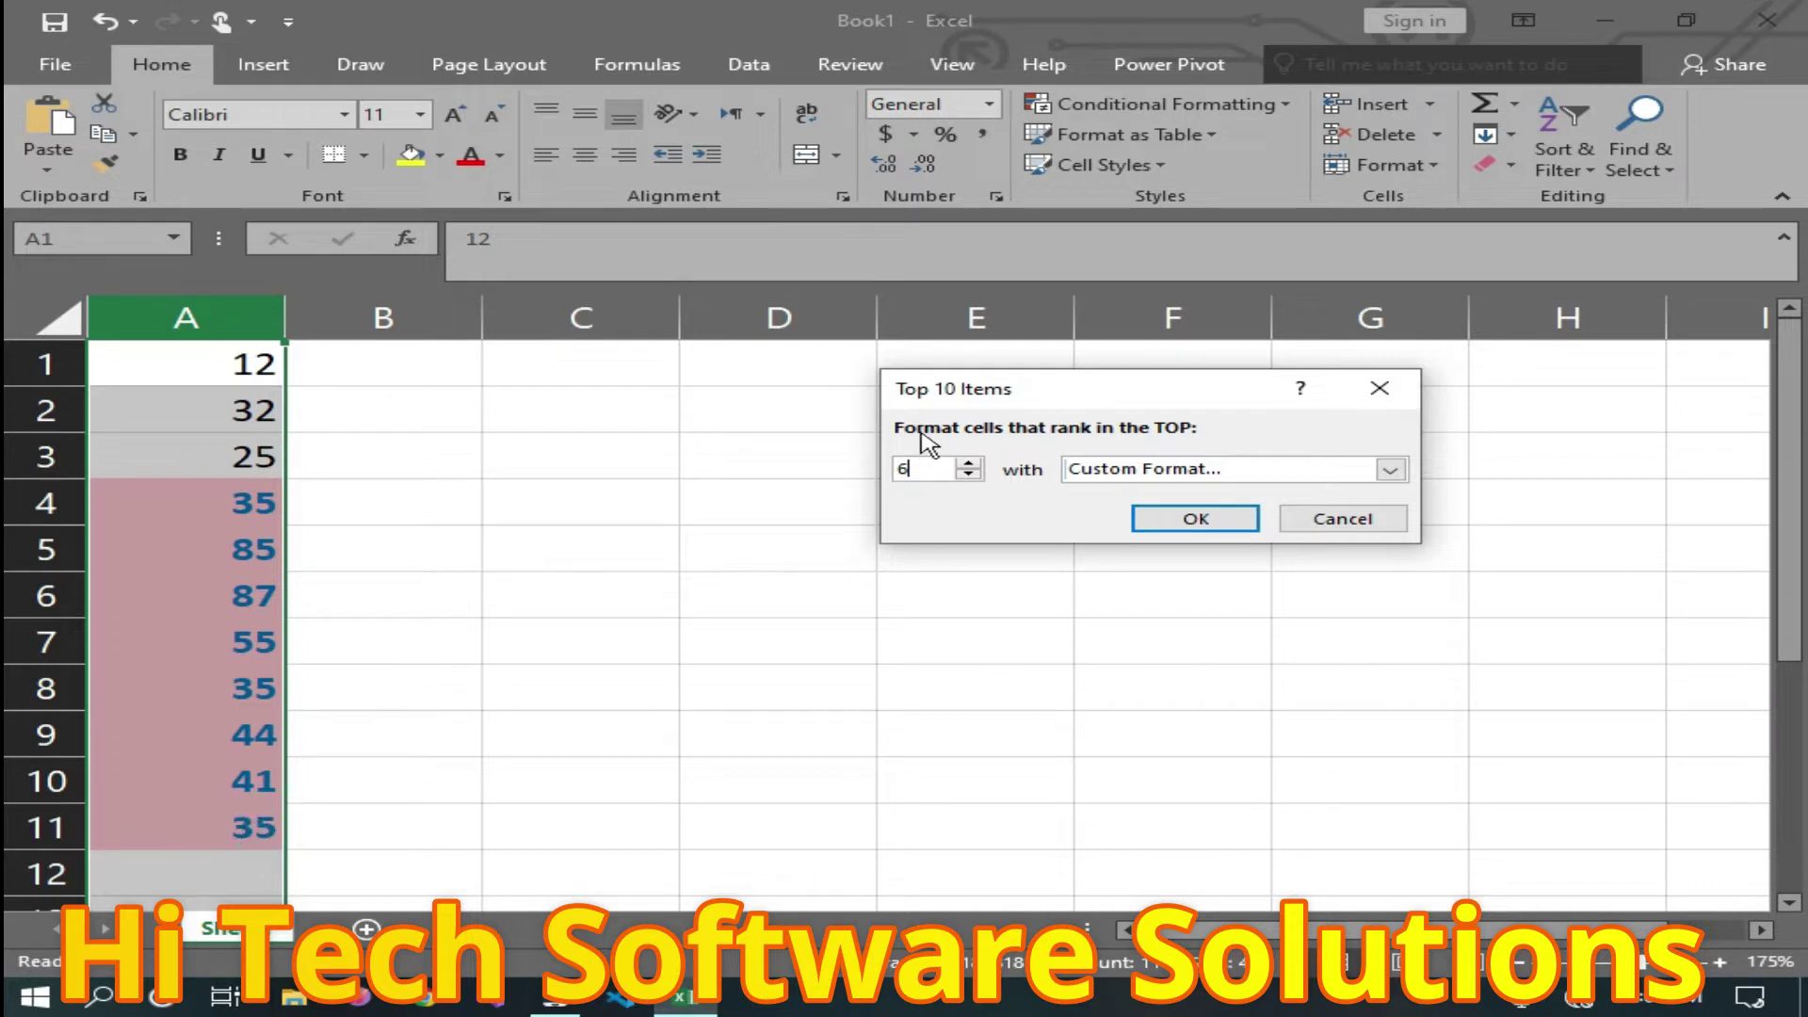
left_click(1184, 521)
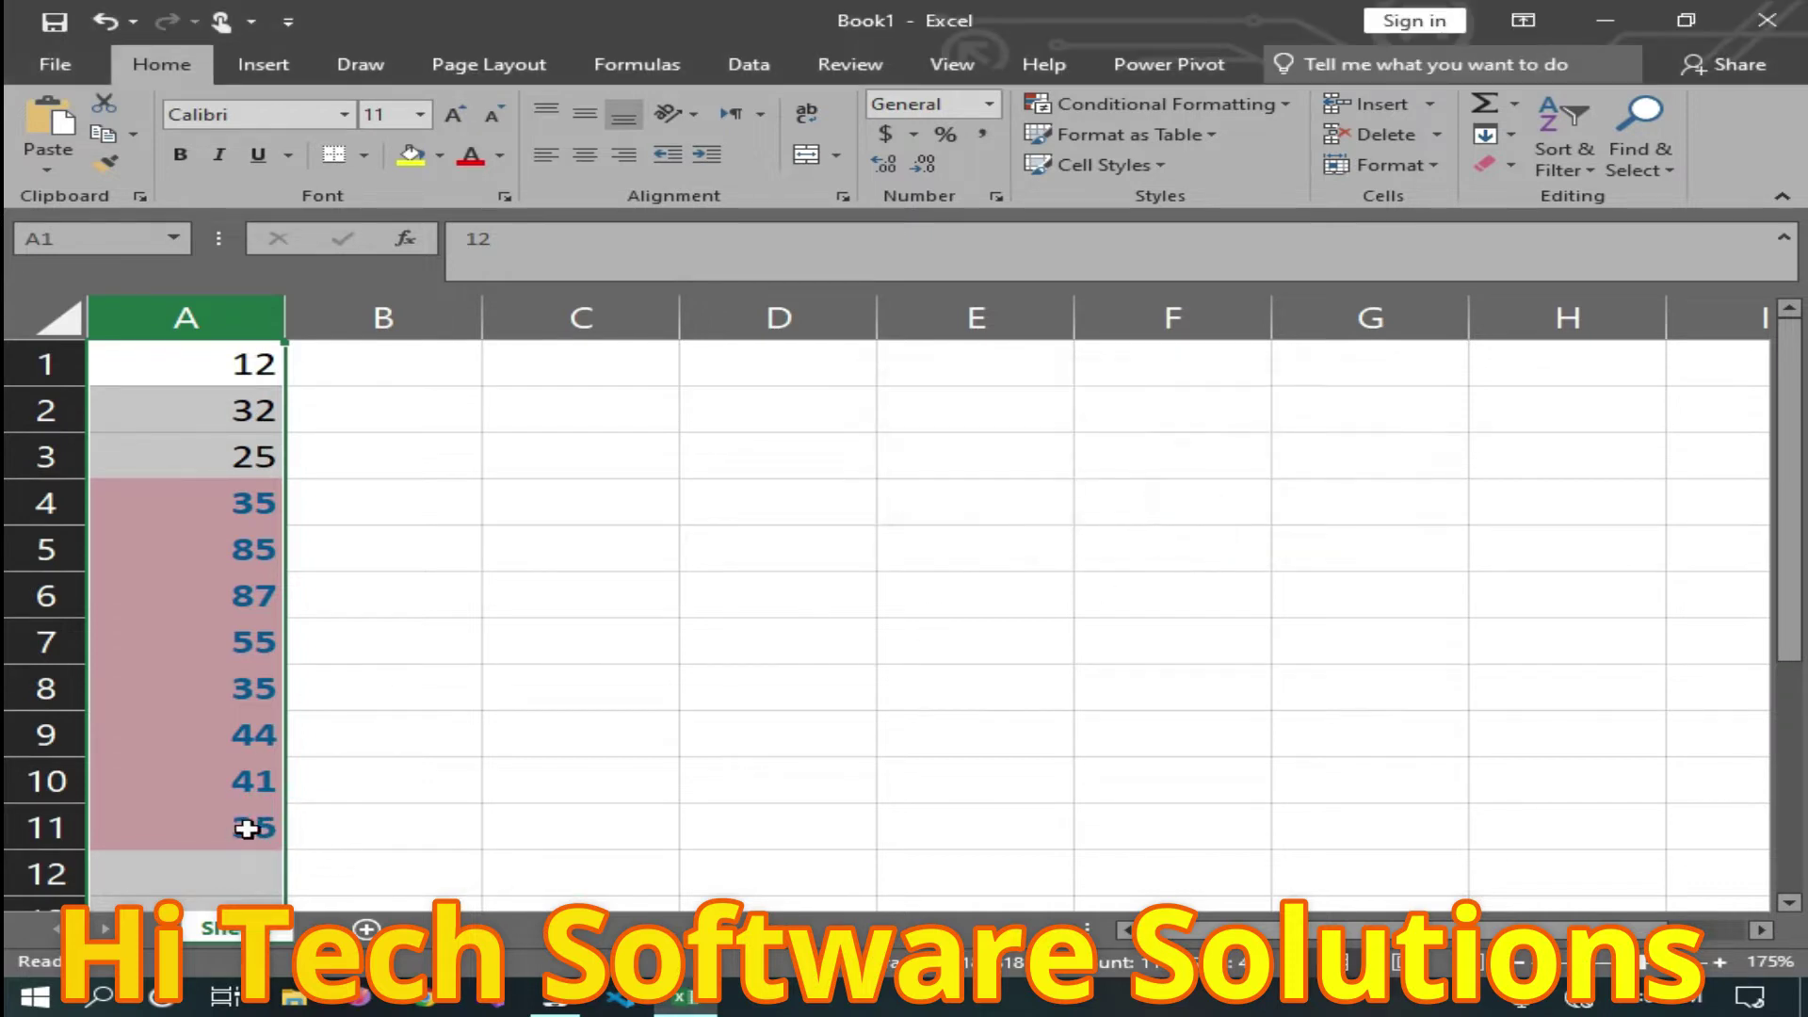
Change the value in A11 from 35 to 33.
double_click(252, 829)
key("BackSpace")
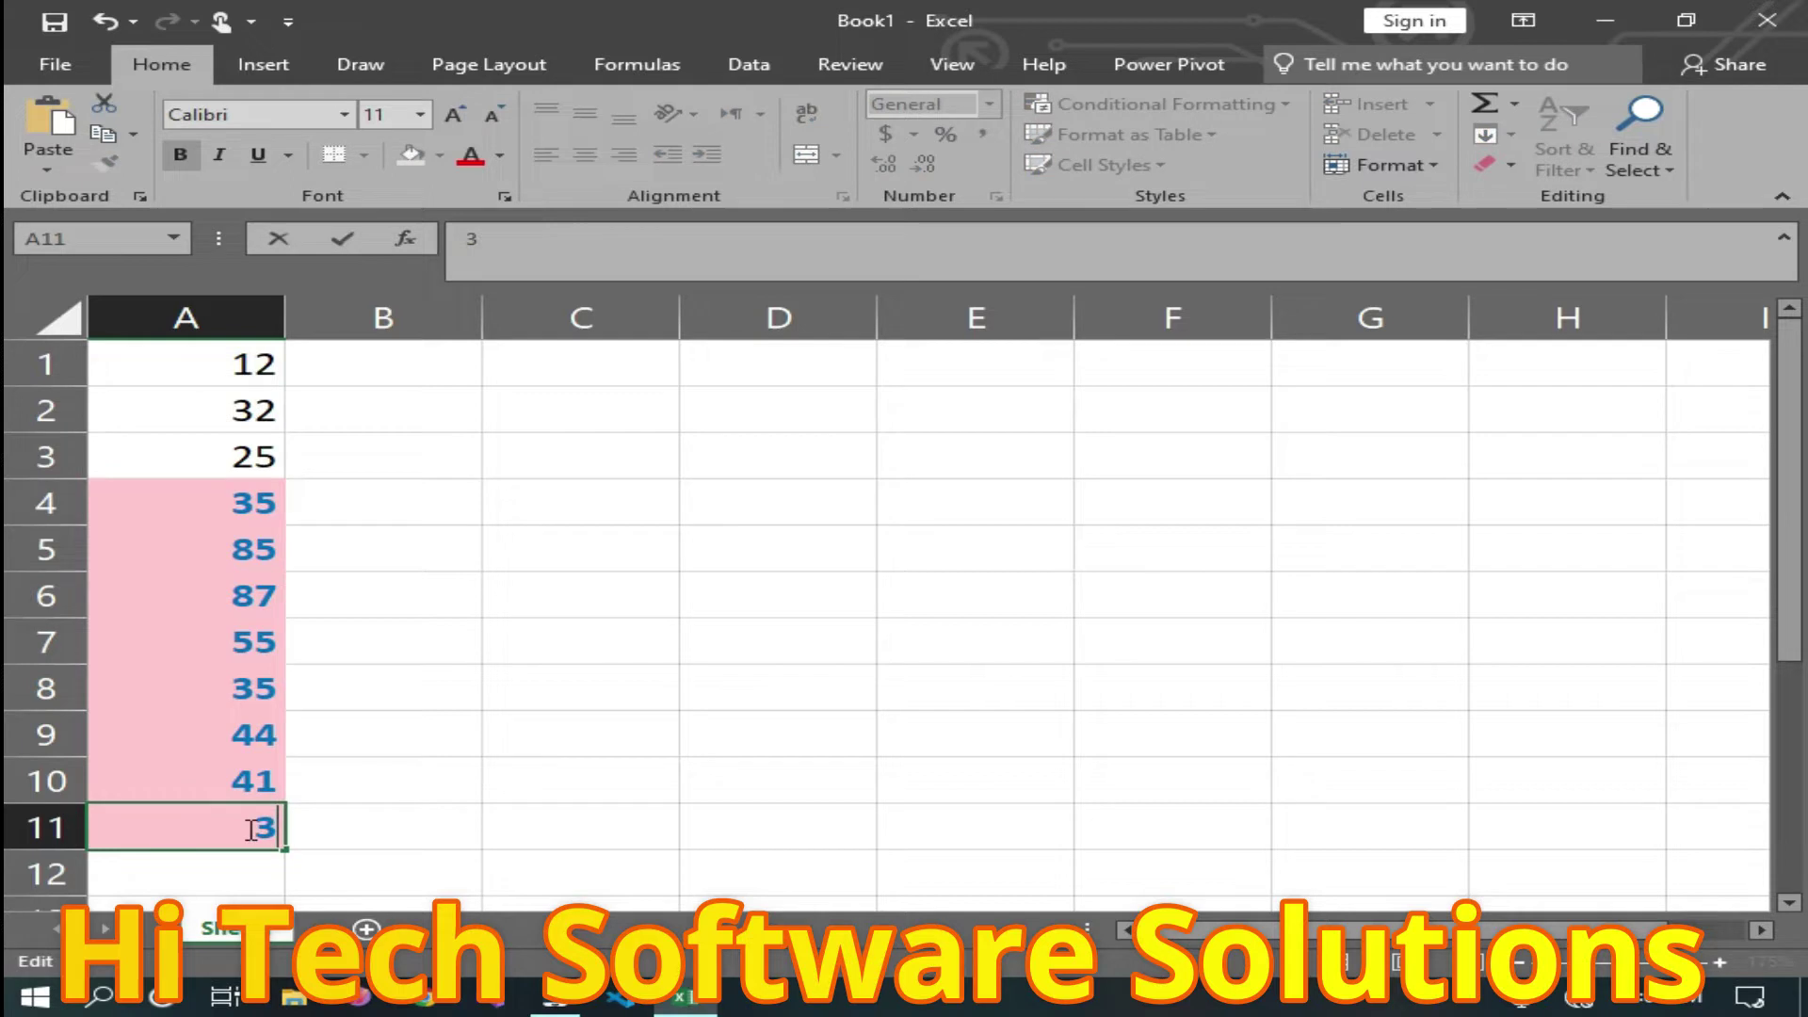
type("3")
left_click(767, 808)
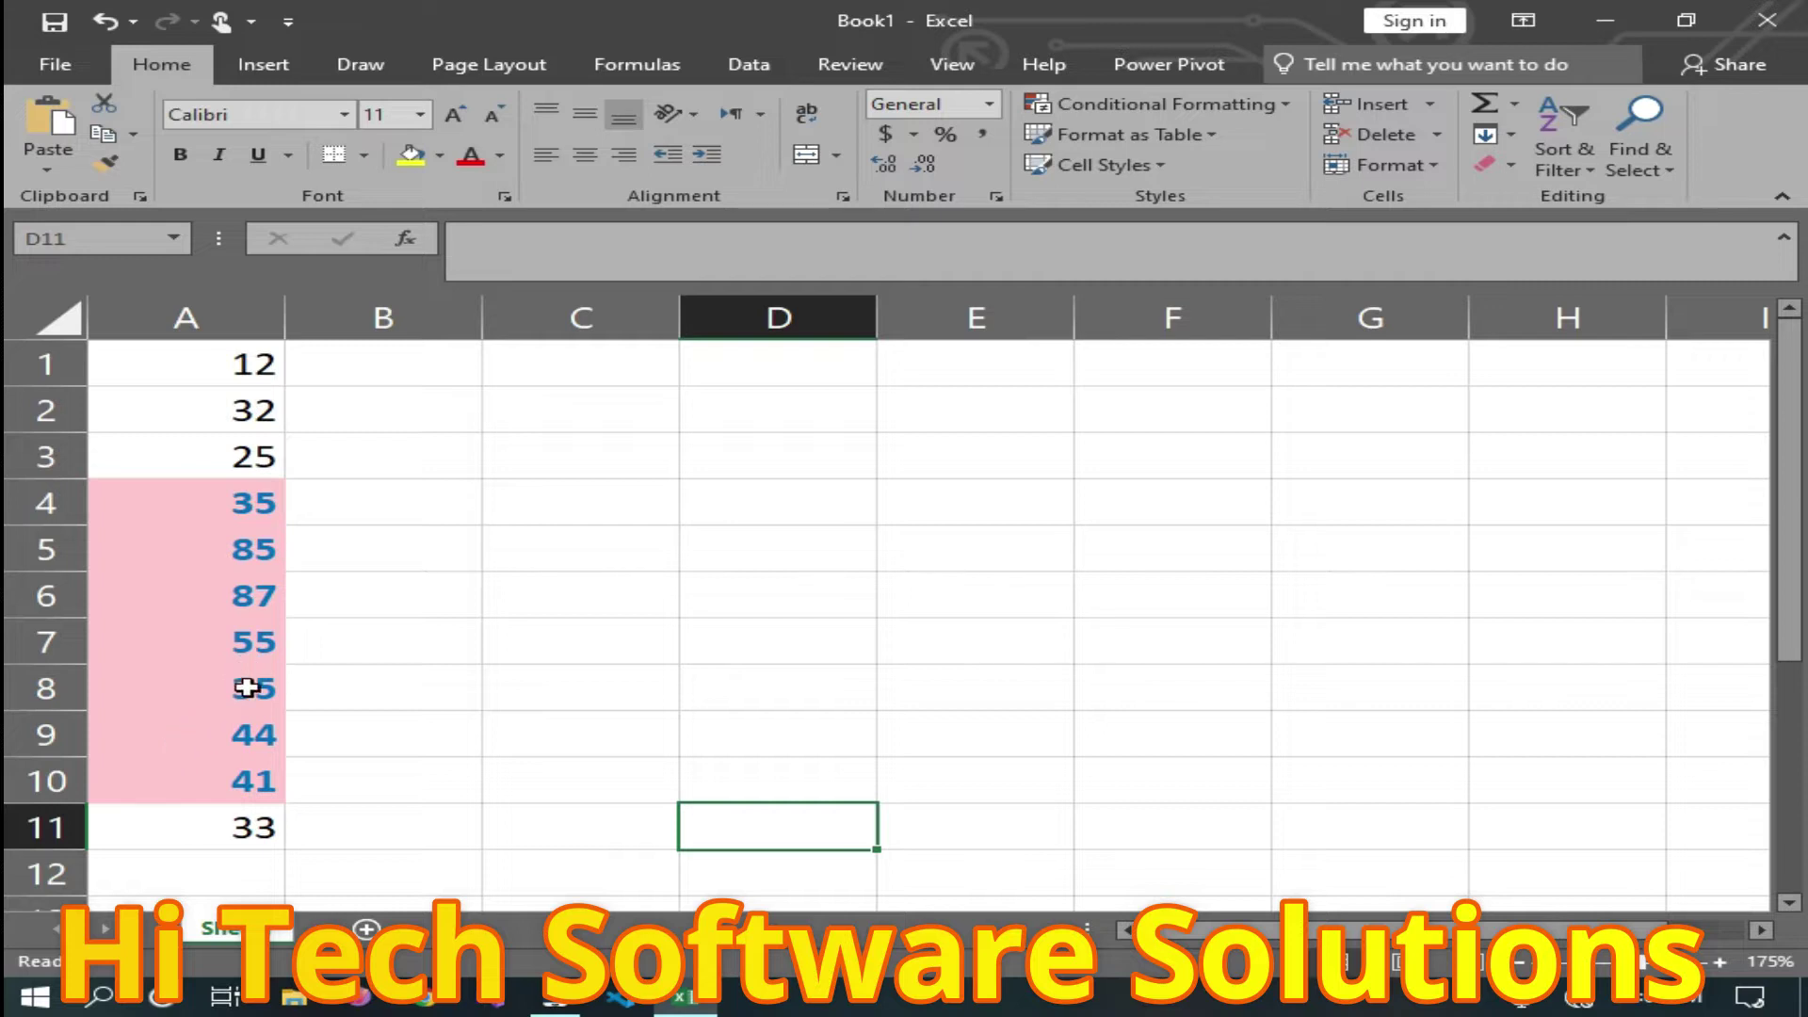
Change the value in A8 from 35 to 39.
double_click(226, 829)
double_click(248, 825)
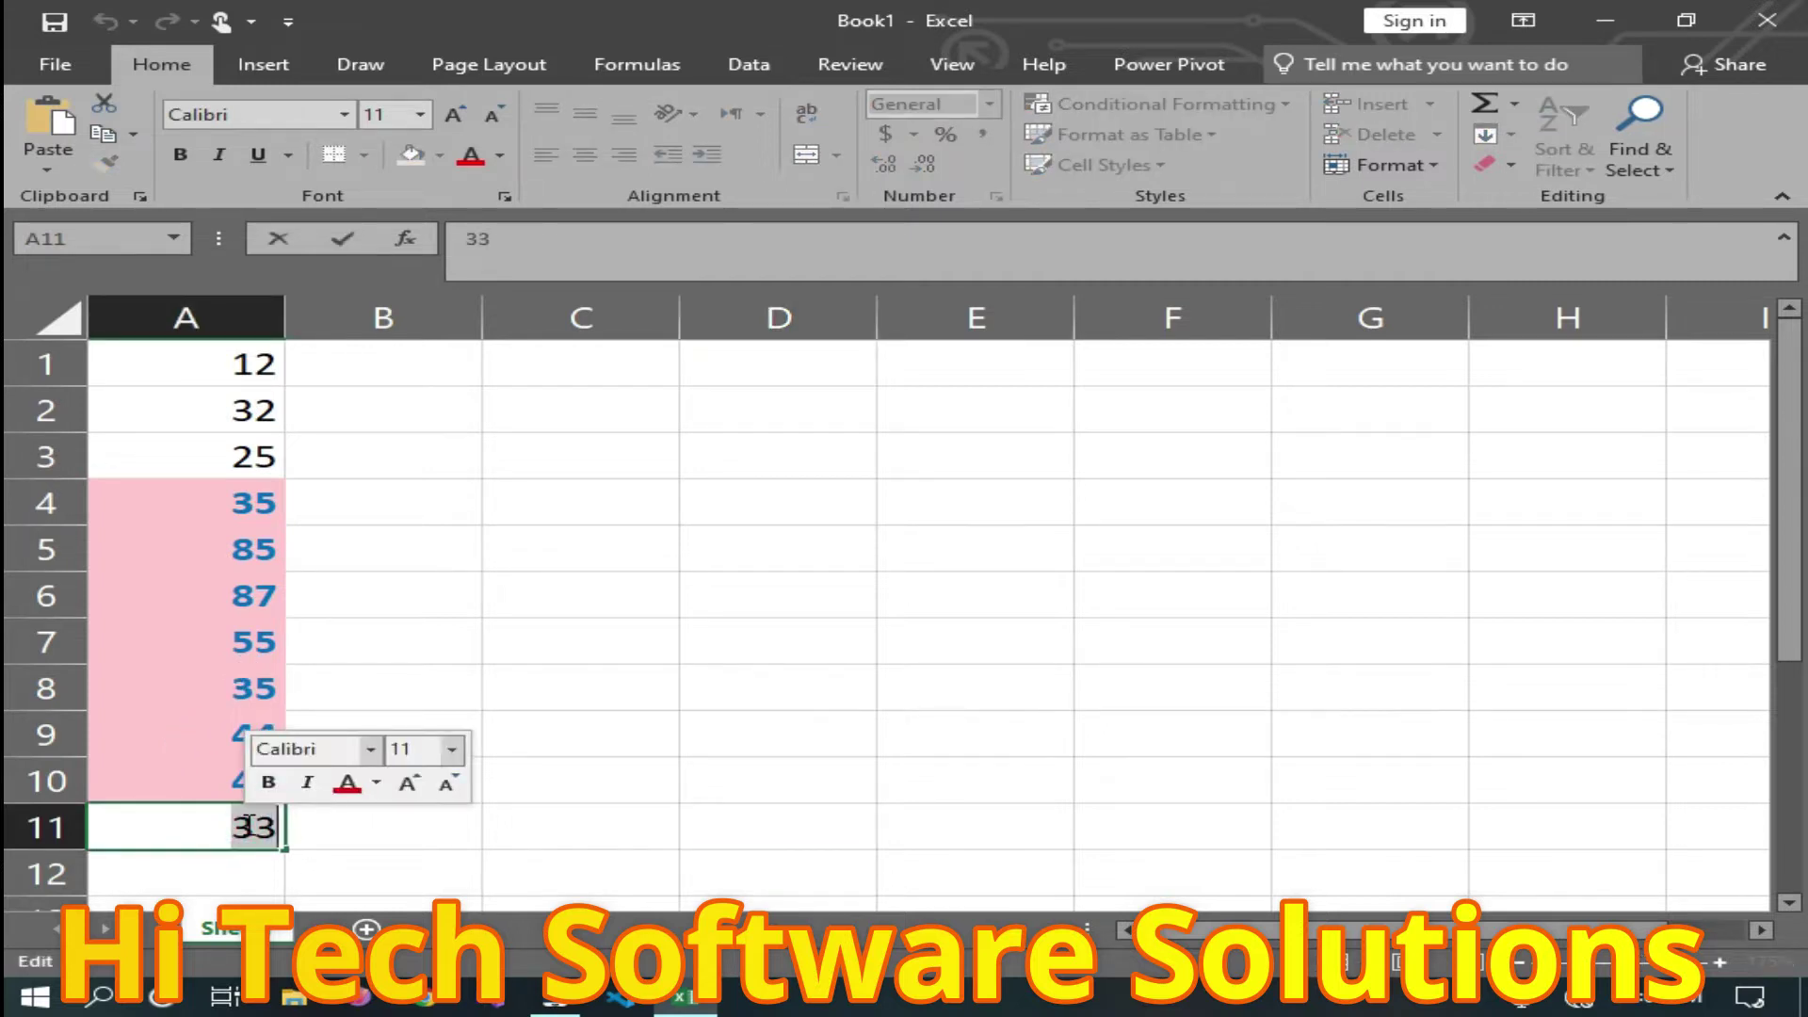
double_click(248, 686)
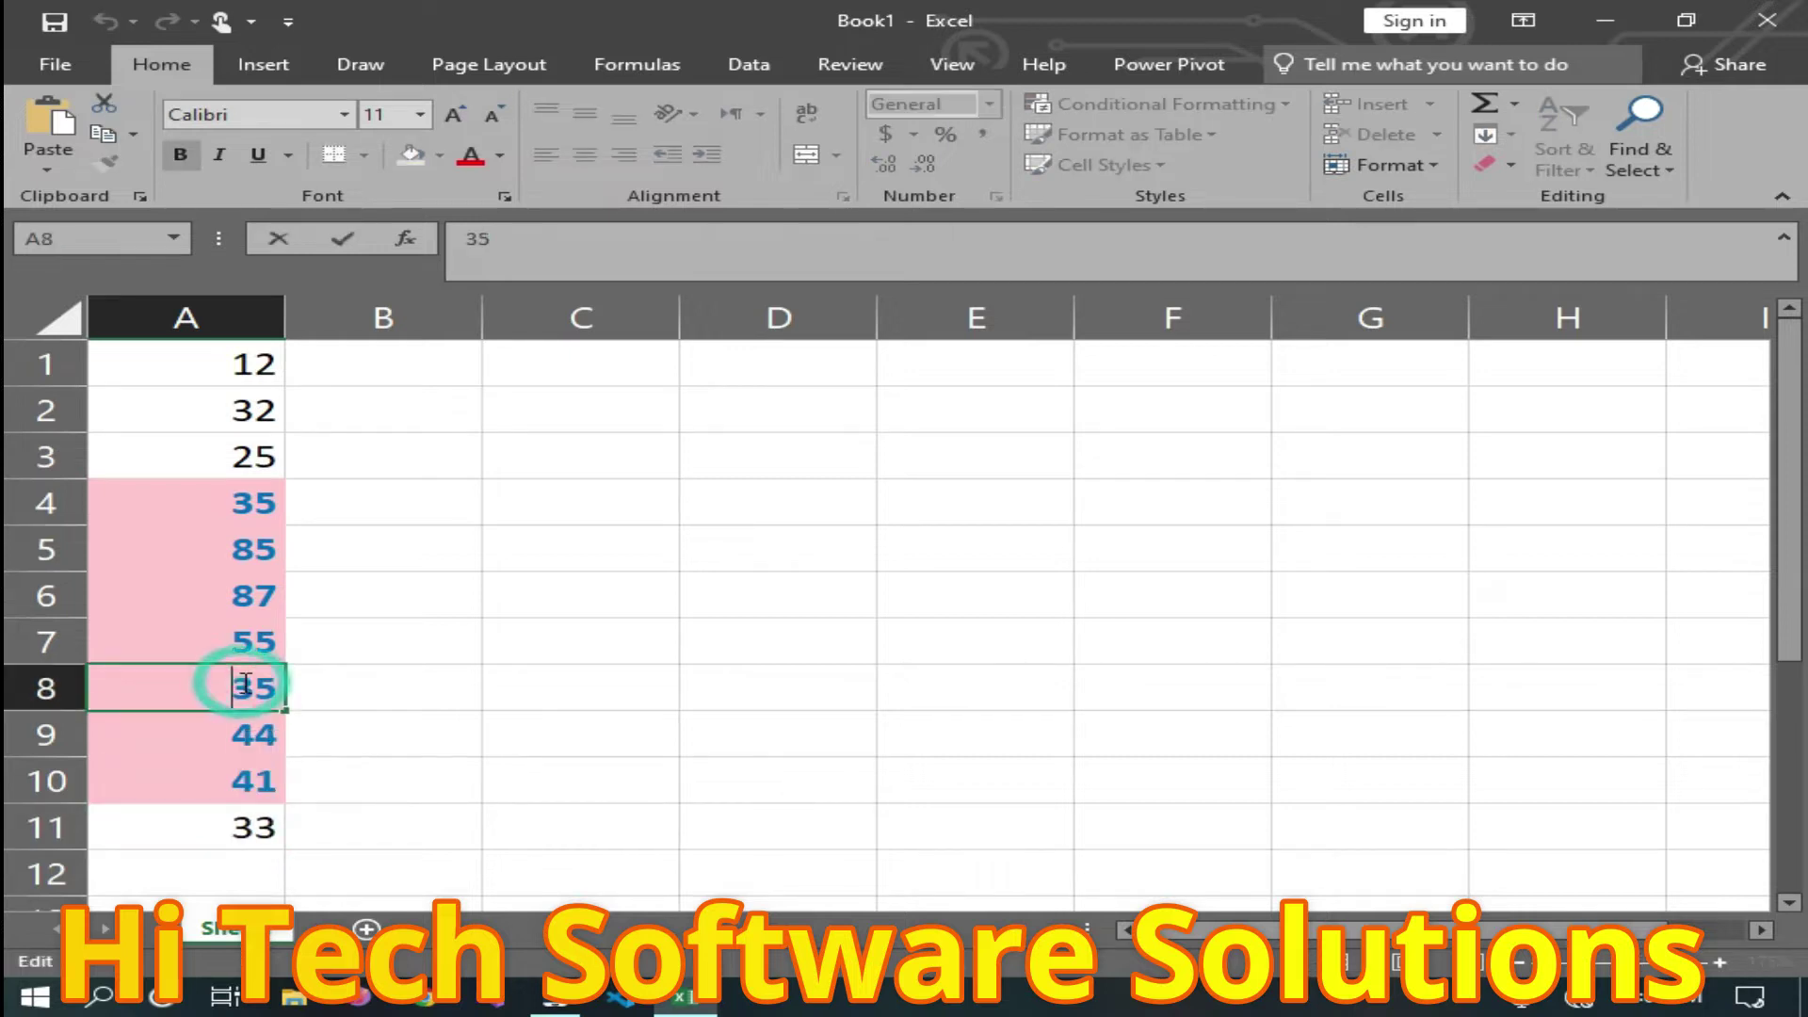
key("End")
key("BackSpace")
type("9")
left_click(593, 785)
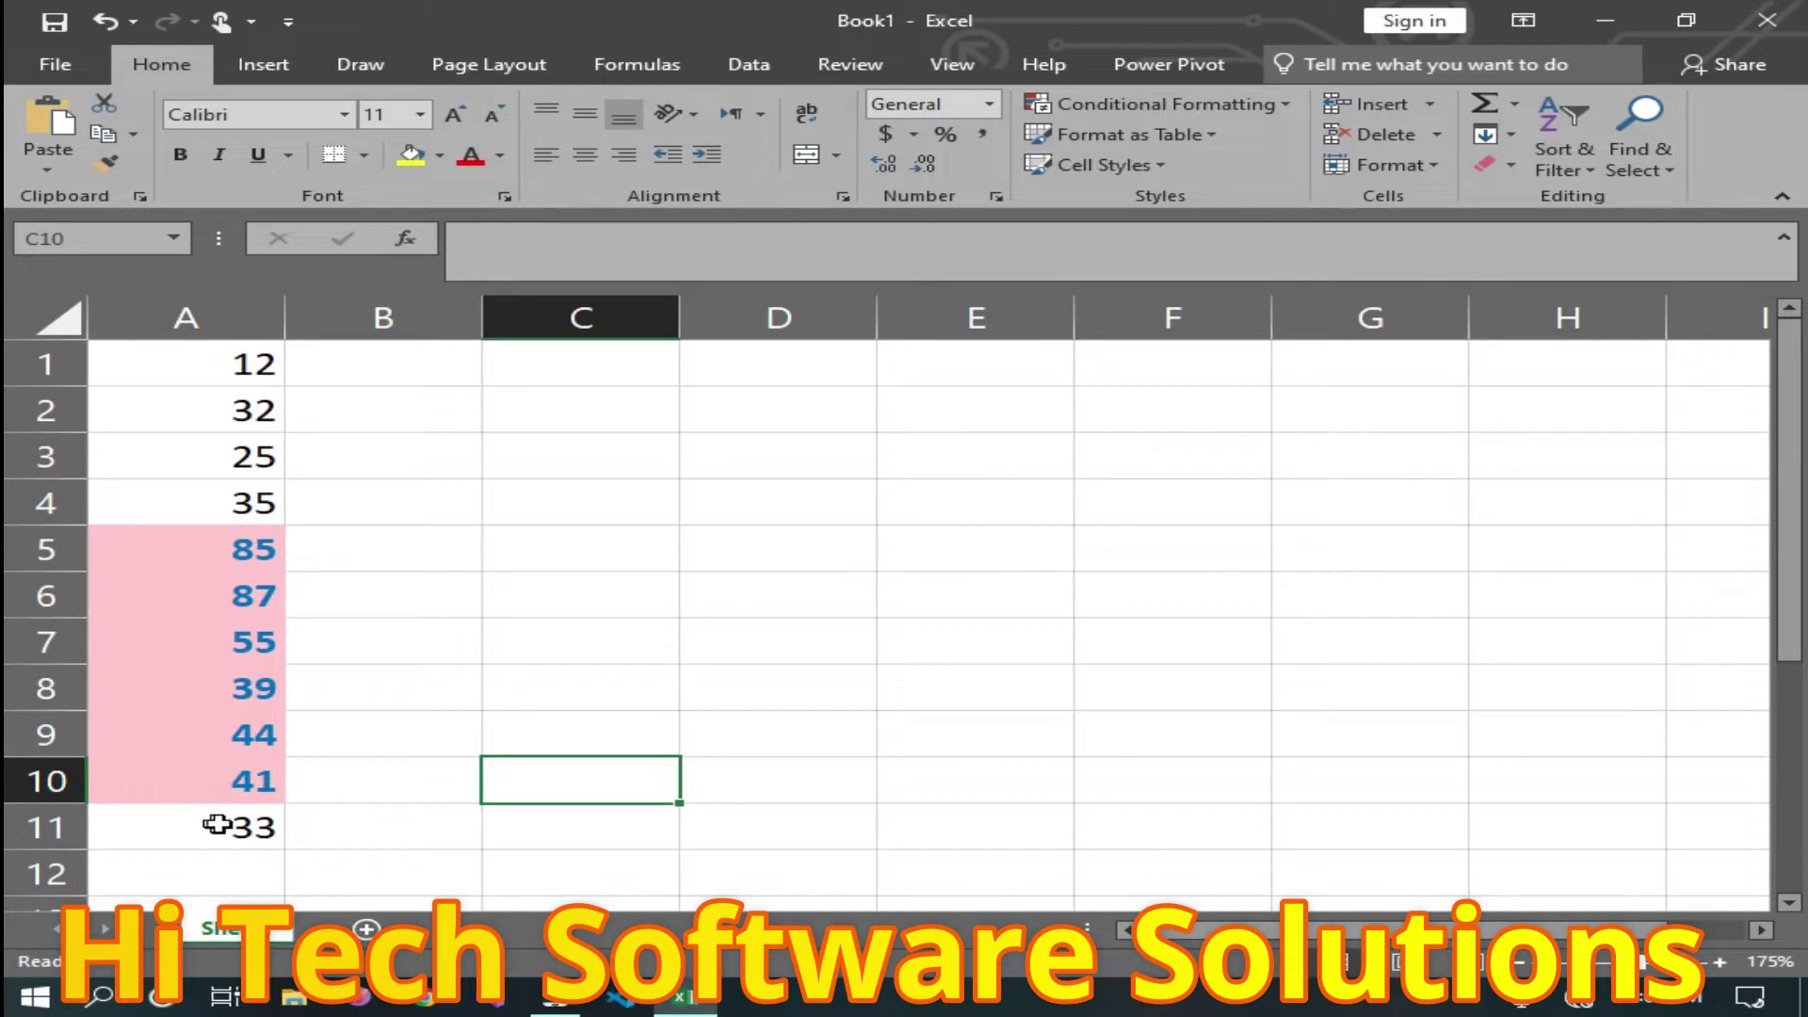
Change the value in A1 from 12 to 88.
double_click(253, 827)
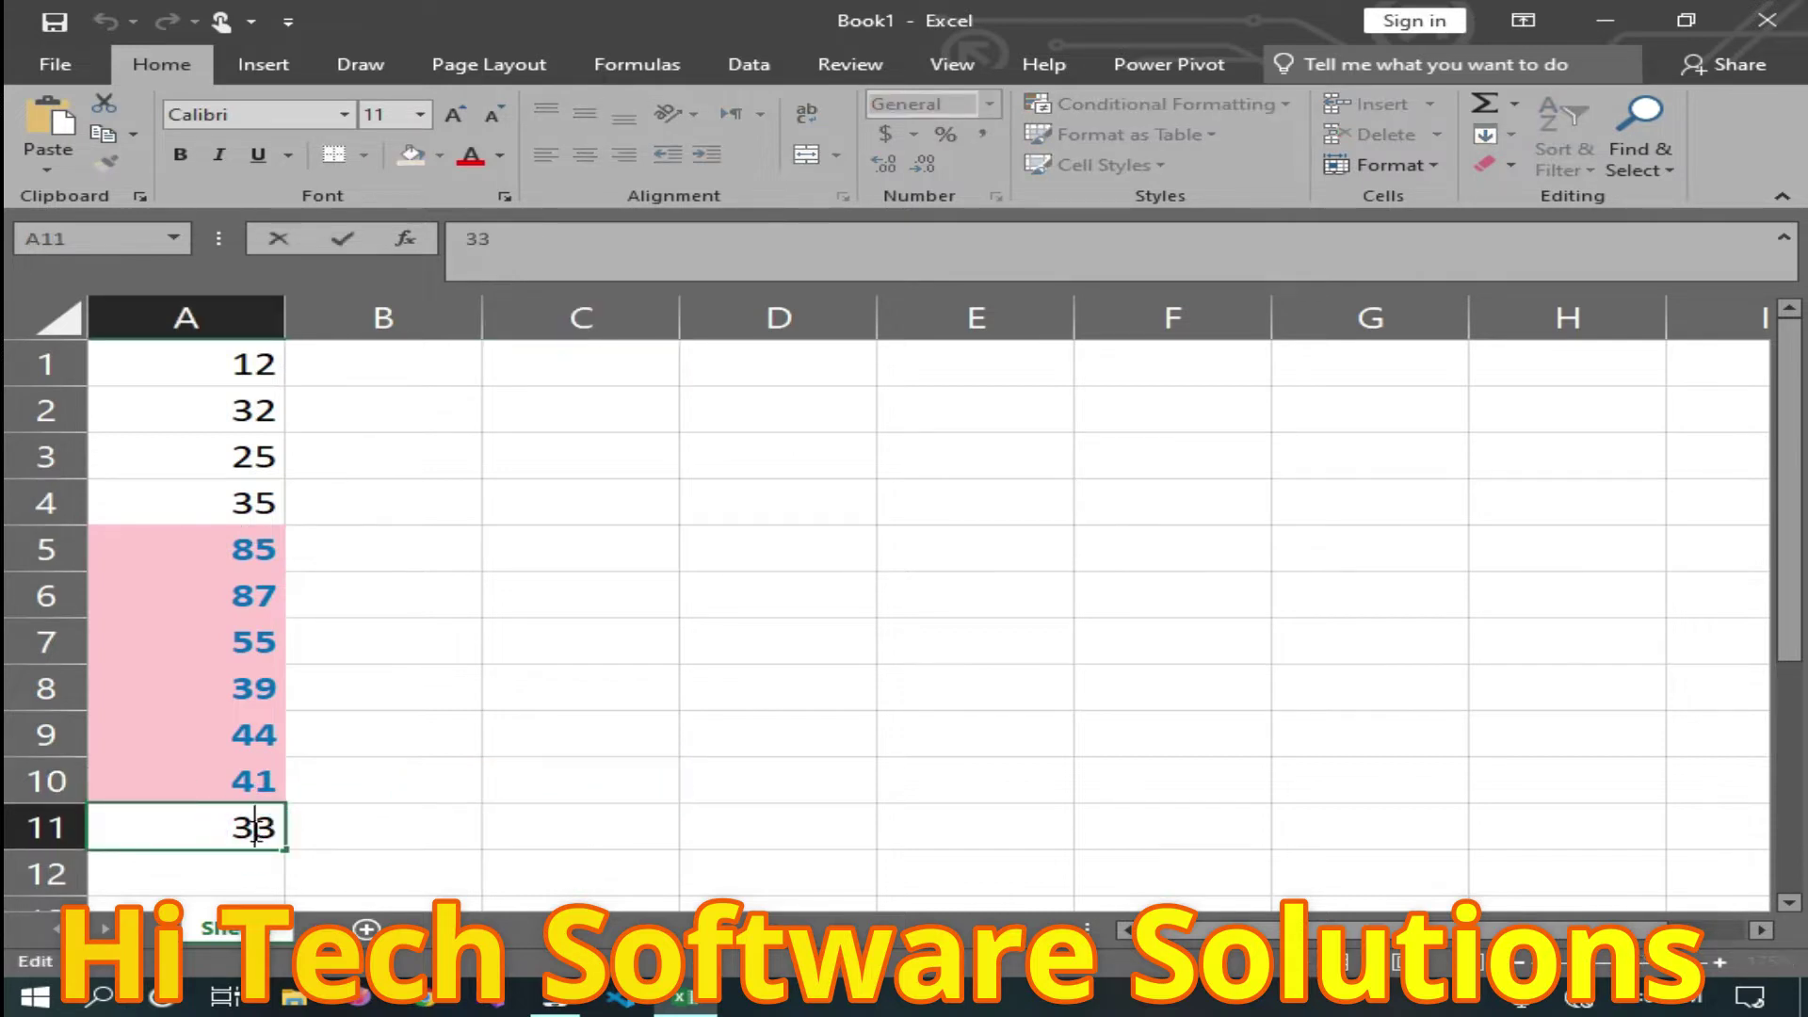
double_click(240, 364)
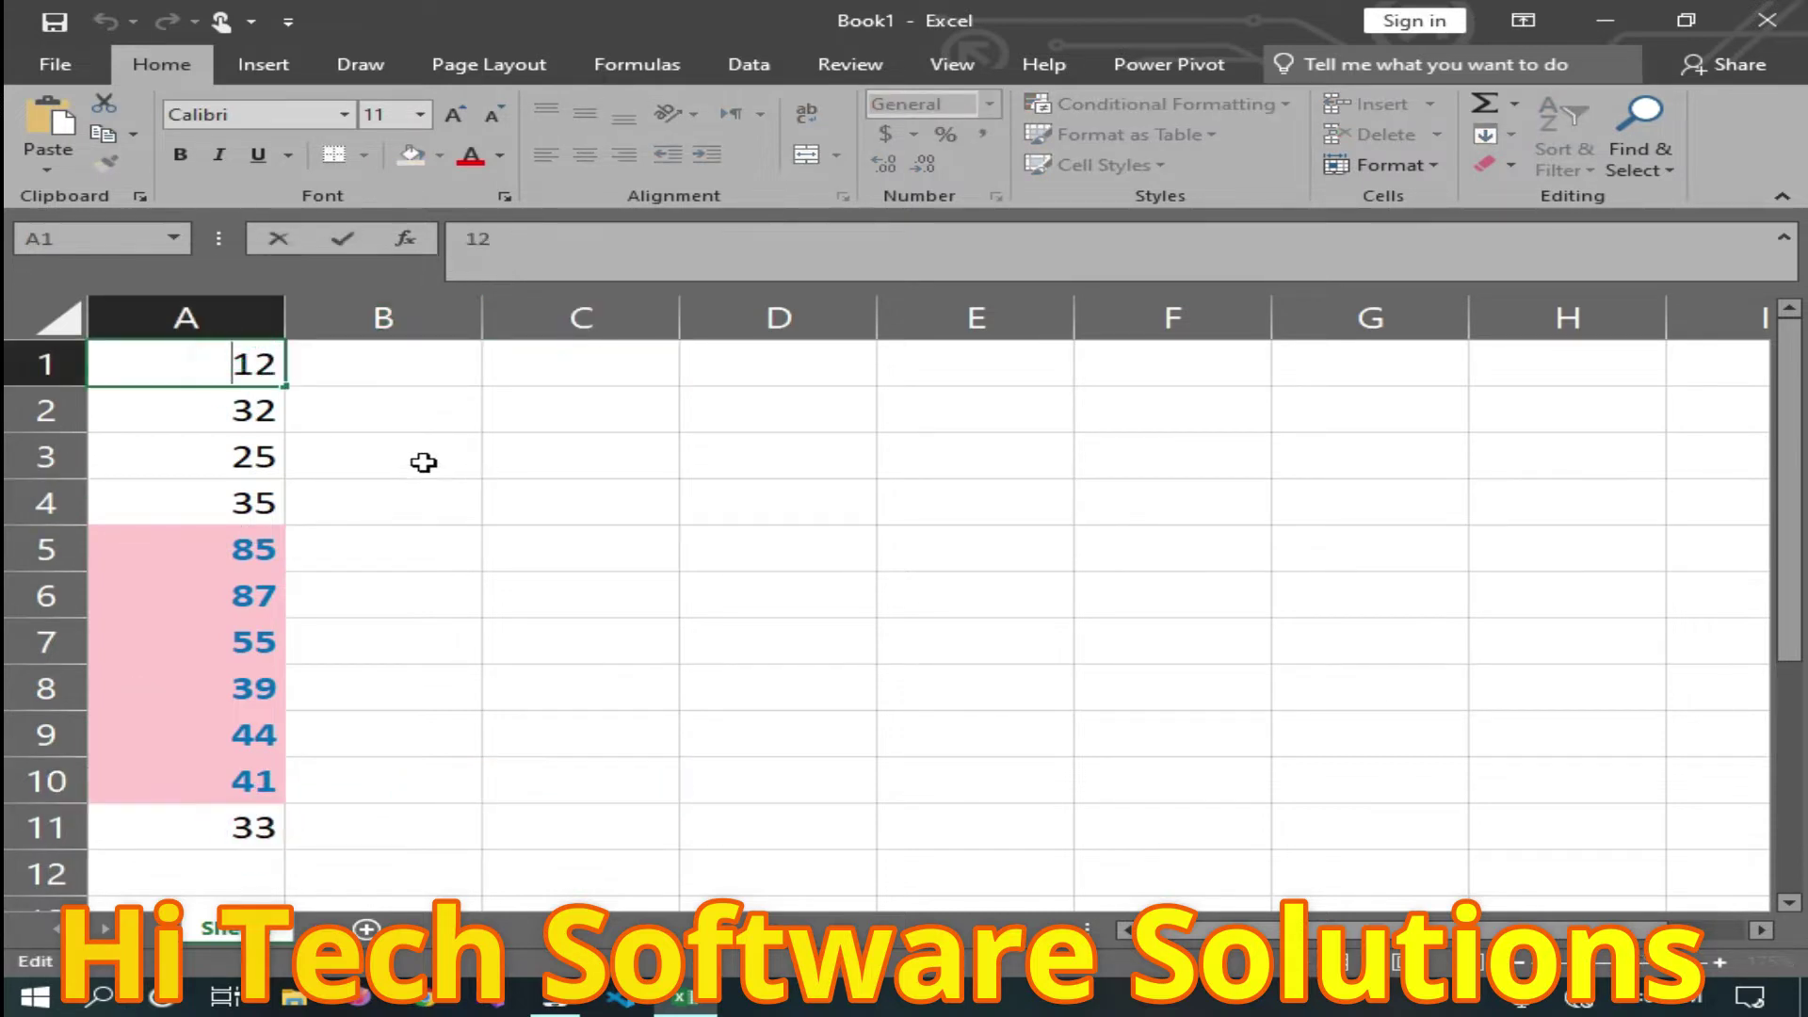
key("End")
key("BackSpace")
key("BackSpace")
type("88")
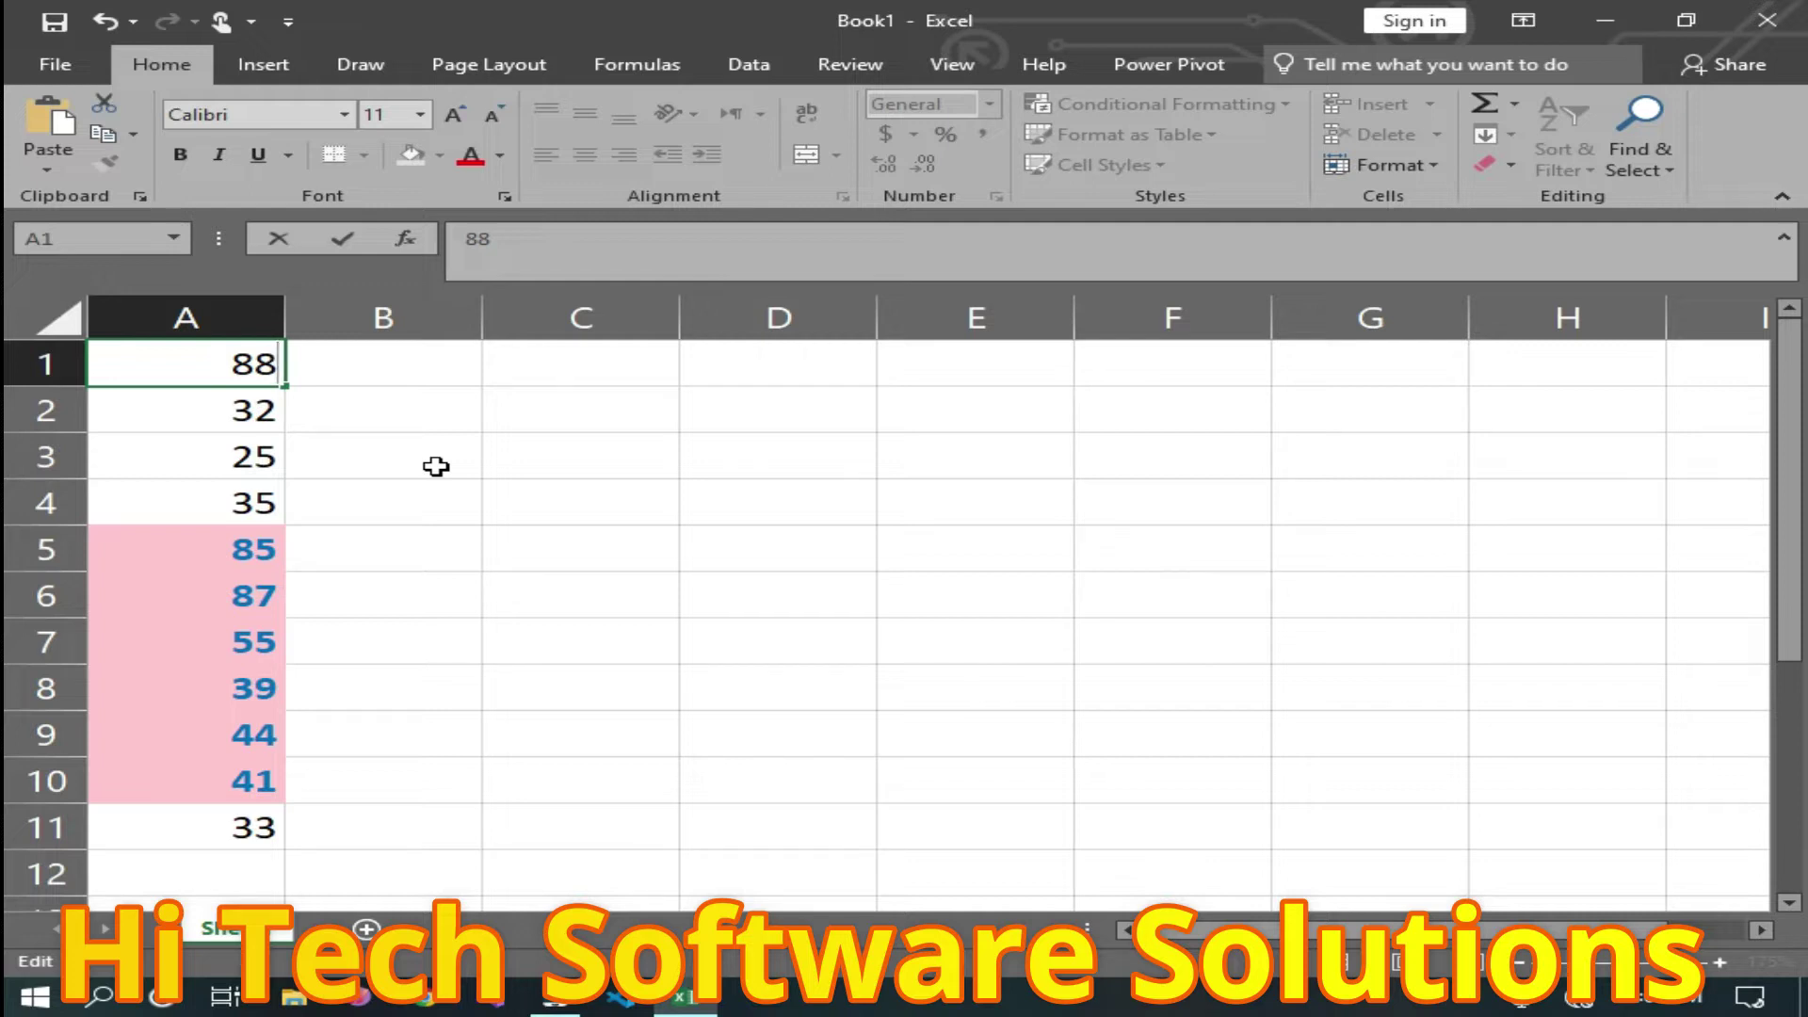
left_click(436, 466)
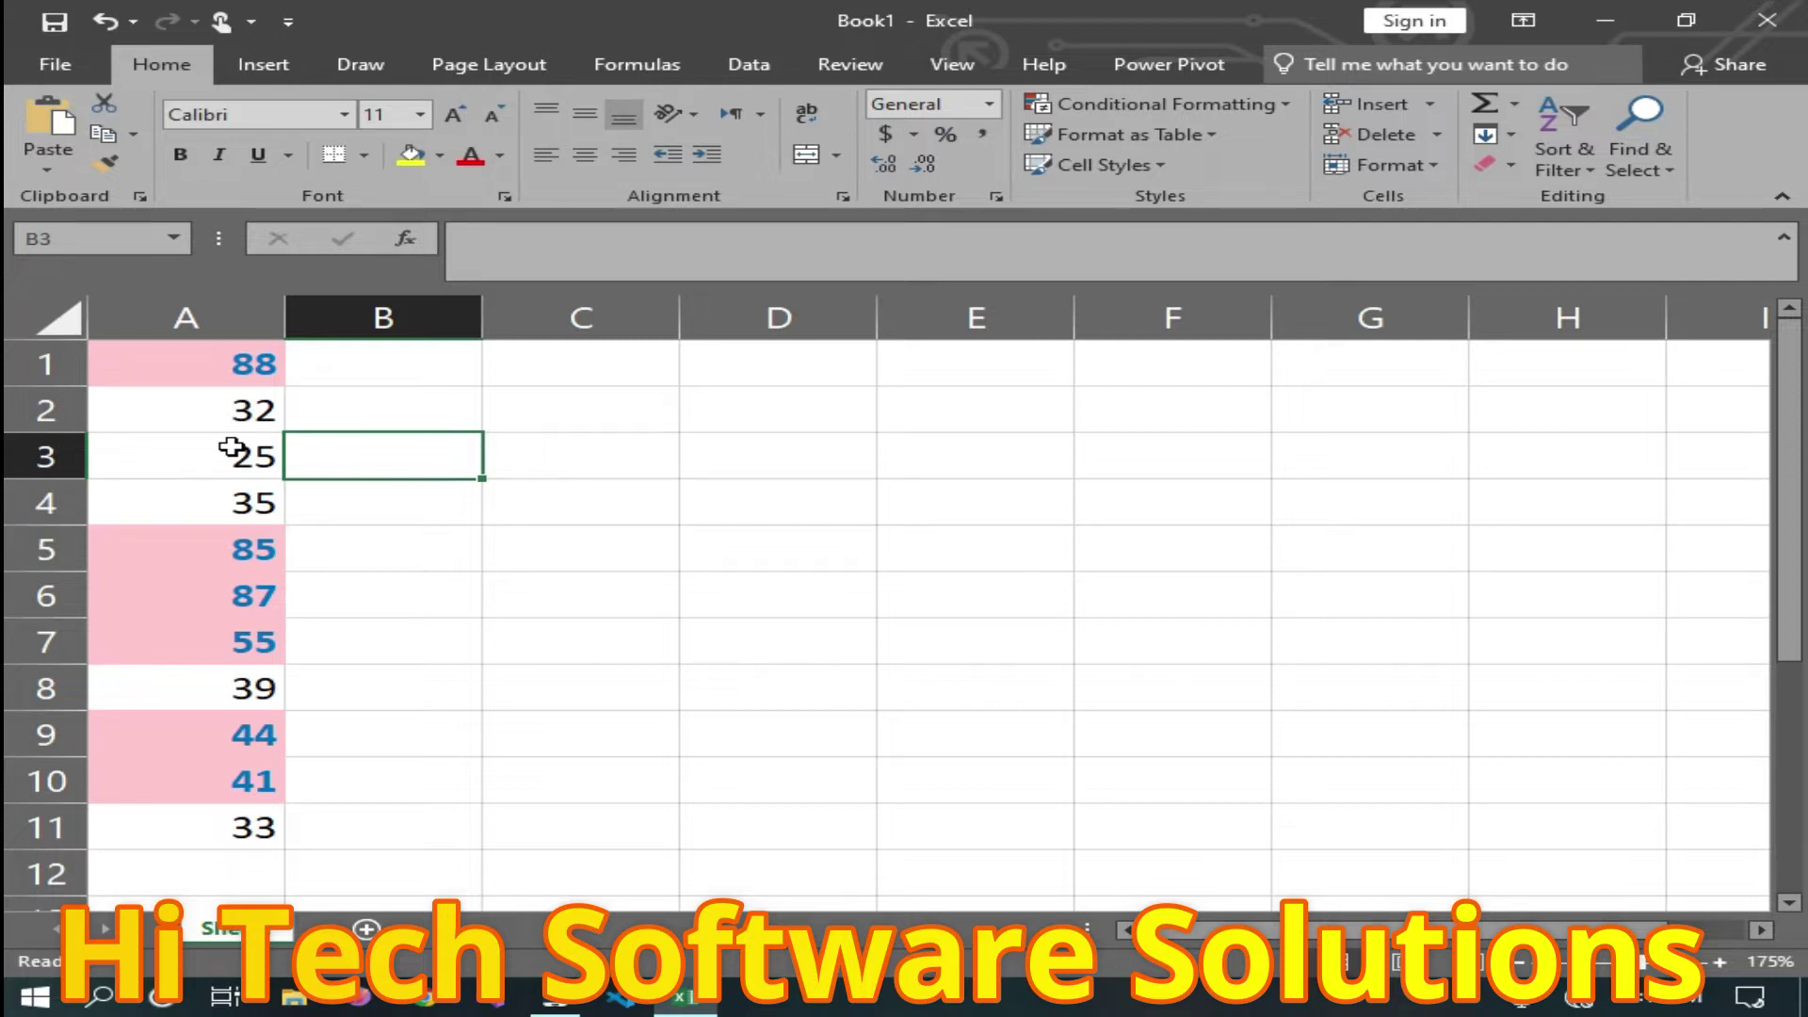
Add a Top 10% rule on column A with Green Fill with Dark Green Text.
left_click(124, 318)
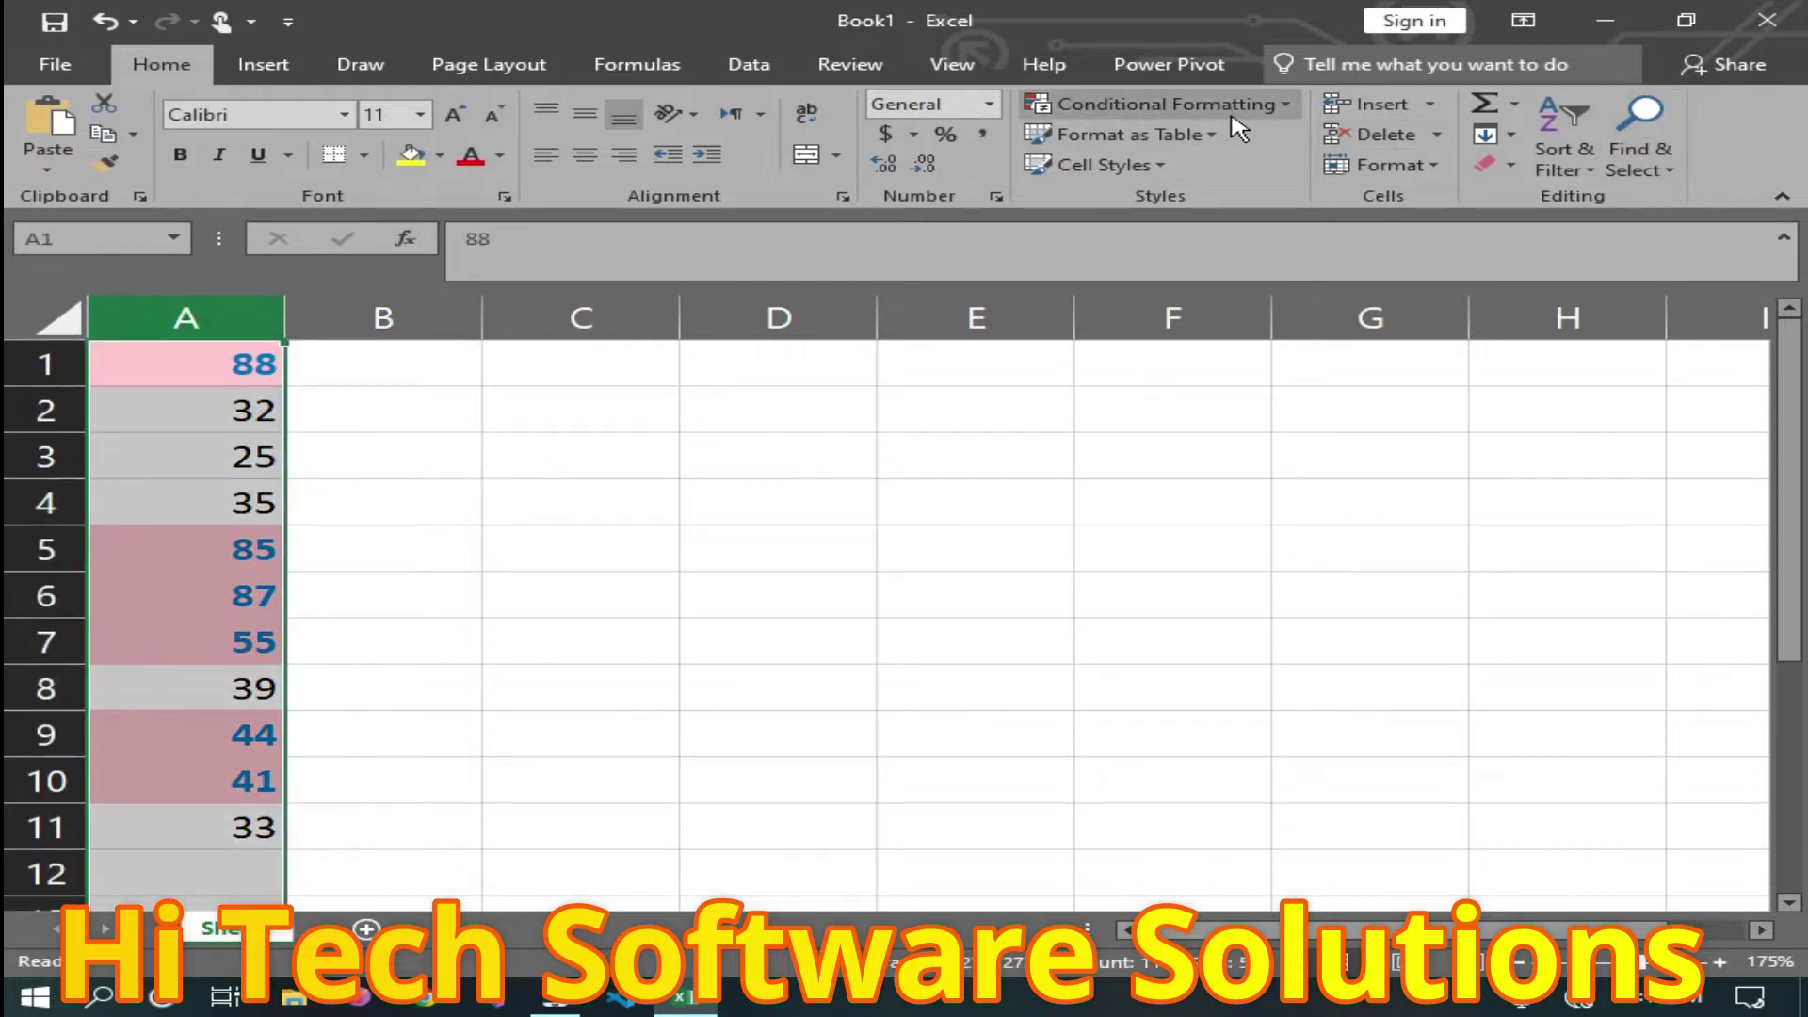
left_click(1234, 122)
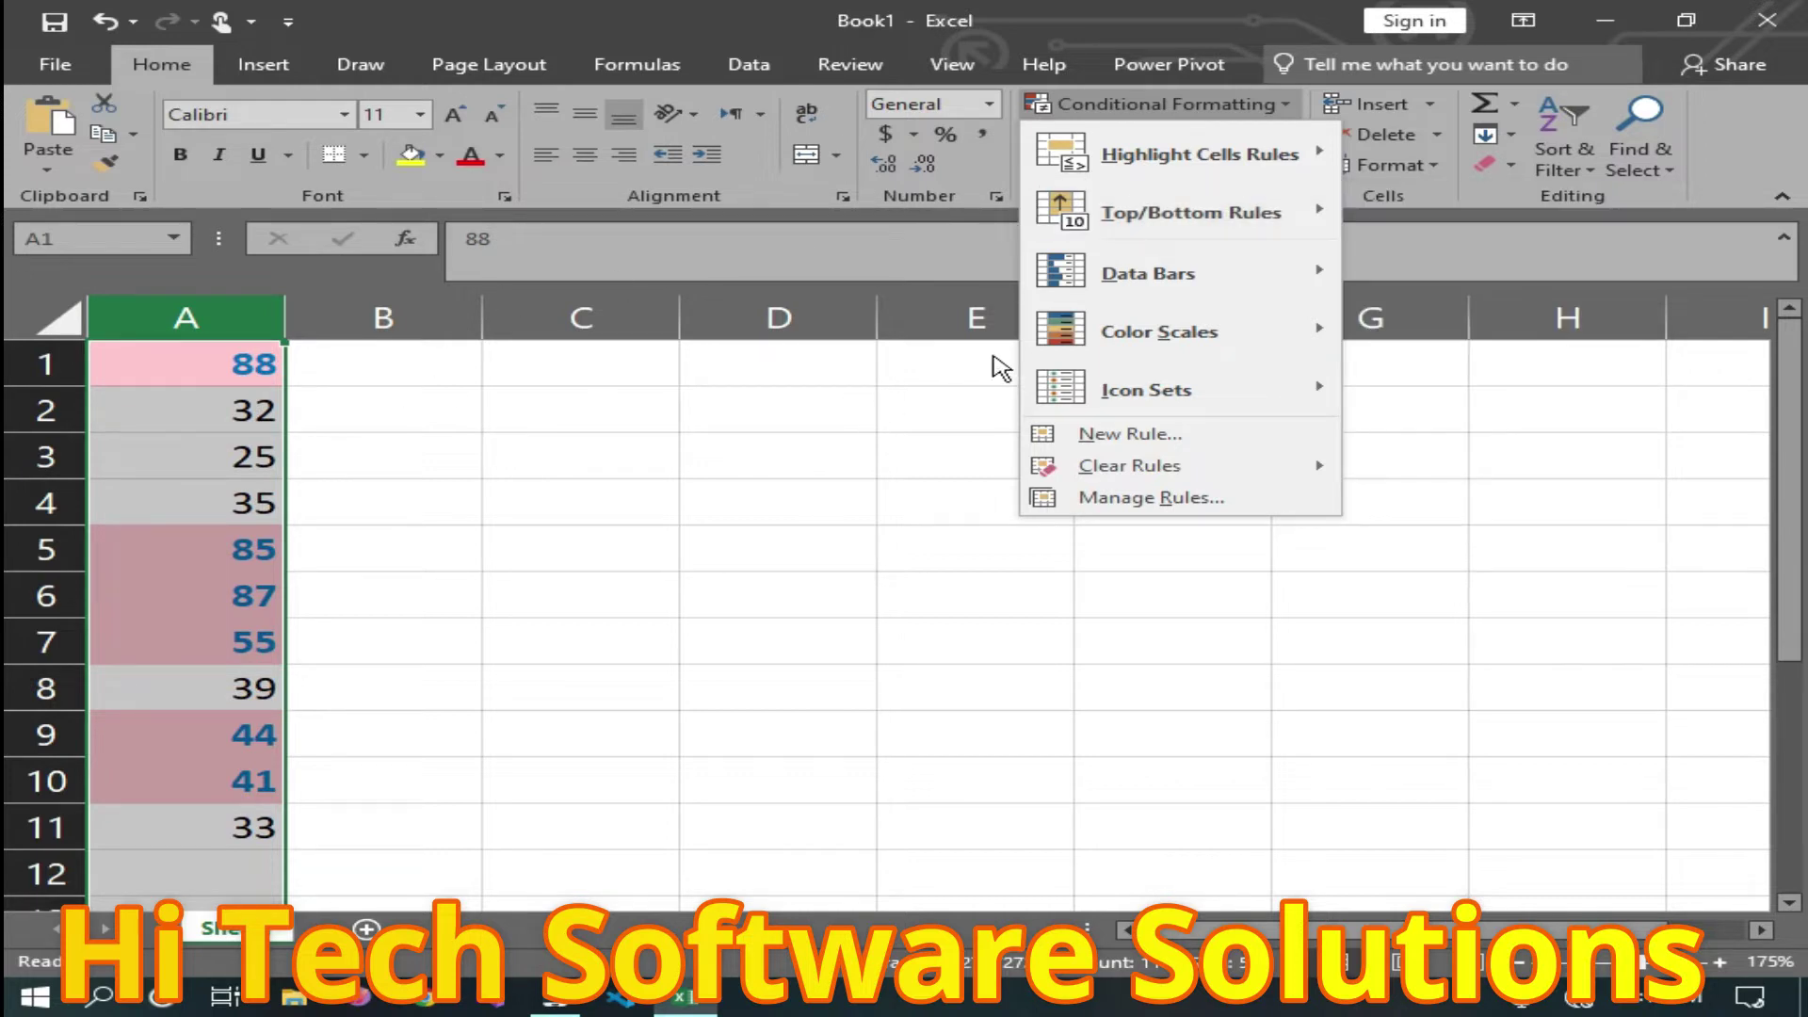
mouse_move(1190, 211)
left_click(1524, 295)
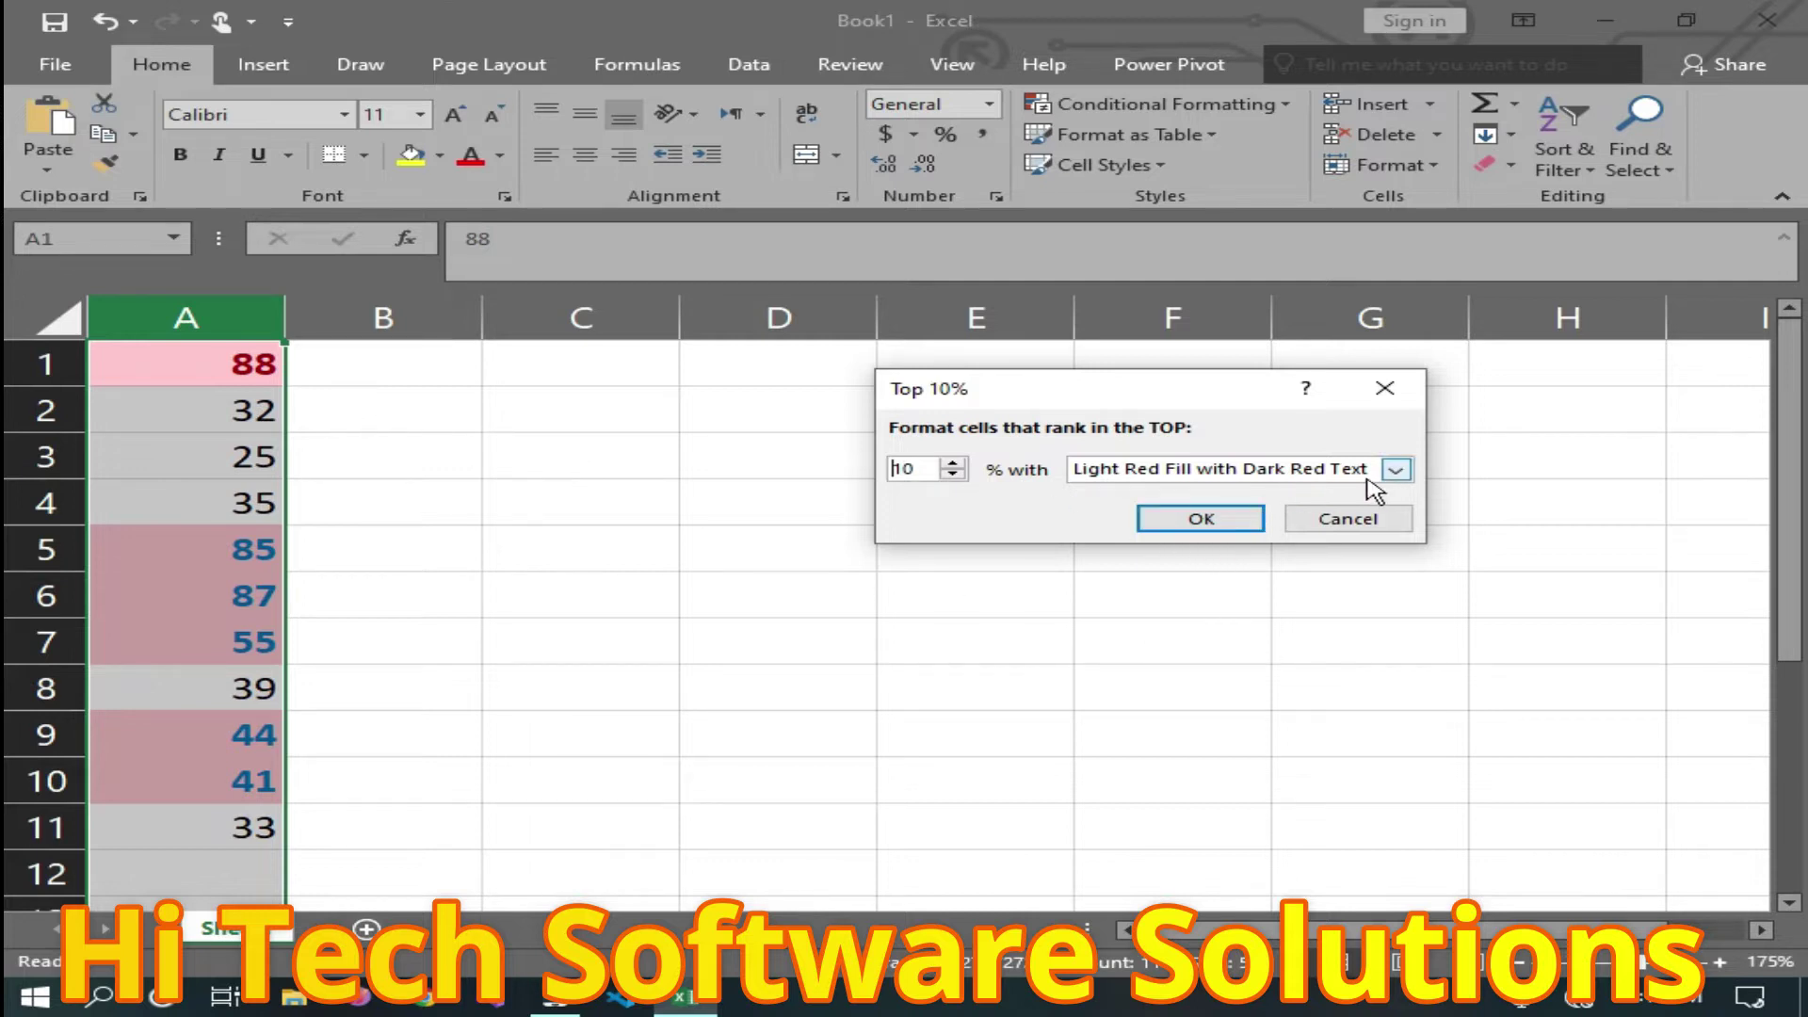
left_click(1396, 470)
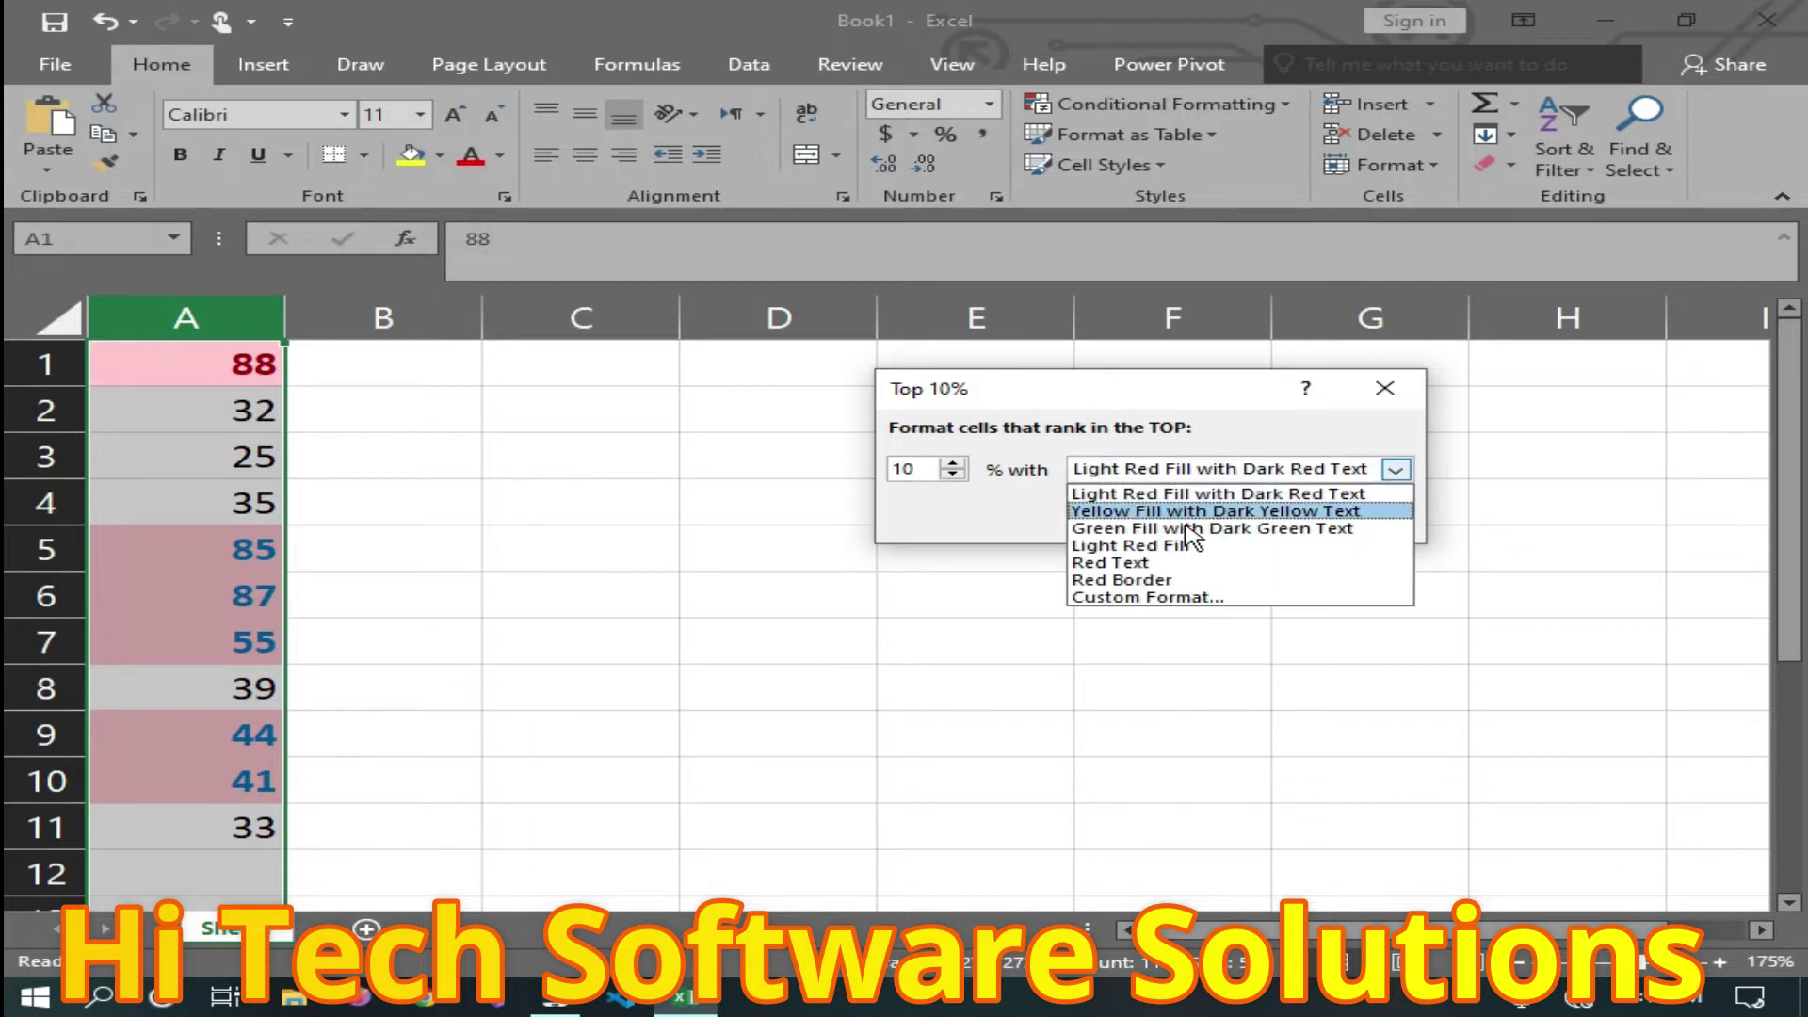
left_click(1210, 528)
left_click(1225, 518)
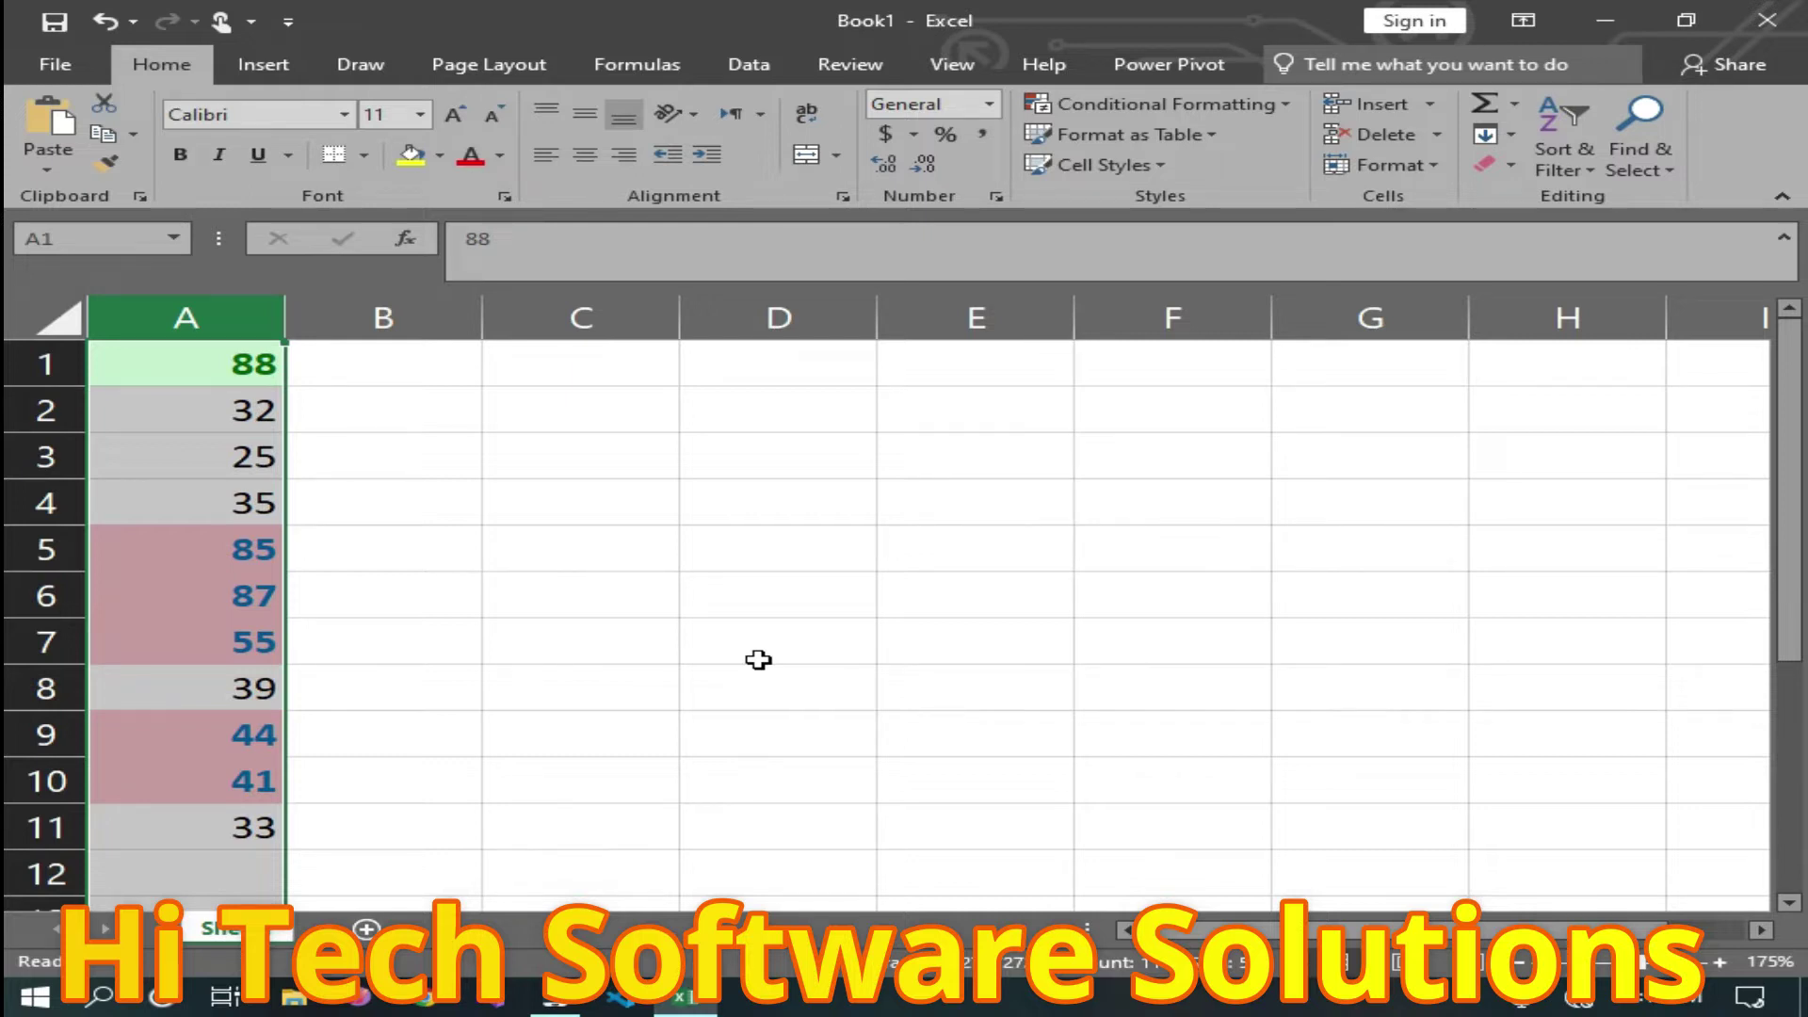
Copy A2:A8 and paste it with its formatting into B2:B8.
left_click(432, 363)
left_click_drag(219, 415, 233, 685)
key("ctrl+c")
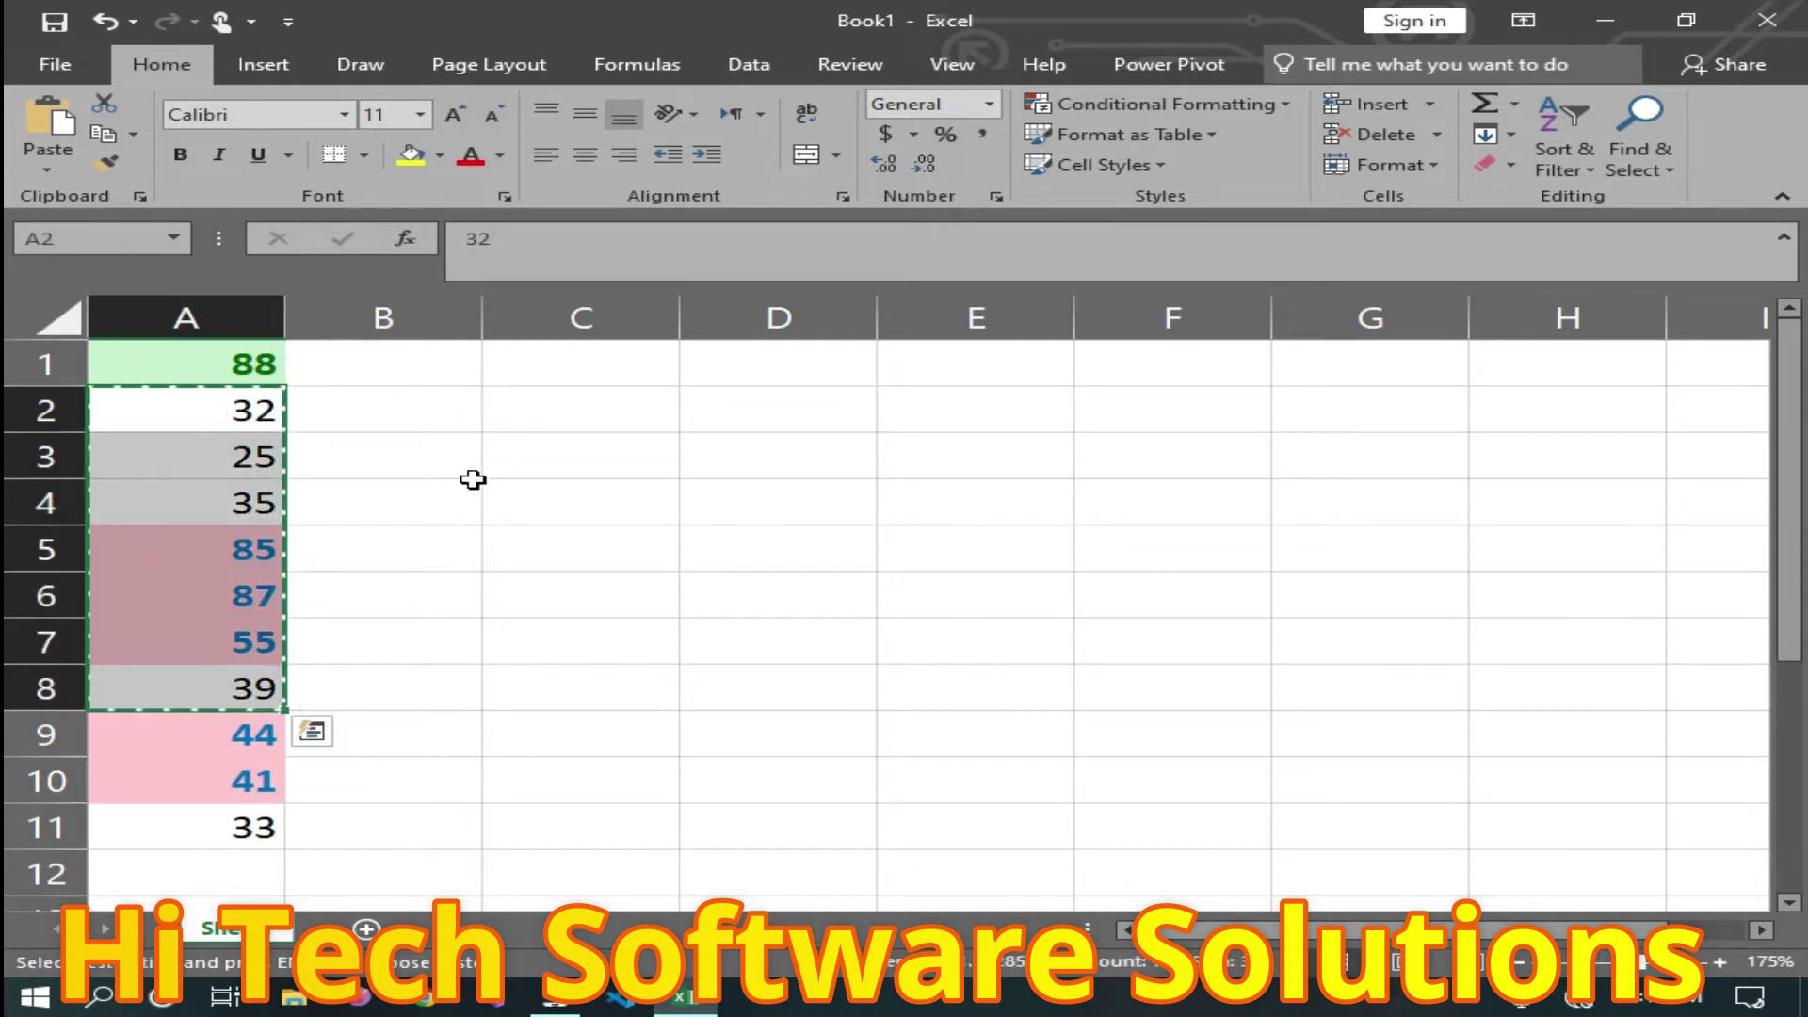
right_click(417, 397)
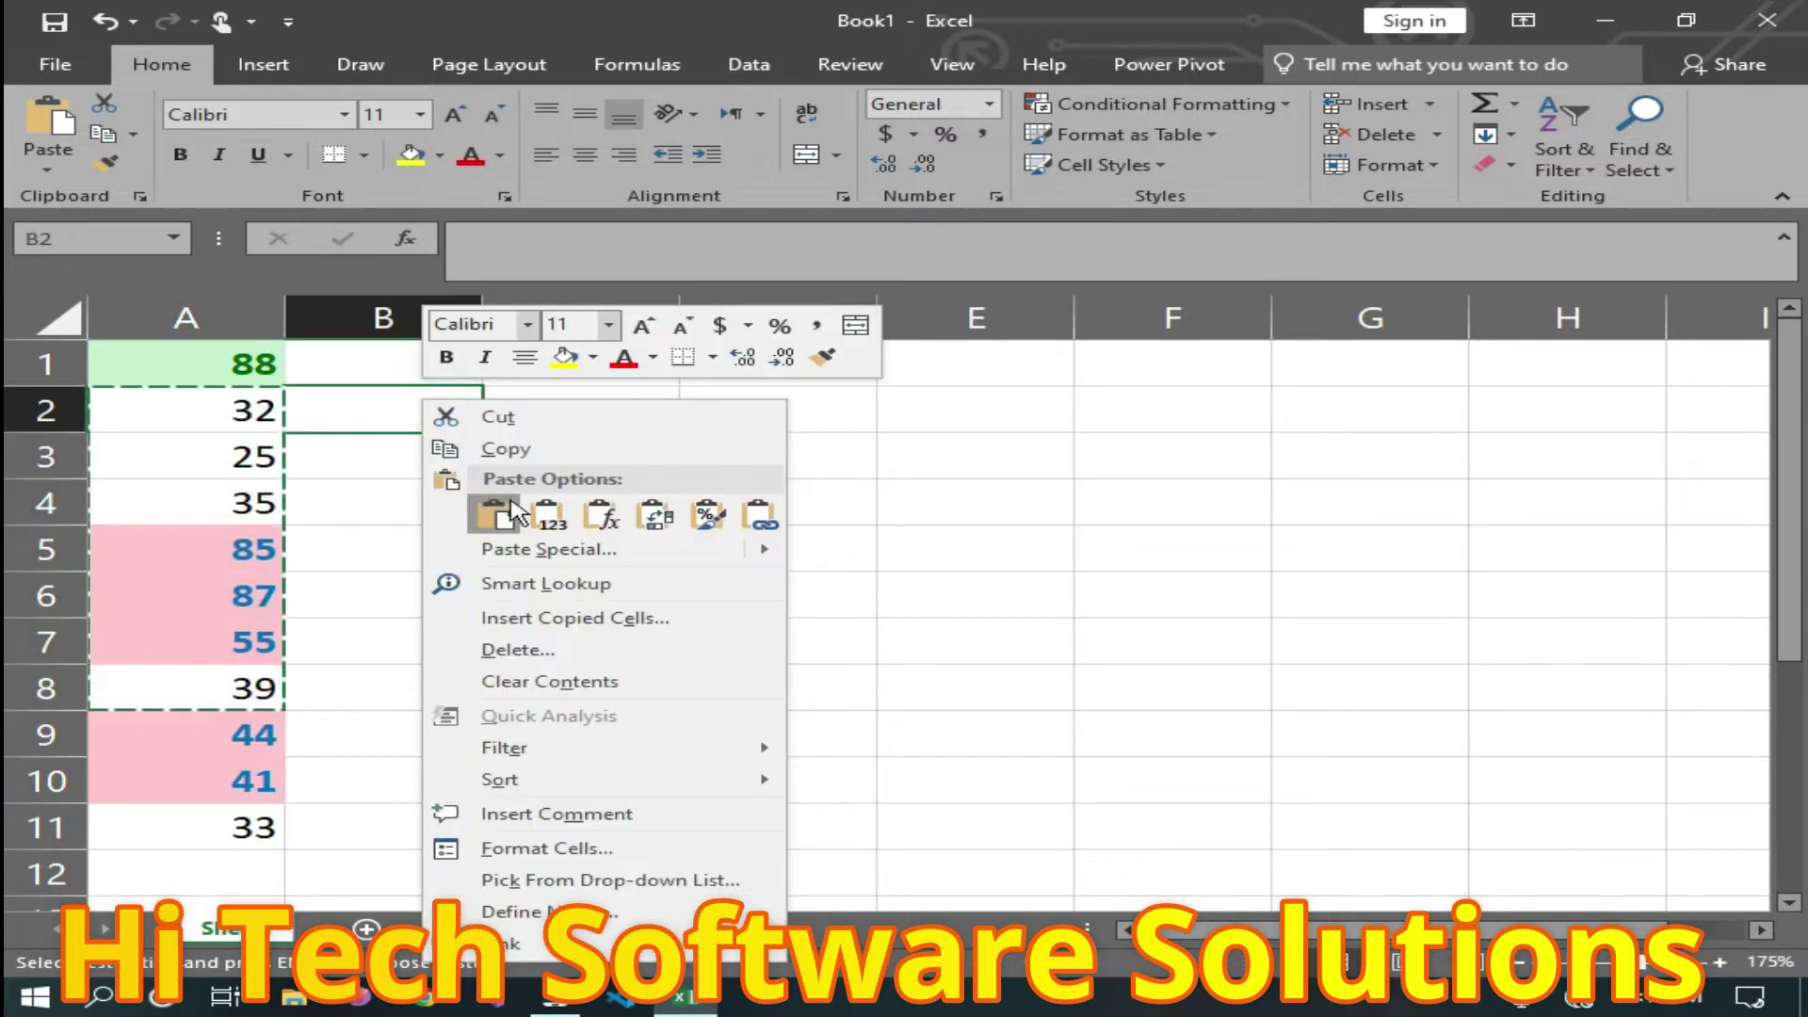
left_click(514, 514)
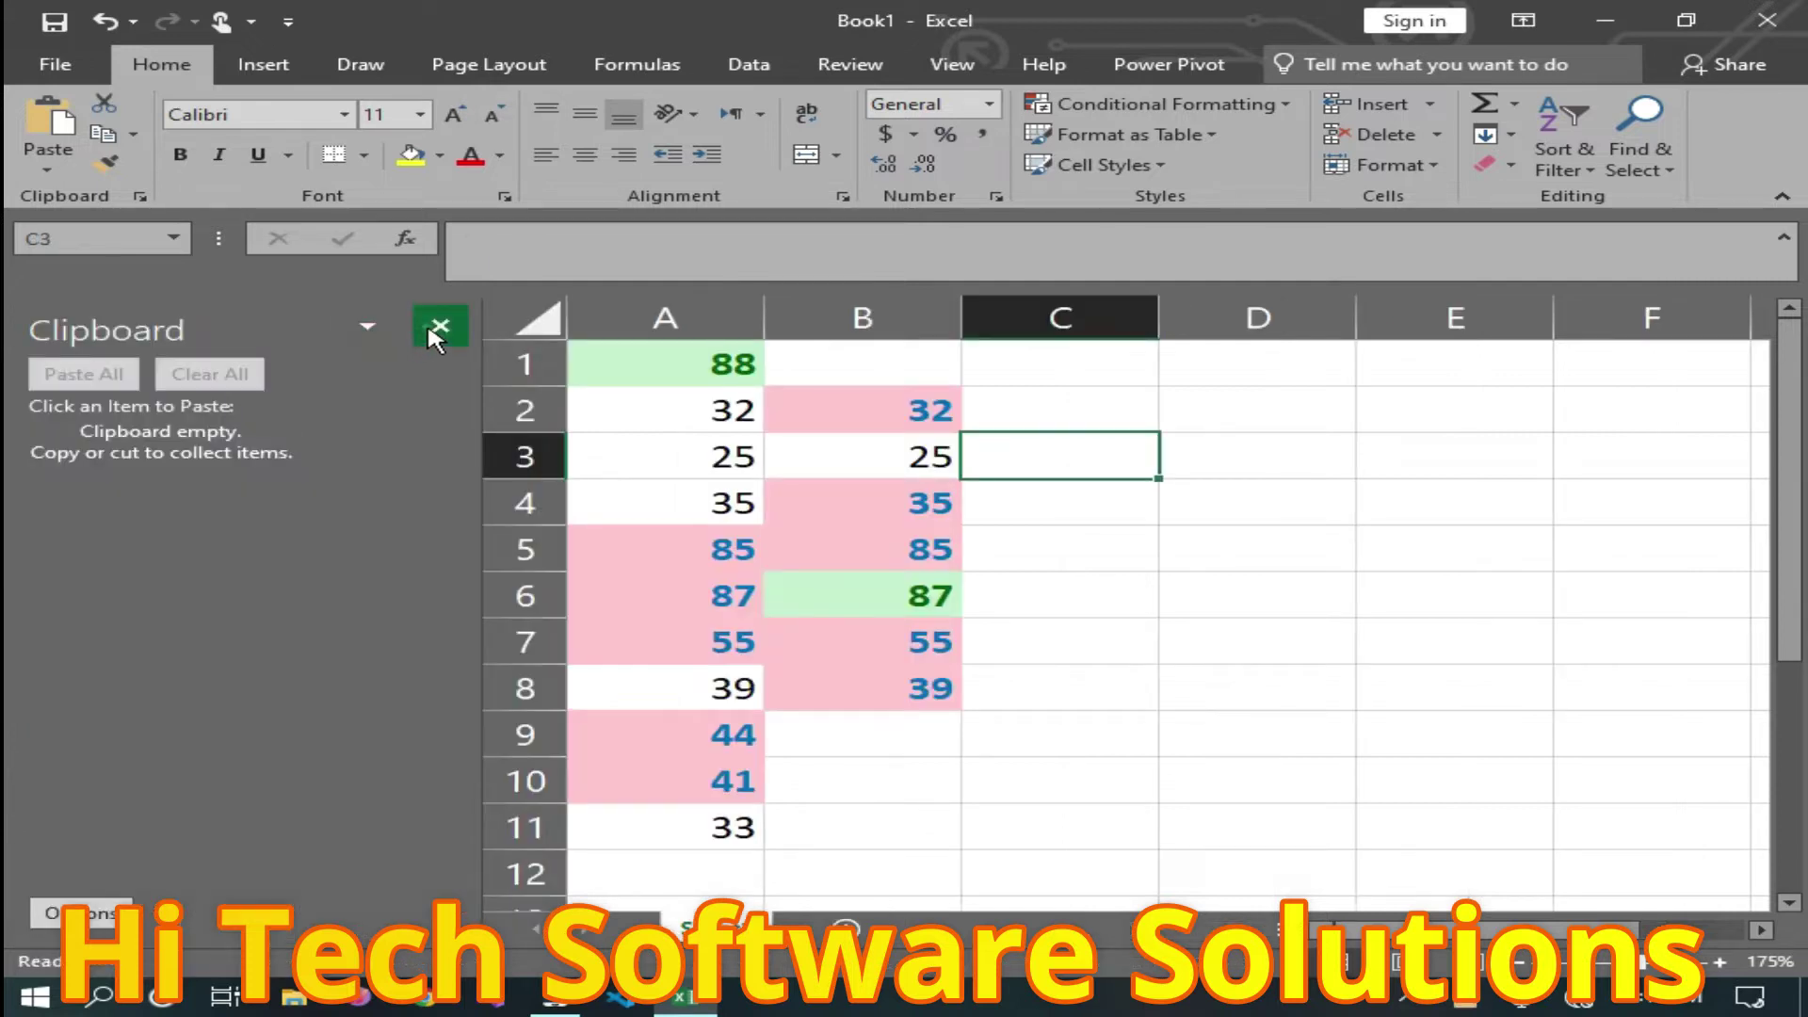
left_click(436, 329)
Change B2 to 32% and select column B.
double_click(469, 412)
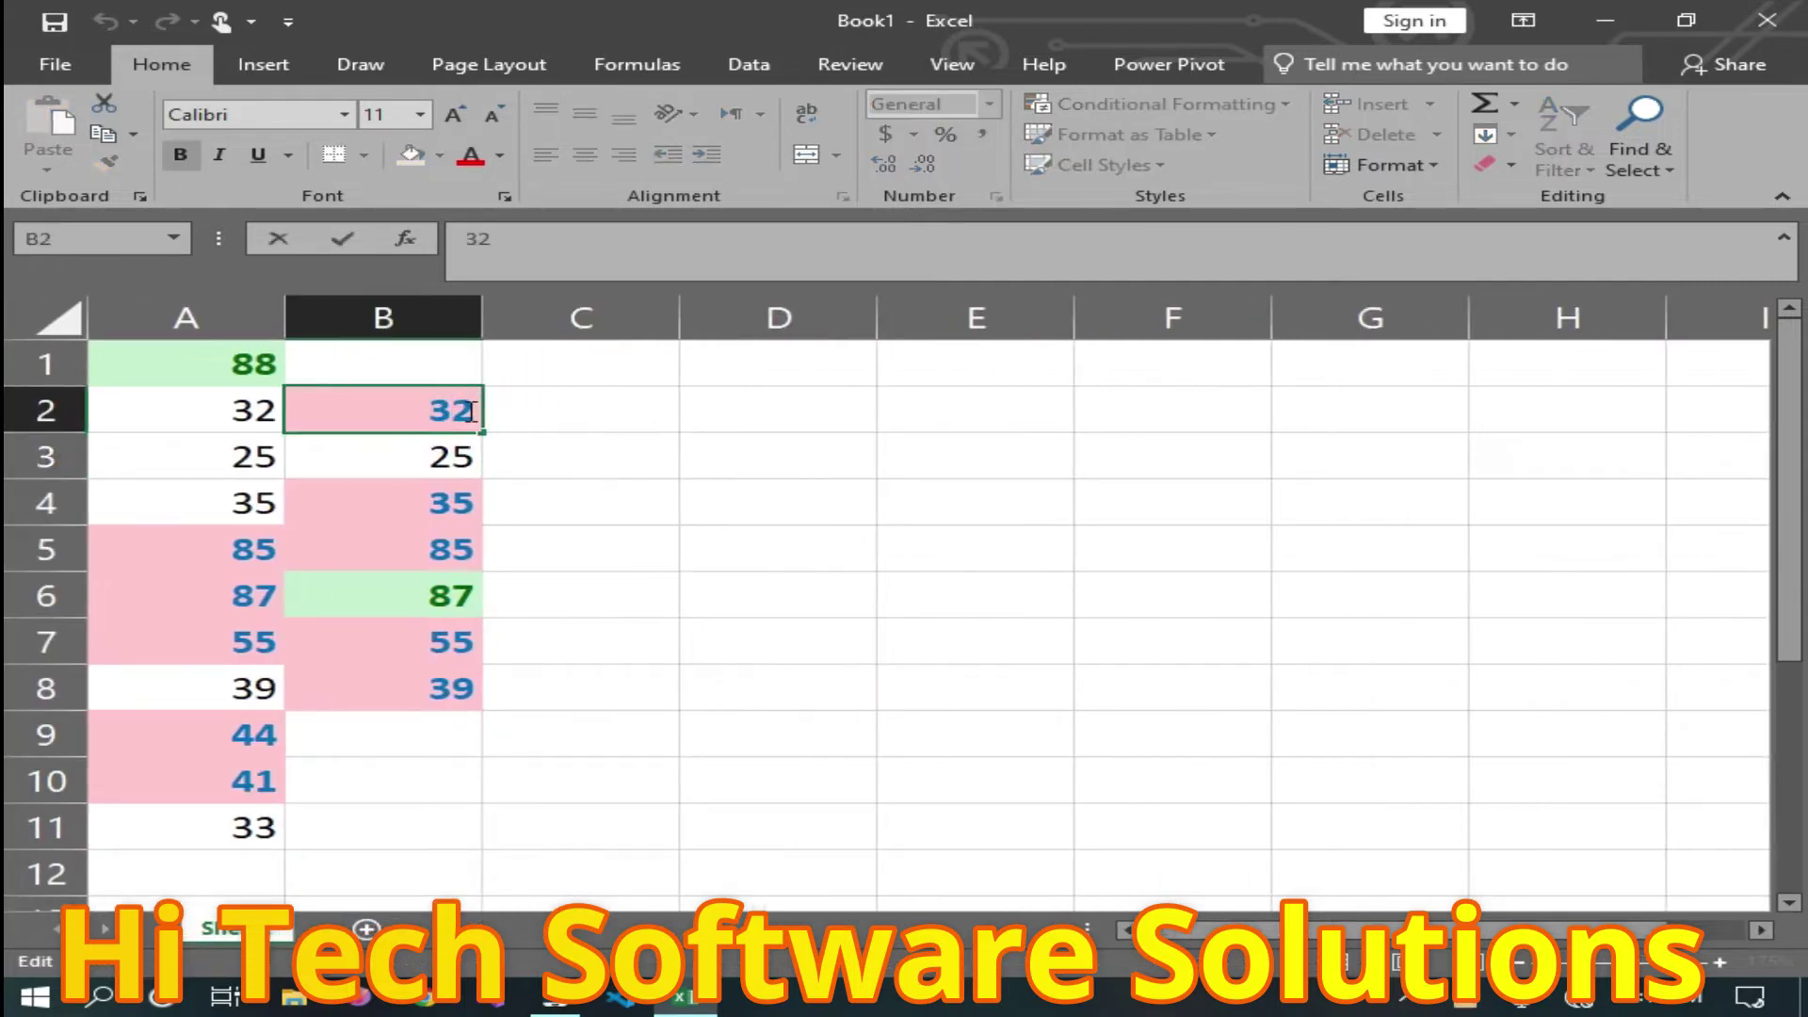
type("%")
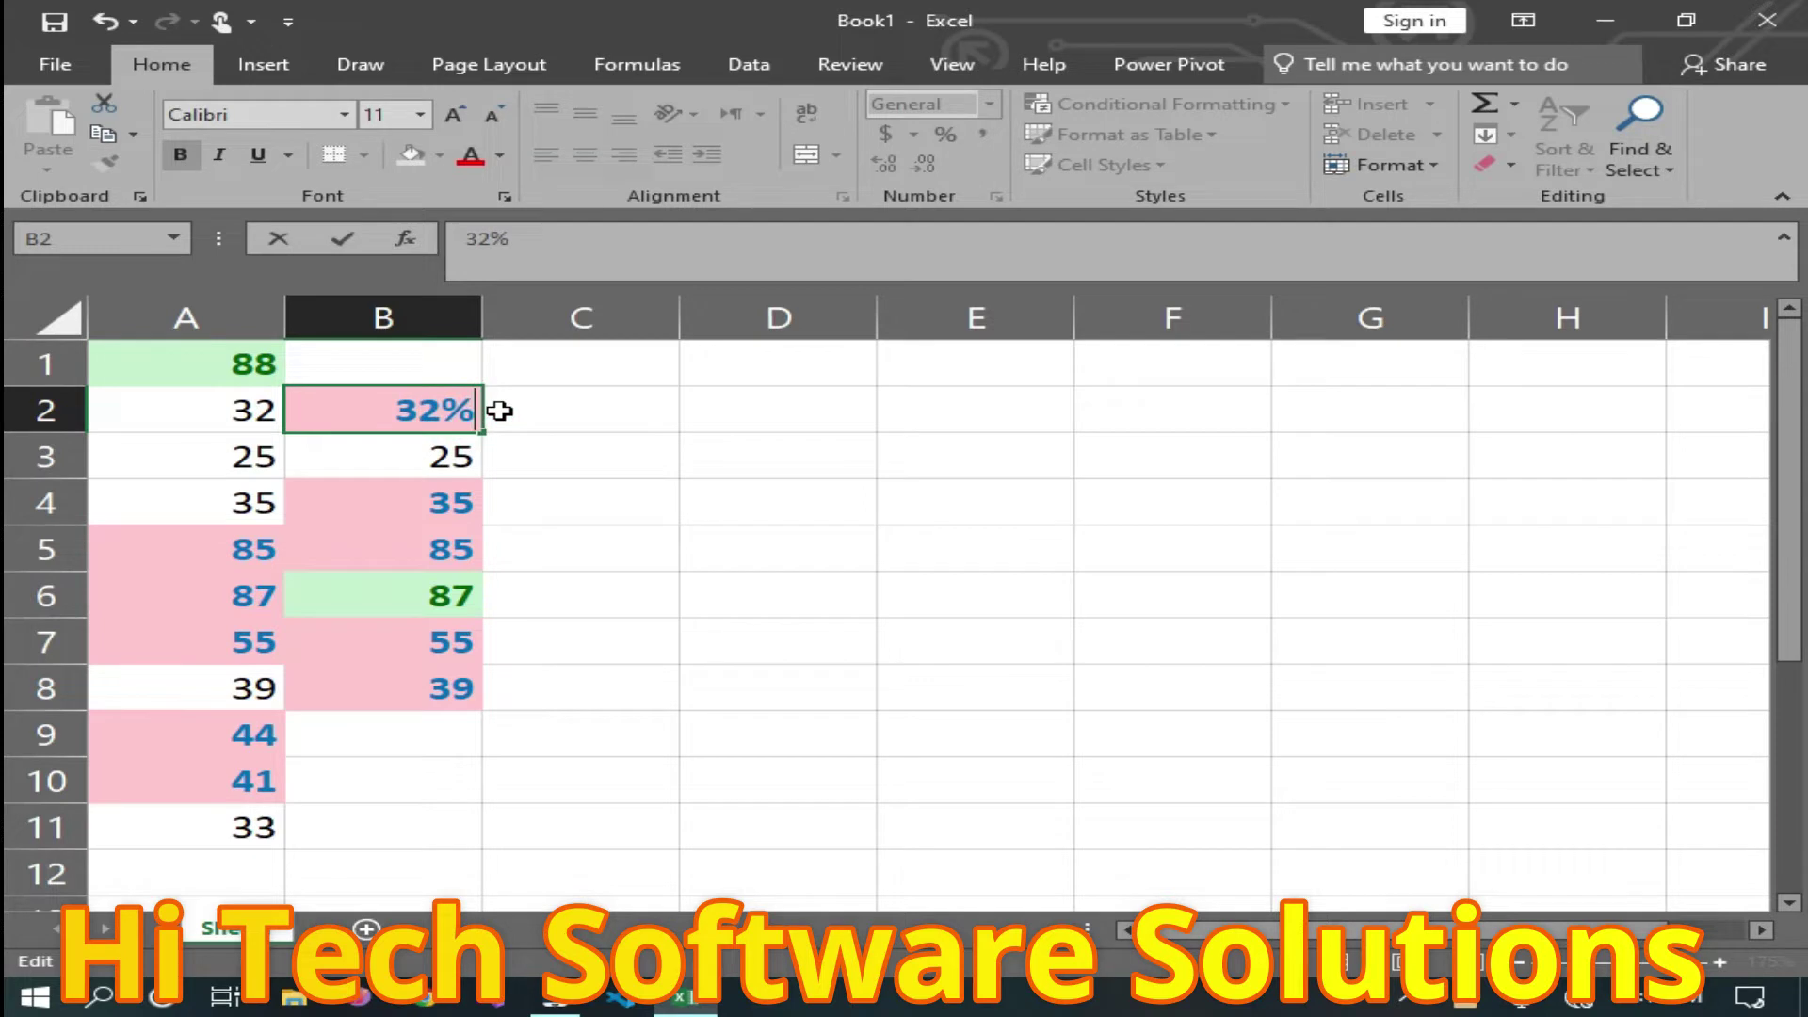
left_click(448, 300)
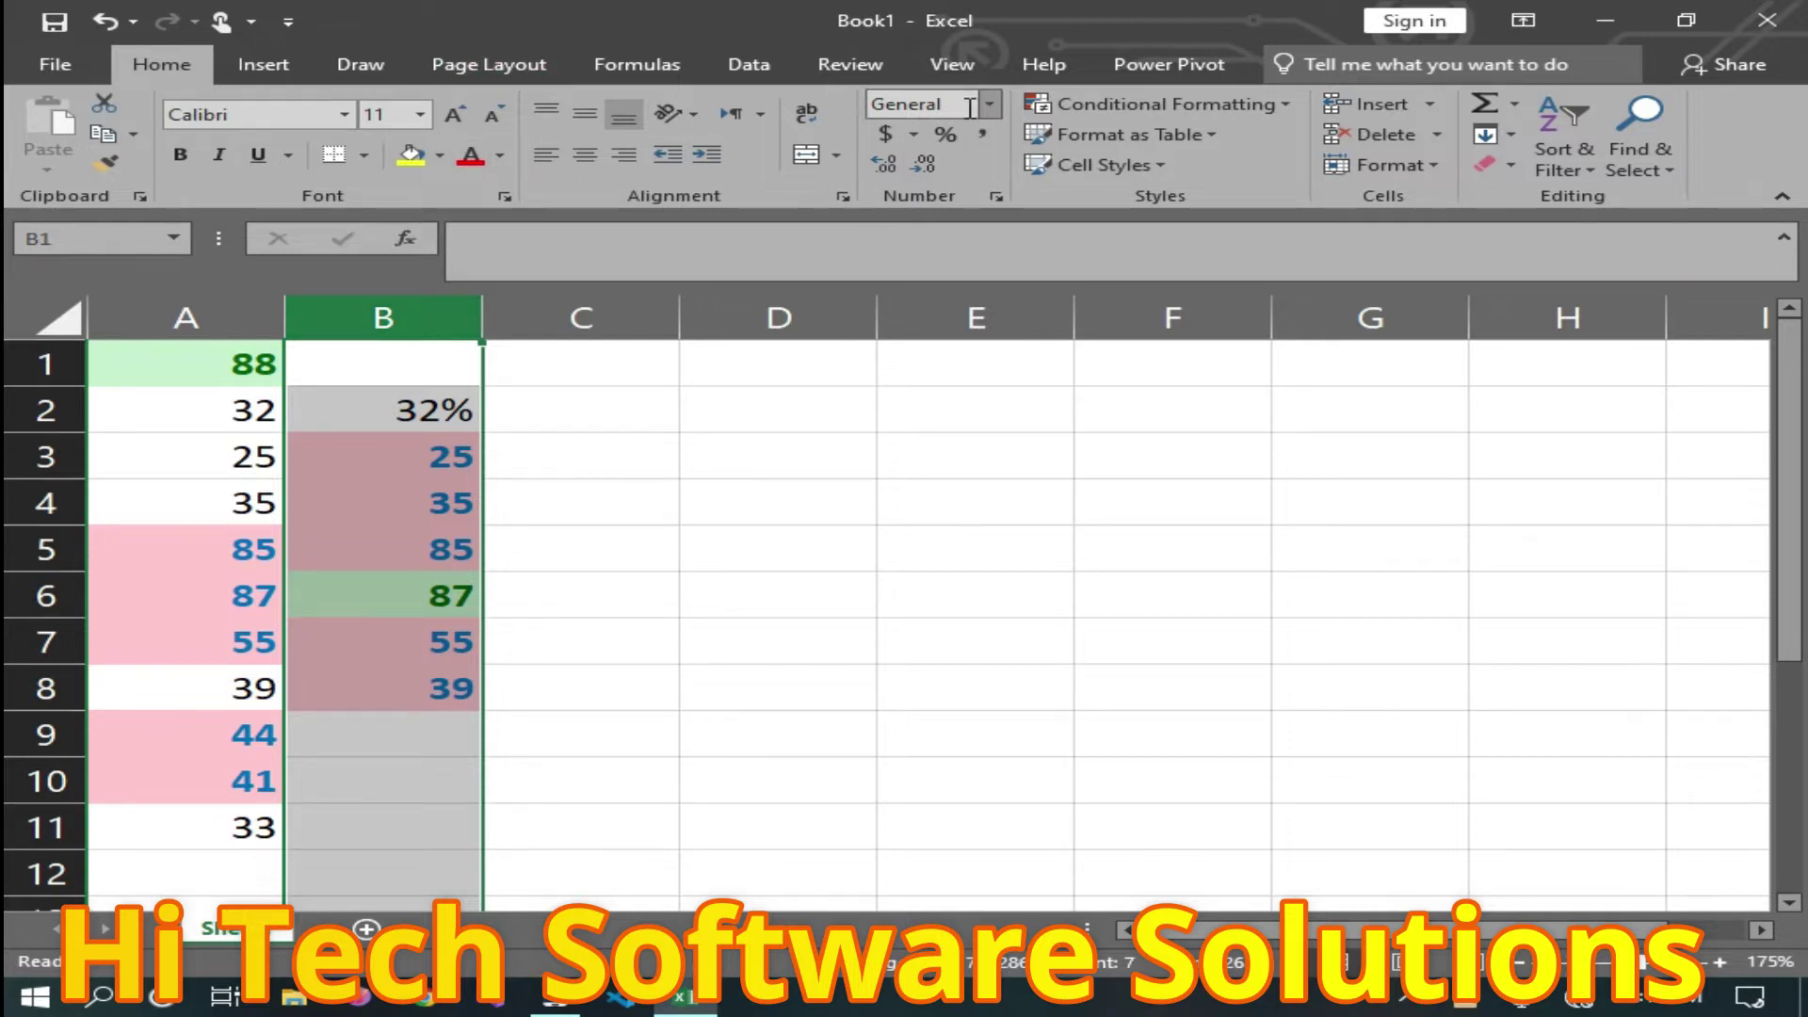
Format column B as Percentage, autofit the column, and remove two decimal places.
left_click(944, 134)
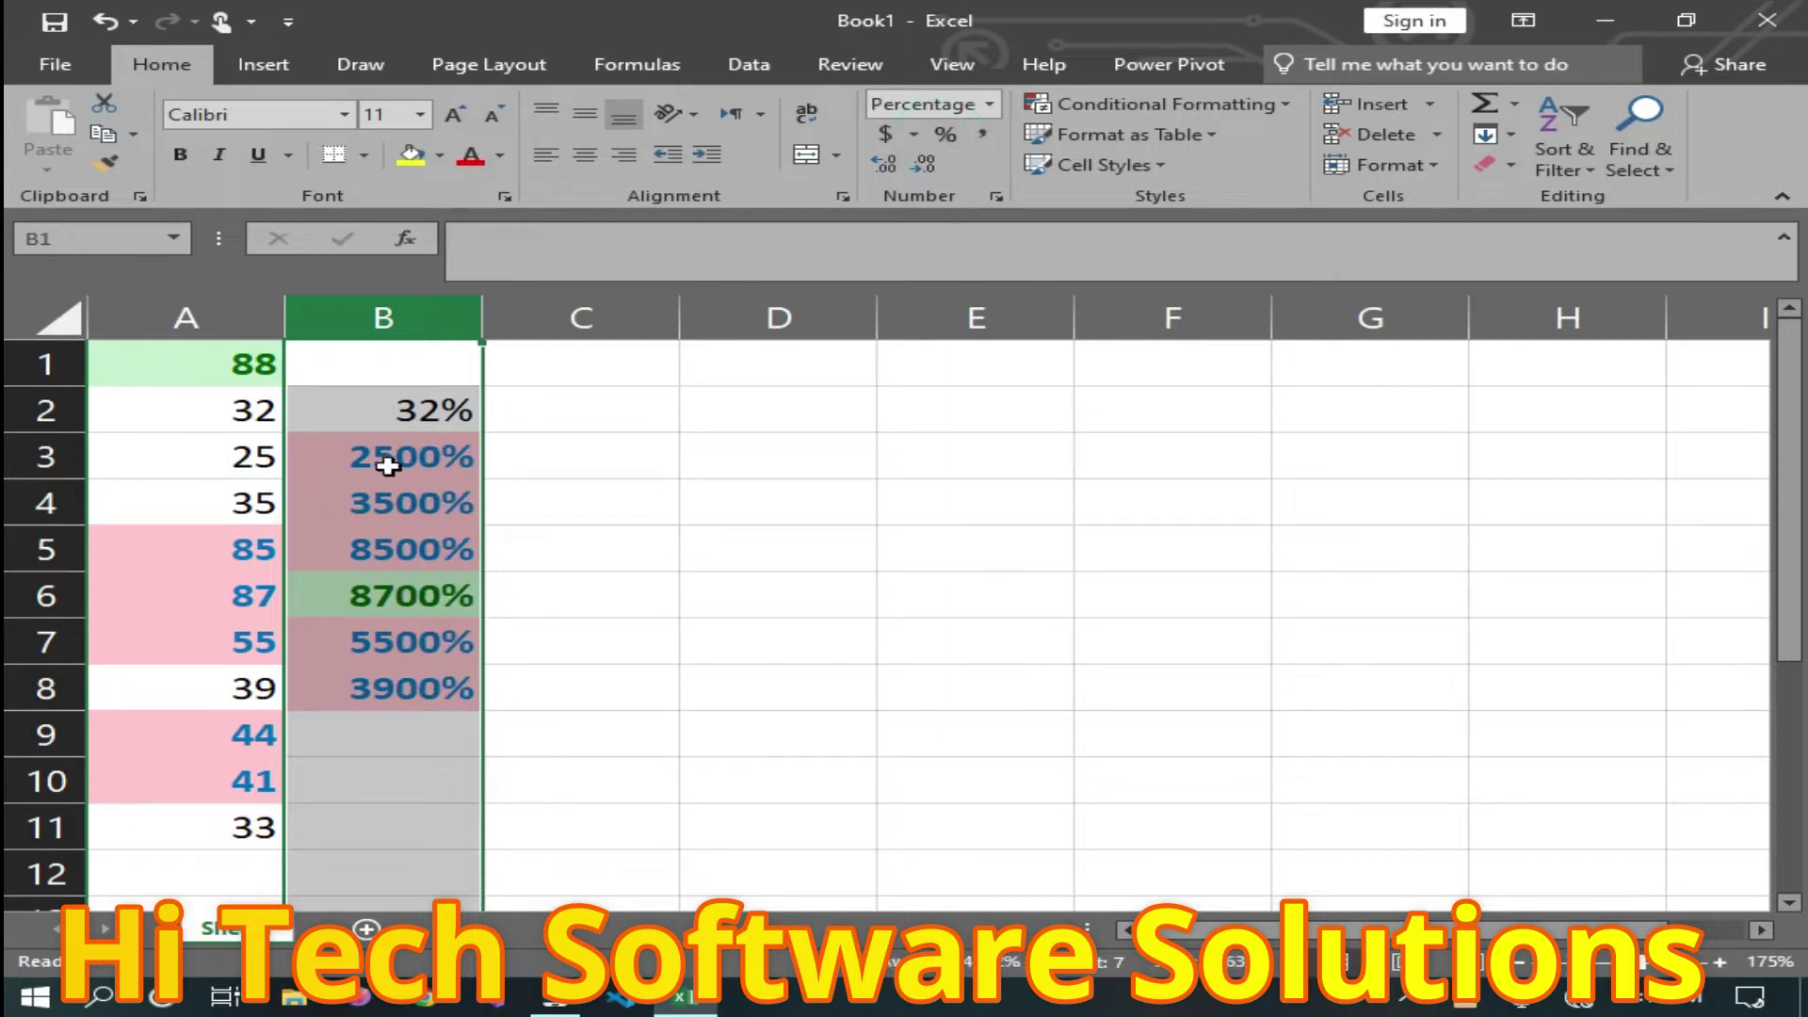
key("ctrl+z")
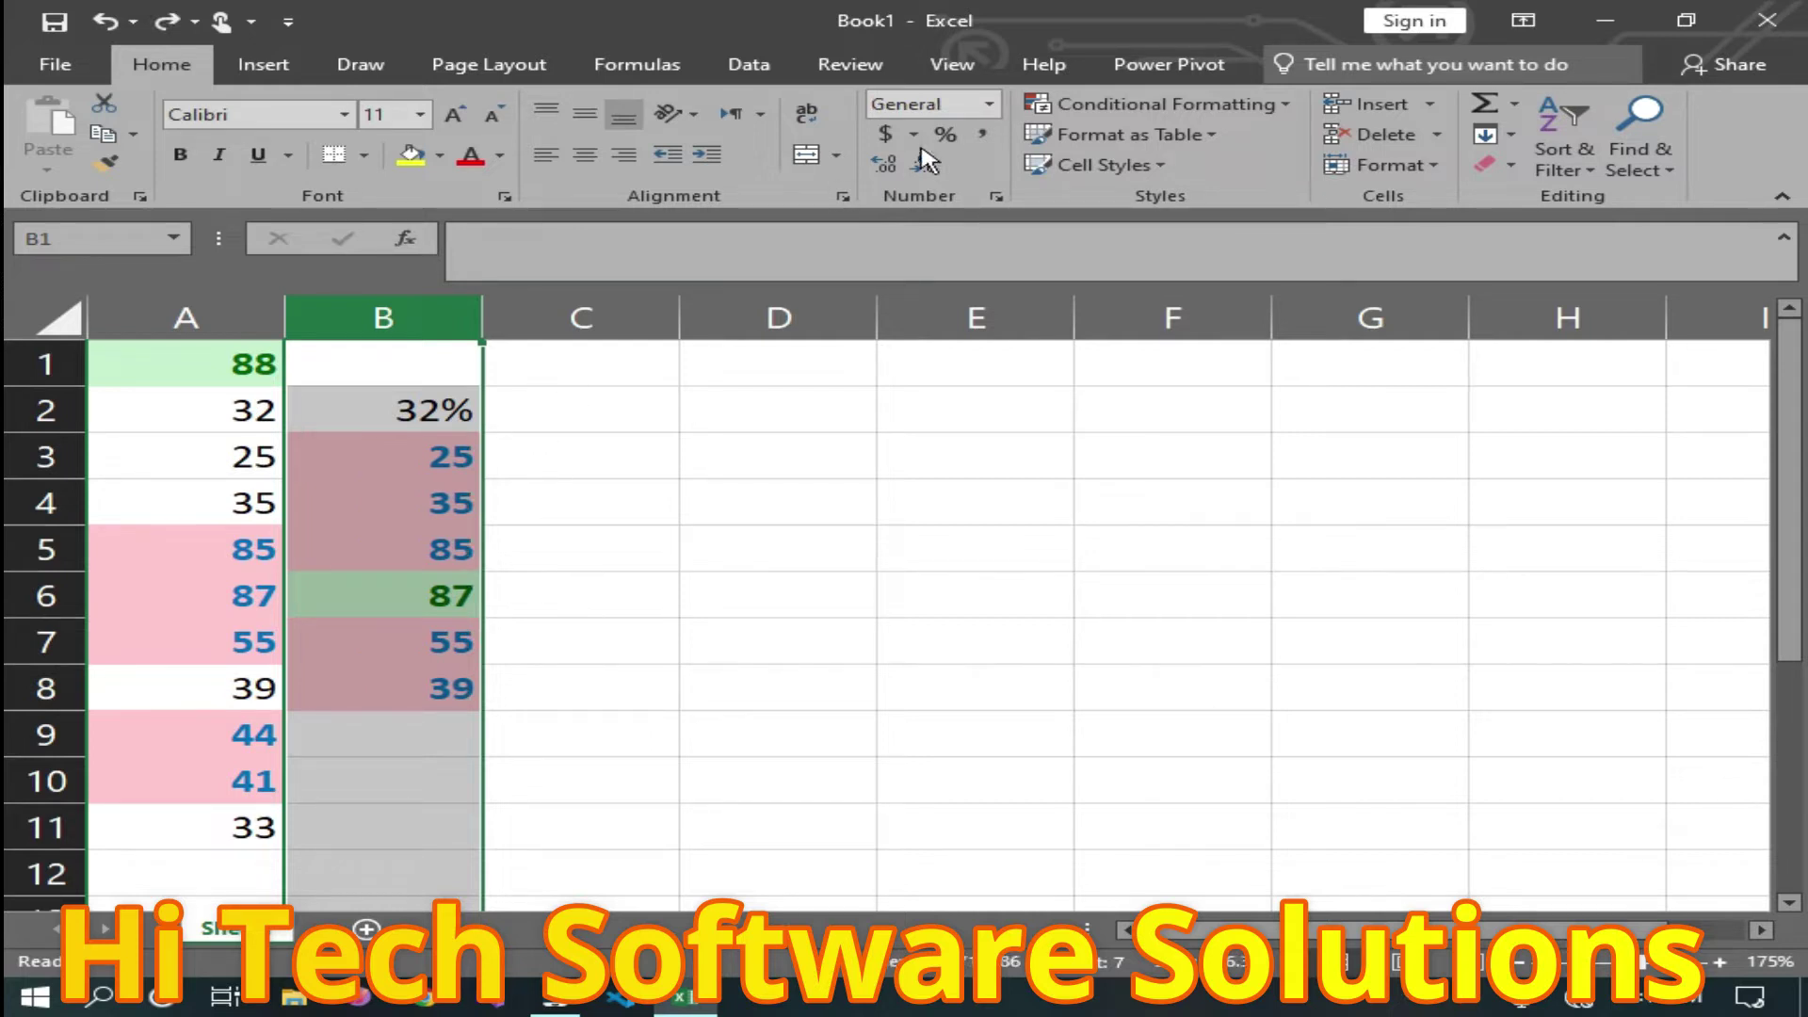
left_click(985, 108)
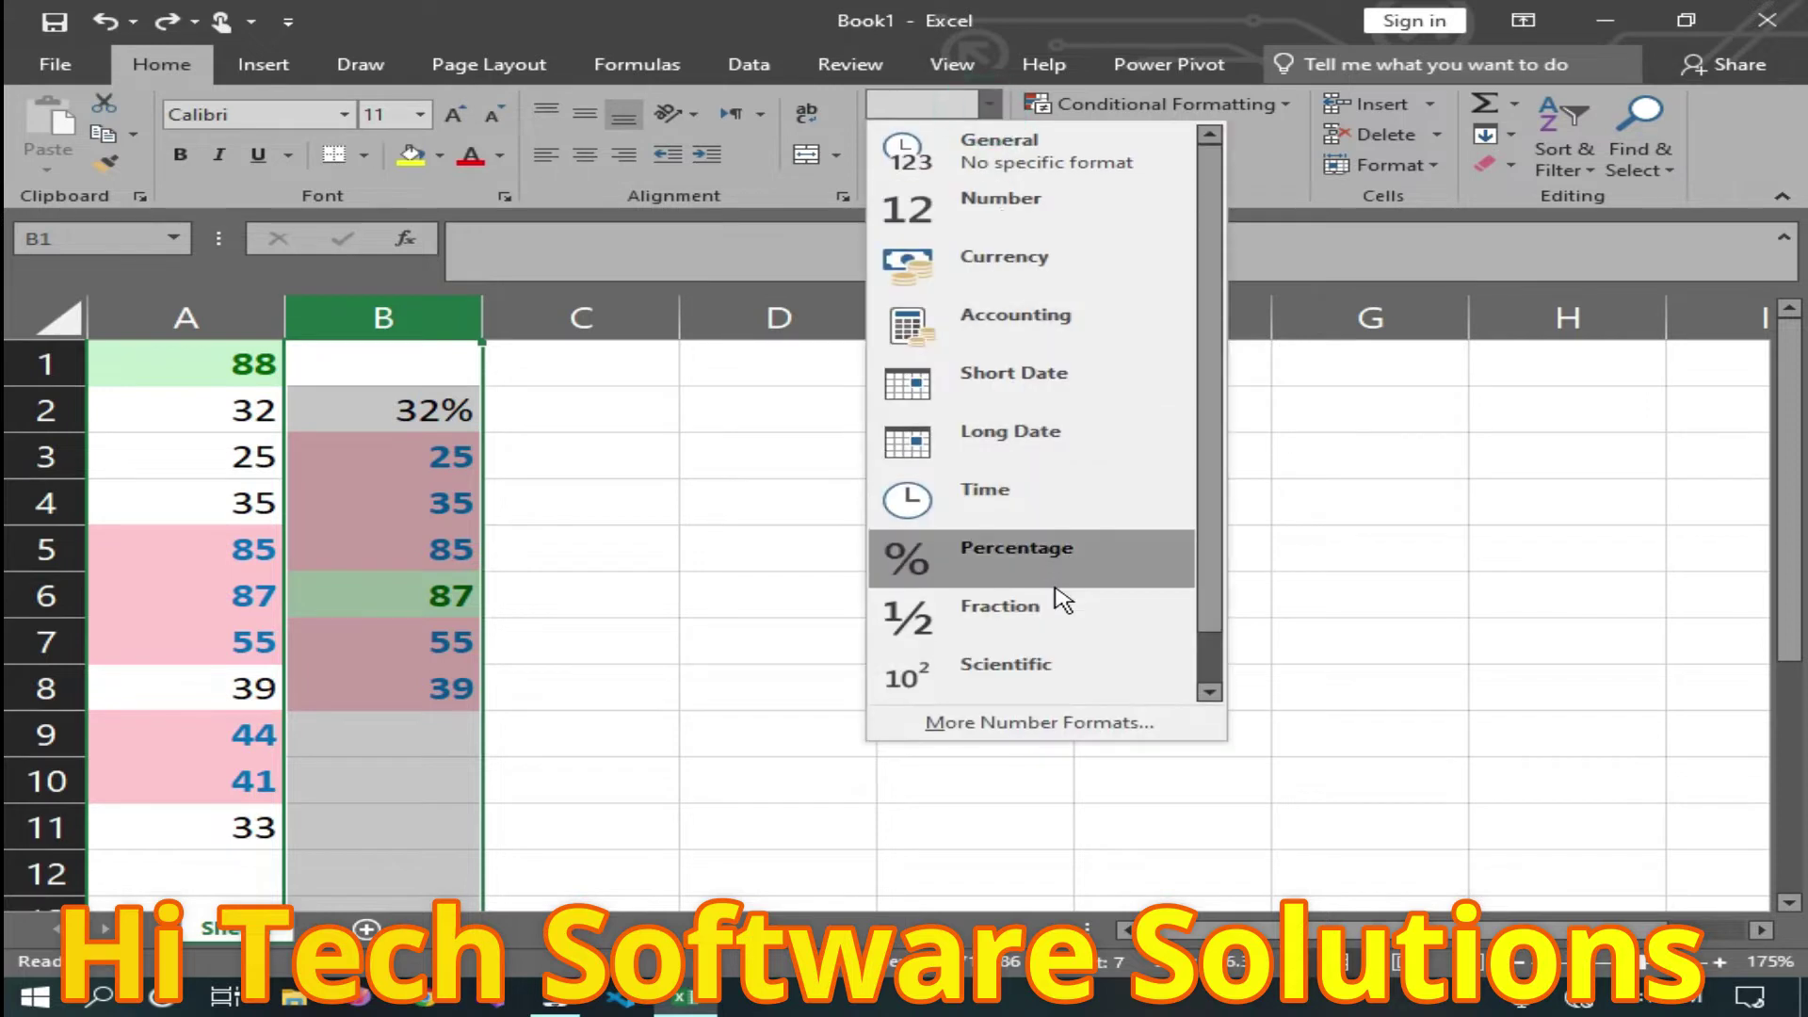
left_click(1022, 575)
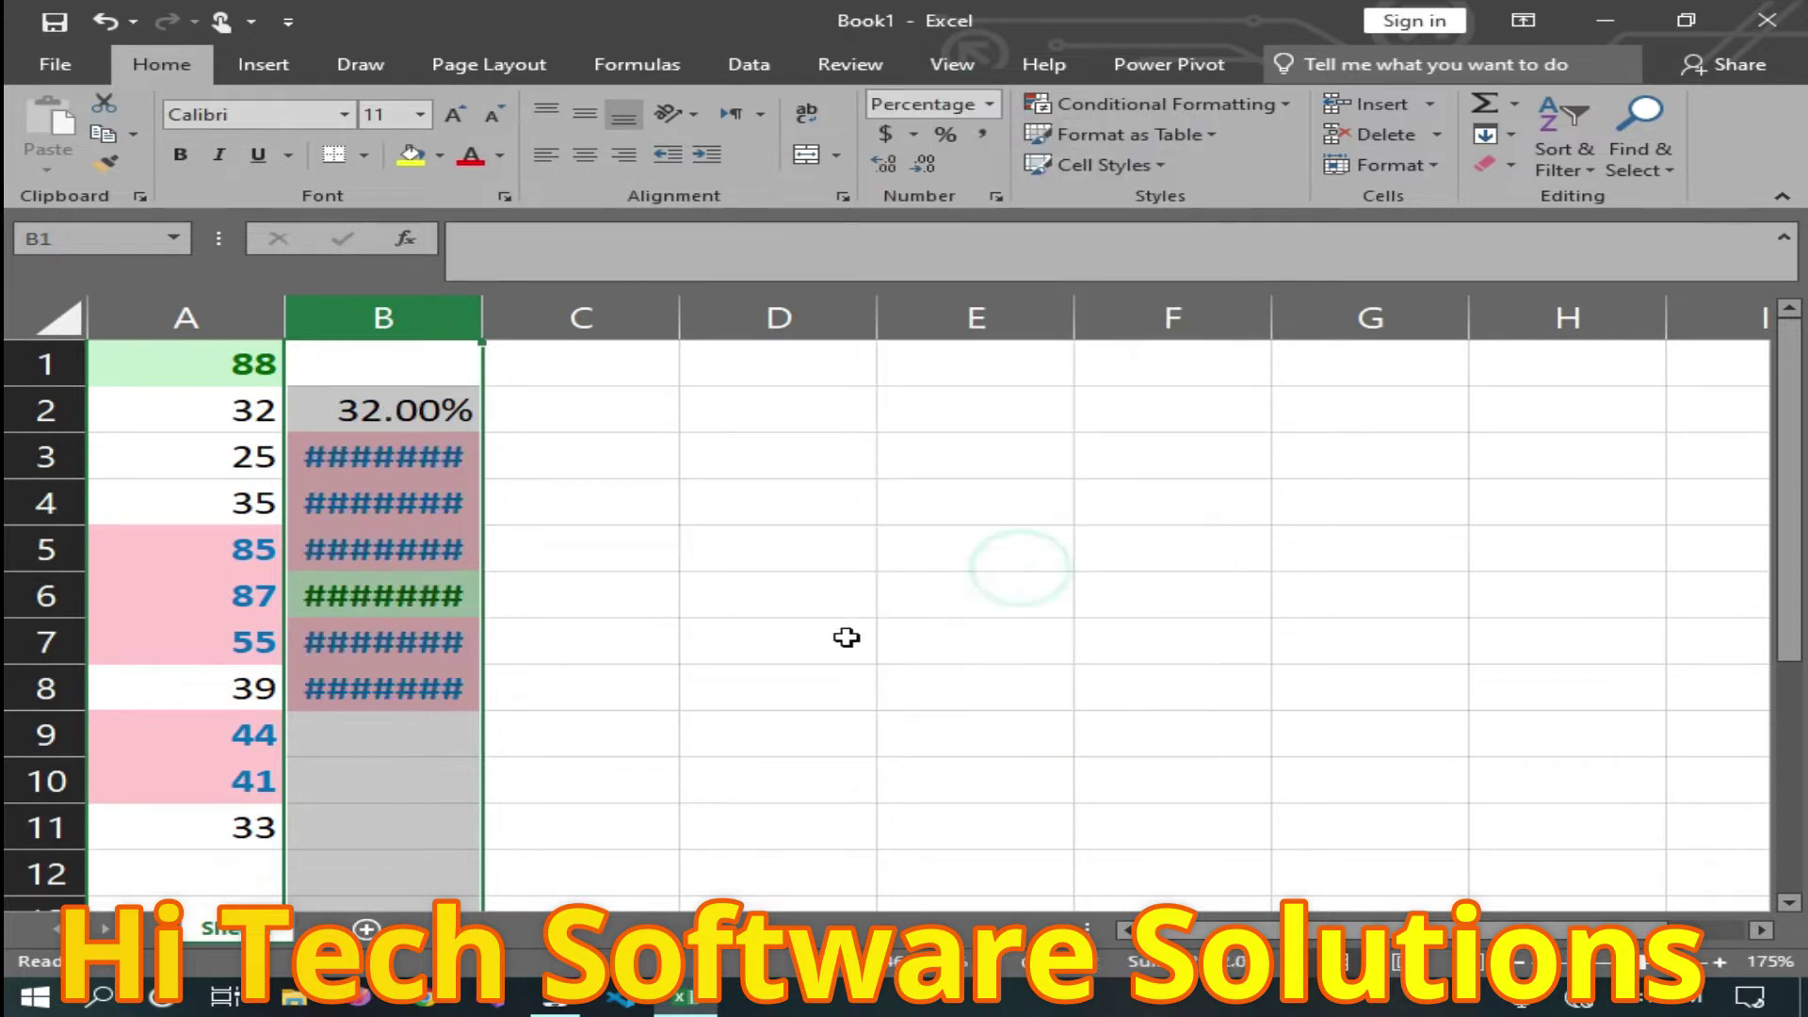
double_click(483, 325)
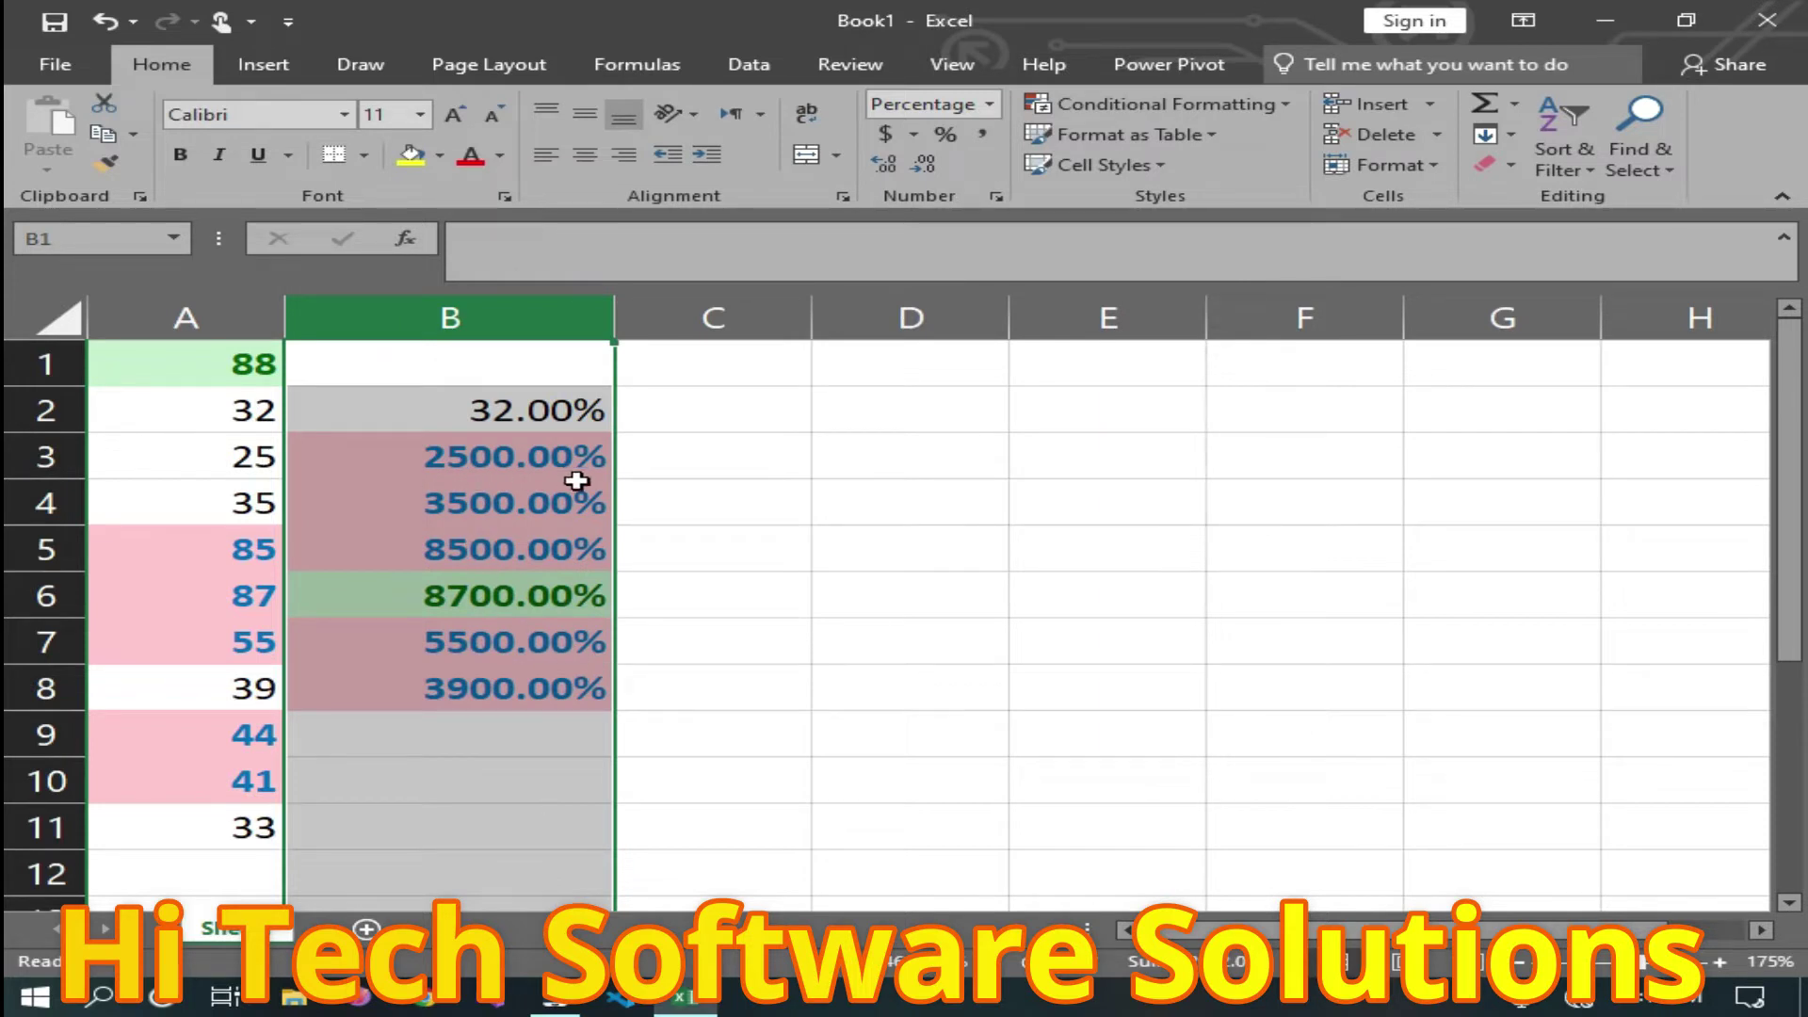
left_click(881, 167)
left_click(881, 167)
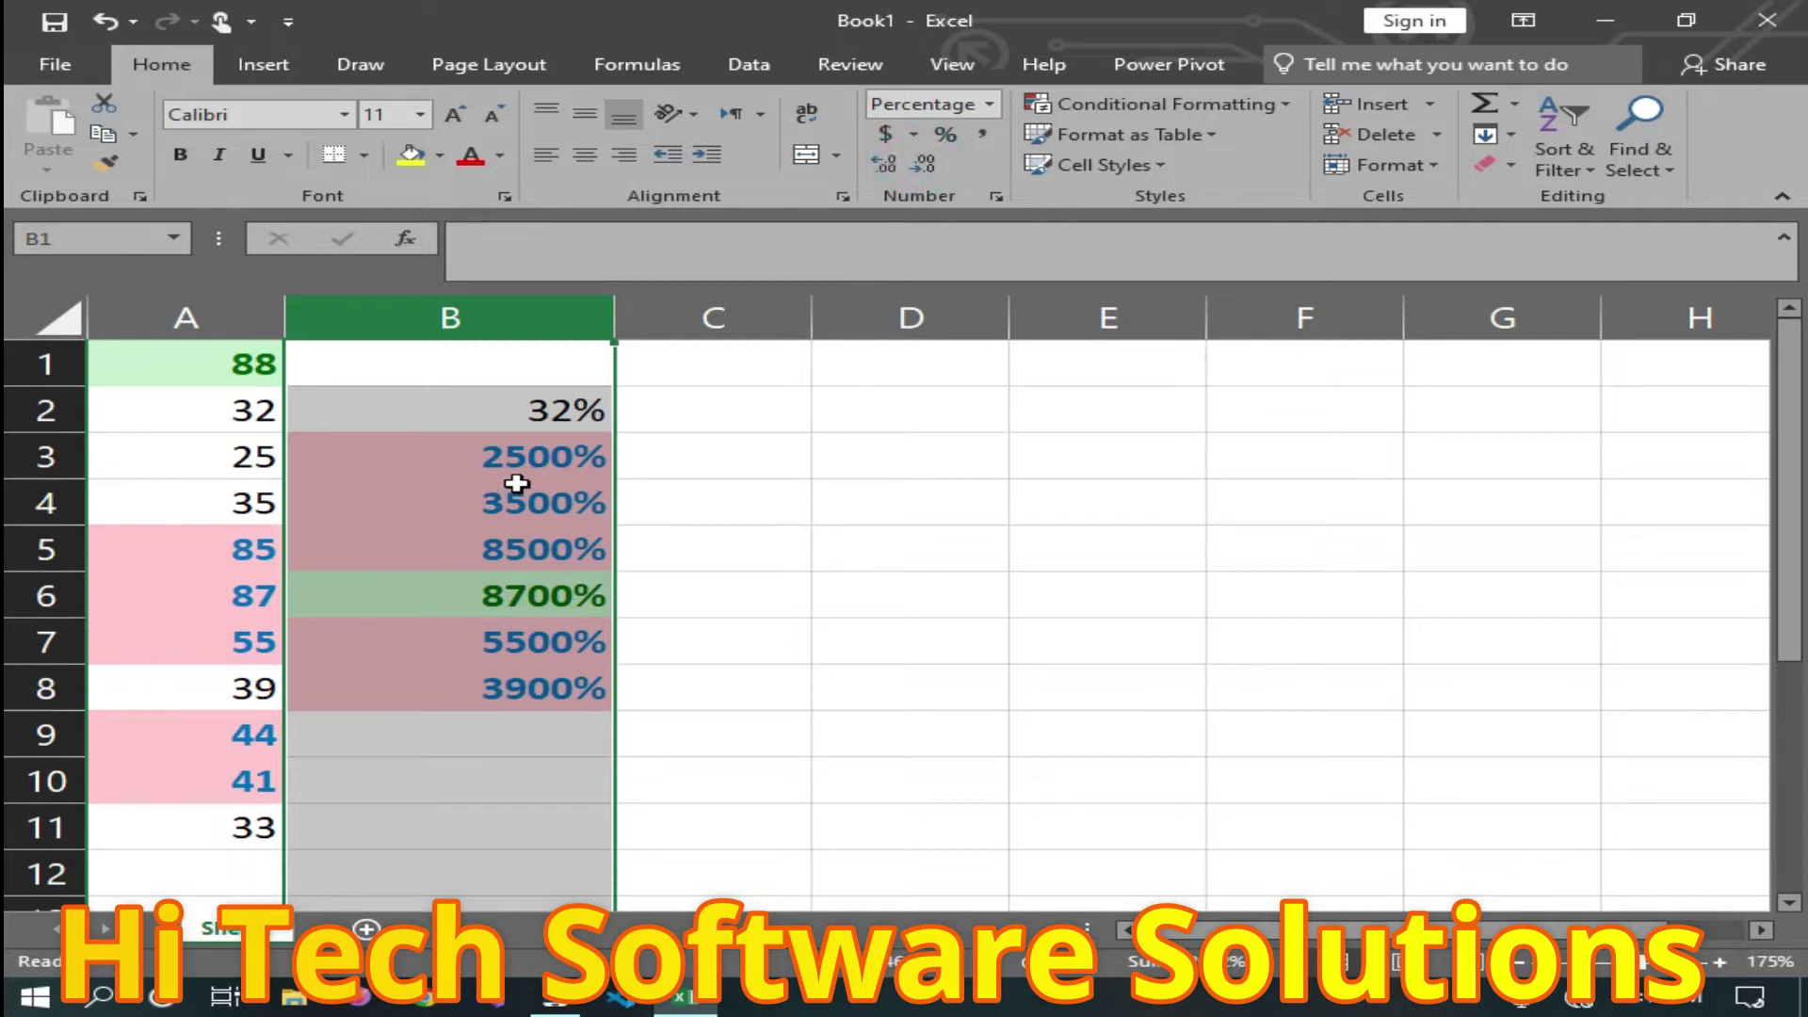
Switch column B back to General format and drag the column narrower.
left_click(512, 303)
left_click(991, 105)
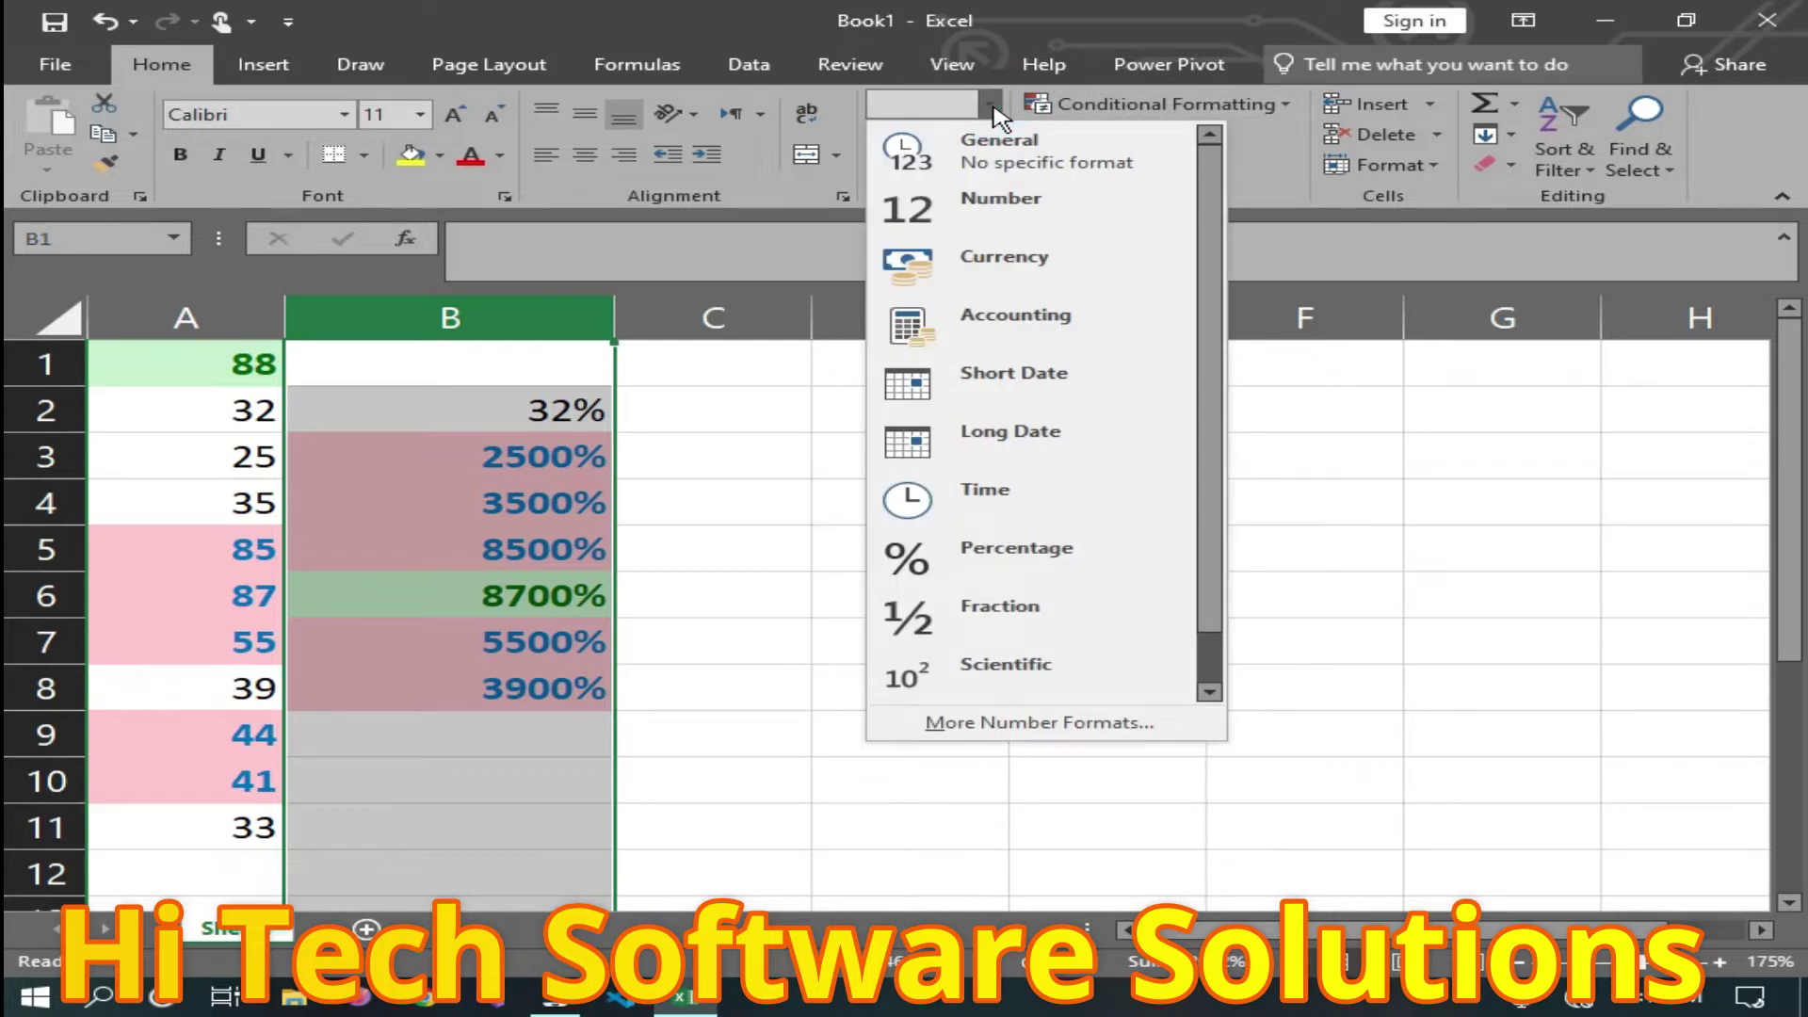
left_click(998, 143)
double_click(601, 406)
left_click(727, 544)
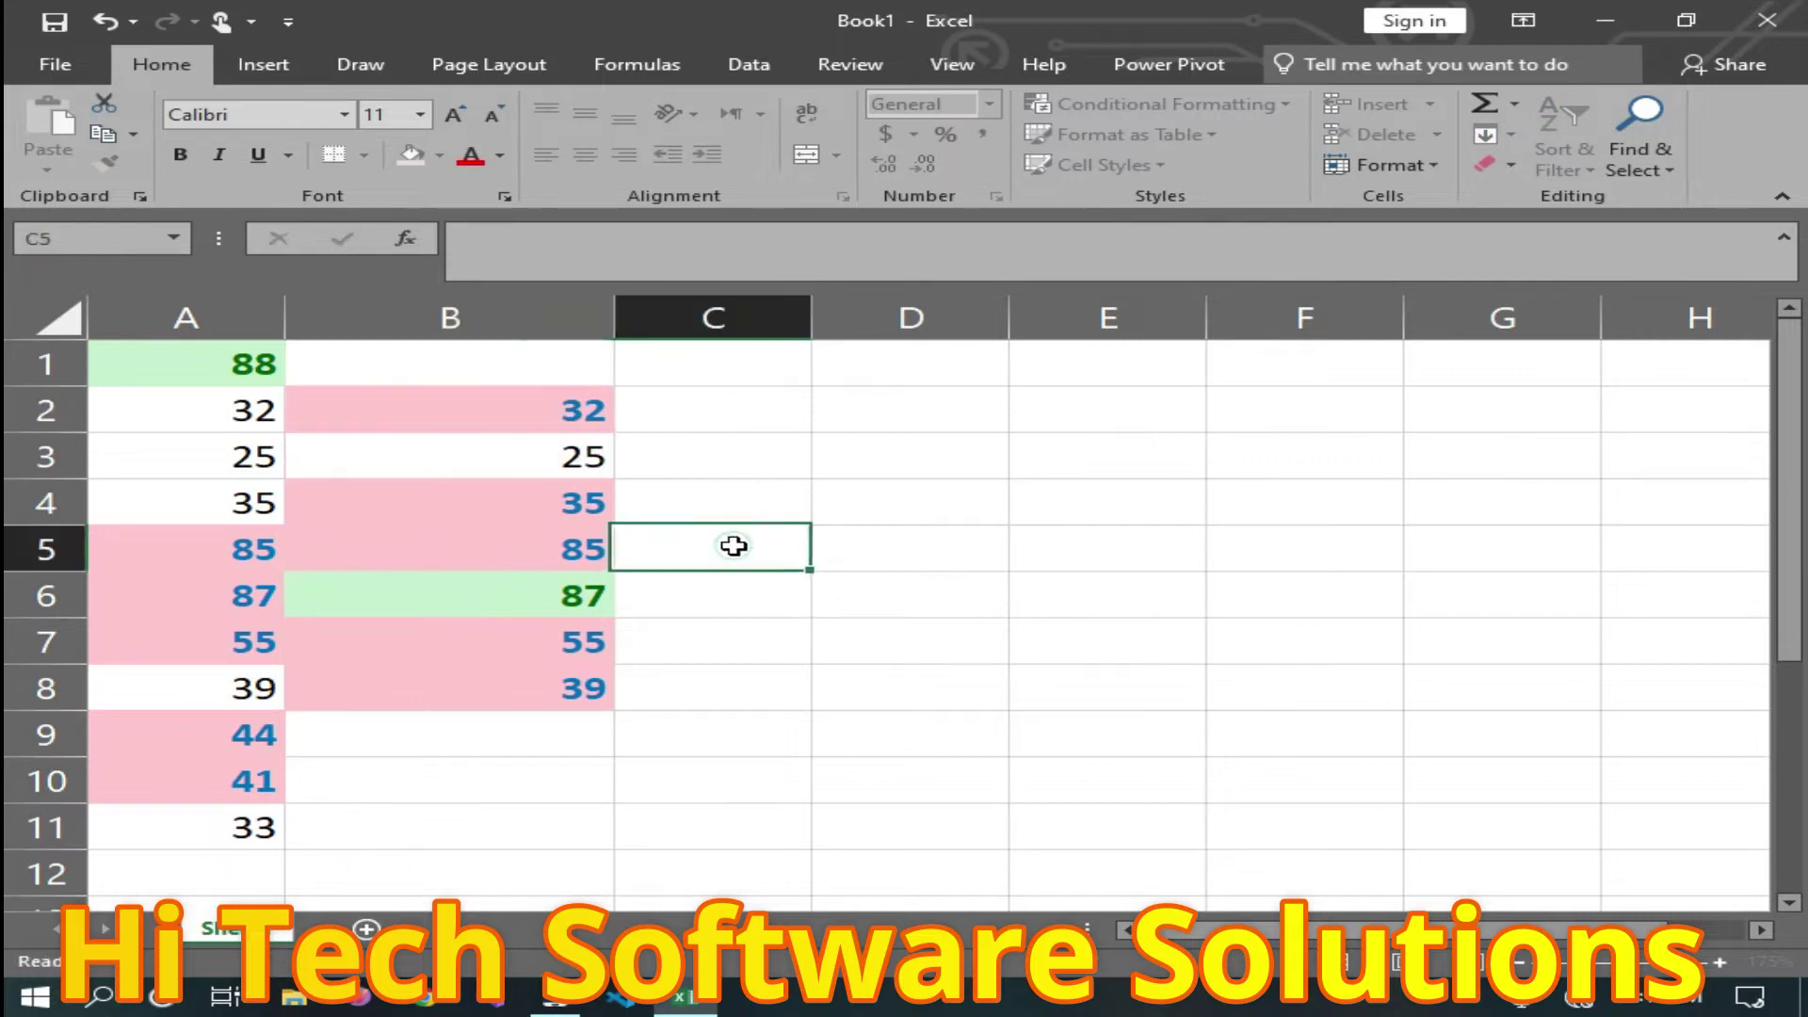
left_click_drag(613, 318, 470, 358)
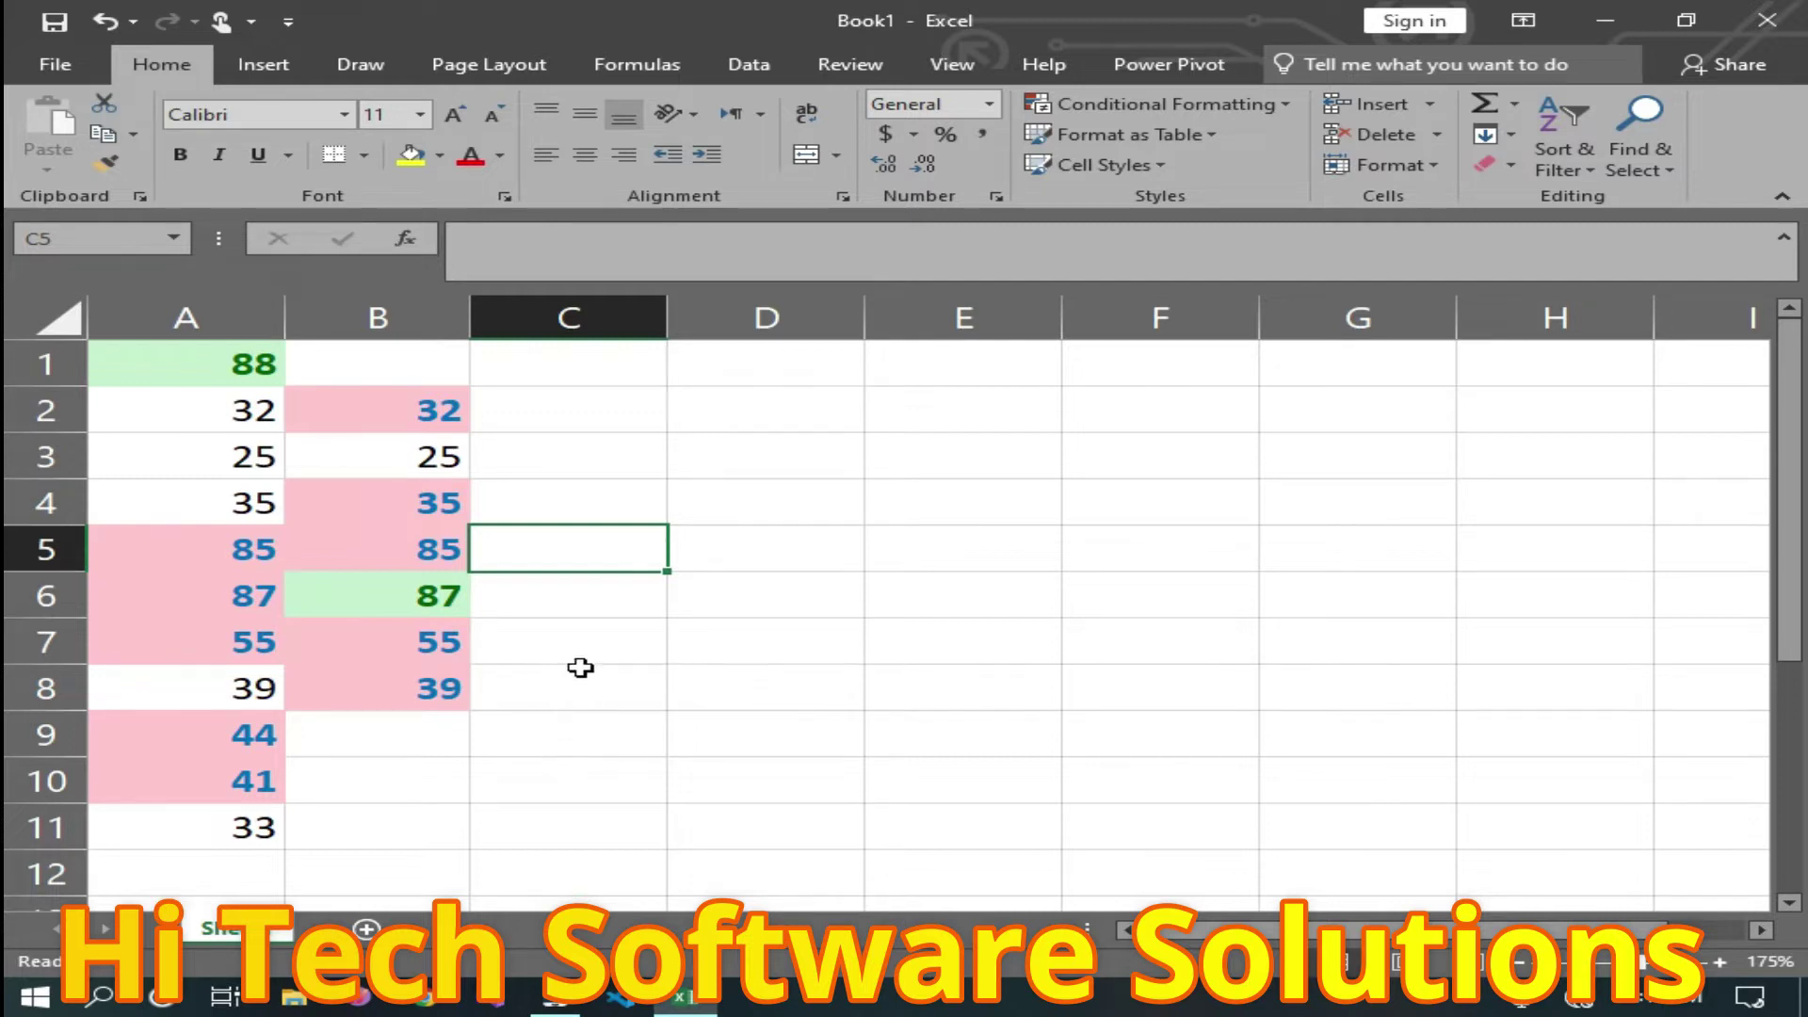
Append % to B2 and B3 so they read 32% and 25%, then begin editing B6.
left_click(435, 413)
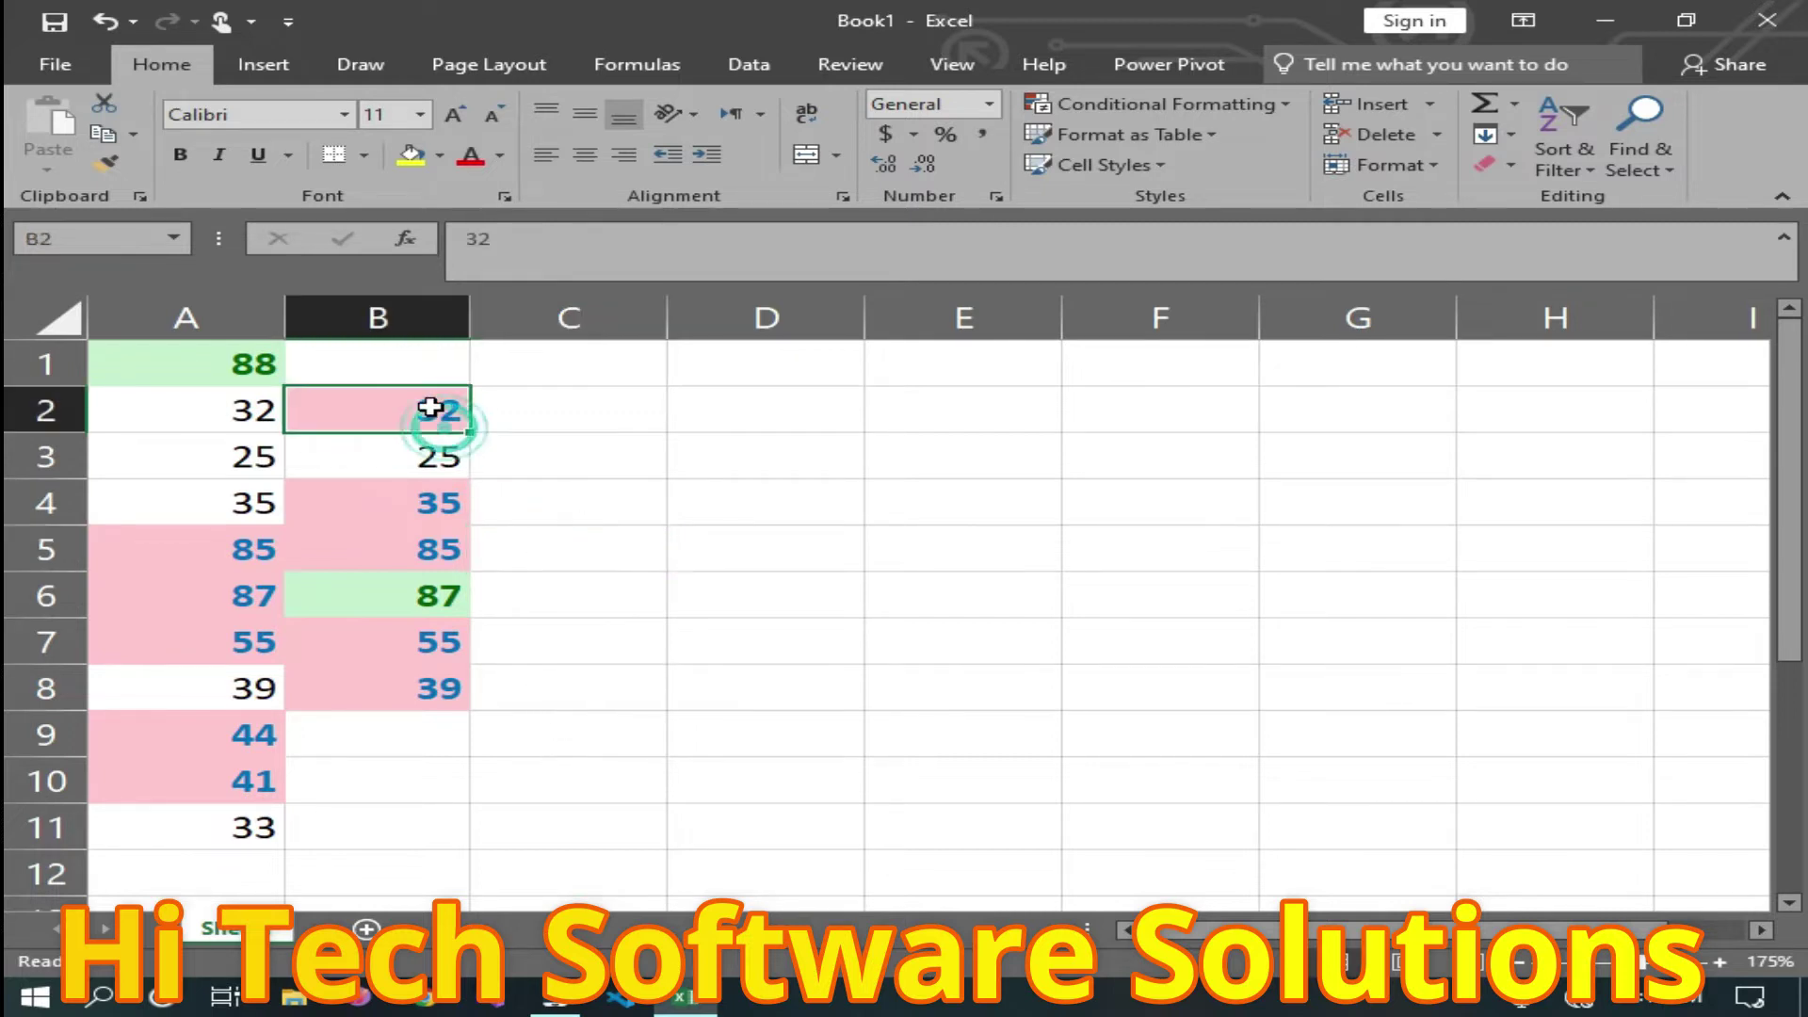
double_click(460, 414)
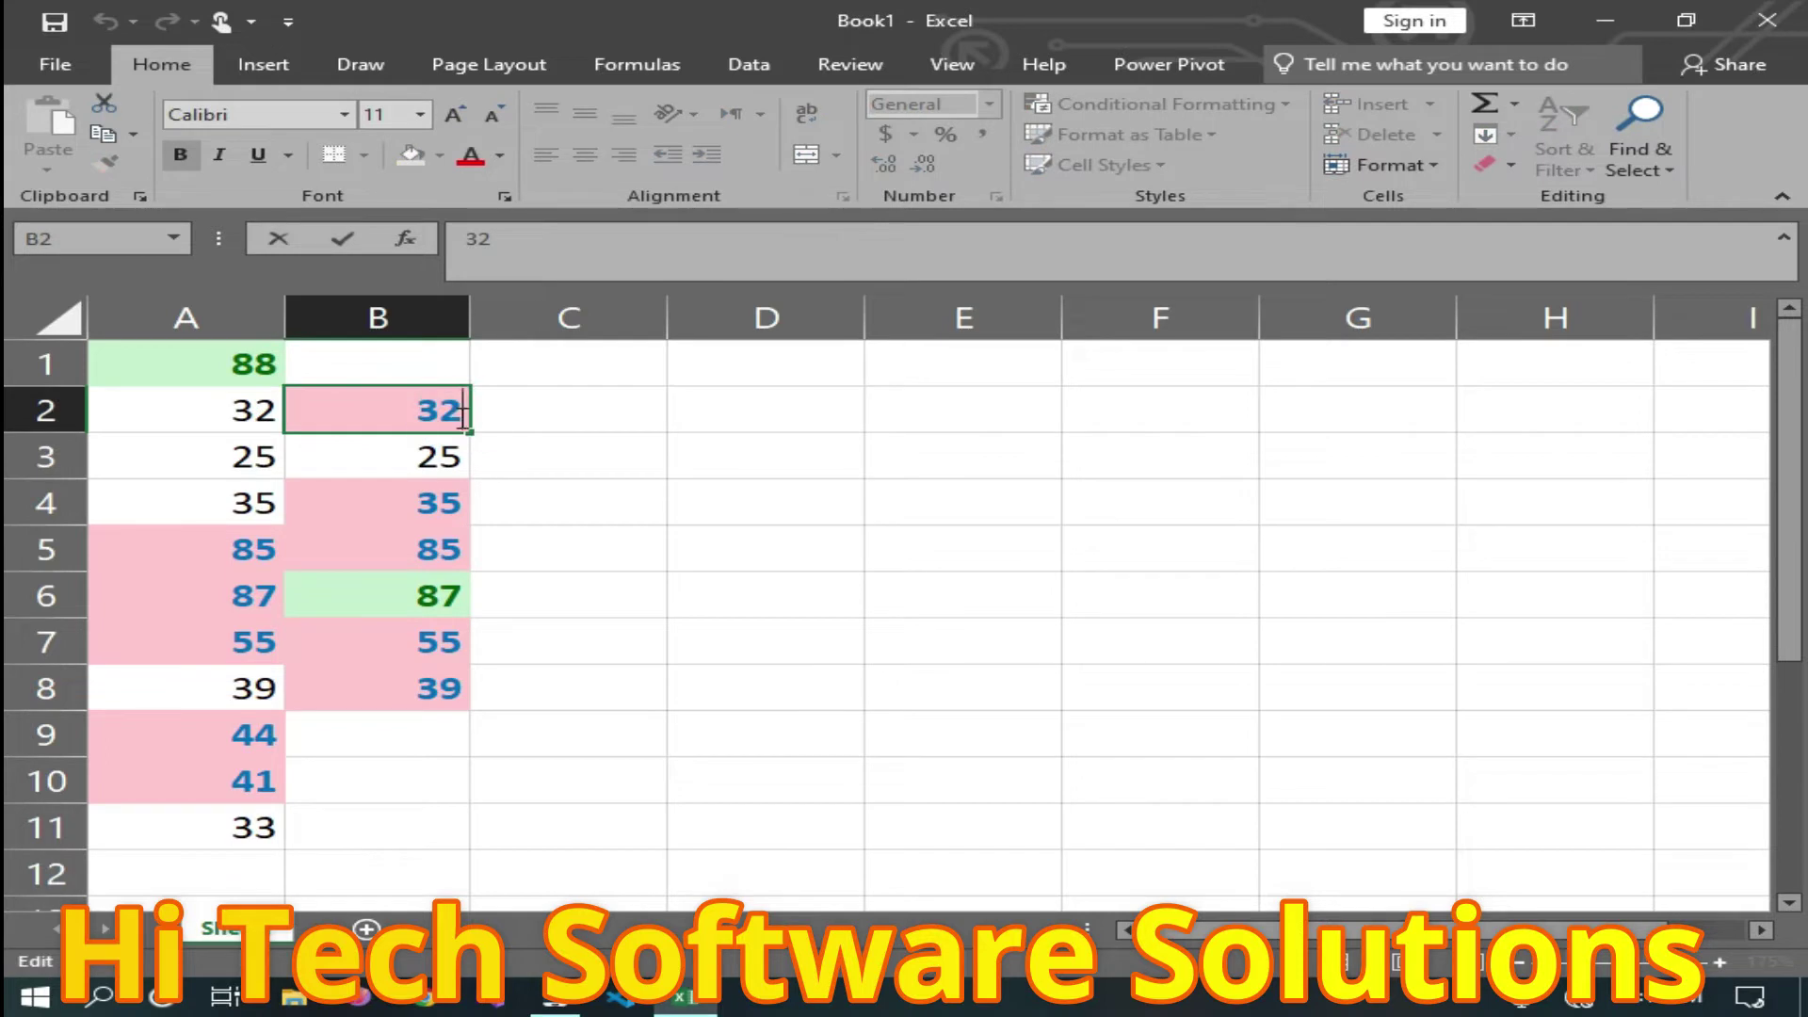
type("%")
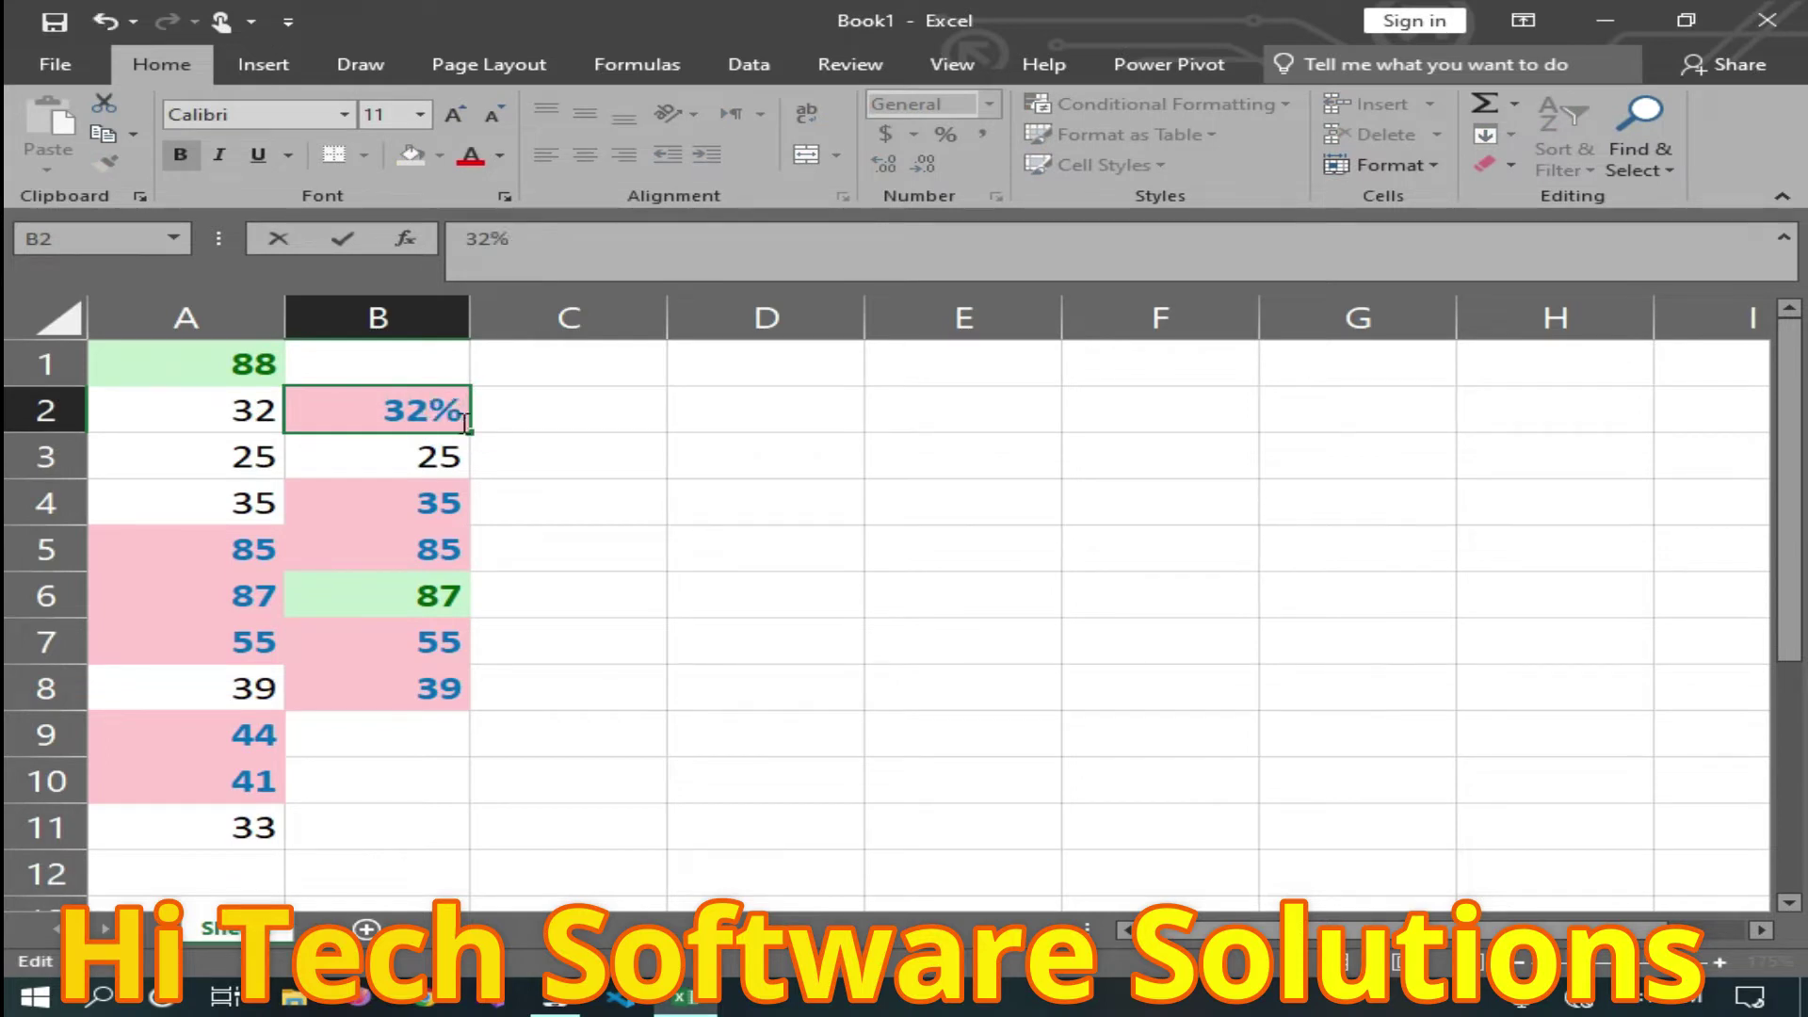
left_click(459, 447)
double_click(461, 449)
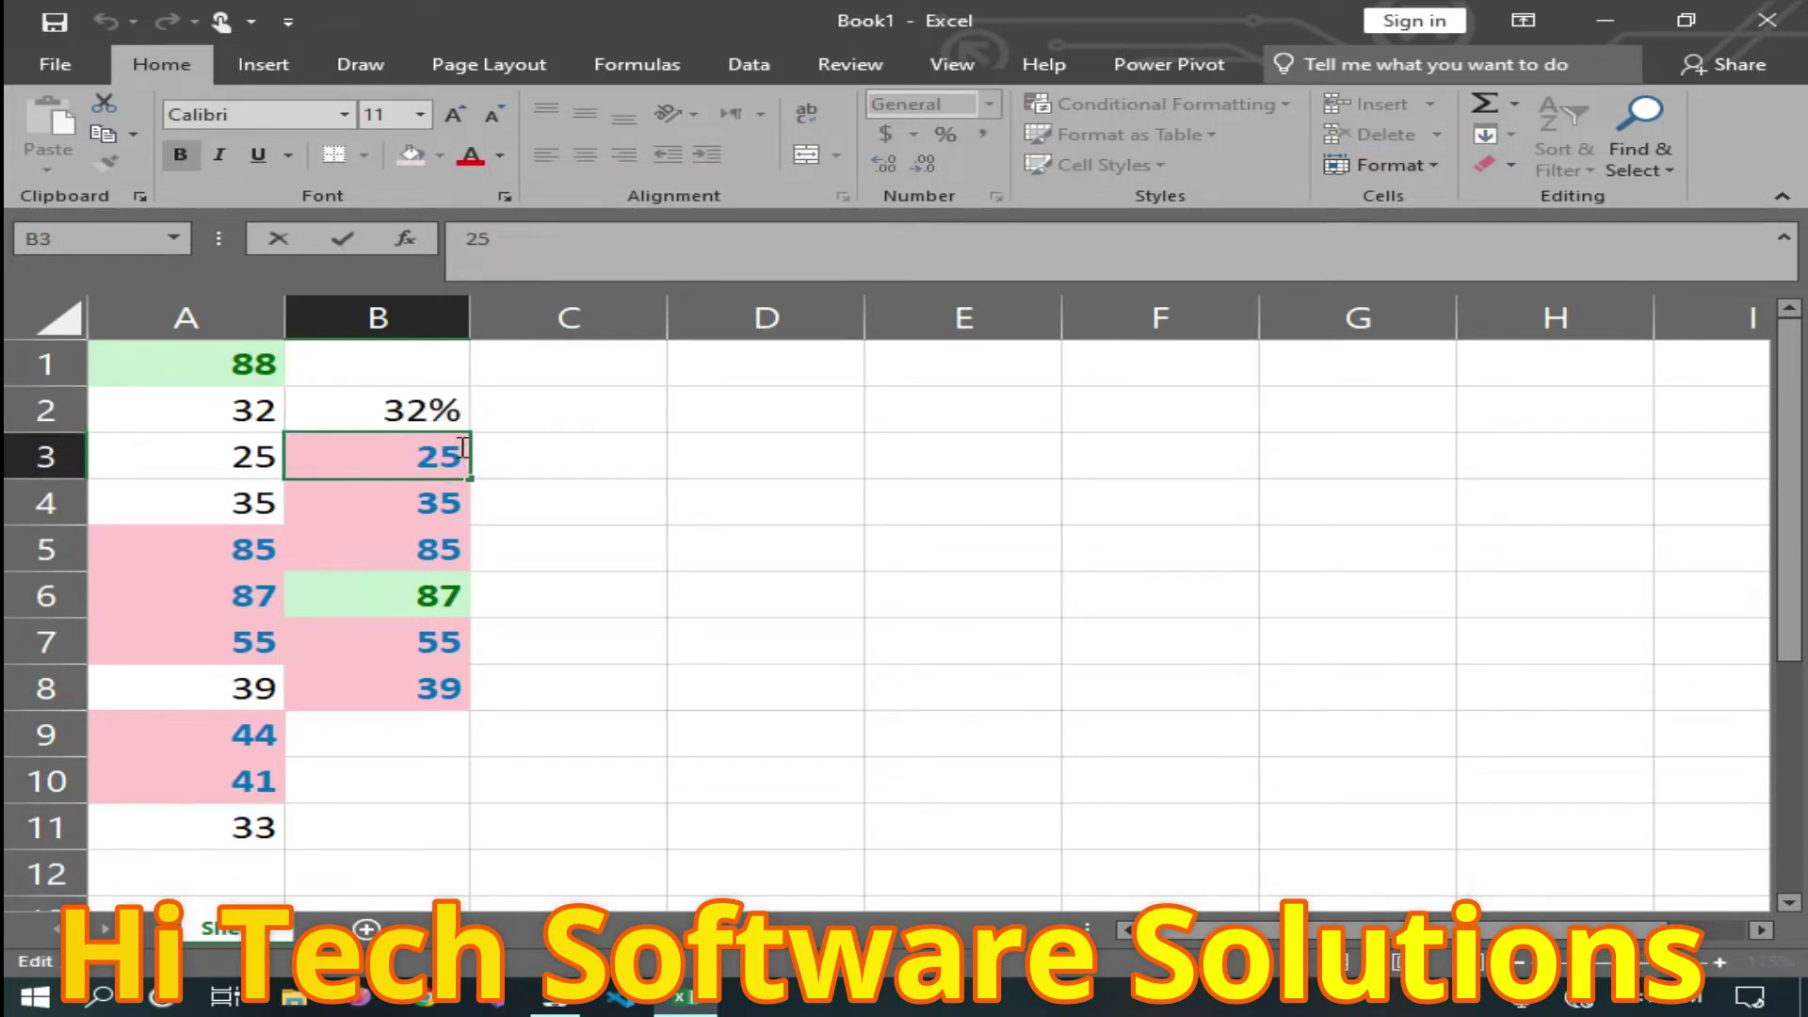
type(" %")
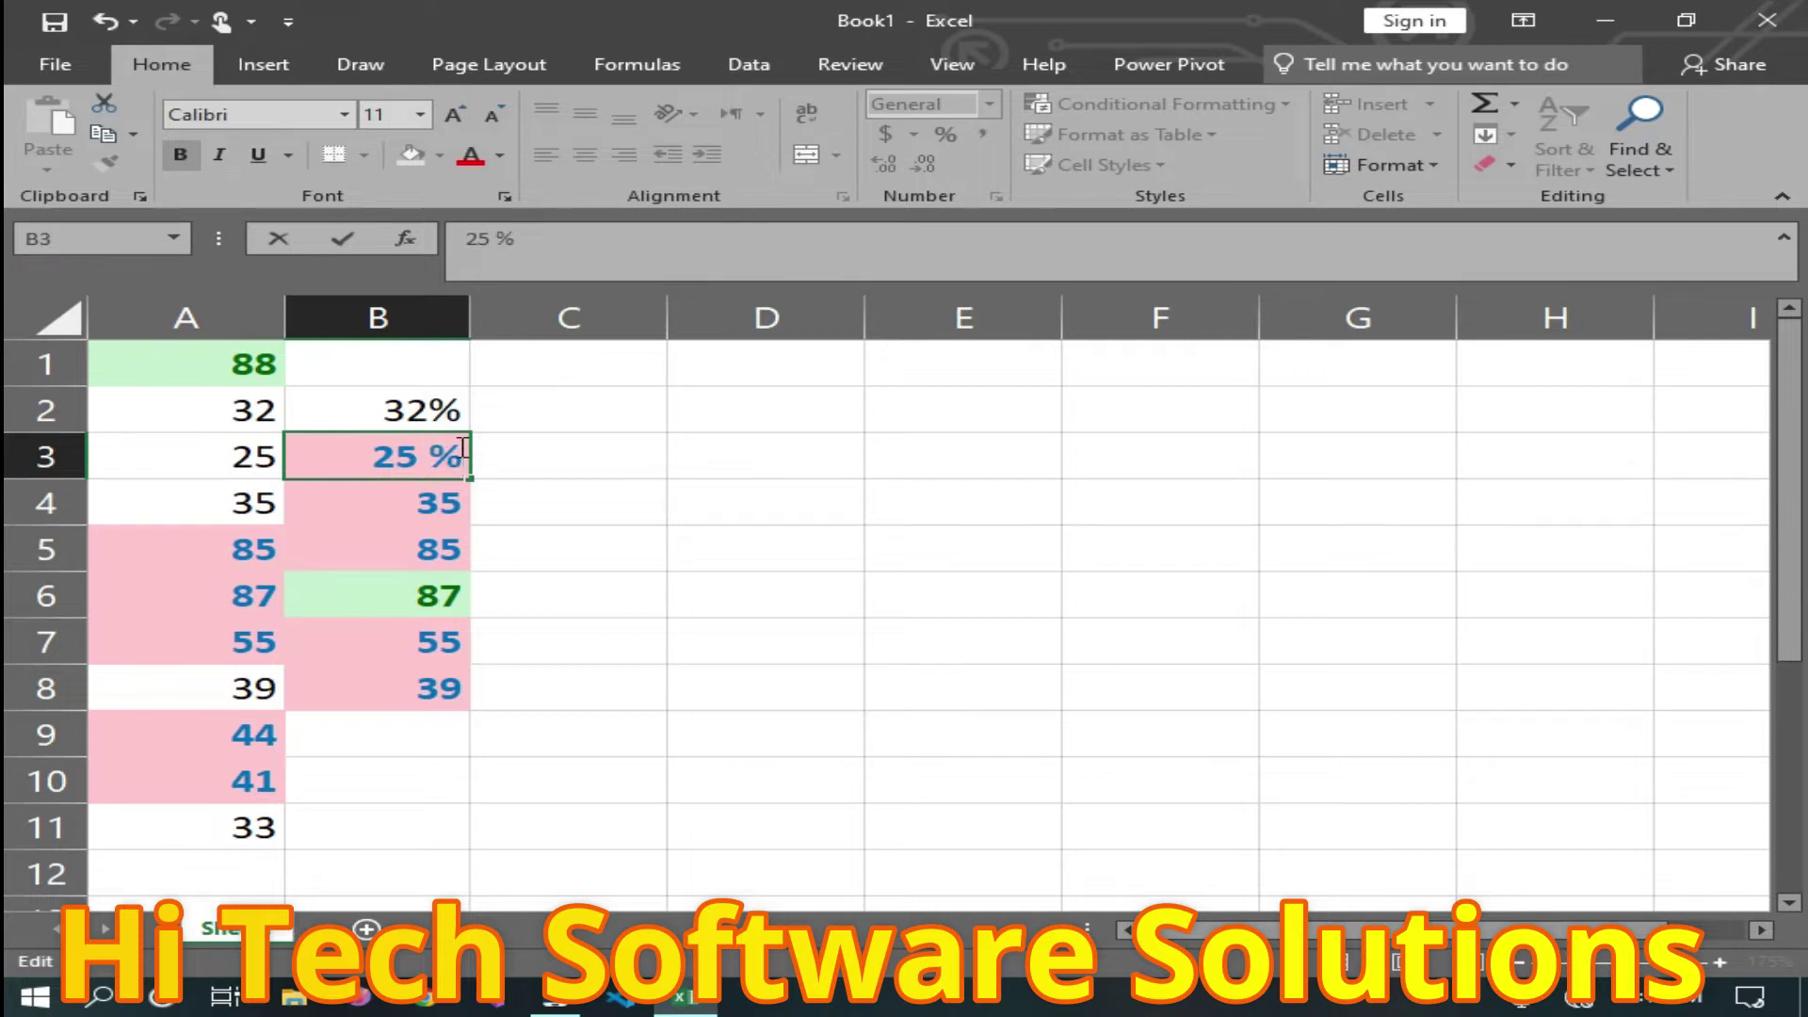
double_click(438, 595)
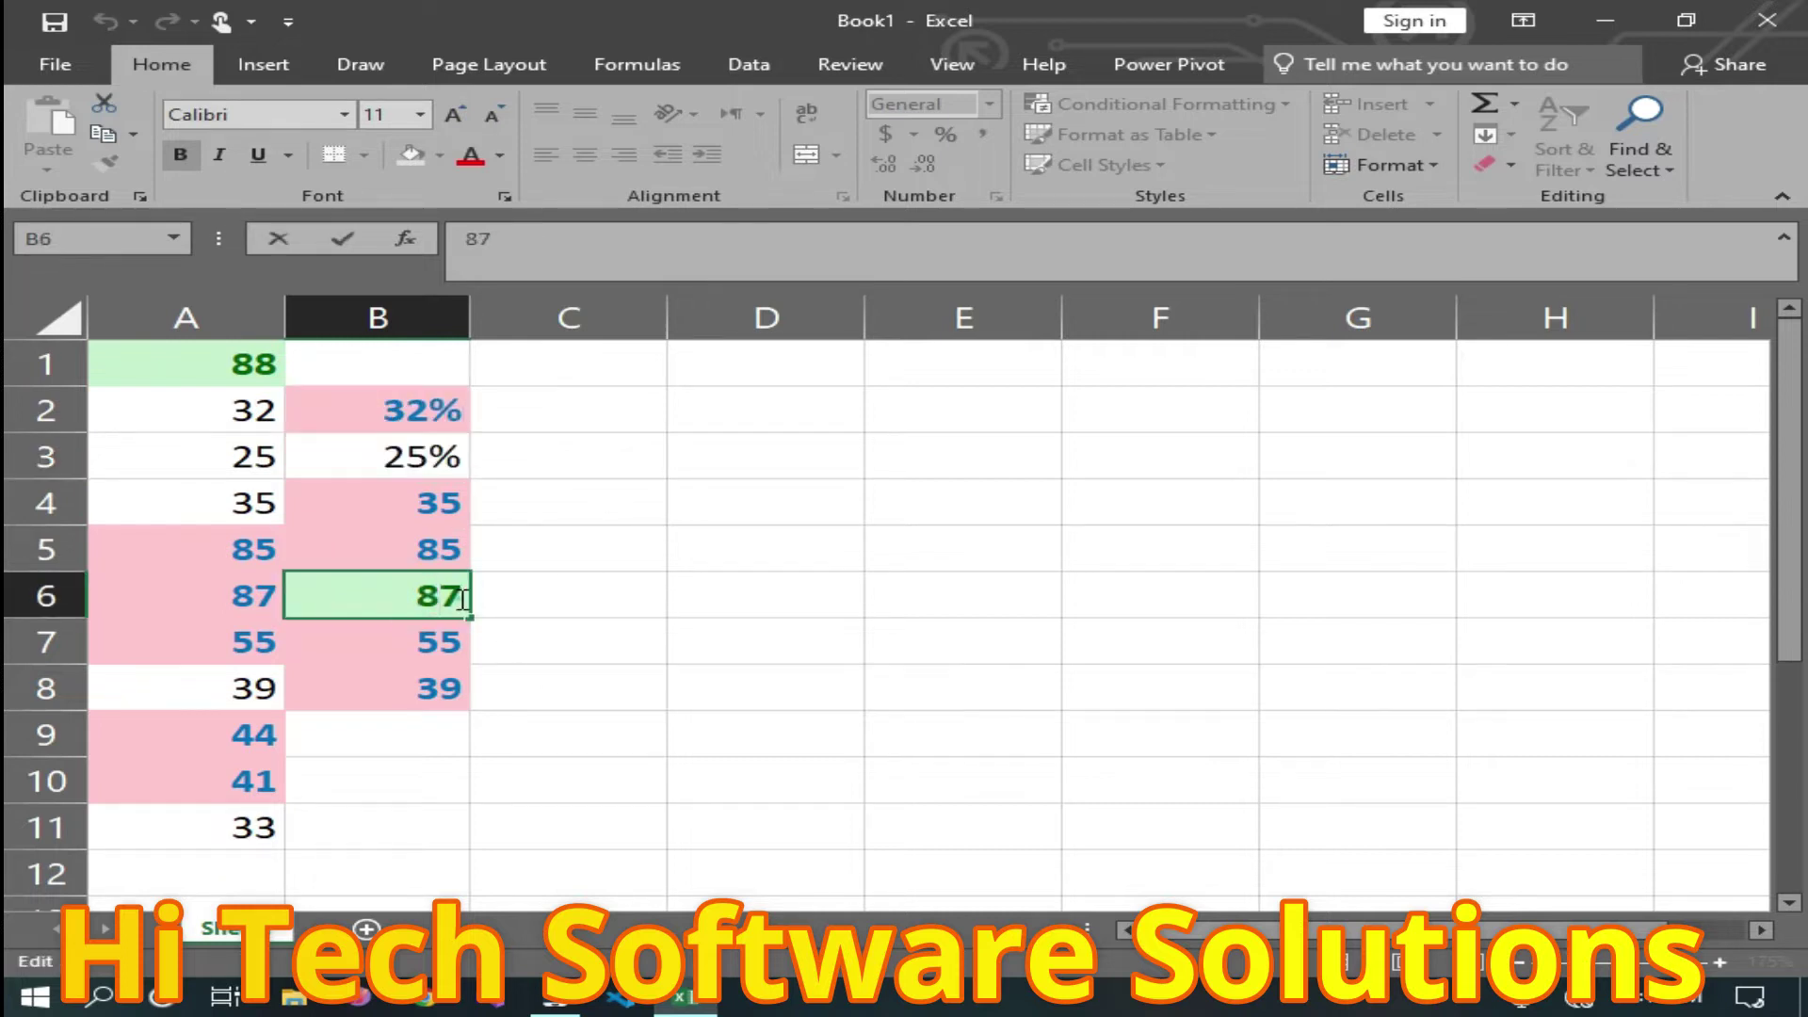
Finish B6 as 87%, then add a top 4% rule on column B with green fill and dark green text.
type("%")
left_click(1531, 287)
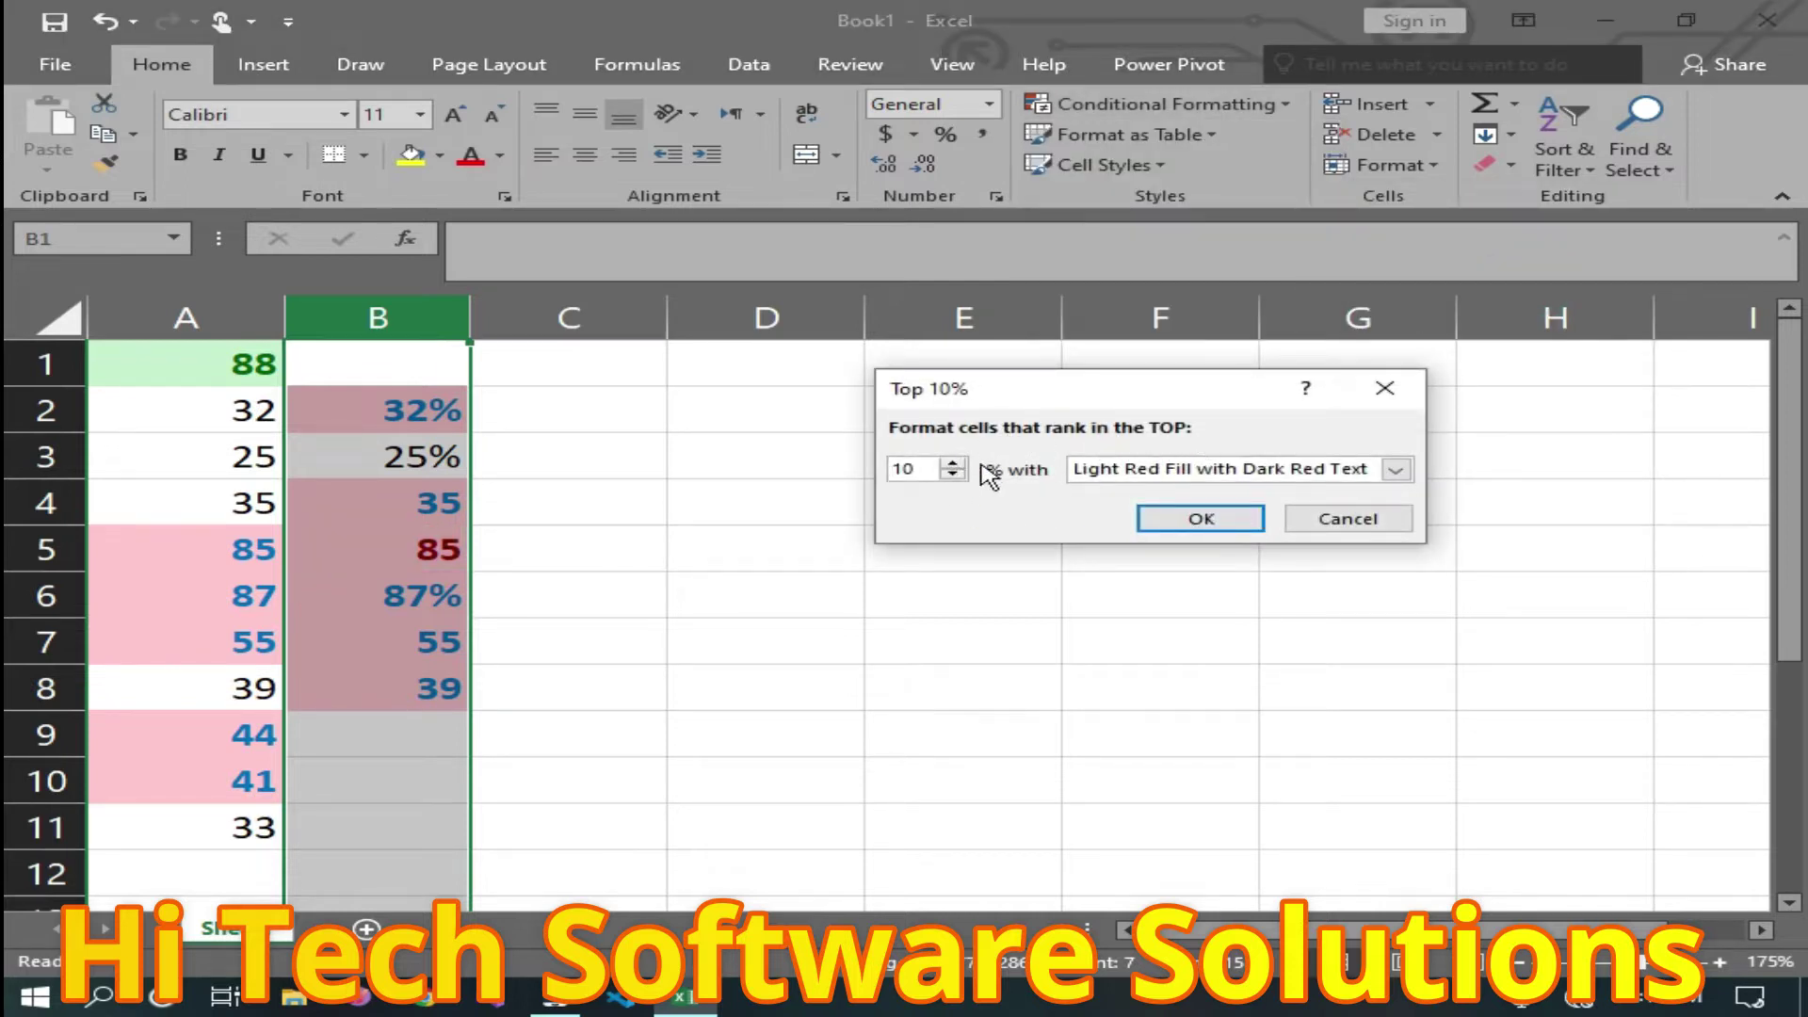
left_click(954, 474)
left_click(955, 474)
left_click(954, 474)
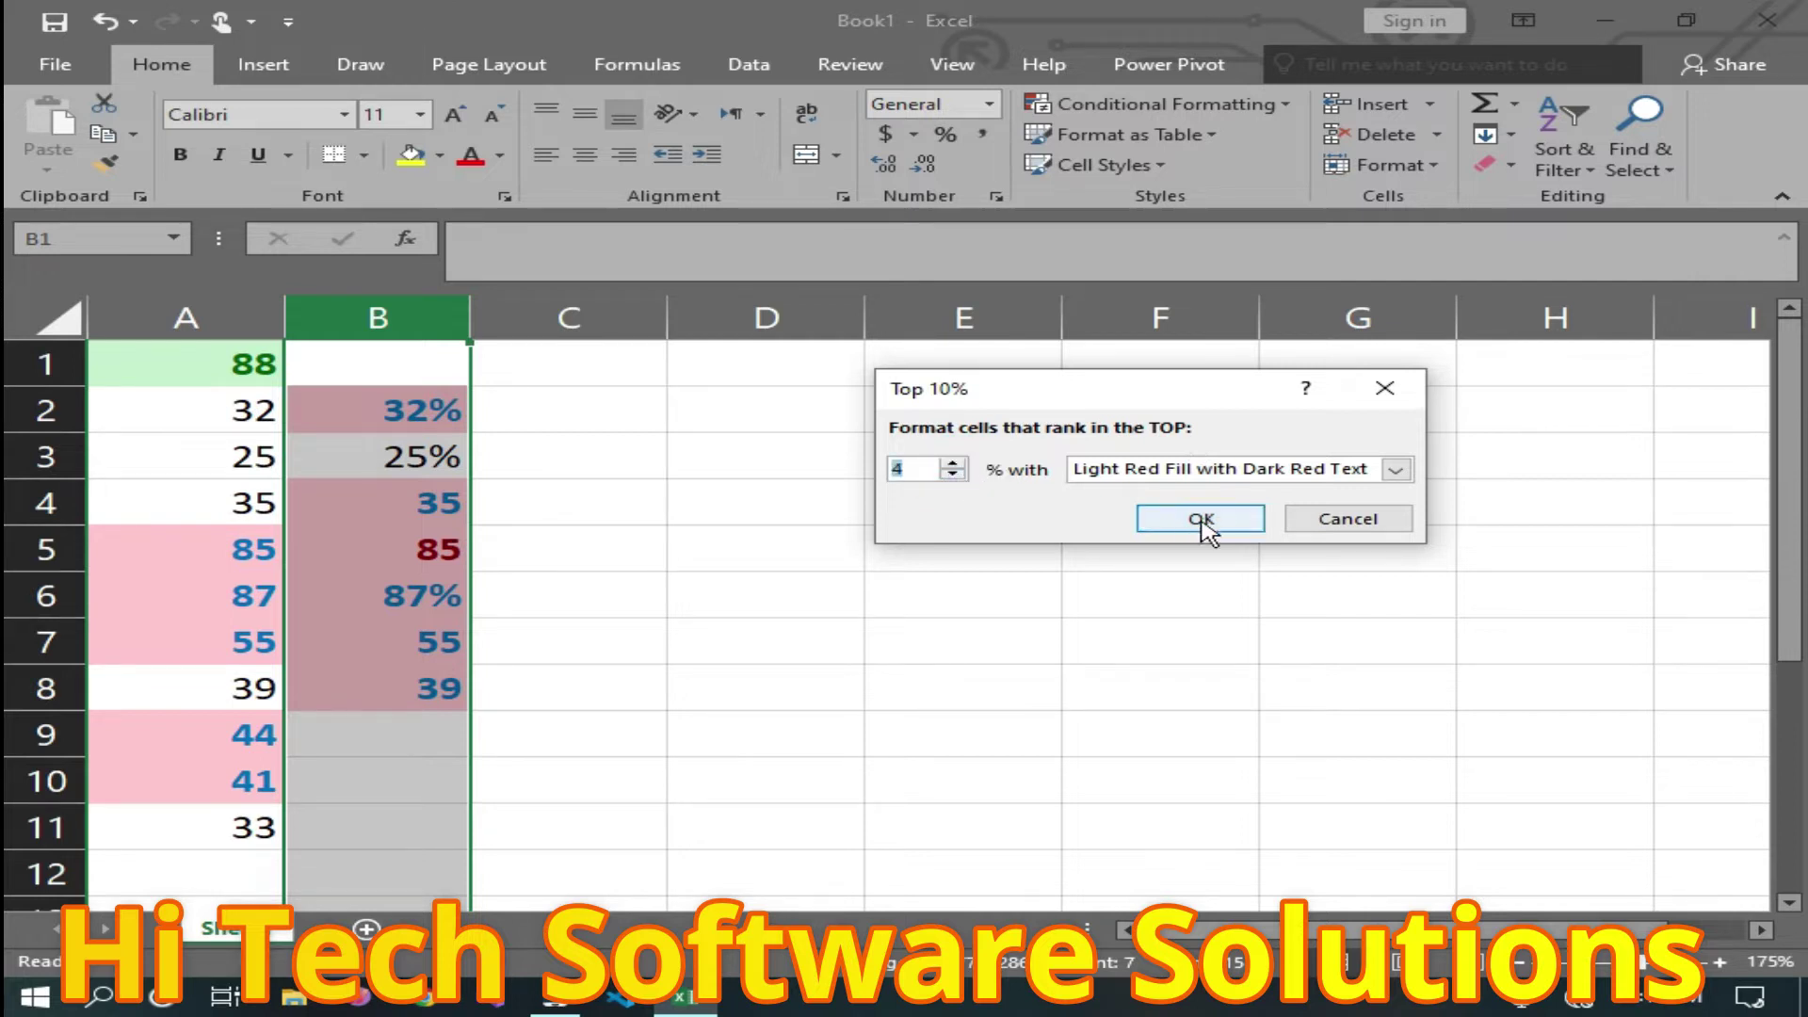
left_click(1395, 470)
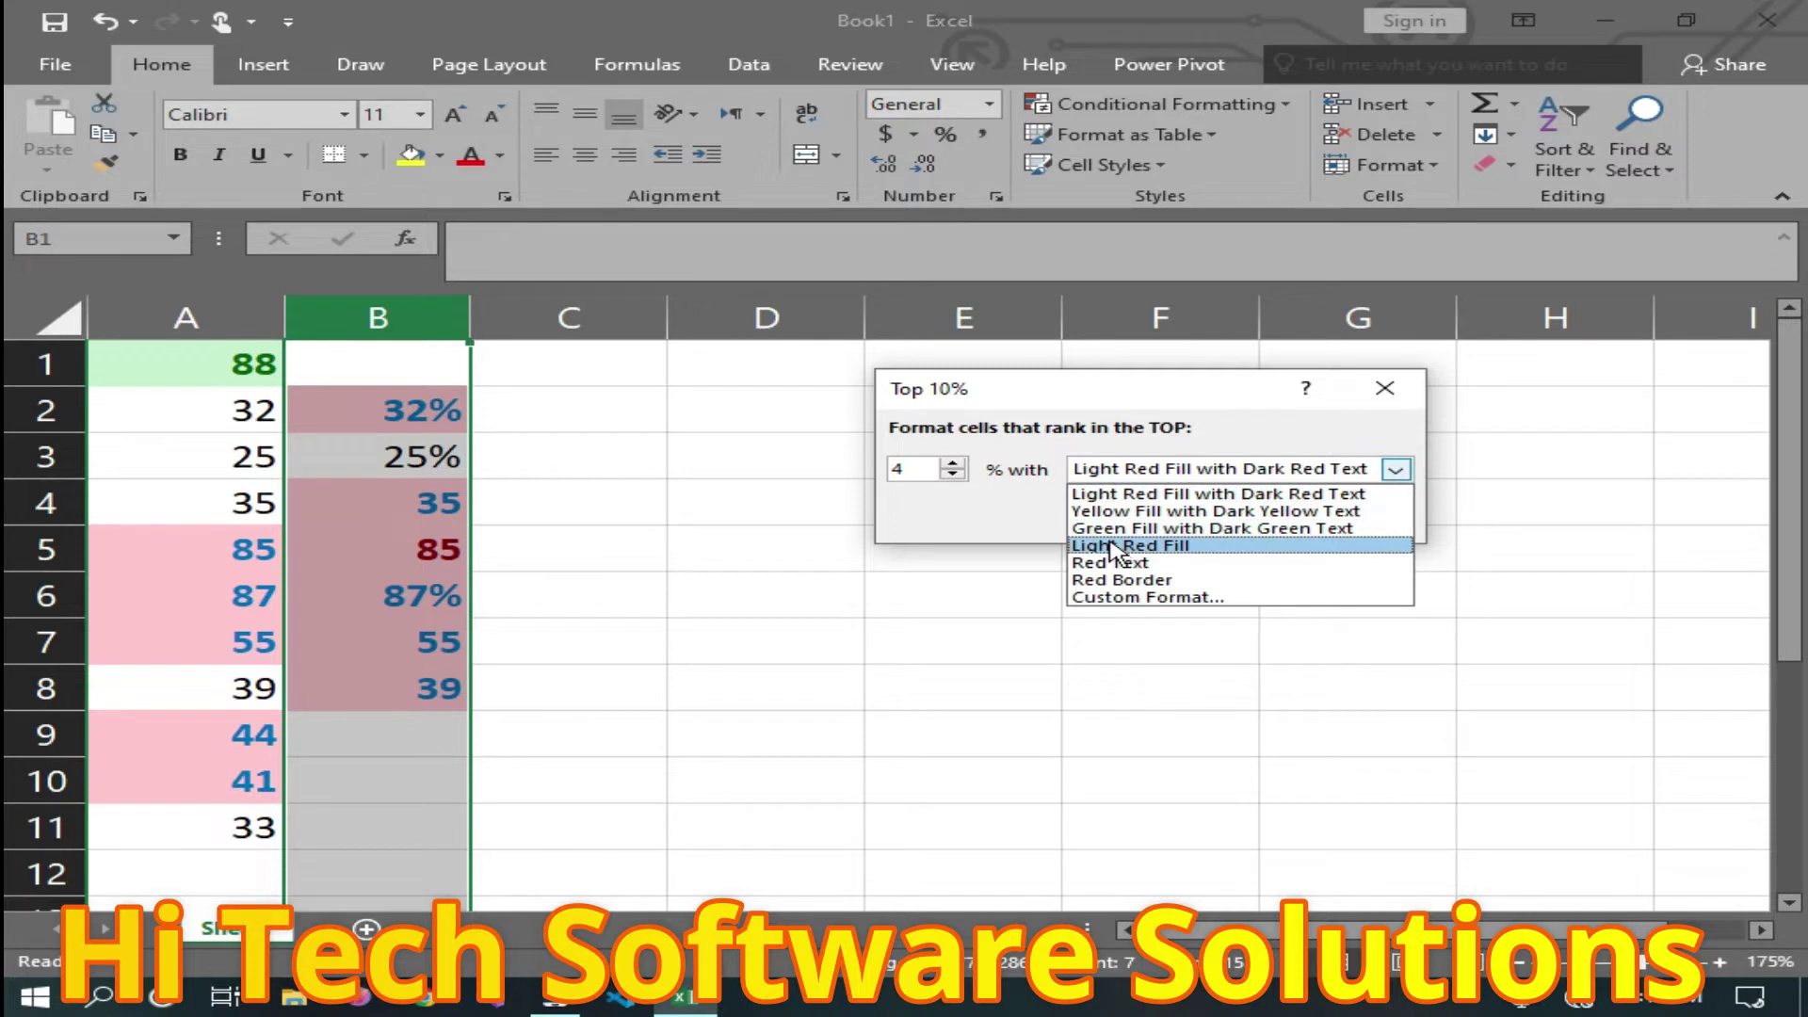
left_click(1109, 535)
left_click(1202, 521)
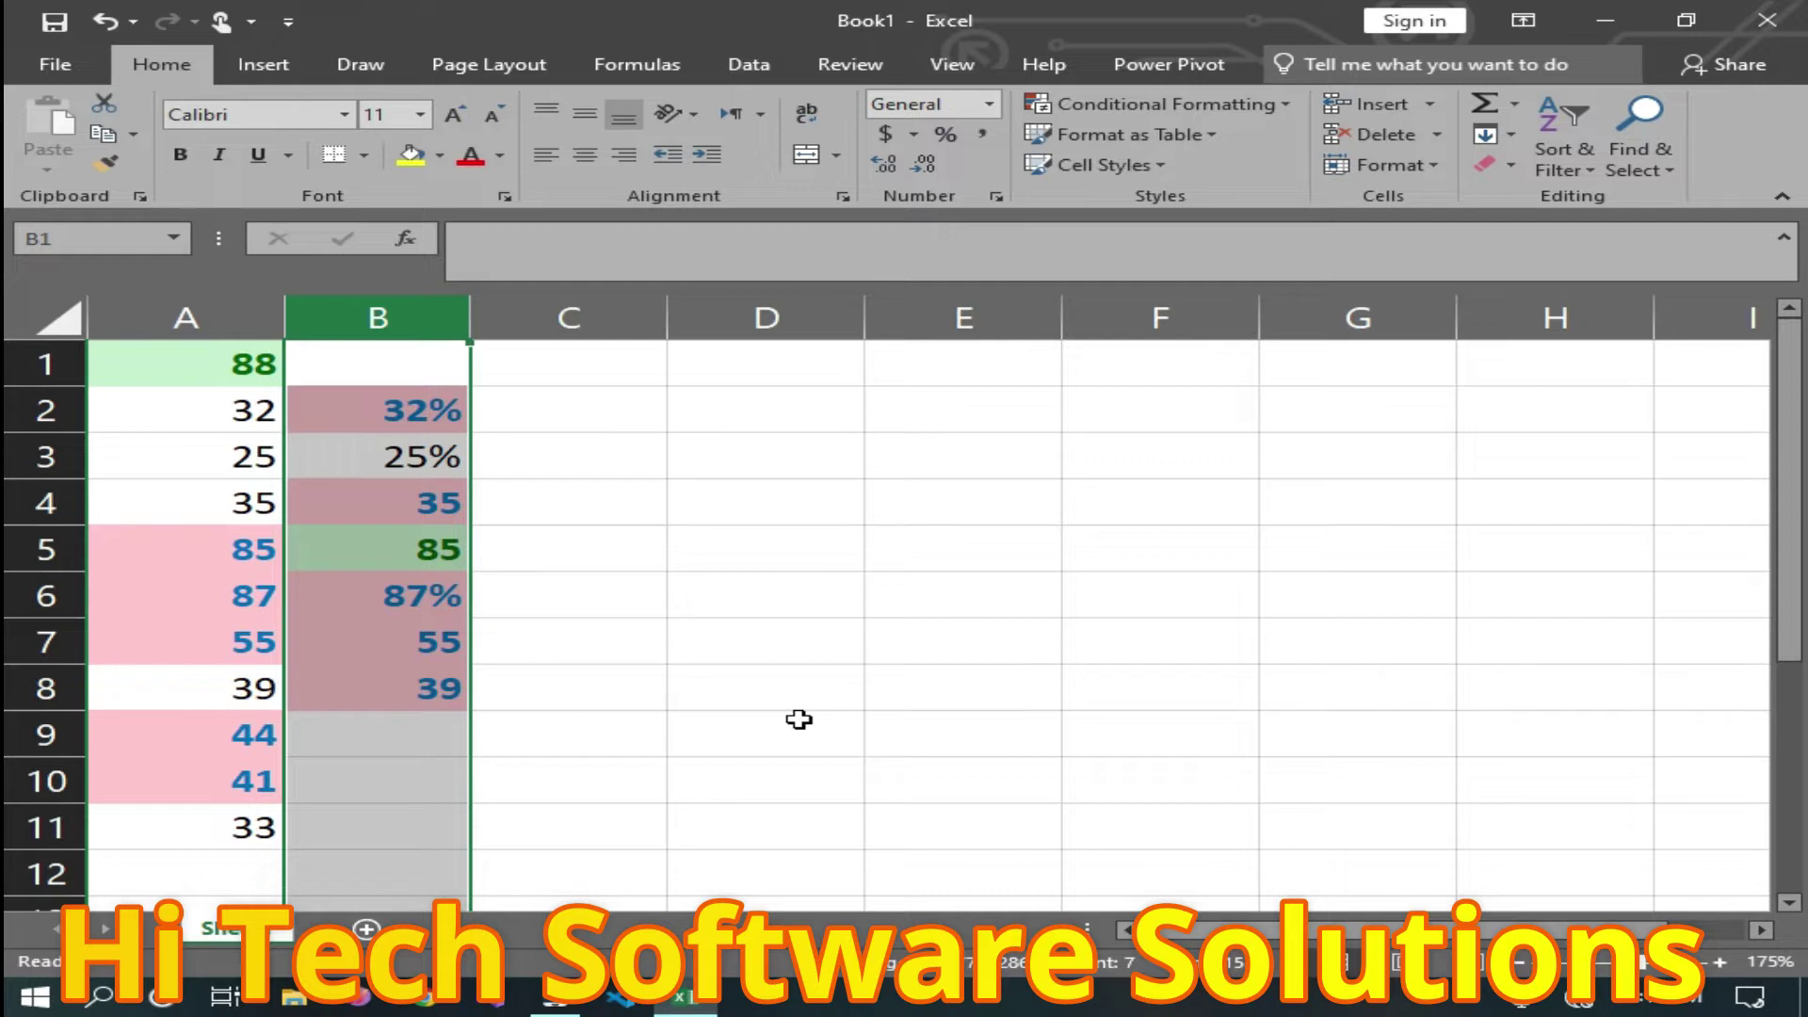
Re-enter B6 as 87%, removing and restoring its percent sign through repeated edits.
double_click(414, 598)
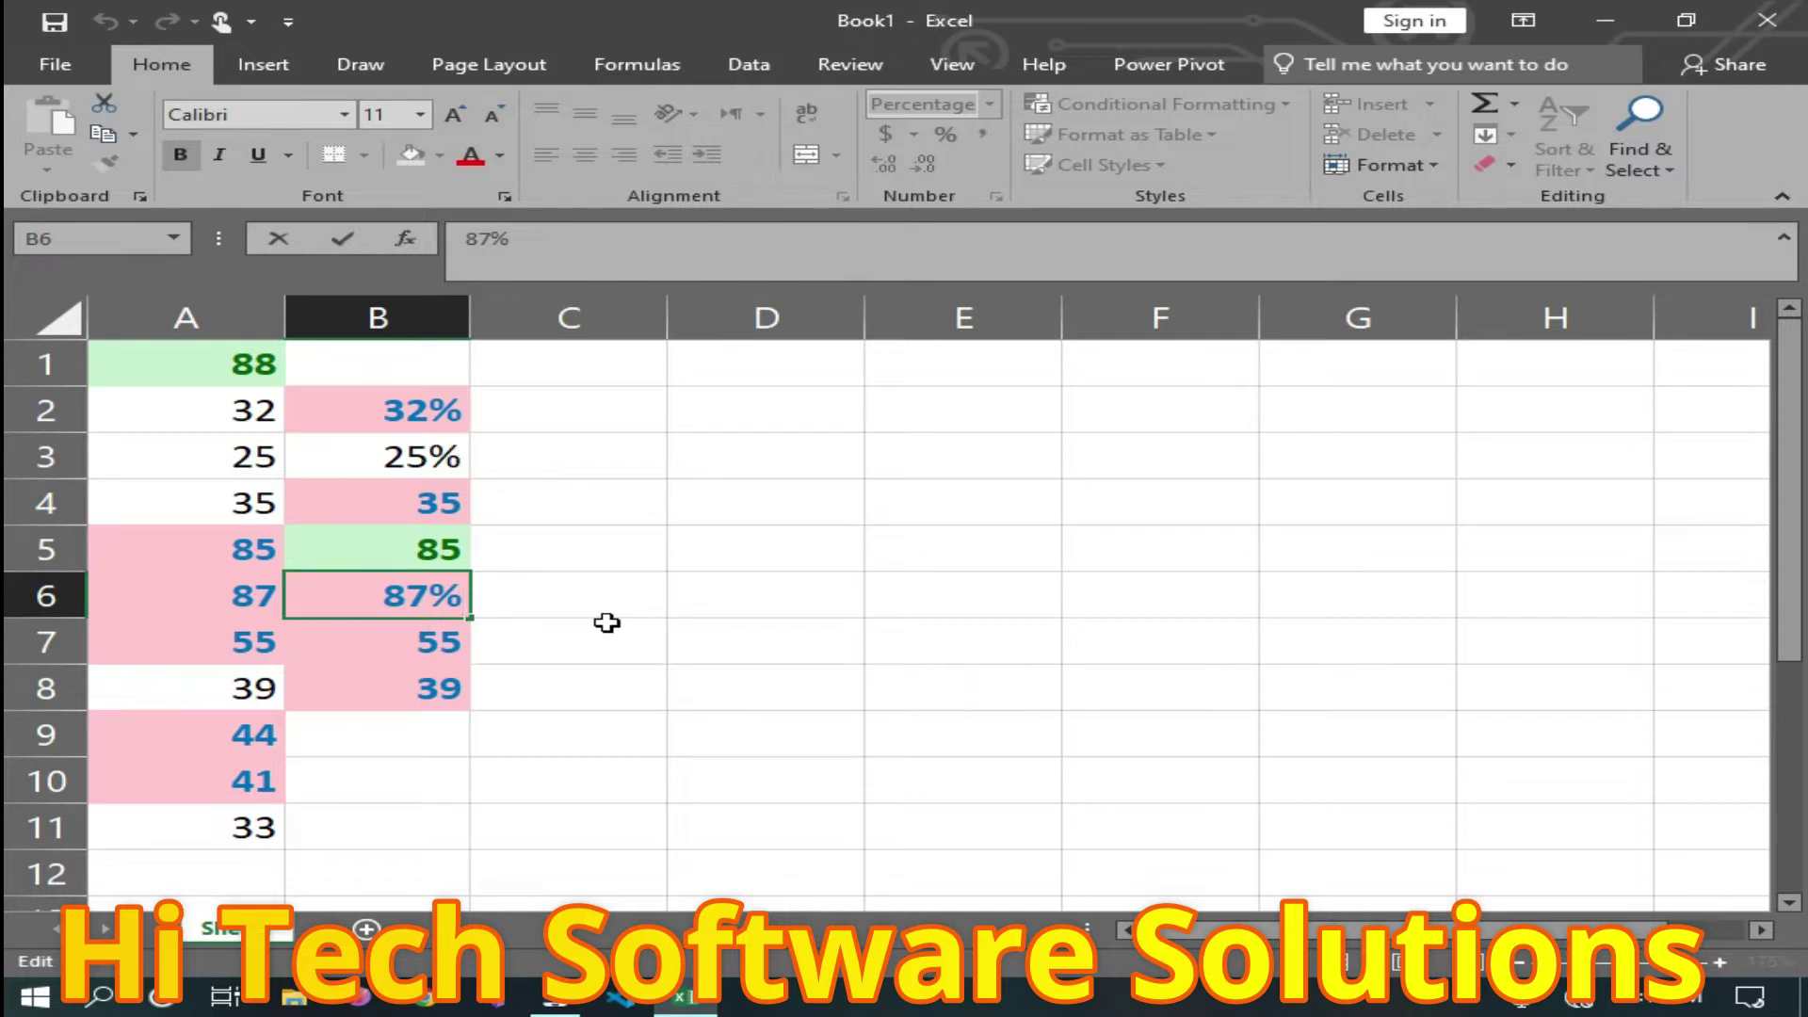
key("Return")
left_click(451, 589)
double_click(451, 589)
key("BackSpace")
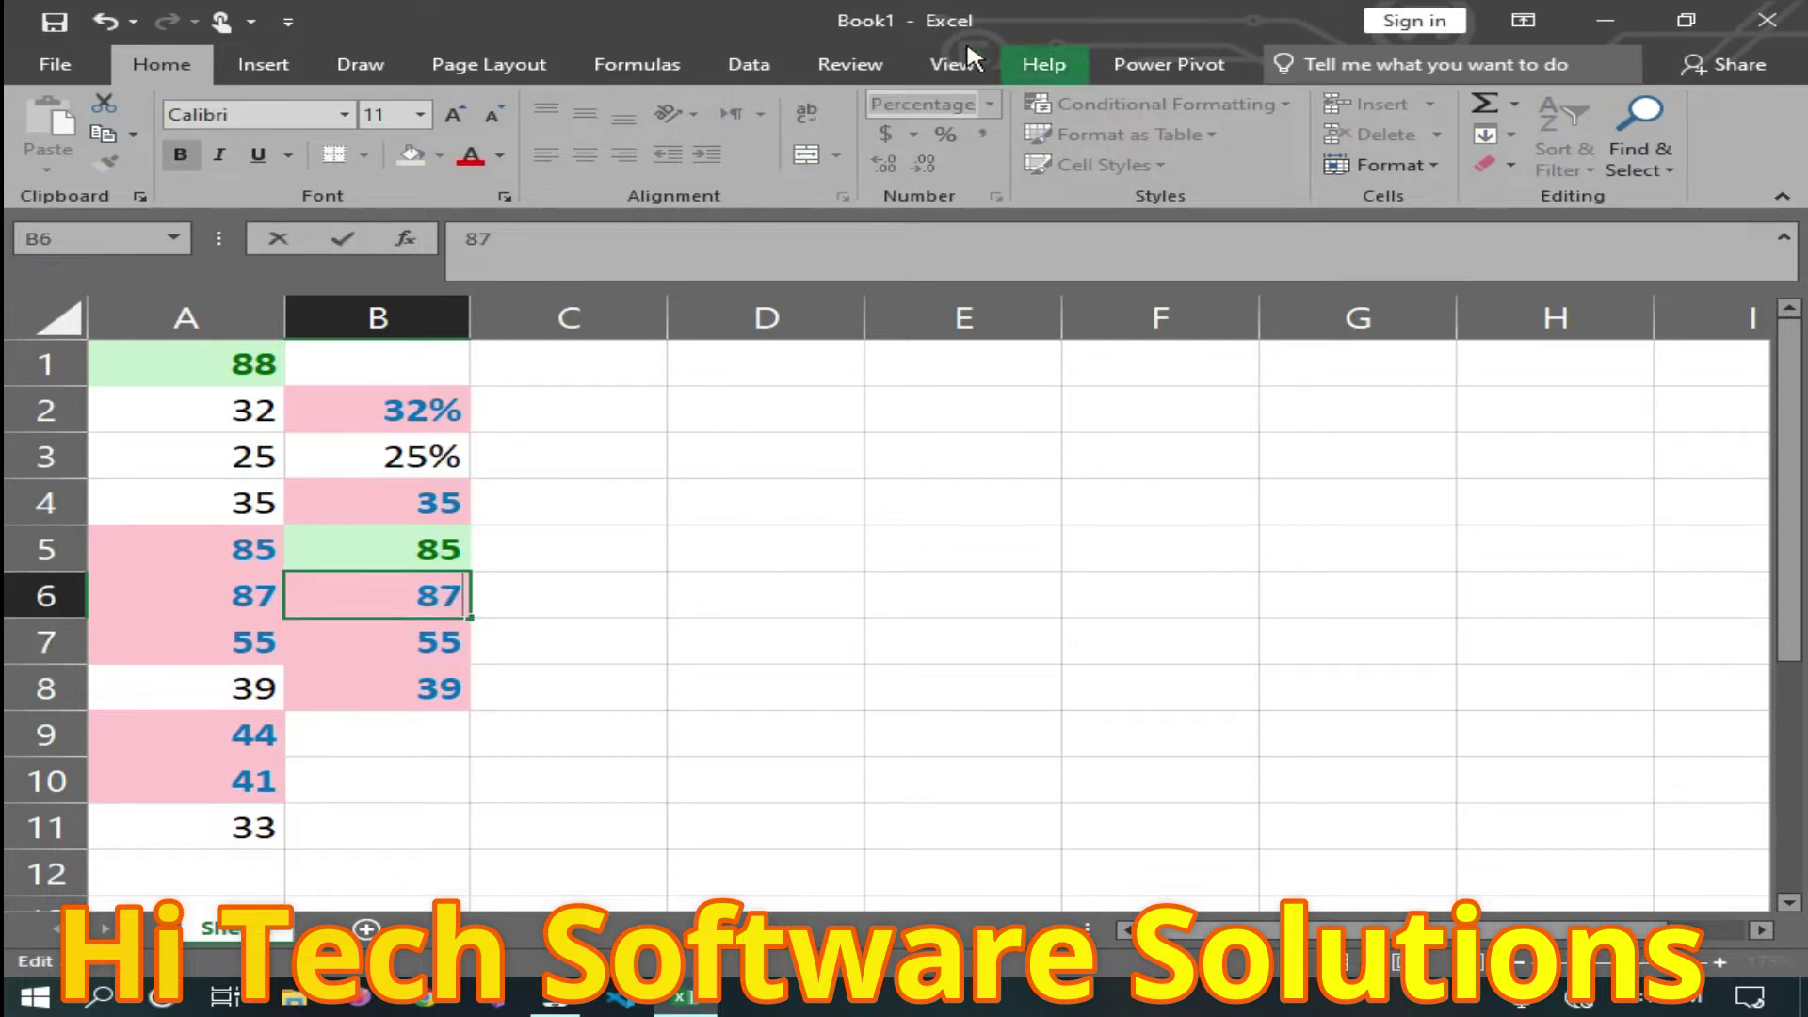
left_click(707, 577)
left_click(402, 598)
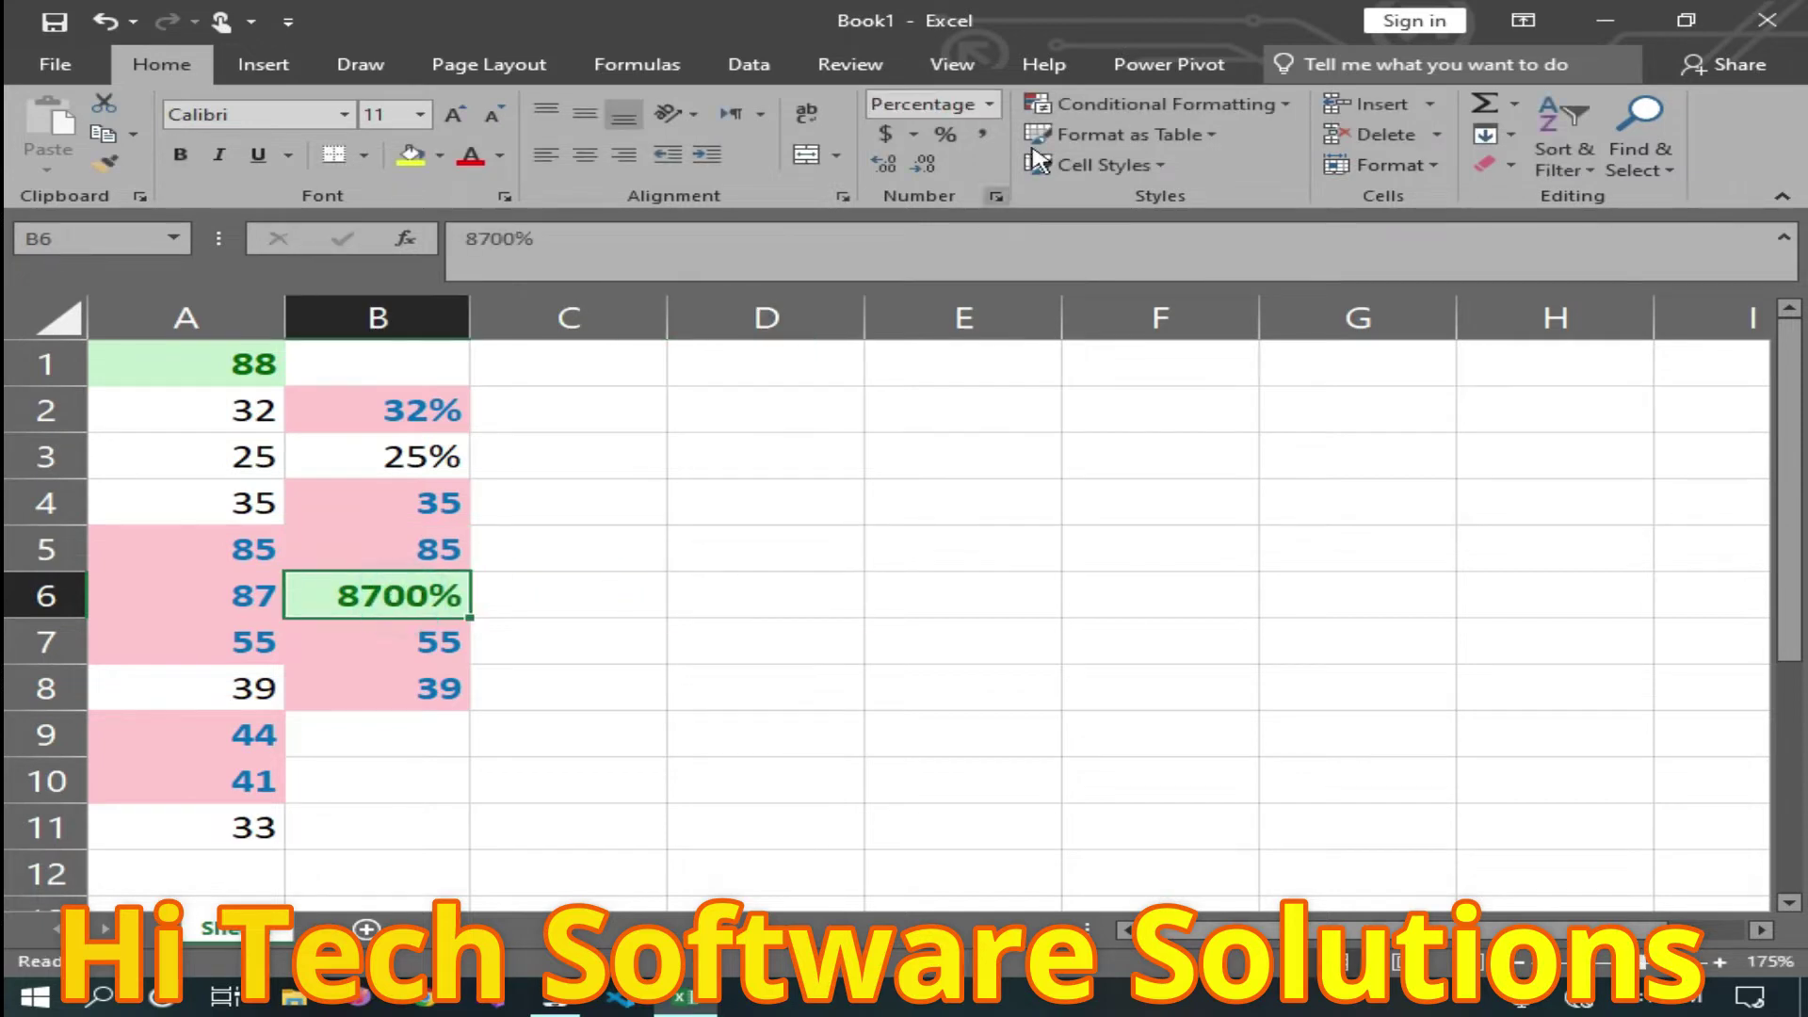
double_click(429, 591)
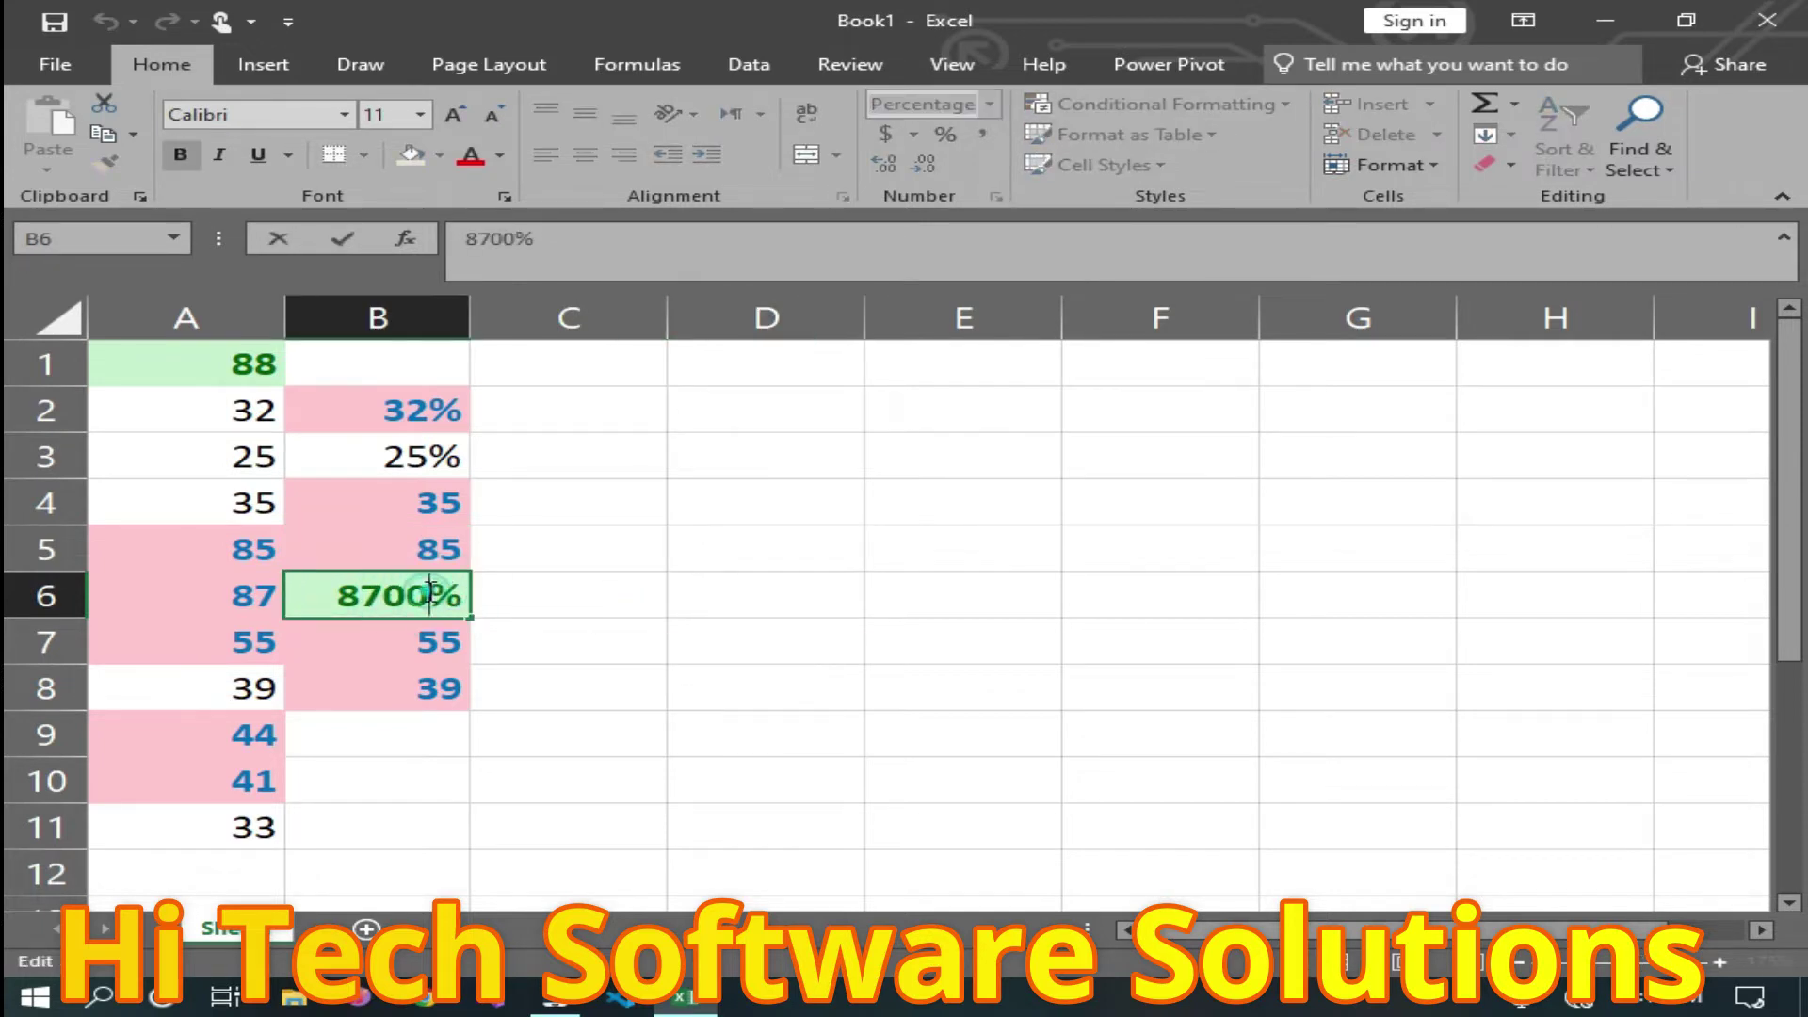
key("BackSpace")
key("BackSpace")
left_click(614, 622)
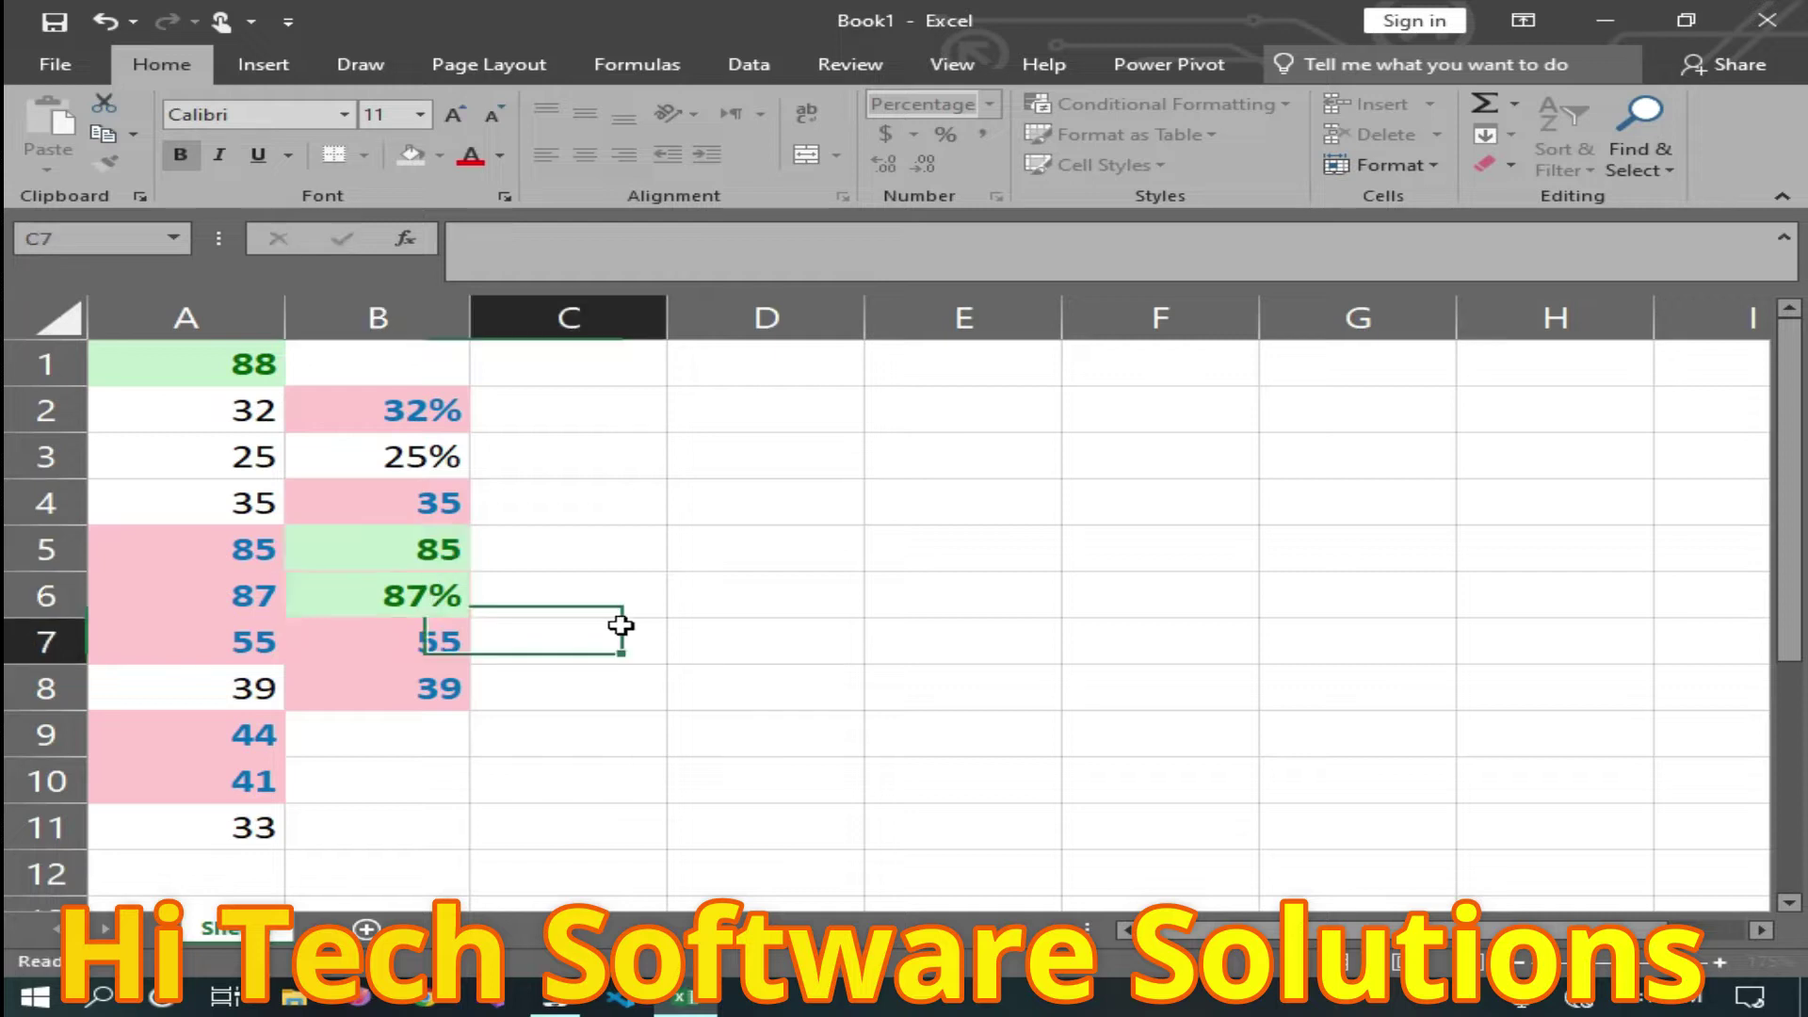
left_click(322, 595)
Give B6 Percentage format, enter it as 8700%, then revert it to General.
left_click(989, 104)
left_click(1017, 577)
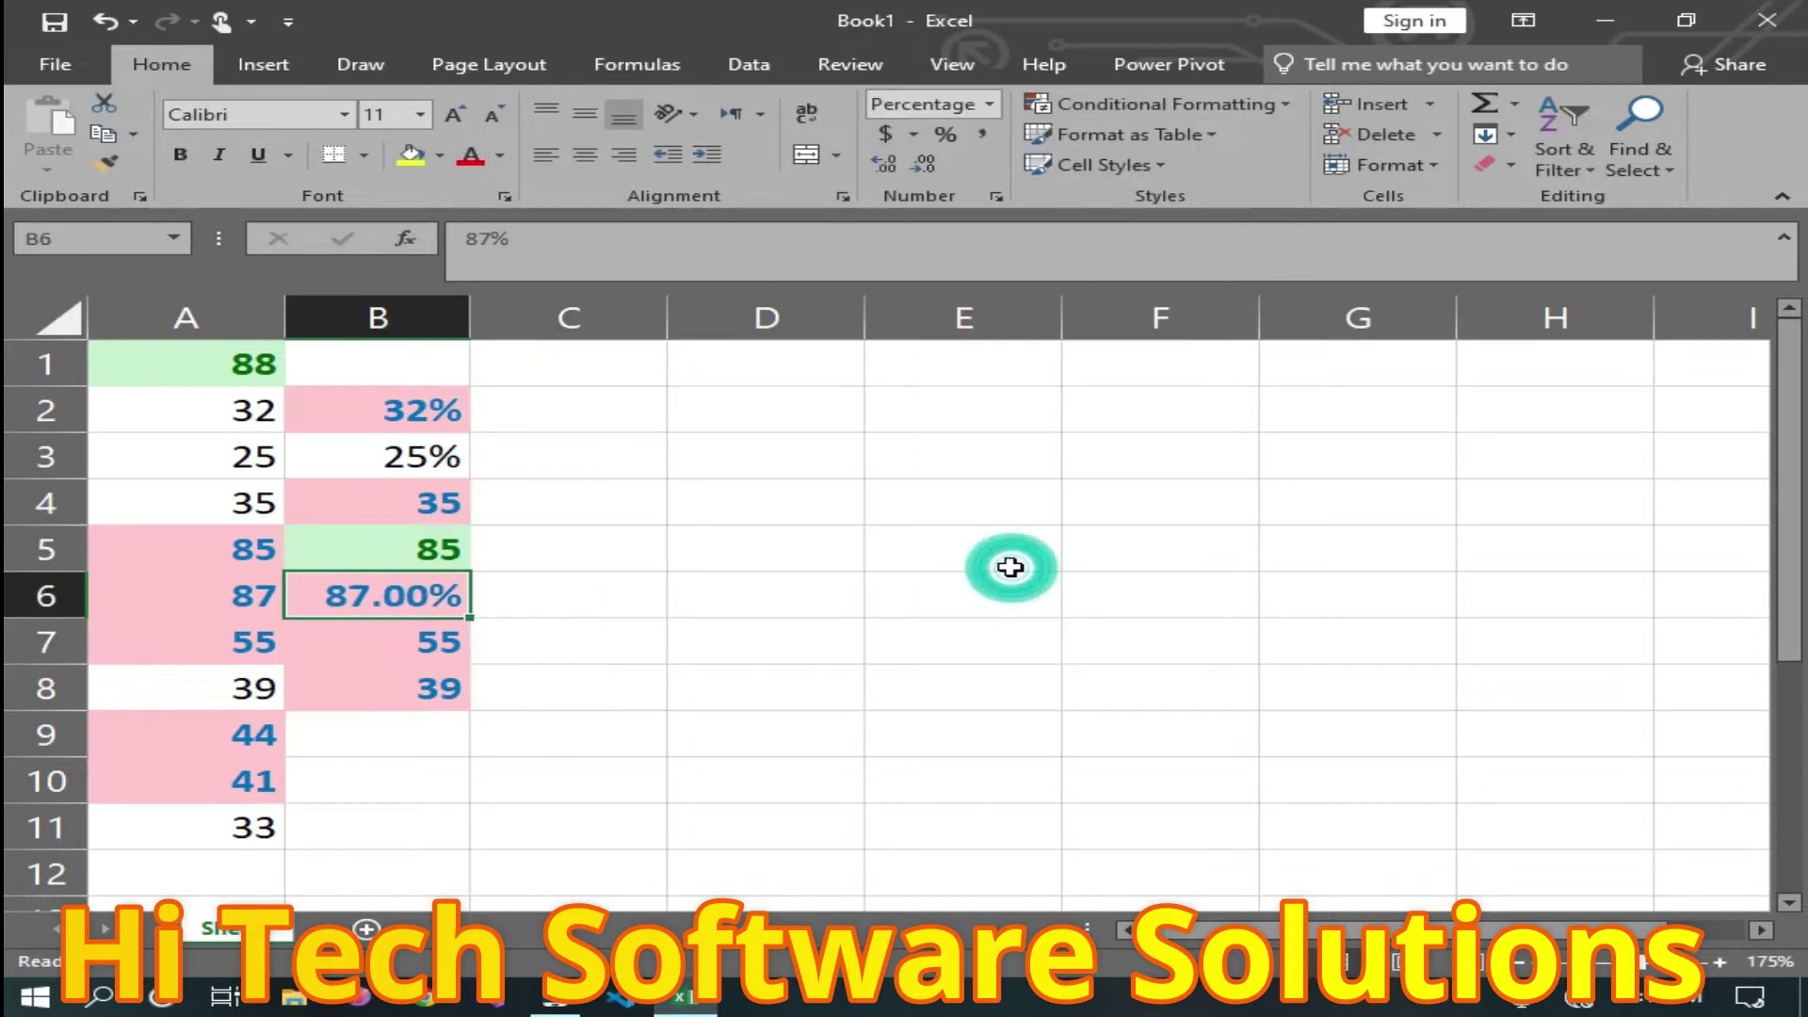
double_click(419, 599)
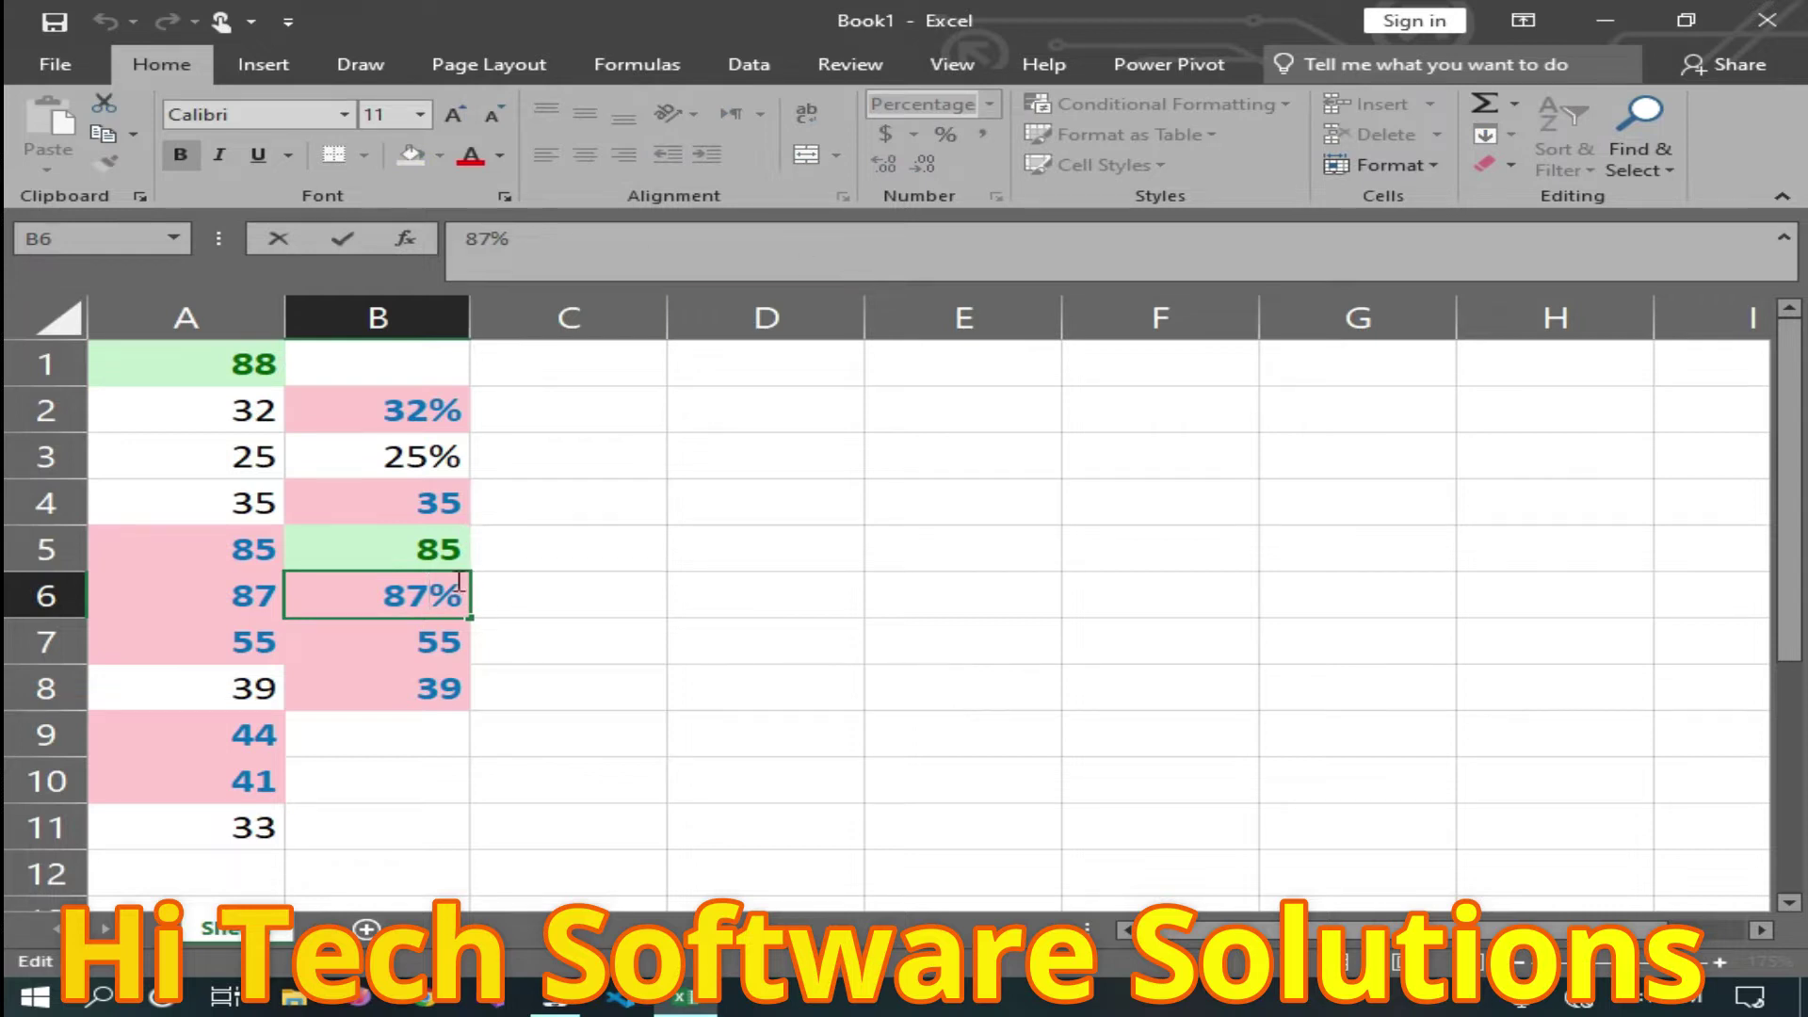
type("00")
key("ctrl+Return")
double_click(455, 592)
key("BackSpace")
key("BackSpace")
key("BackSpace")
key("ctrl+Return")
left_click(989, 103)
left_click(979, 148)
left_click(716, 697)
left_click(439, 602)
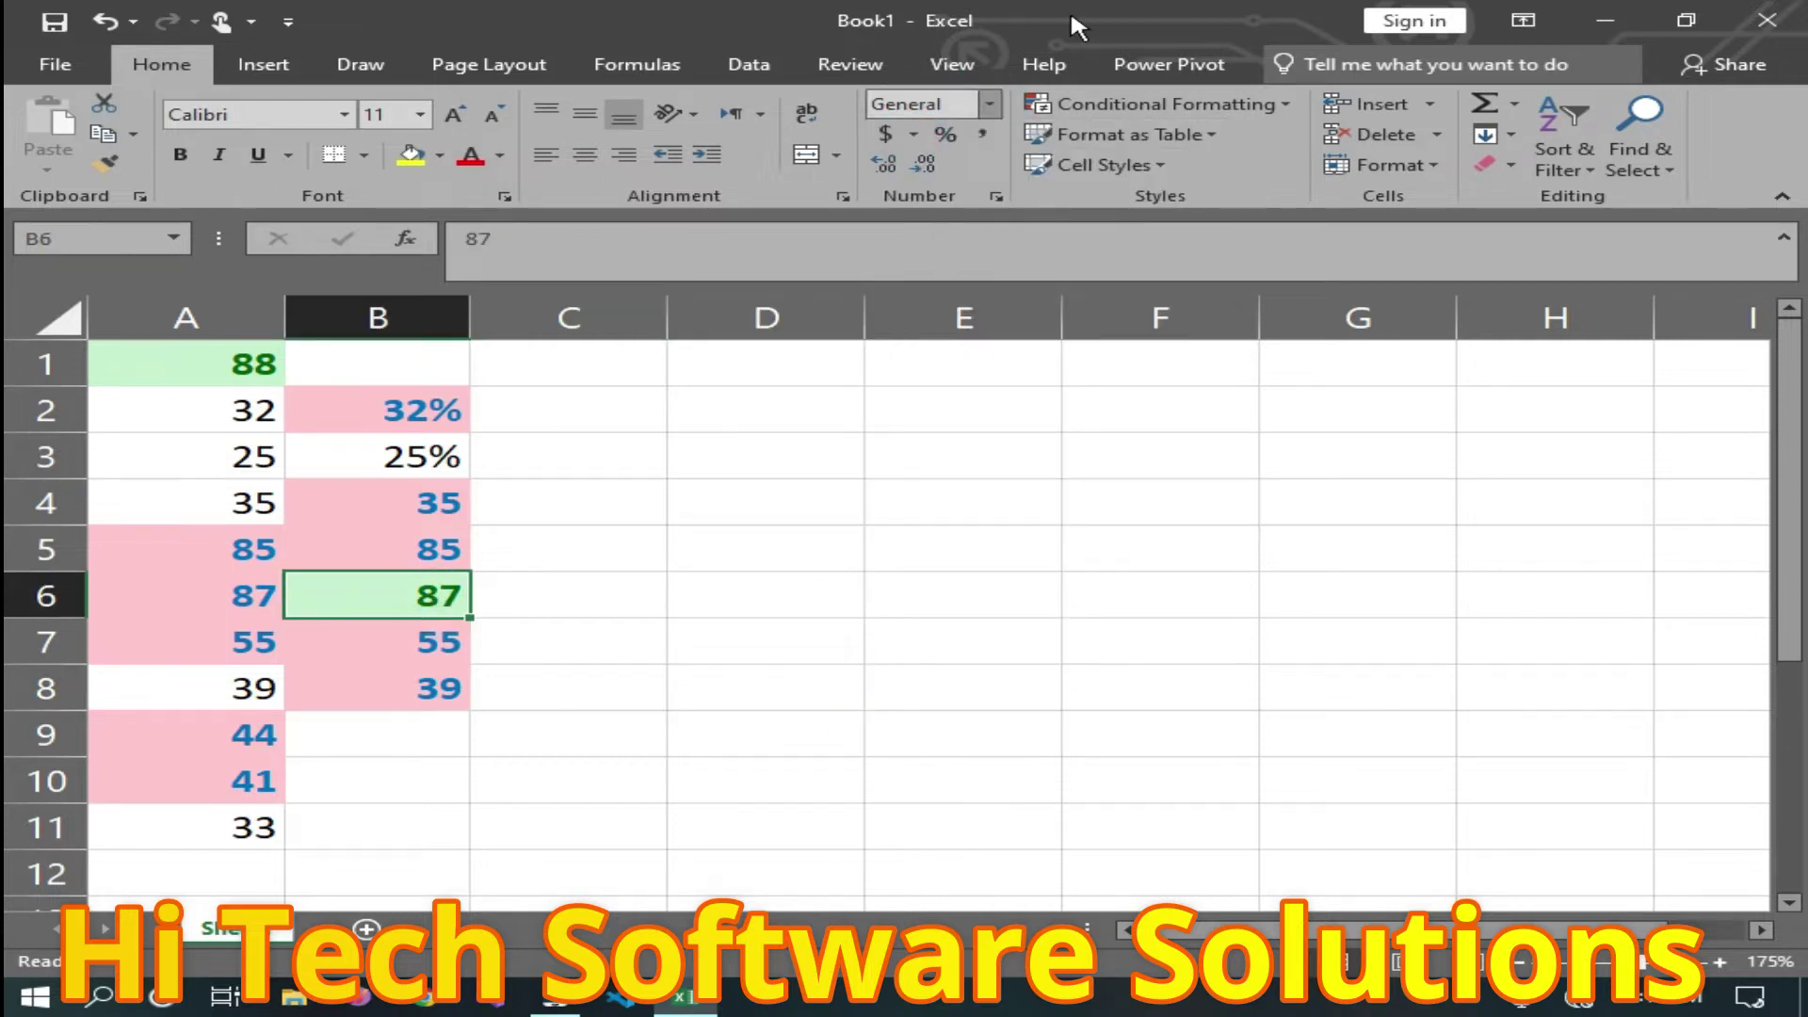
Reapply Percentage format to B6 and autofit column B to display 8700.00%.
left_click(948, 134)
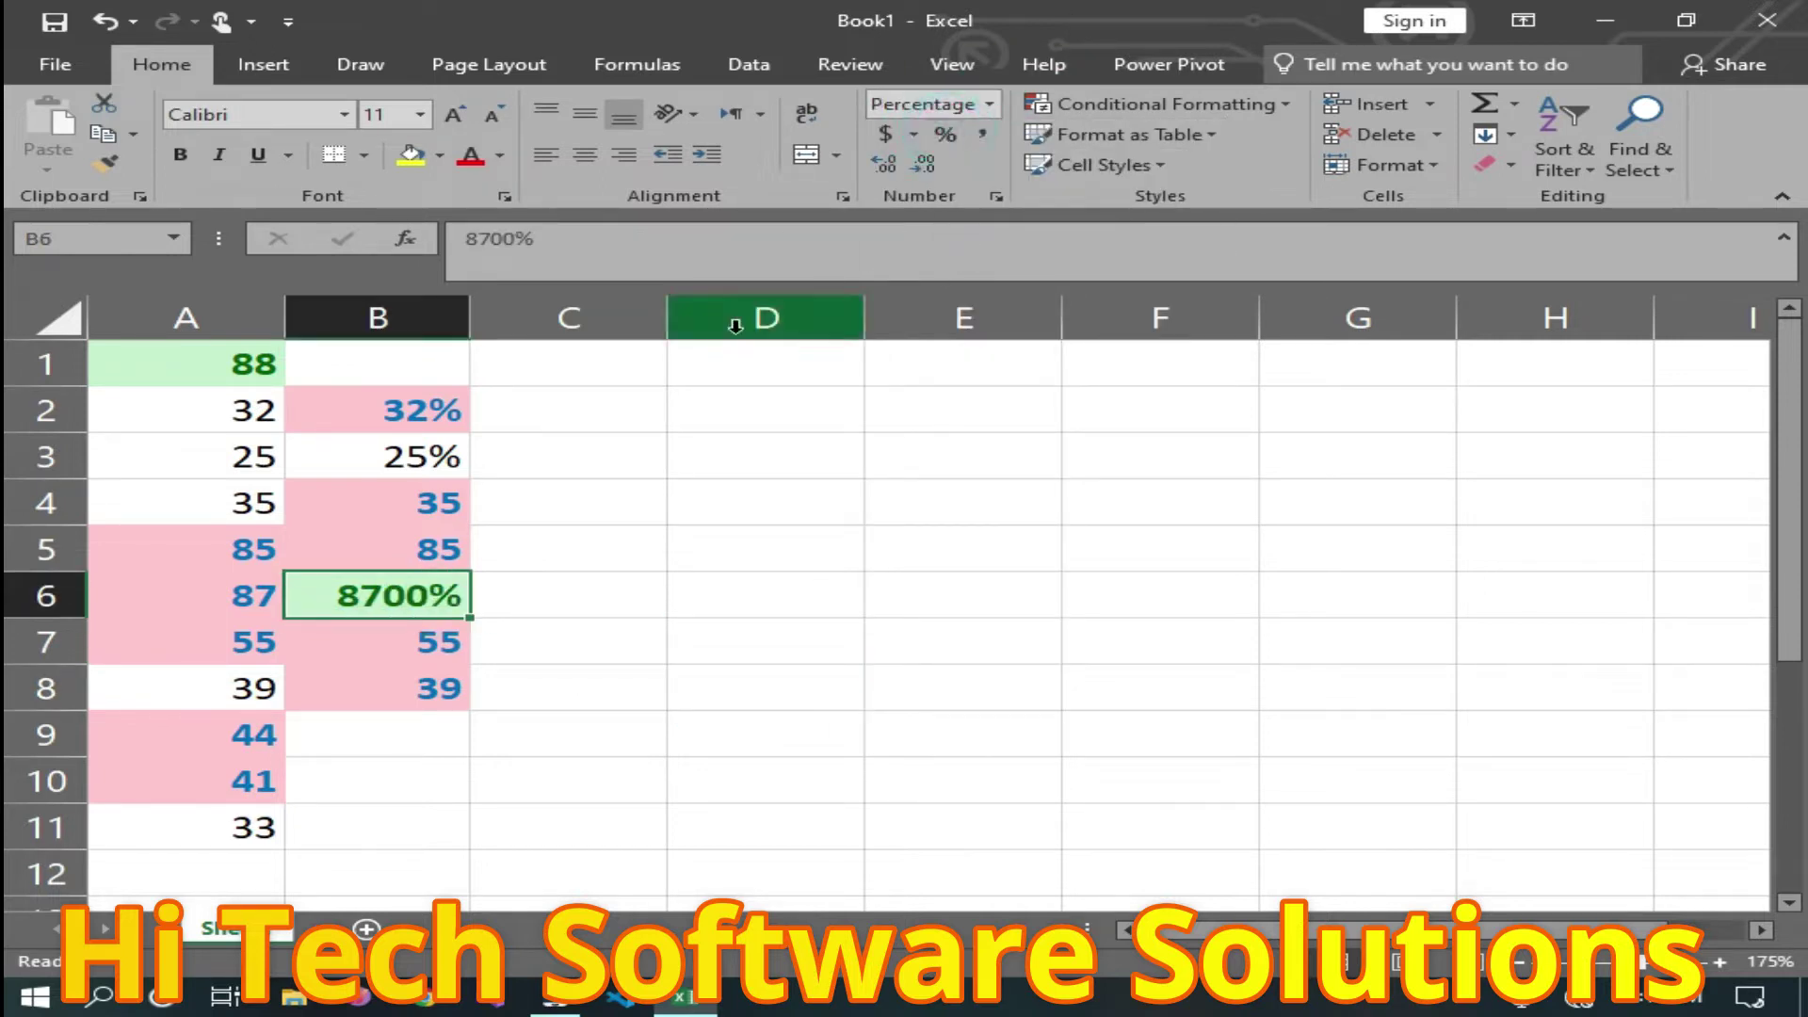
key("ctrl+z")
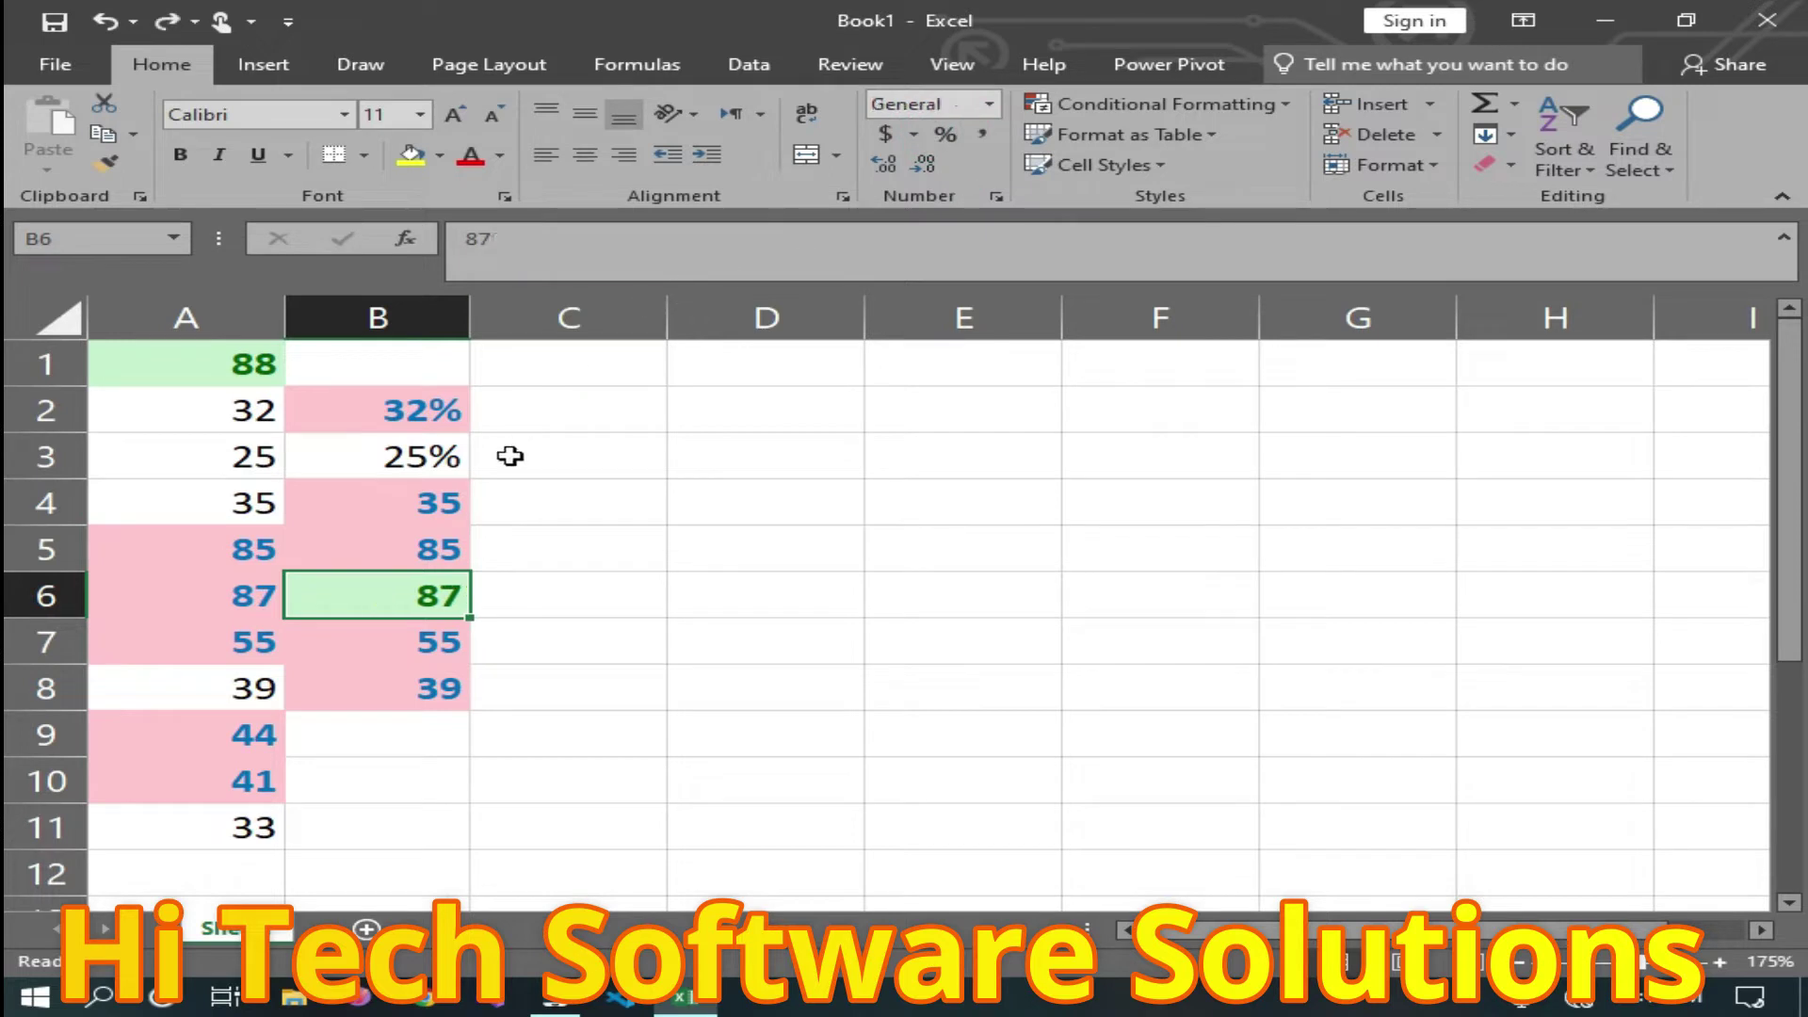
left_click(989, 104)
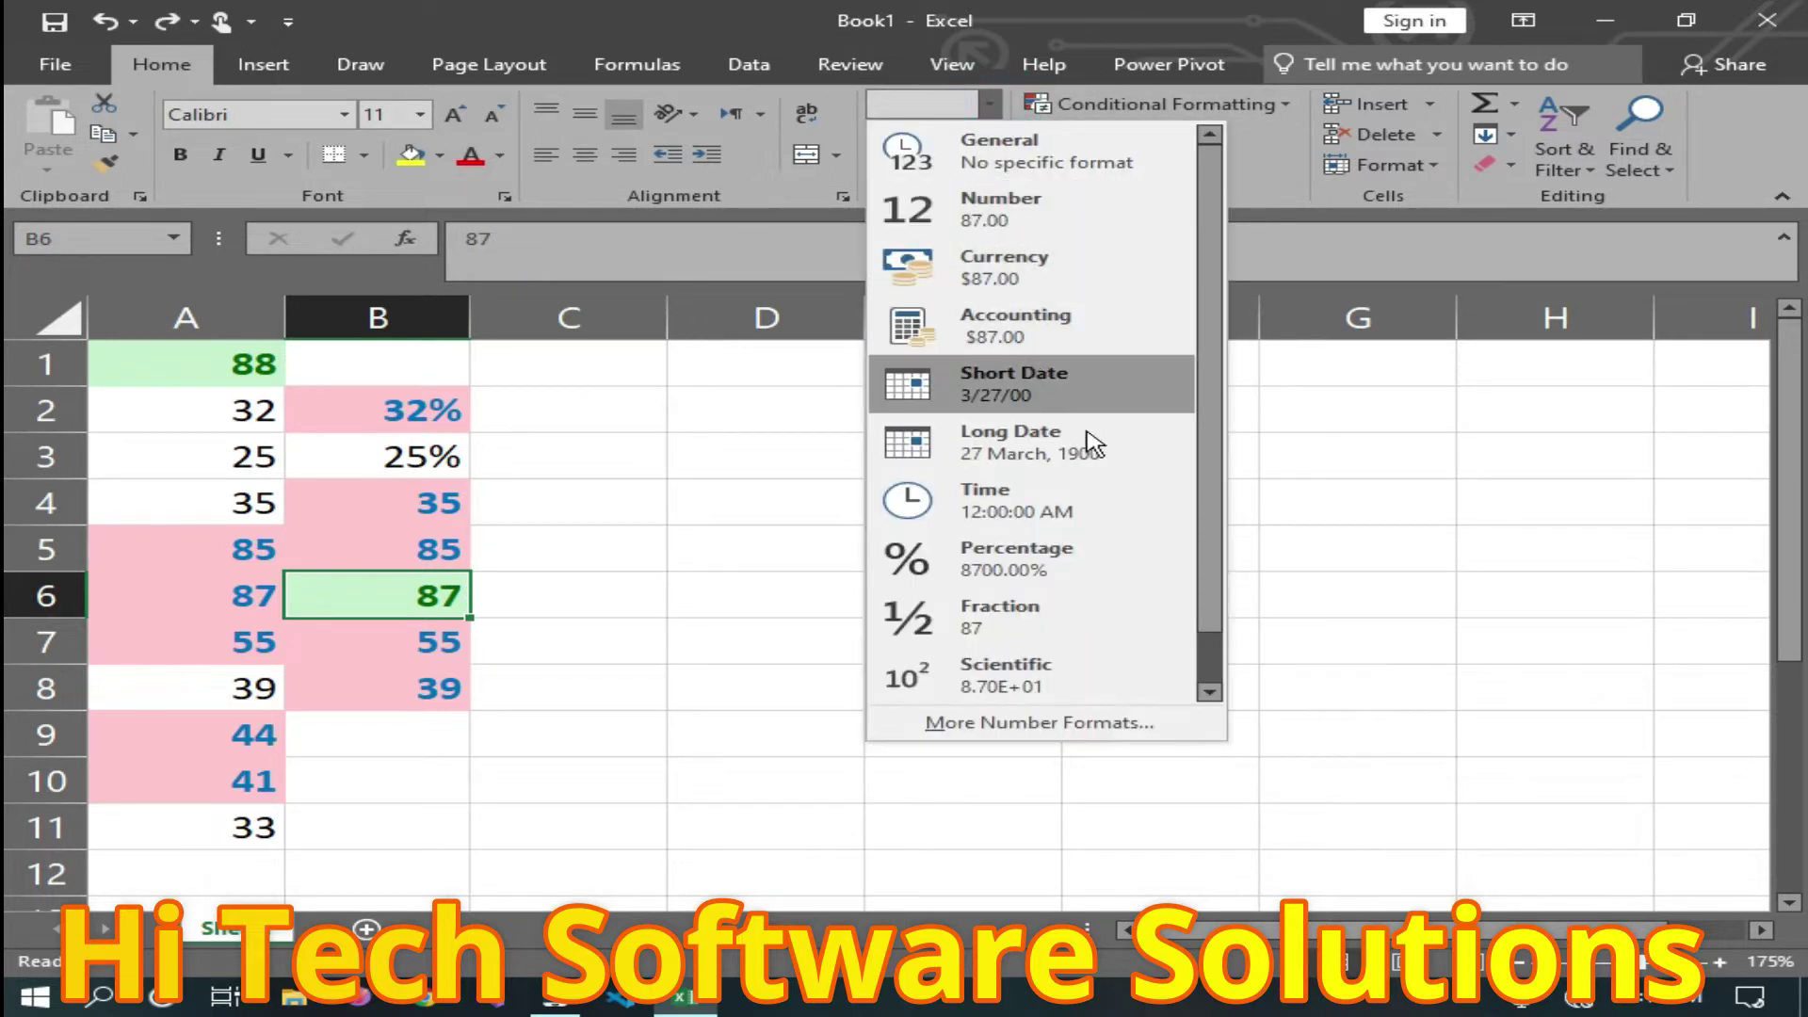
left_click(1018, 612)
key("ctrl+y")
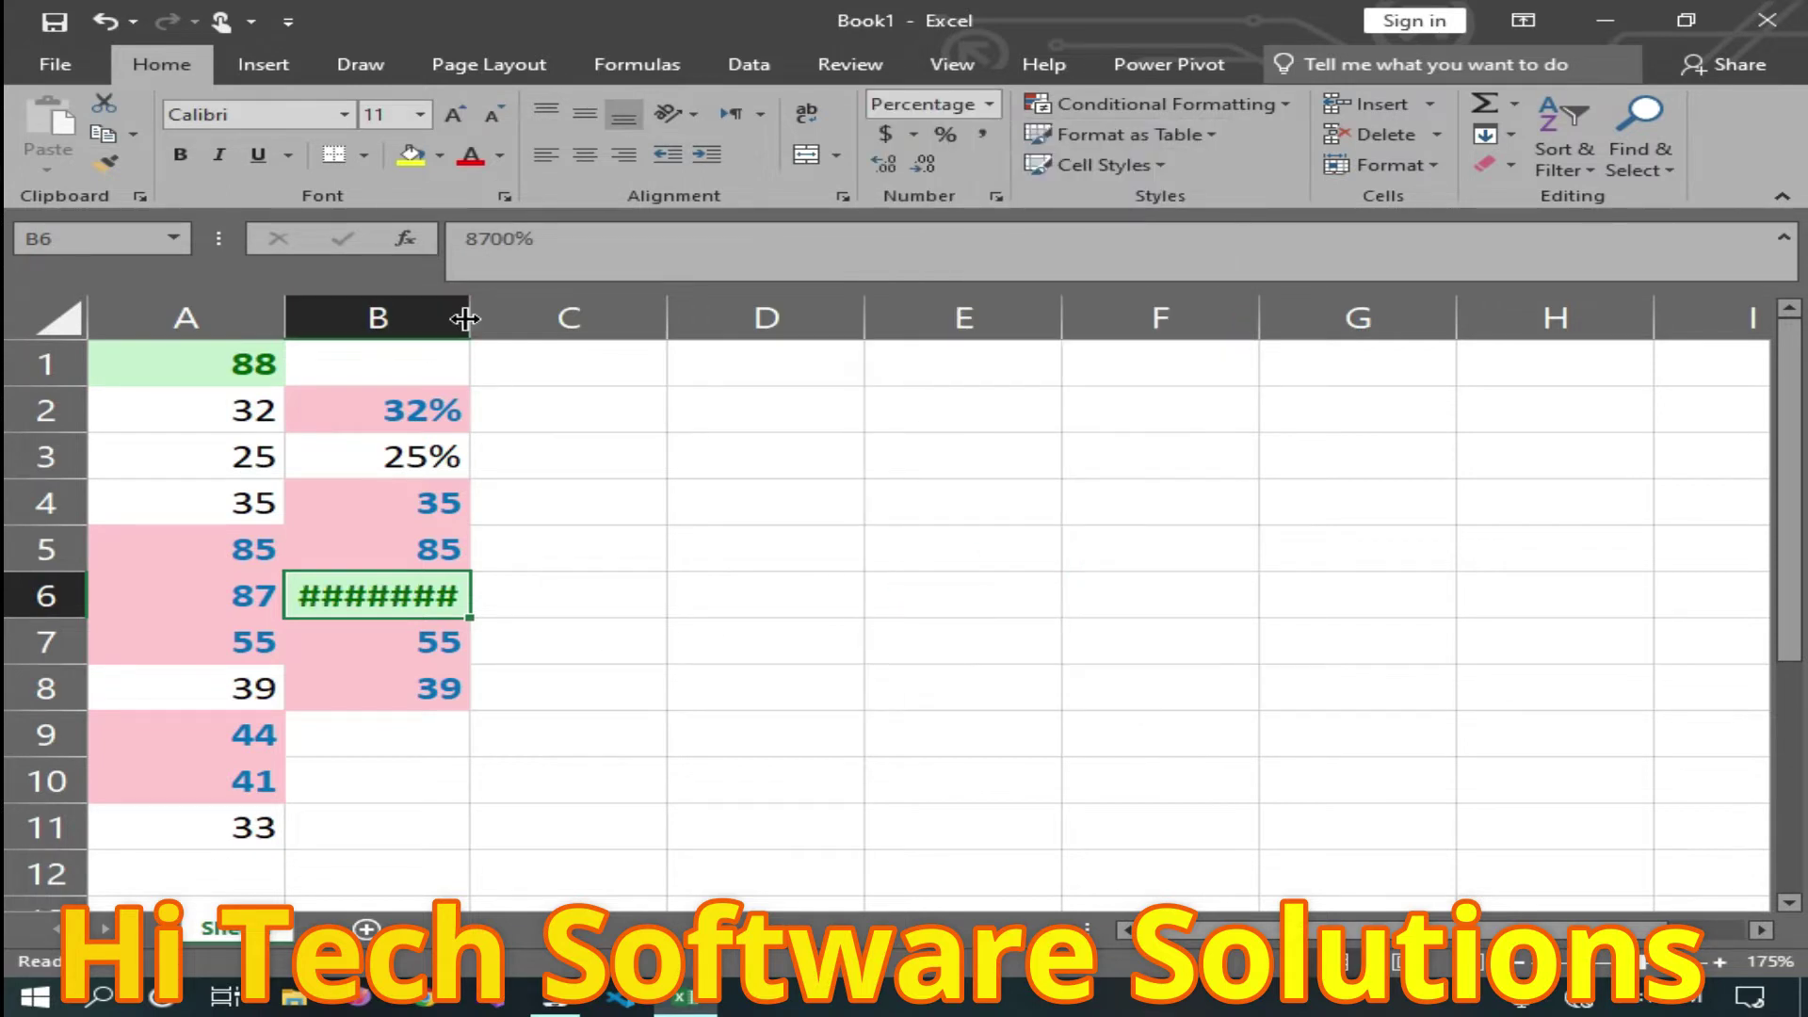
double_click(470, 317)
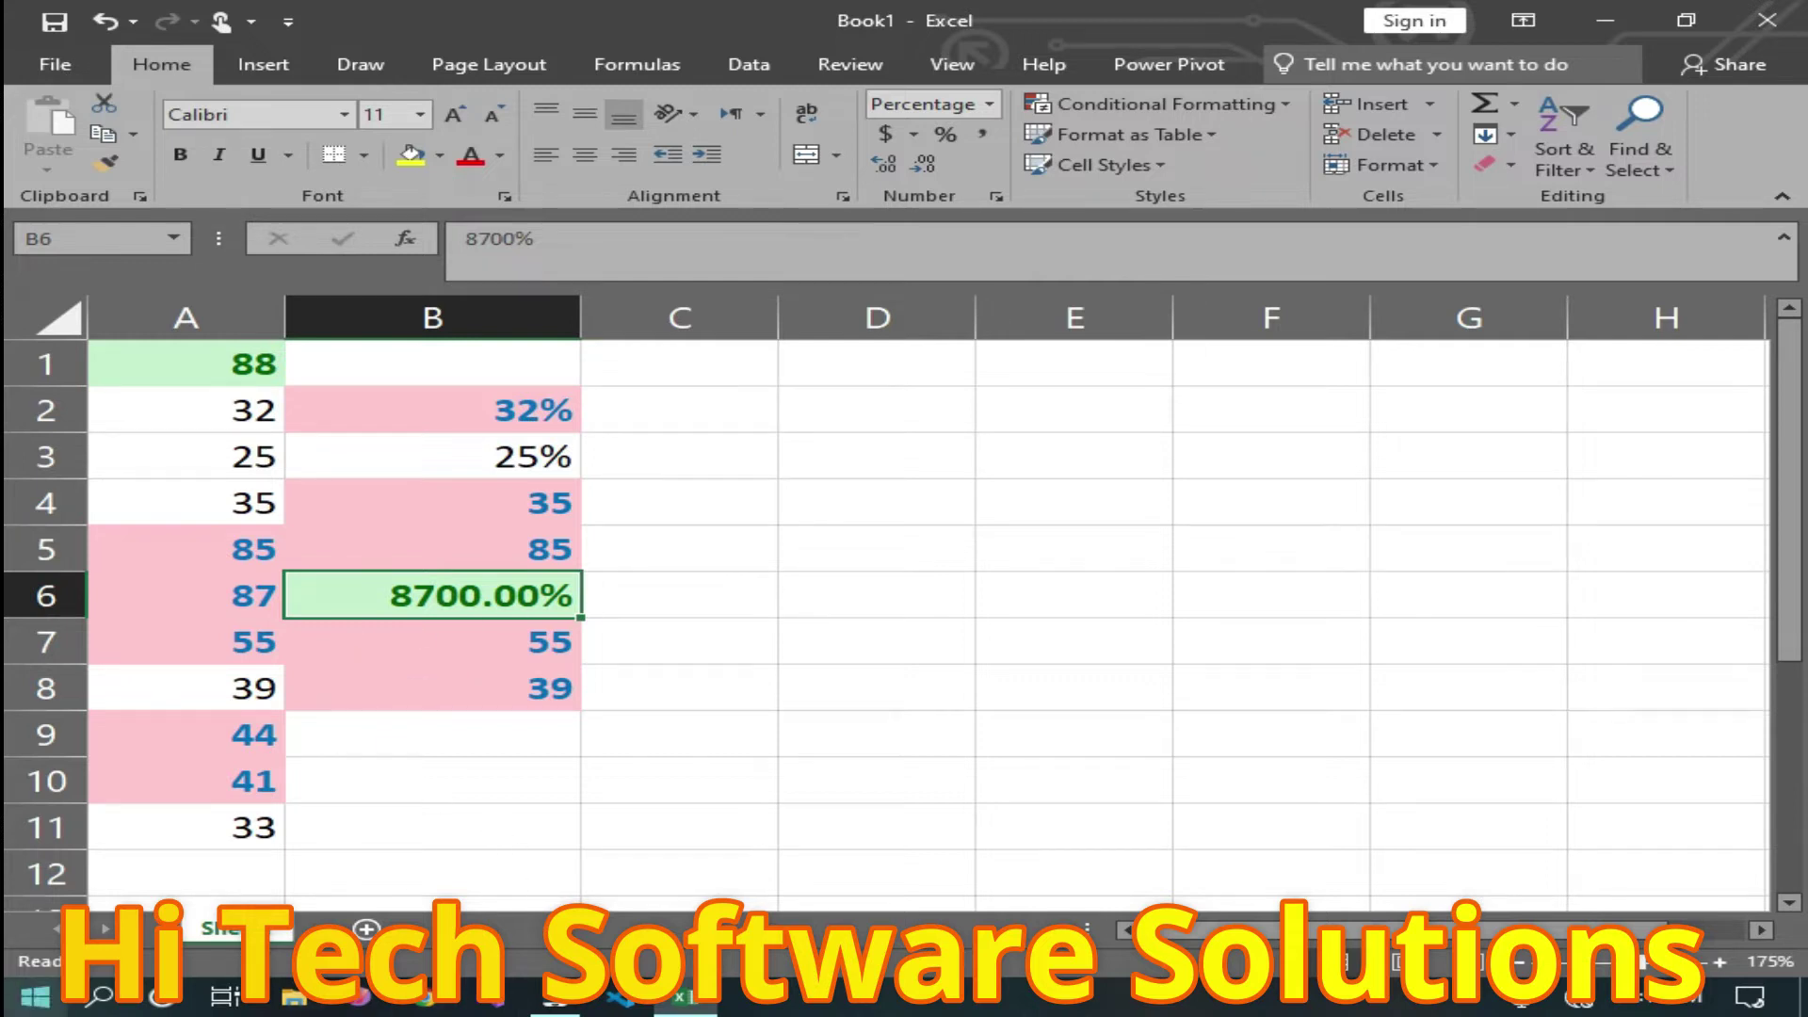
left_click(35, 996)
Launch Calculator and work out a first division of 87 by 100.
type("cal")
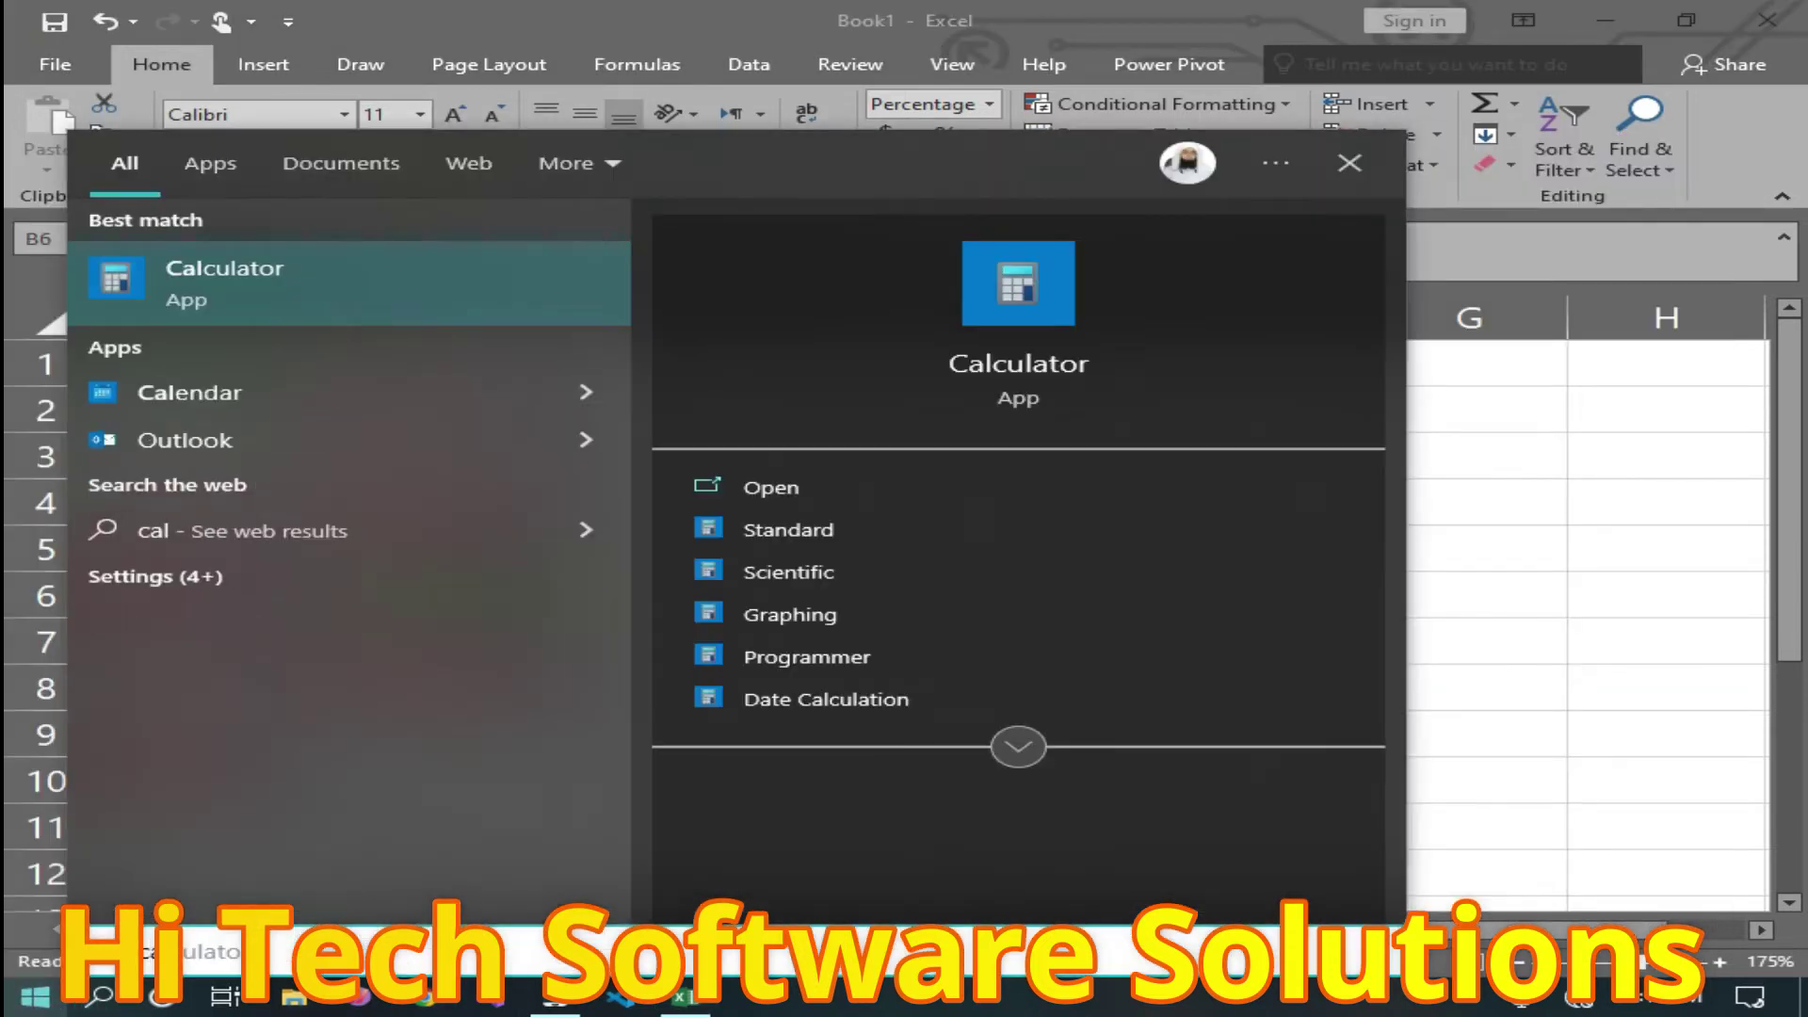
key("Return")
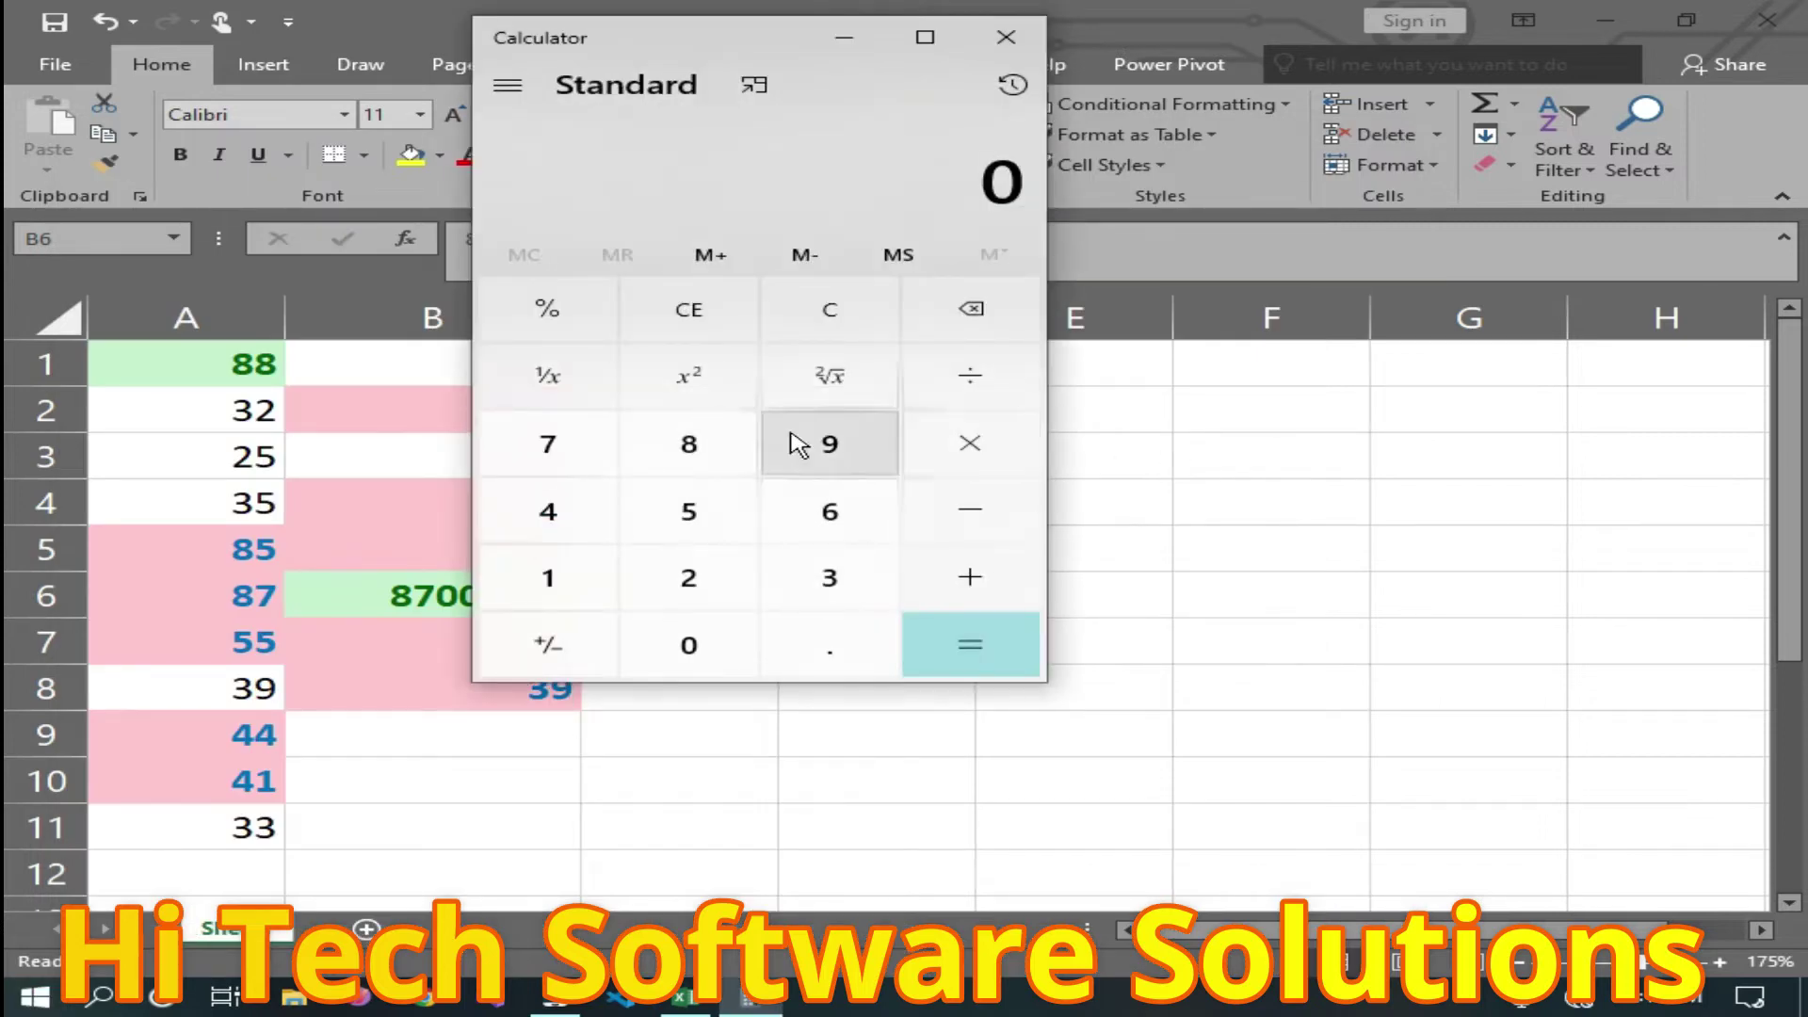
left_click(689, 443)
left_click(537, 449)
left_click(975, 395)
left_click(593, 584)
double_click(686, 646)
left_click(689, 646)
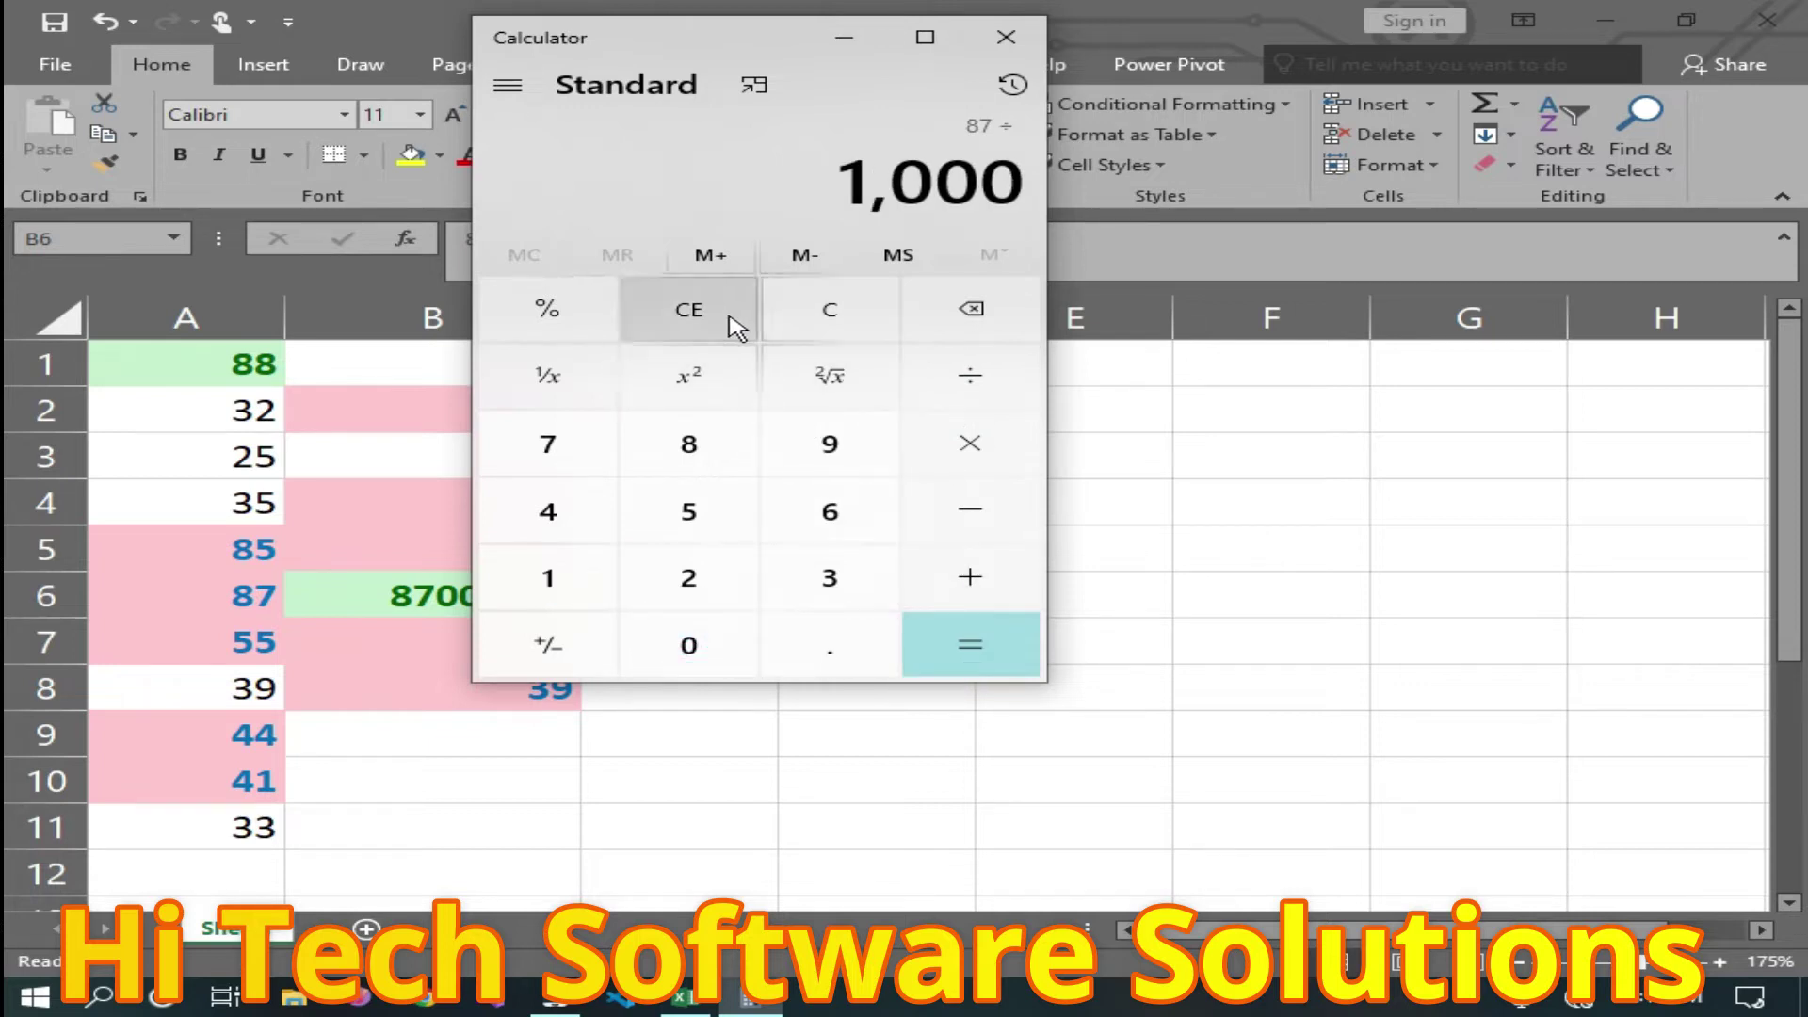
double_click(975, 310)
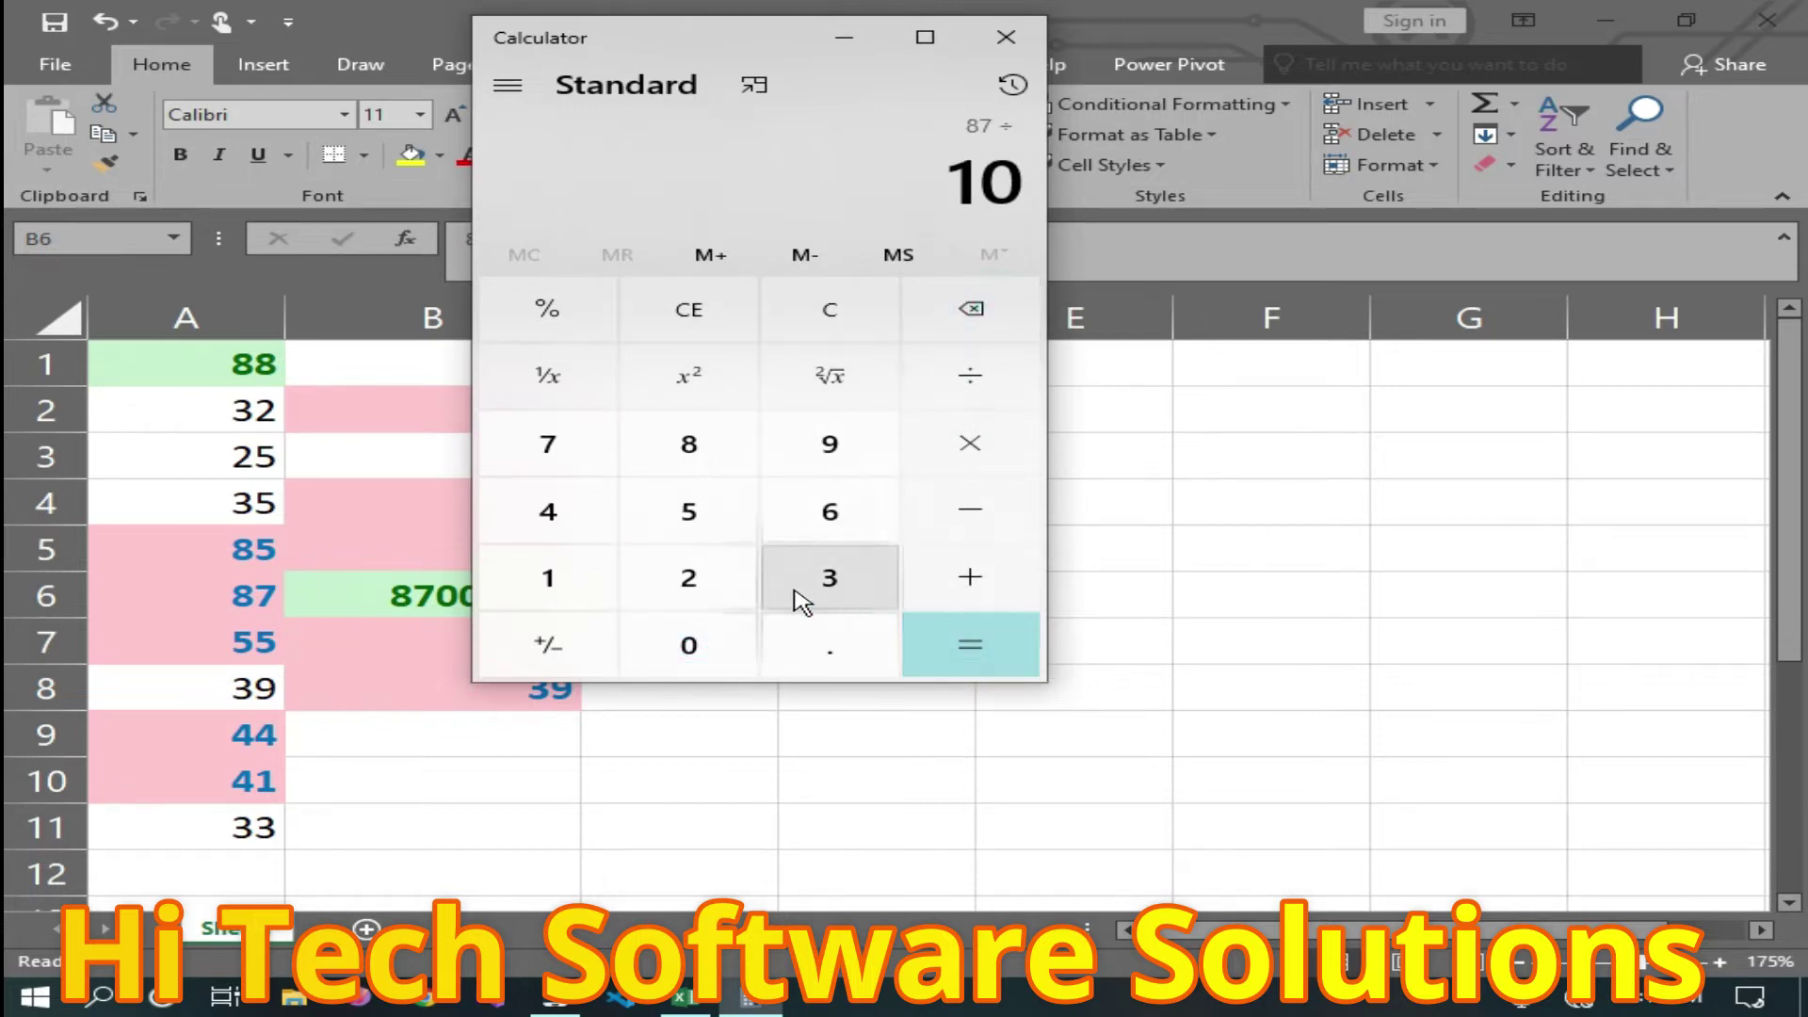
left_click(688, 645)
left_click(948, 655)
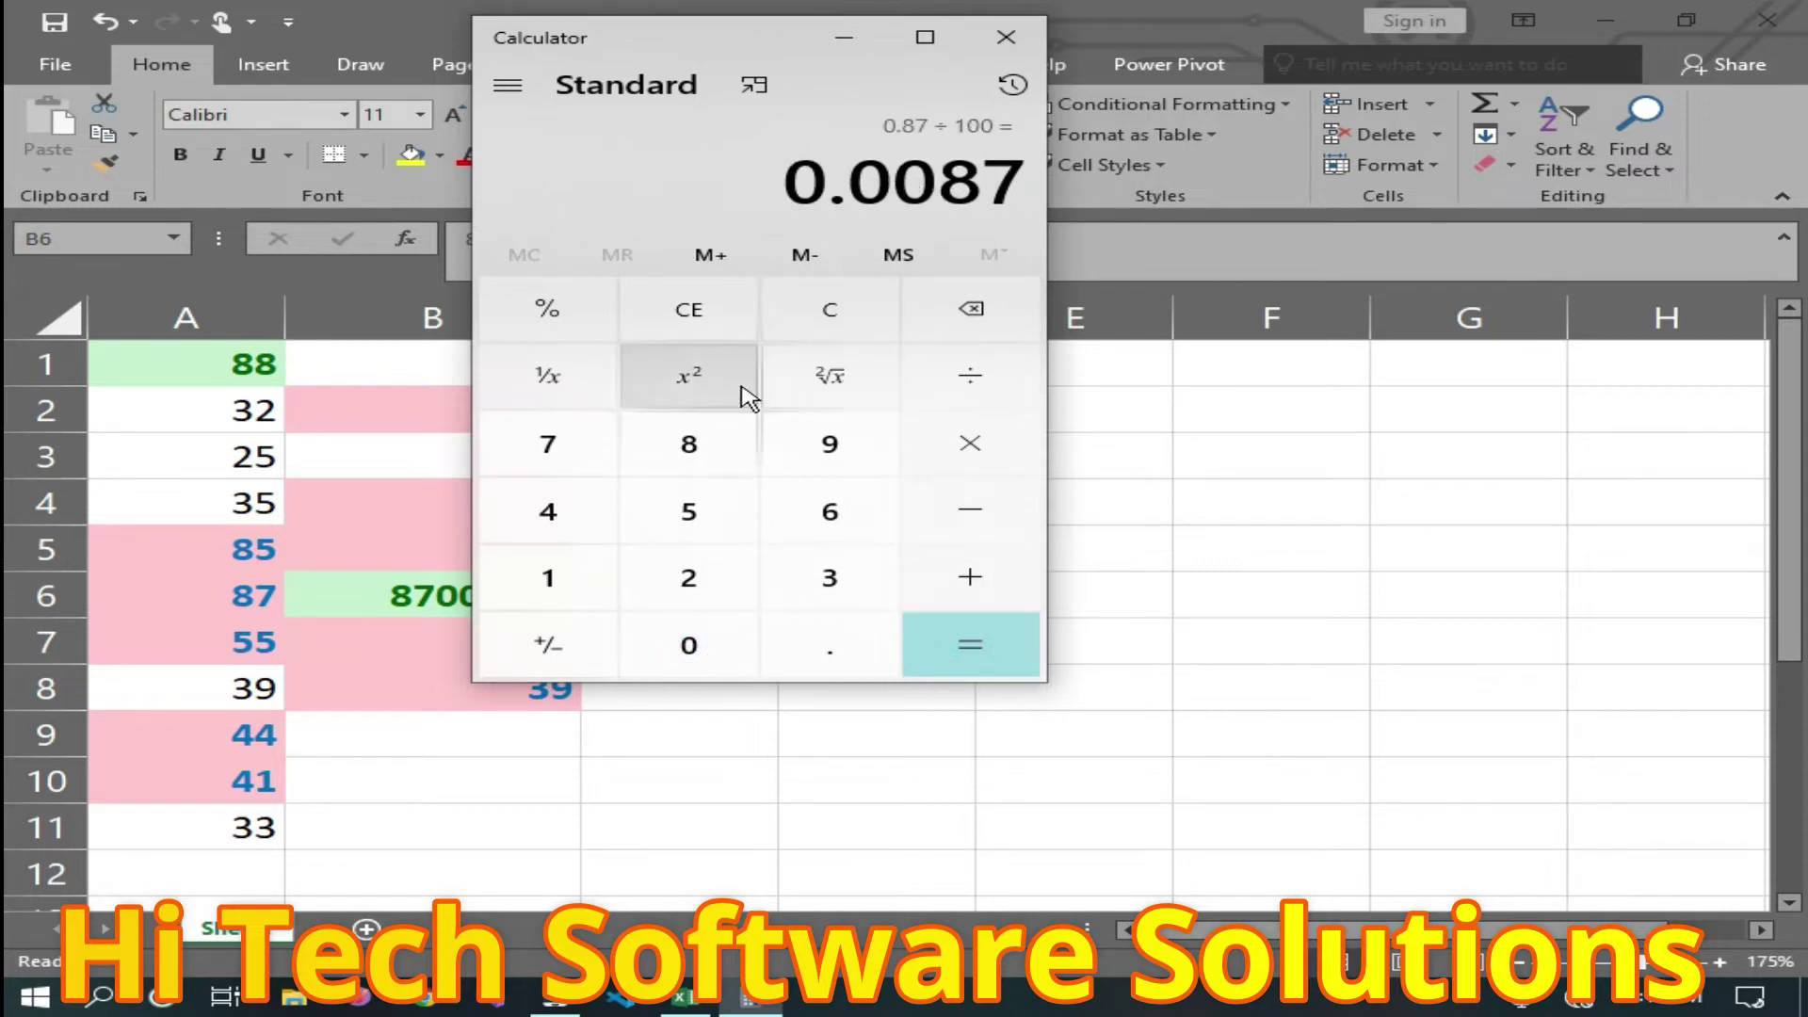
Clear the entry and turn 87 into 0.87 with the percent key.
left_click(984, 452)
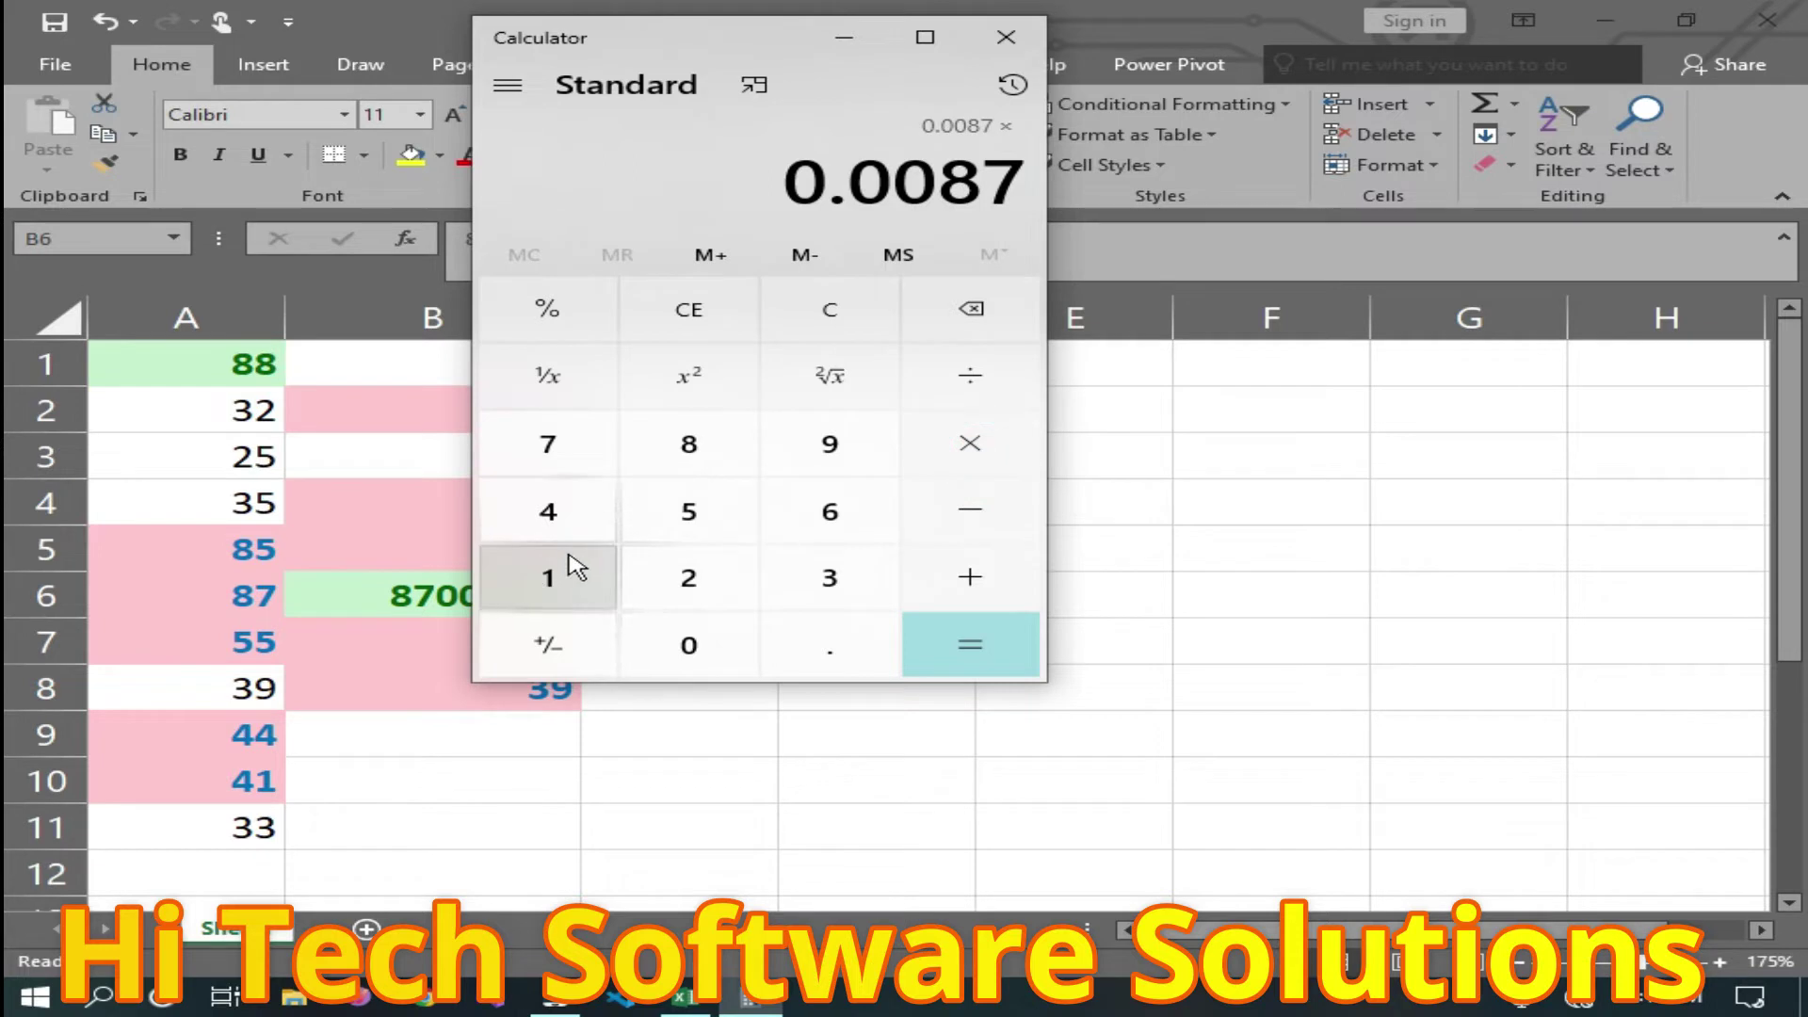
left_click(547, 577)
left_click(688, 645)
double_click(689, 645)
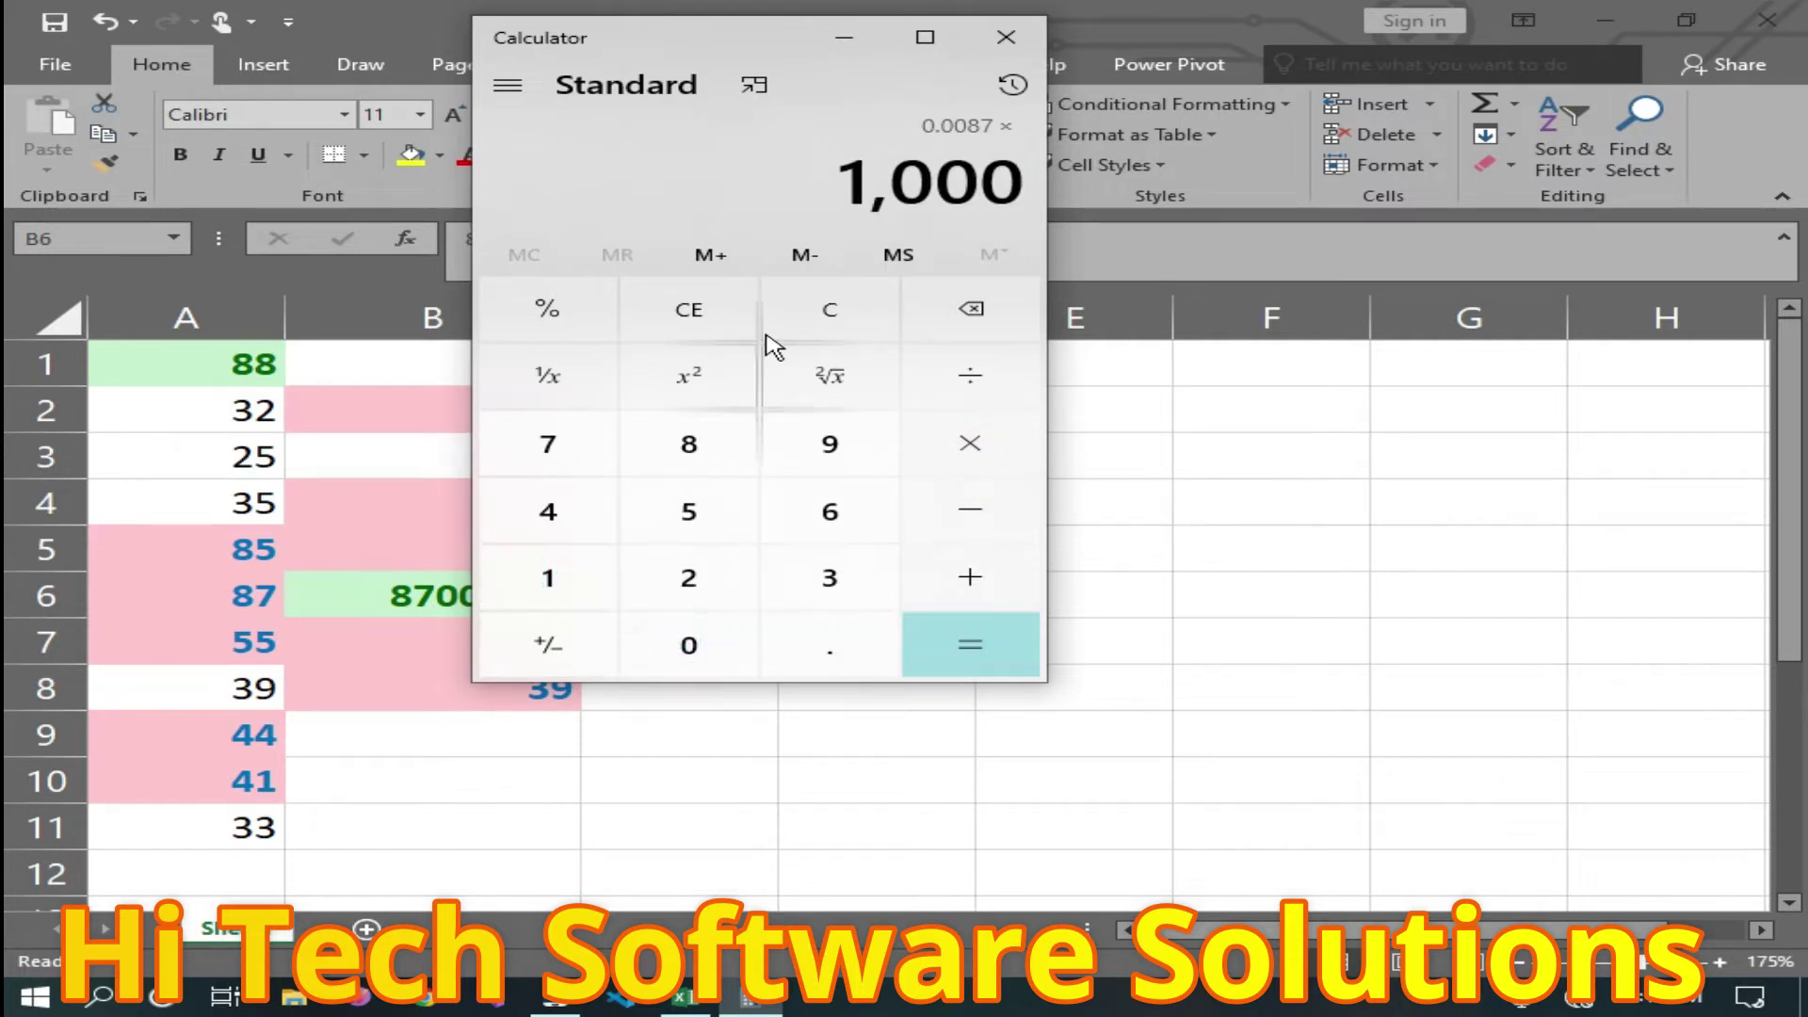
left_click(679, 309)
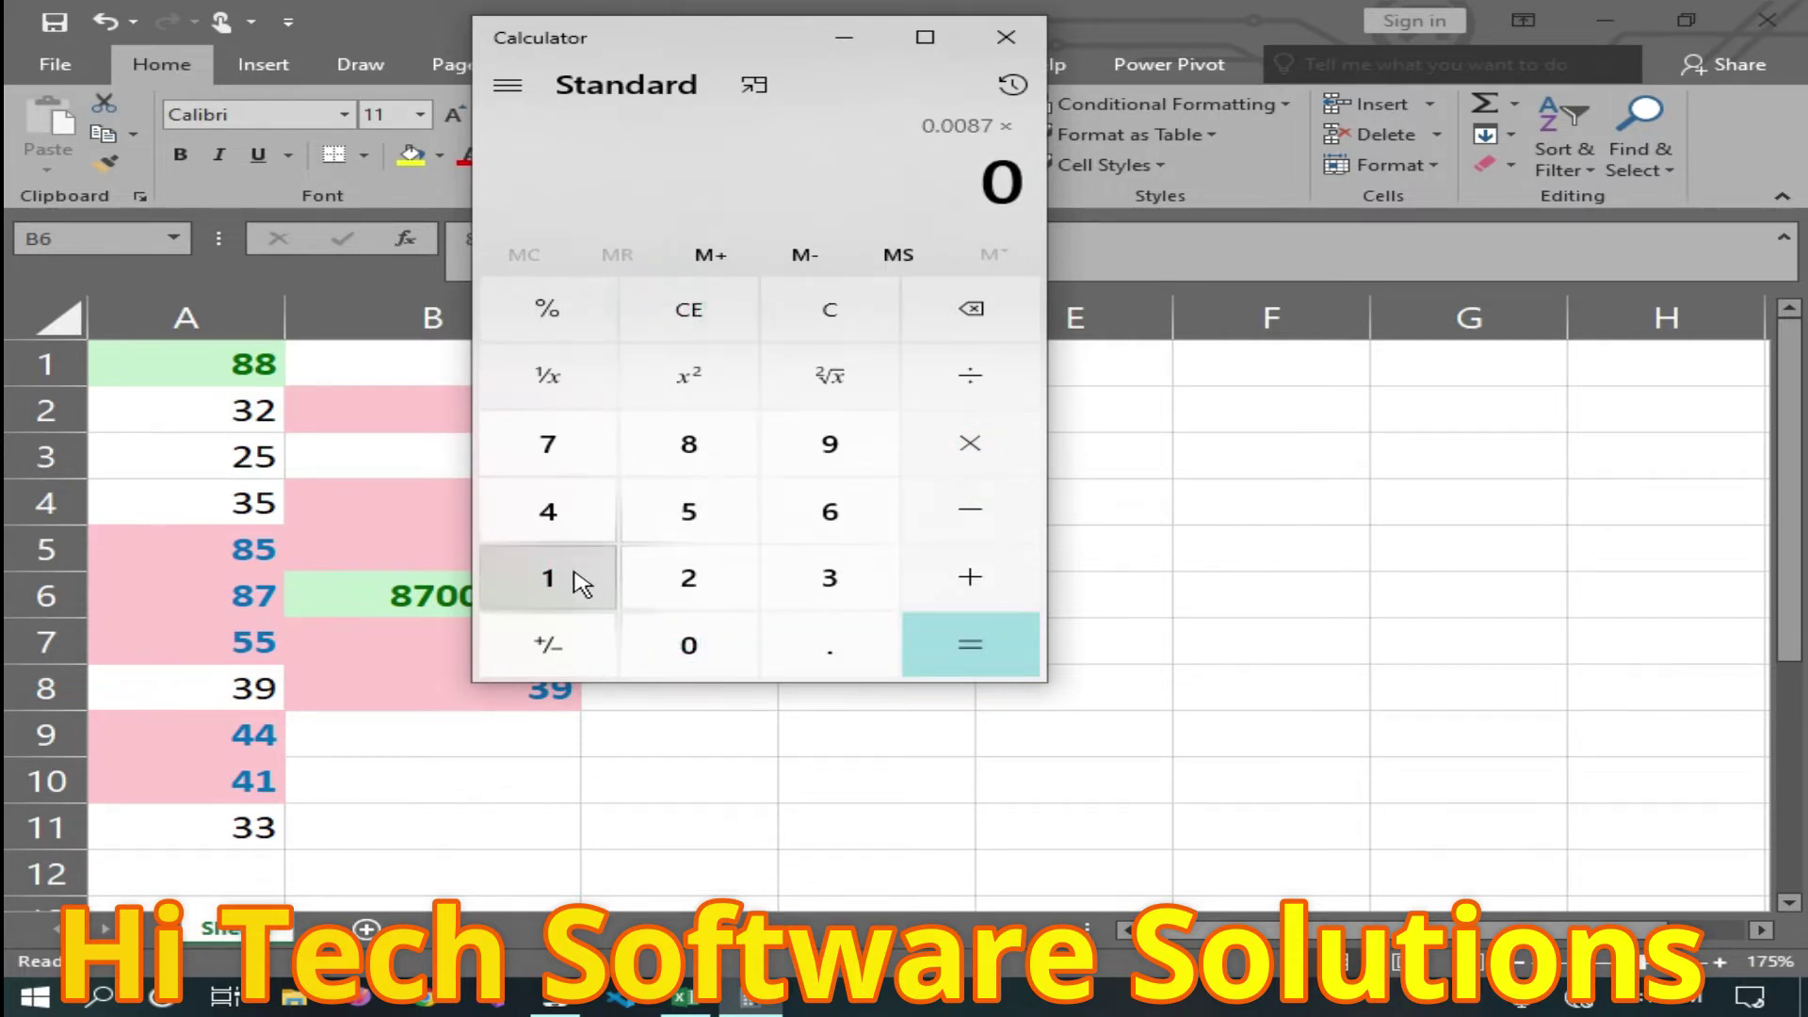
left_click(683, 470)
left_click(564, 452)
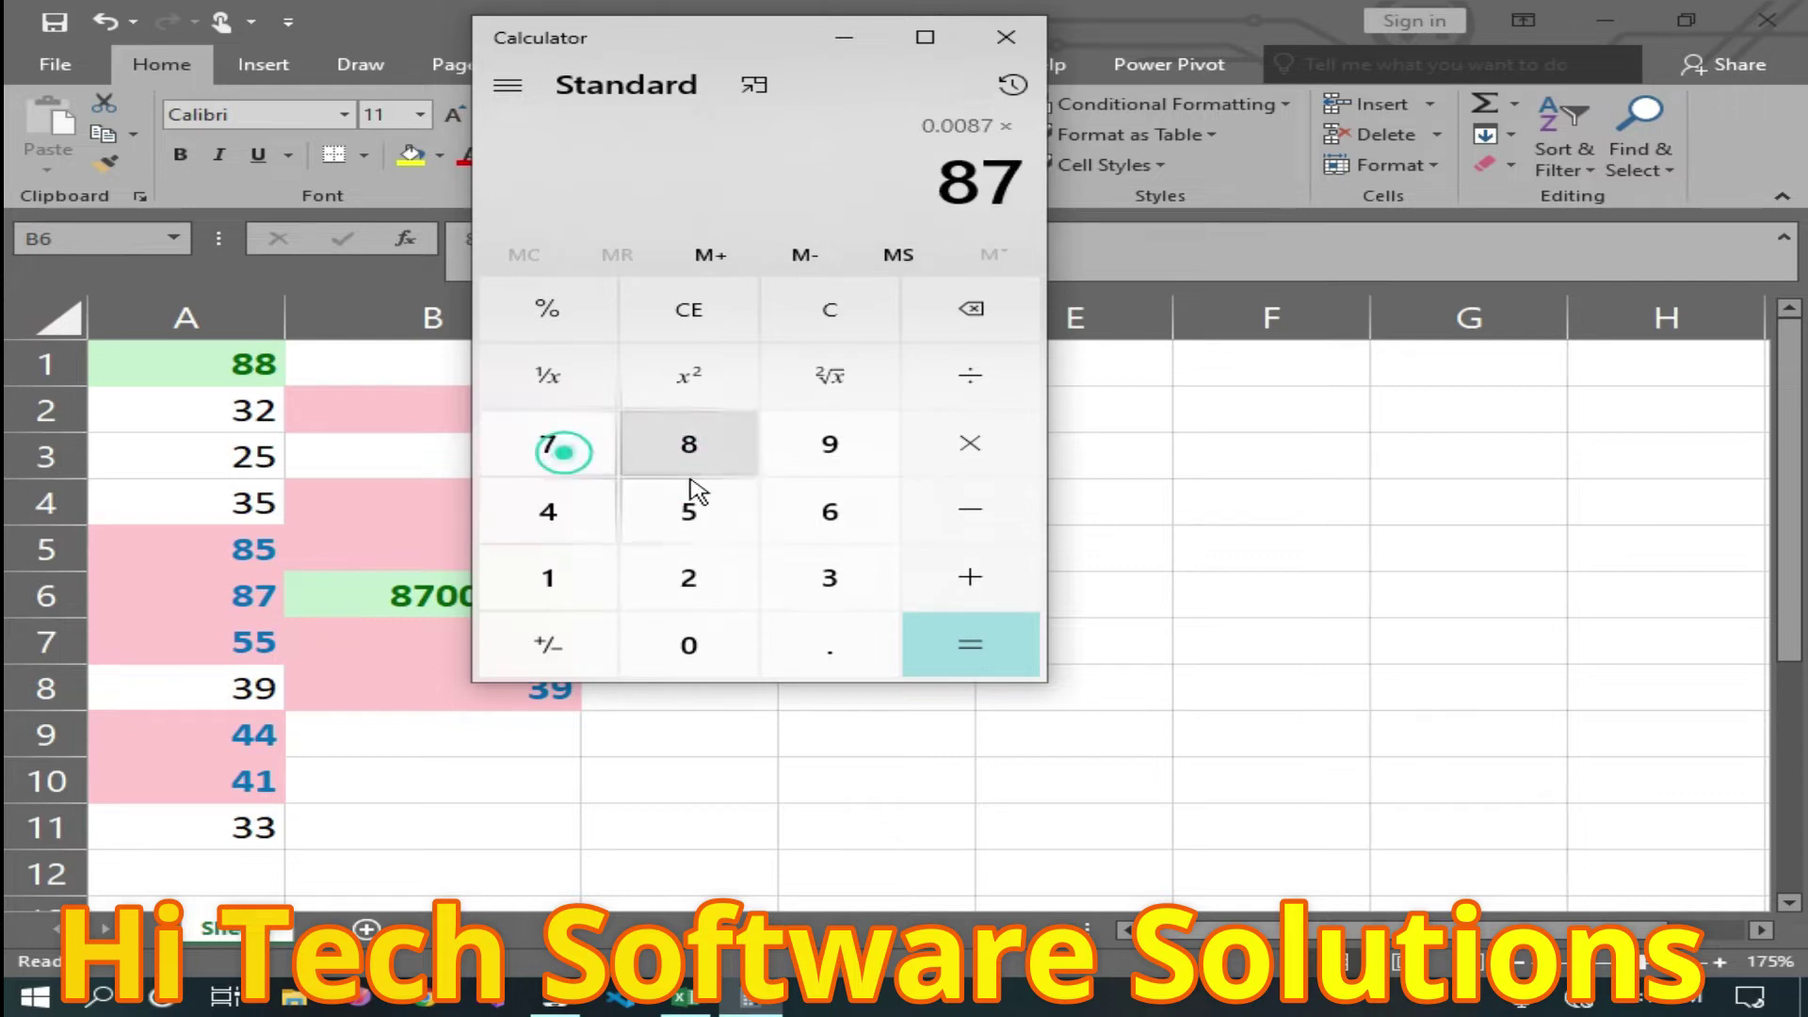
left_click(980, 382)
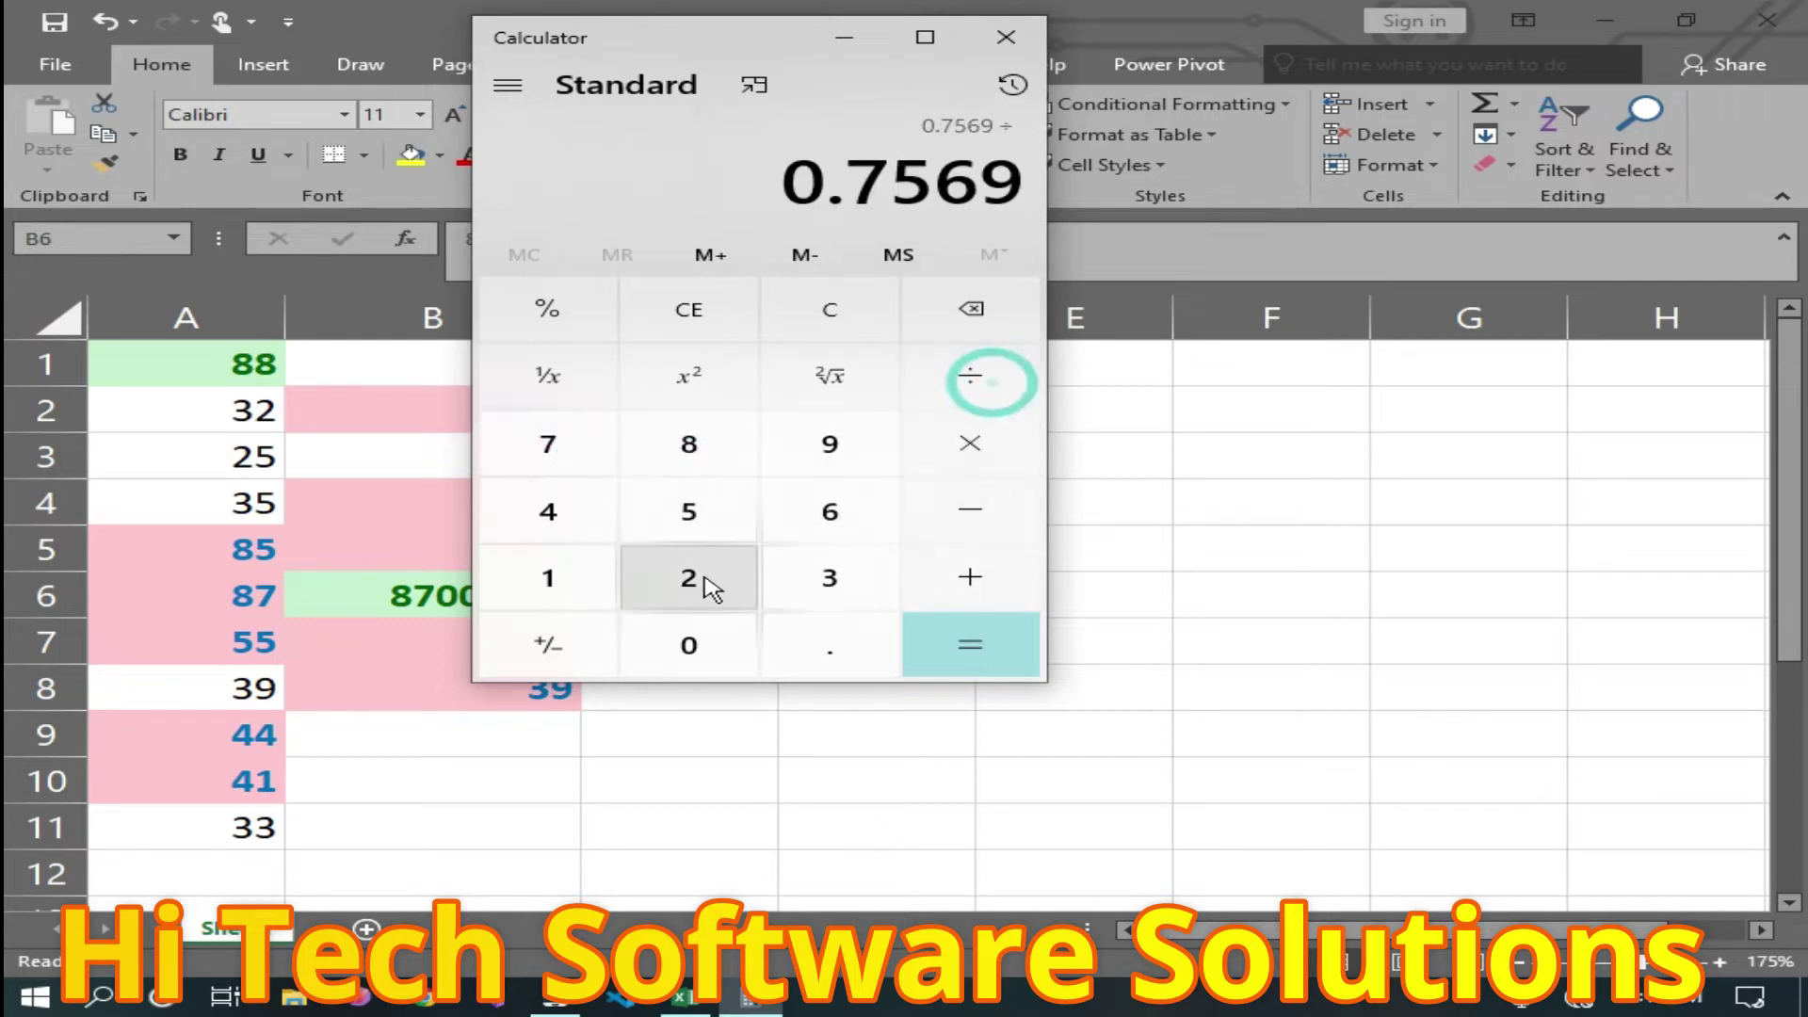
left_click(565, 311)
left_click(678, 316)
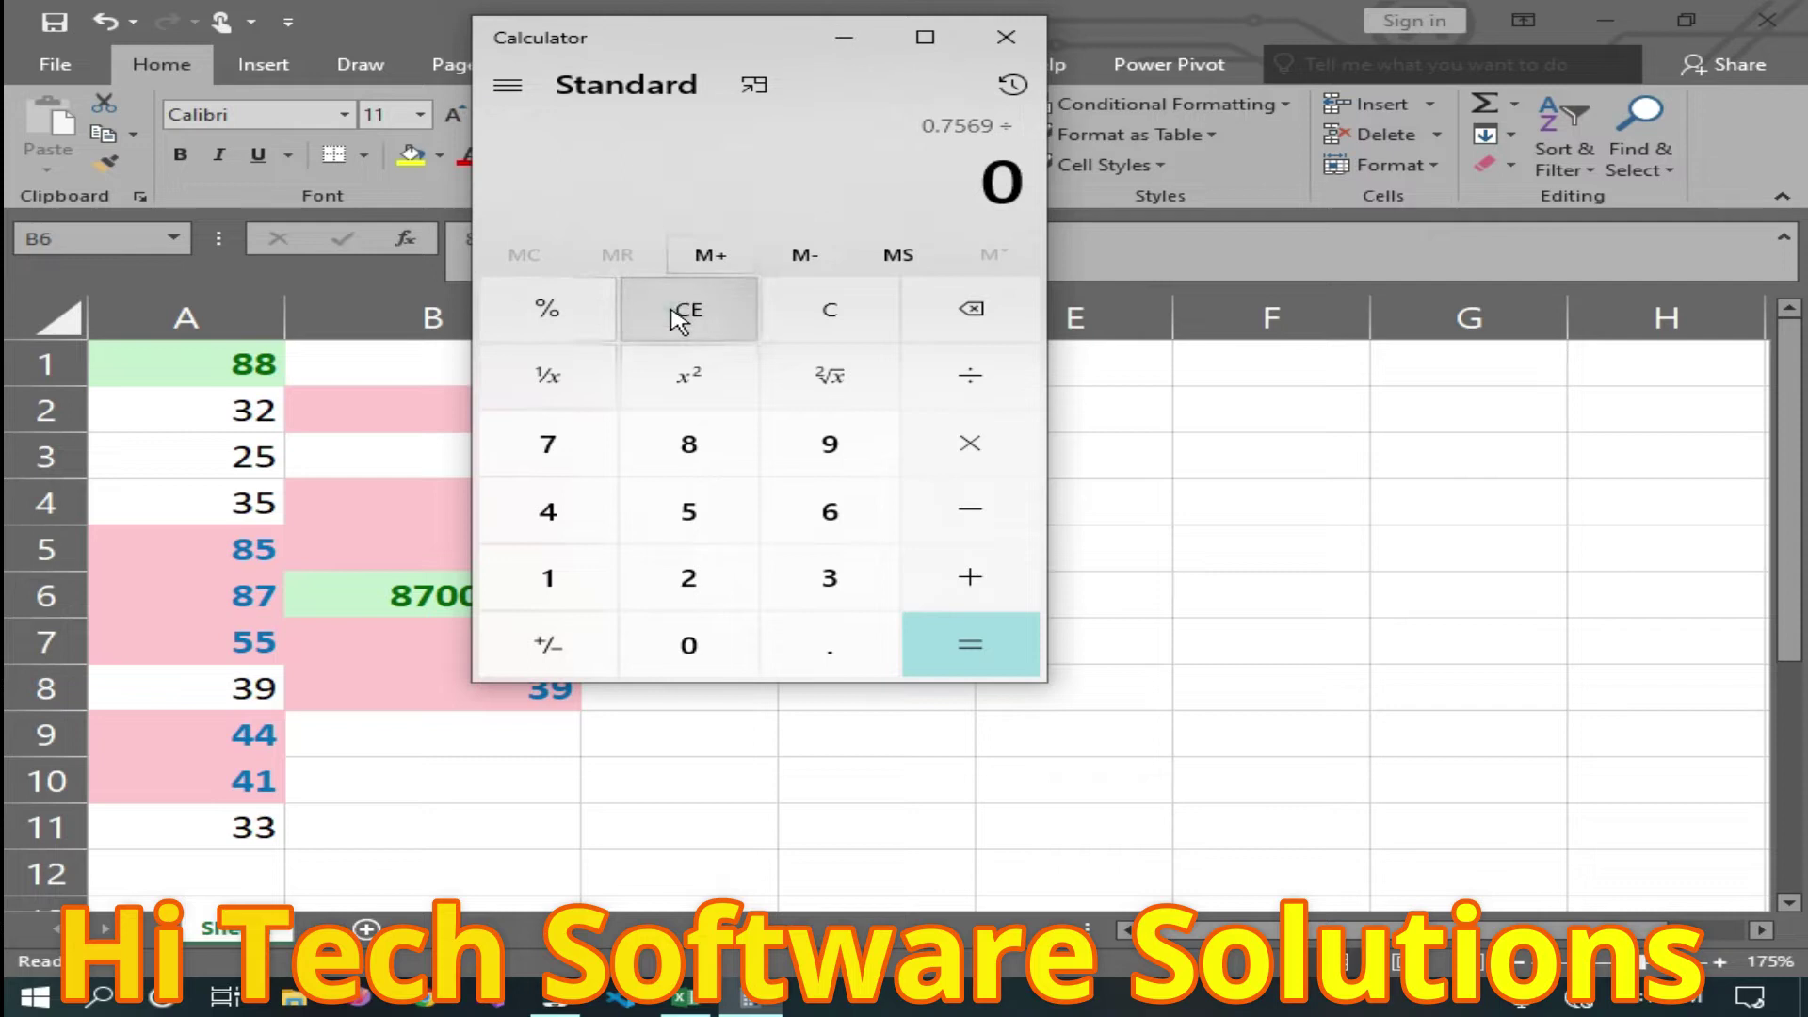
left_click(704, 462)
left_click(585, 452)
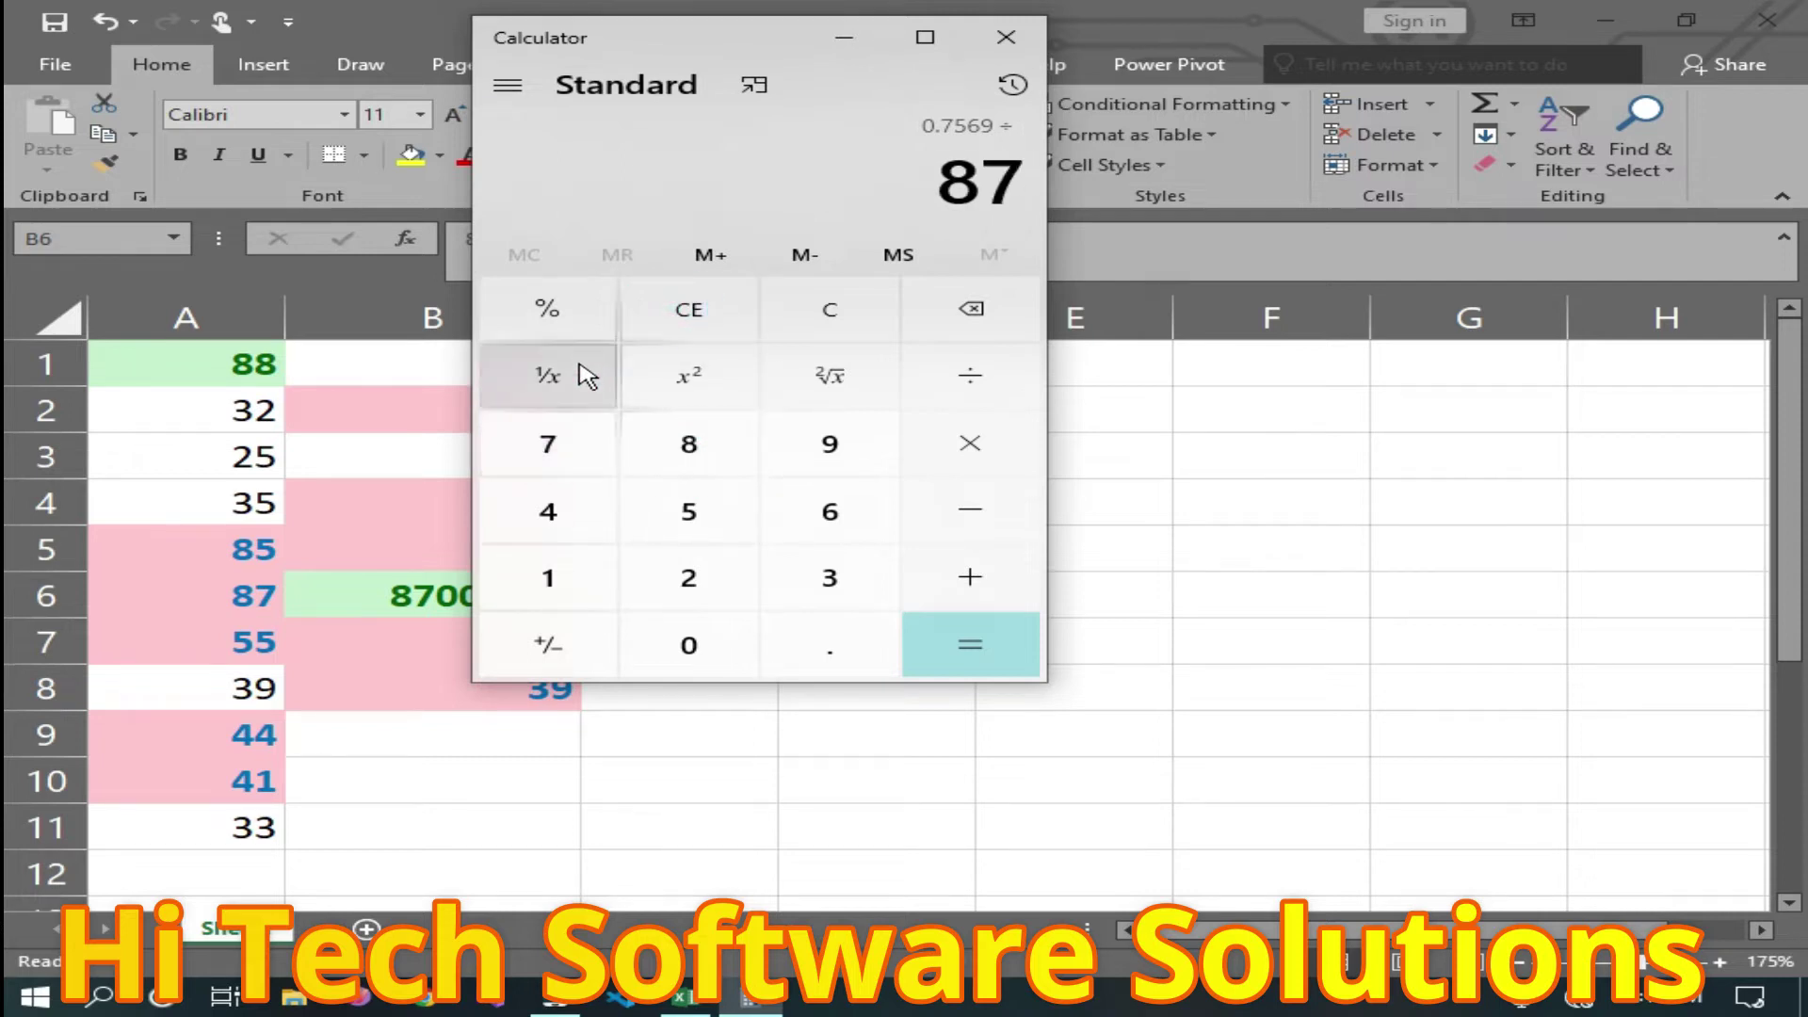
left_click(549, 336)
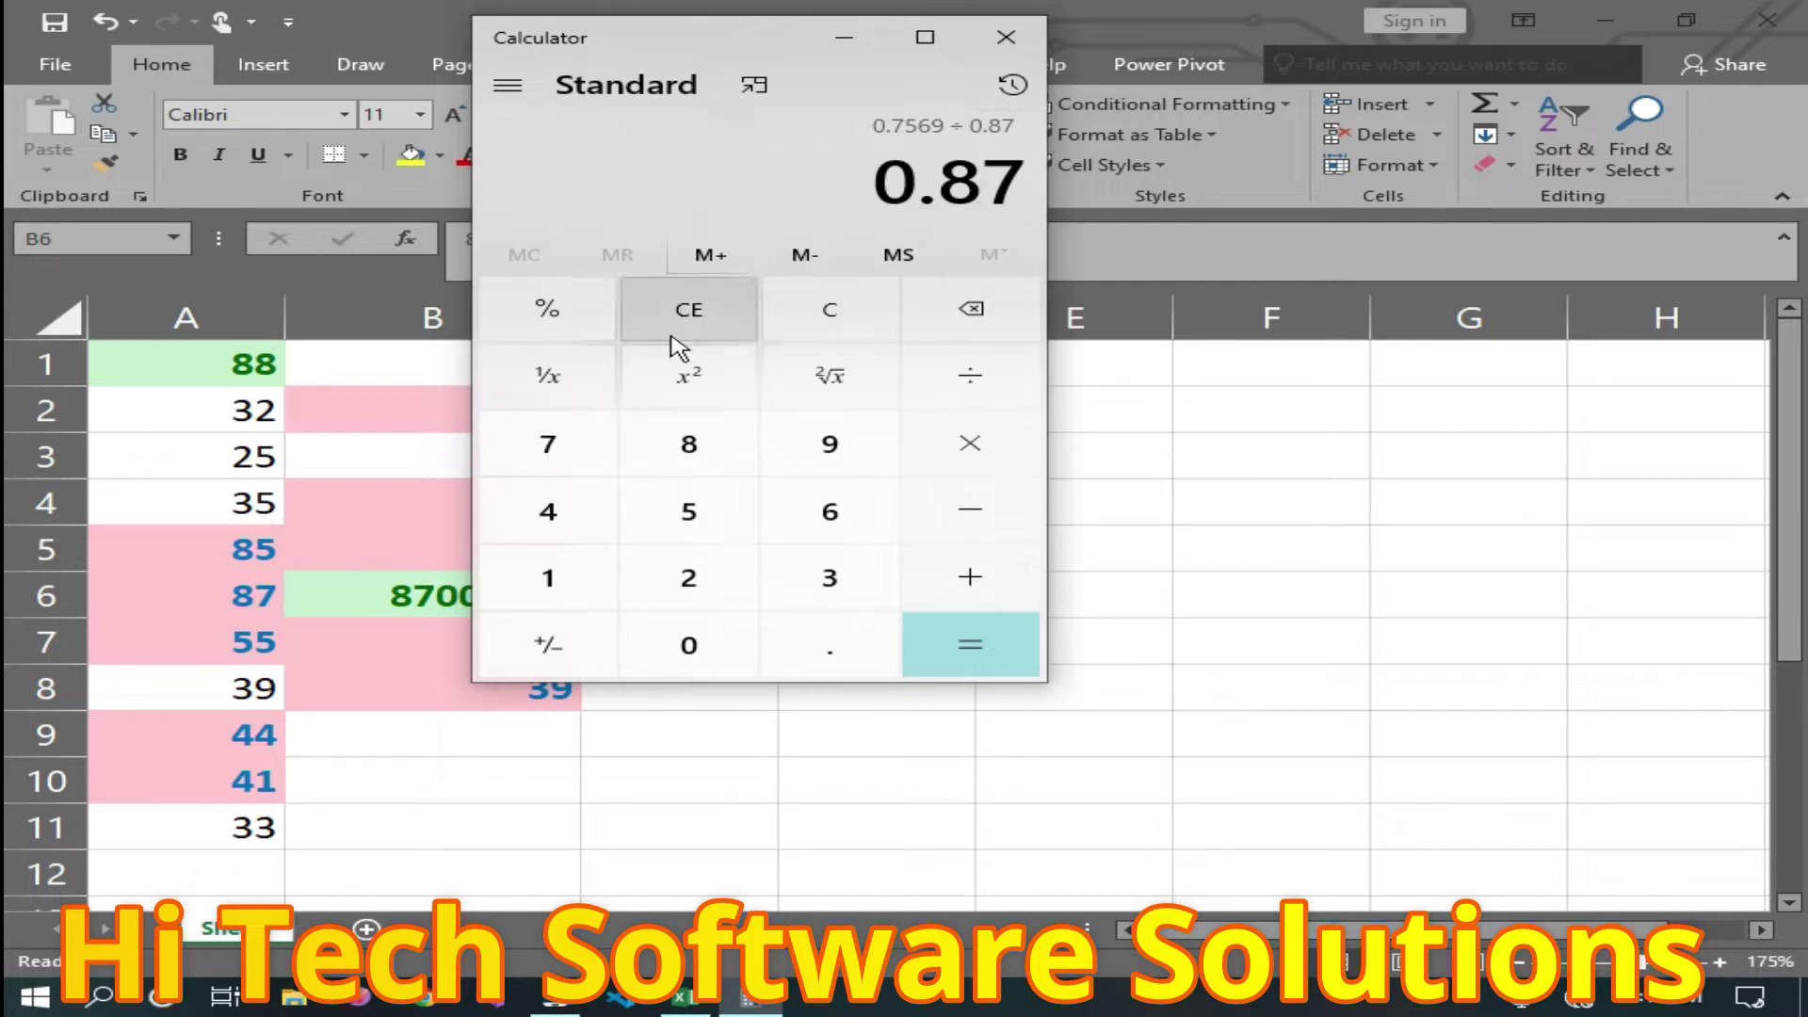
Clear everything and recompute 87 ÷ 100.
key("Escape")
type("88")
left_click(819, 335)
left_click(688, 448)
left_click(600, 461)
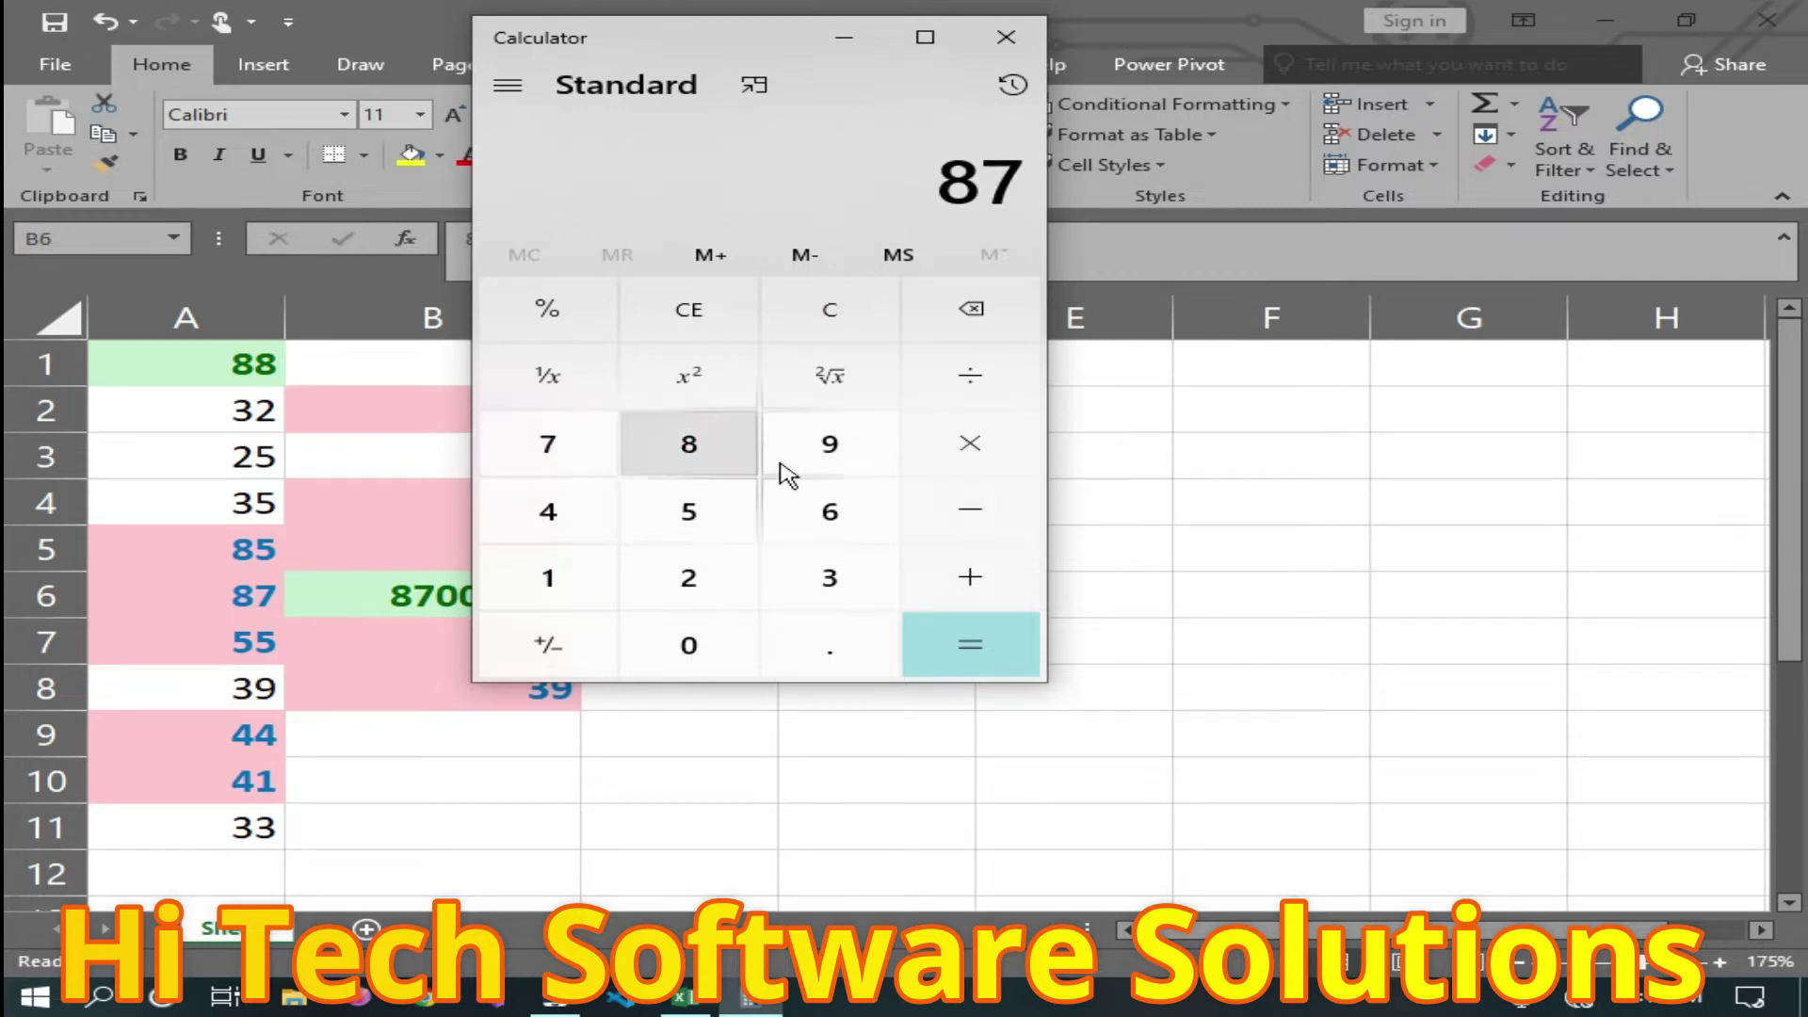
left_click(971, 396)
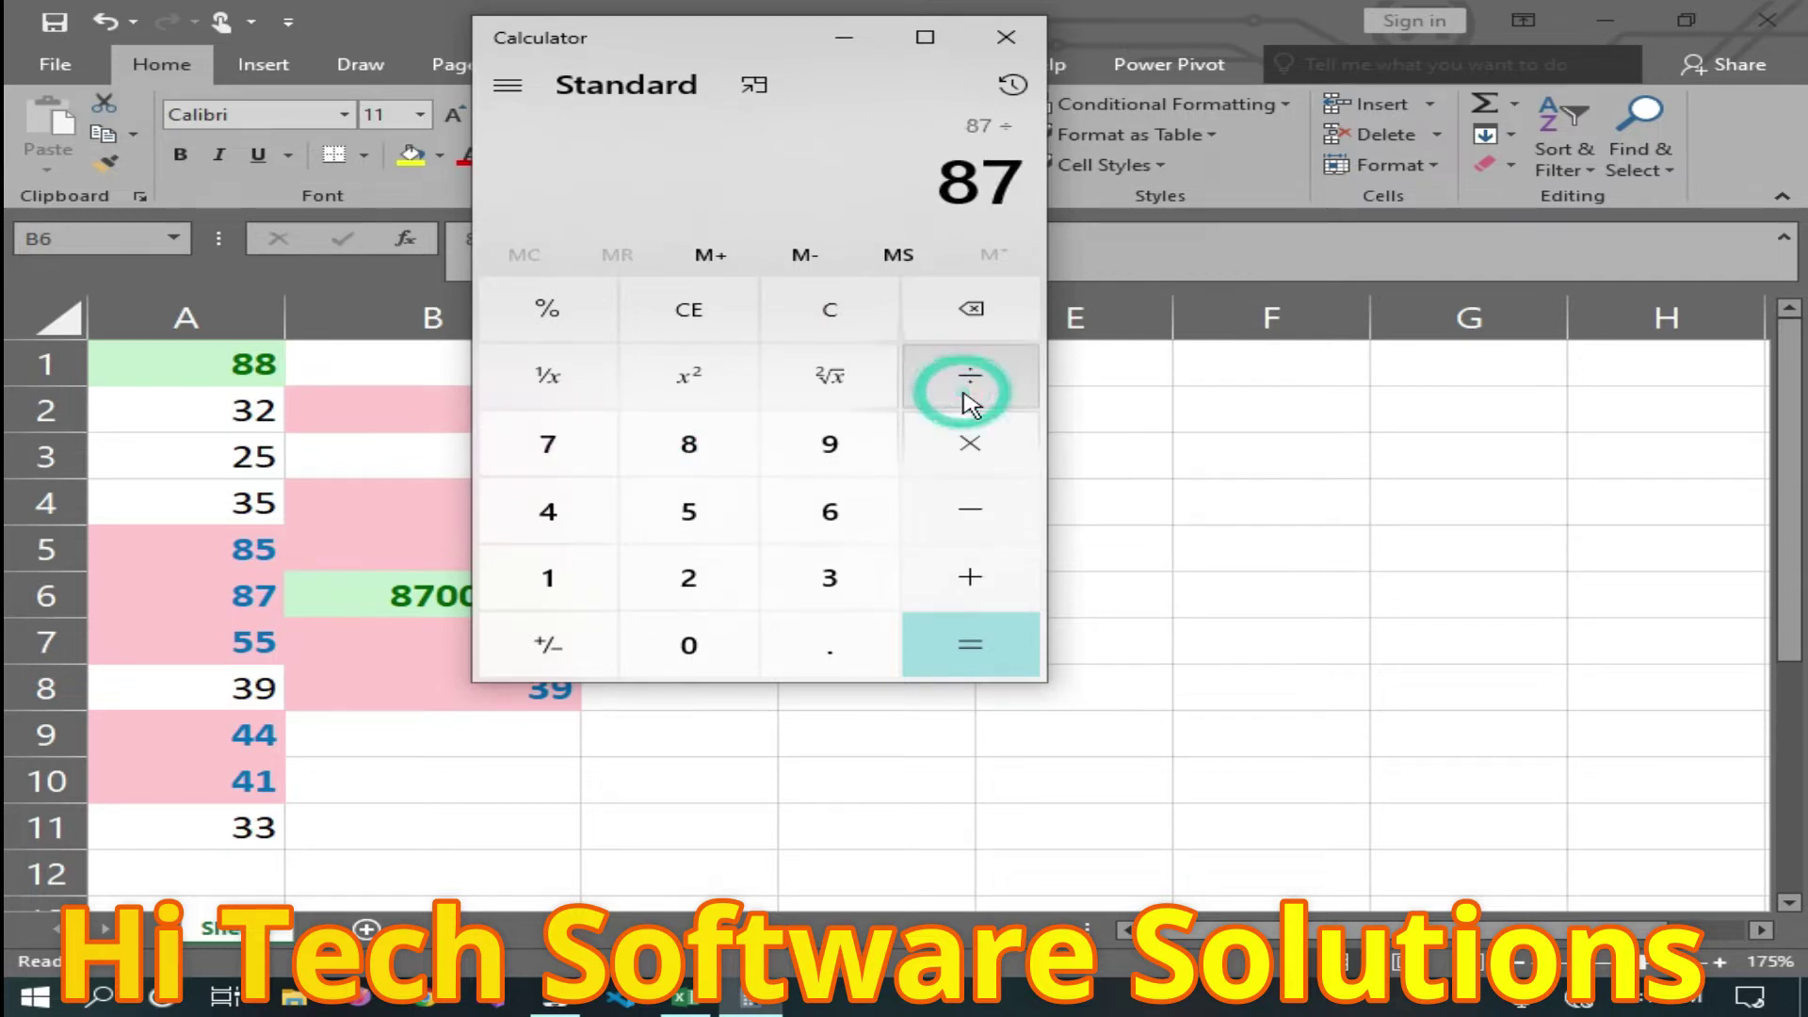
left_click(590, 597)
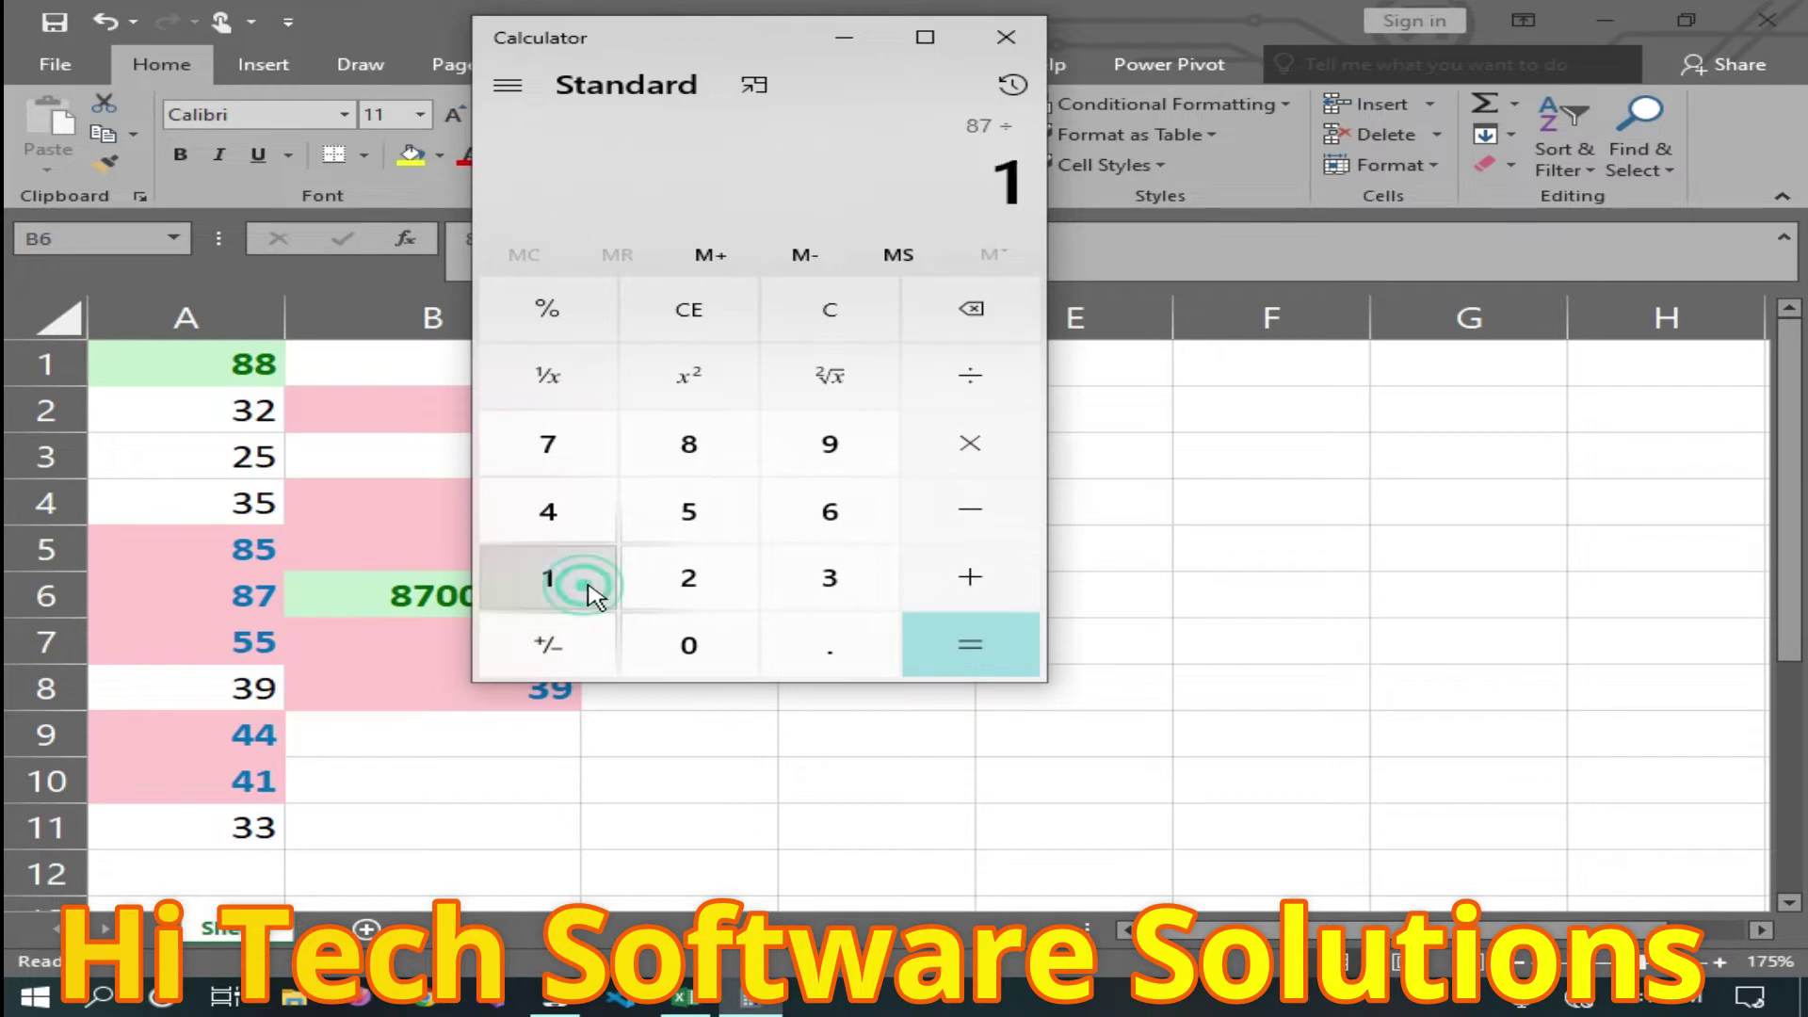
double_click(686, 647)
left_click(968, 650)
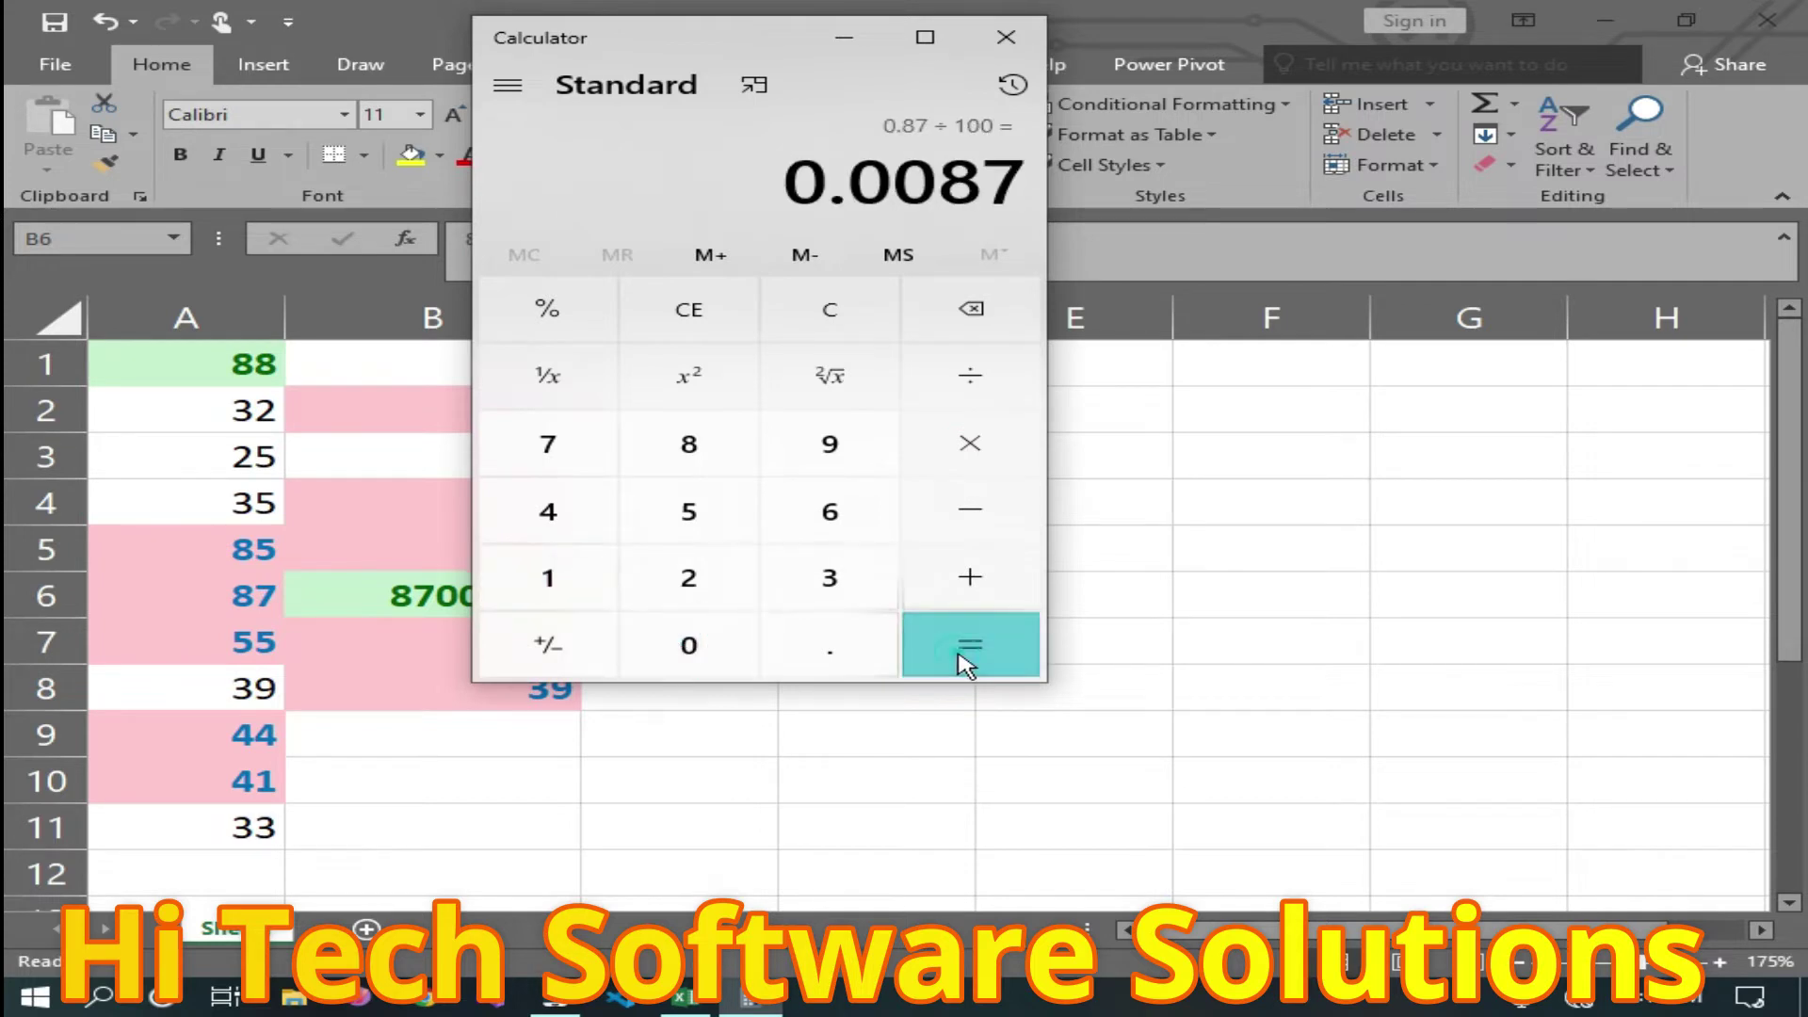
Multiply 0.87 by 100 to get 87, apply %, then close Calculator.
left_click(977, 453)
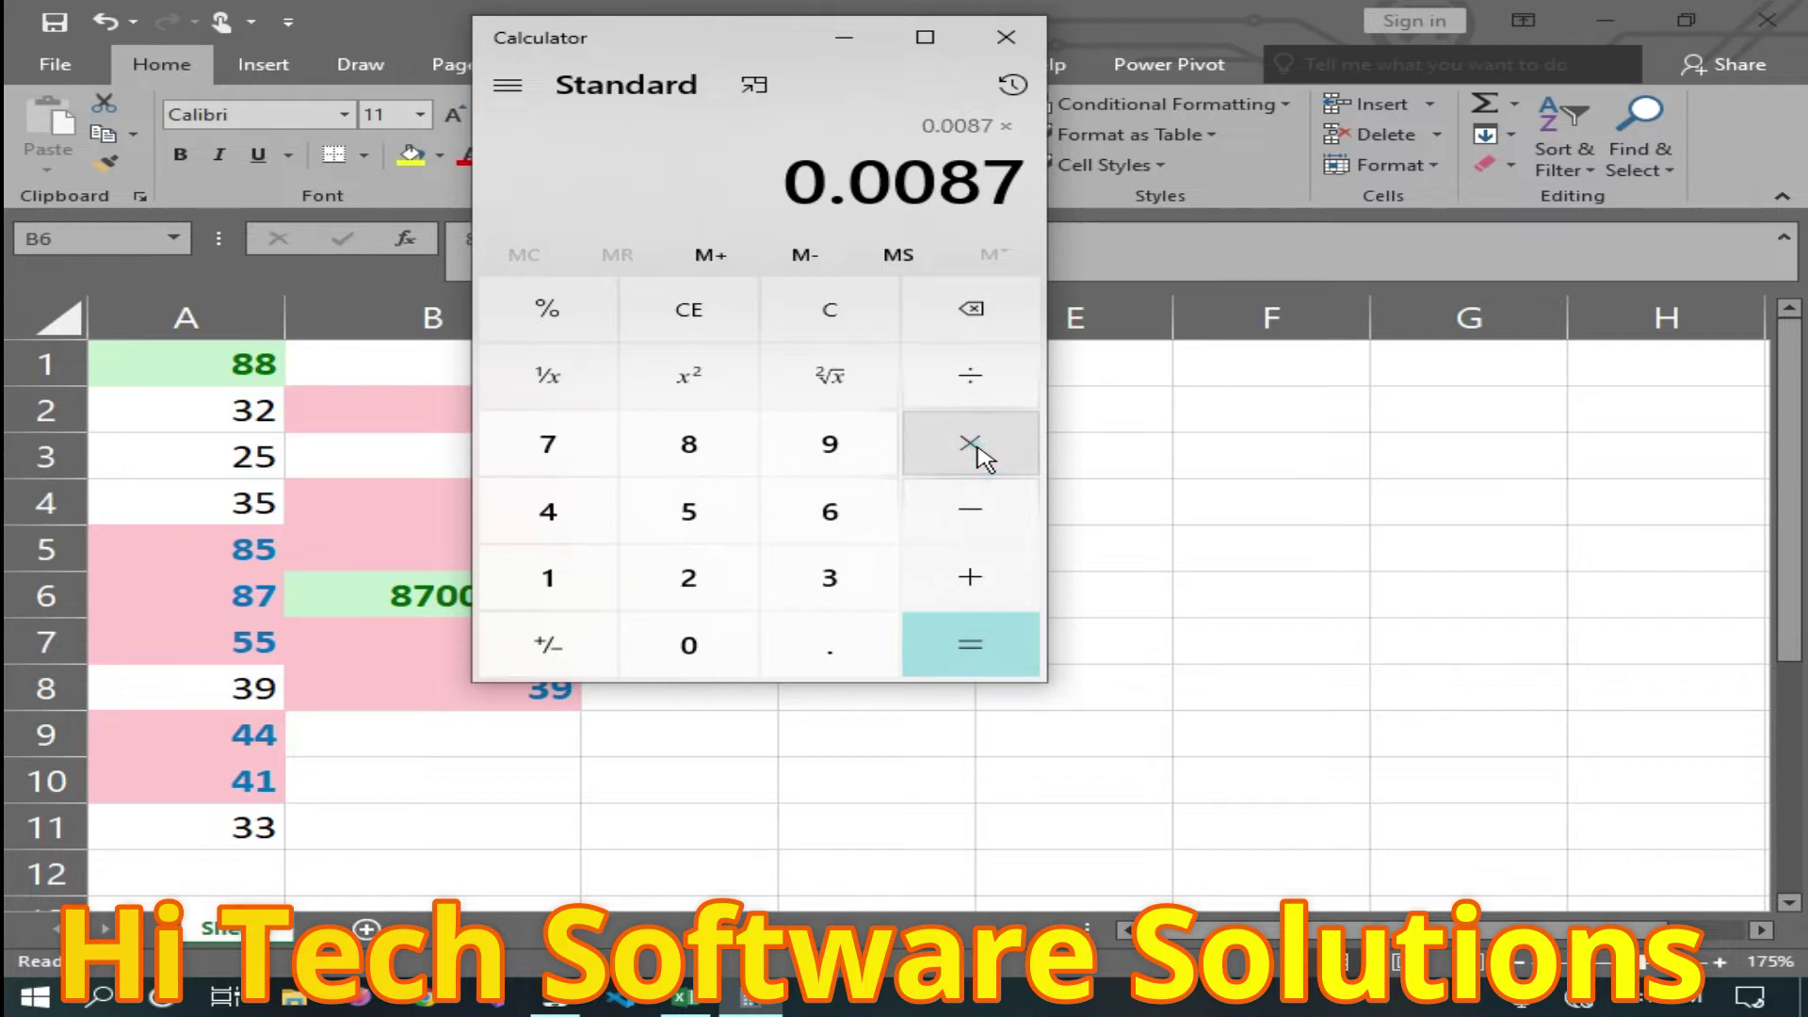
left_click(580, 594)
left_click(705, 650)
left_click(707, 651)
left_click(706, 652)
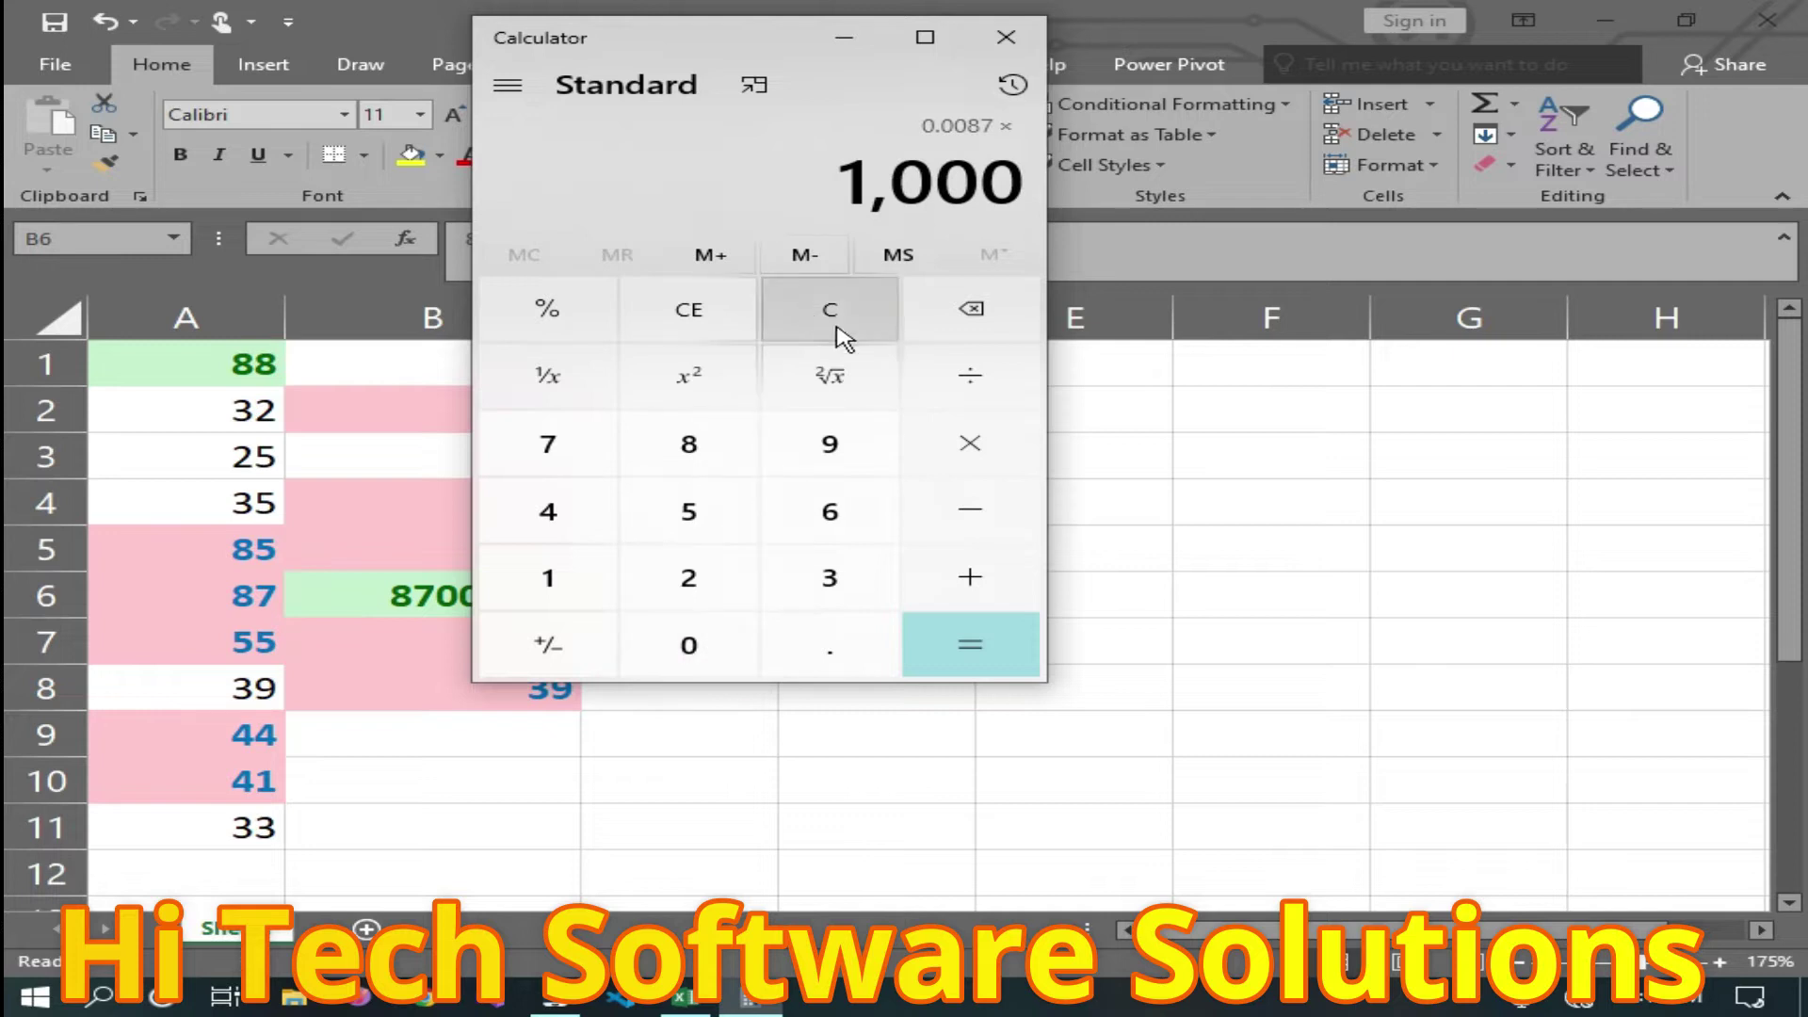
left_click(1006, 325)
left_click(975, 650)
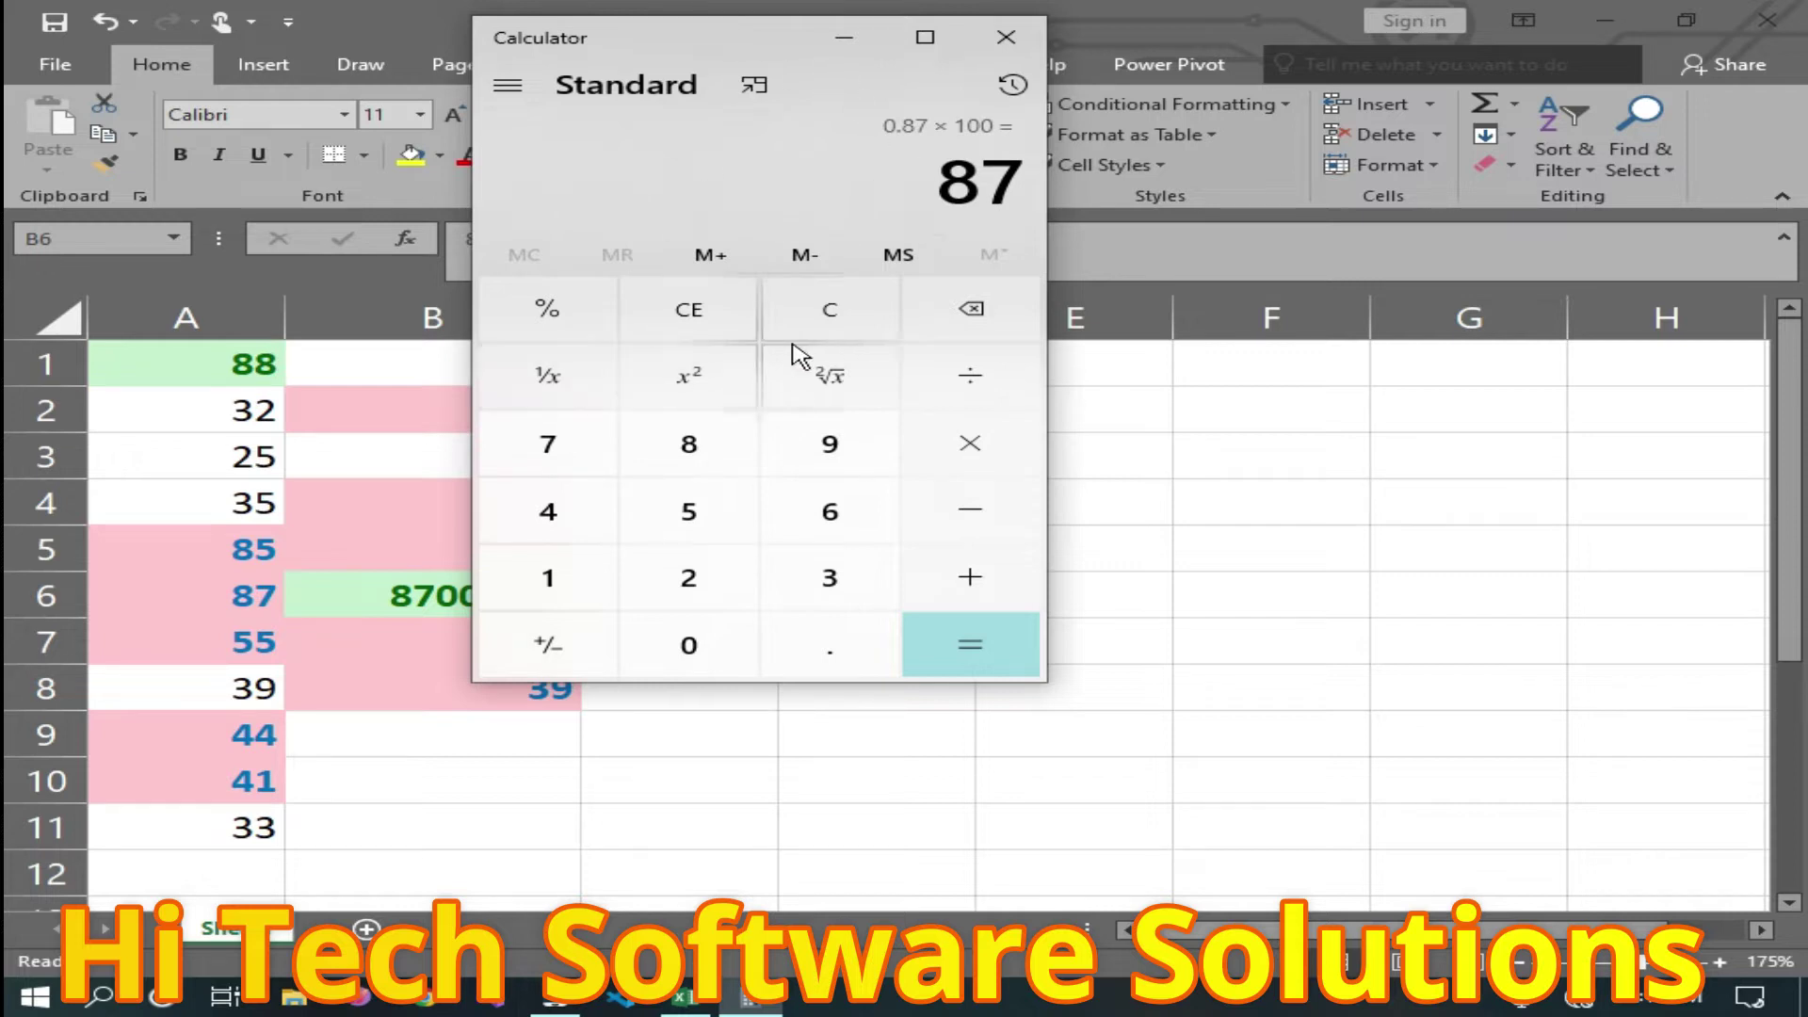
left_click(565, 339)
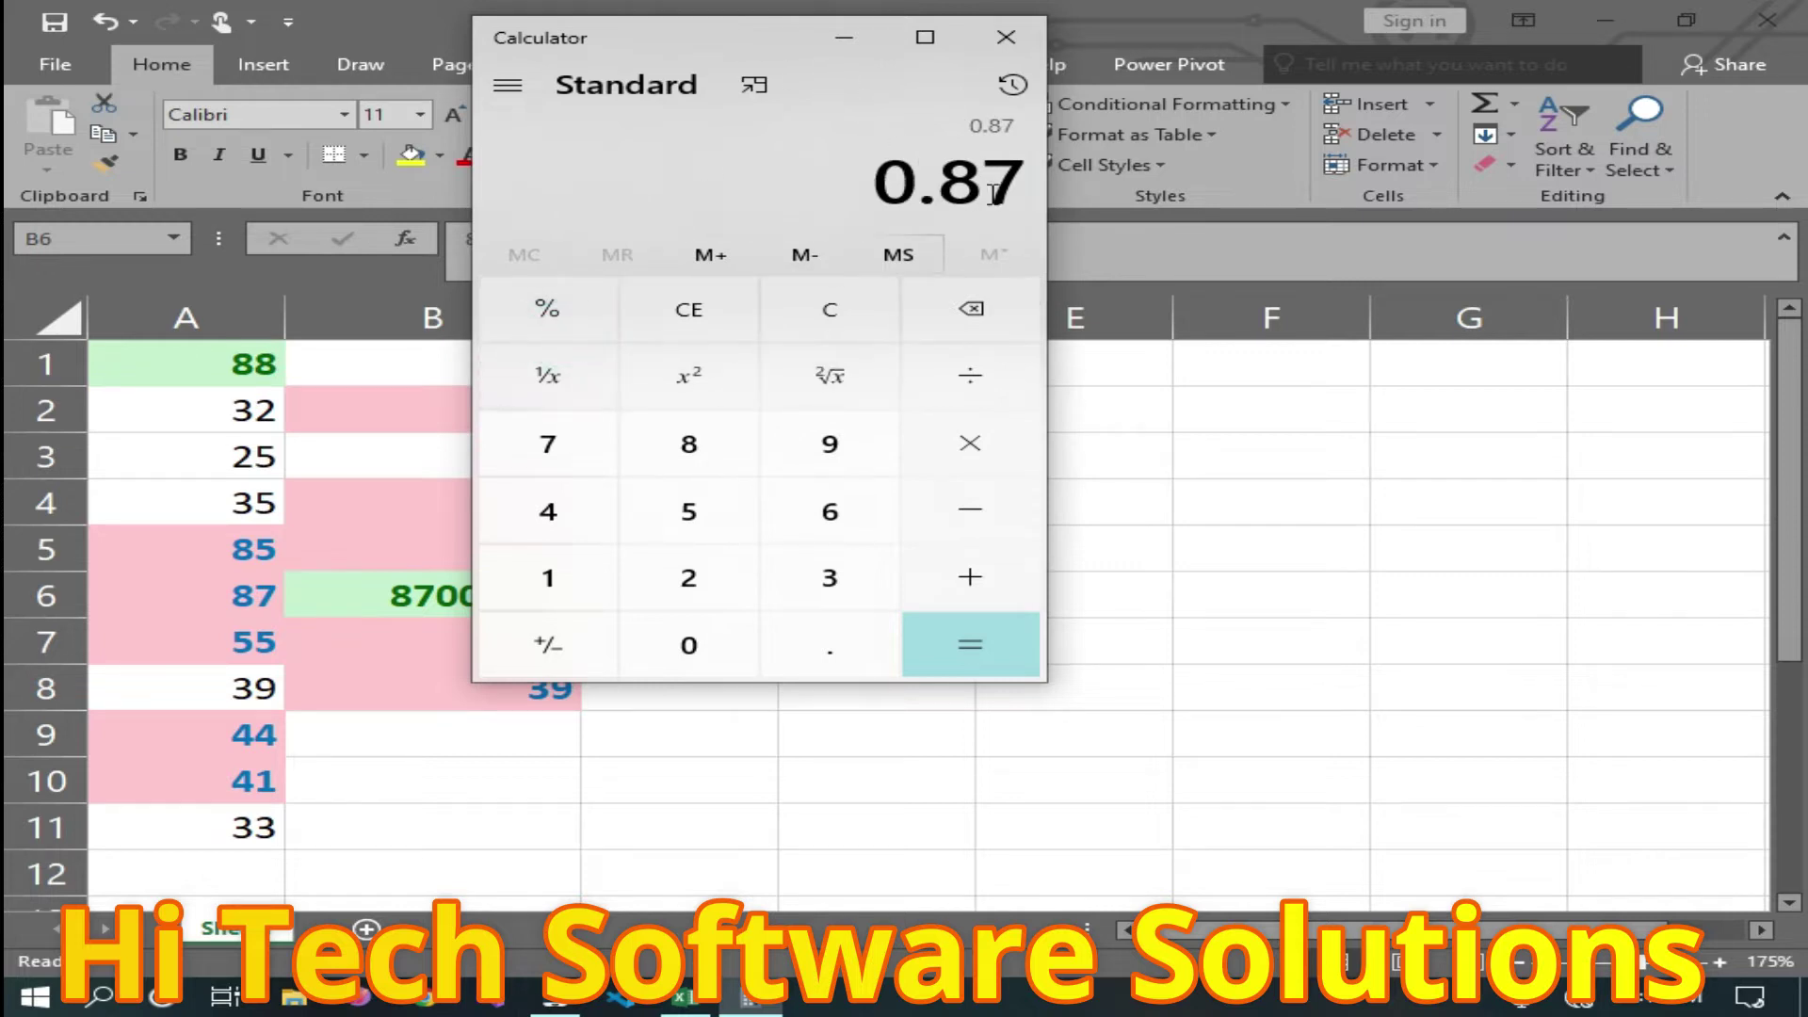
left_click(1172, 622)
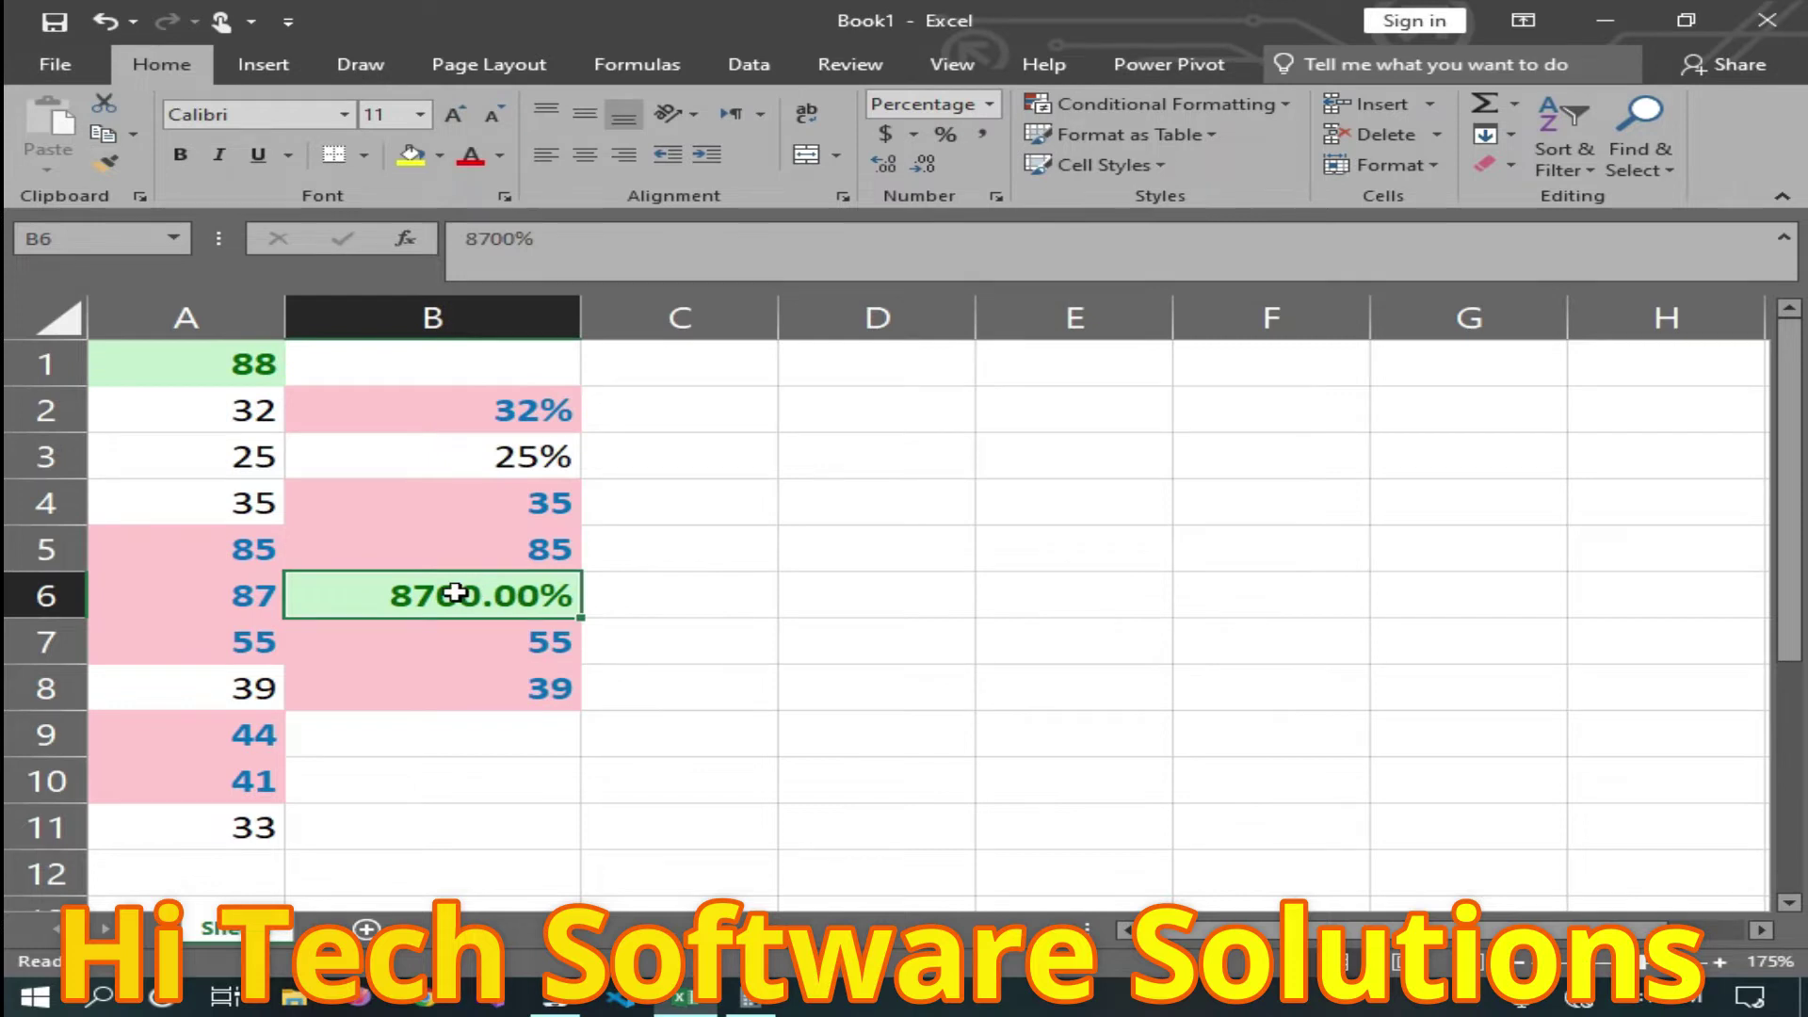
Set B6 to General format so it shows 87.
left_click(791, 676)
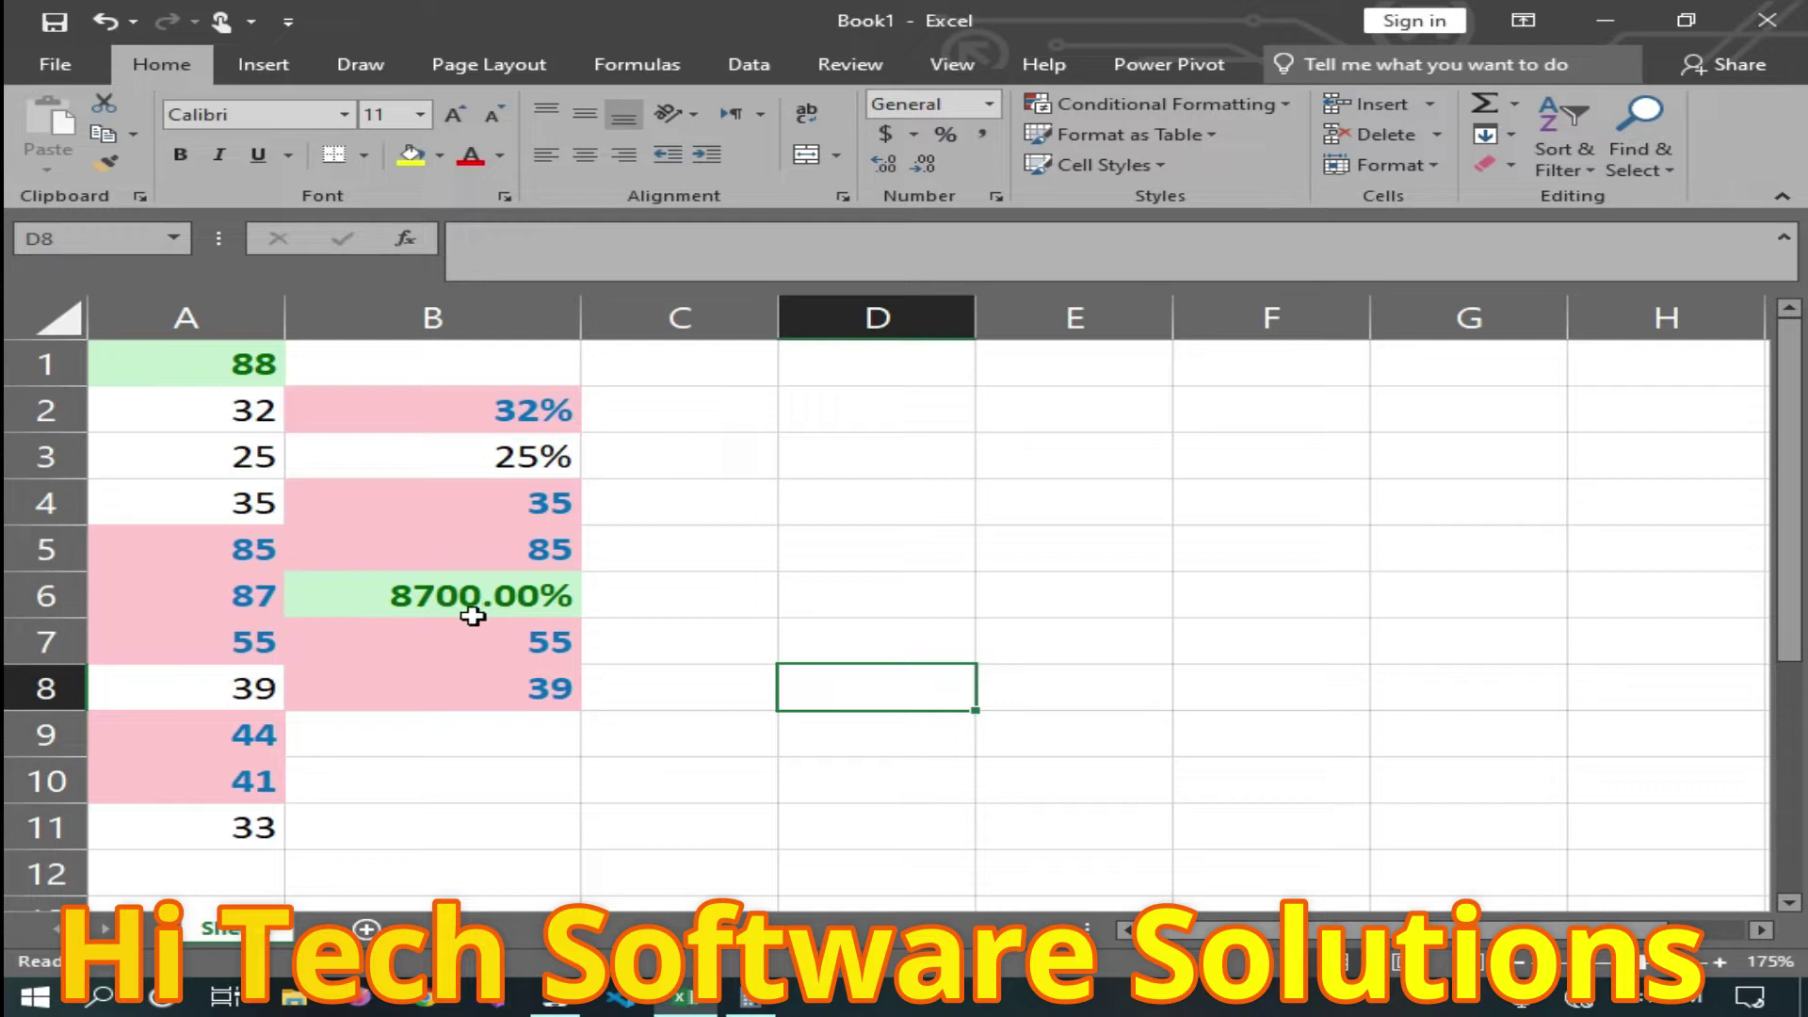
left_click(489, 587)
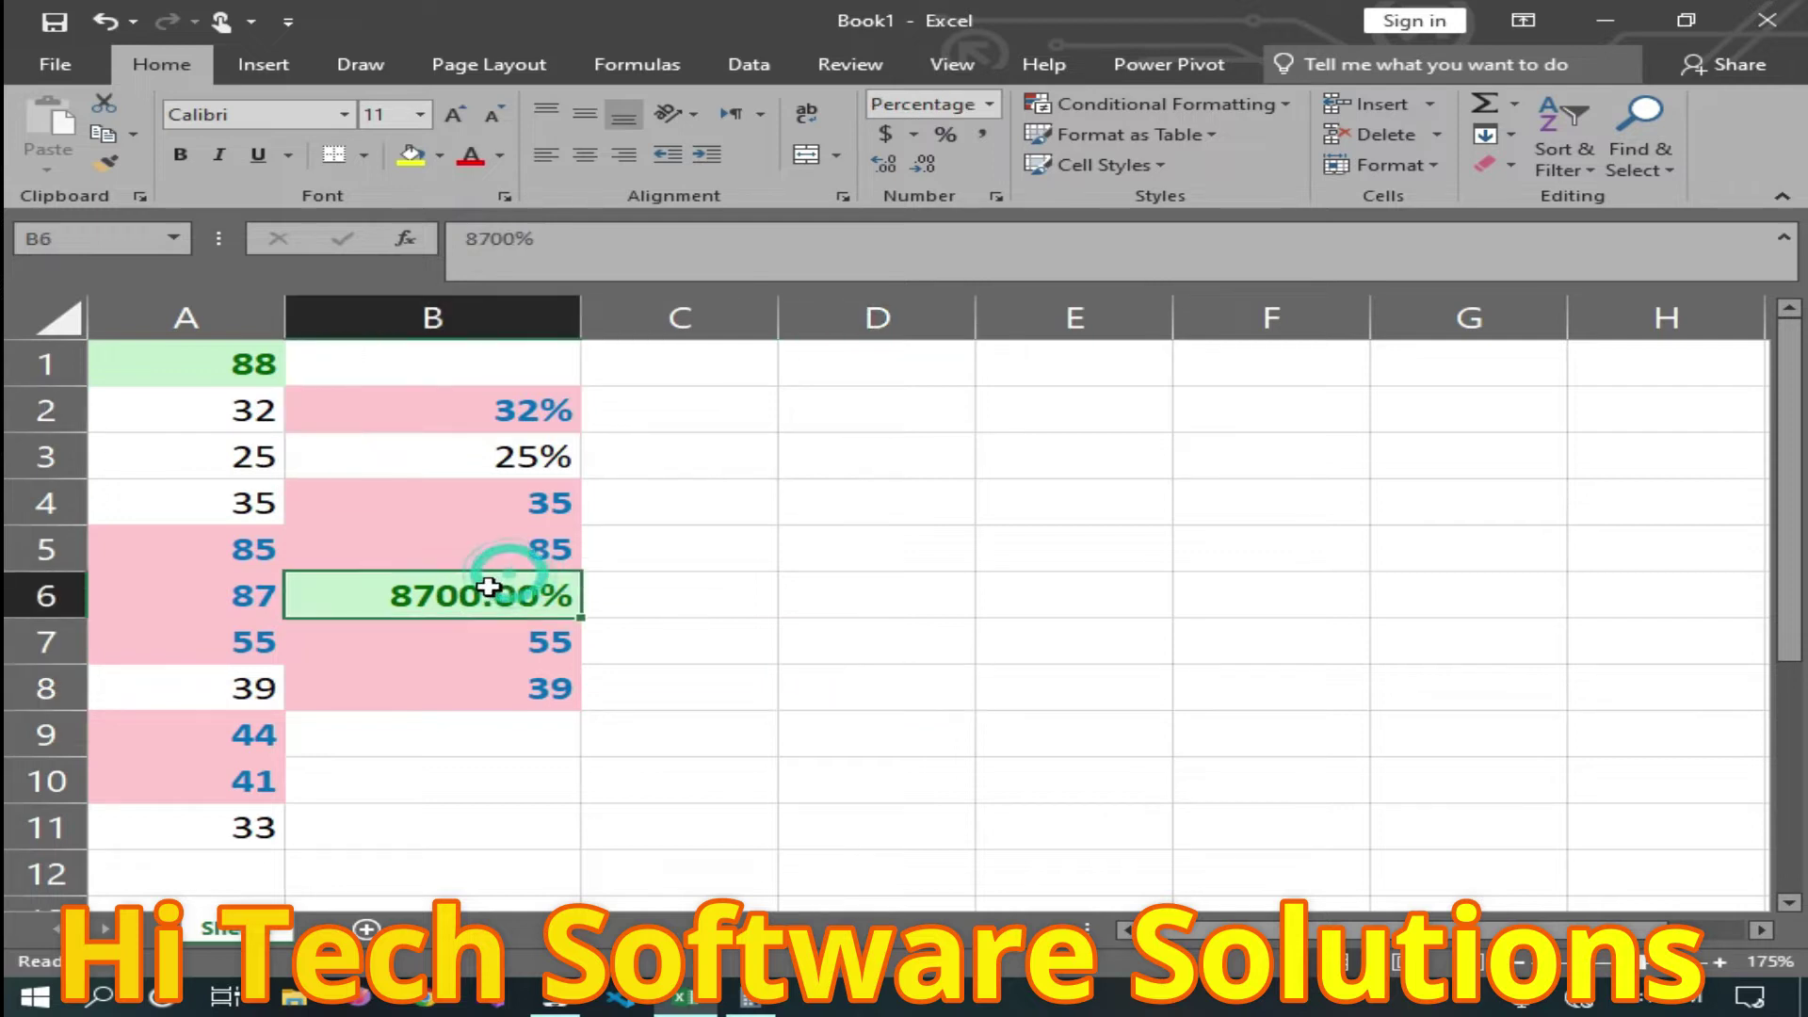
left_click(983, 106)
left_click(998, 150)
left_click(770, 646)
Change the value in B7 to 56.
left_click(483, 629)
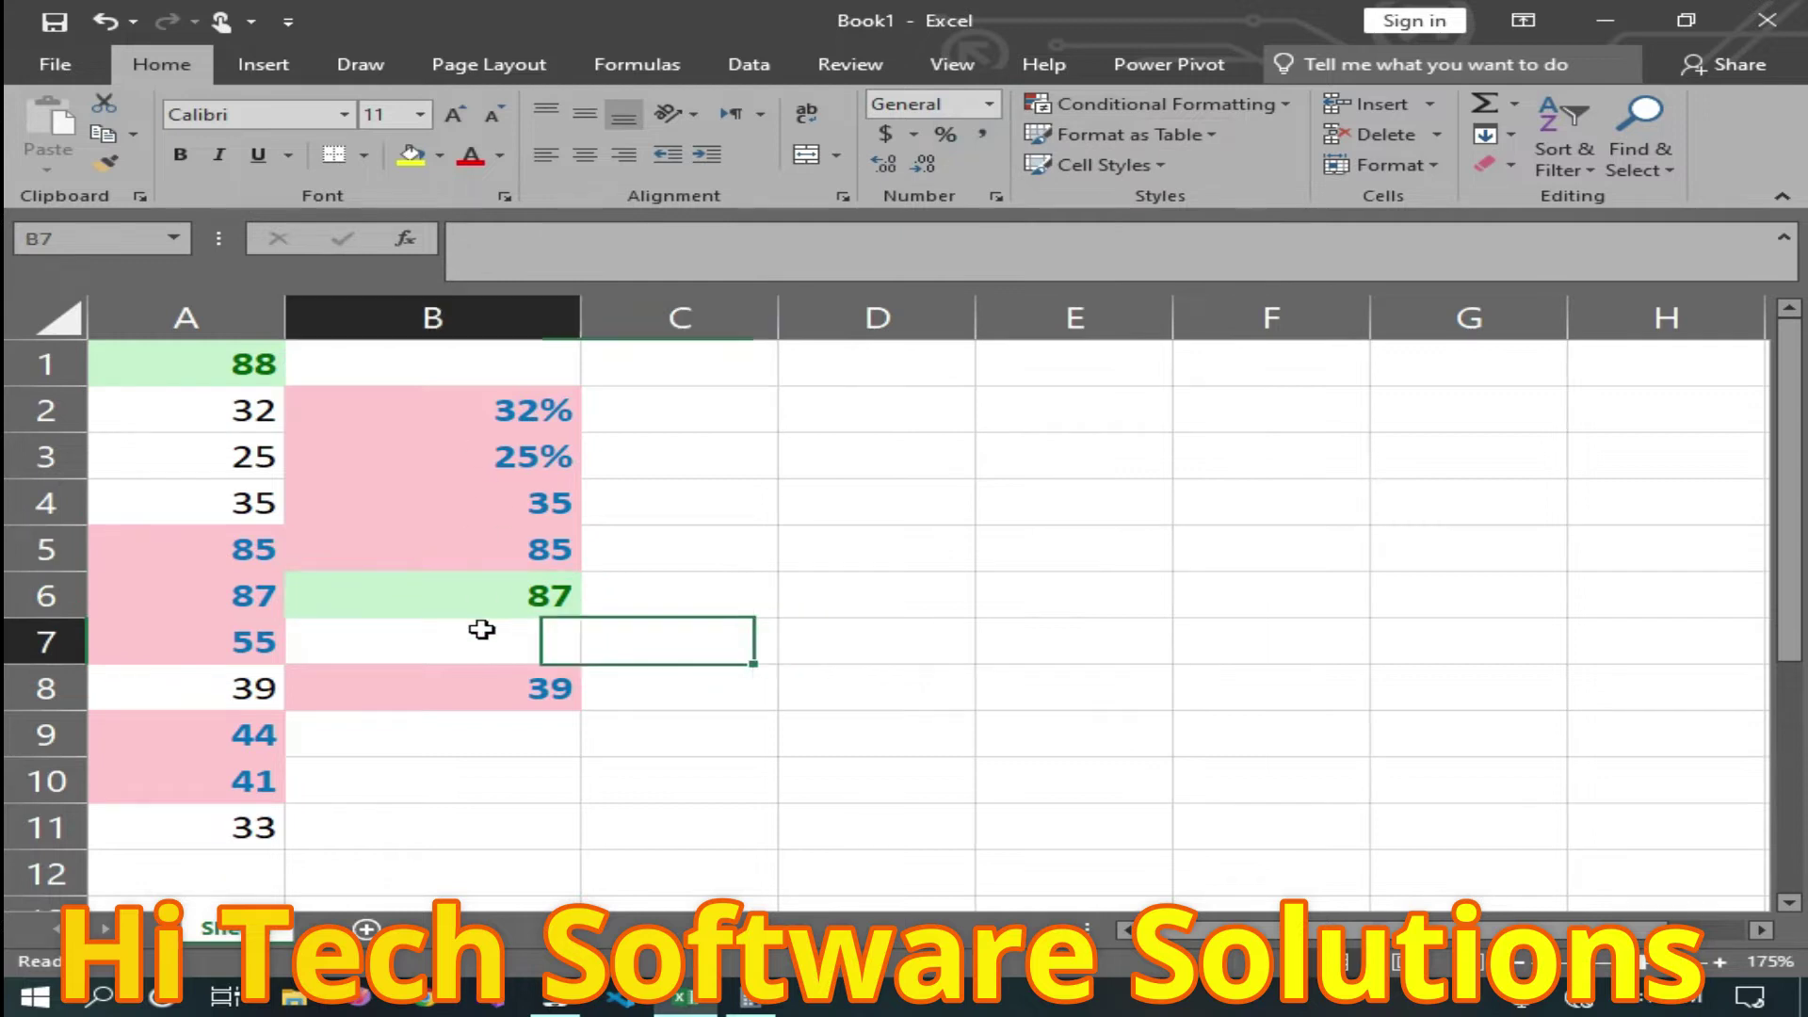
double_click(482, 629)
type("56")
left_click(919, 685)
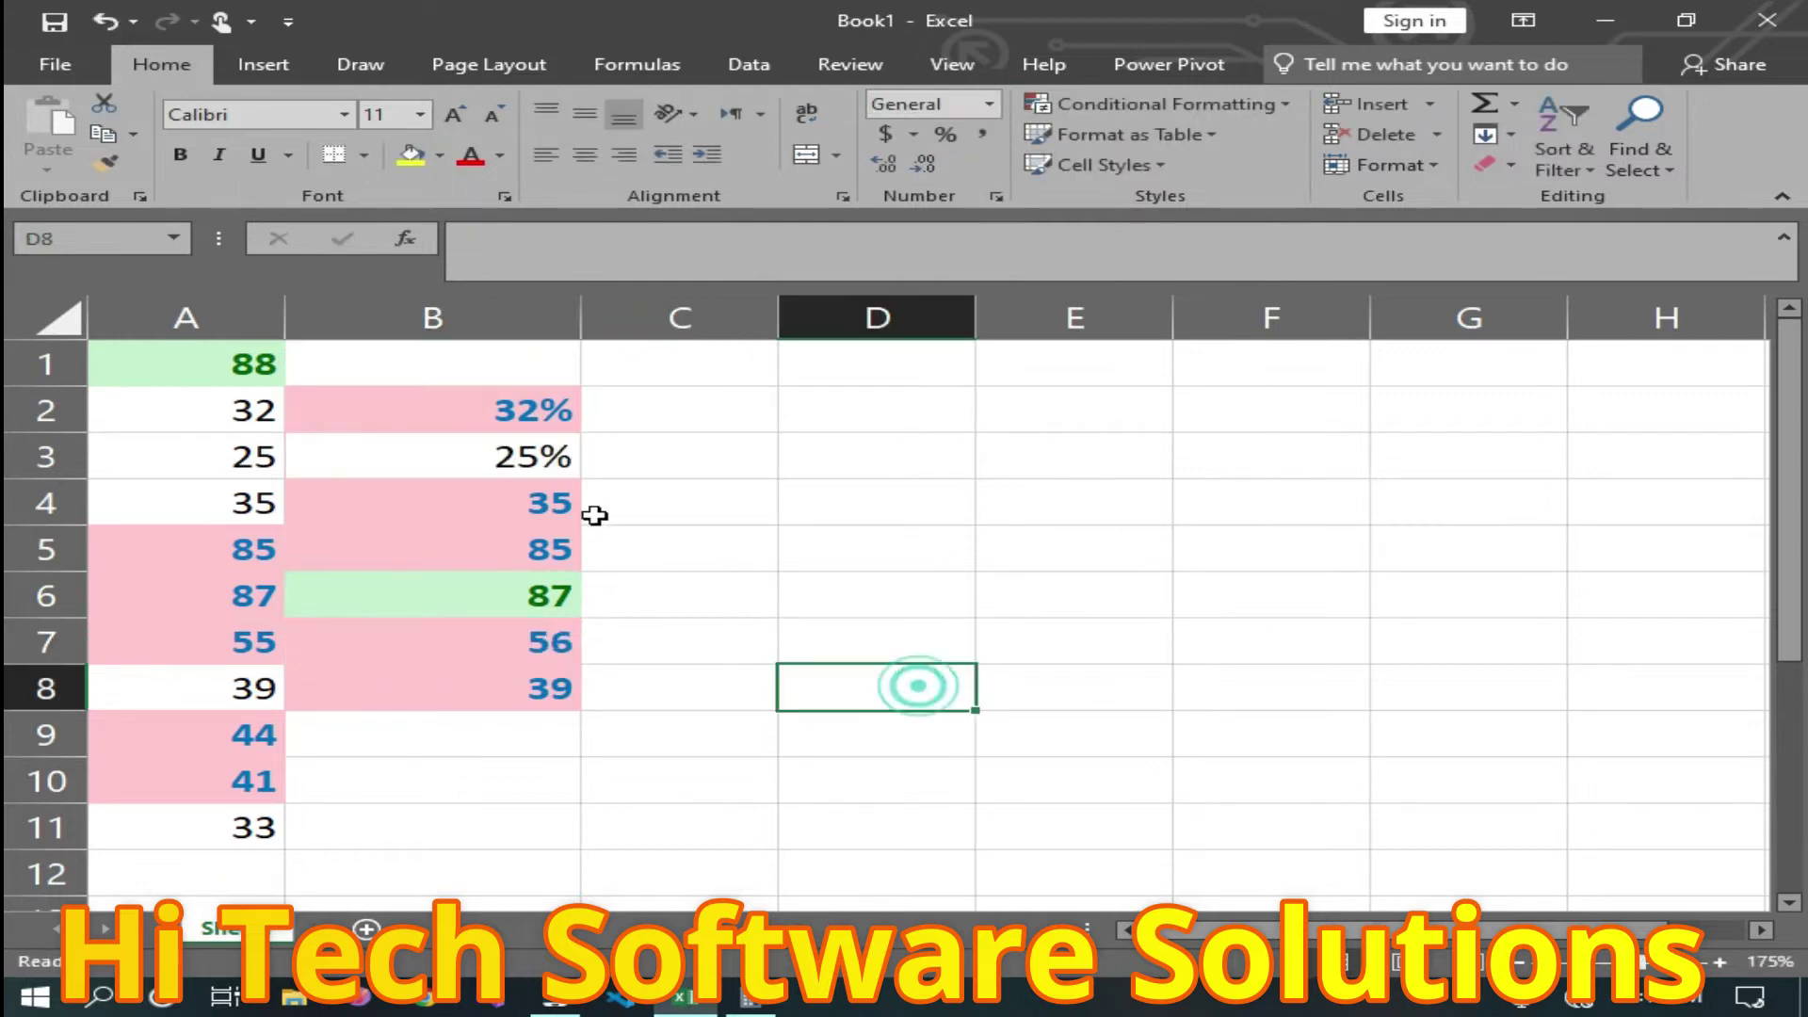
Add a Bottom Items rule on column A with the count set to 6, opening its format list.
left_click(1245, 105)
mouse_move(1191, 212)
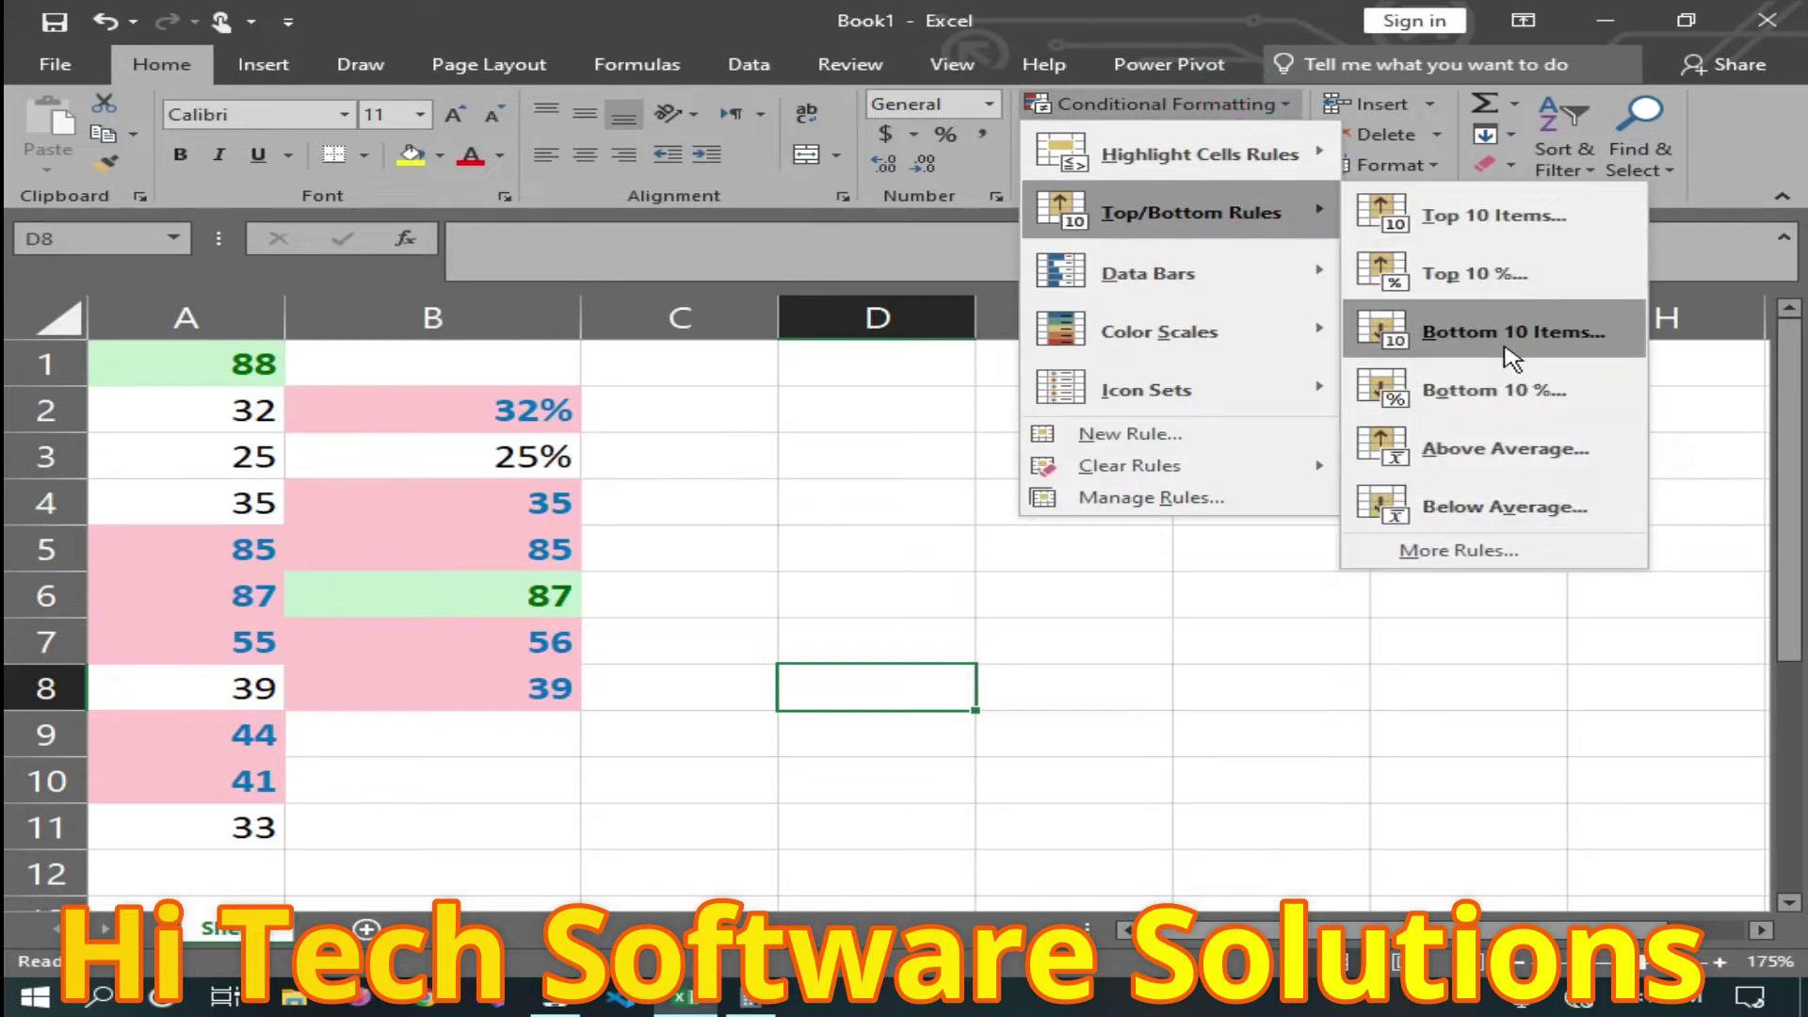
left_click(156, 298)
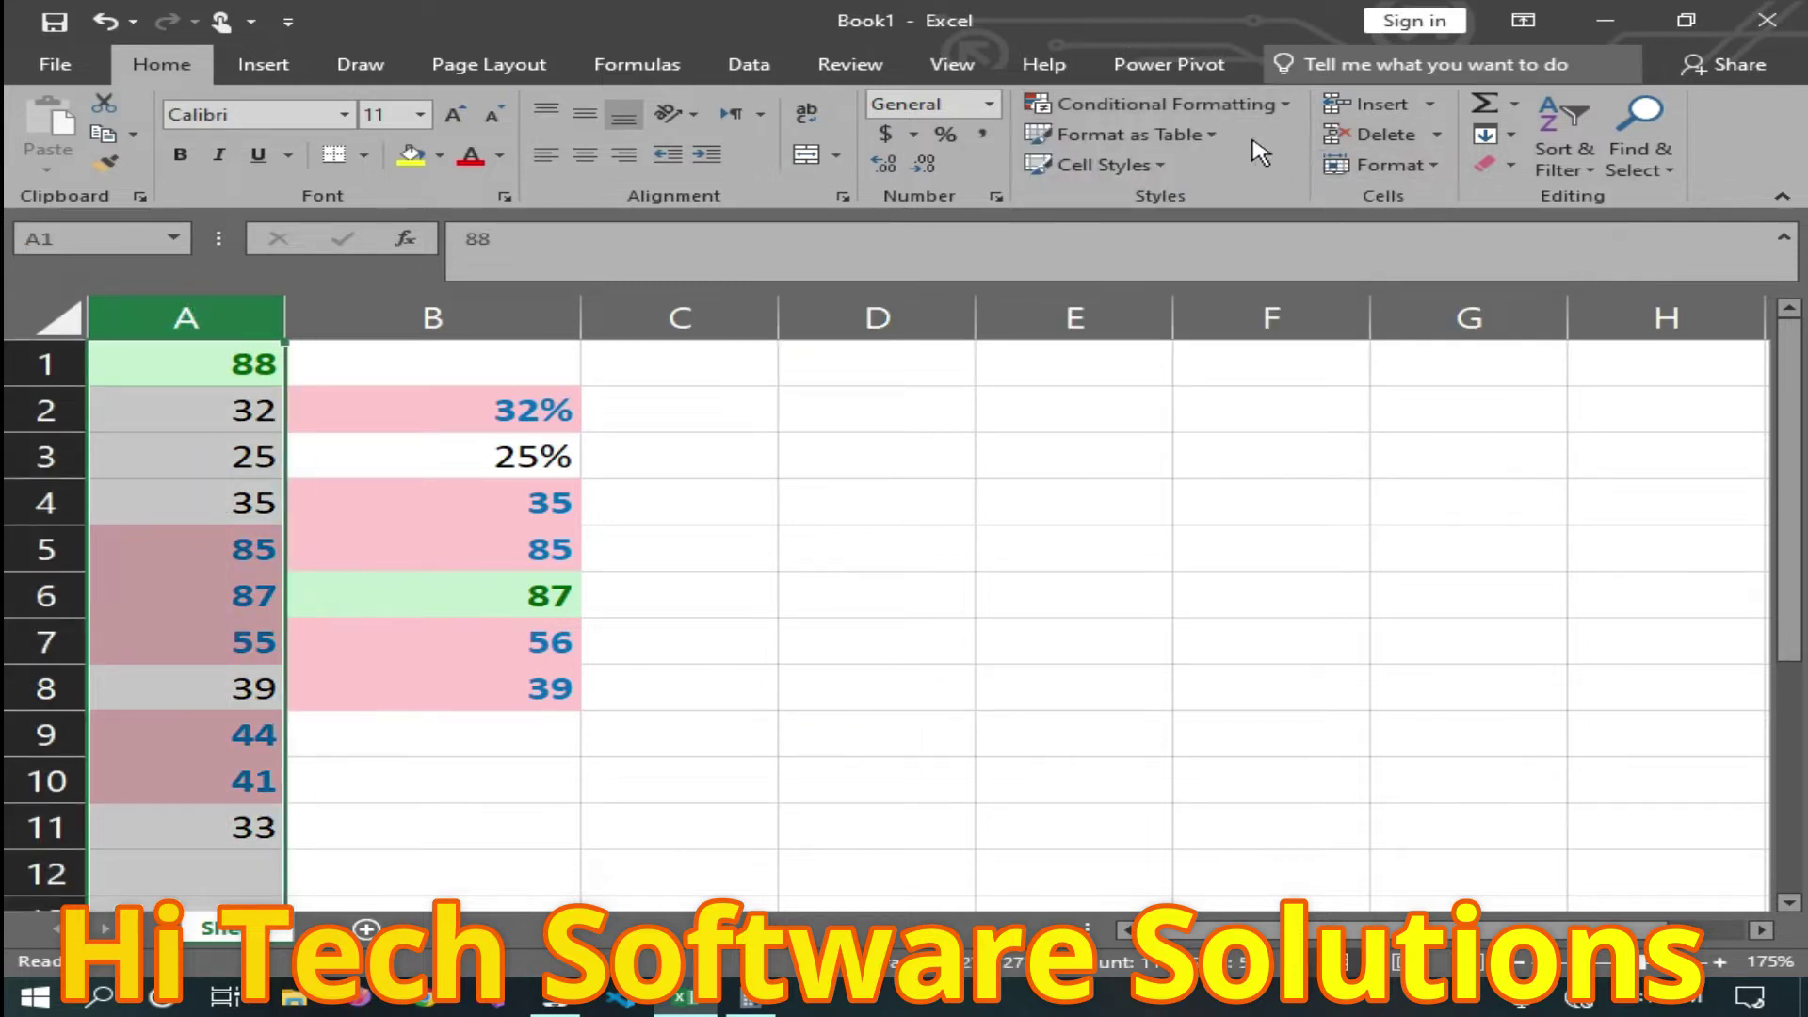
left_click(1174, 105)
mouse_move(1148, 273)
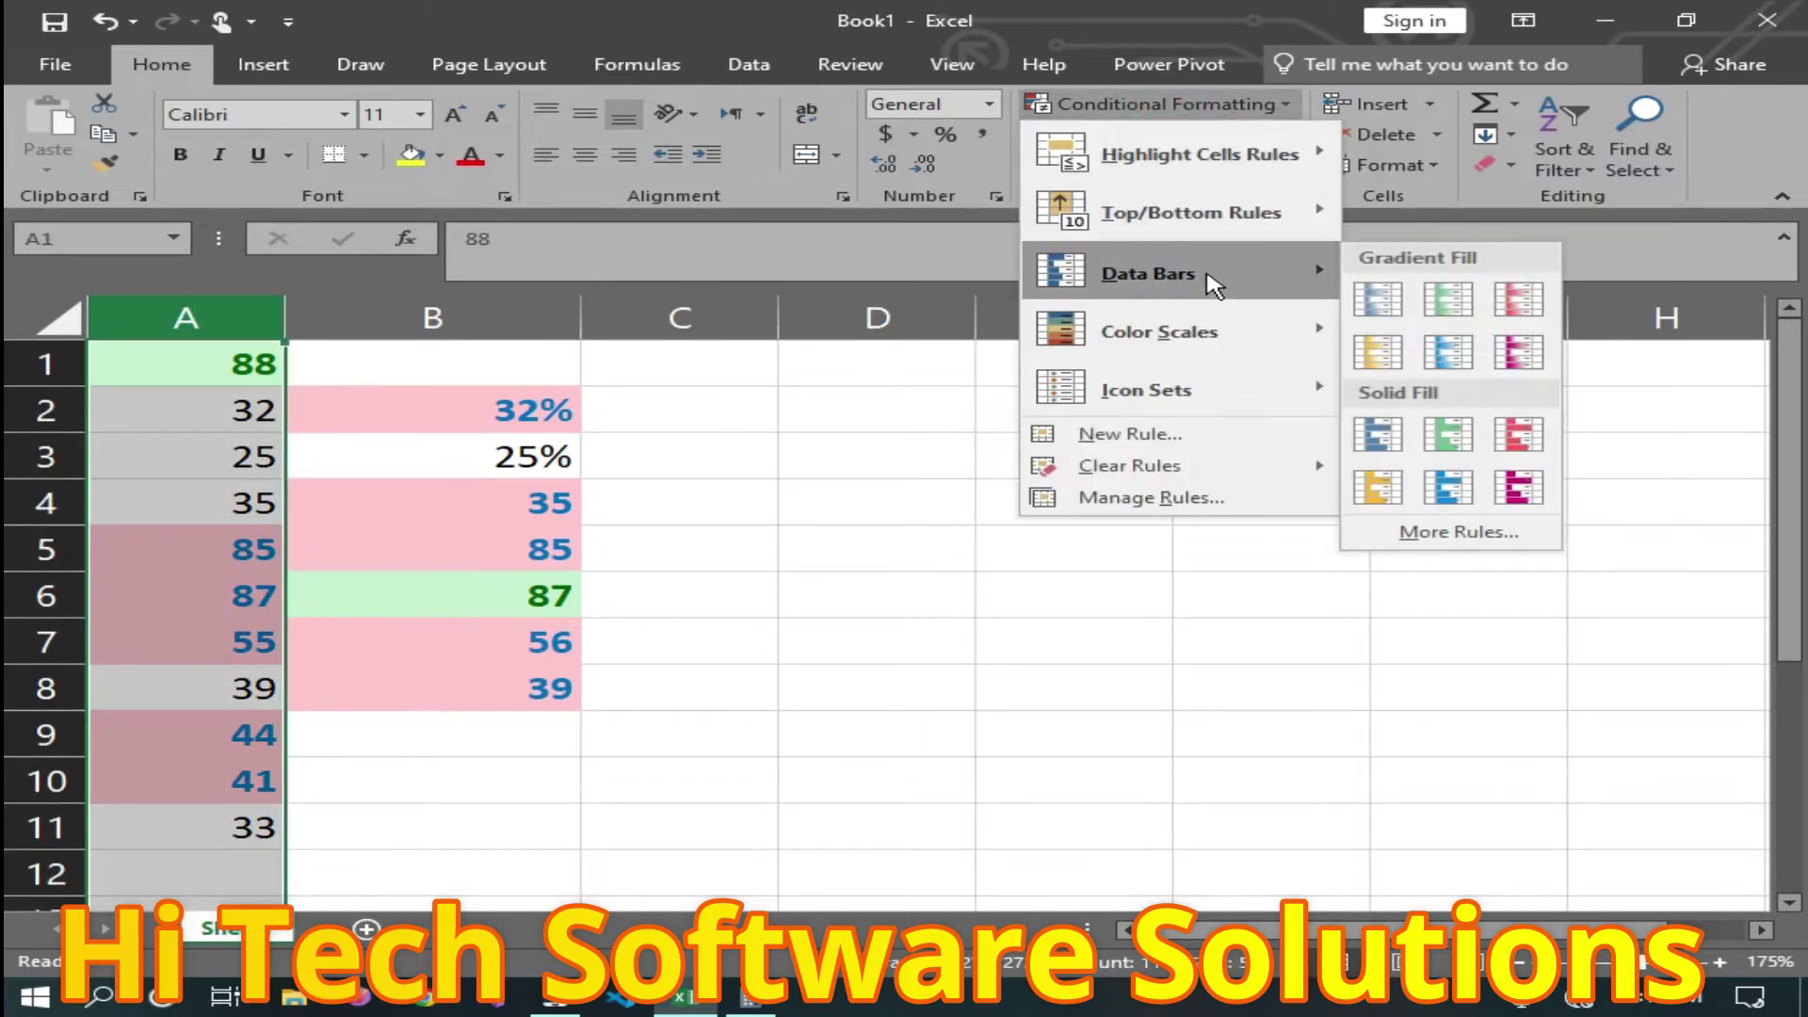
left_click(1494, 337)
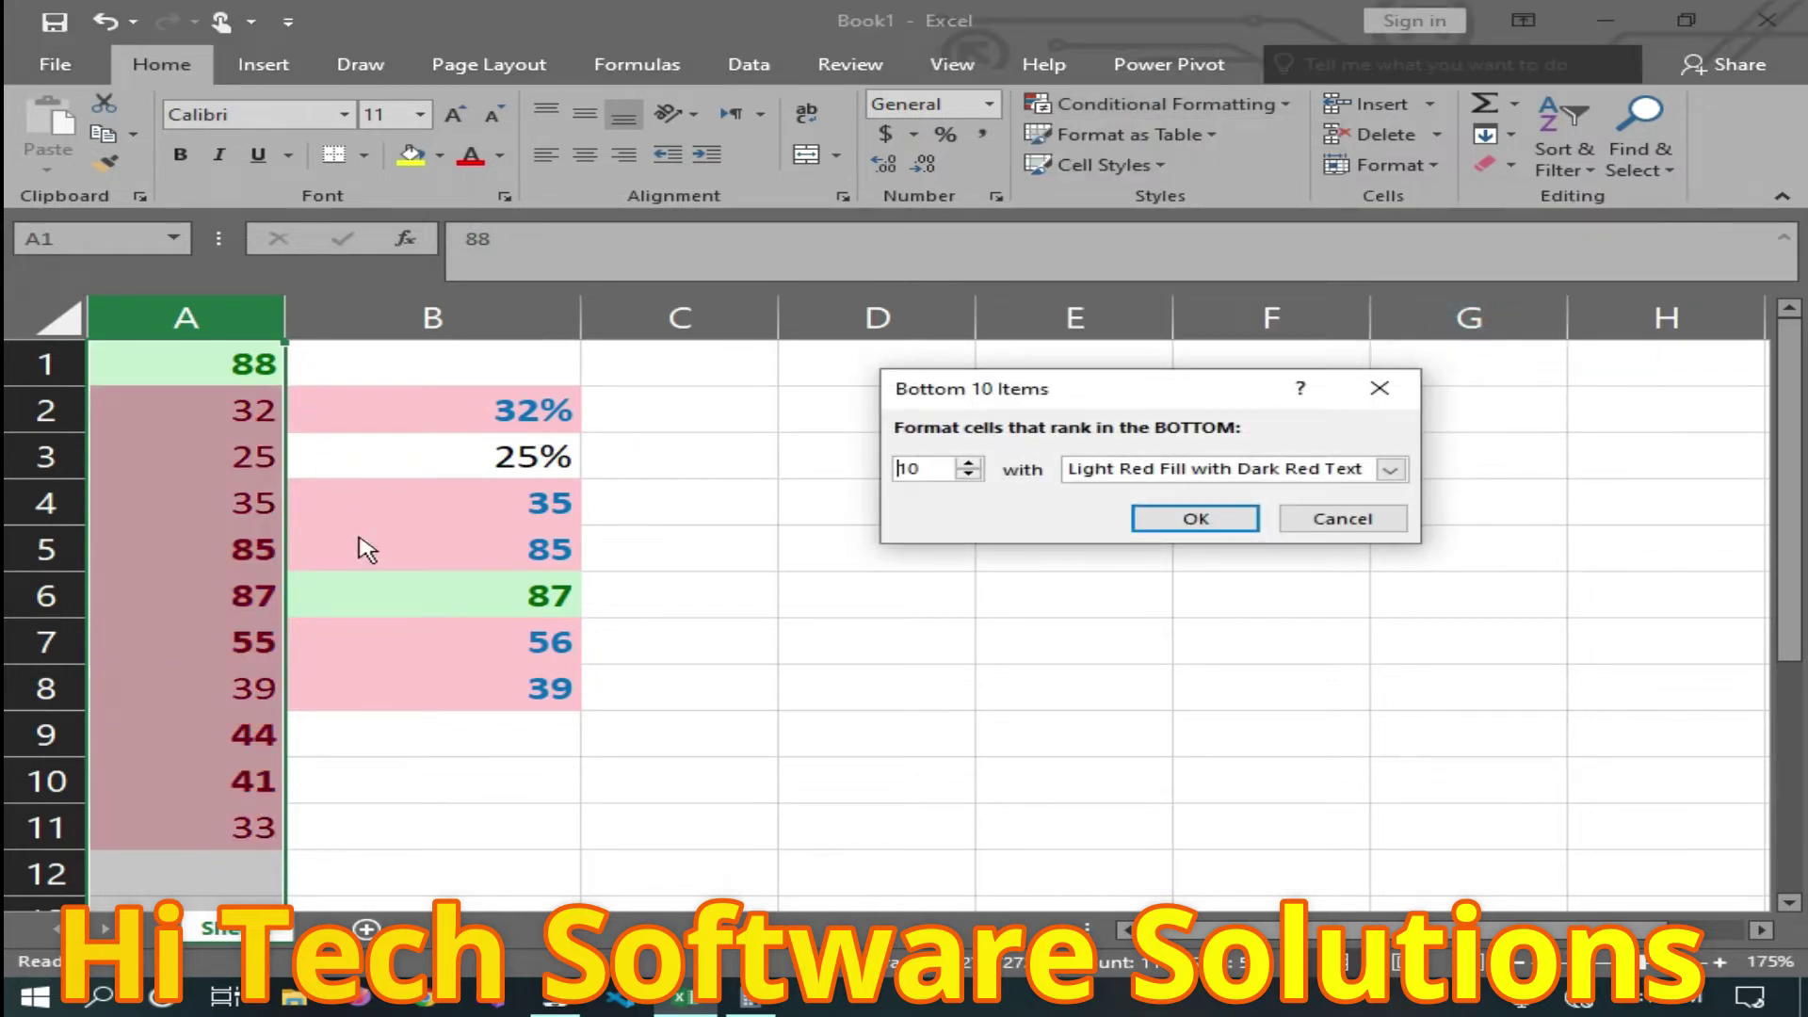
double_click(909, 469)
type("6")
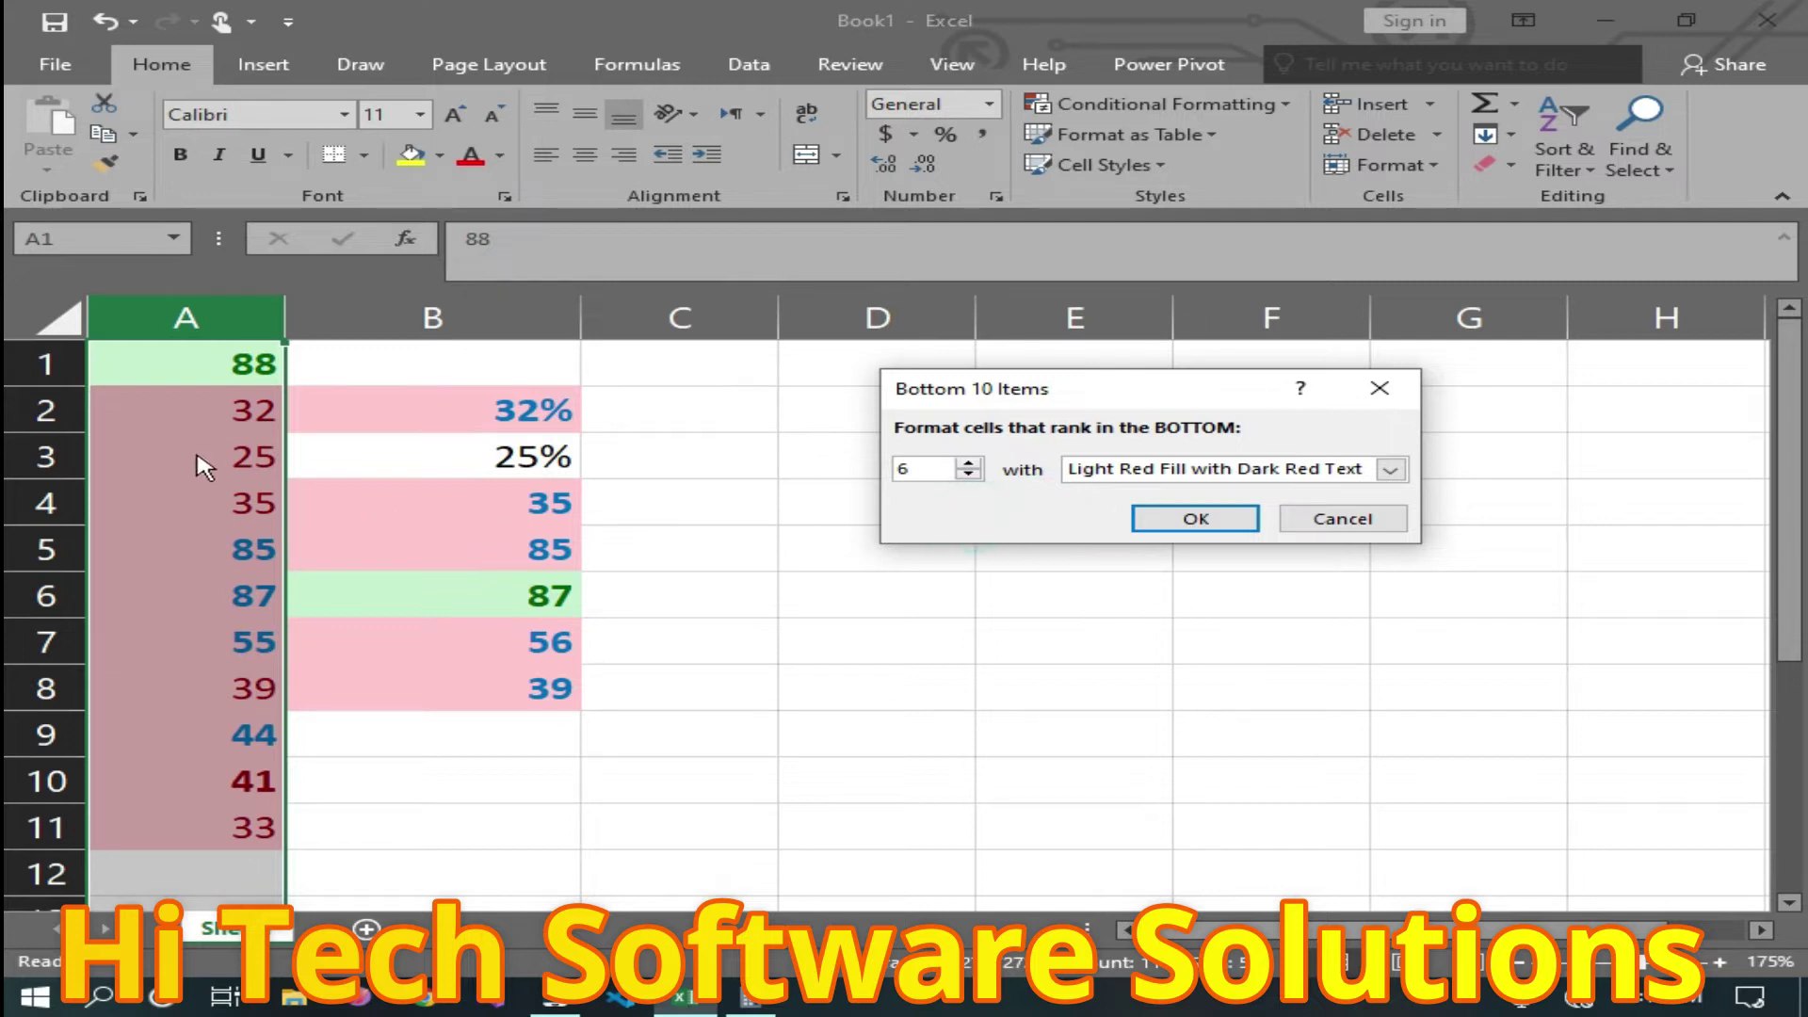
left_click(1393, 470)
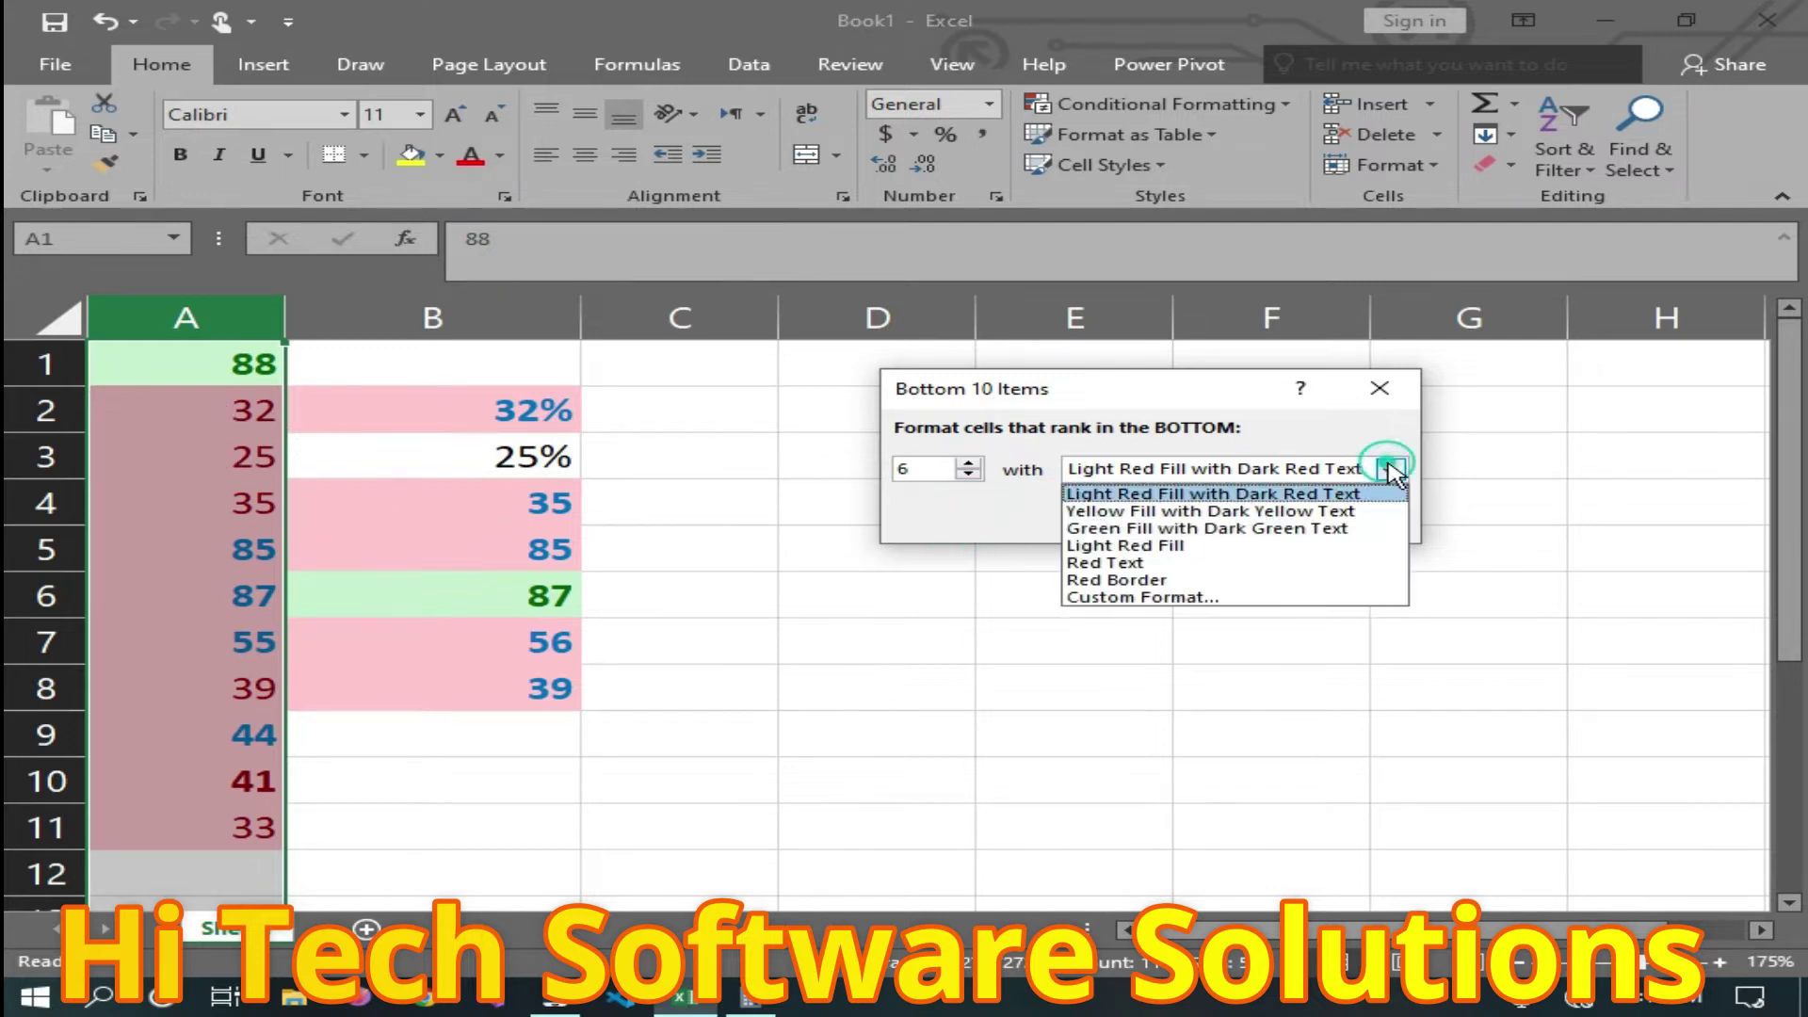
Give the bottom-6 rule a custom bold yellow text format and apply it.
left_click(1182, 599)
left_click(1262, 297)
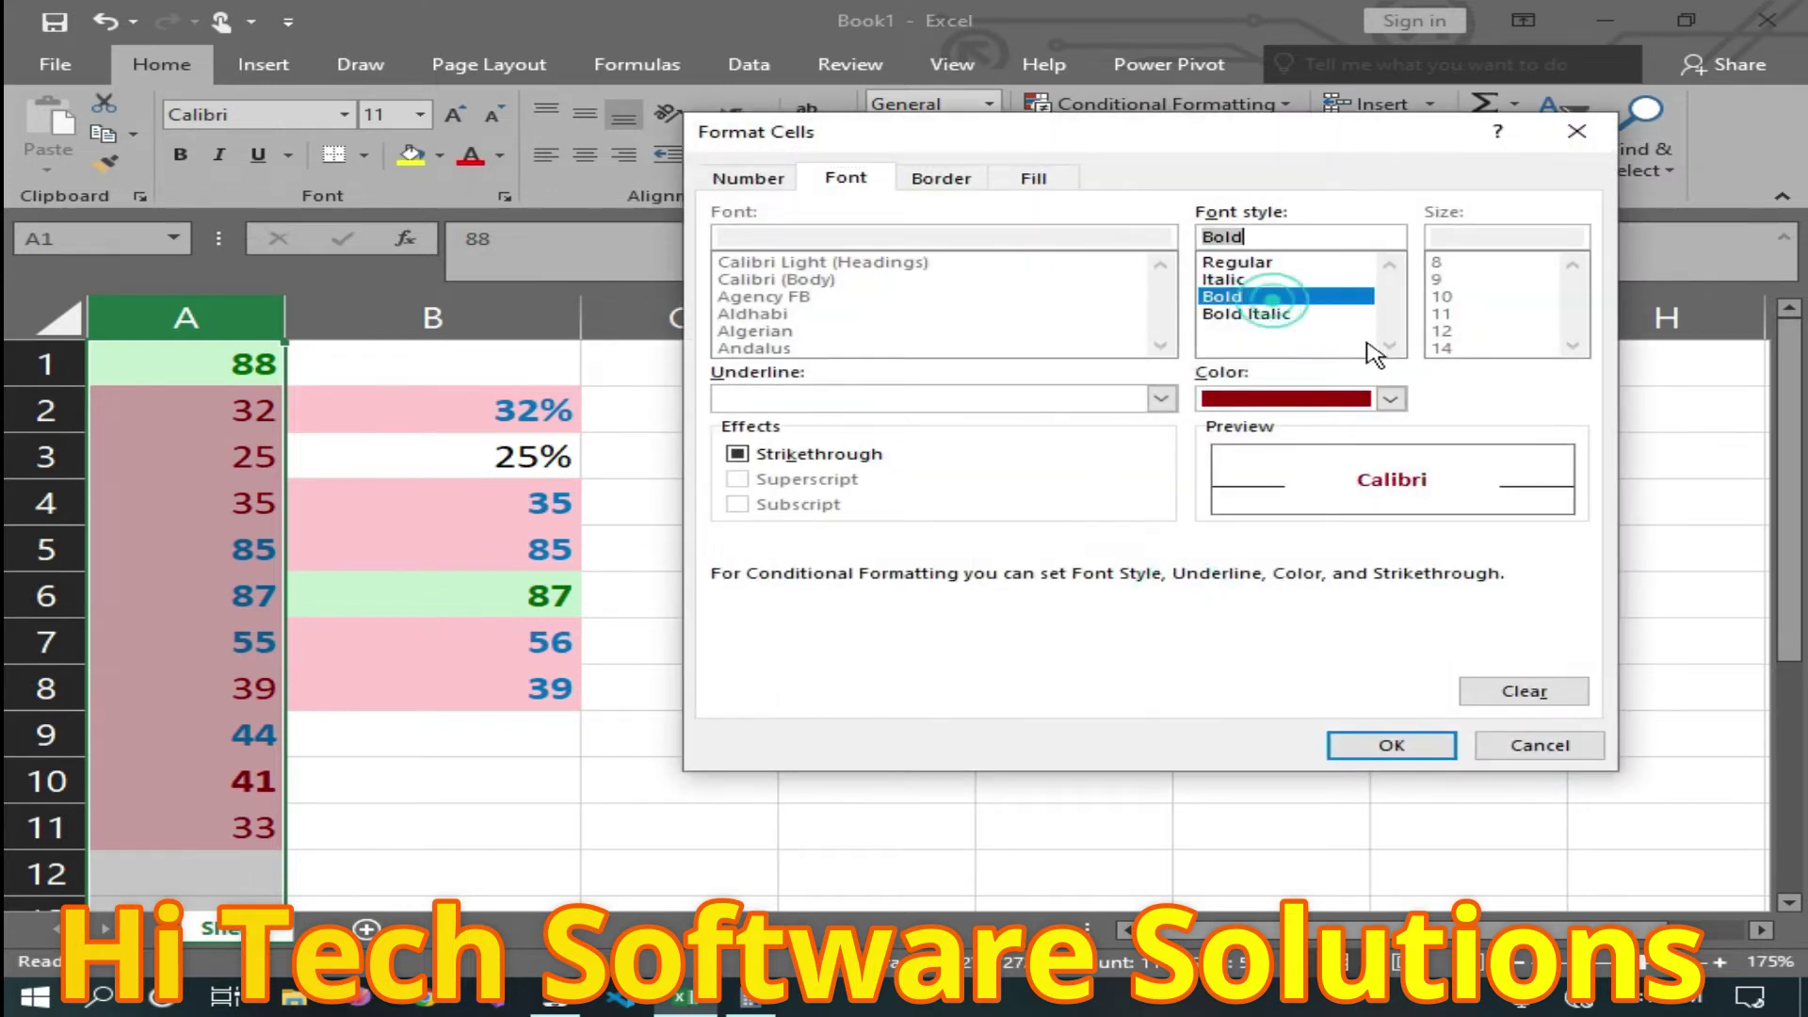
left_click(1391, 398)
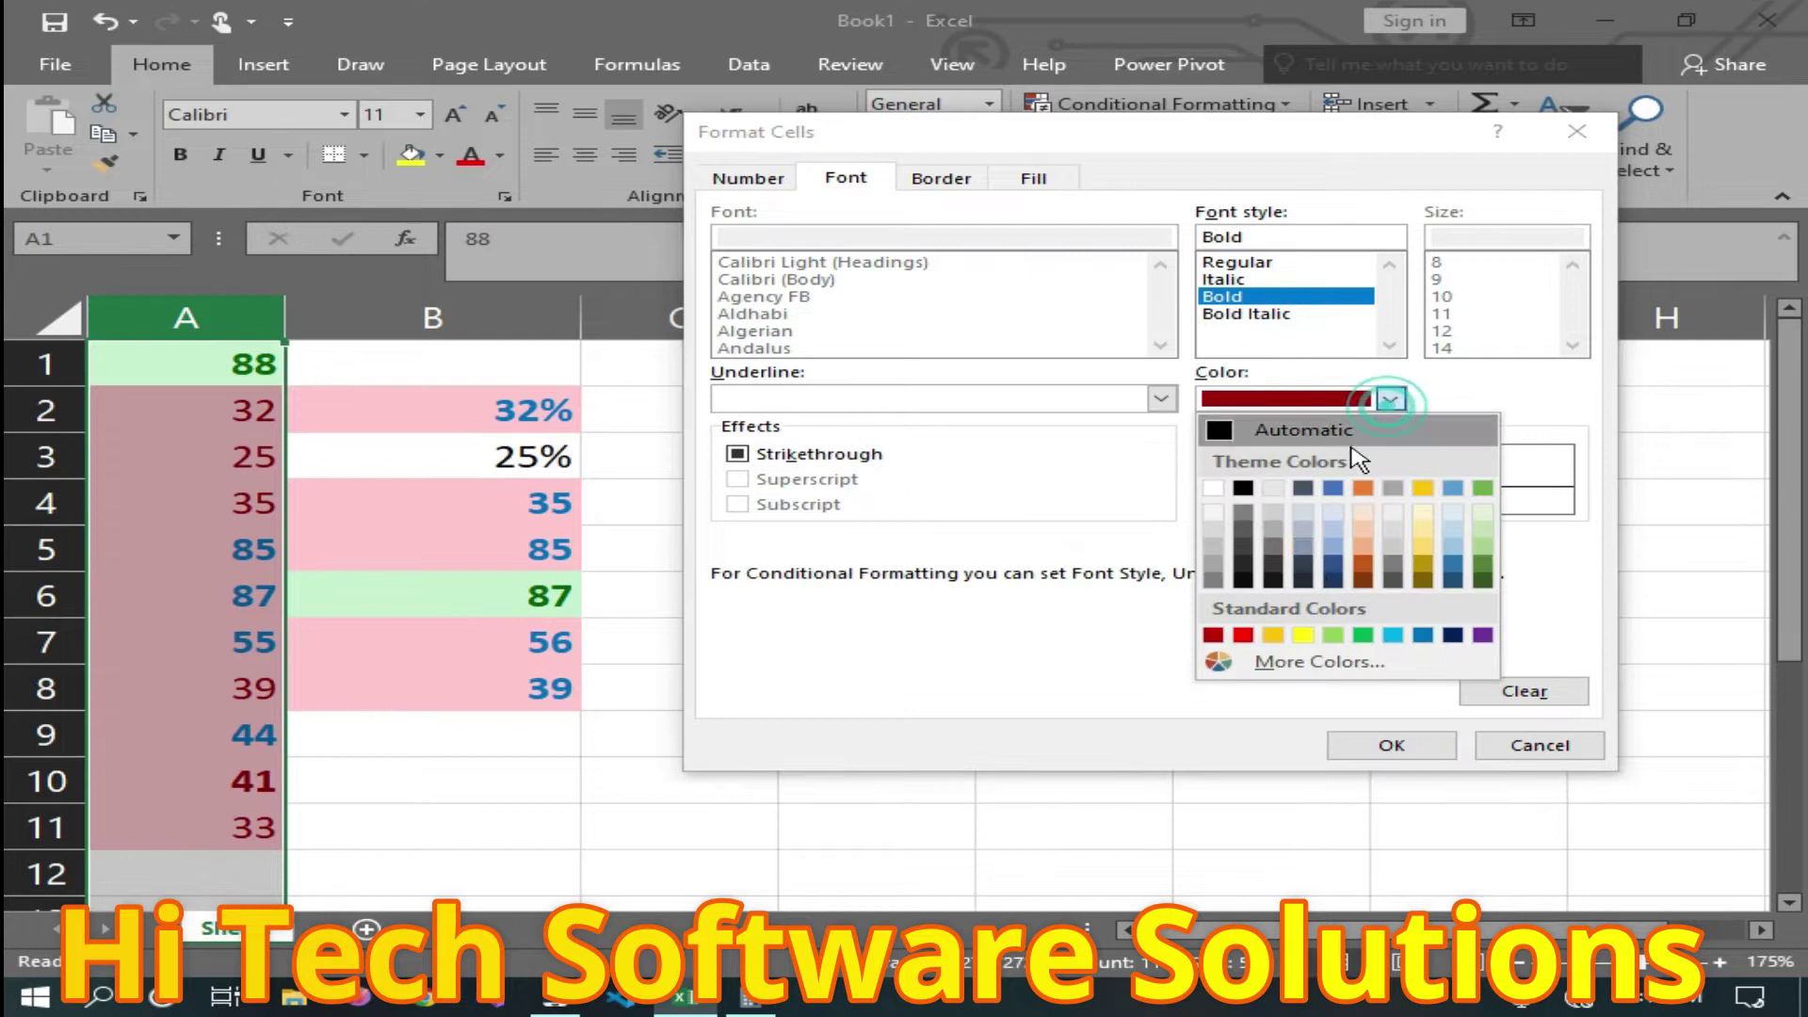
left_click(1303, 634)
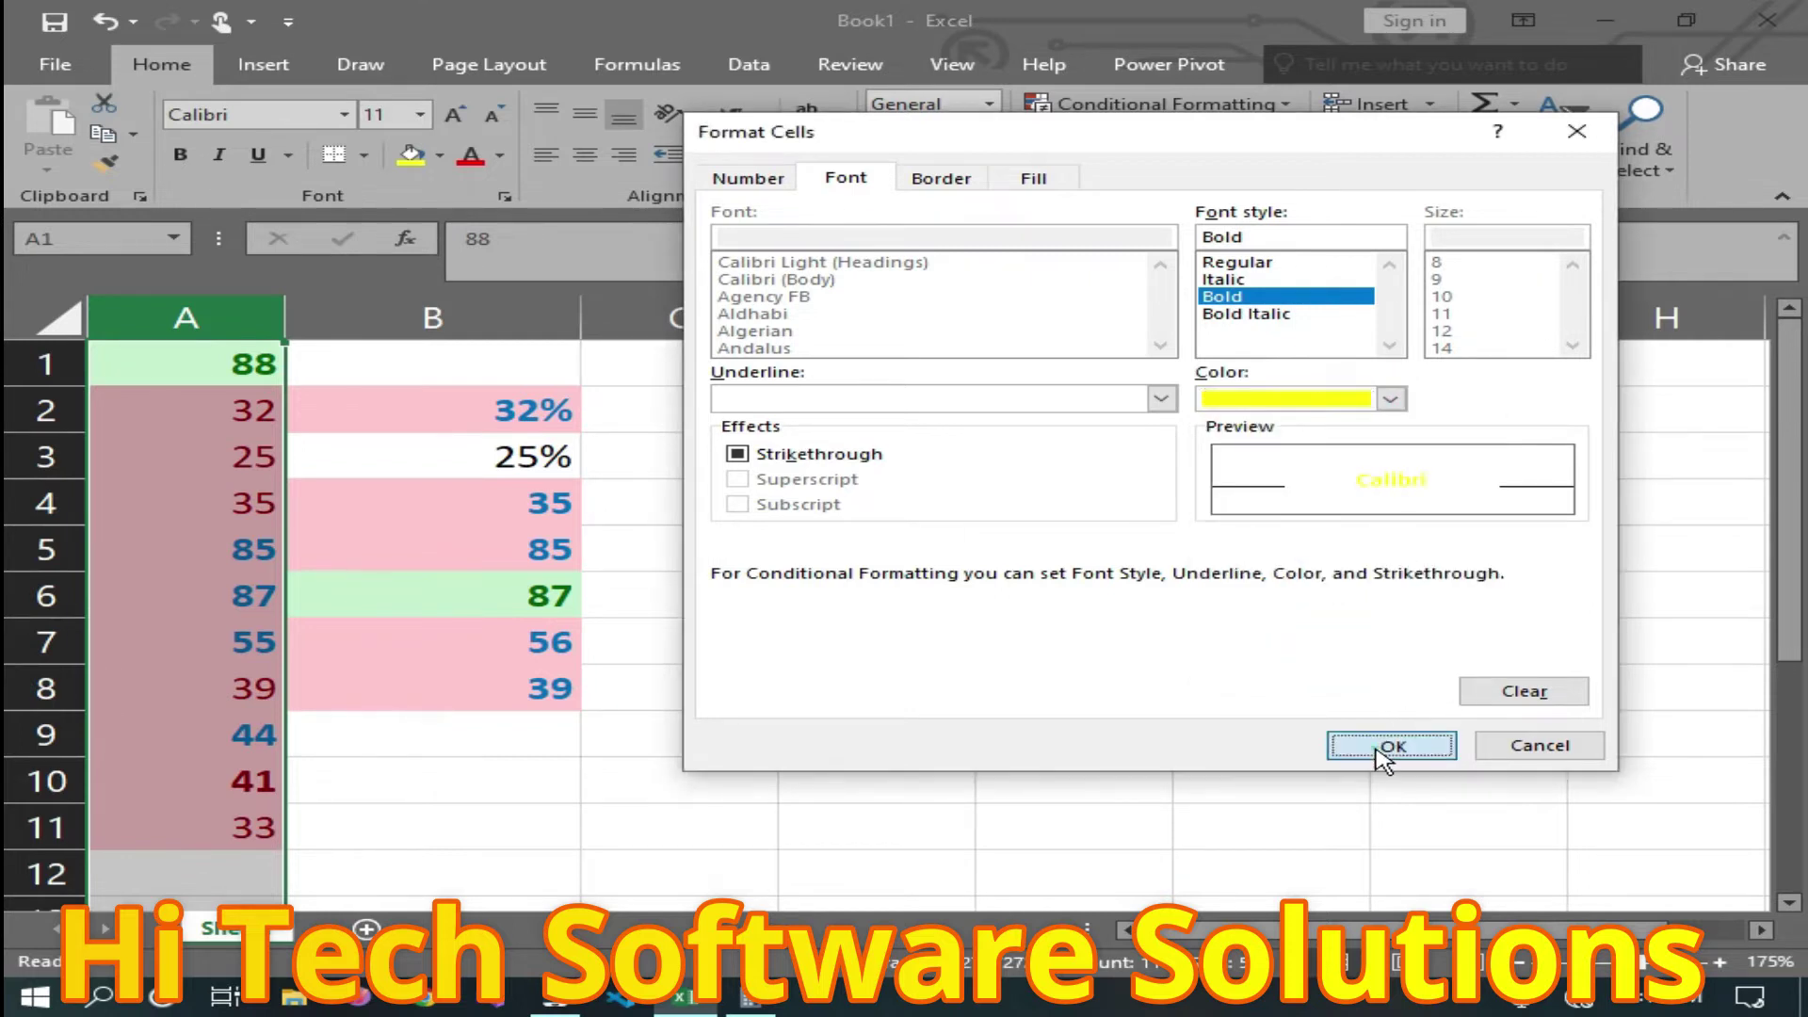
left_click(1391, 745)
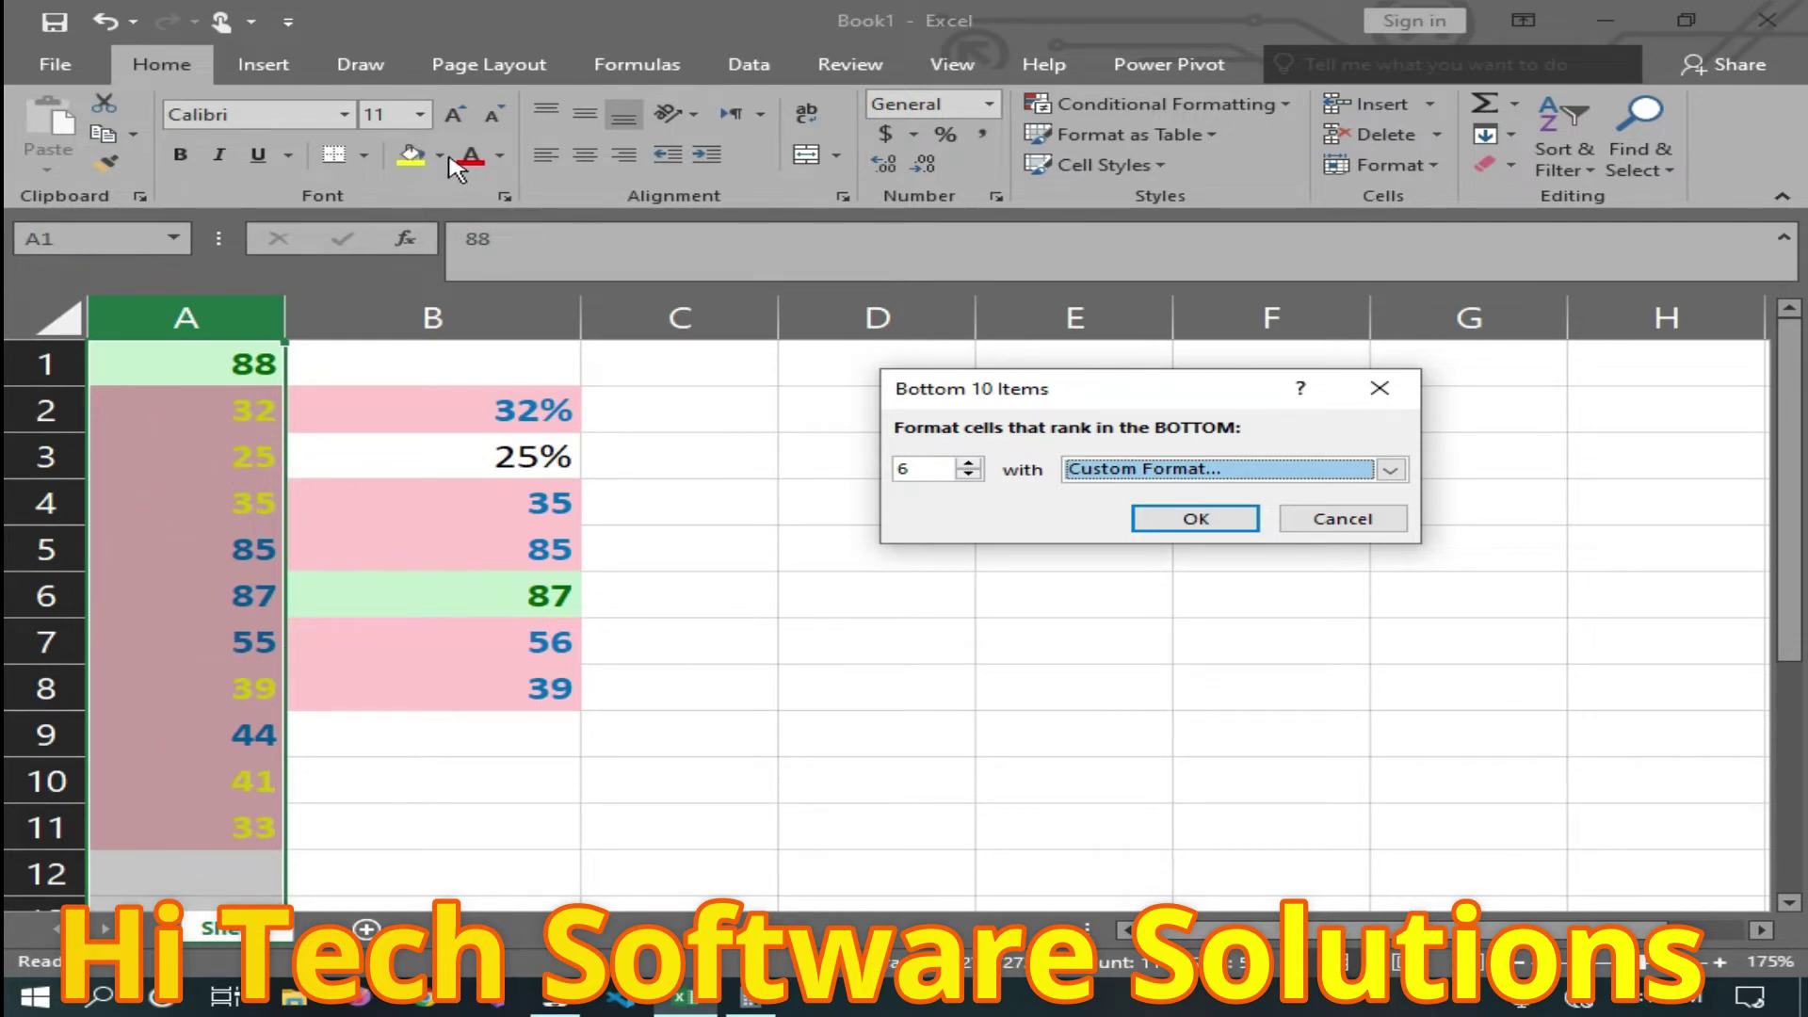
left_click(1196, 518)
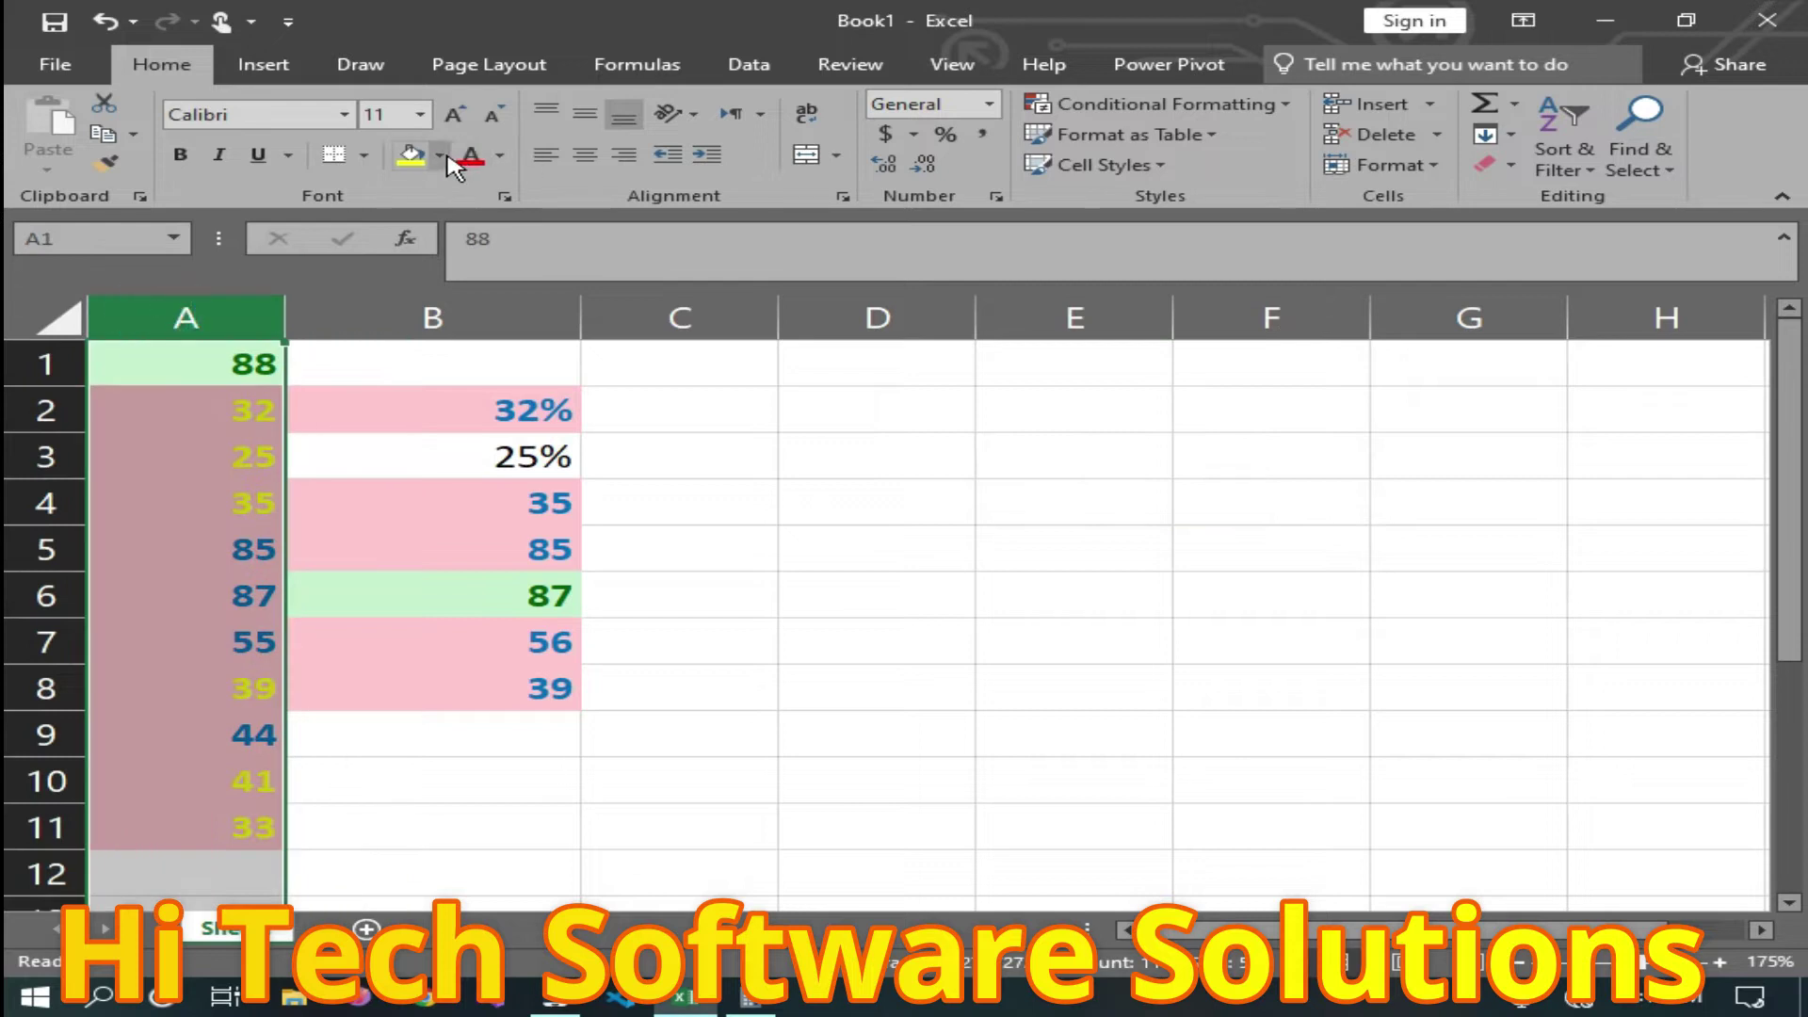
left_click(439, 155)
Fill column A dark blue, scroll to review it, then set it back to No Fill.
left_click(649, 364)
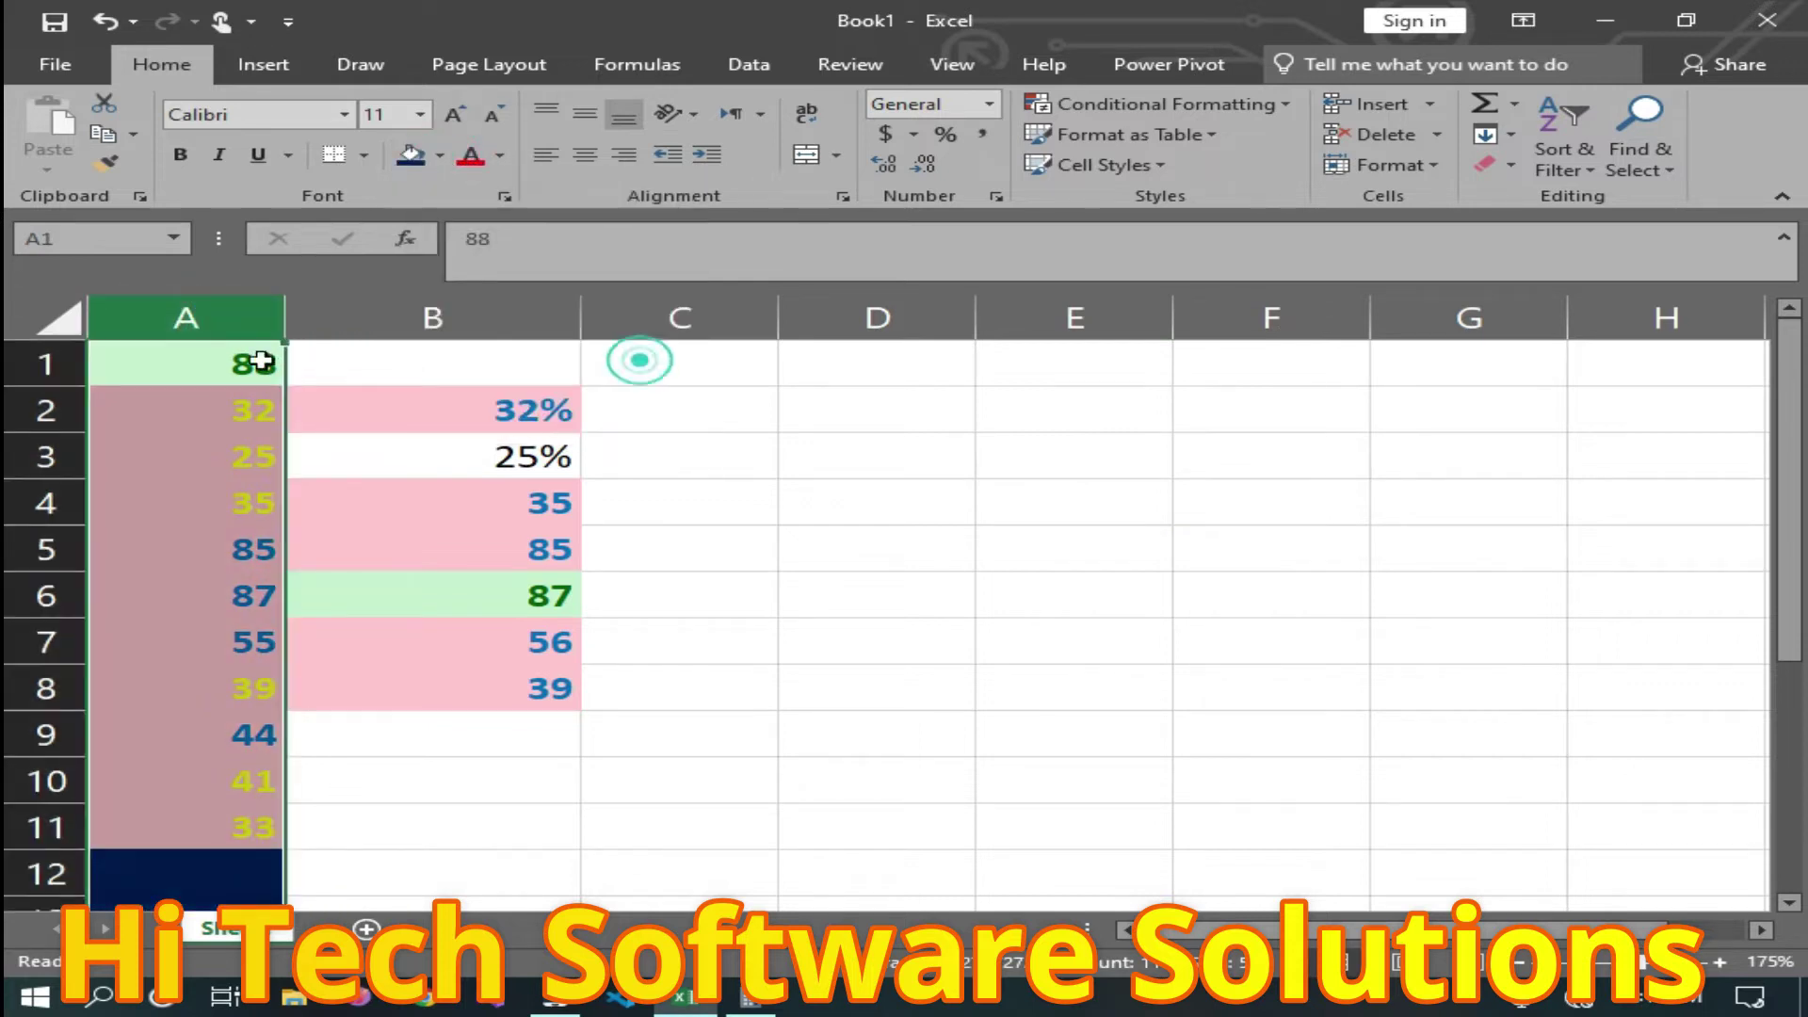
scroll(525, 787, "down", 3)
scroll(516, 771, "up", 3)
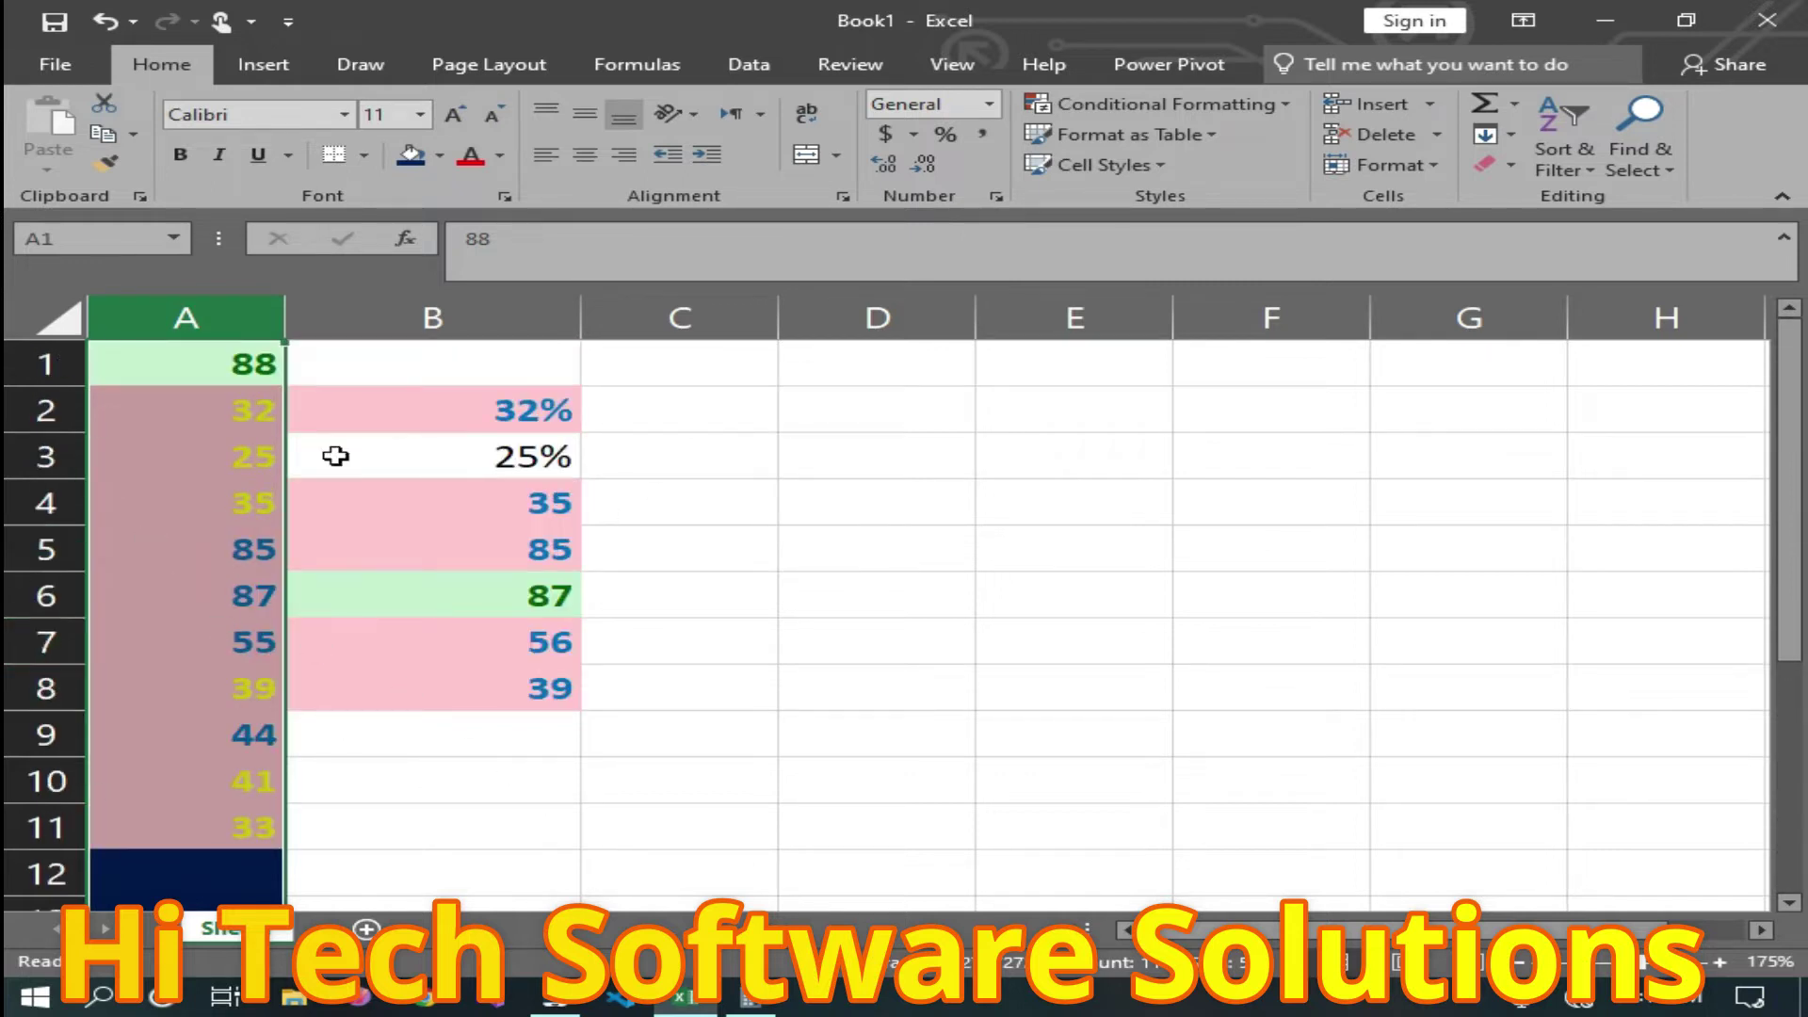
scroll(274, 594, "down", 6)
scroll(258, 649, "down", 1)
scroll(257, 649, "up", 7)
left_click(441, 153)
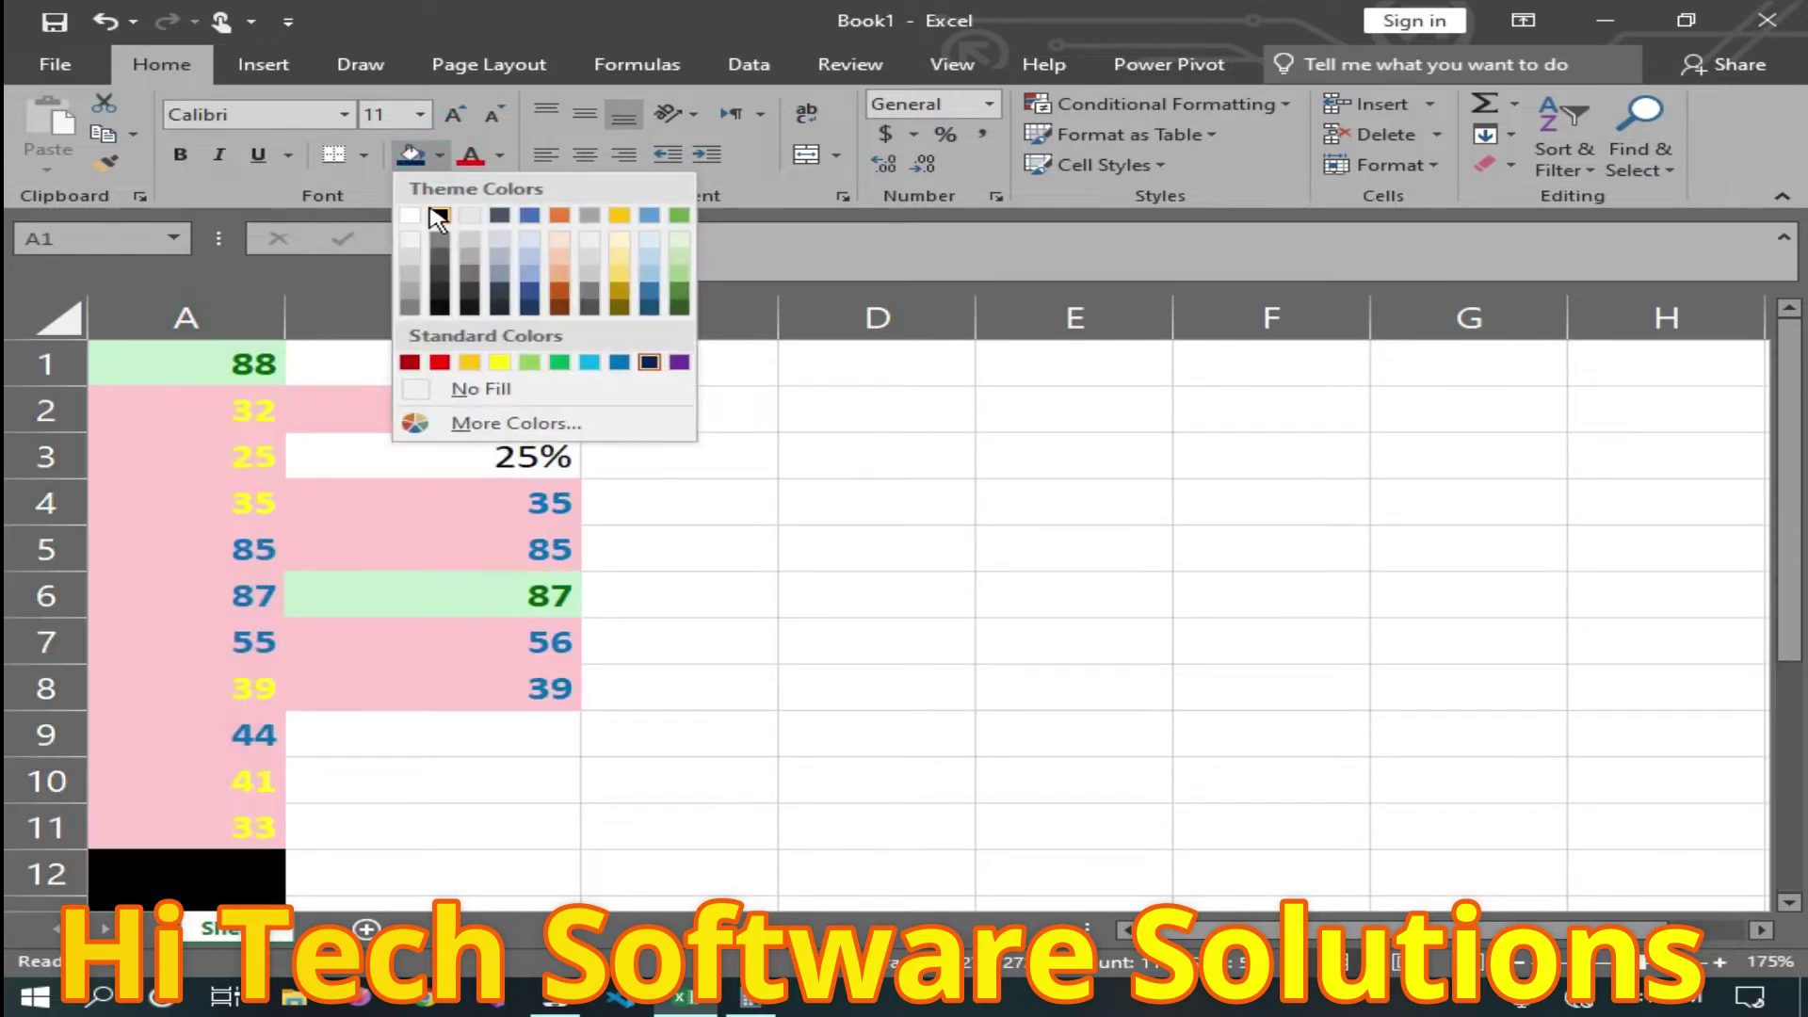
left_click(410, 214)
Select A2:A4, A8 and A10:A11 to point them out, then deselect onto D6.
left_click(1059, 807)
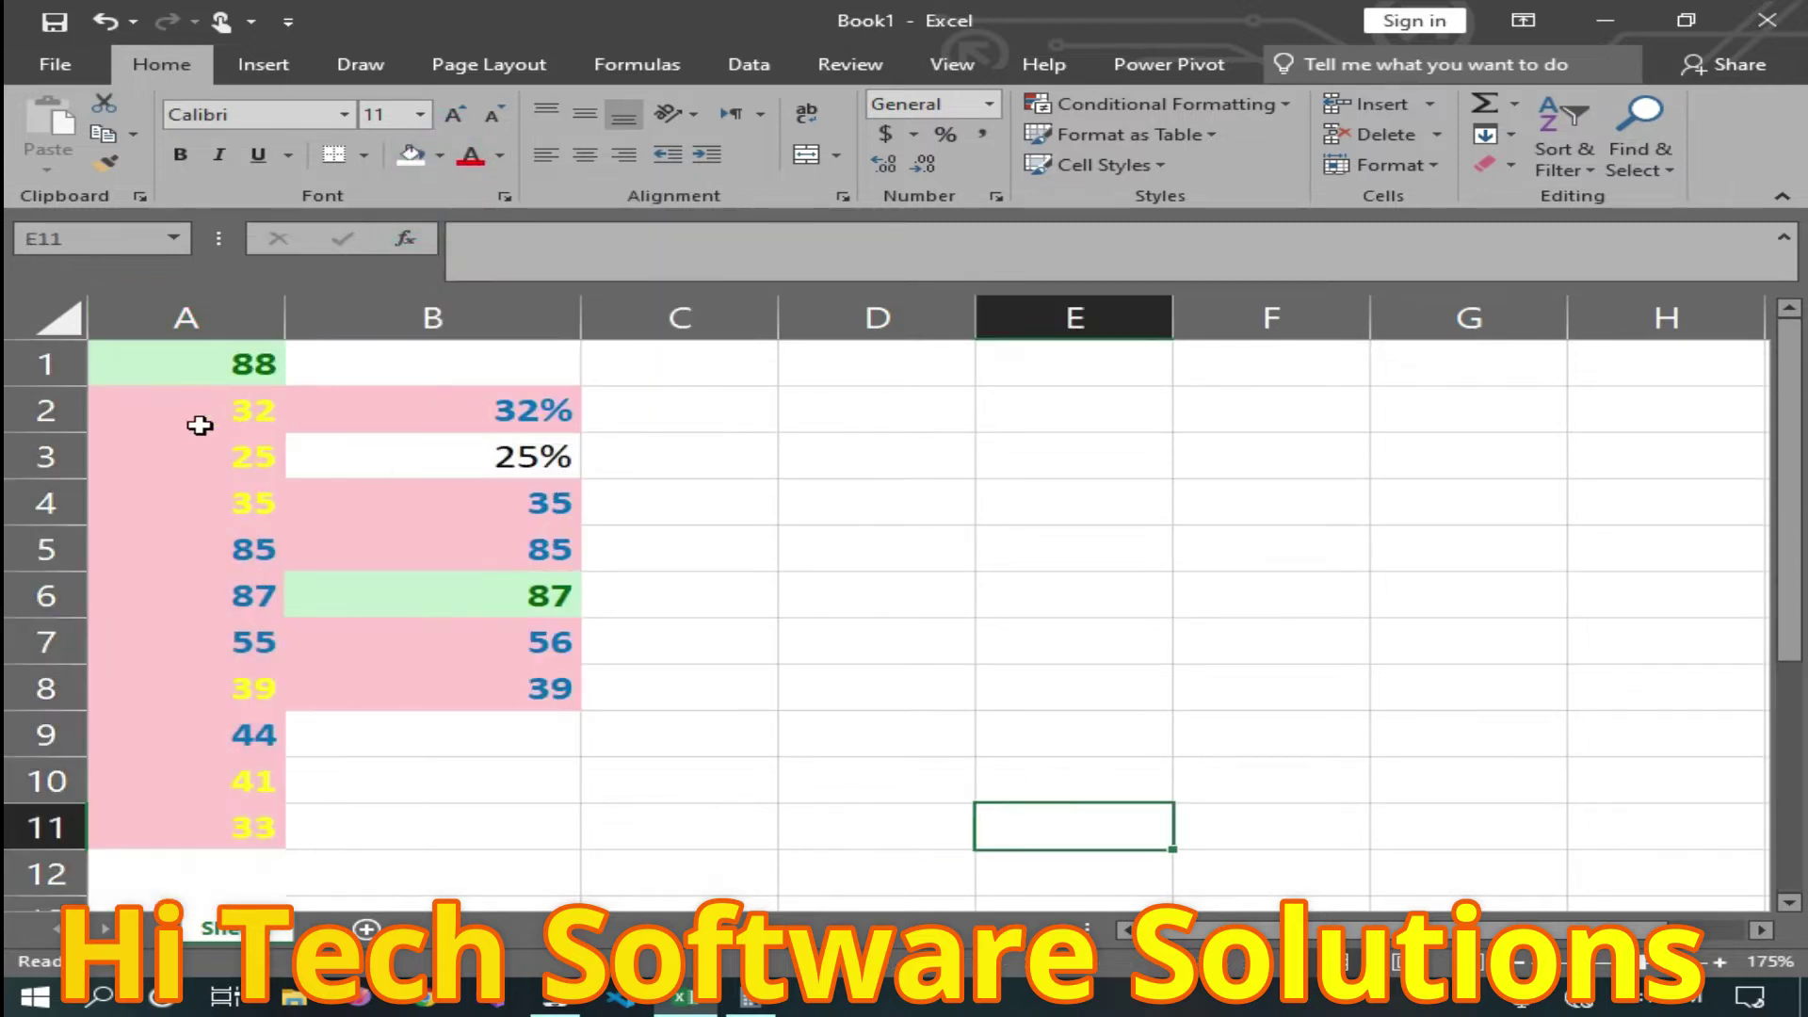
left_click_drag(194, 415, 202, 499)
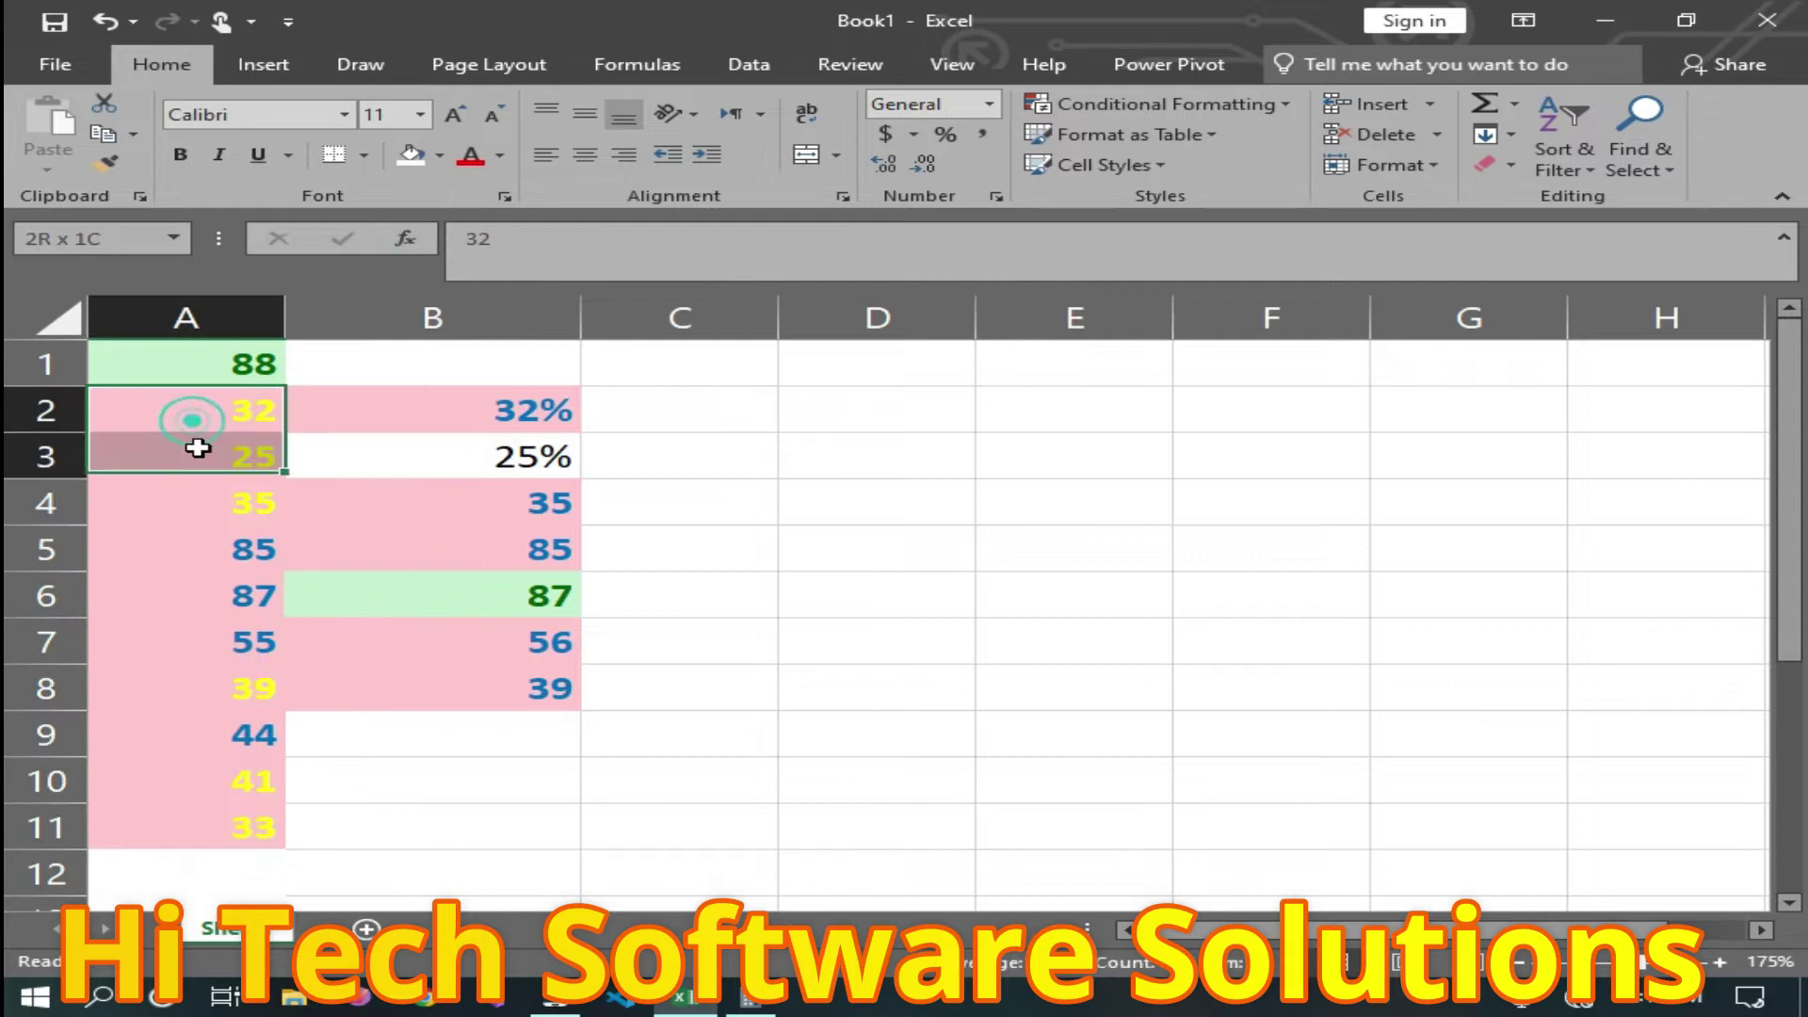
left_click(189, 690)
left_click_drag(173, 783, 175, 820)
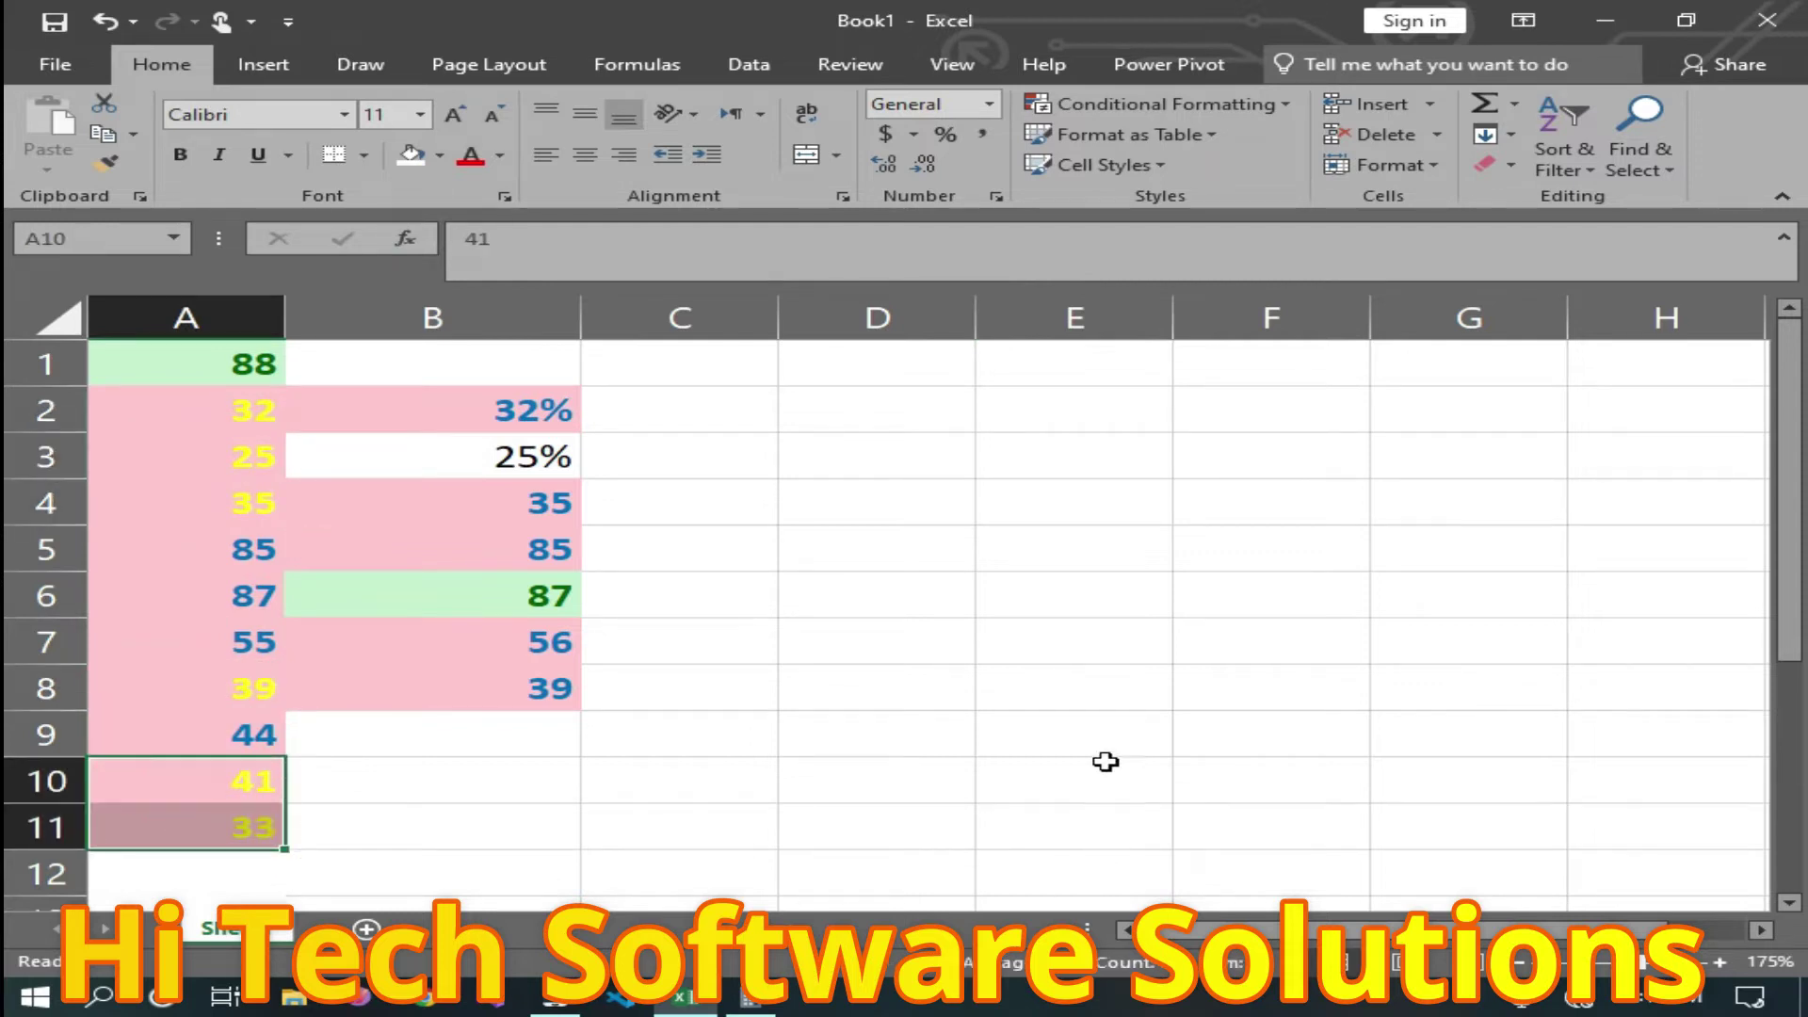
left_click(895, 593)
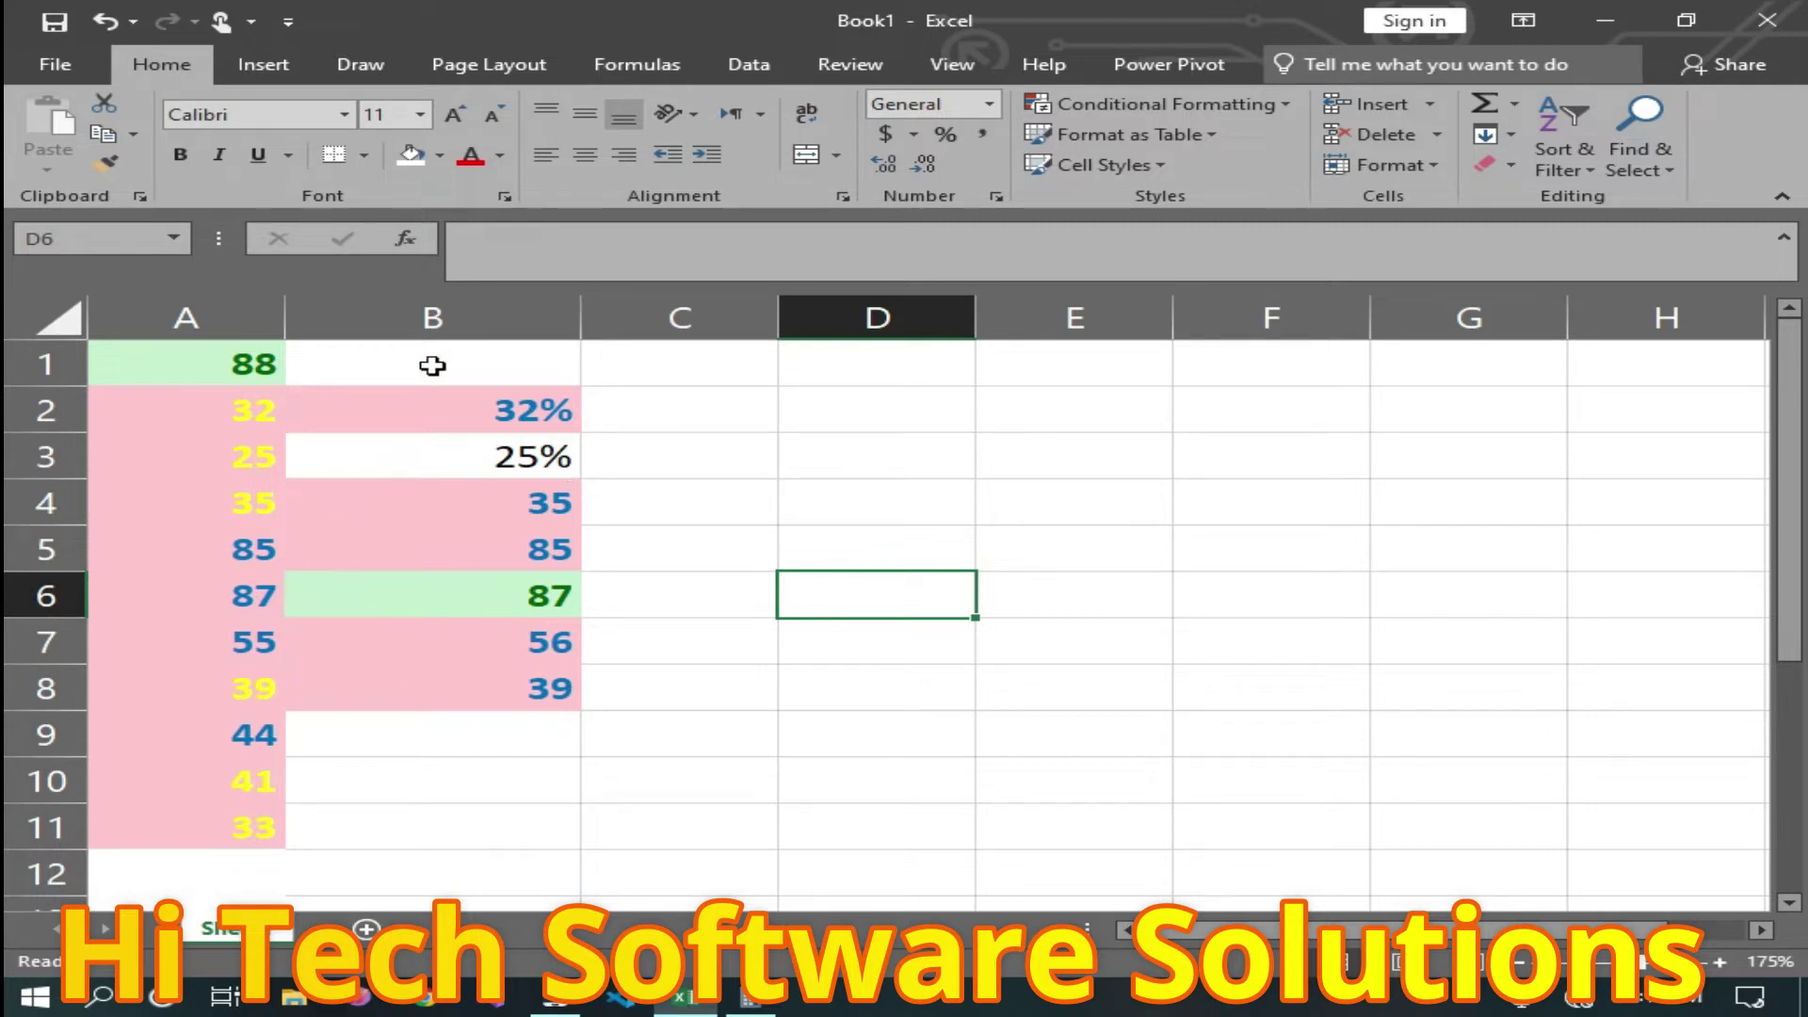
Select column A and add a Bottom 10% rule with Light Red Fill and Dark Red Text.
left_click(243, 367)
left_click(212, 311)
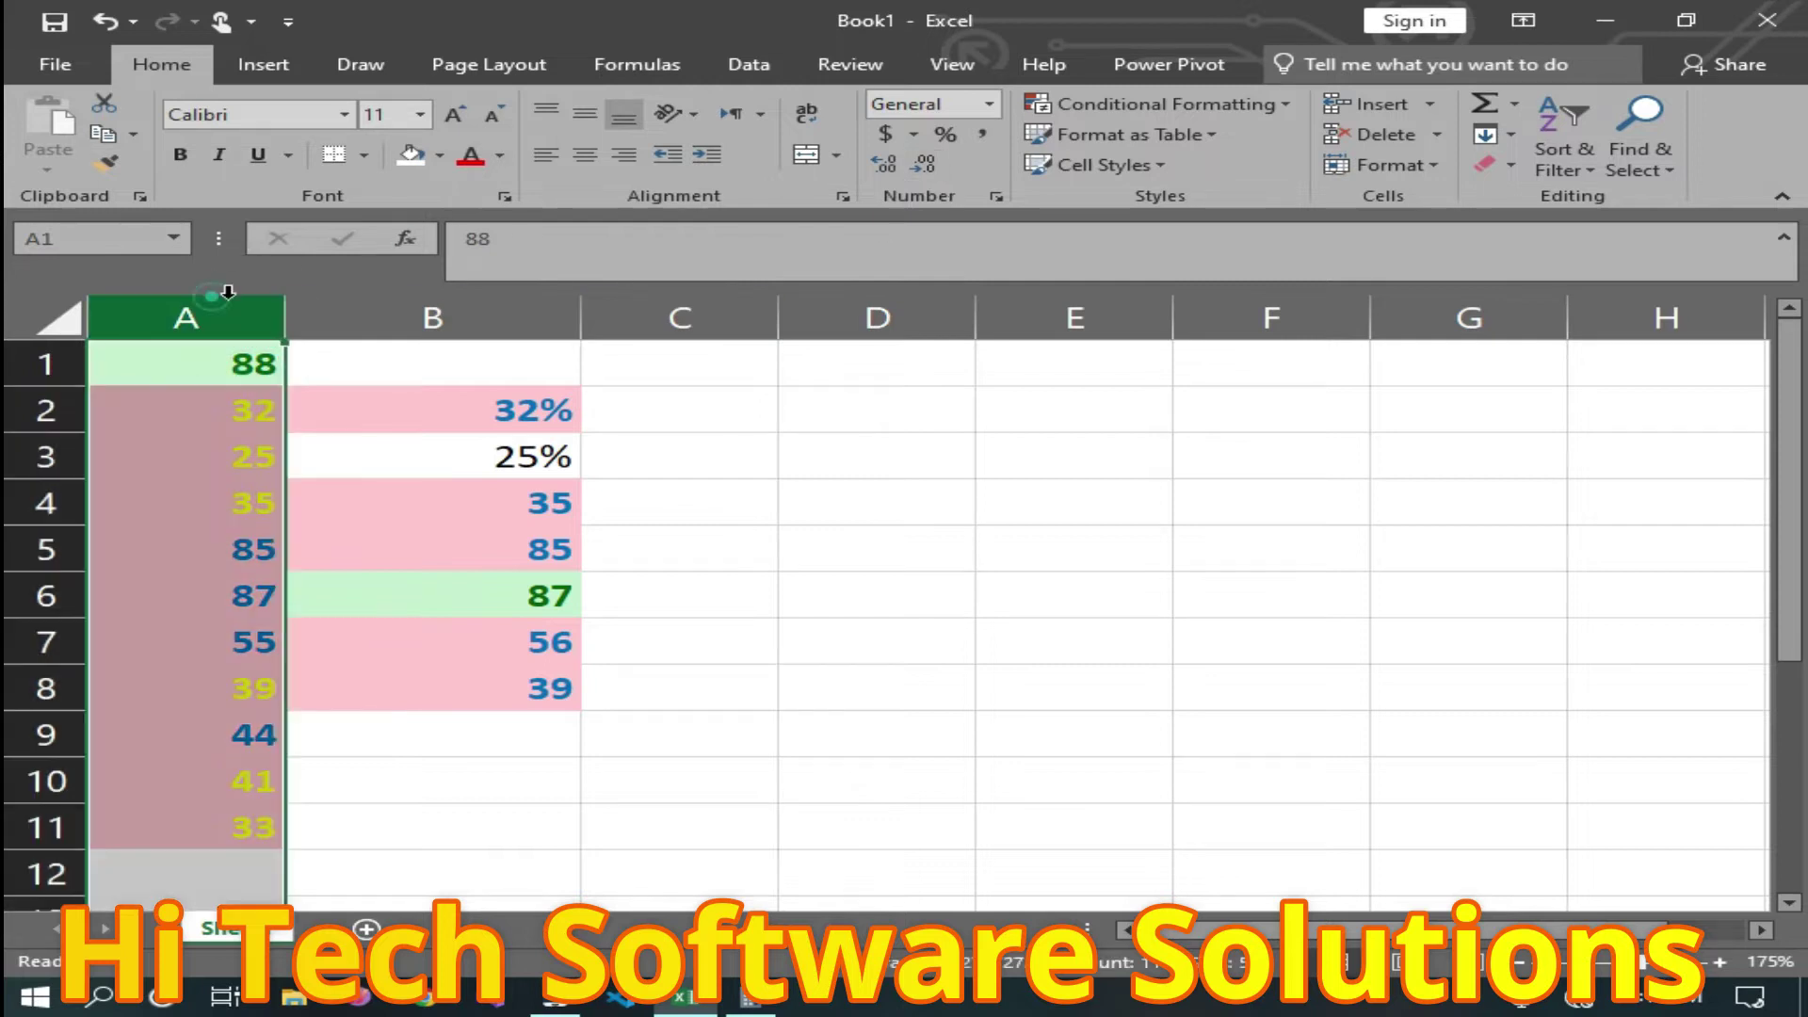
left_click(1254, 105)
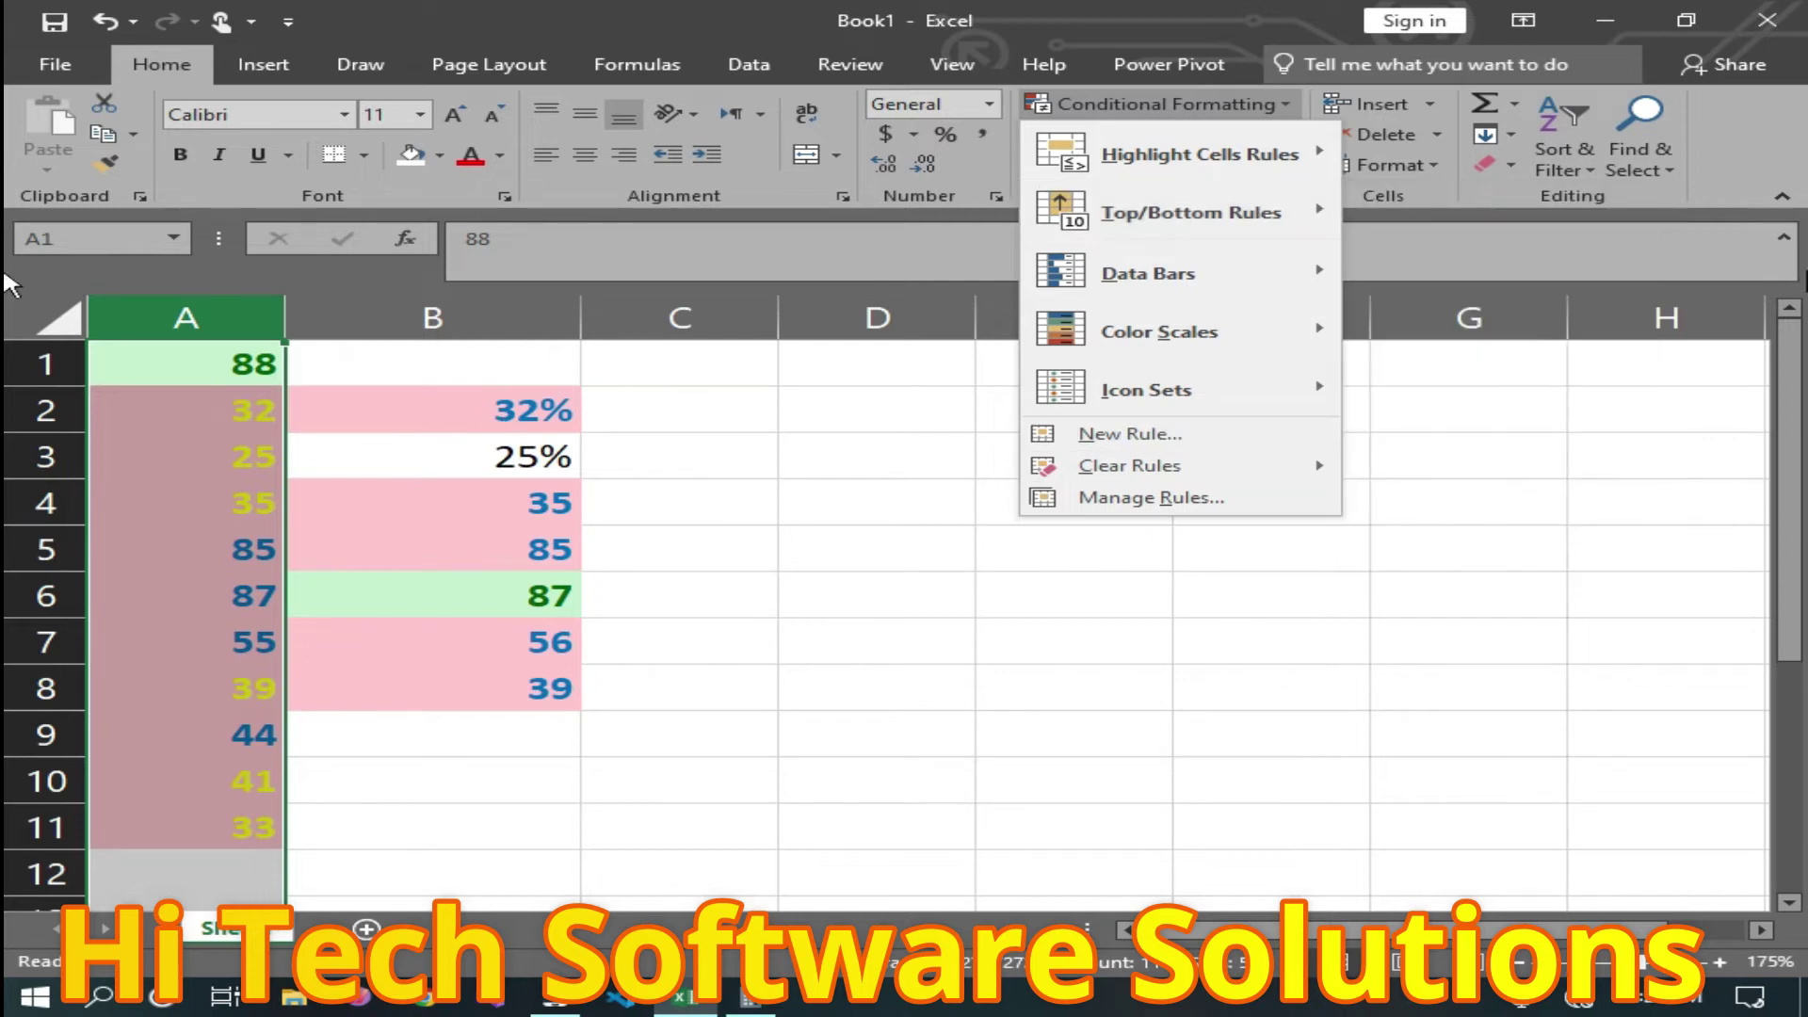
mouse_move(1191, 212)
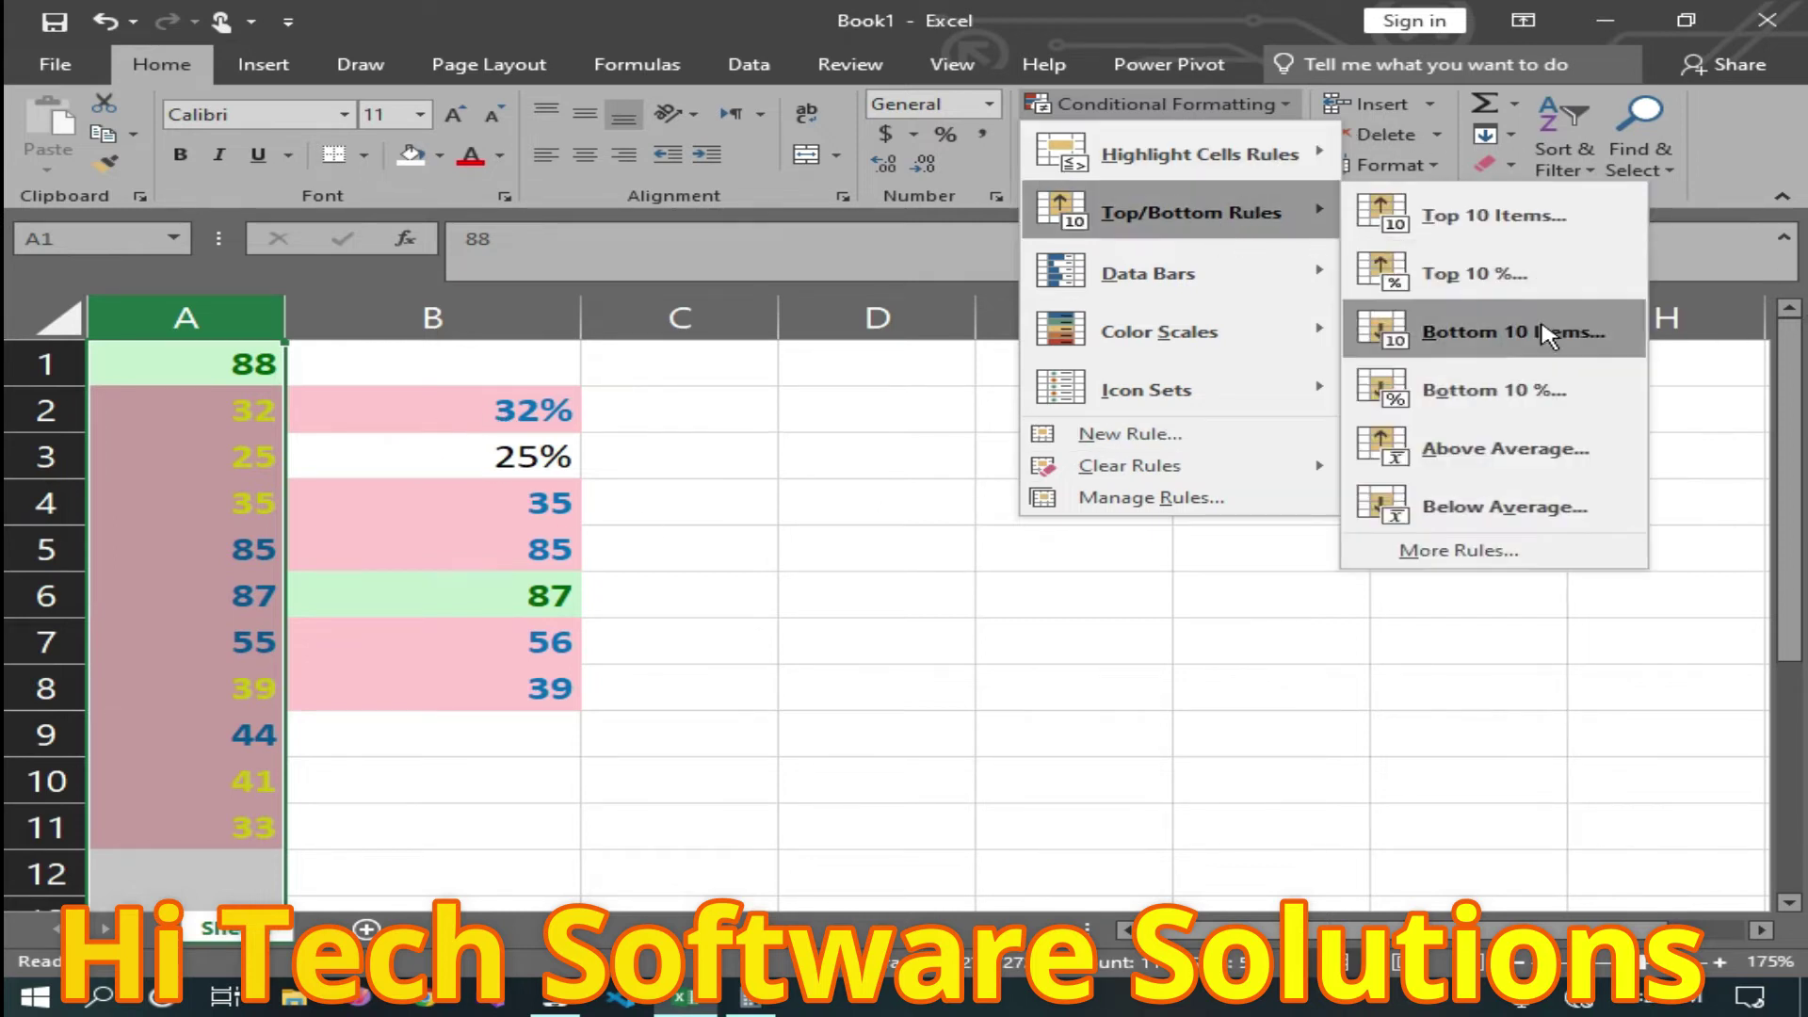
left_click(1496, 386)
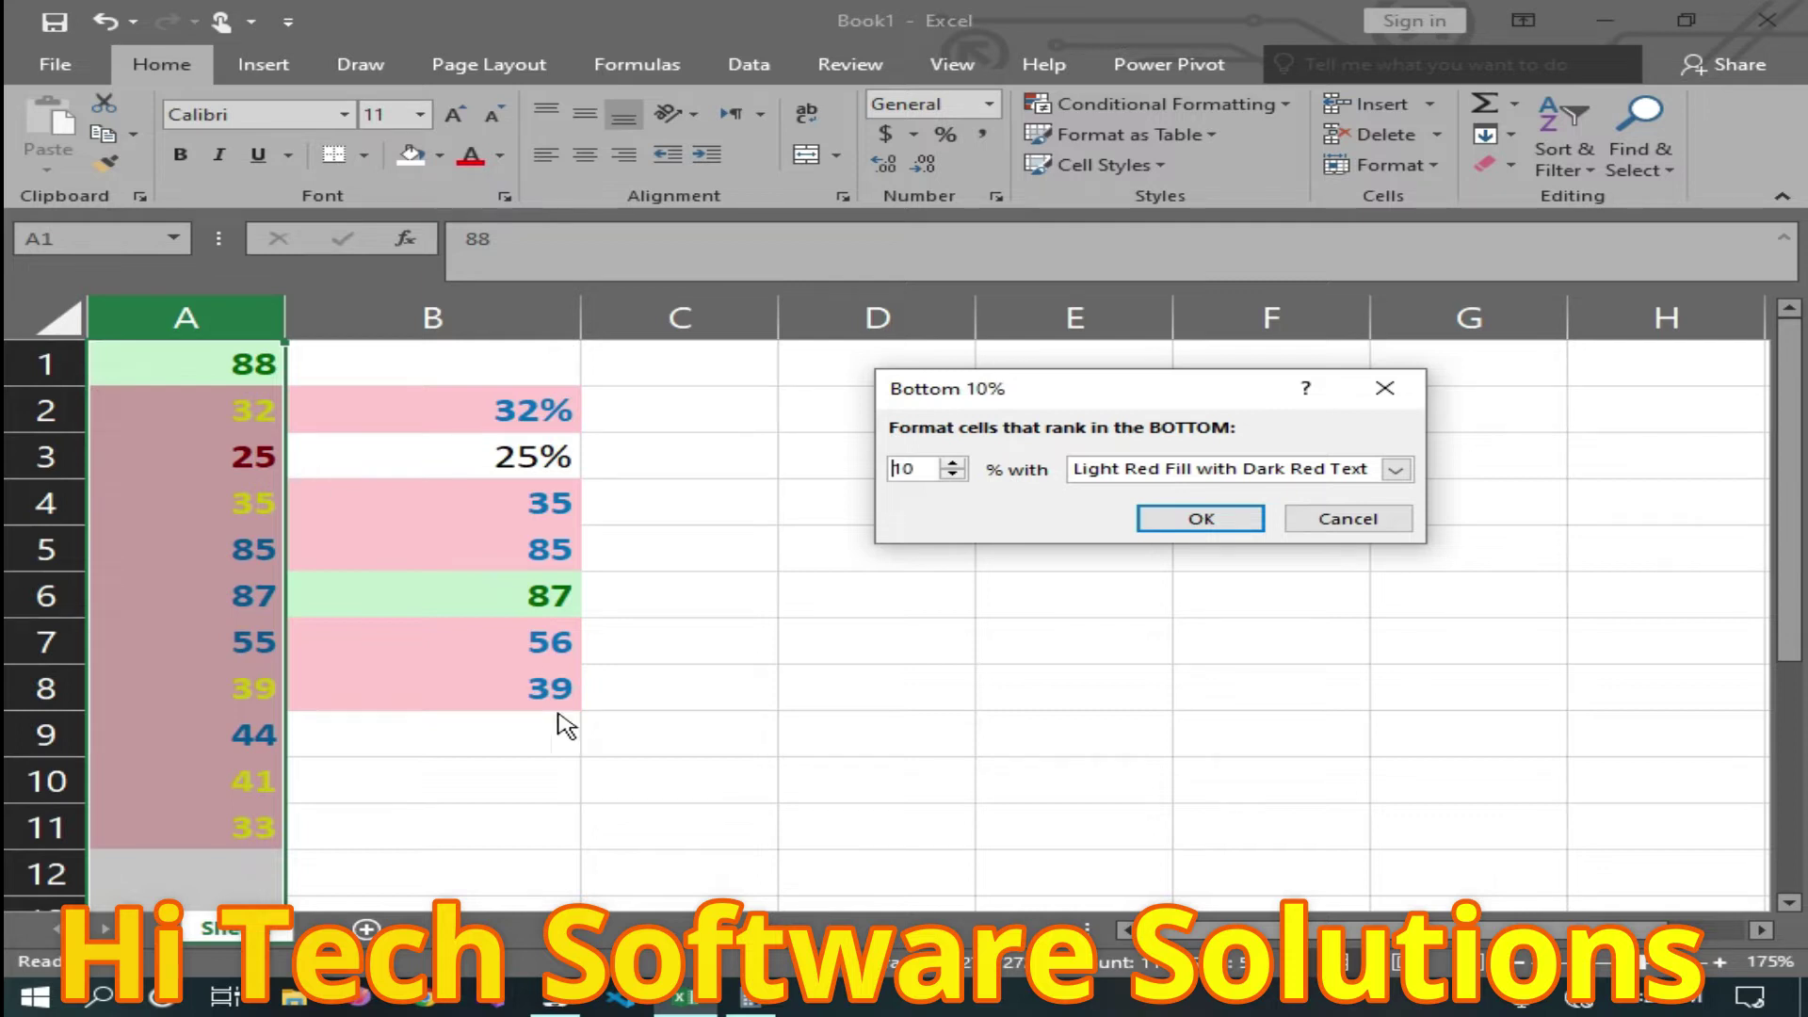
left_click(1201, 518)
left_click(1158, 104)
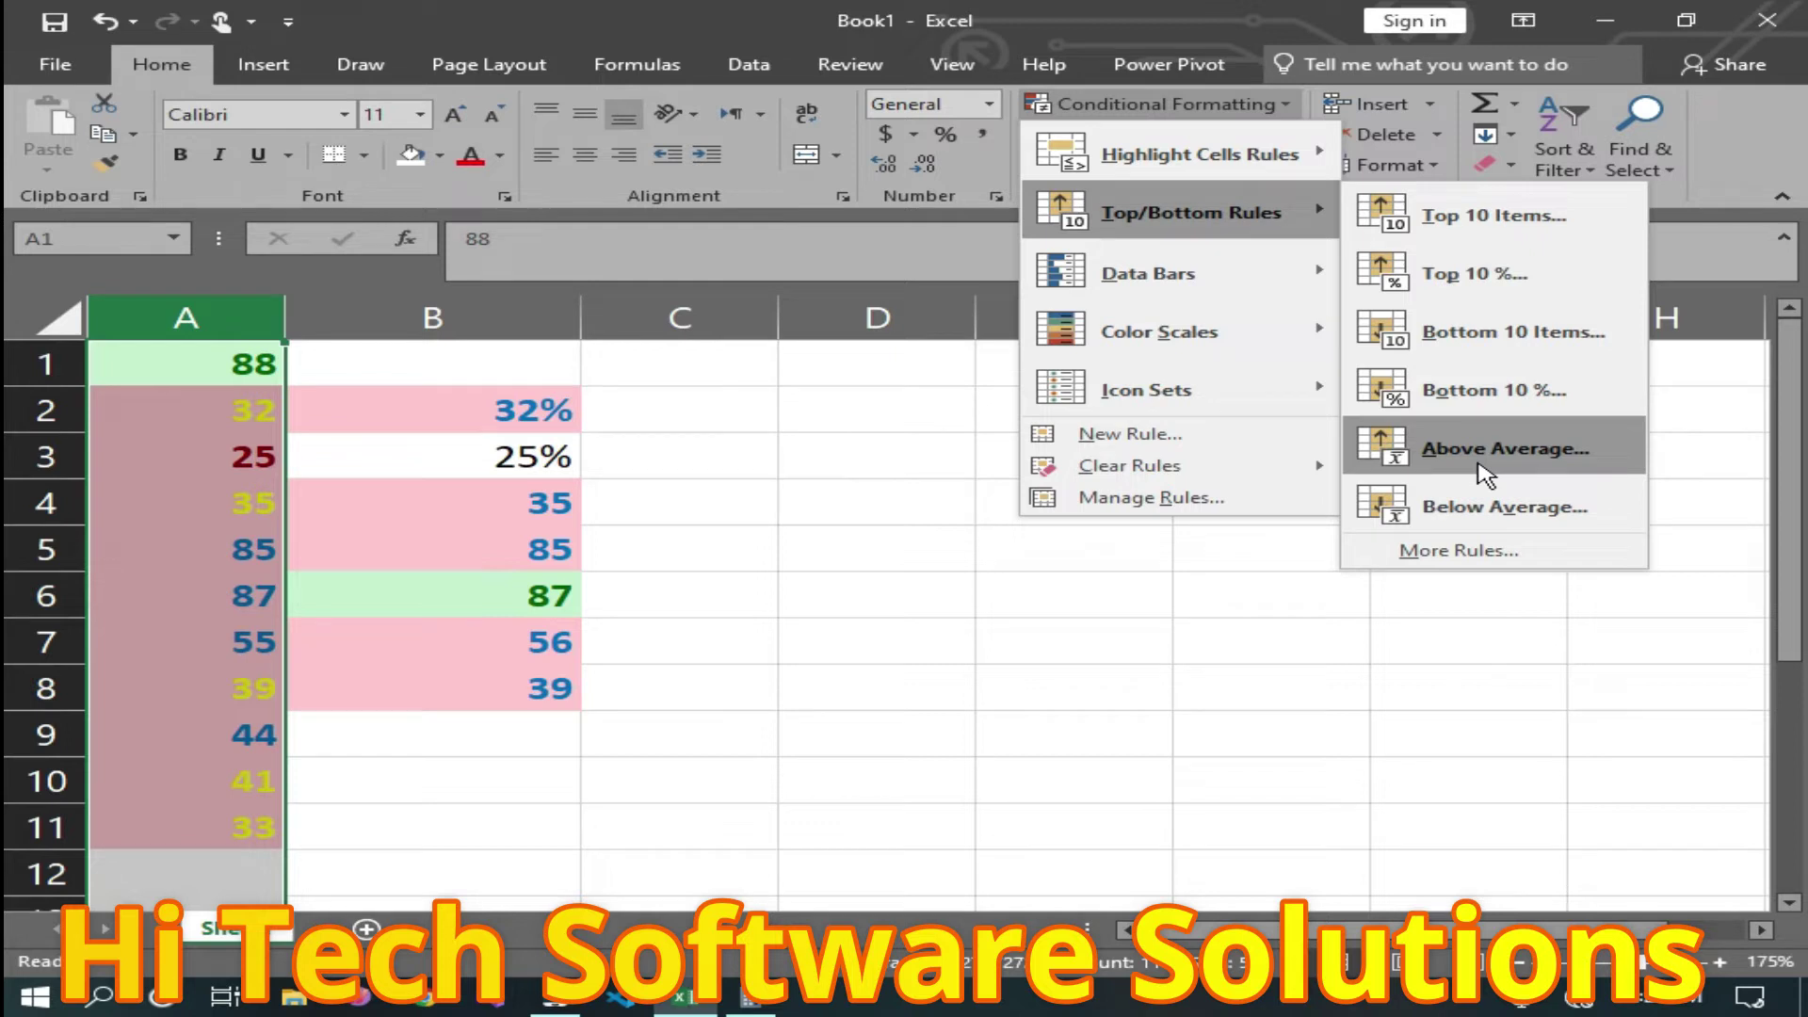
Insert an AutoSum Average formula in A13, giving 51.2727 for A1:A12.
left_click(1070, 679)
scroll(606, 618, "down", 2)
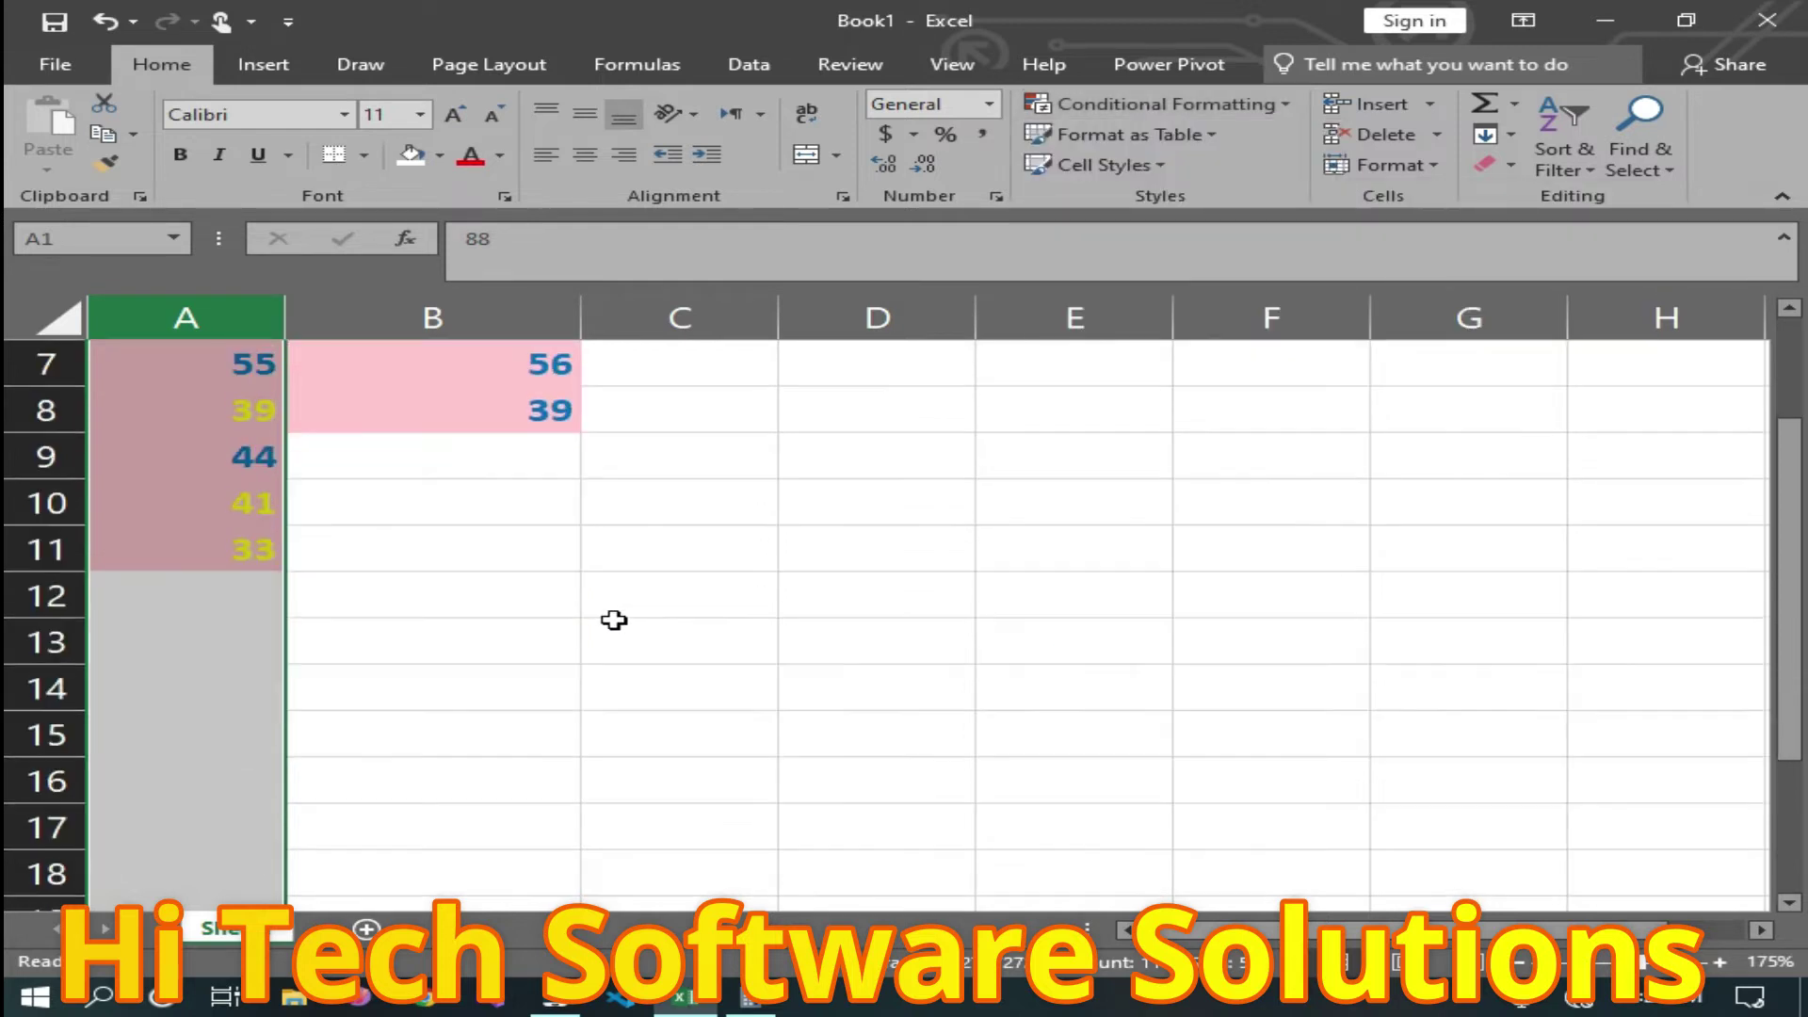
left_click(584, 621)
left_click(202, 608)
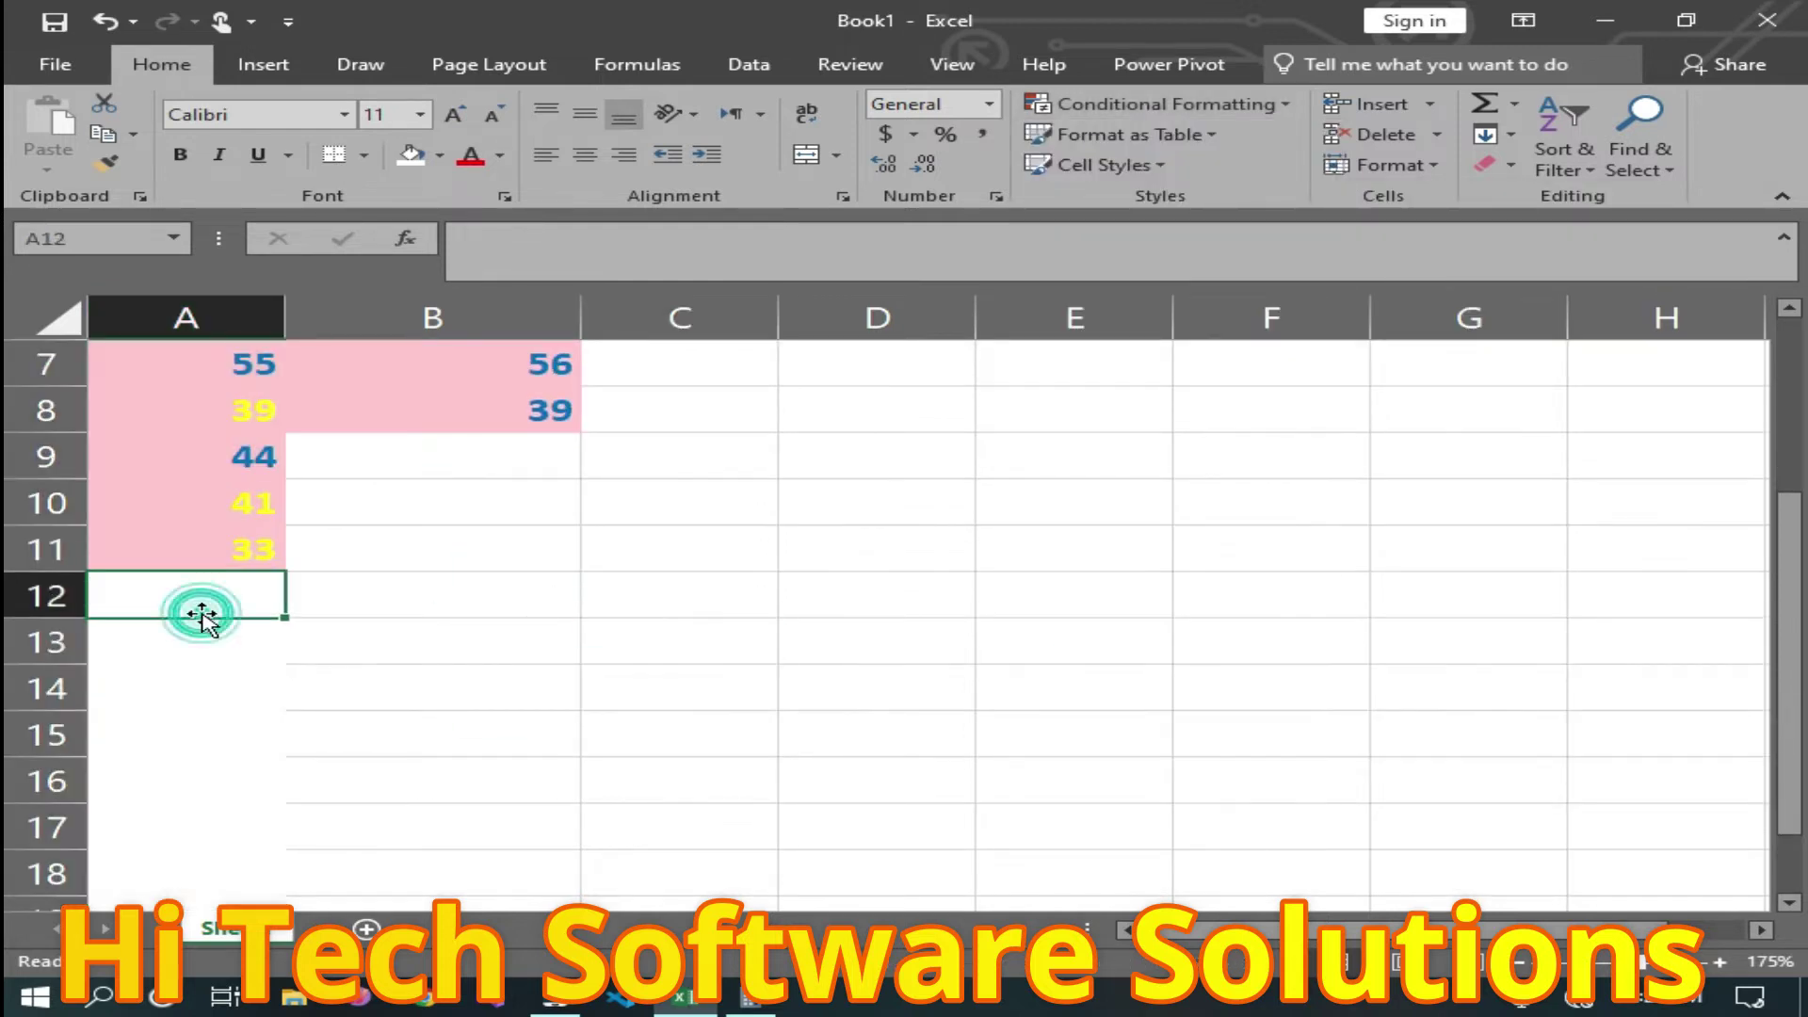
left_click(446, 653)
left_click(187, 636)
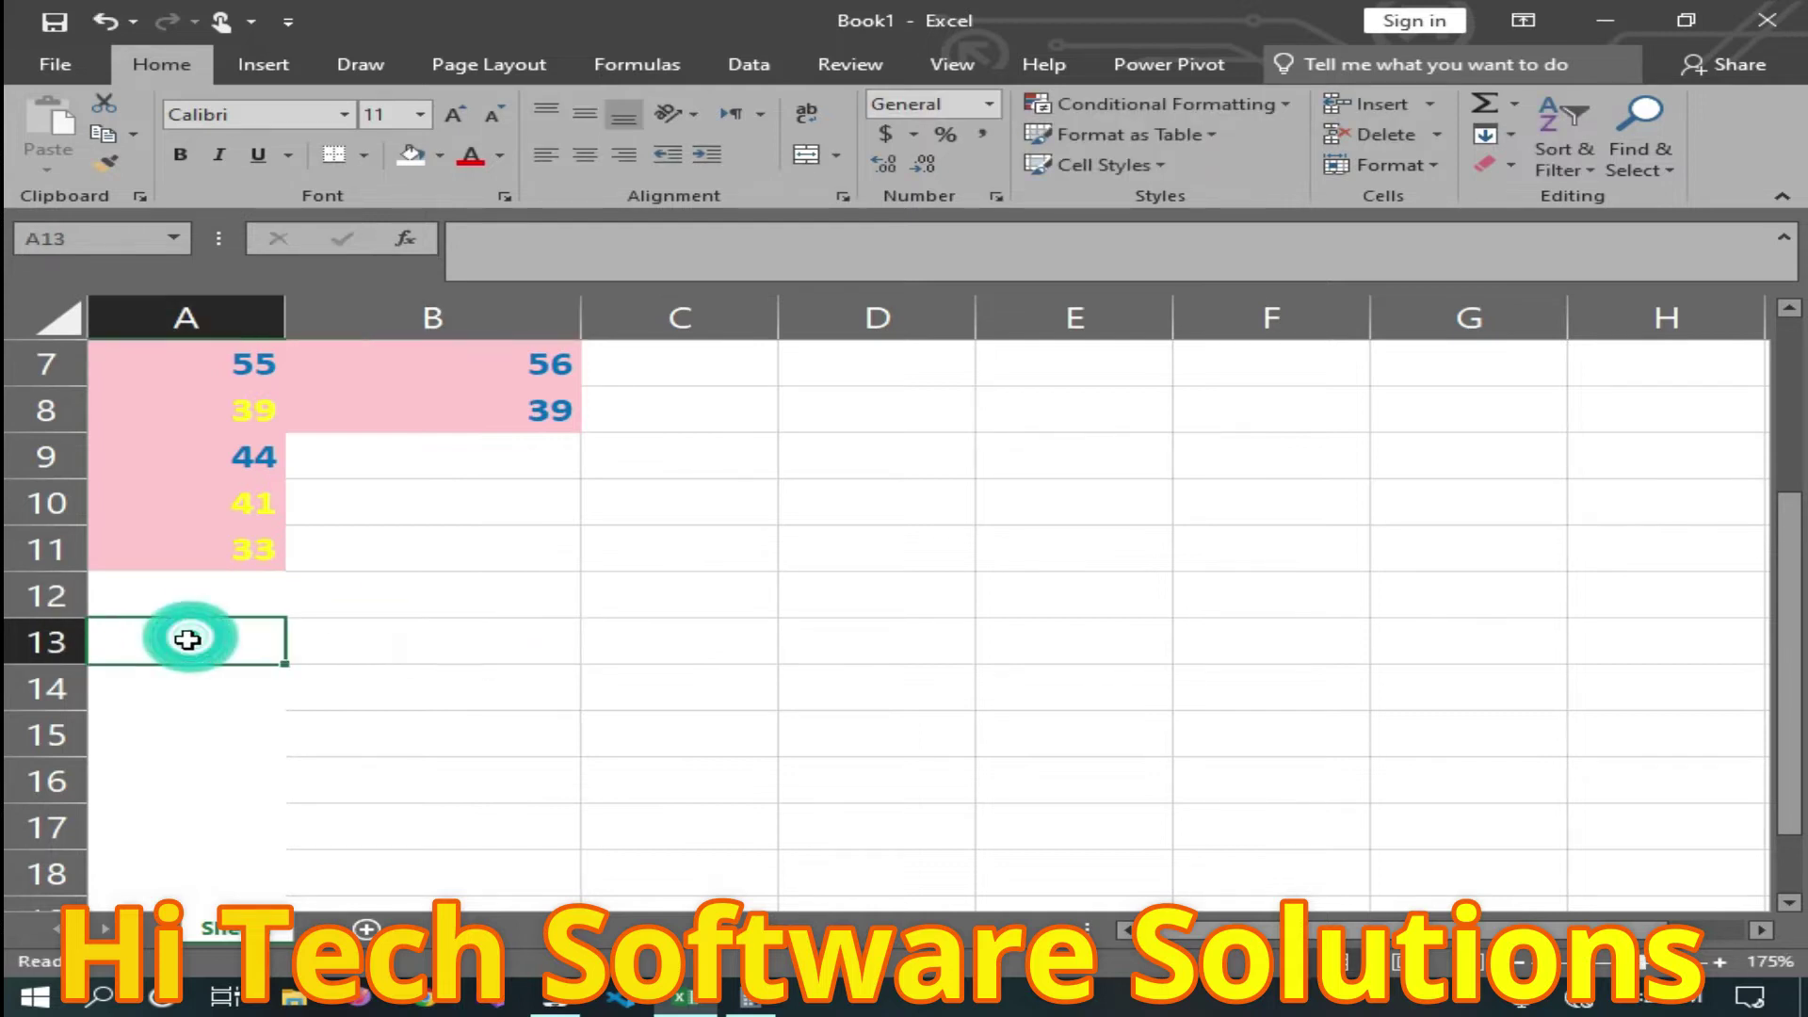
left_click(1513, 111)
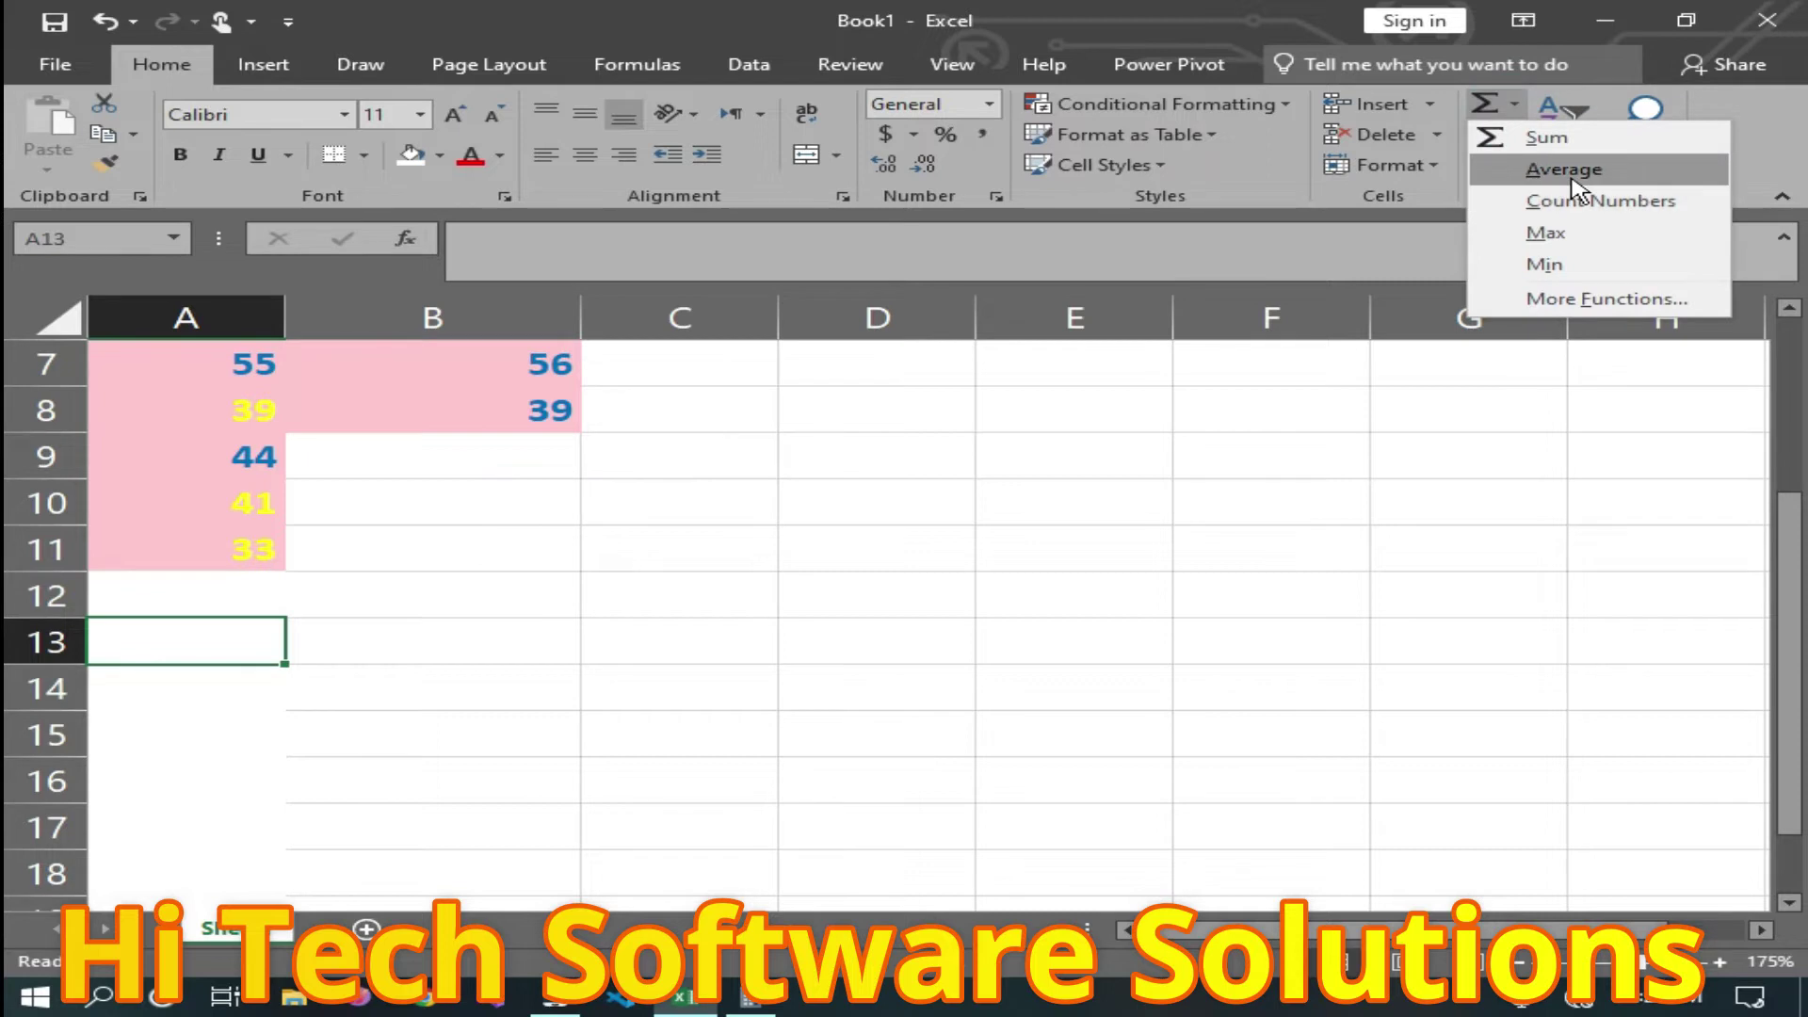
left_click(1568, 179)
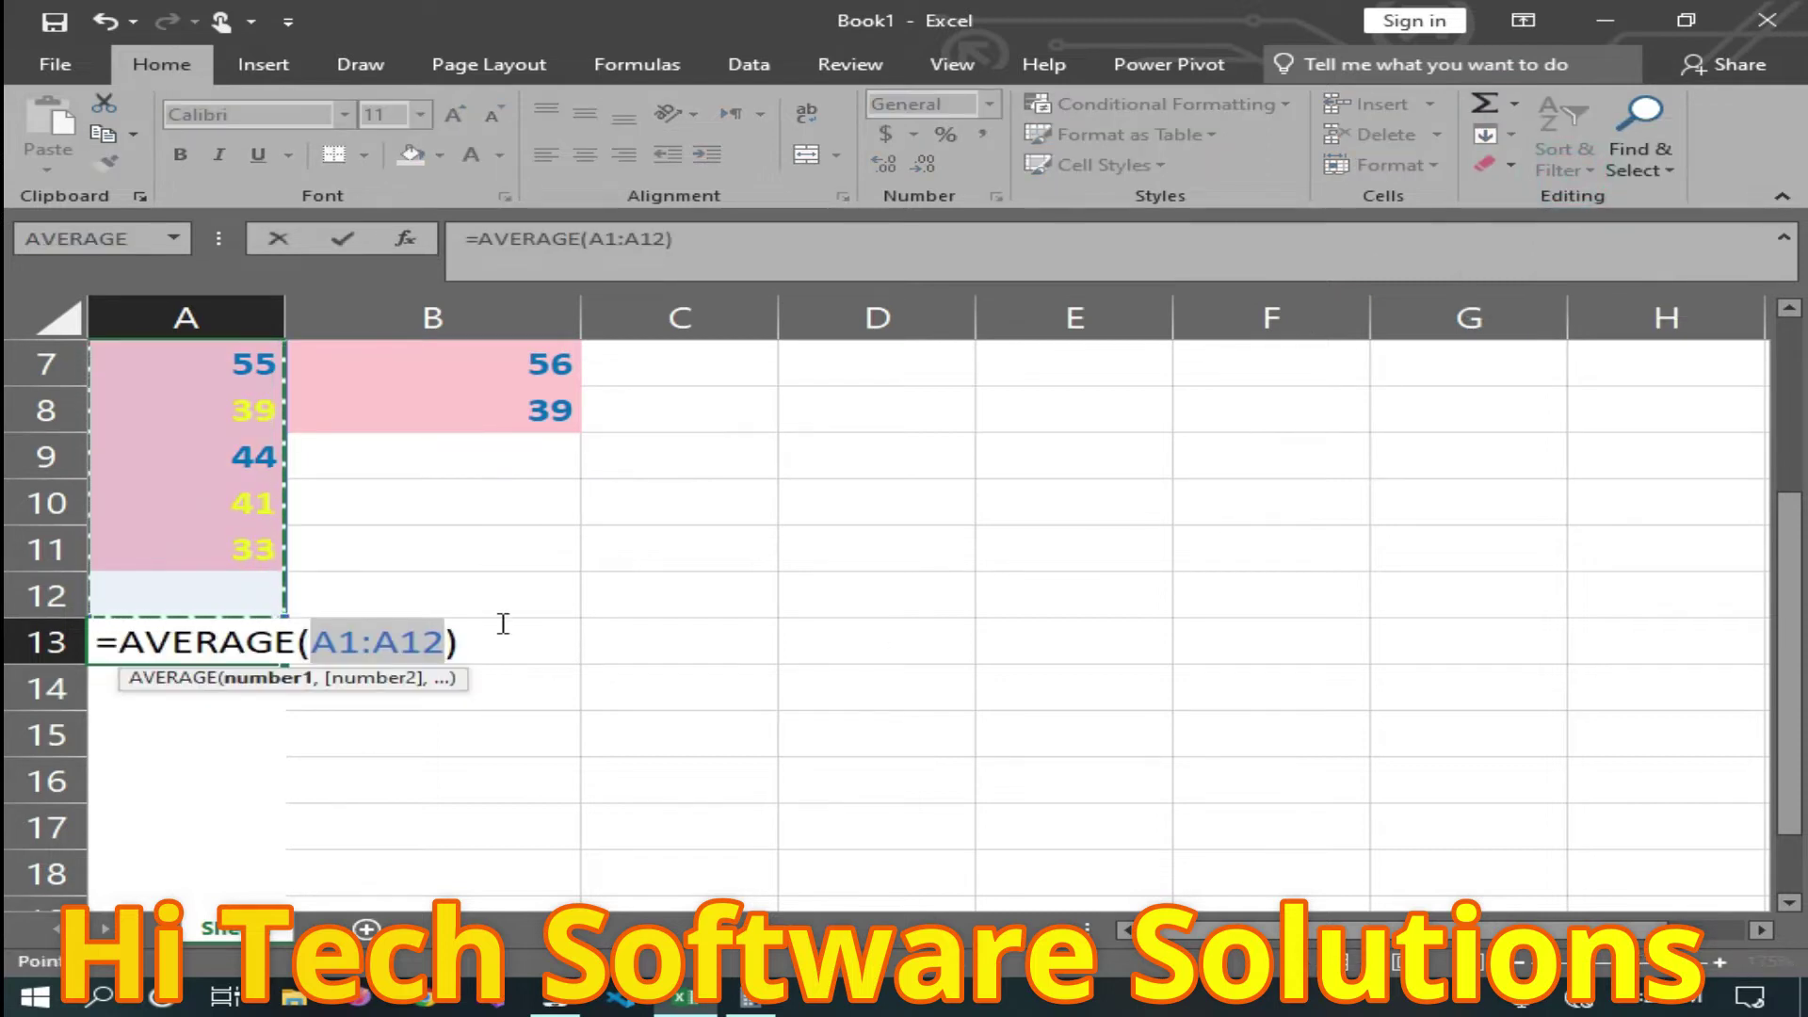
key("Return")
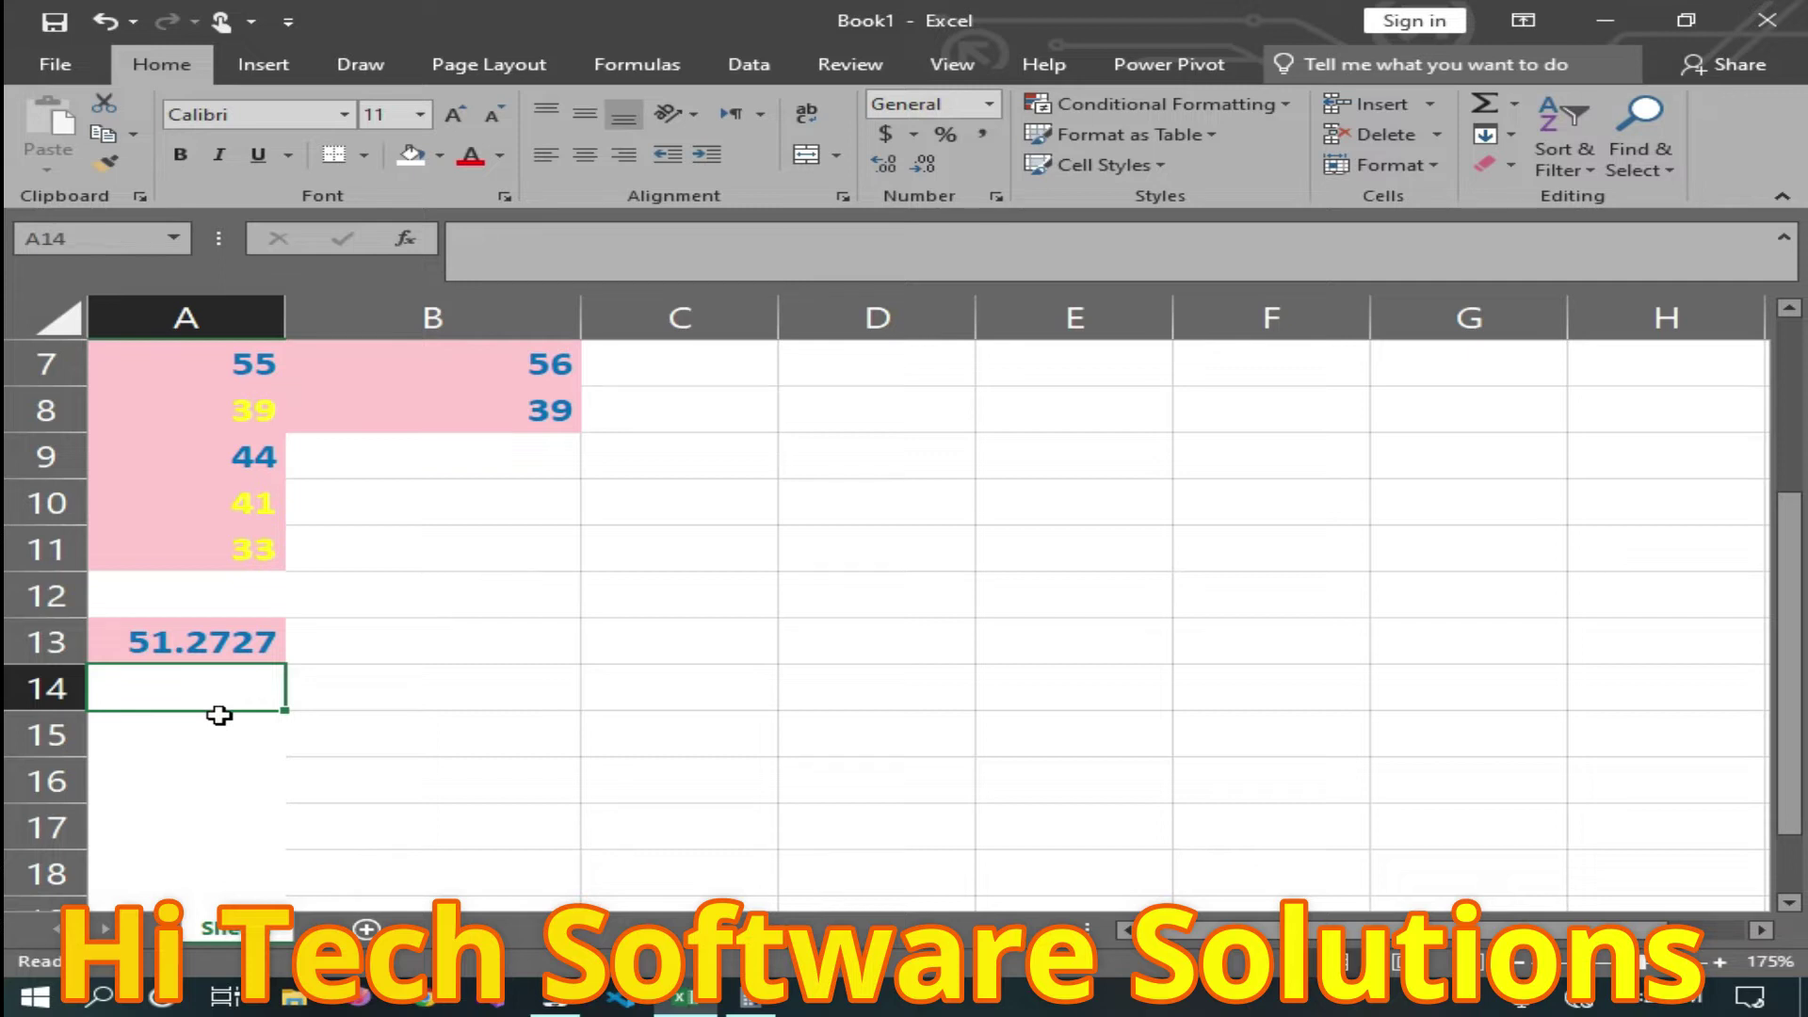
scroll(215, 670, "up", 2)
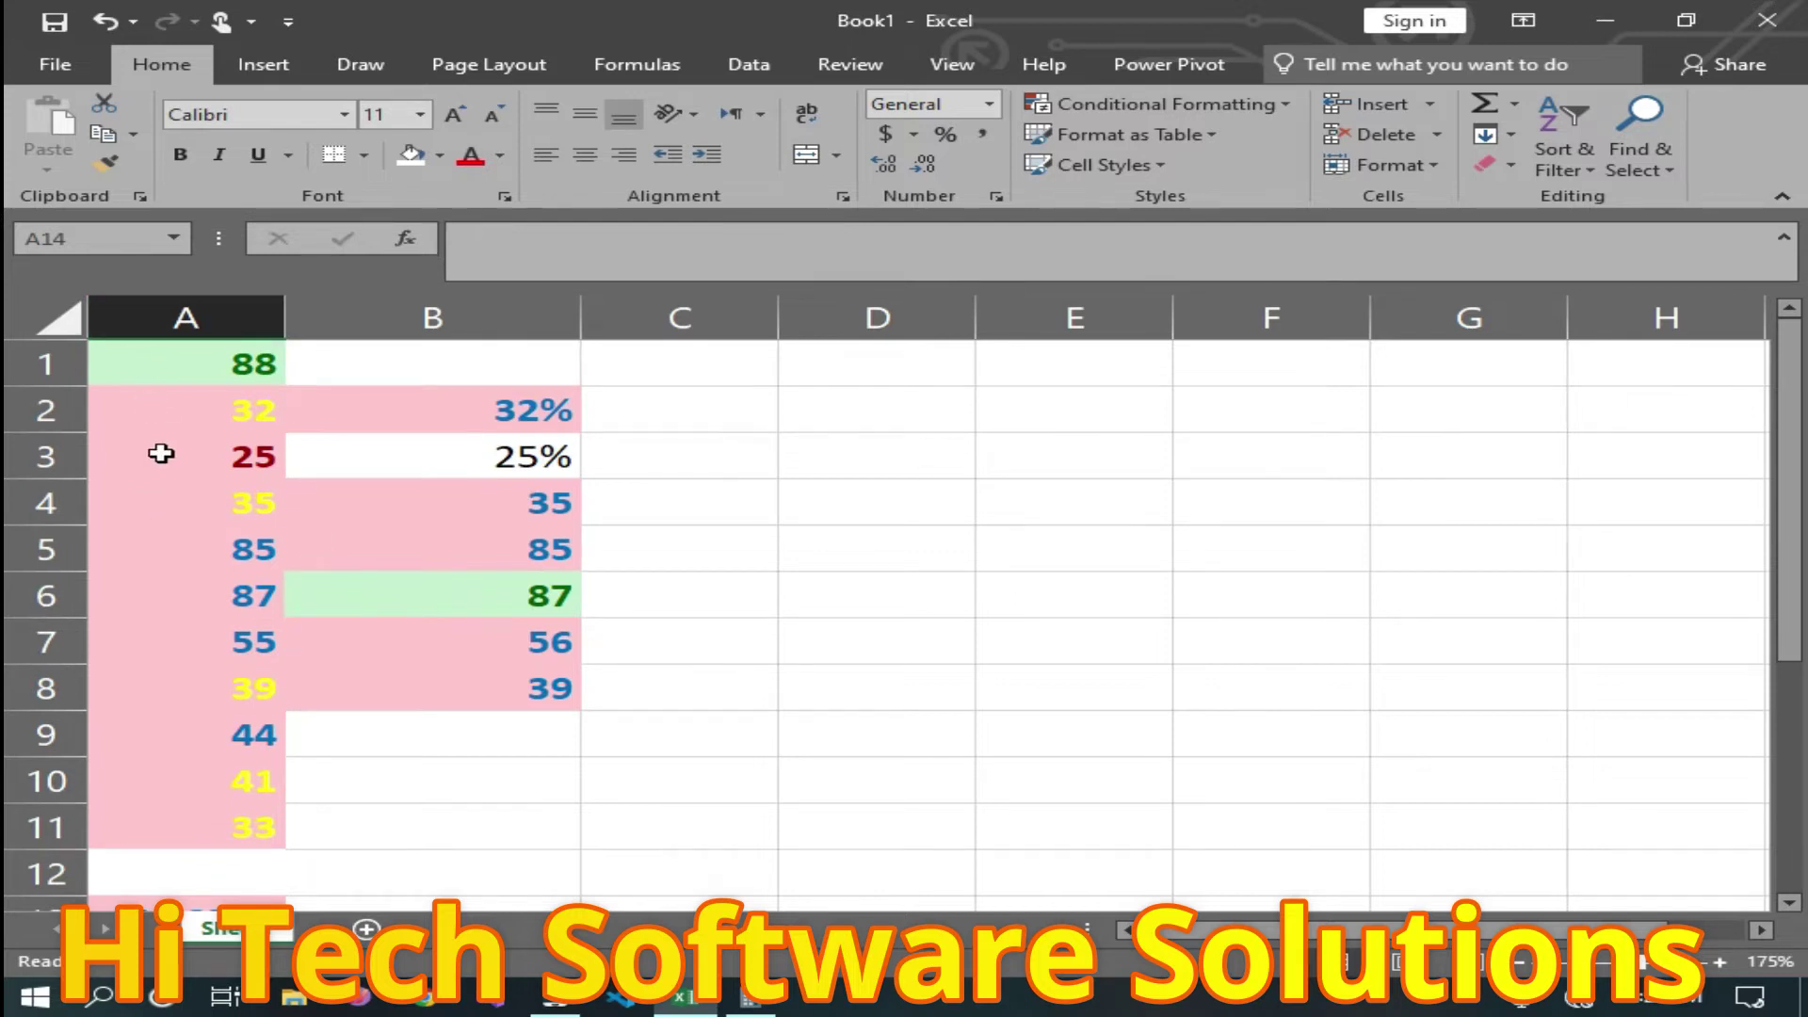
Select column A and start an Above Average rule with a custom format.
left_click(113, 320)
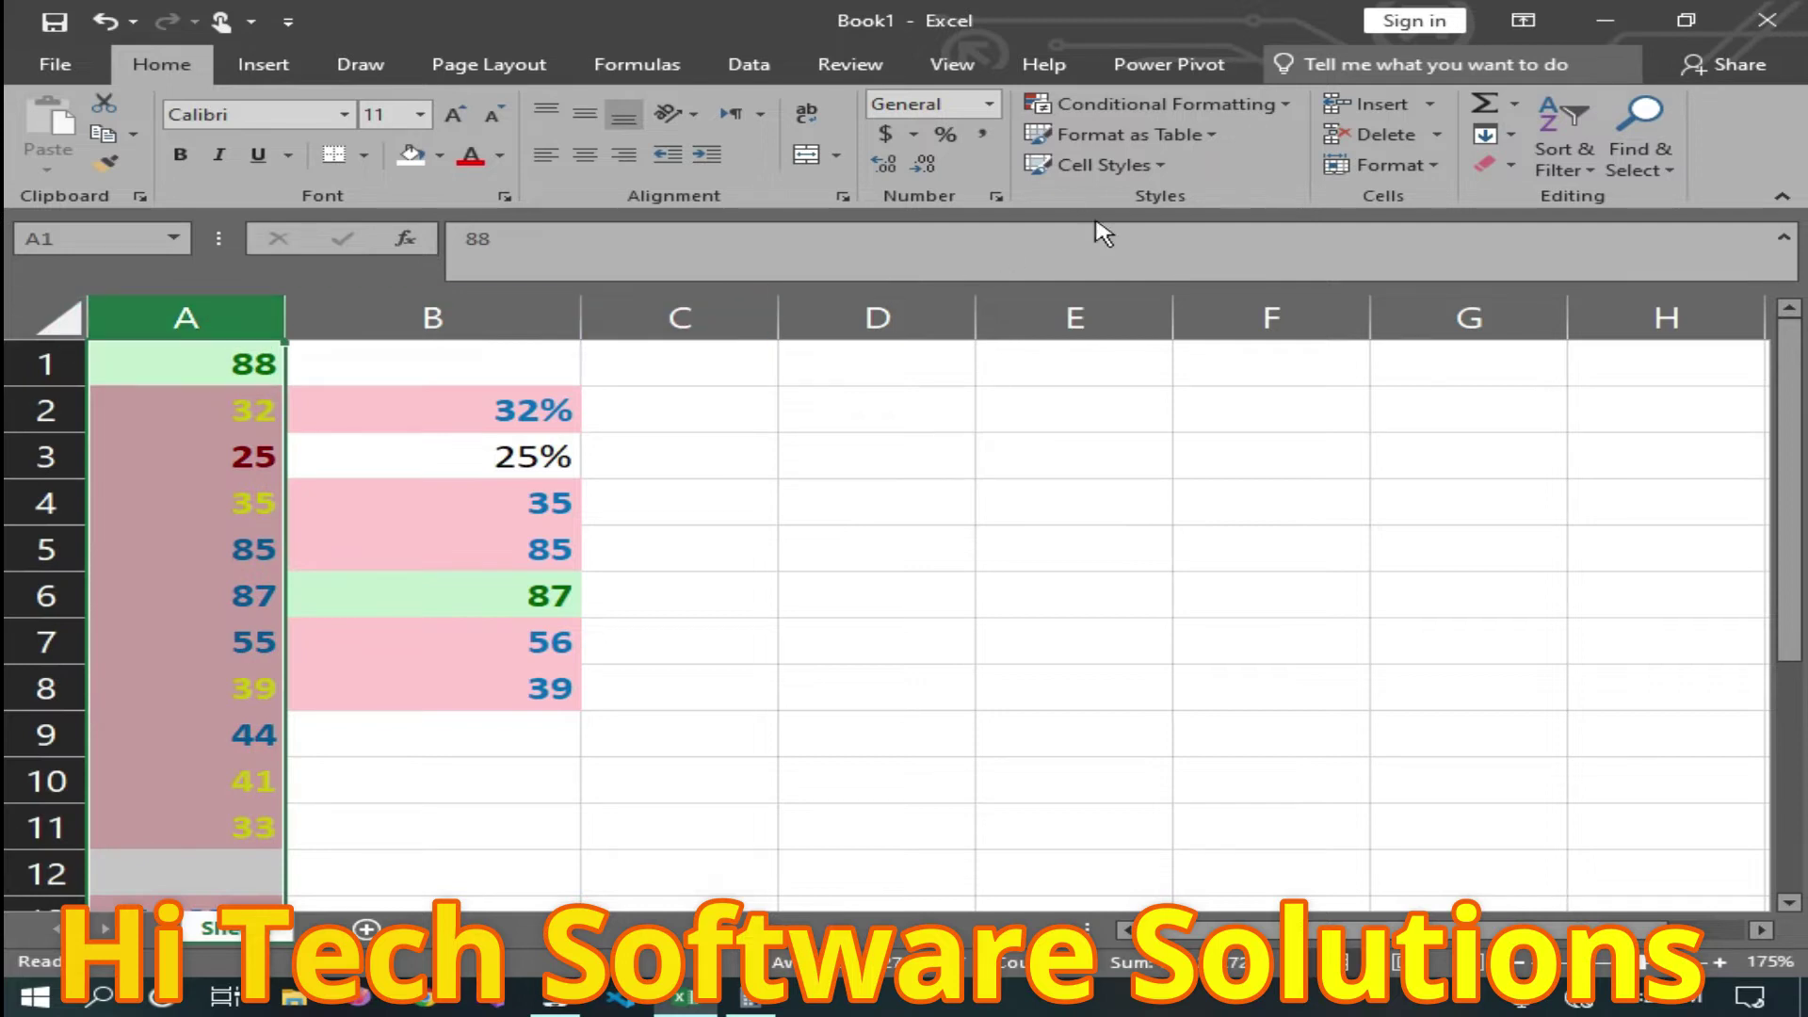
left_click(1305, 110)
scroll(249, 789, "down", 4)
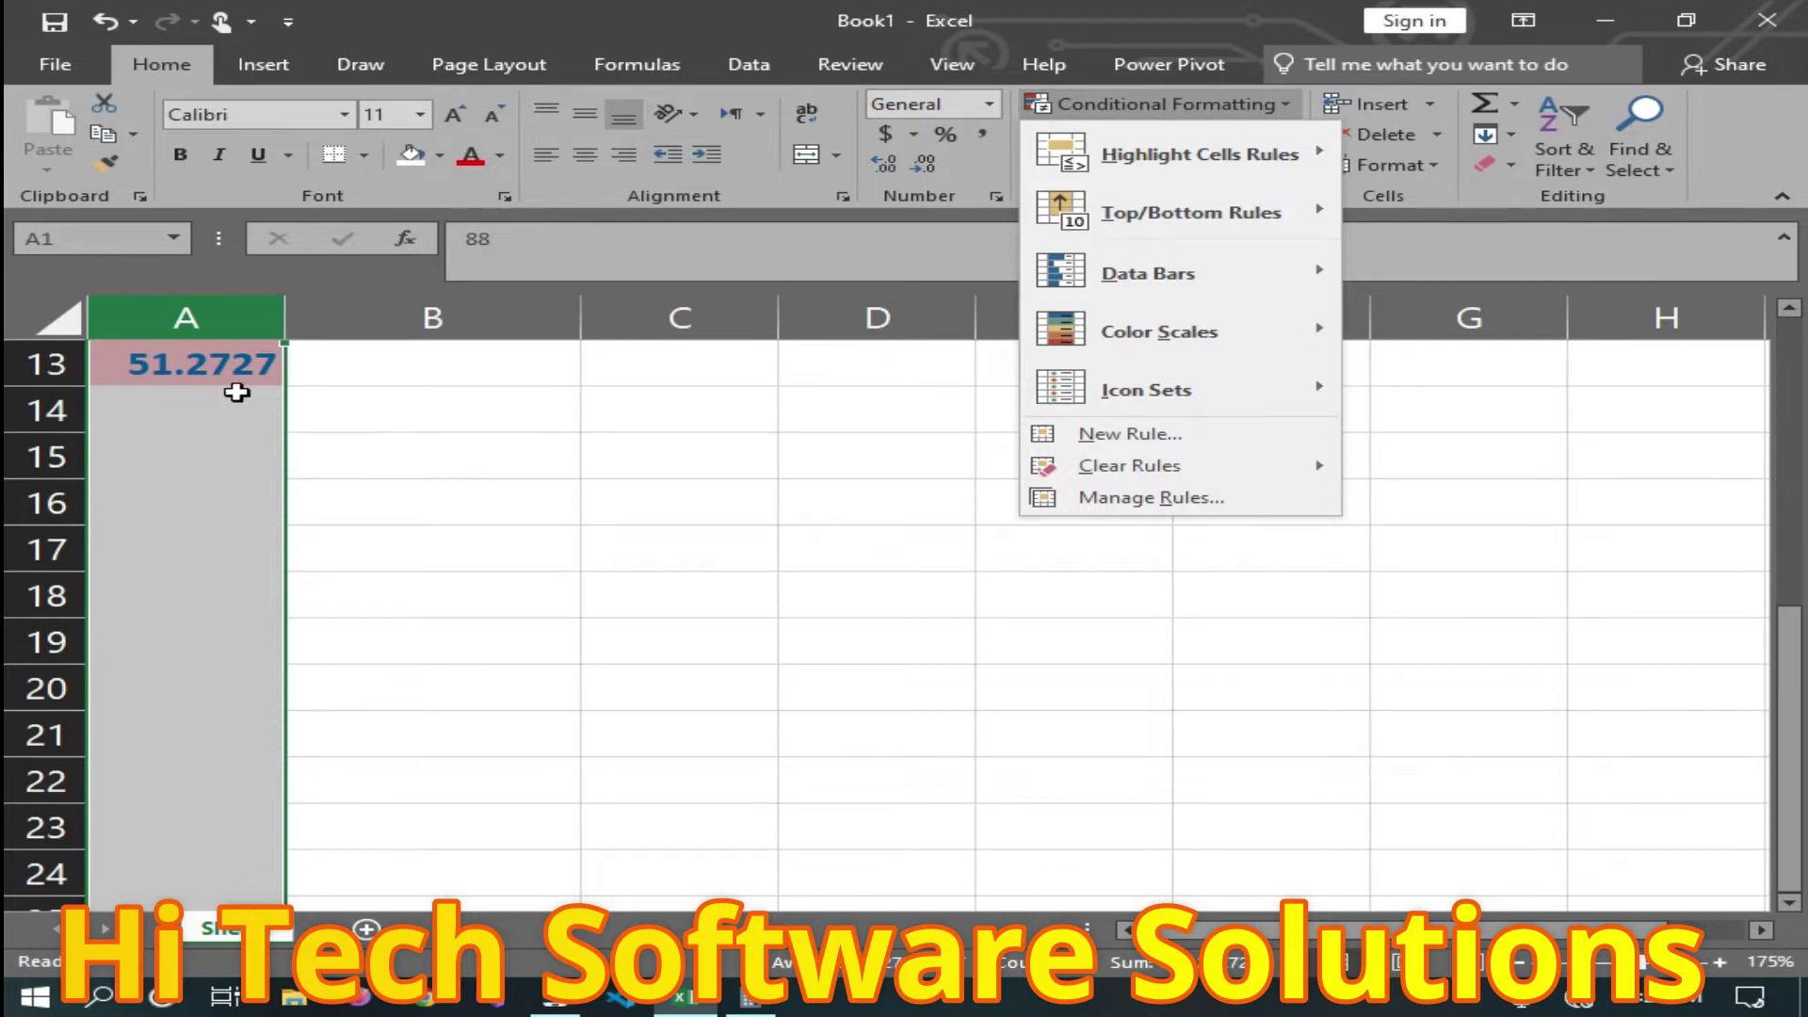
scroll(234, 386, "up", 2)
scroll(211, 546, "up", 1)
scroll(223, 515, "up", 1)
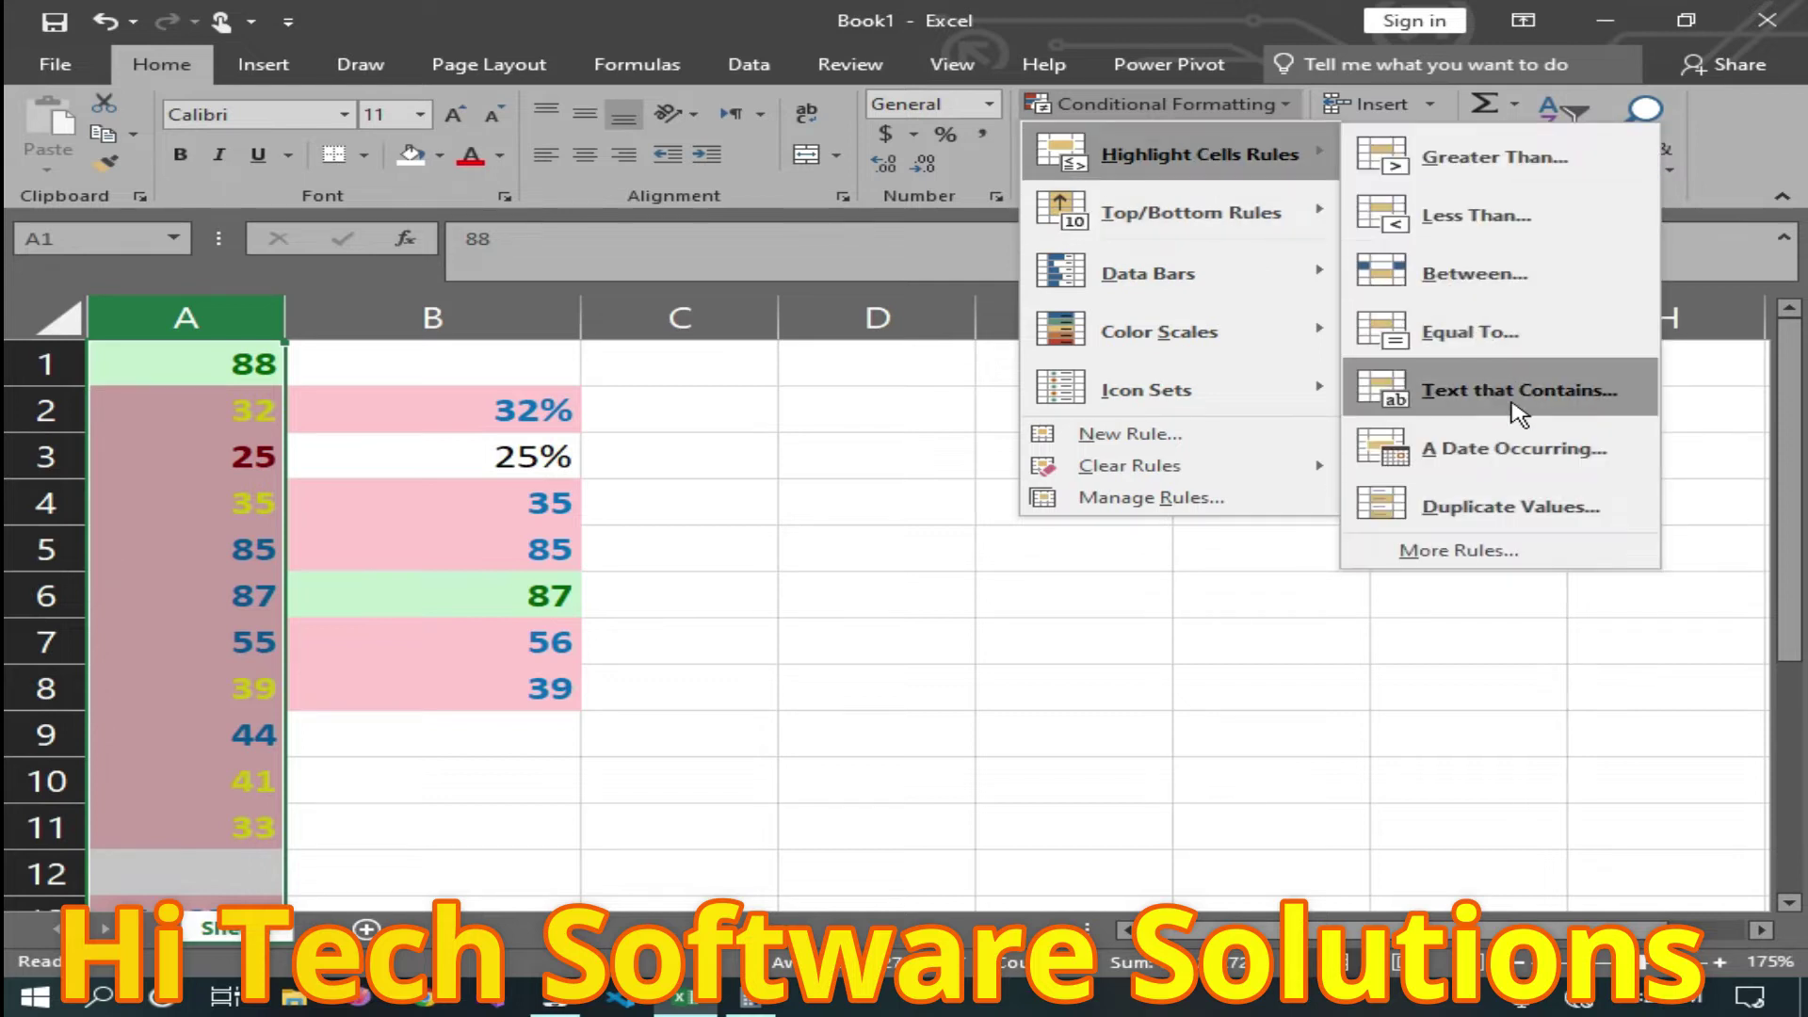
mouse_move(1189, 212)
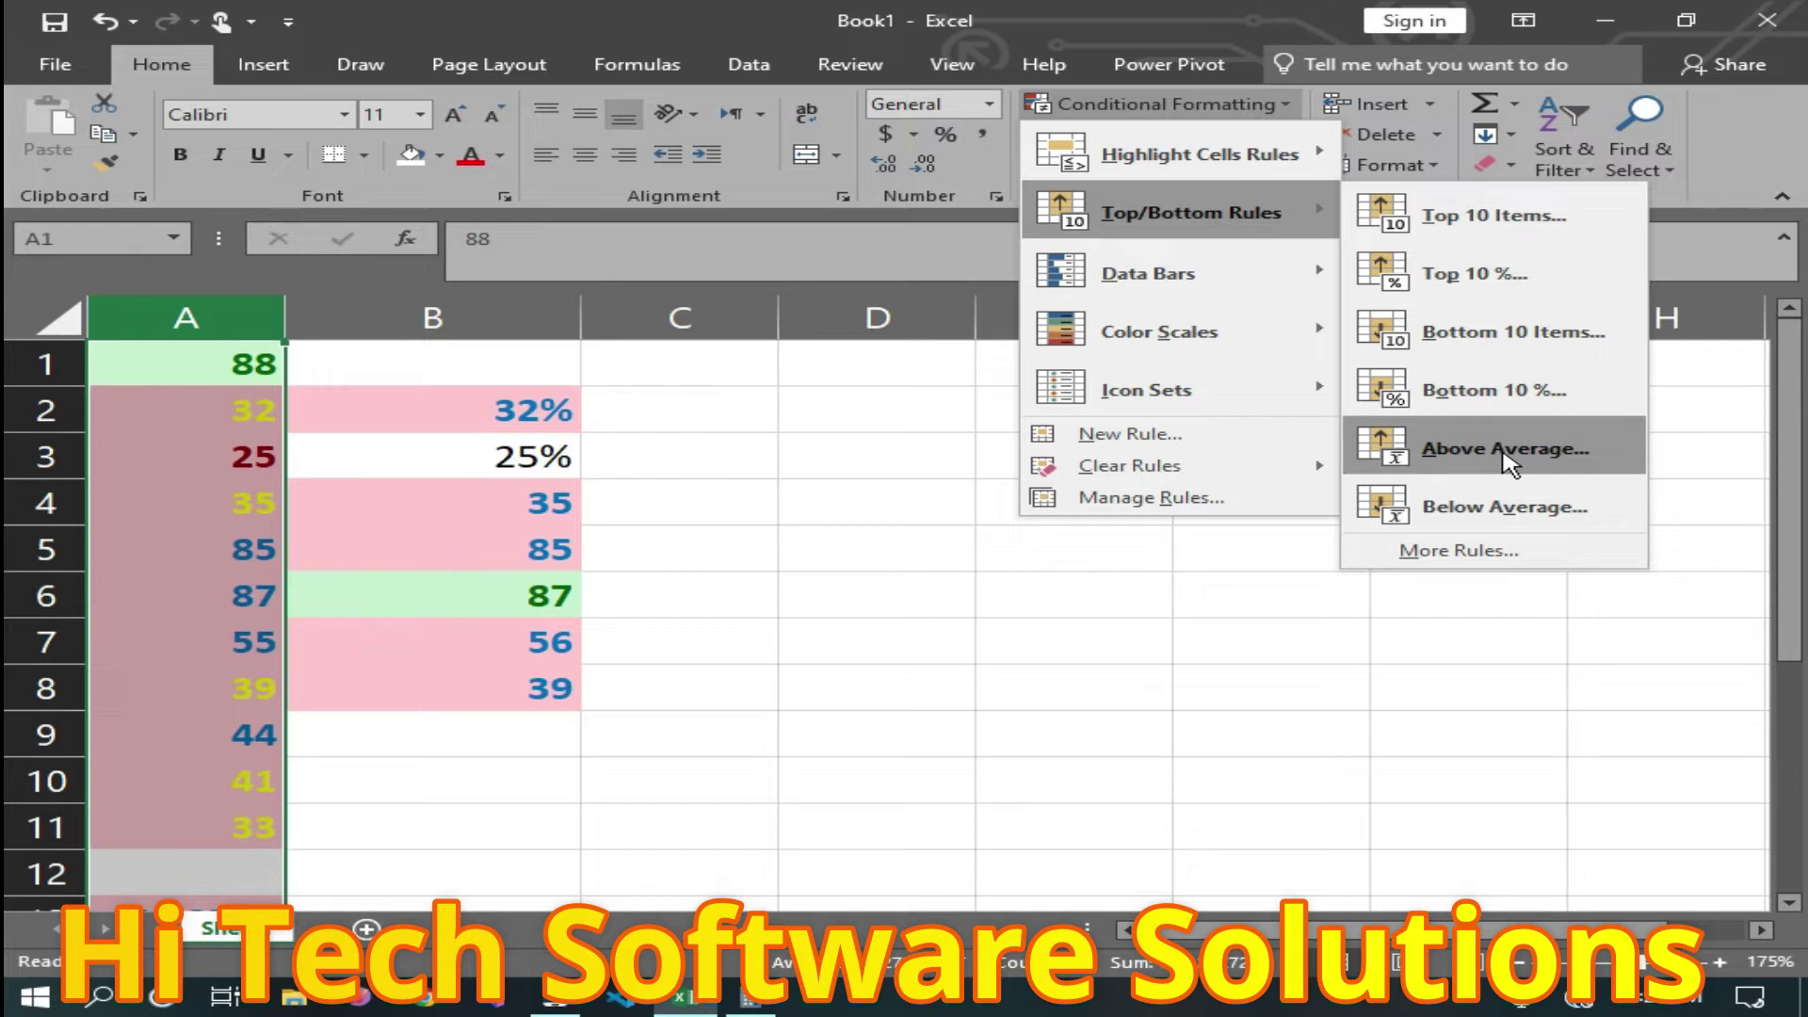
left_click(1507, 452)
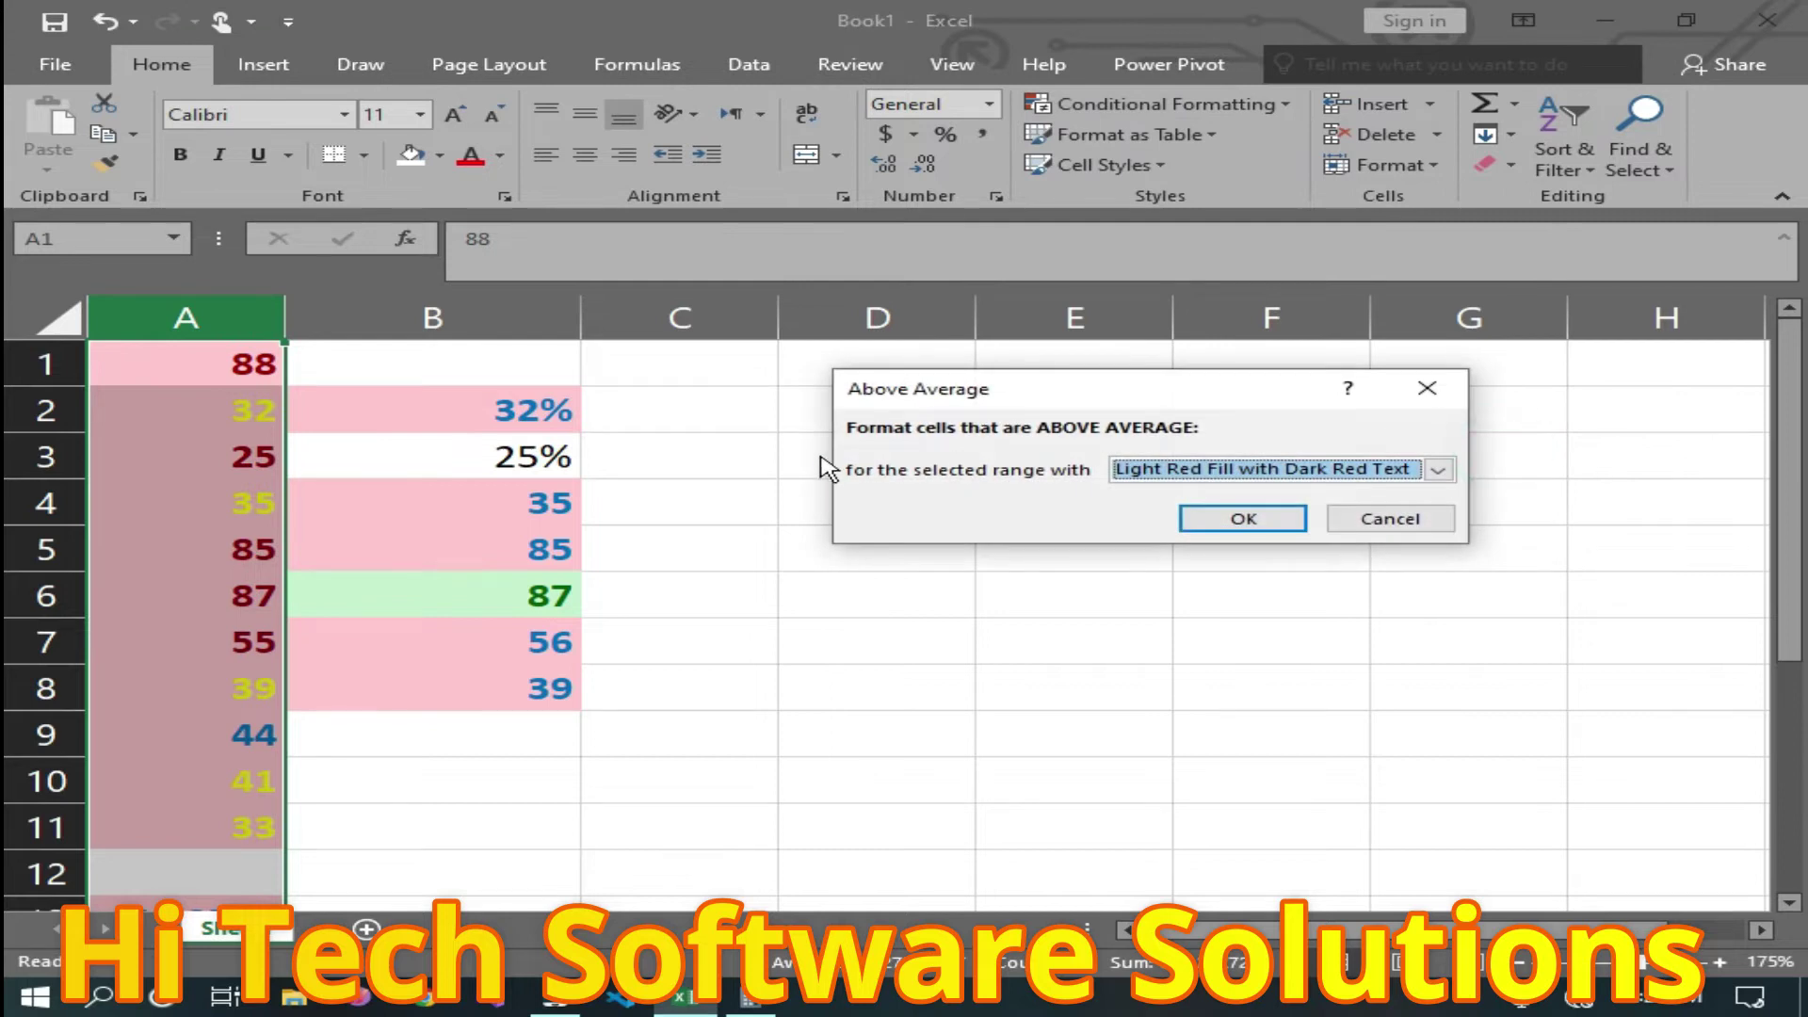
left_click(1438, 471)
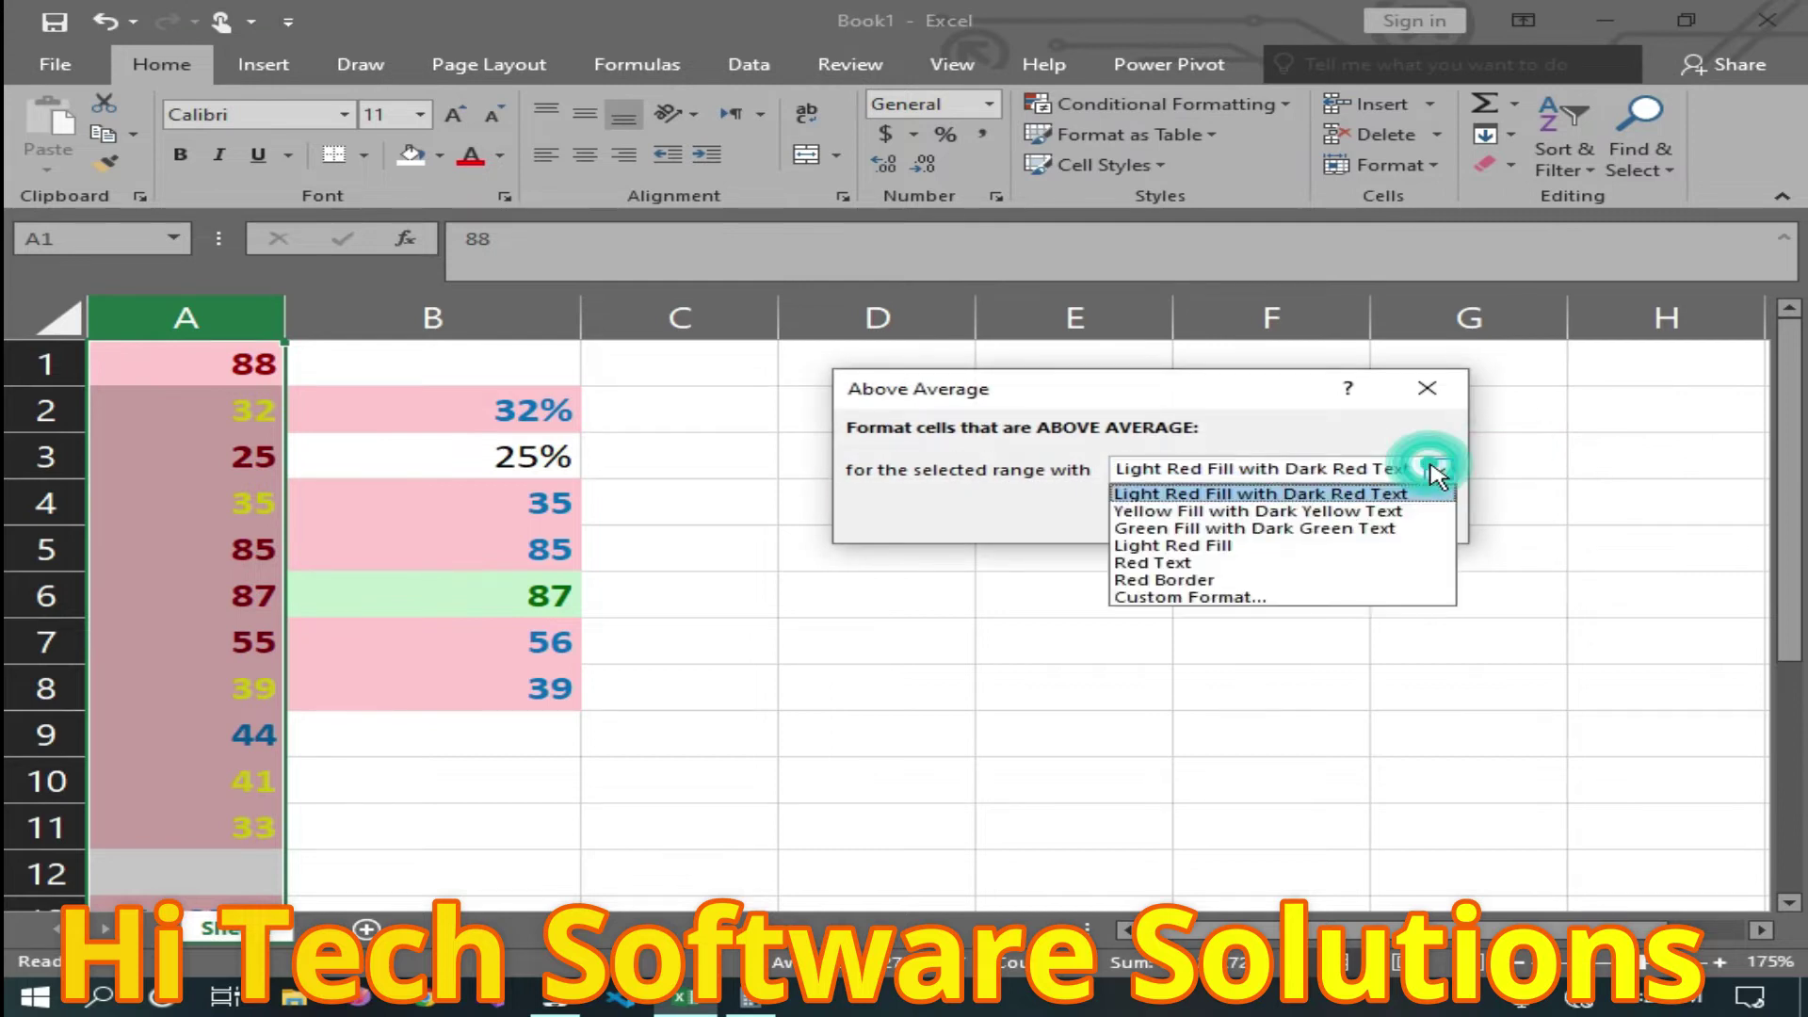
left_click(1237, 582)
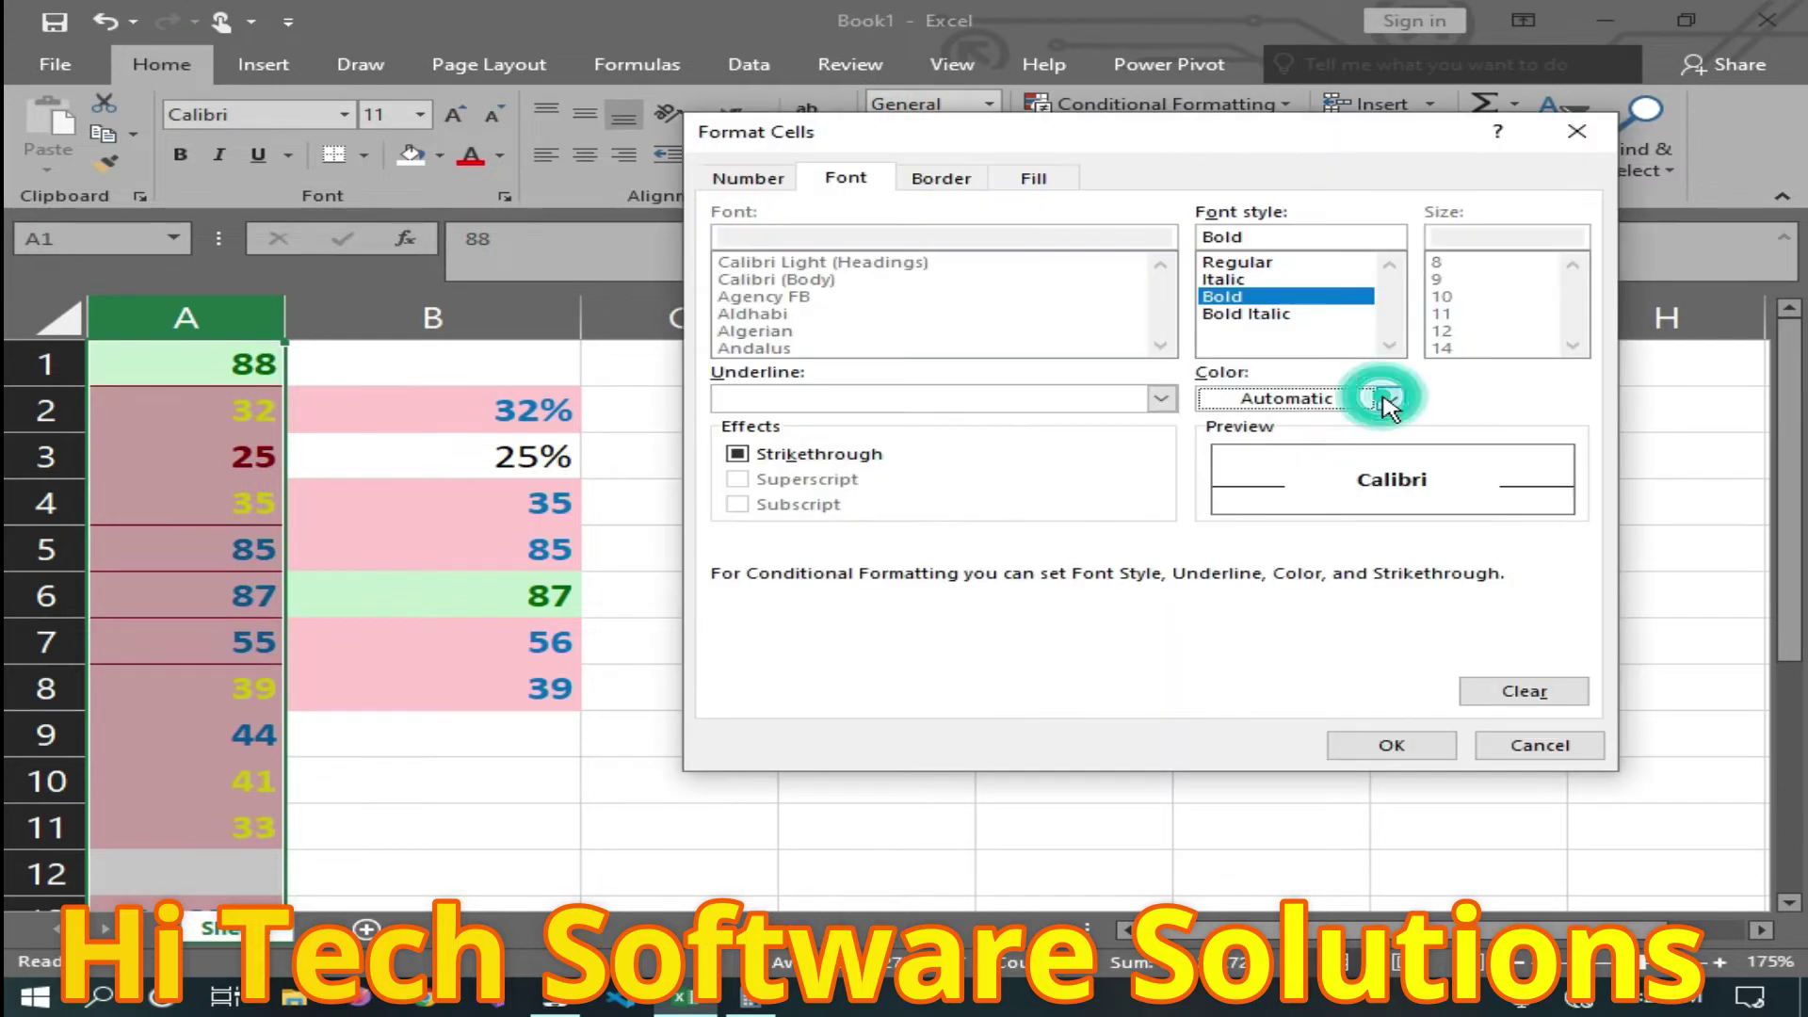
Set the custom font colour to magenta and apply the Above Average rule.
left_click(1384, 397)
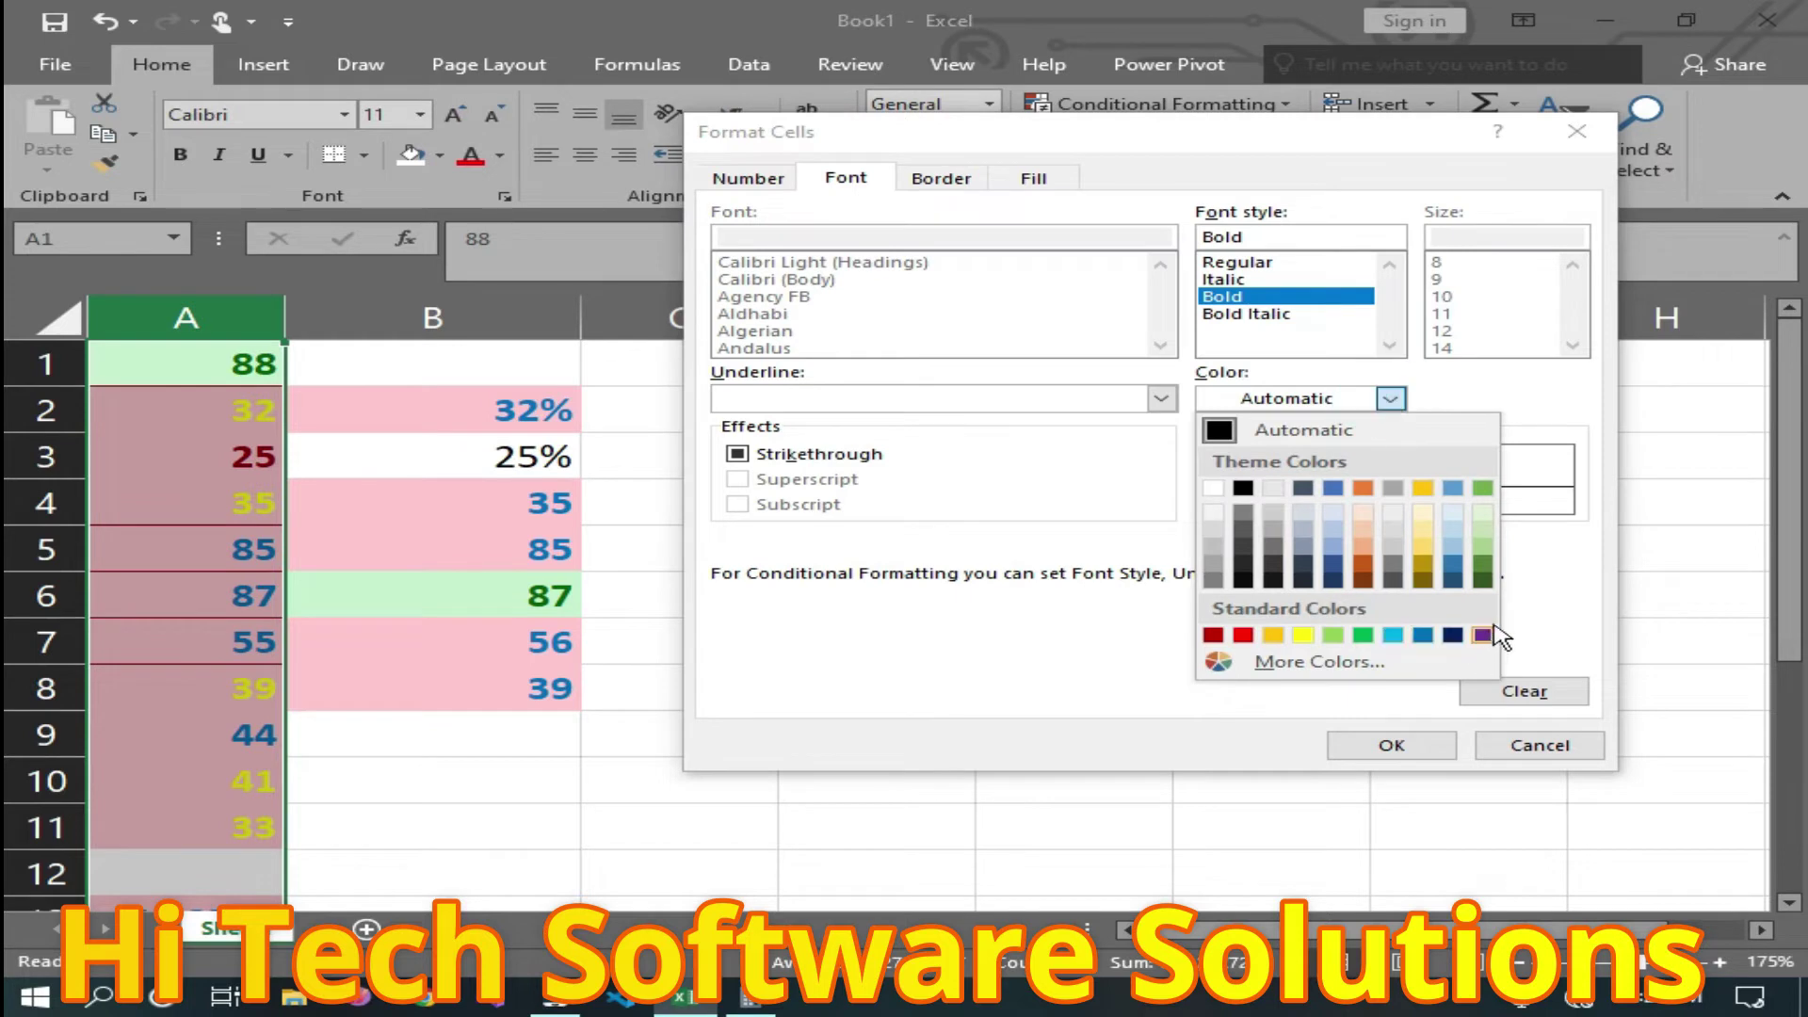
left_click(1263, 661)
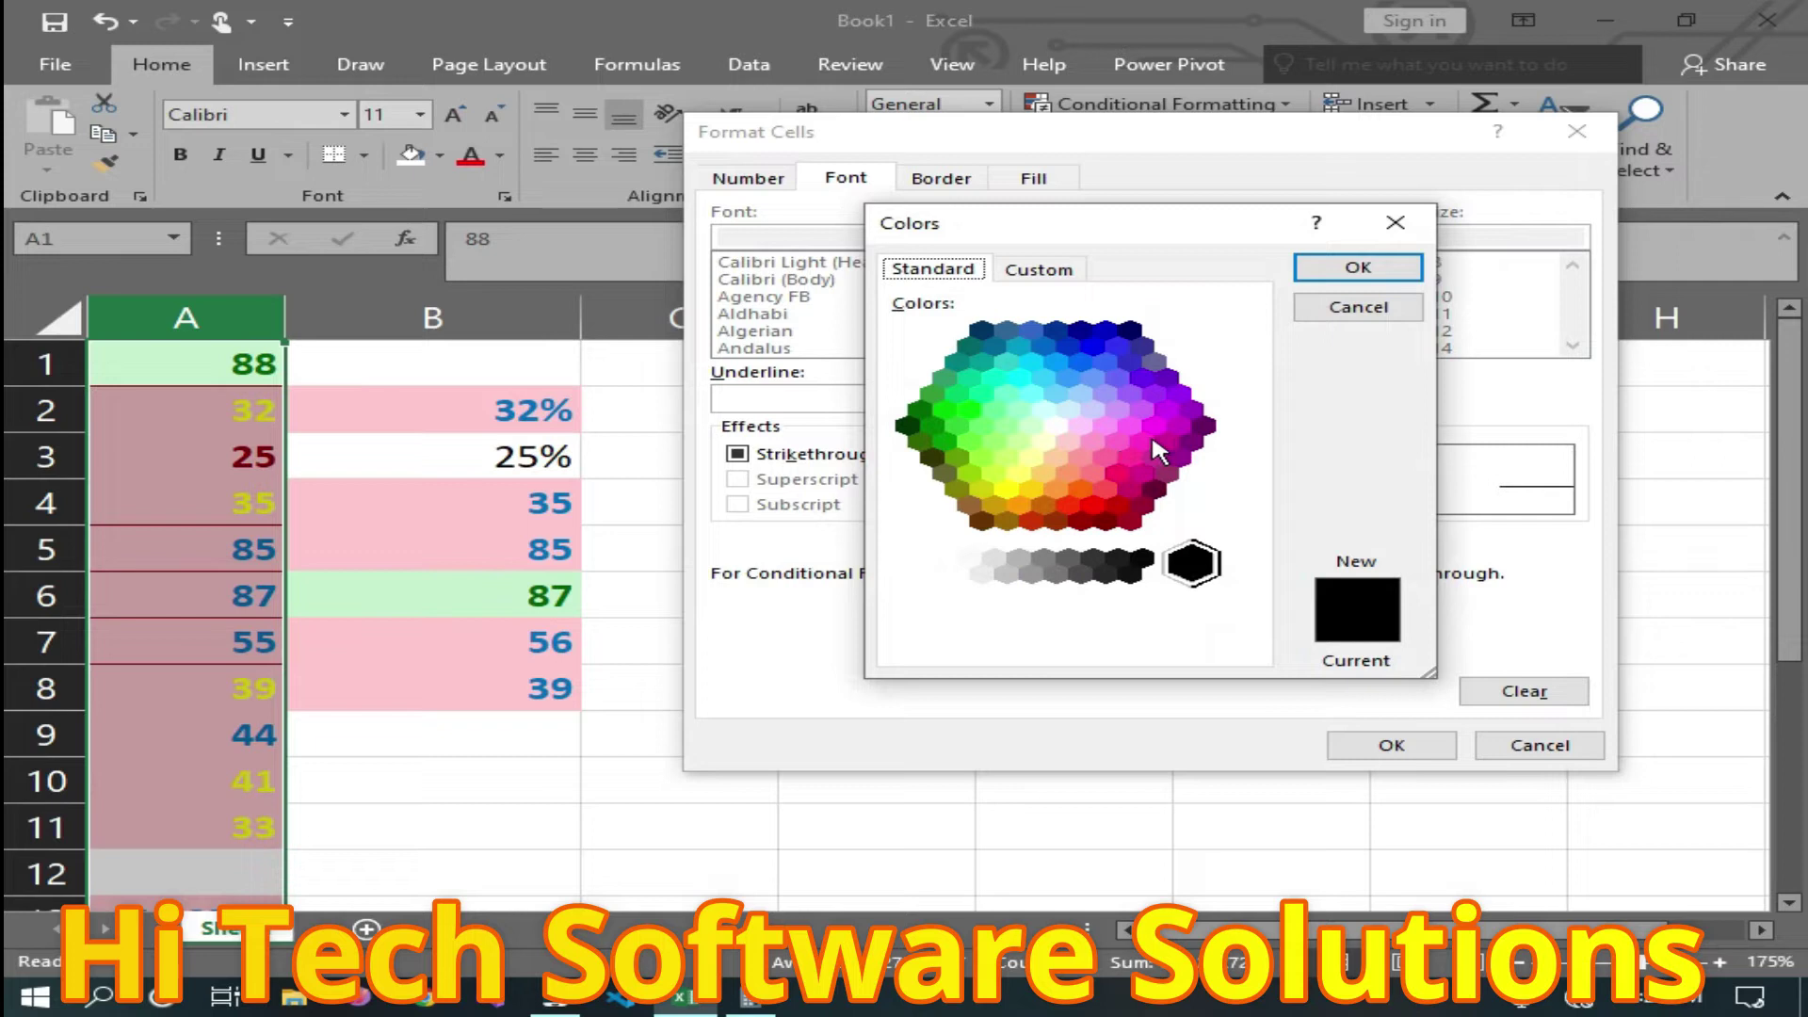
double_click(1153, 440)
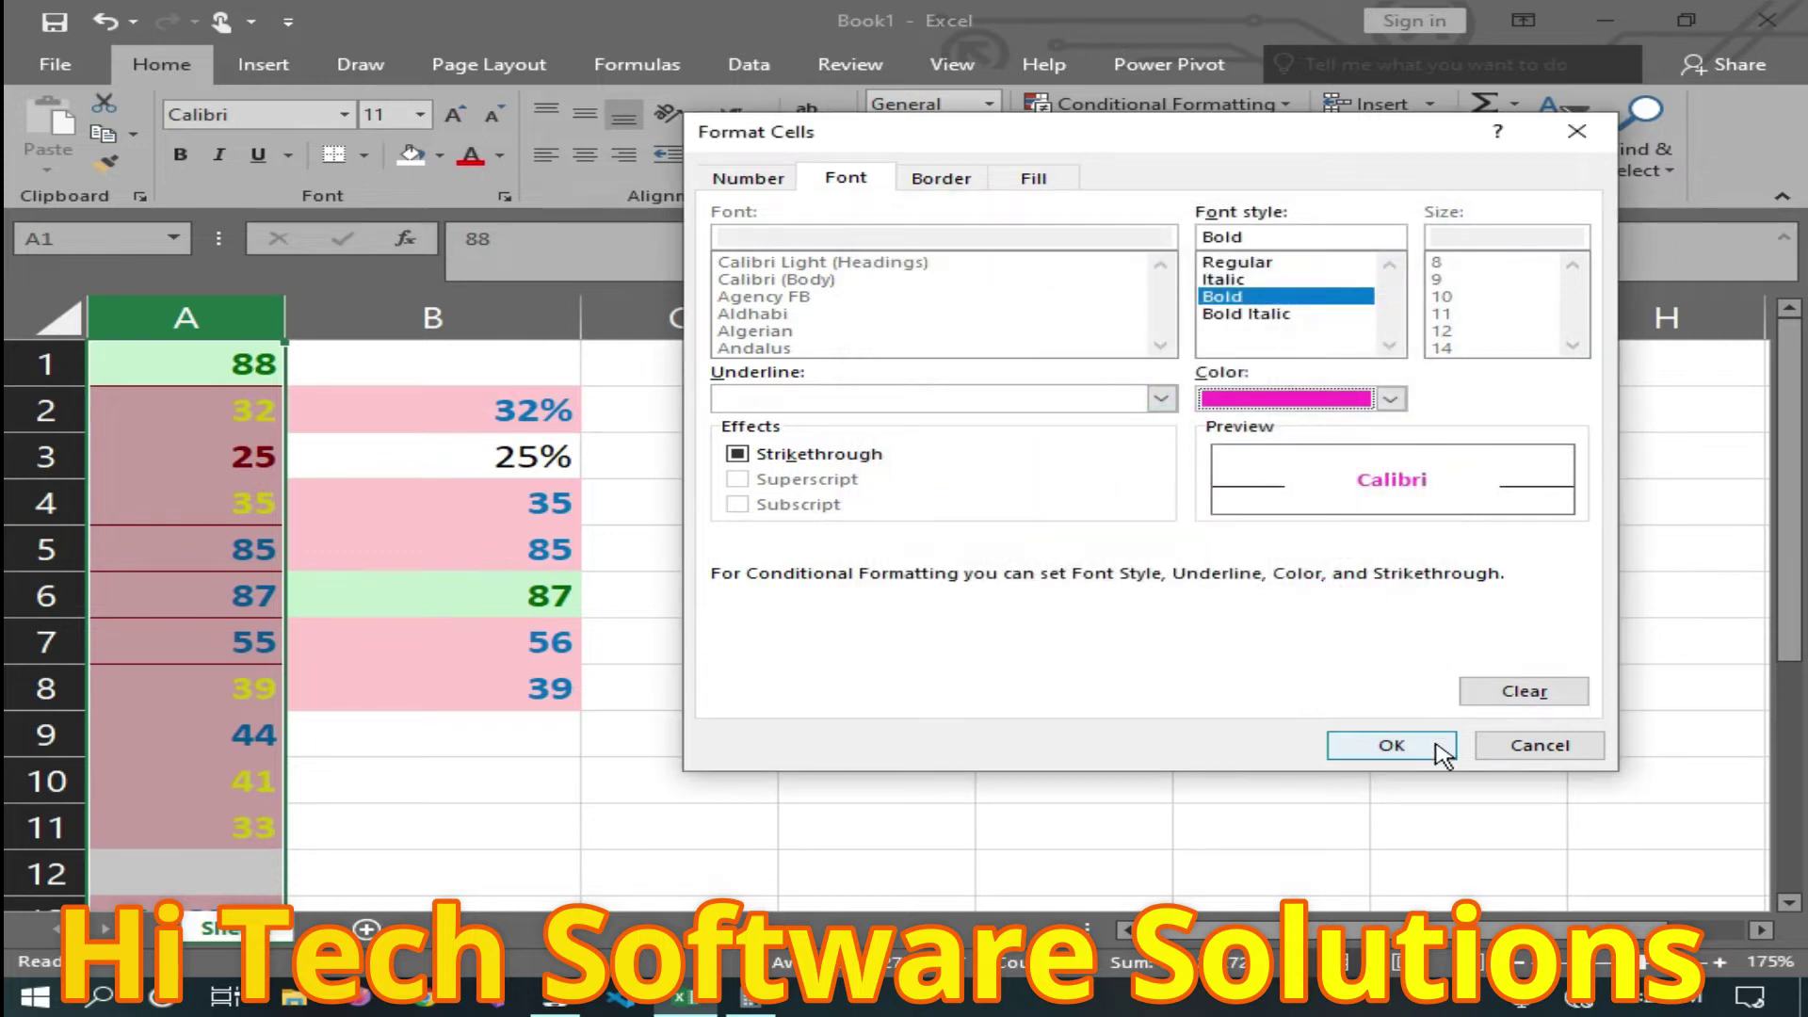
left_click(1438, 746)
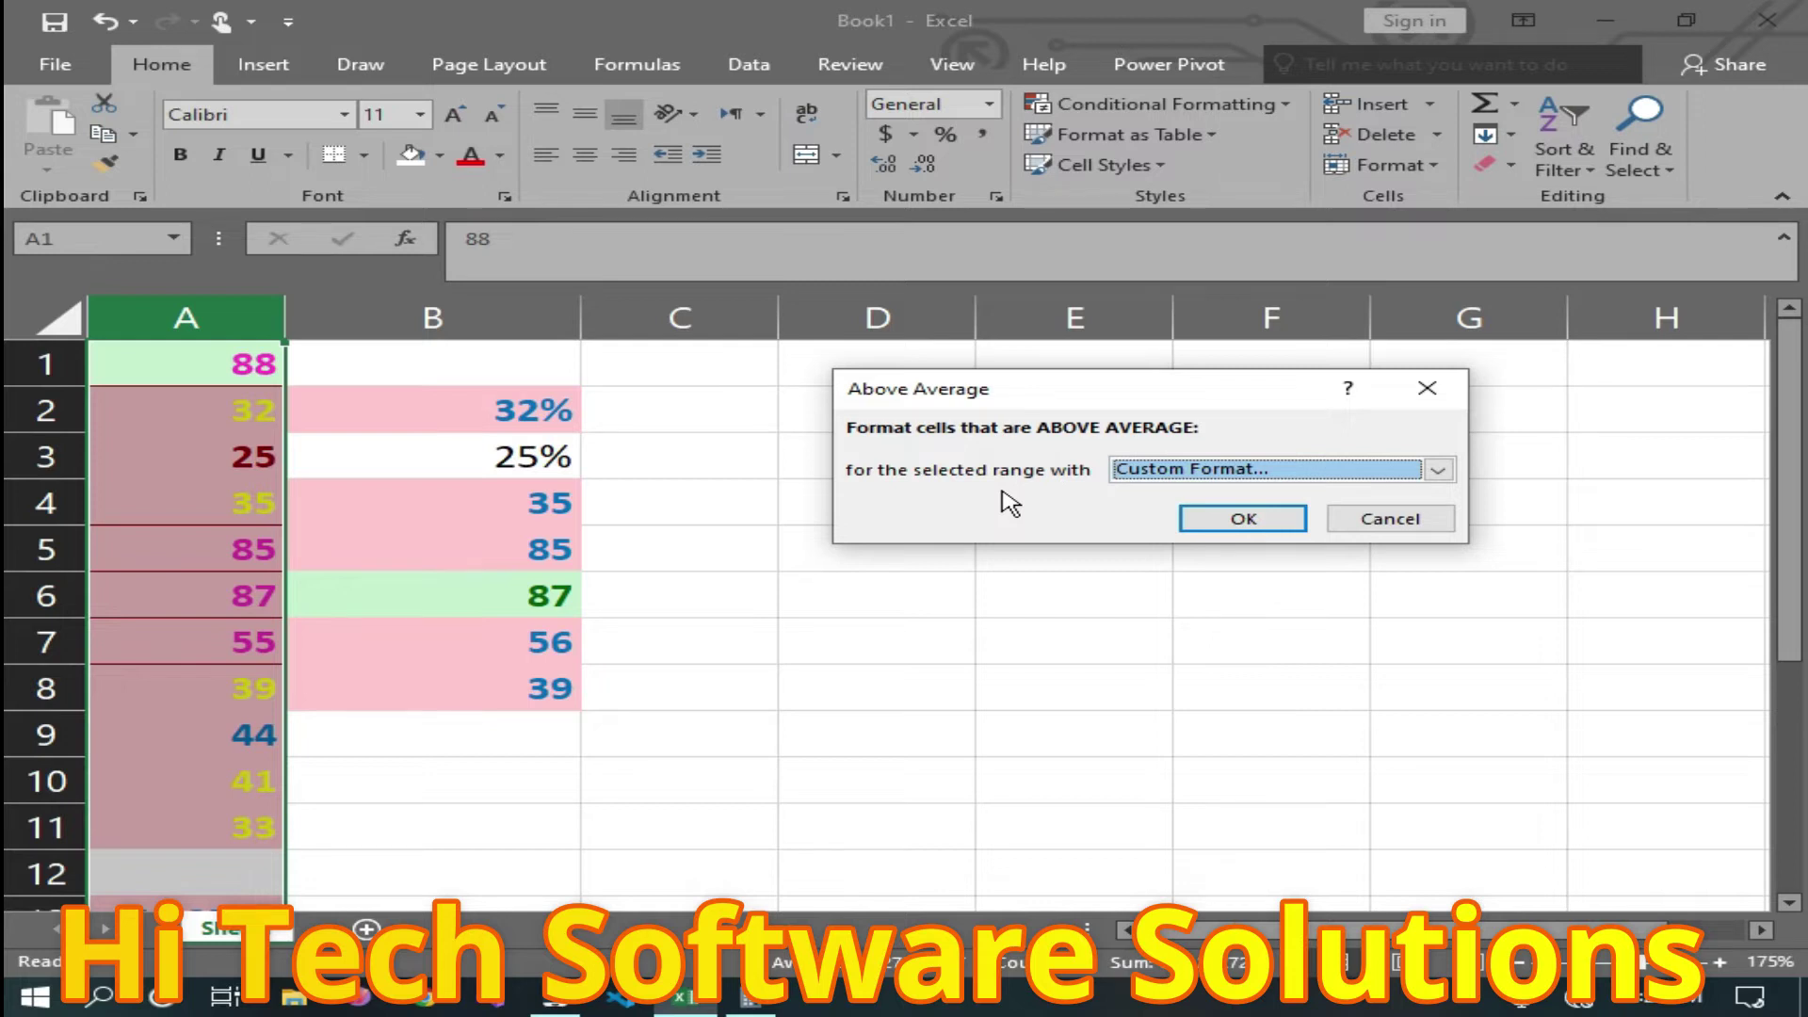
left_click(1218, 516)
left_click(1213, 503)
scroll(291, 759, "down", 2)
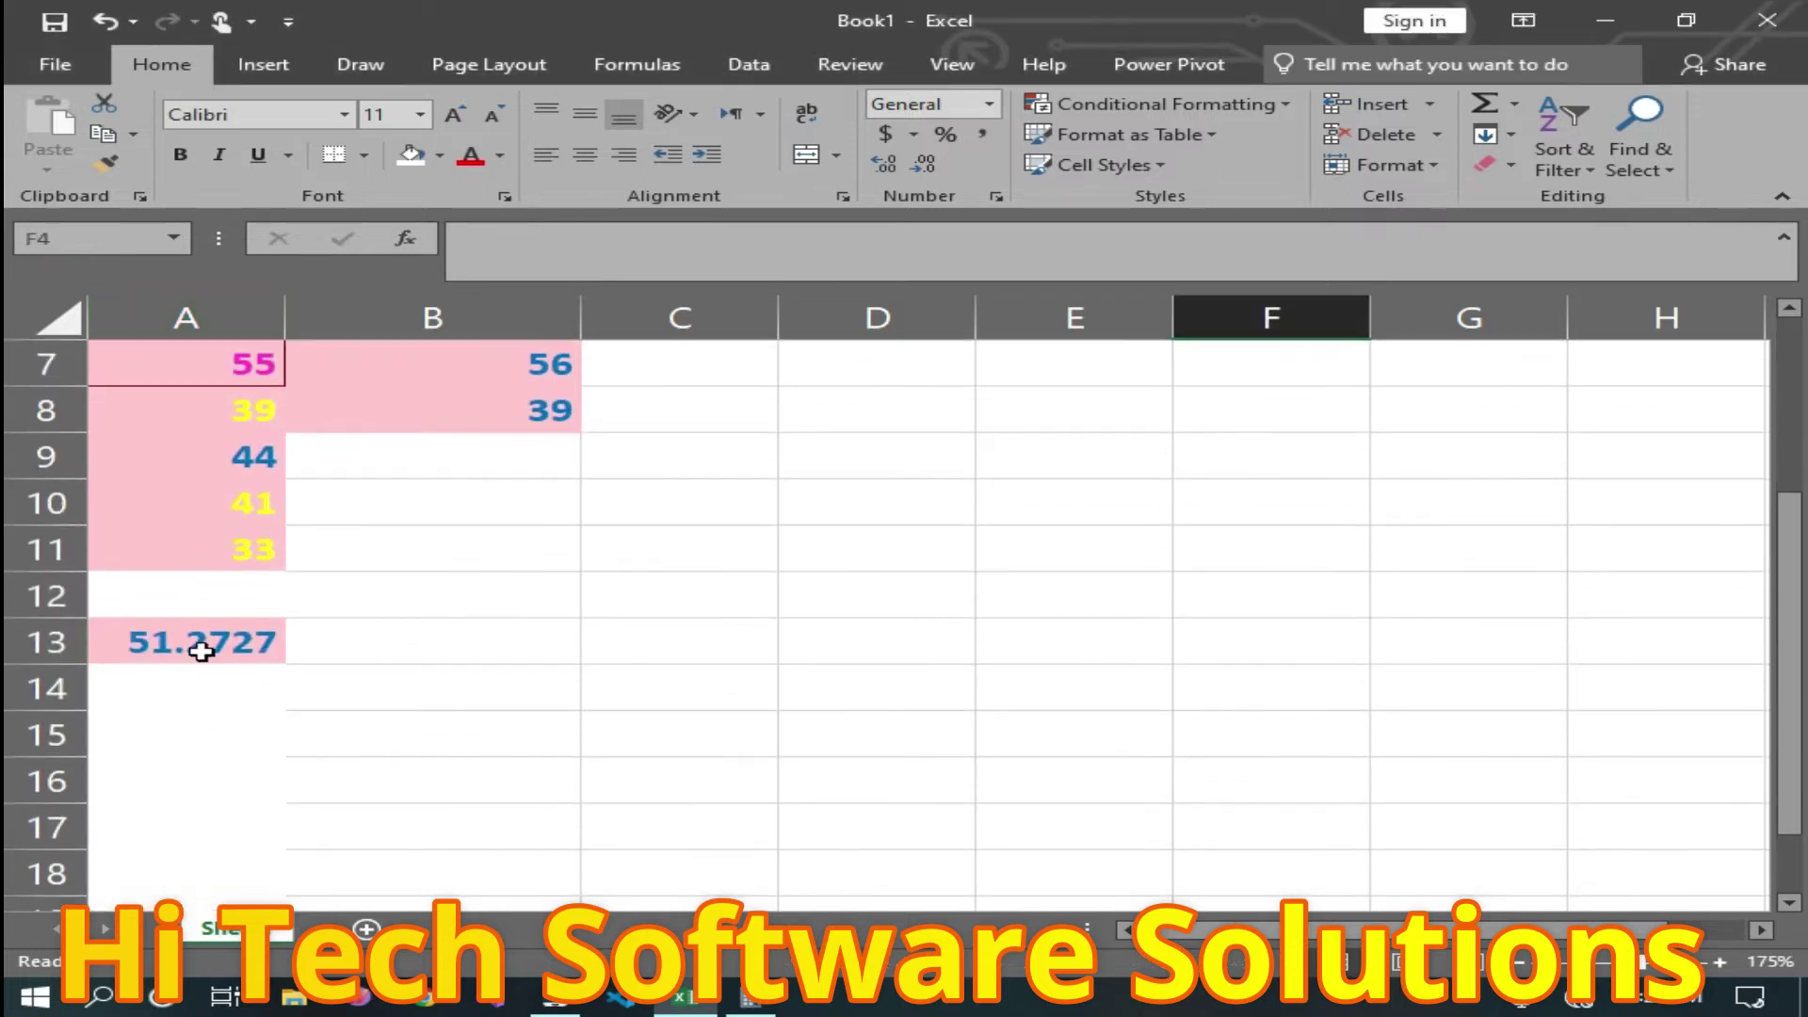
Edit the value in cell A10, first changing it to 52.
scroll(202, 651, "up", 2)
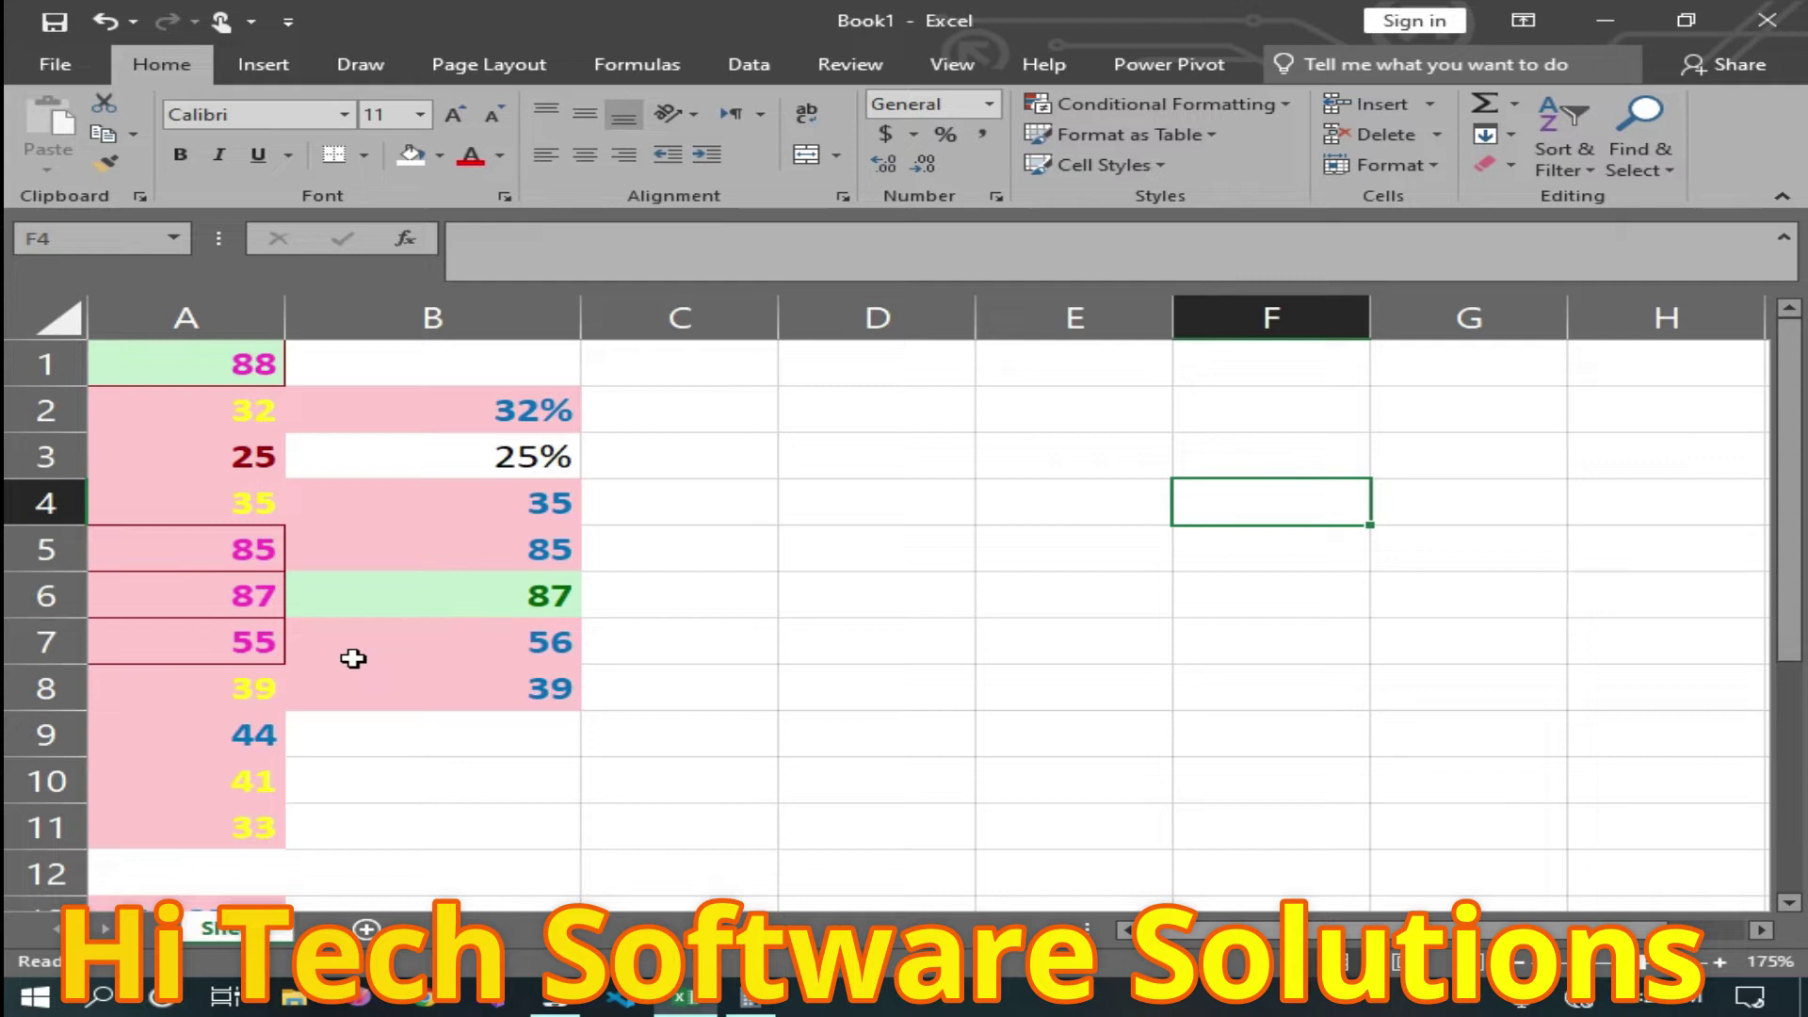
double_click(252, 776)
double_click(256, 772)
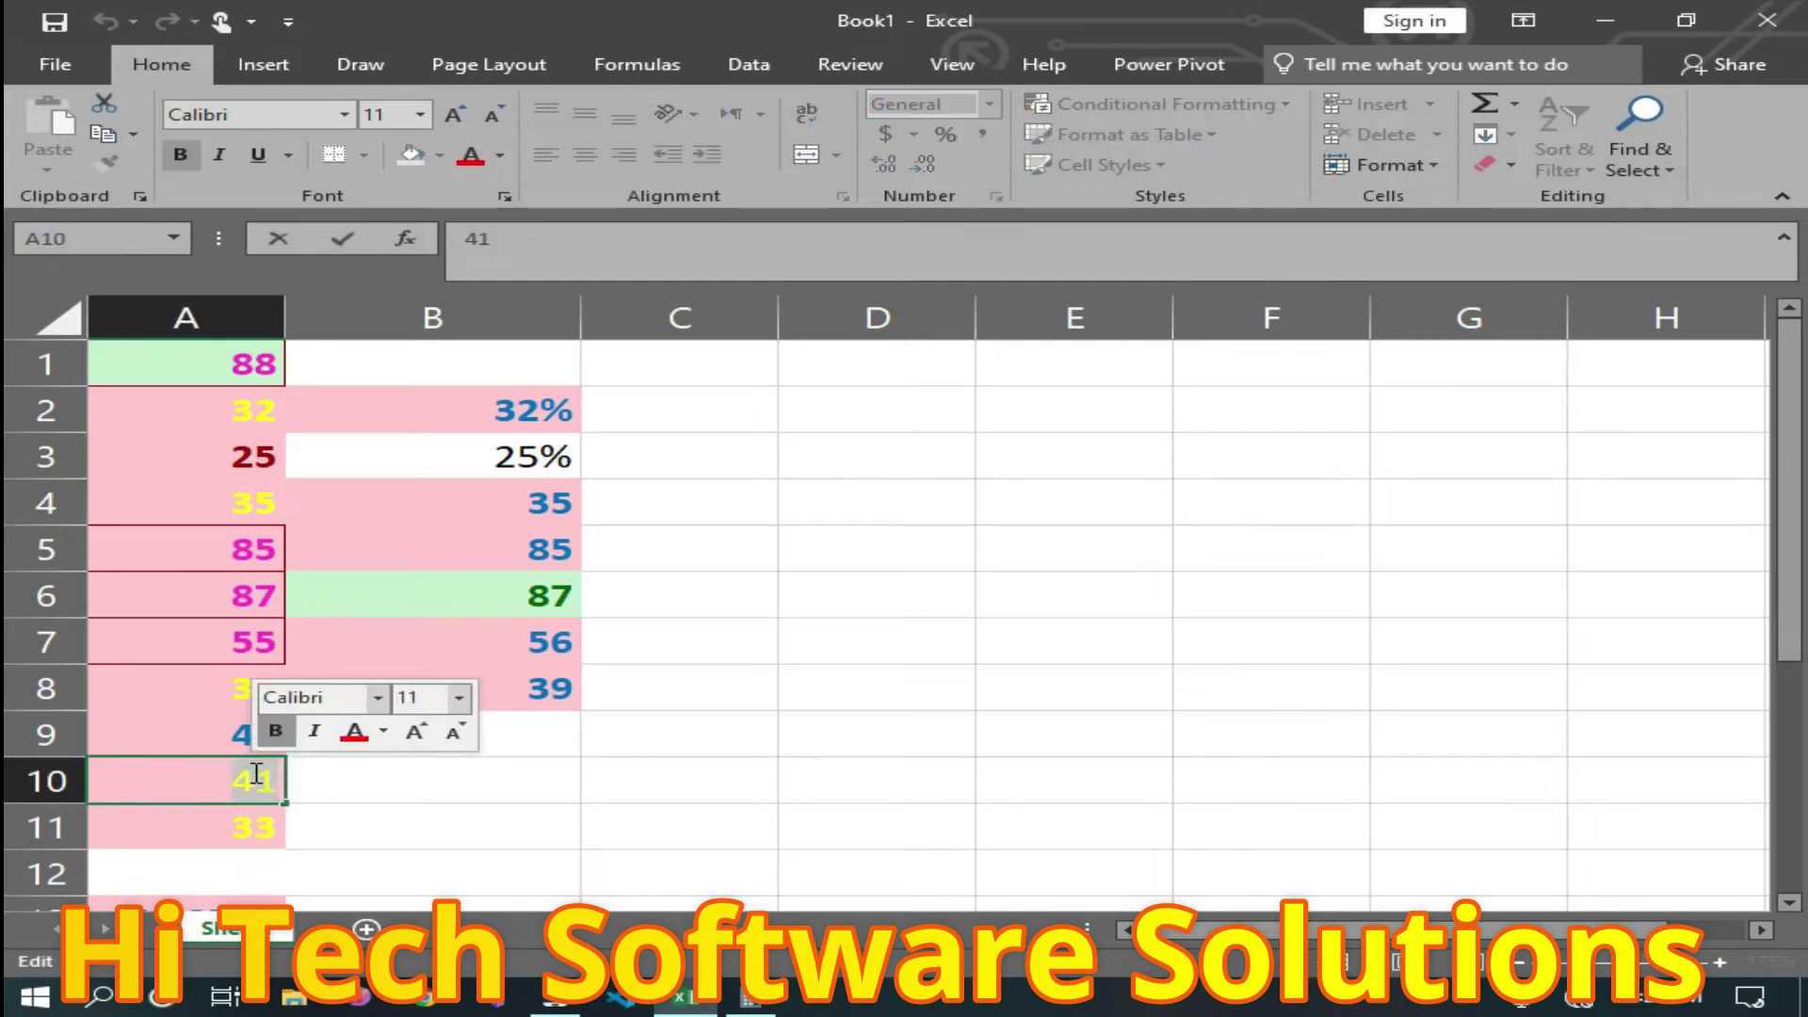
type("52")
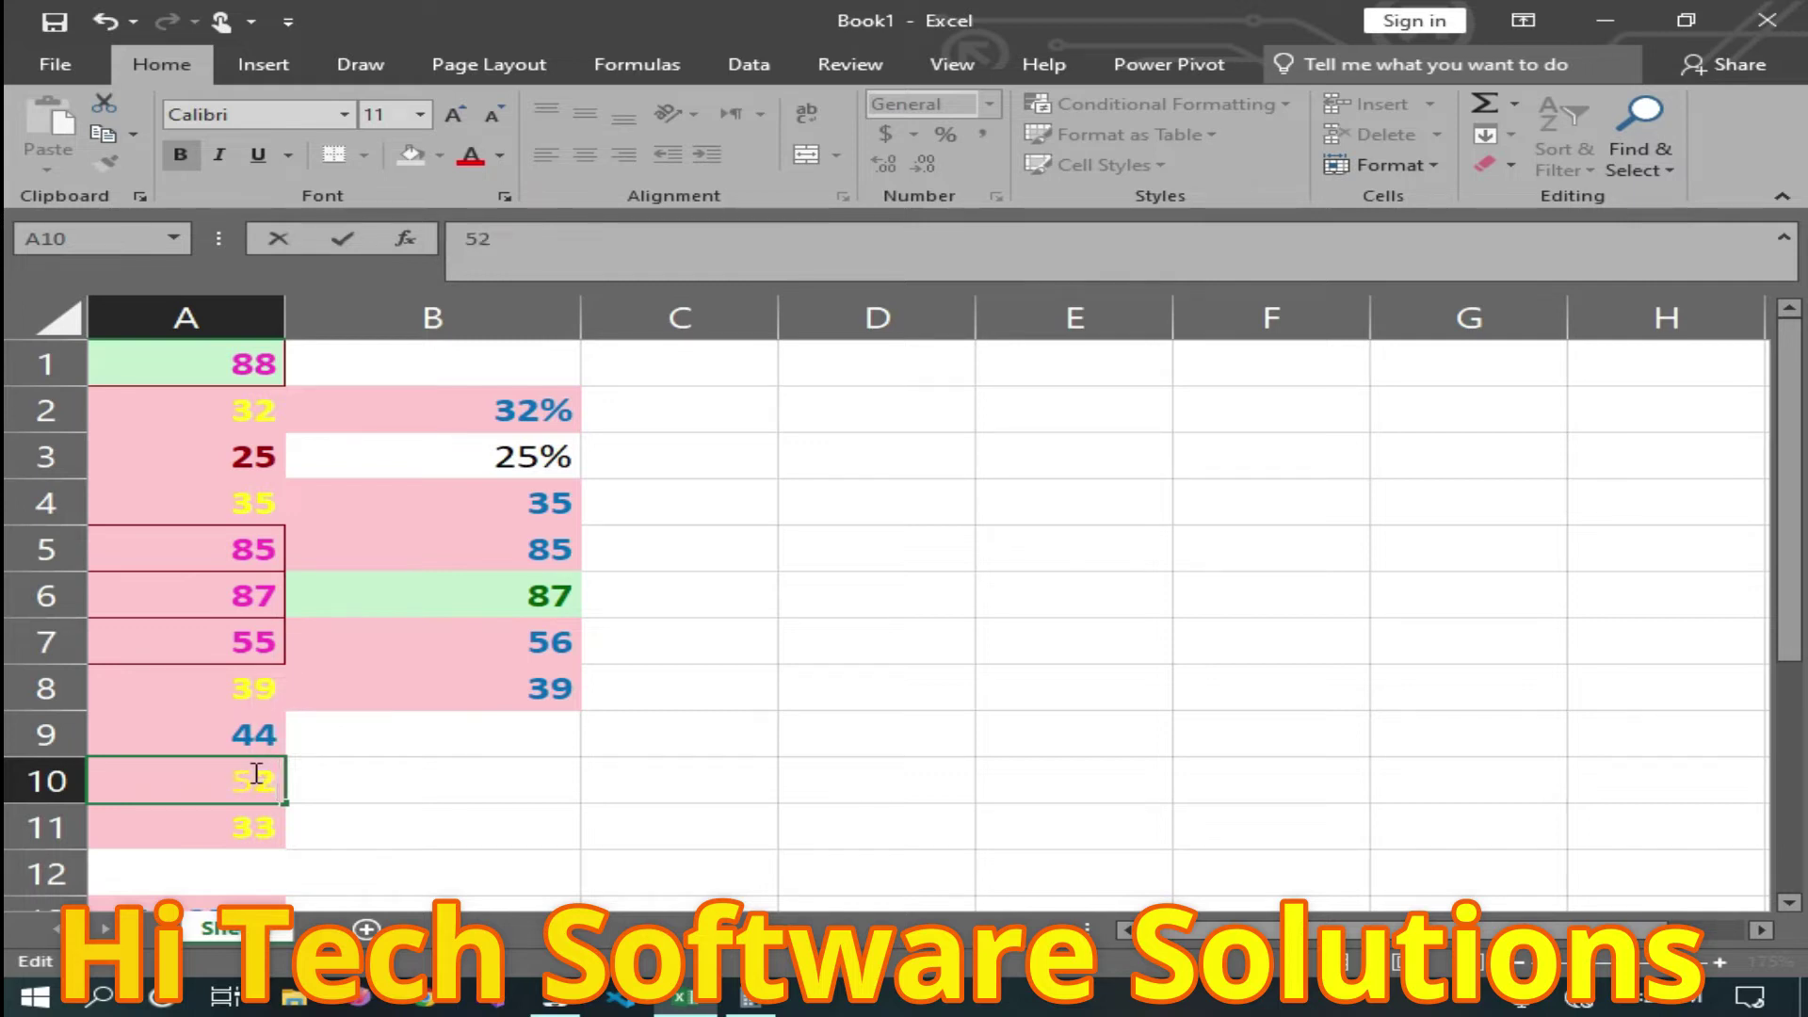
key("Return")
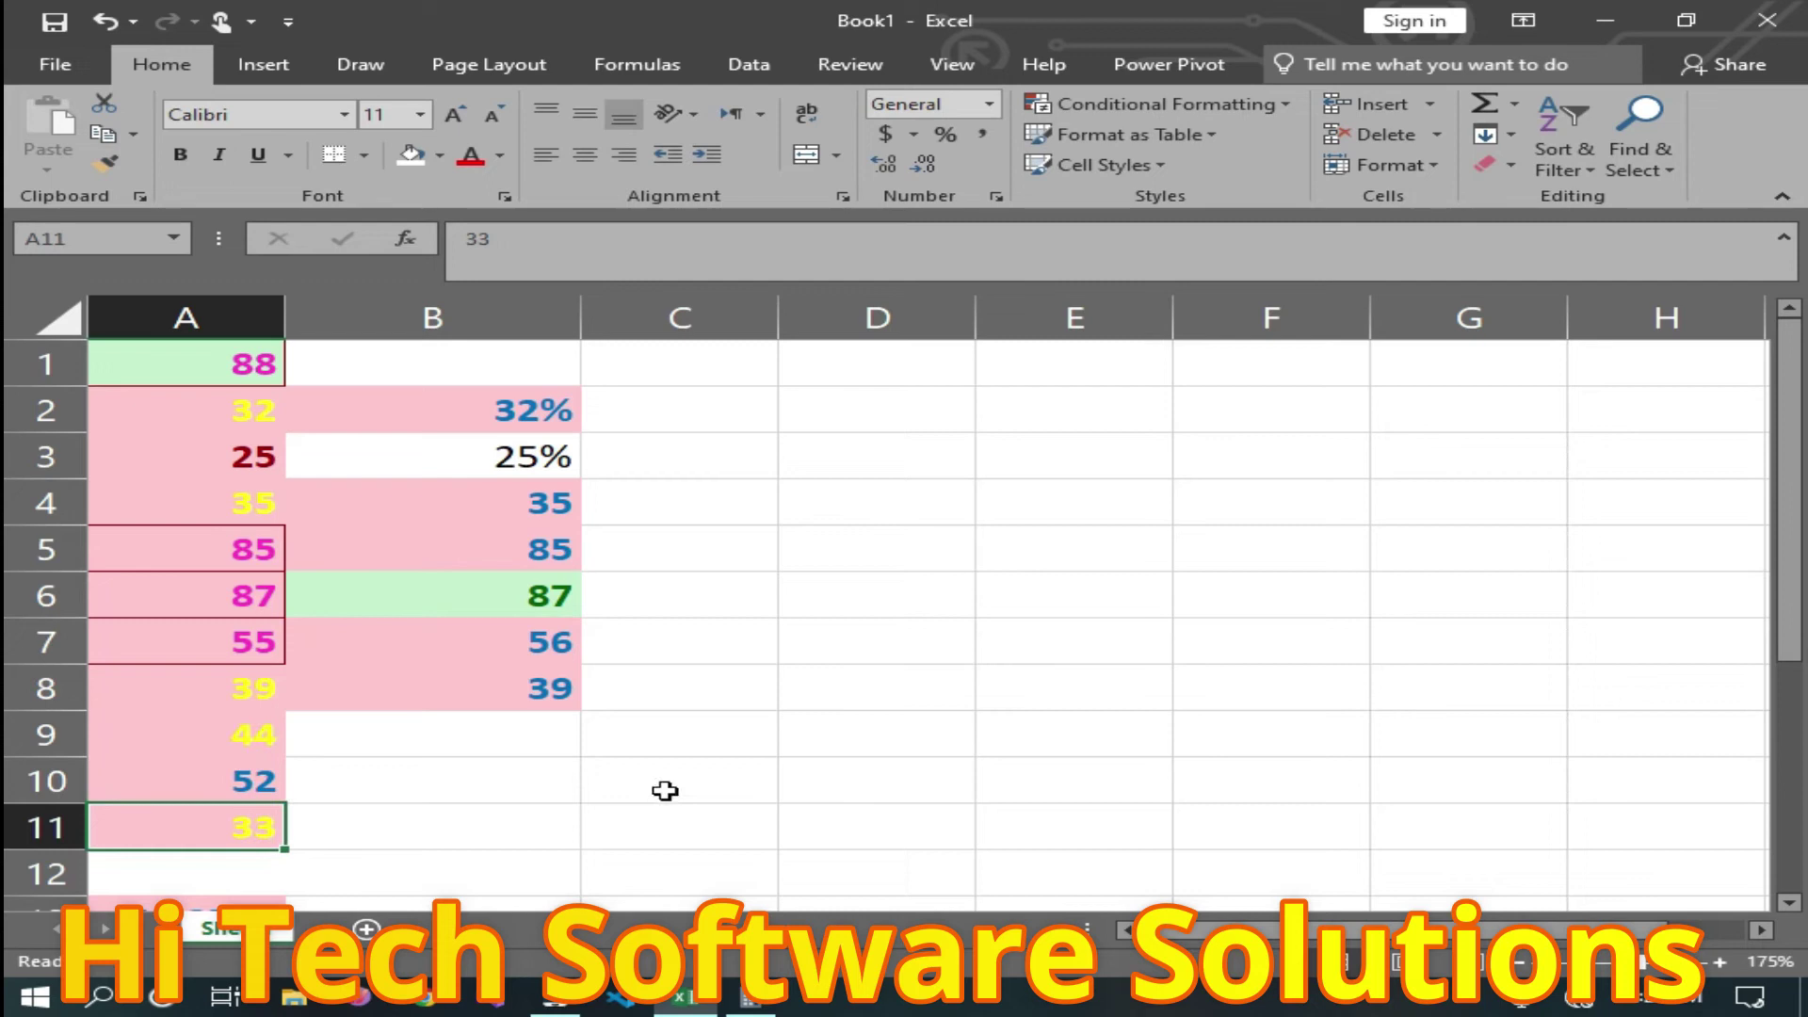
left_click(662, 789)
left_click(158, 794)
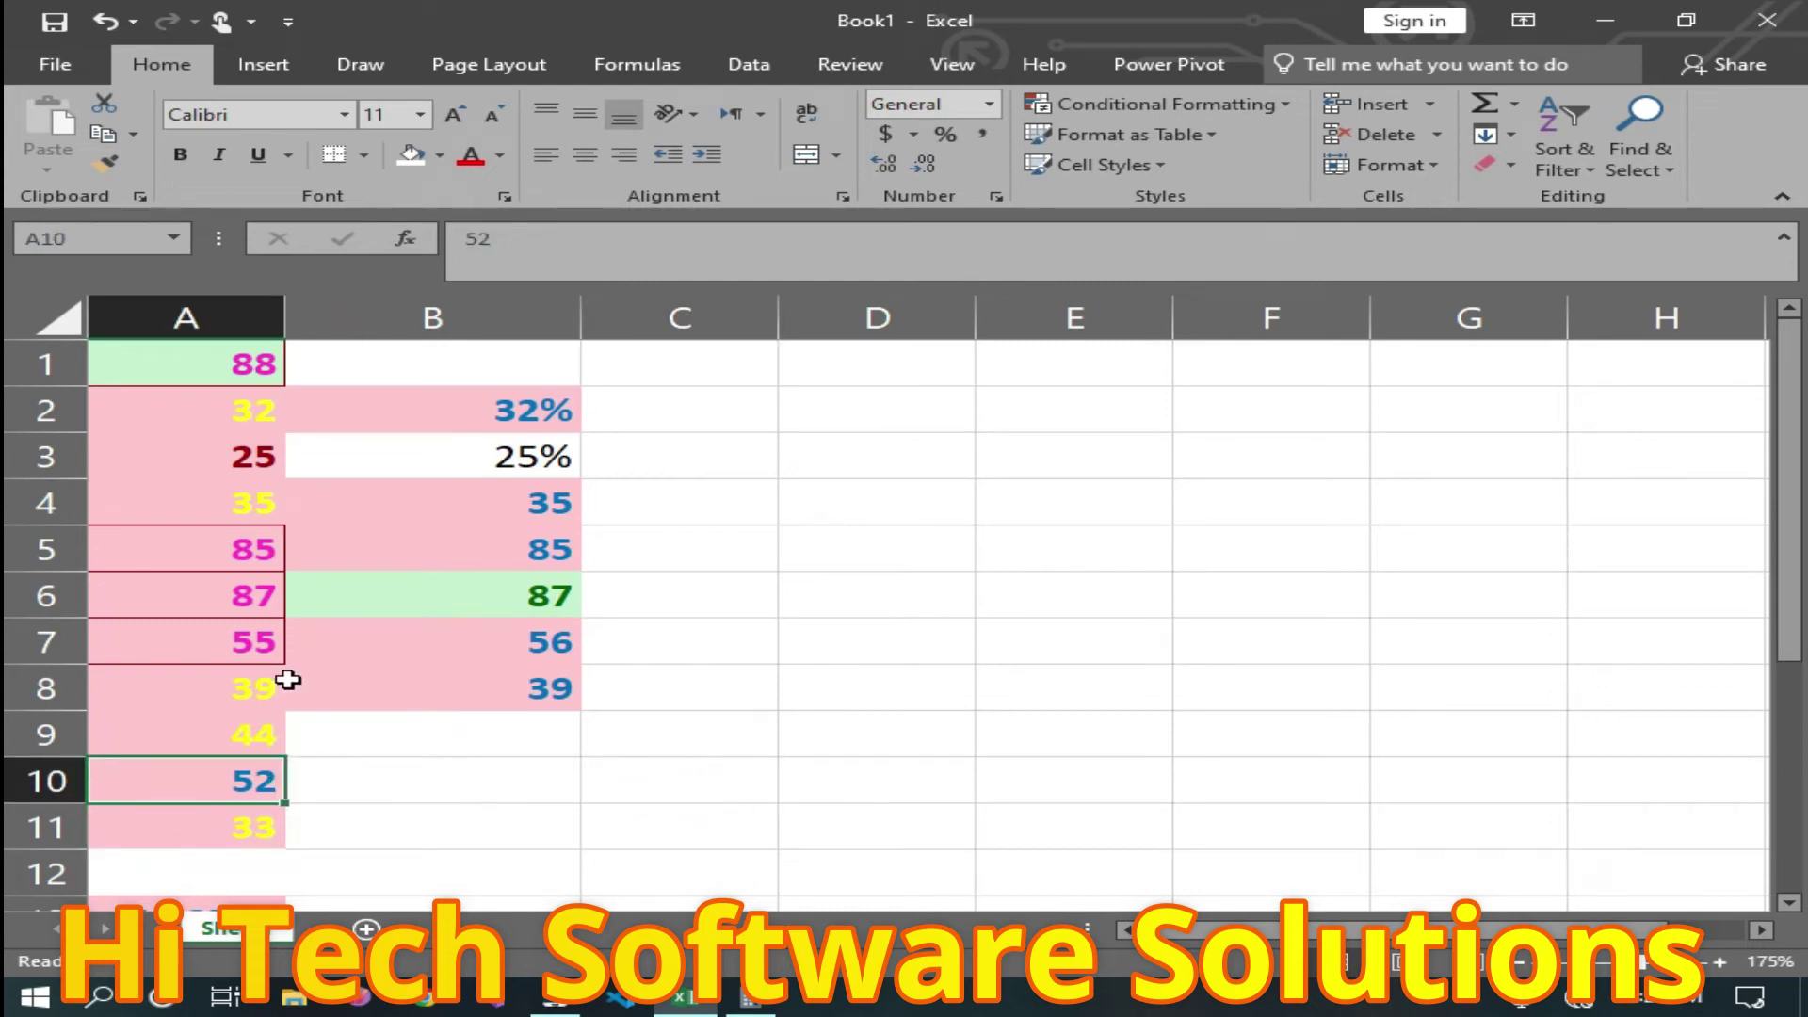
Correct A10 to 58 so the A13 average recalculates to 52.8182.
double_click(250, 785)
scroll(509, 775, "down", 2)
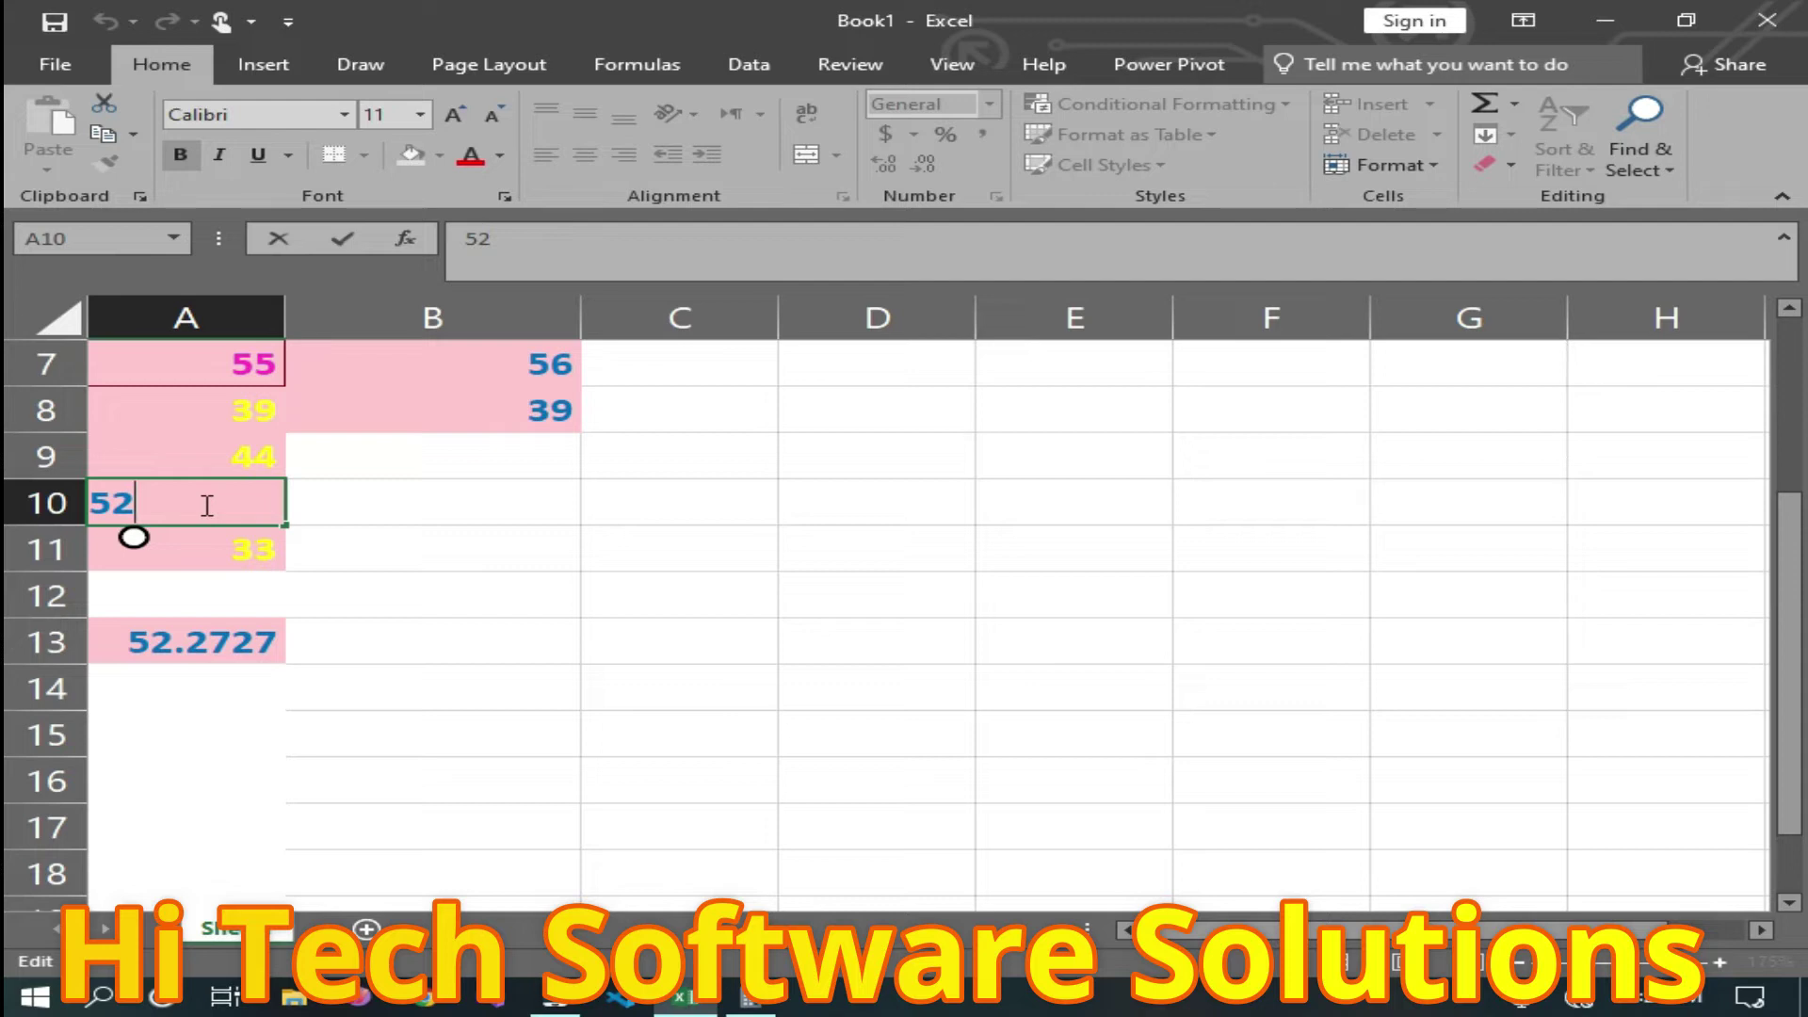
key("BackSpace")
type("8")
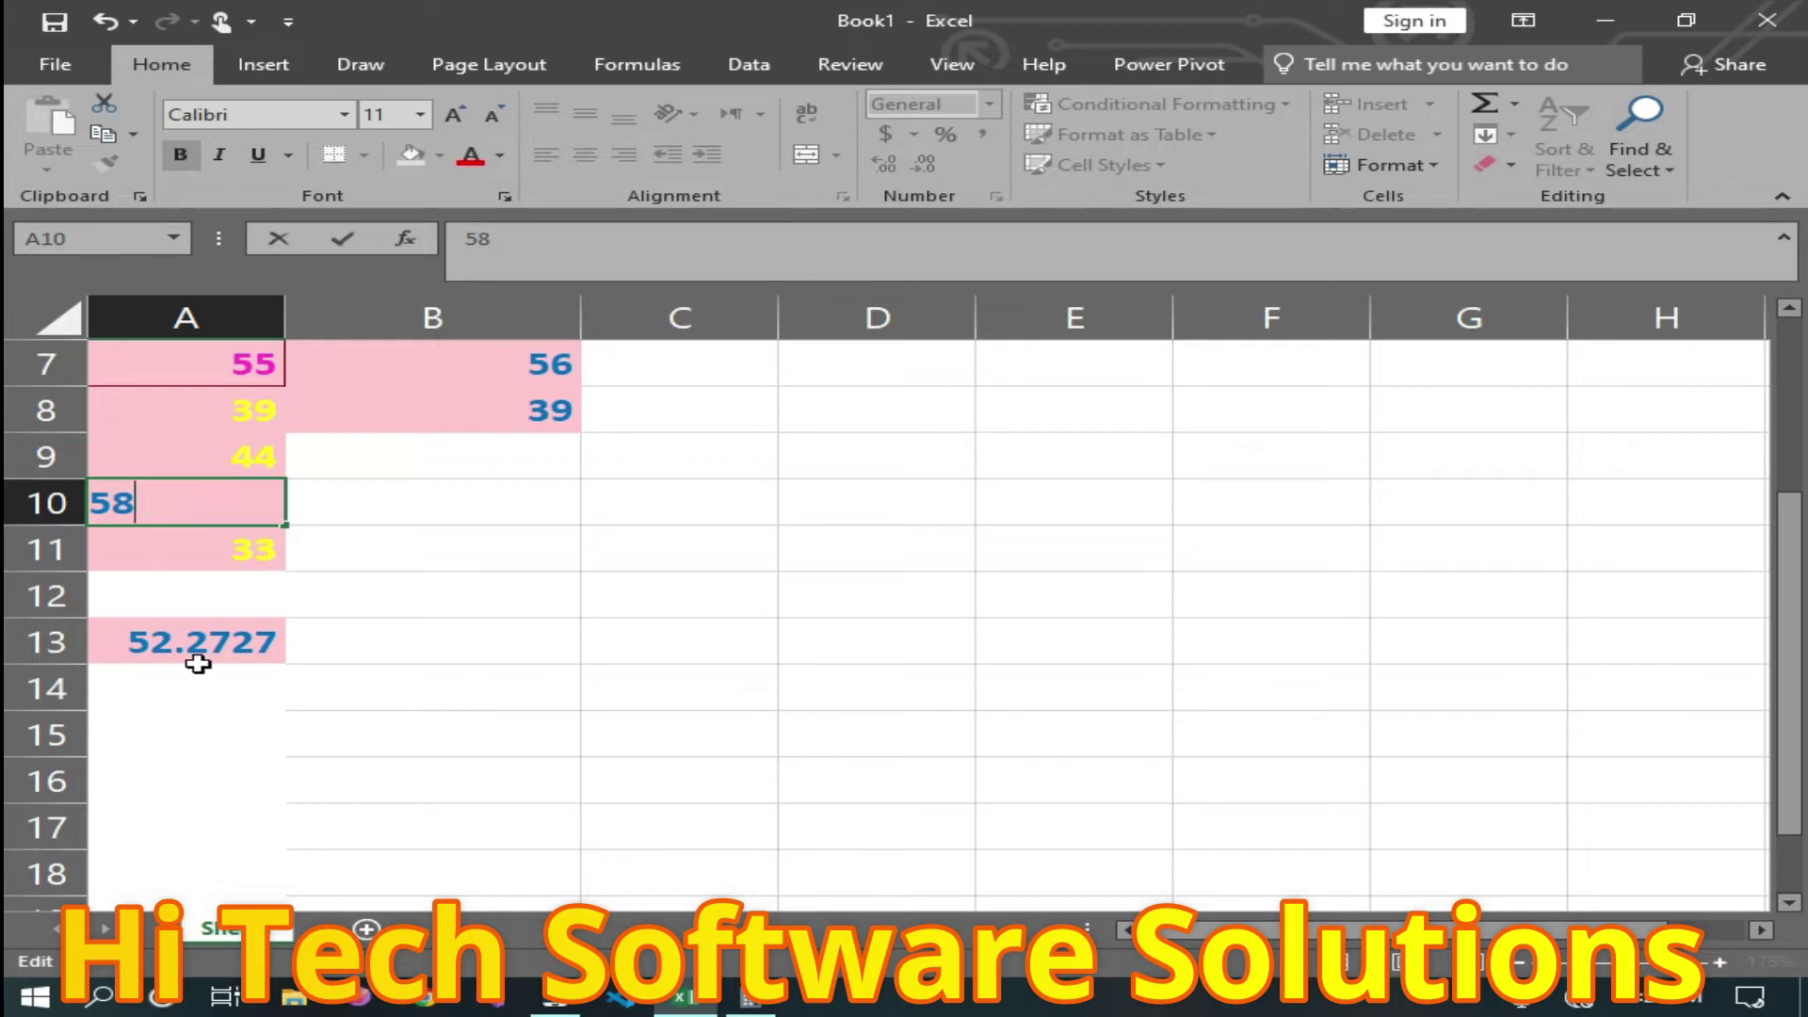
left_click(517, 675)
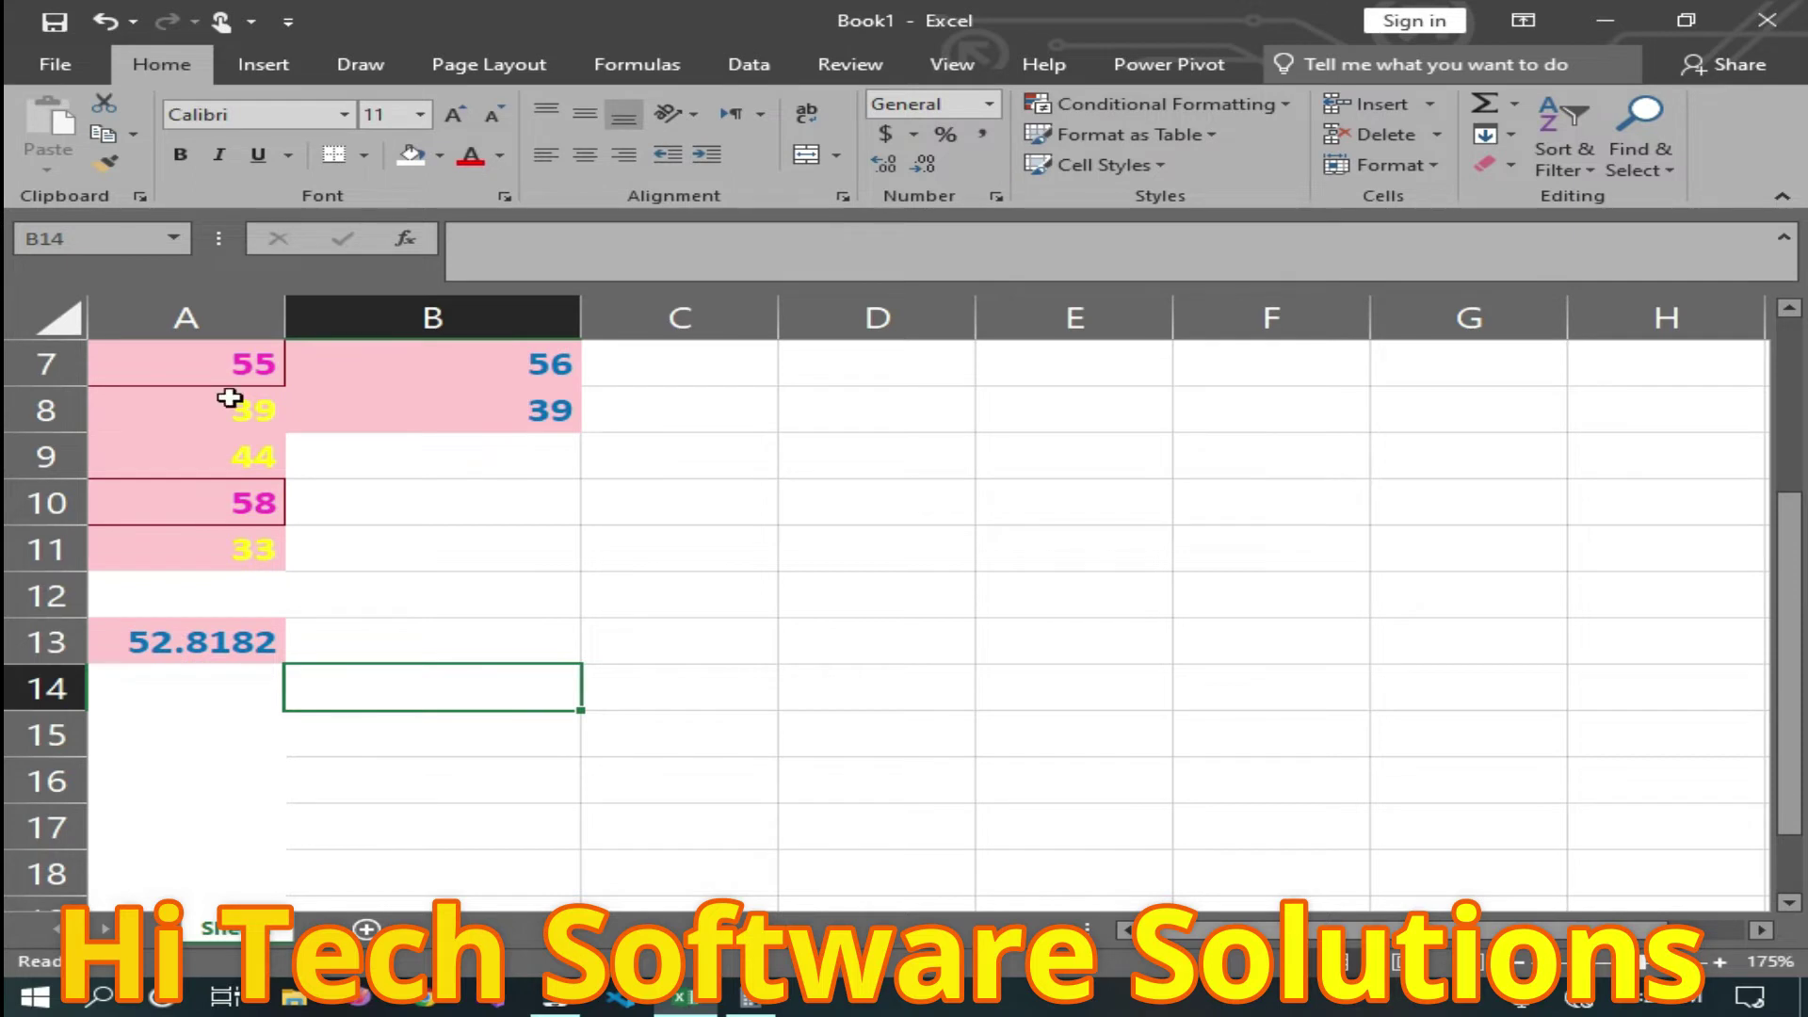
scroll(247, 499, "up", 2)
scroll(264, 565, "down", 2)
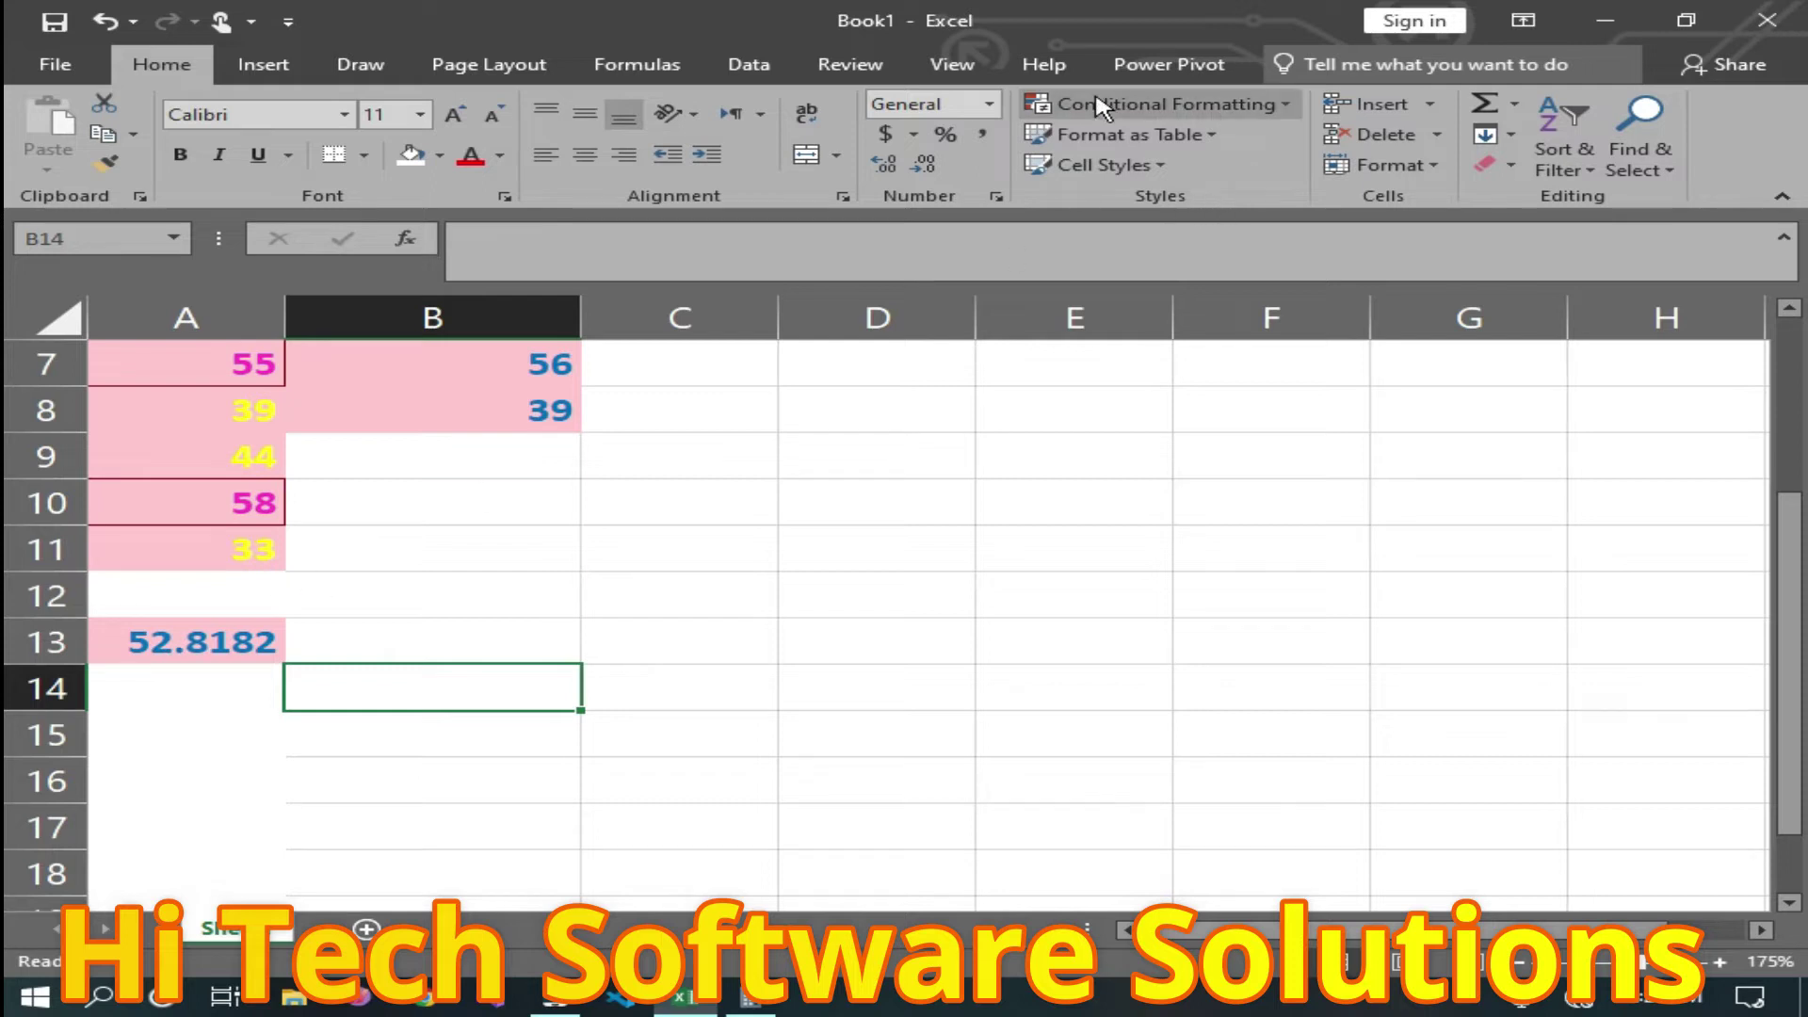
left_click(1194, 103)
mouse_move(1191, 212)
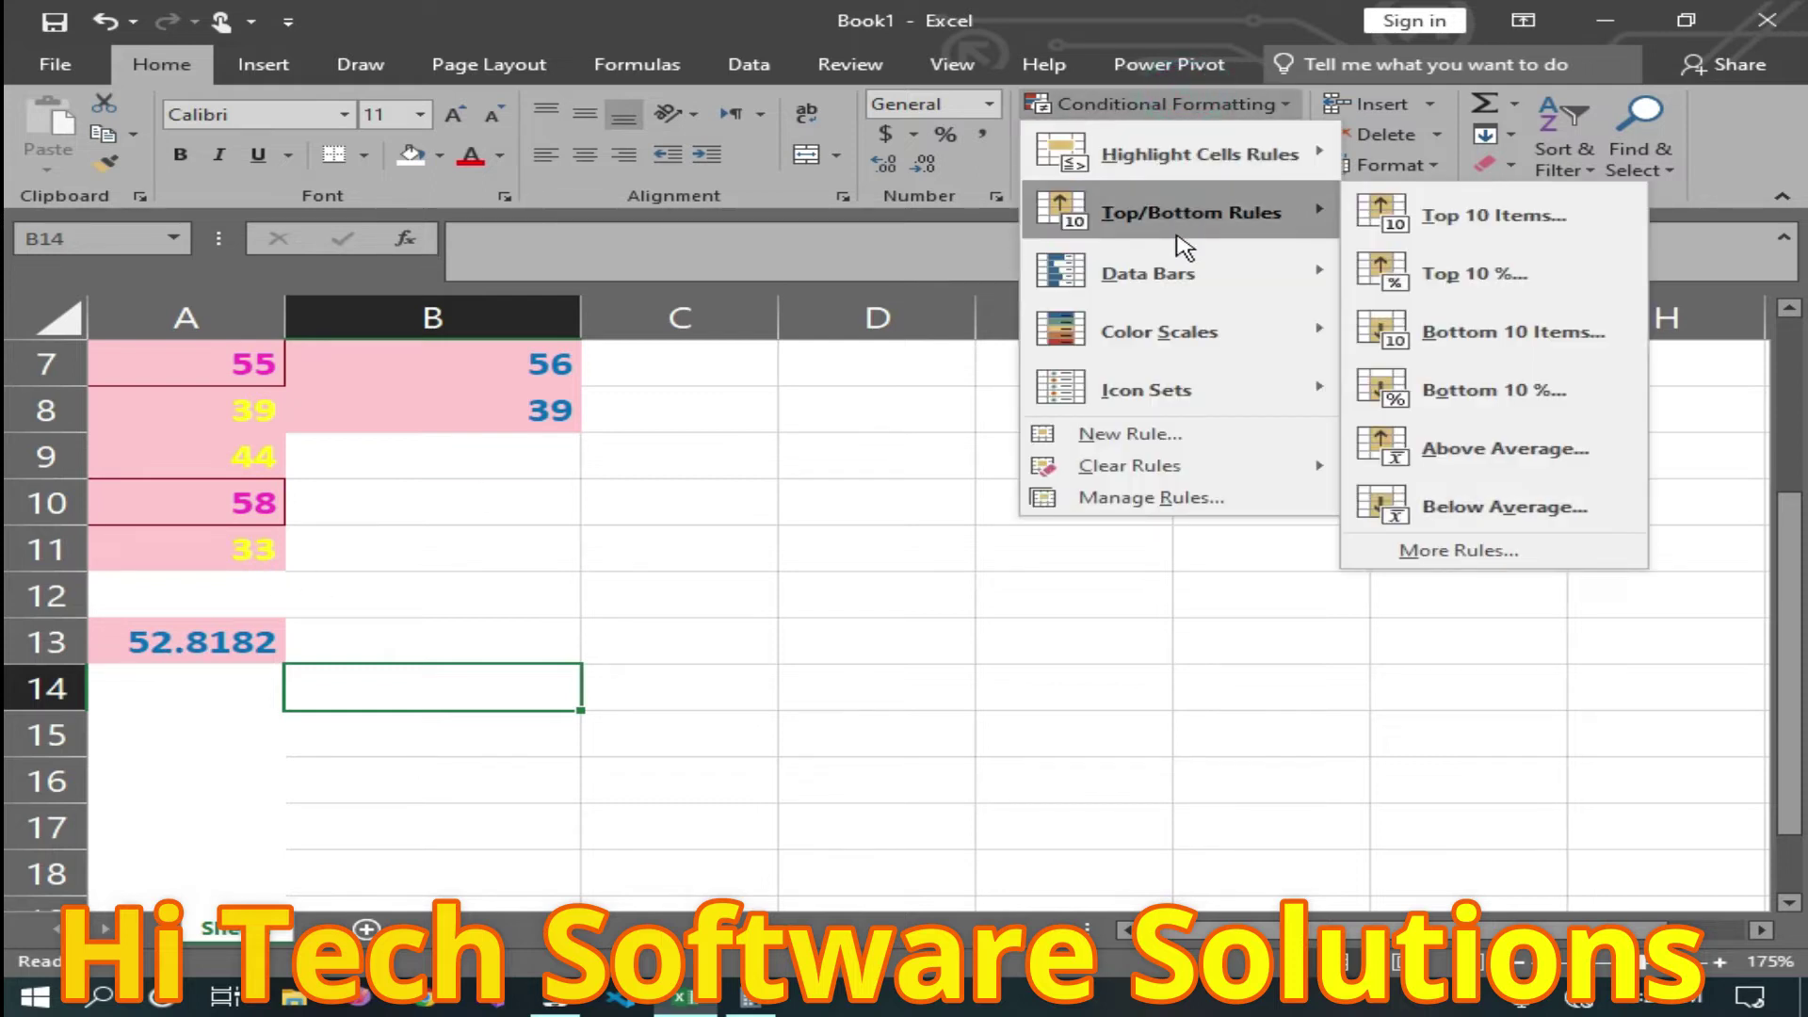
Create a Below Average rule with a bold dark blue font (RGB 41, 35, 121).
left_click(1545, 510)
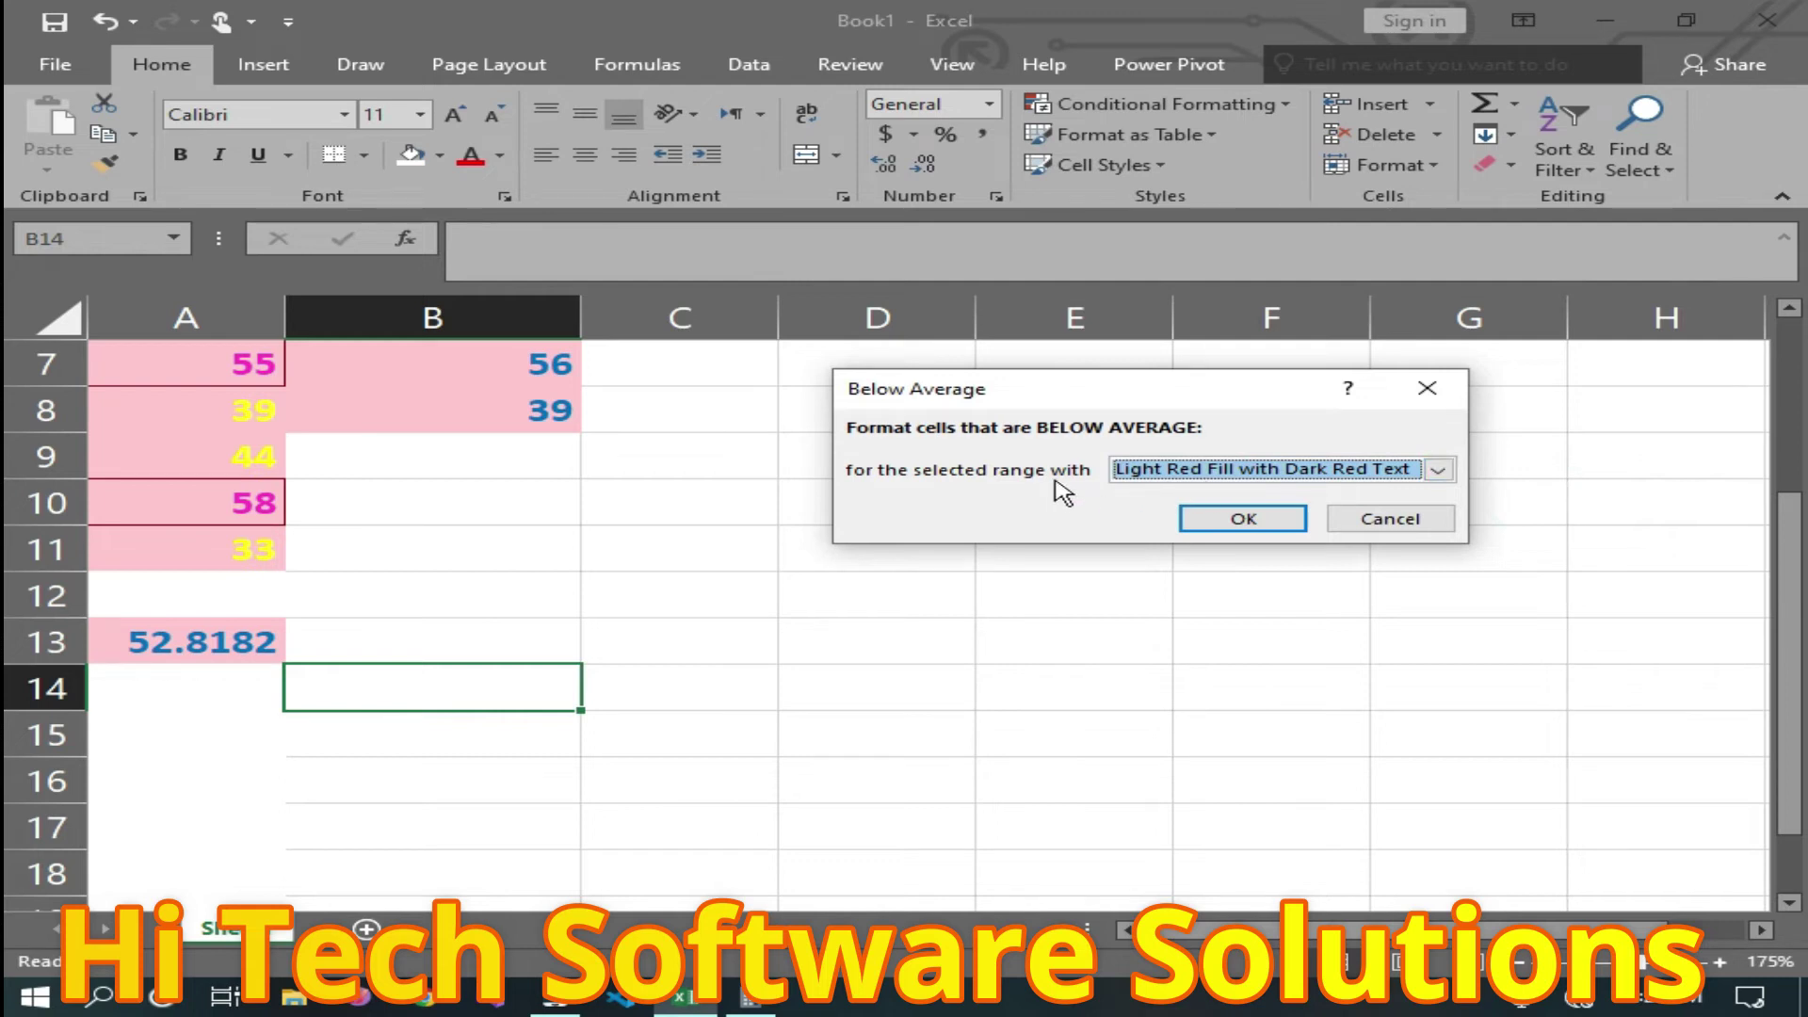
left_click(1439, 469)
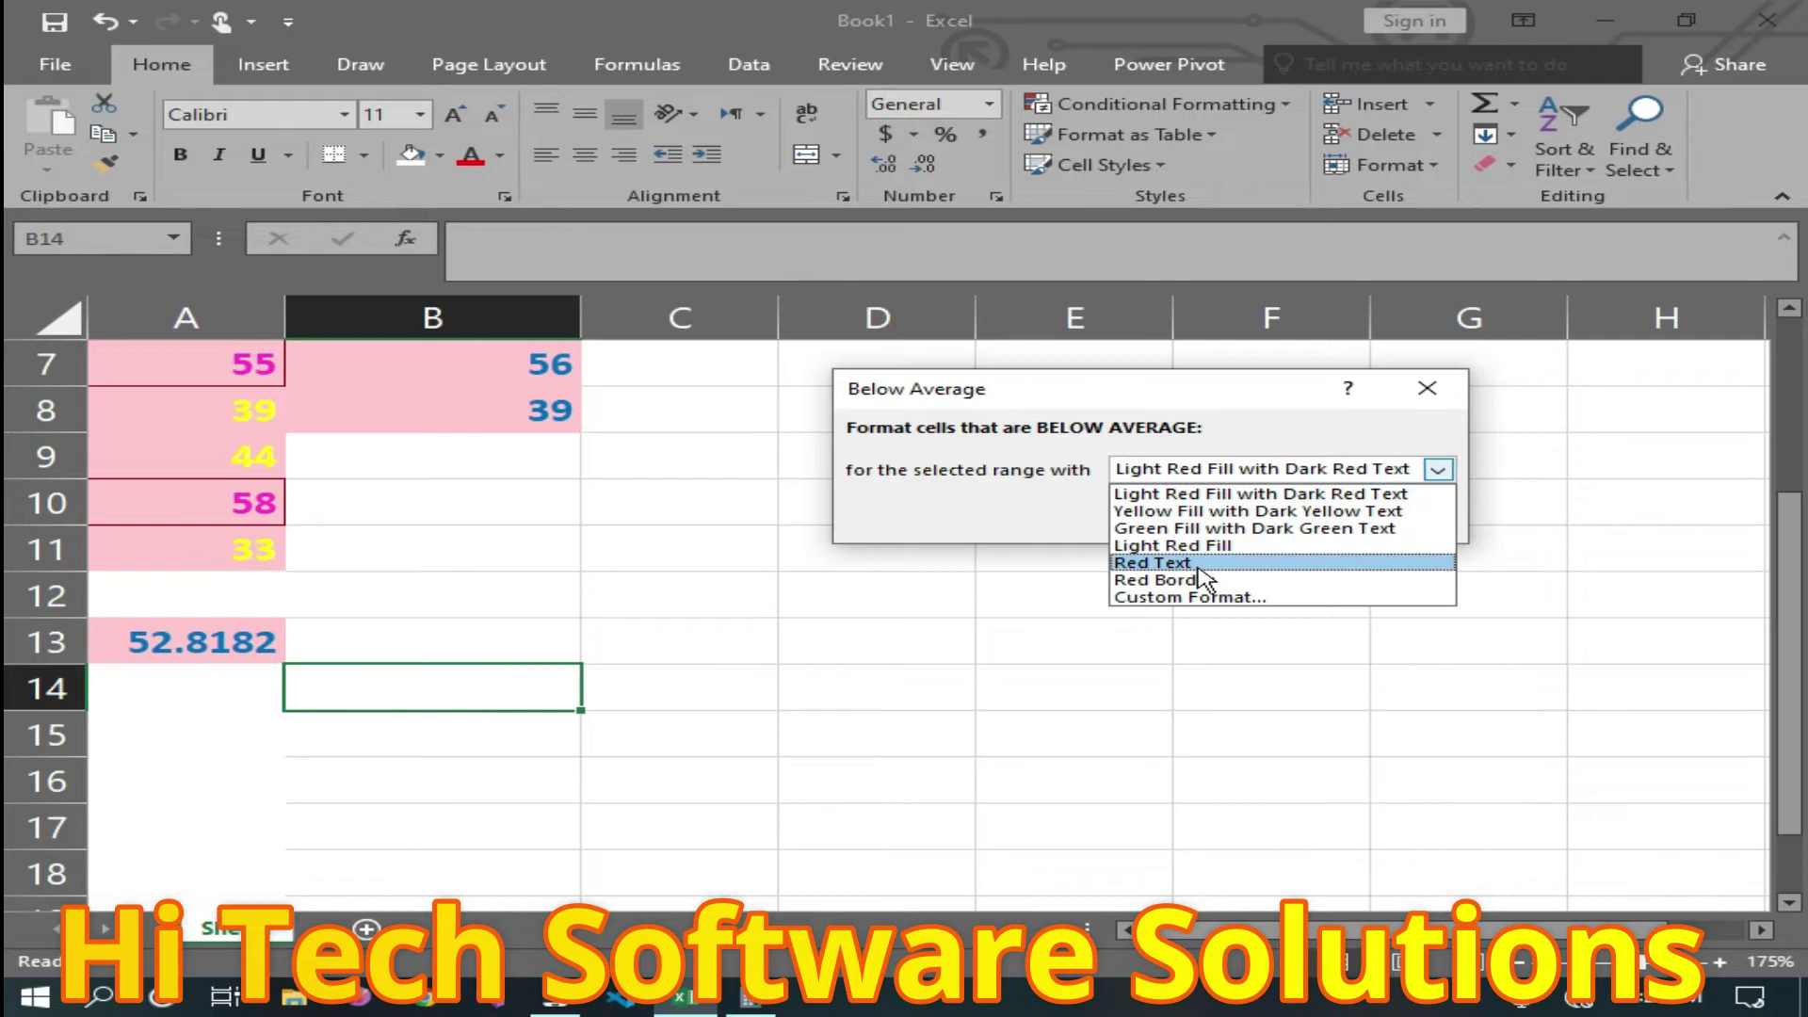
left_click(1184, 595)
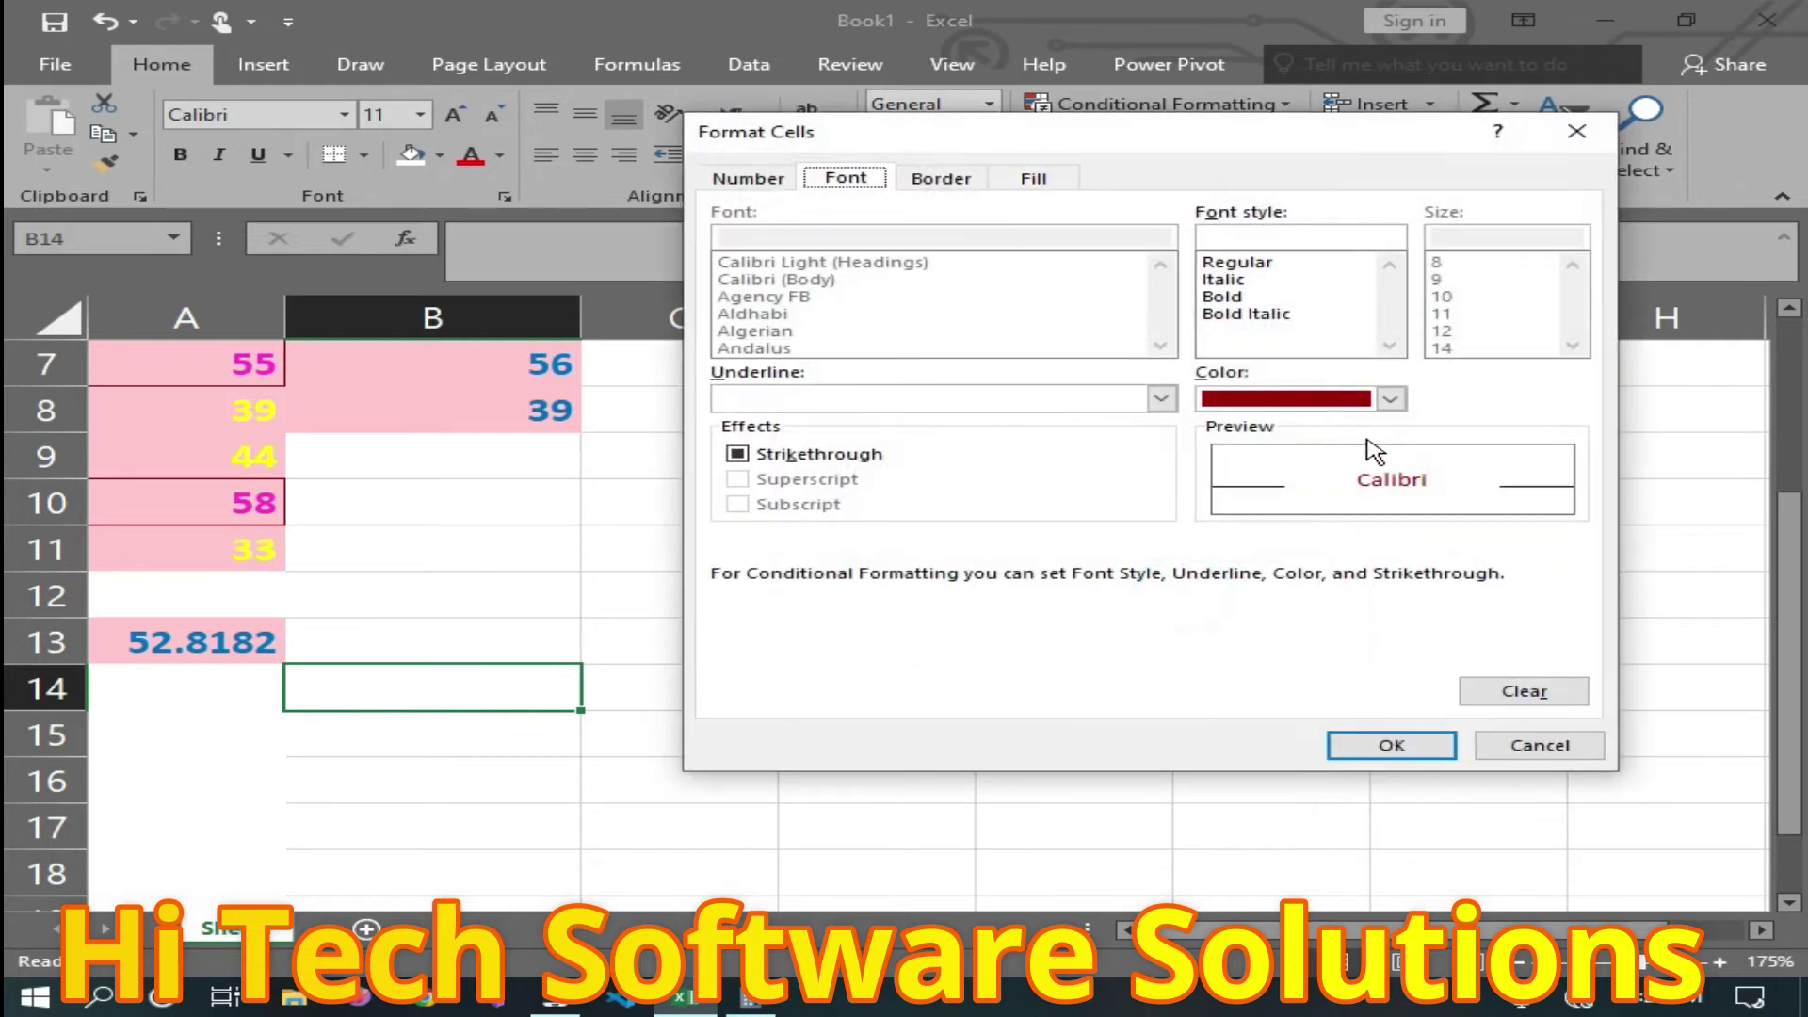
left_click(1391, 399)
left_click(1263, 713)
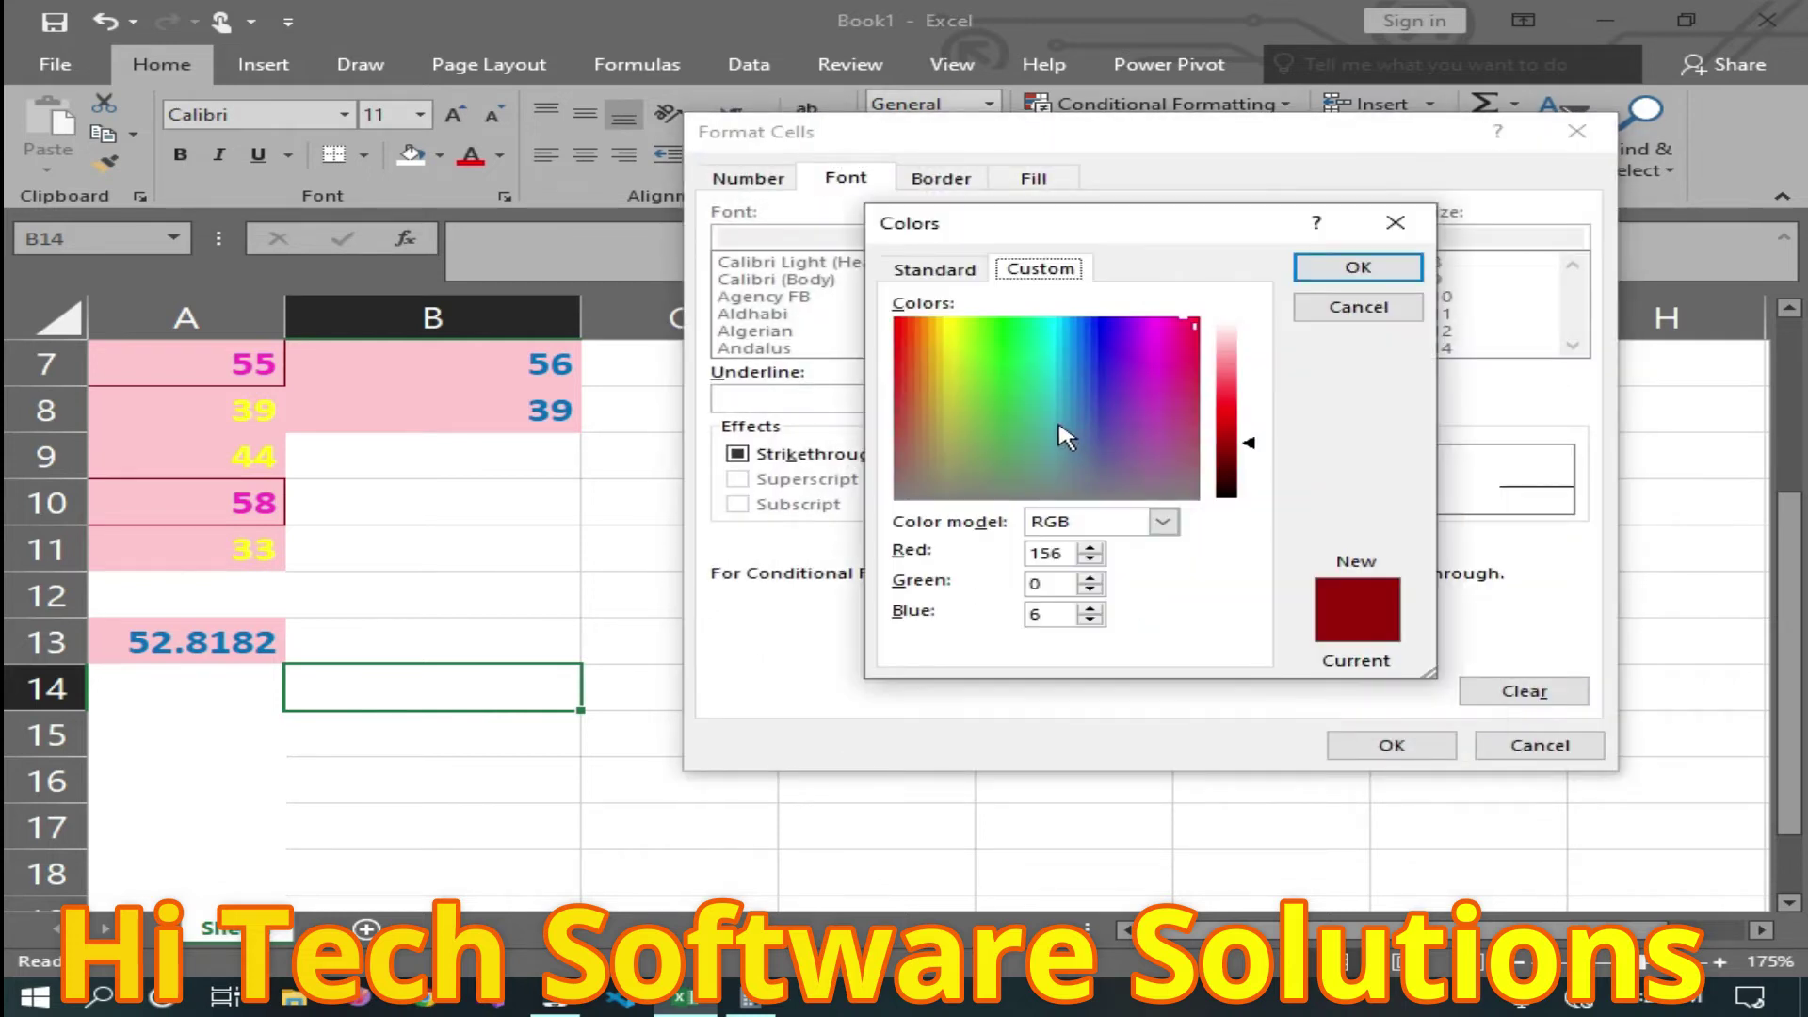
left_click_drag(1104, 358, 1100, 395)
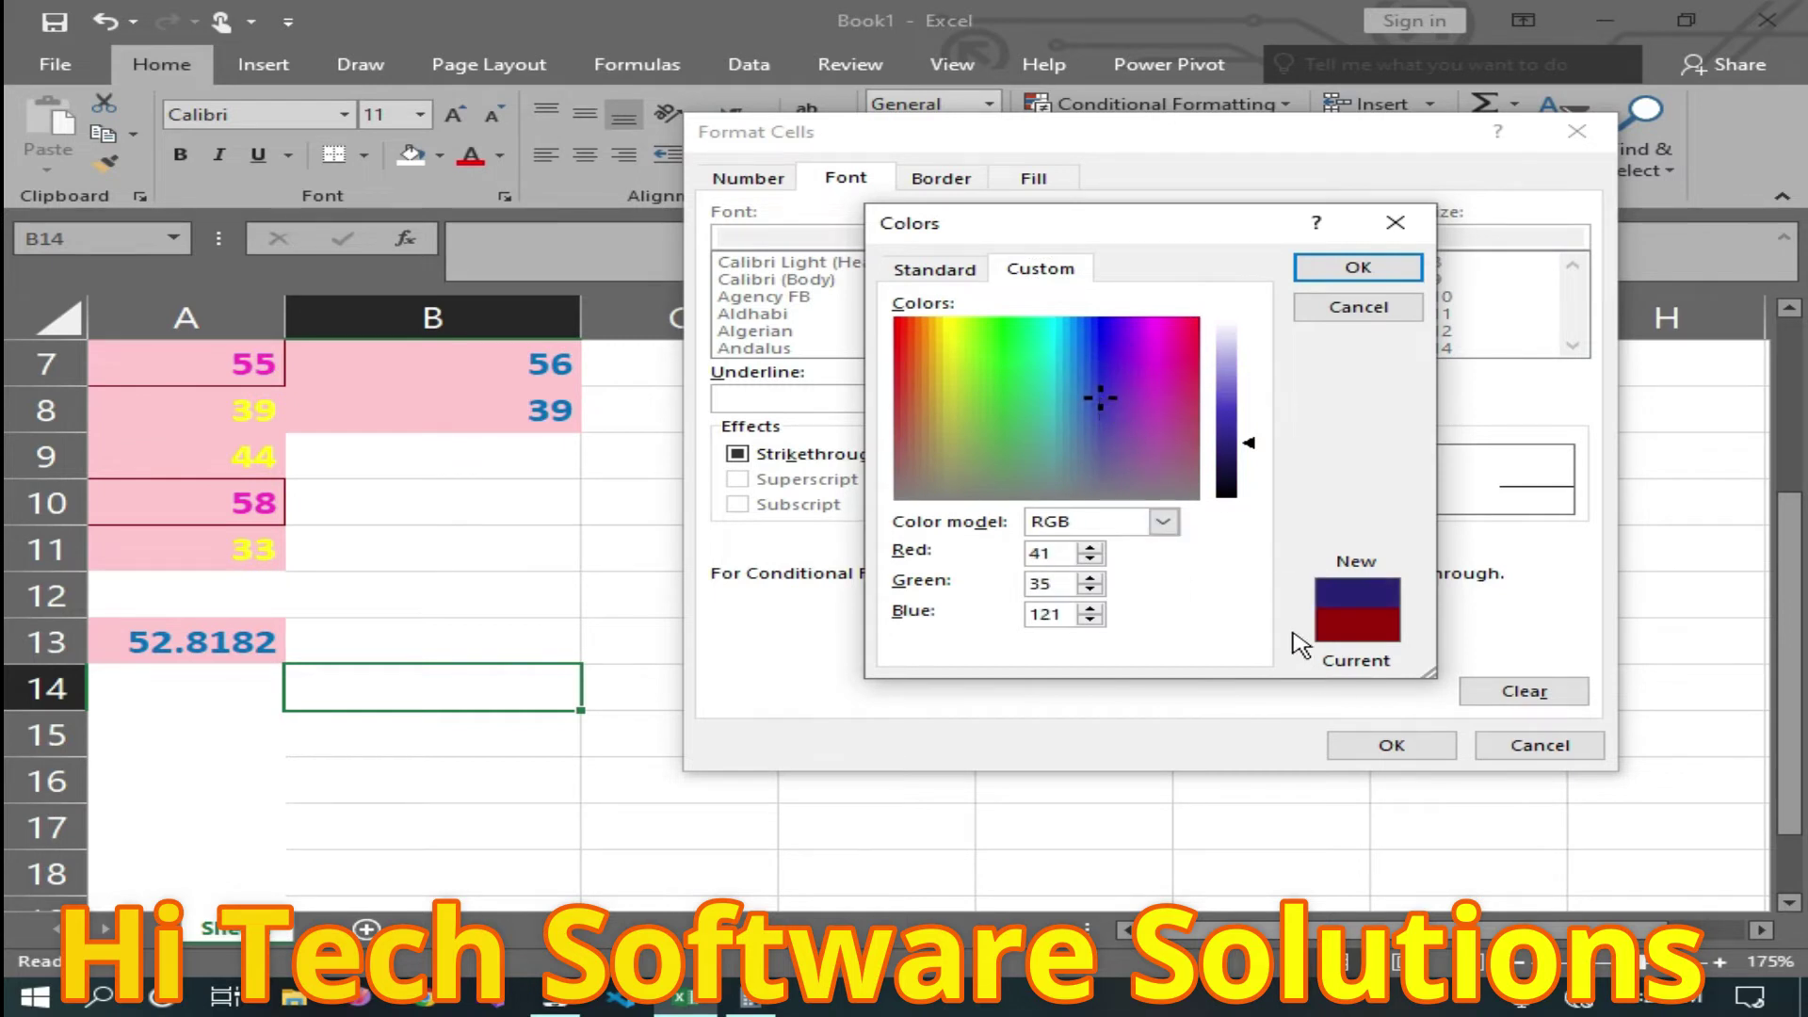
left_click(1358, 267)
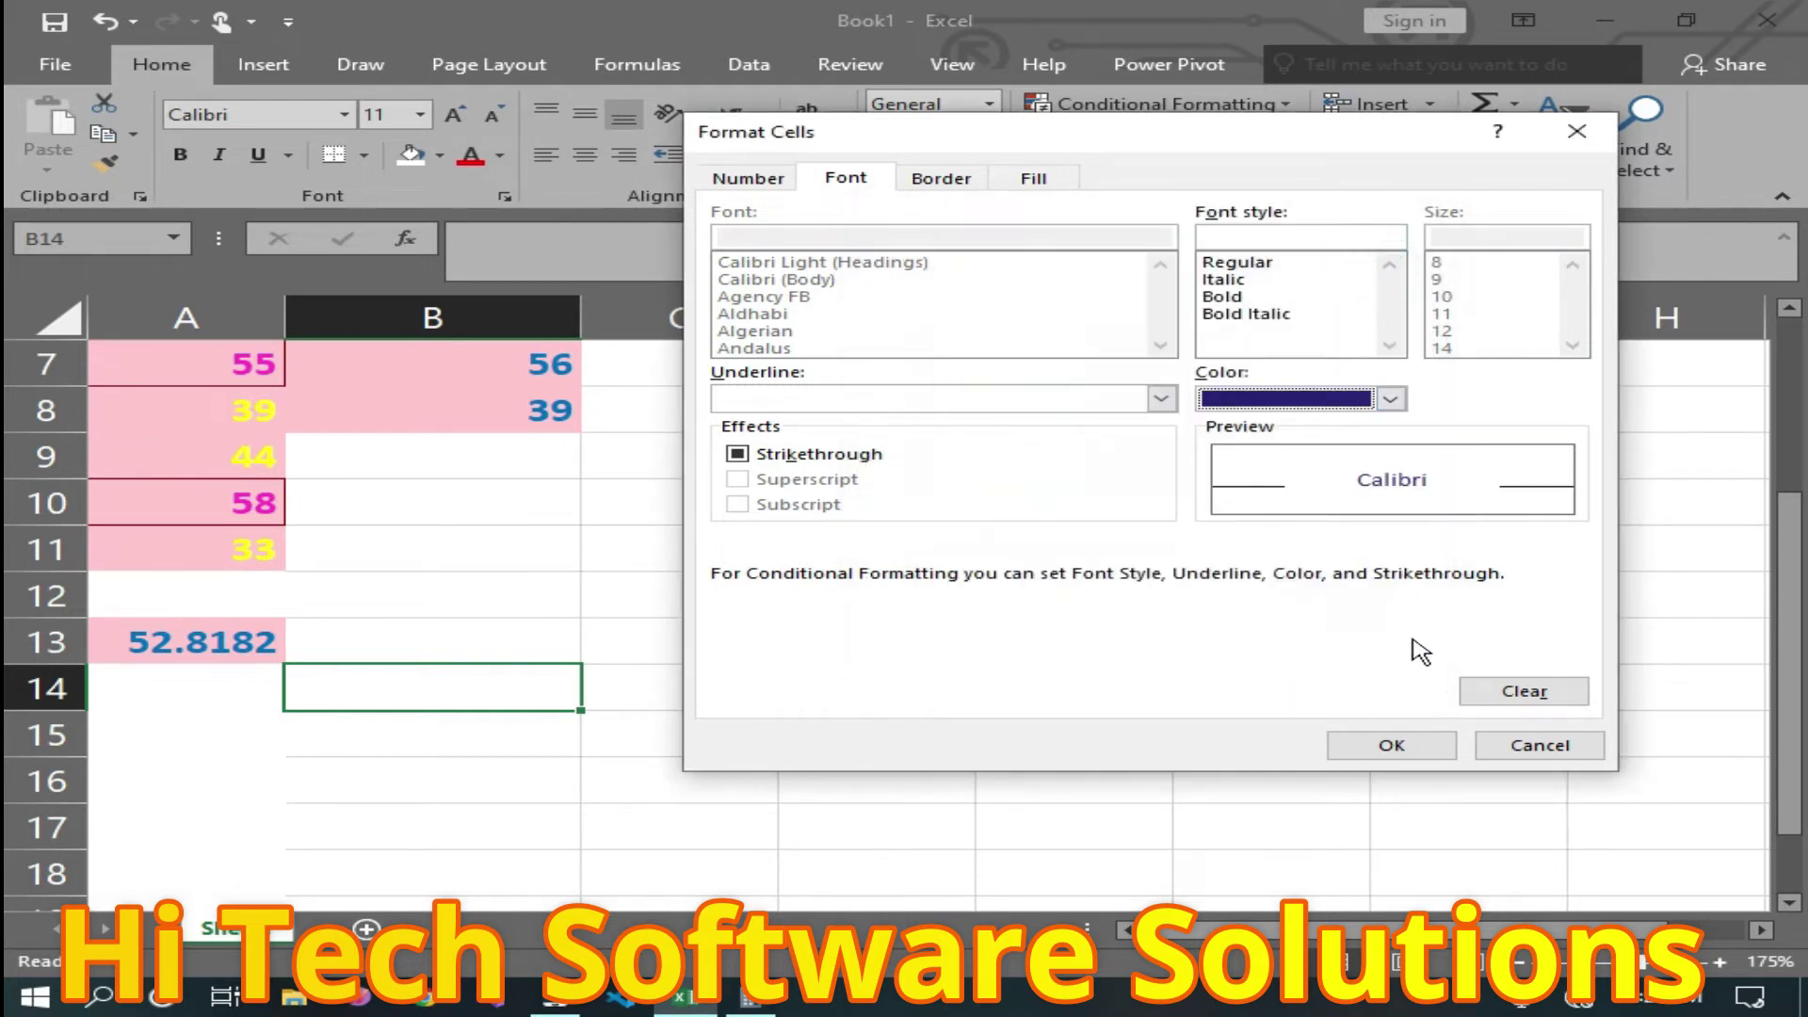
left_click(1252, 297)
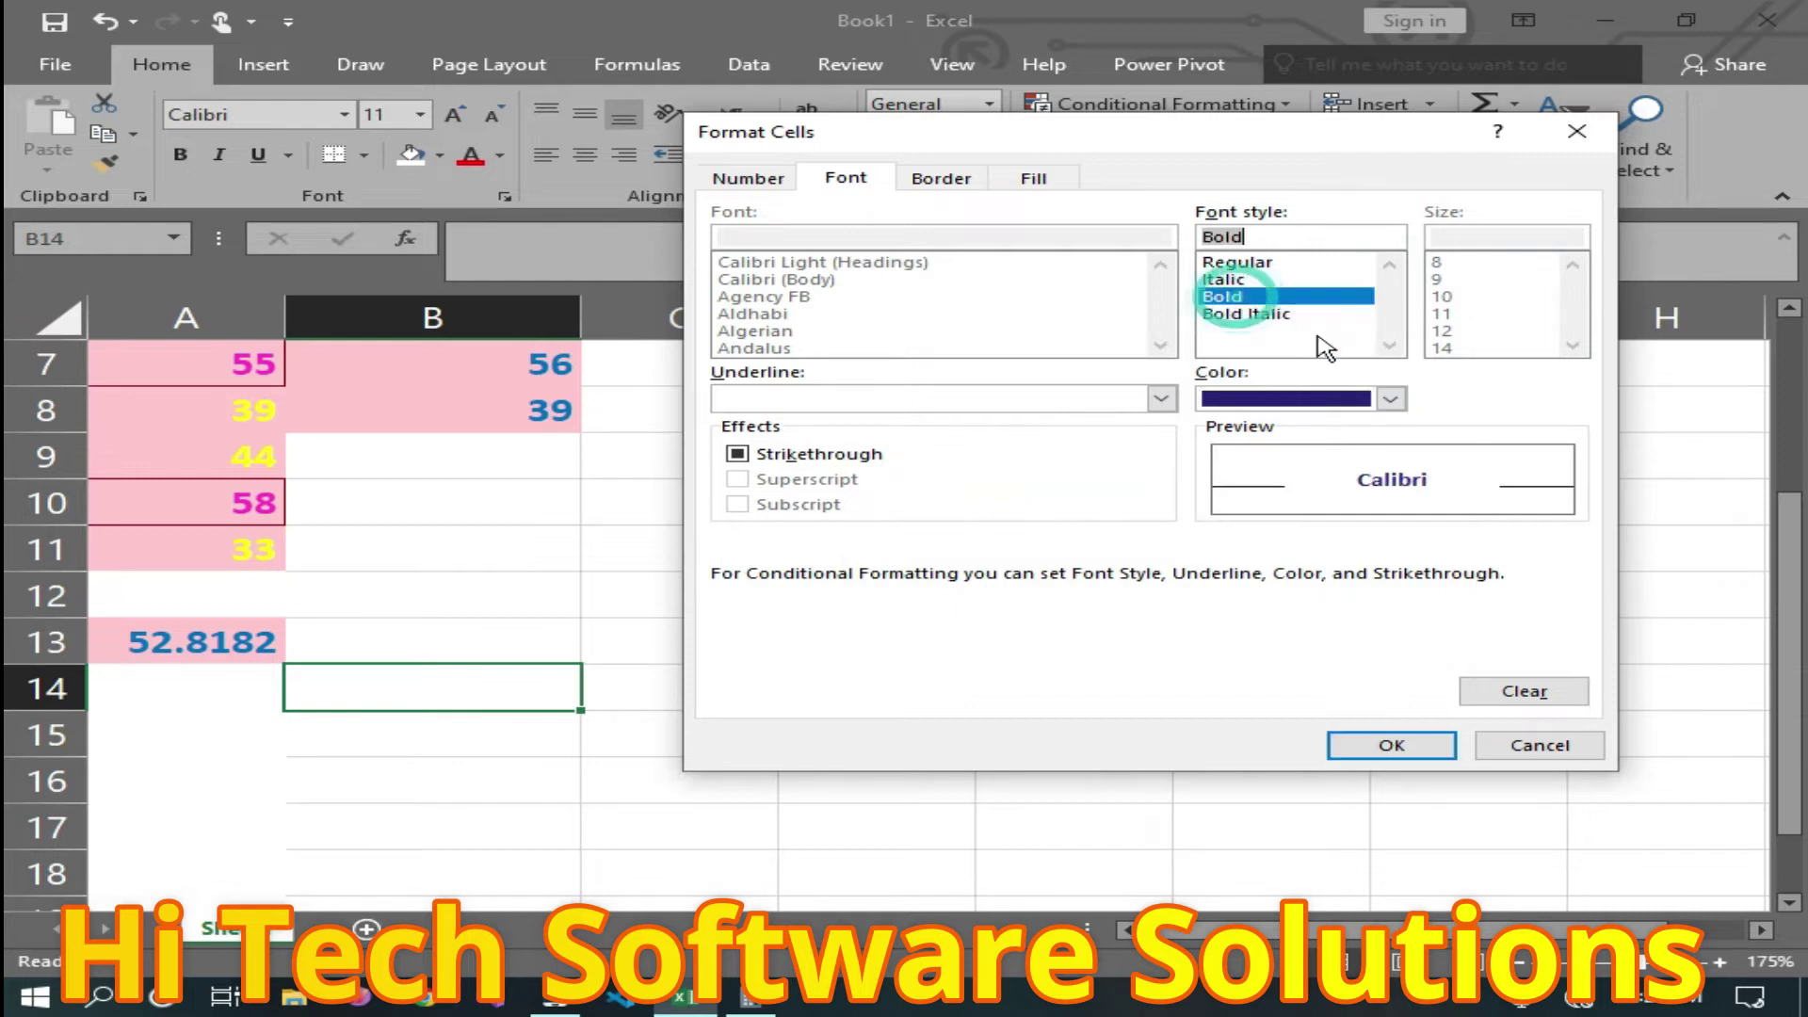
left_click(1381, 747)
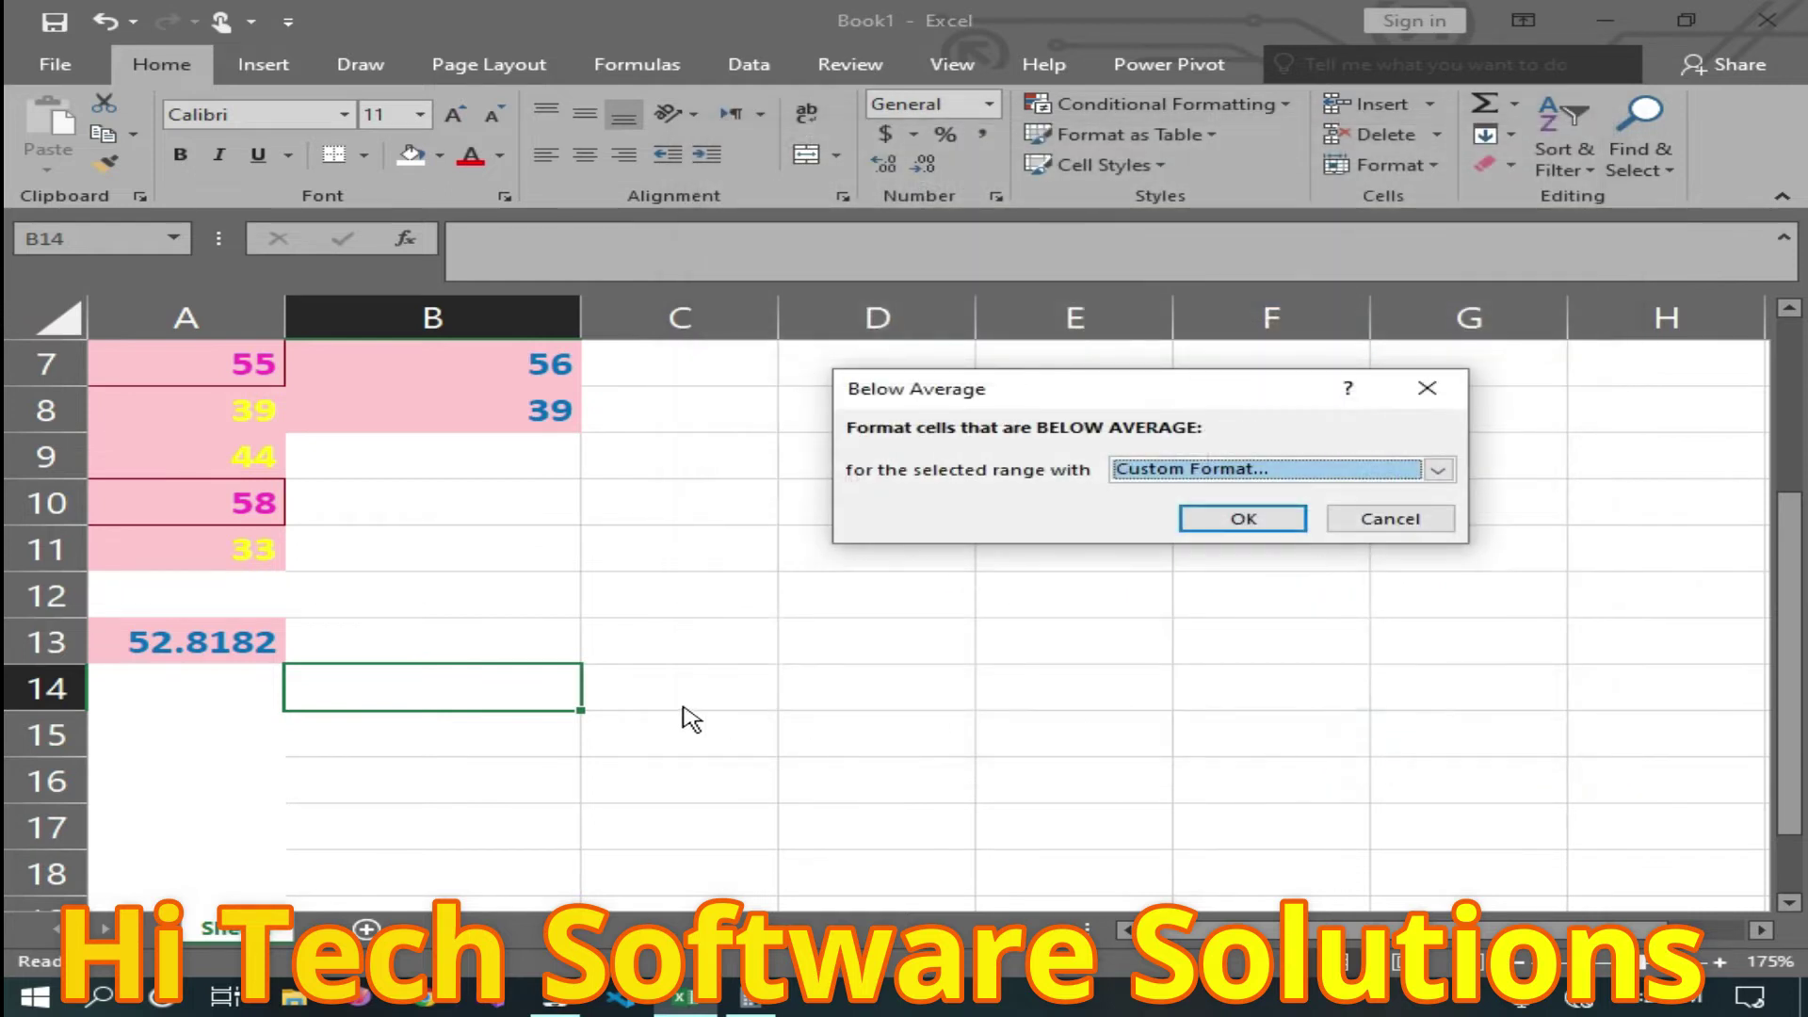
left_click(1235, 518)
left_click(1235, 516)
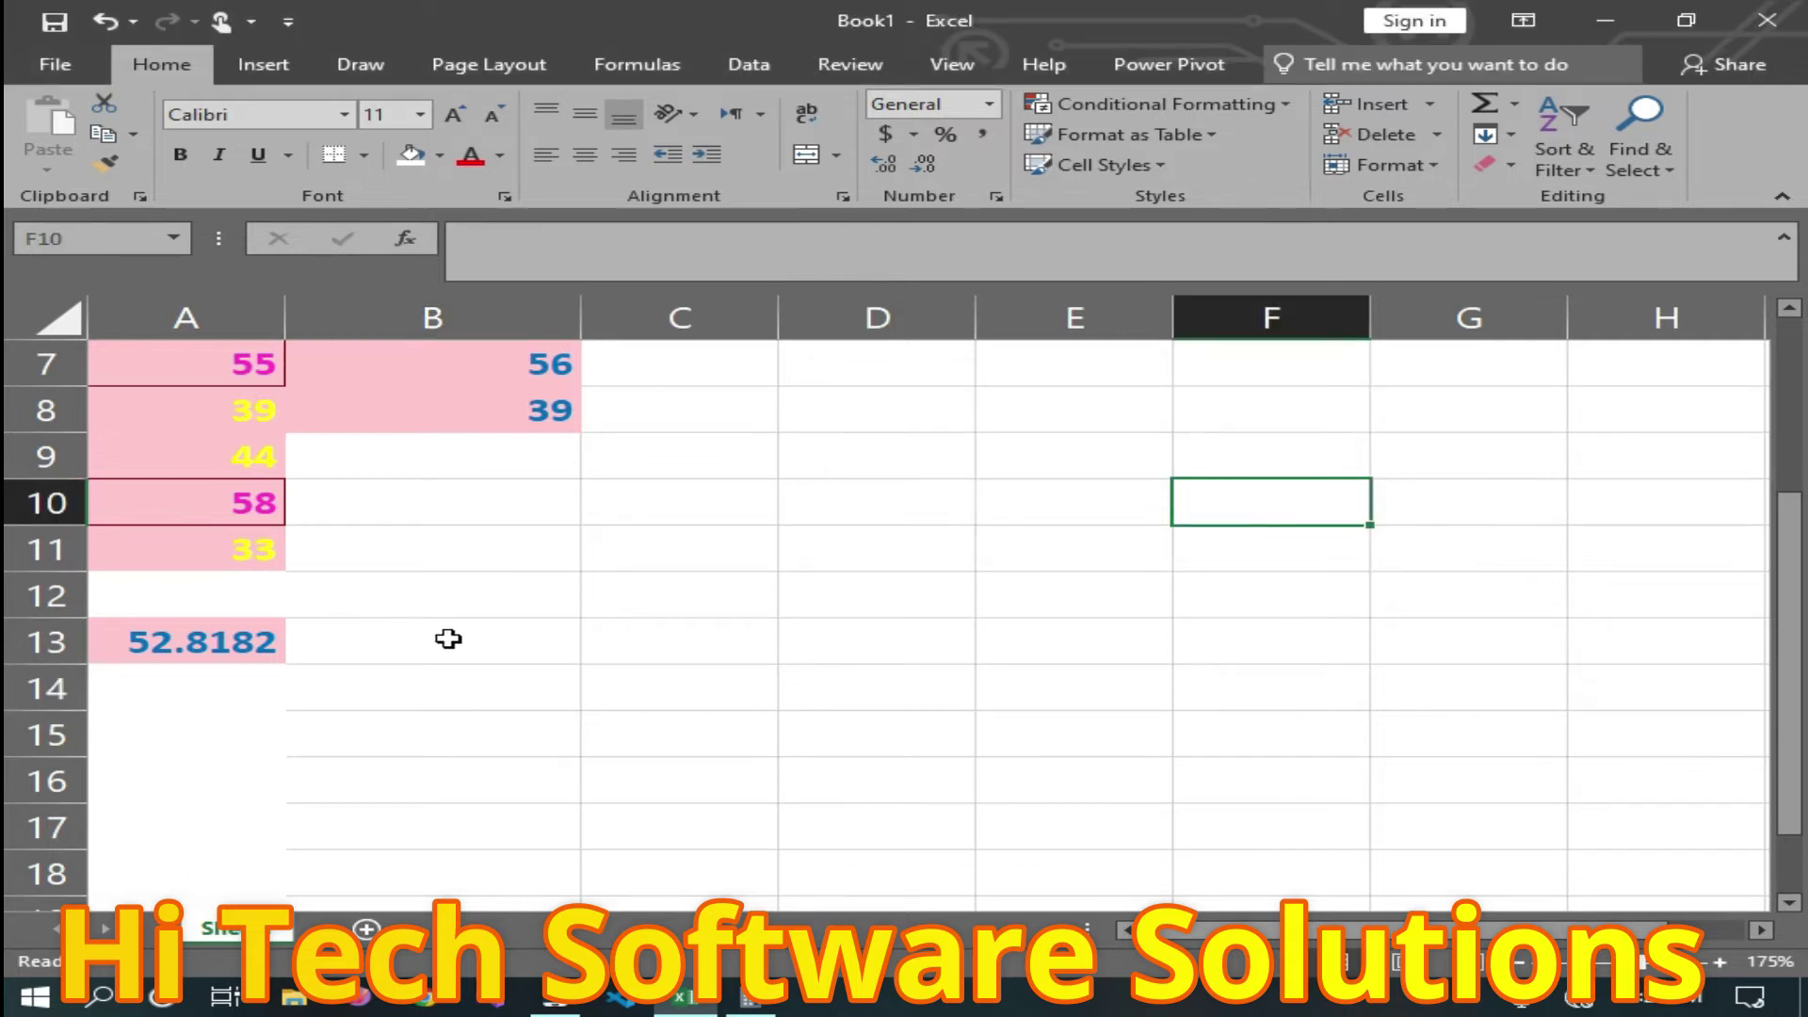
scroll(495, 628, "up", 2)
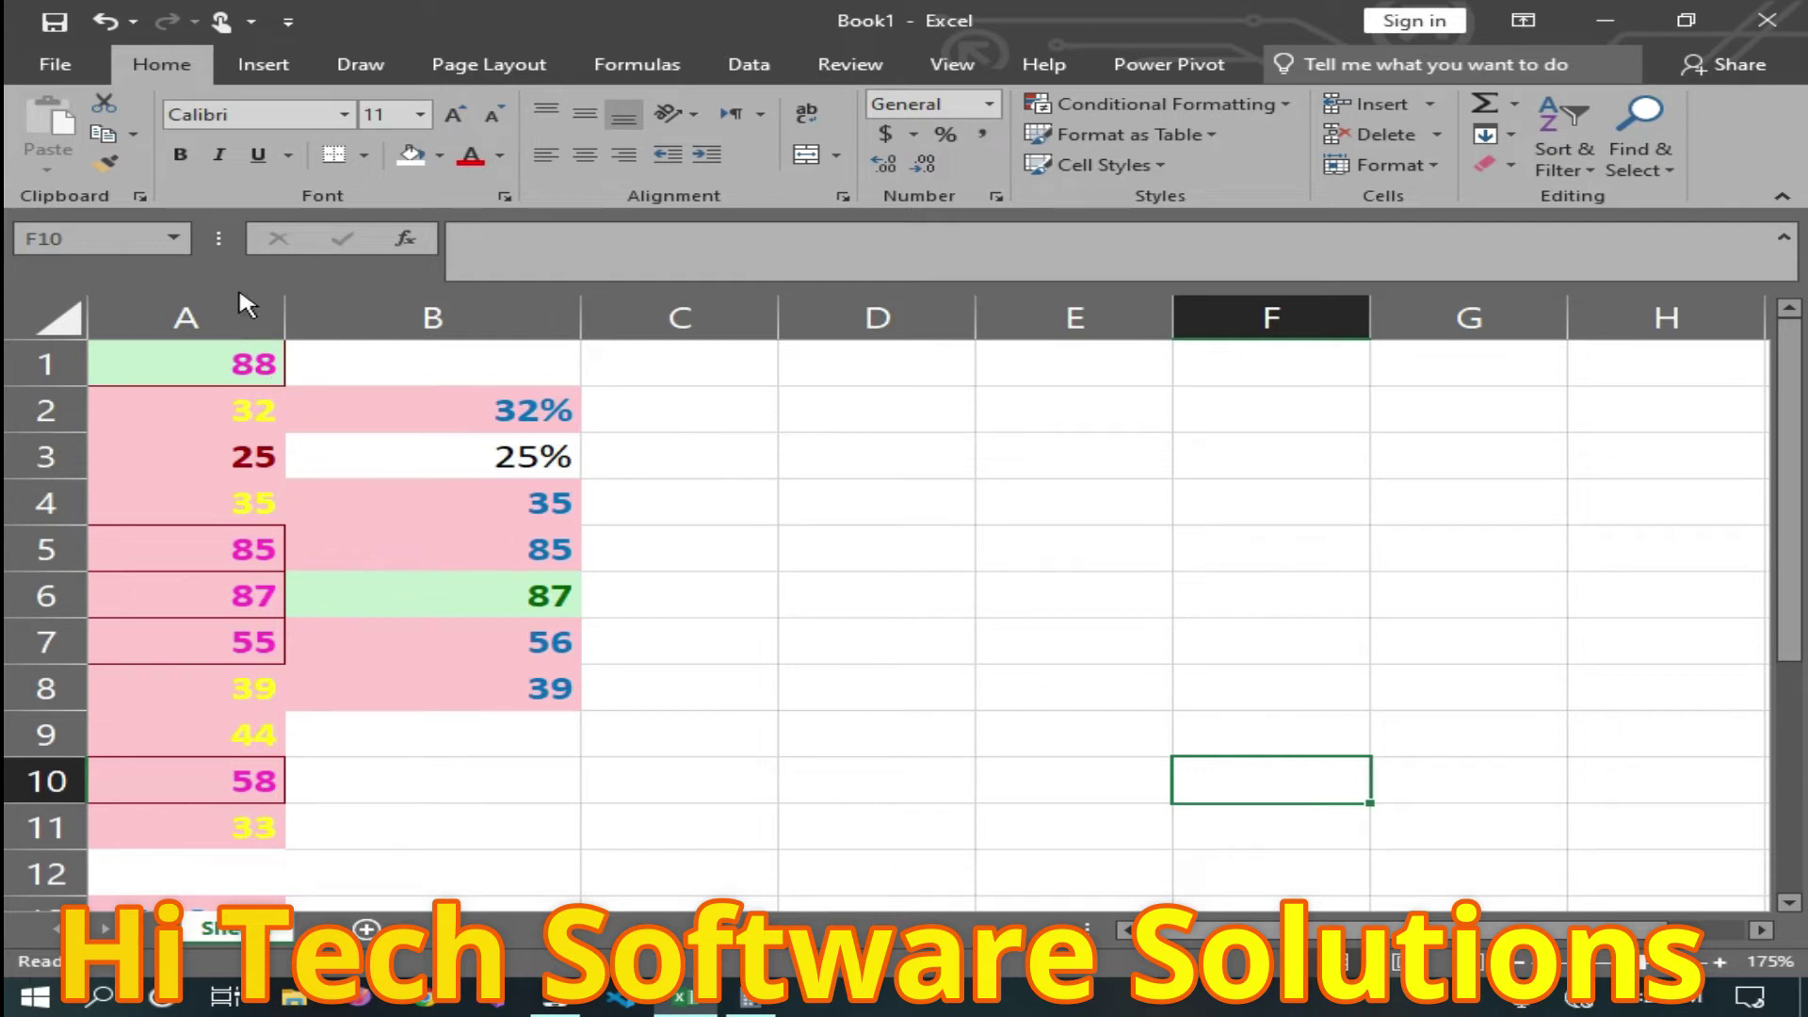
Apply a Below Average rule to column A, showing 32, 25, 35, 39, 44, 33 in bold navy.
left_click(231, 308)
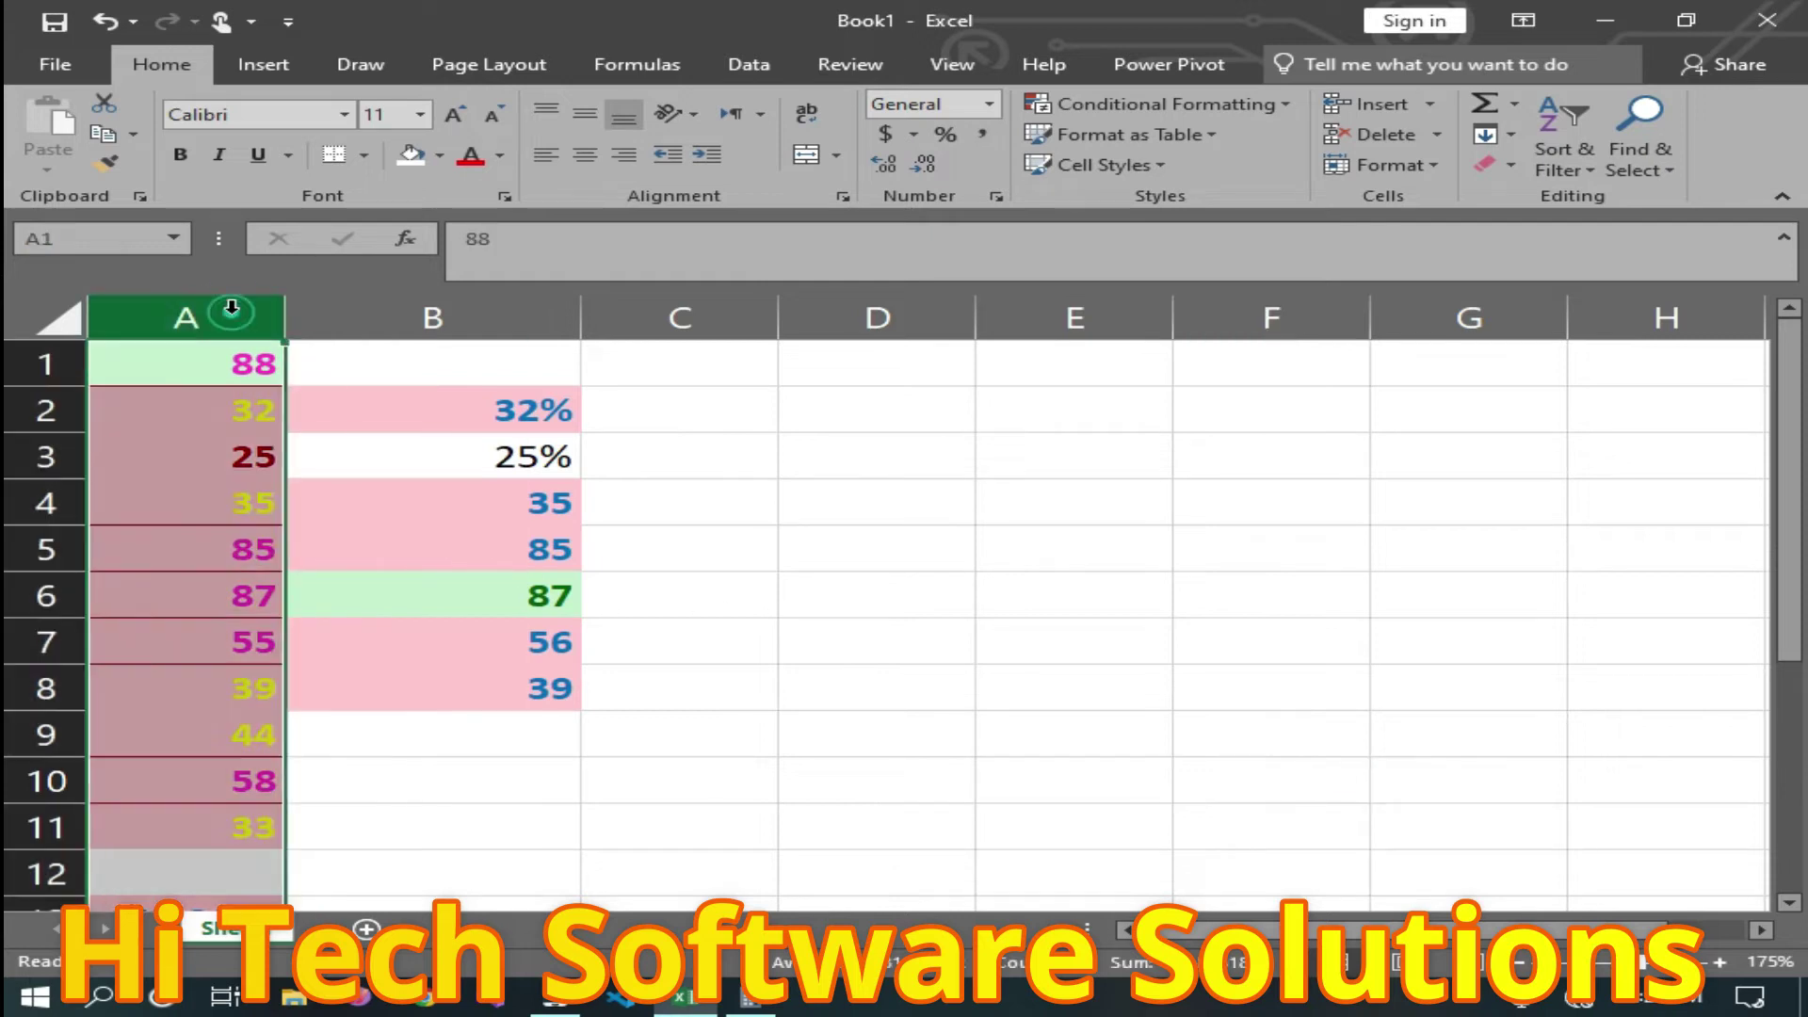
left_click(1248, 106)
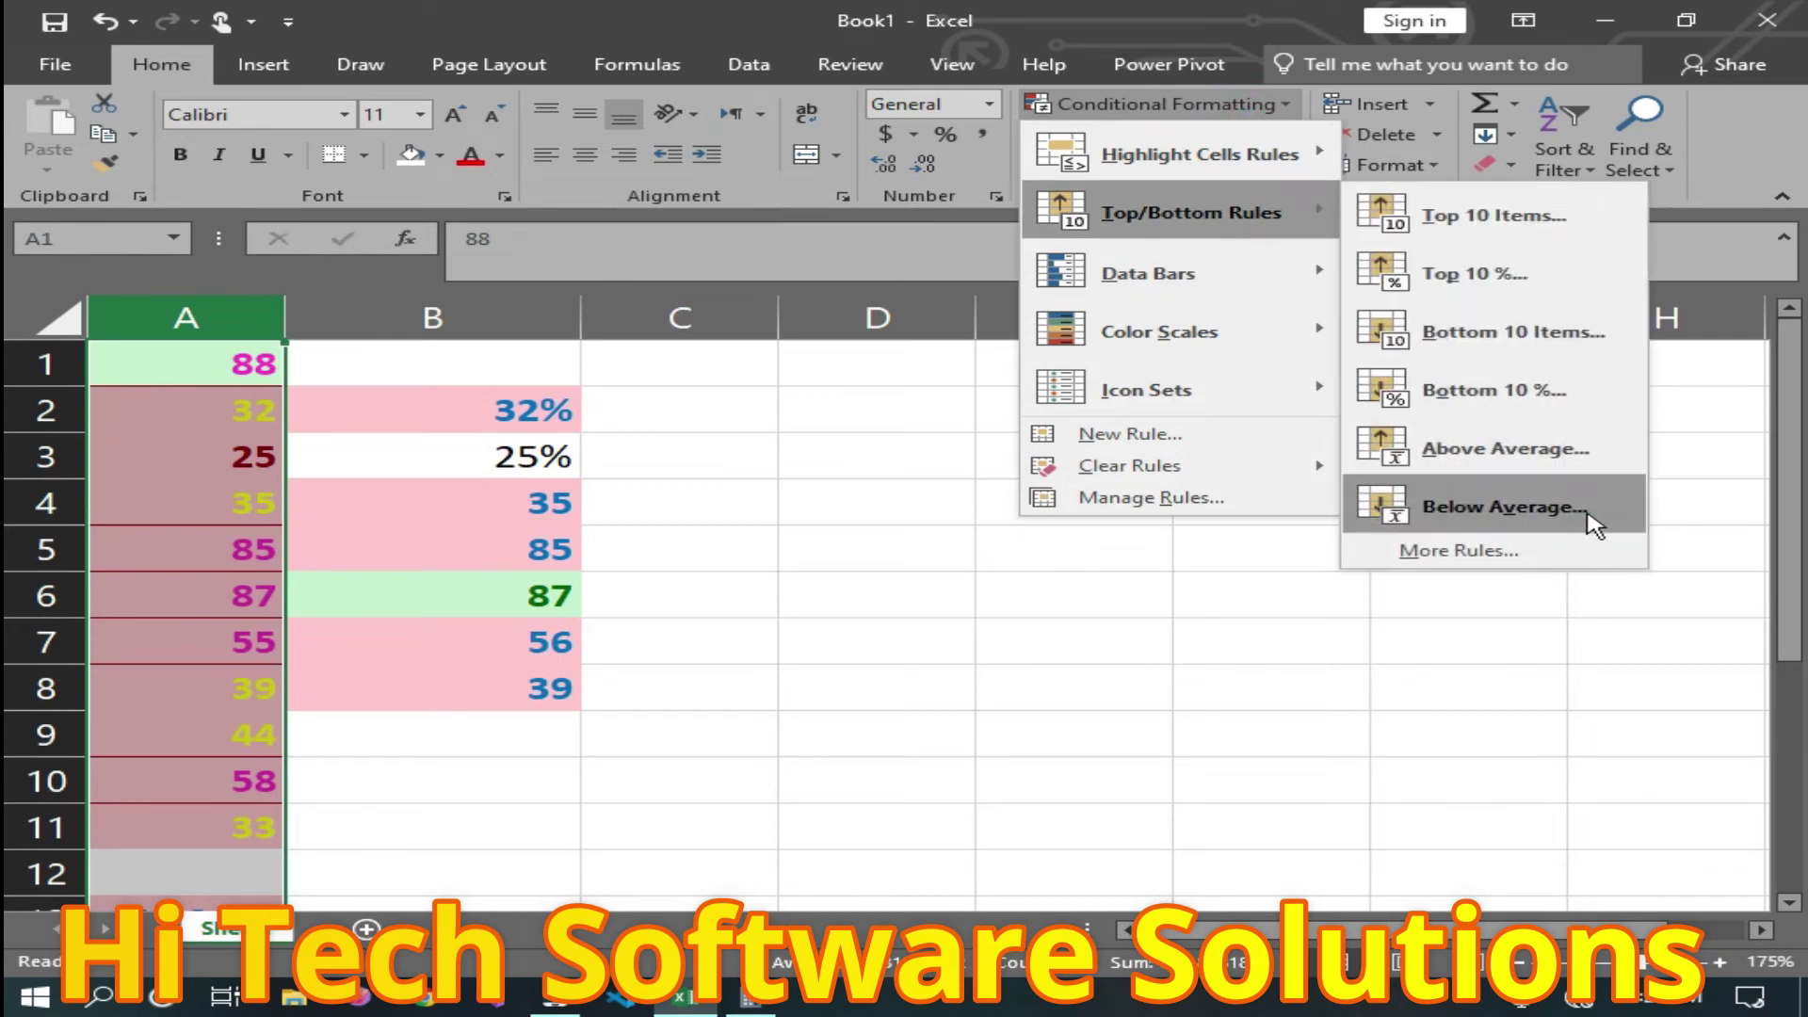
left_click(1587, 513)
left_click(1437, 469)
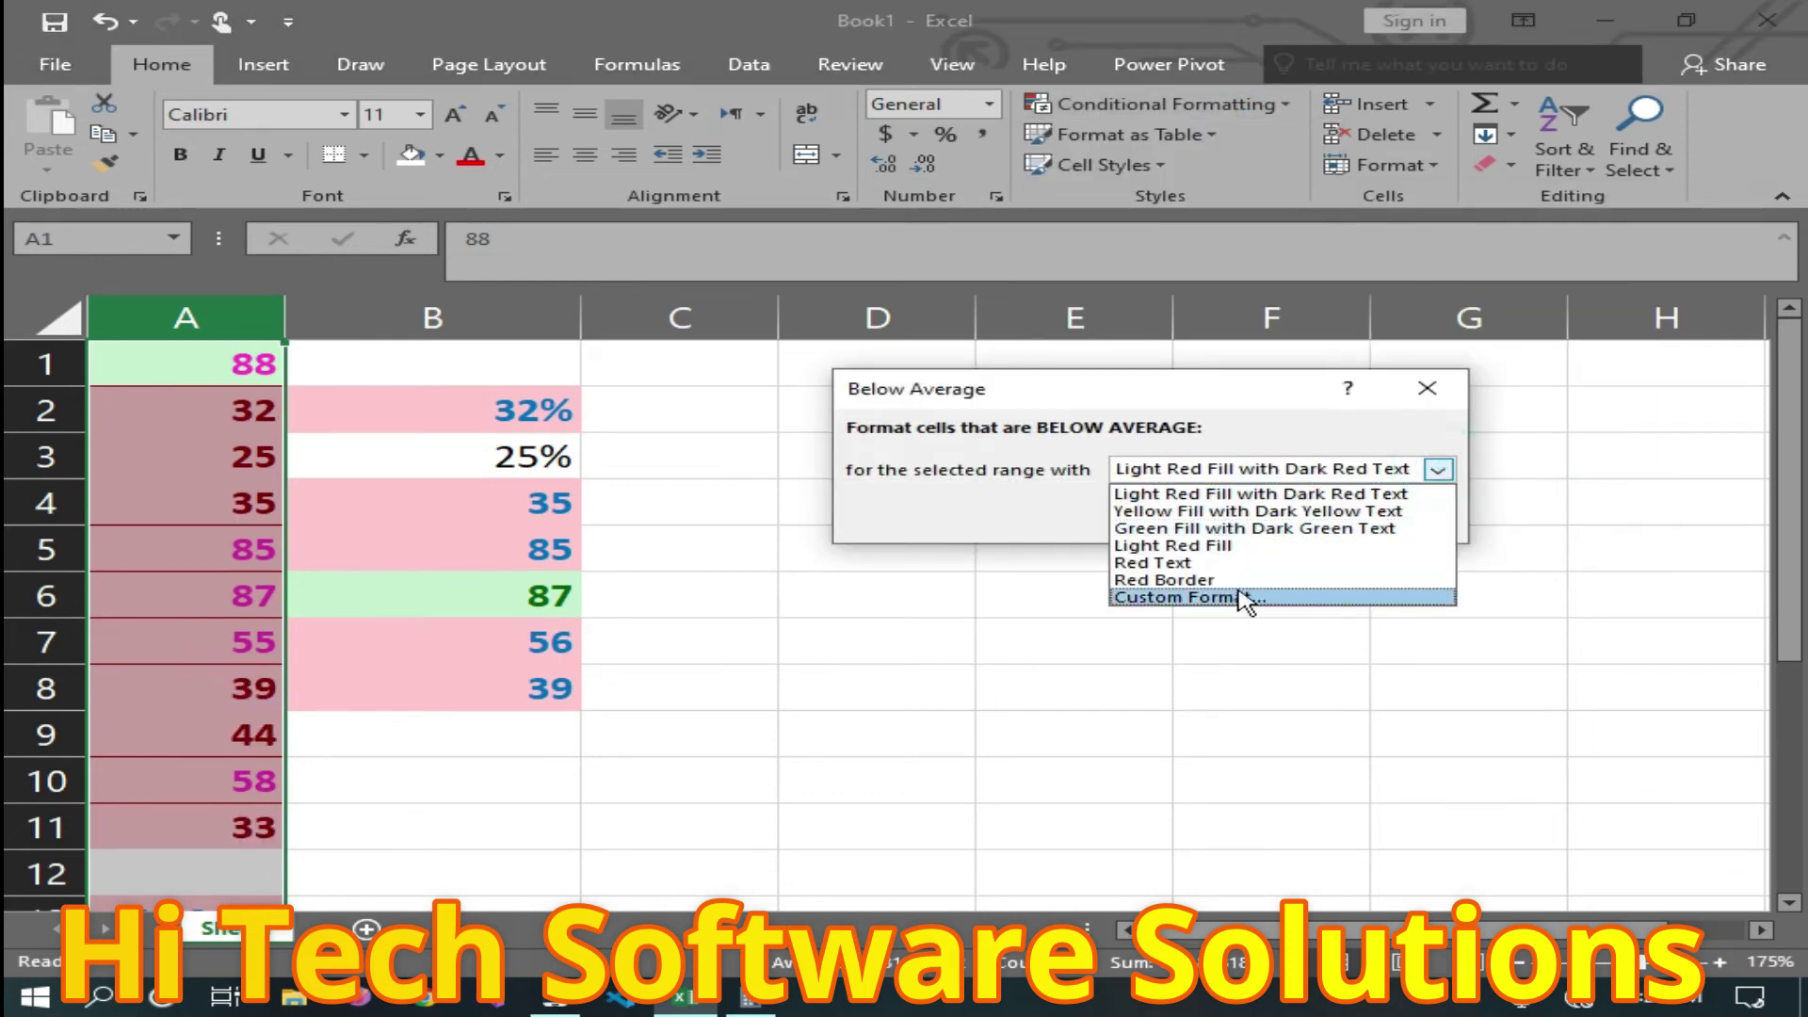
left_click(1241, 593)
left_click(1274, 300)
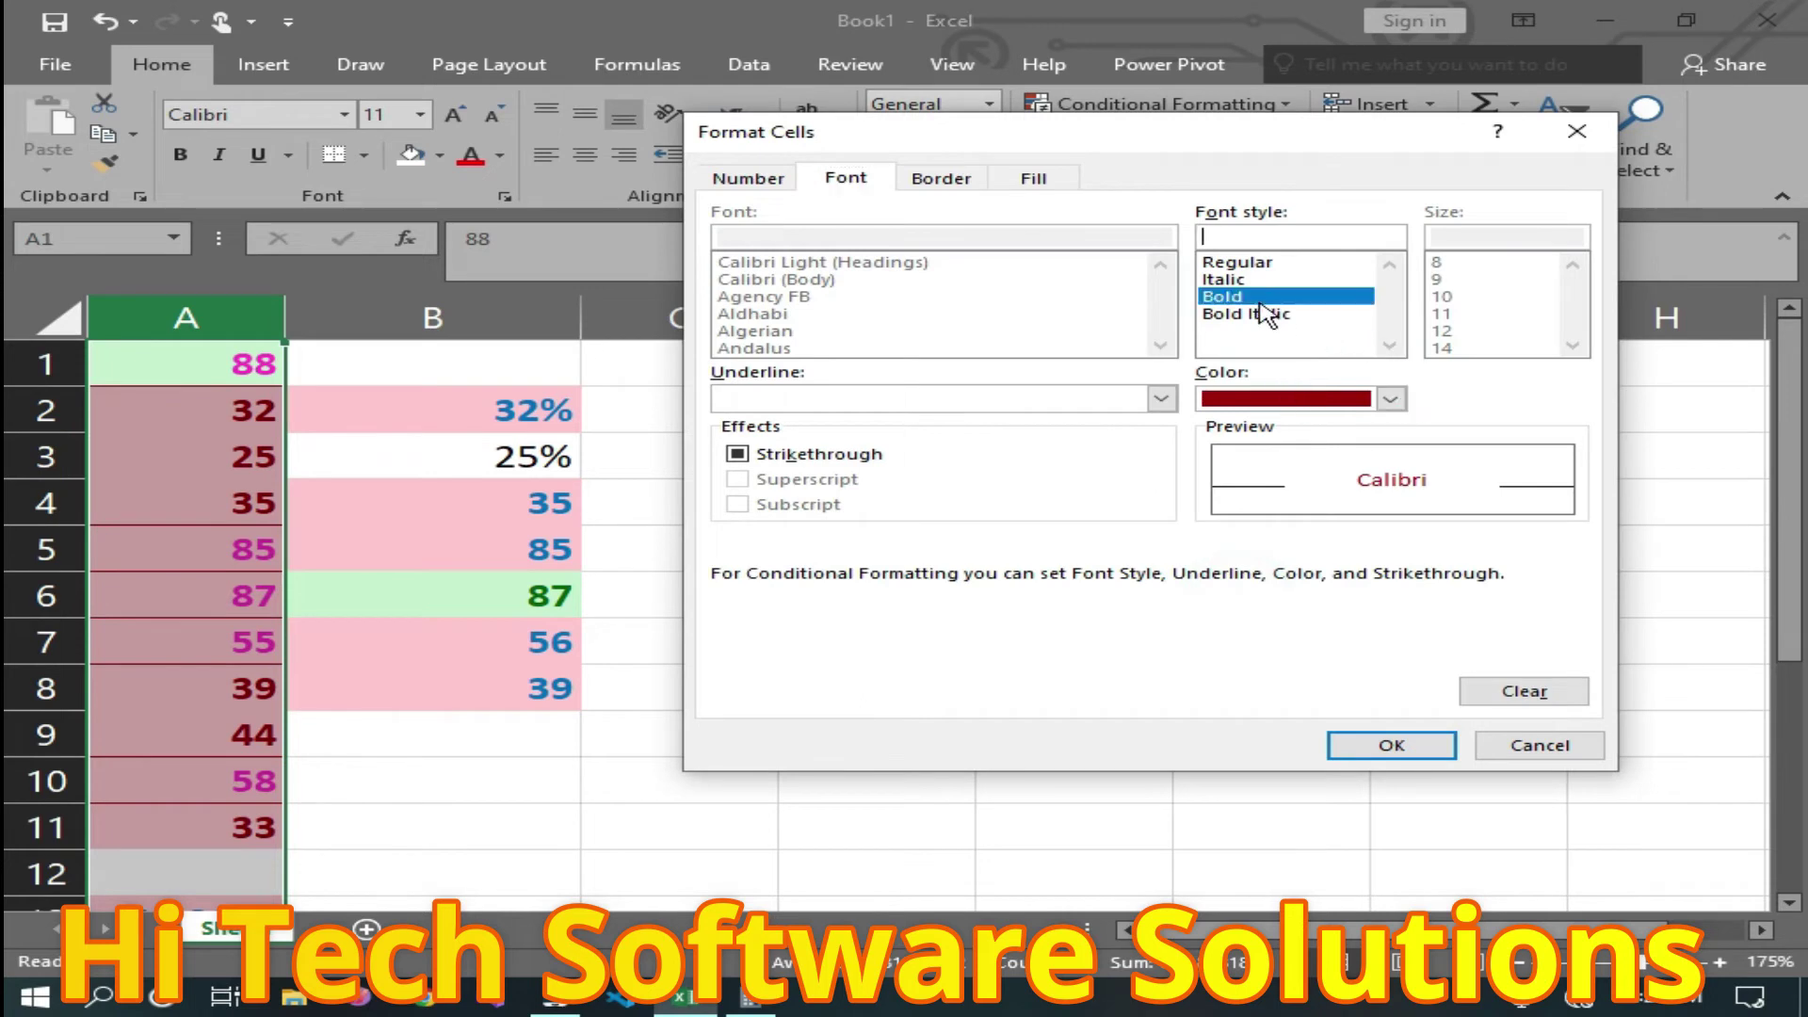
left_click(1390, 398)
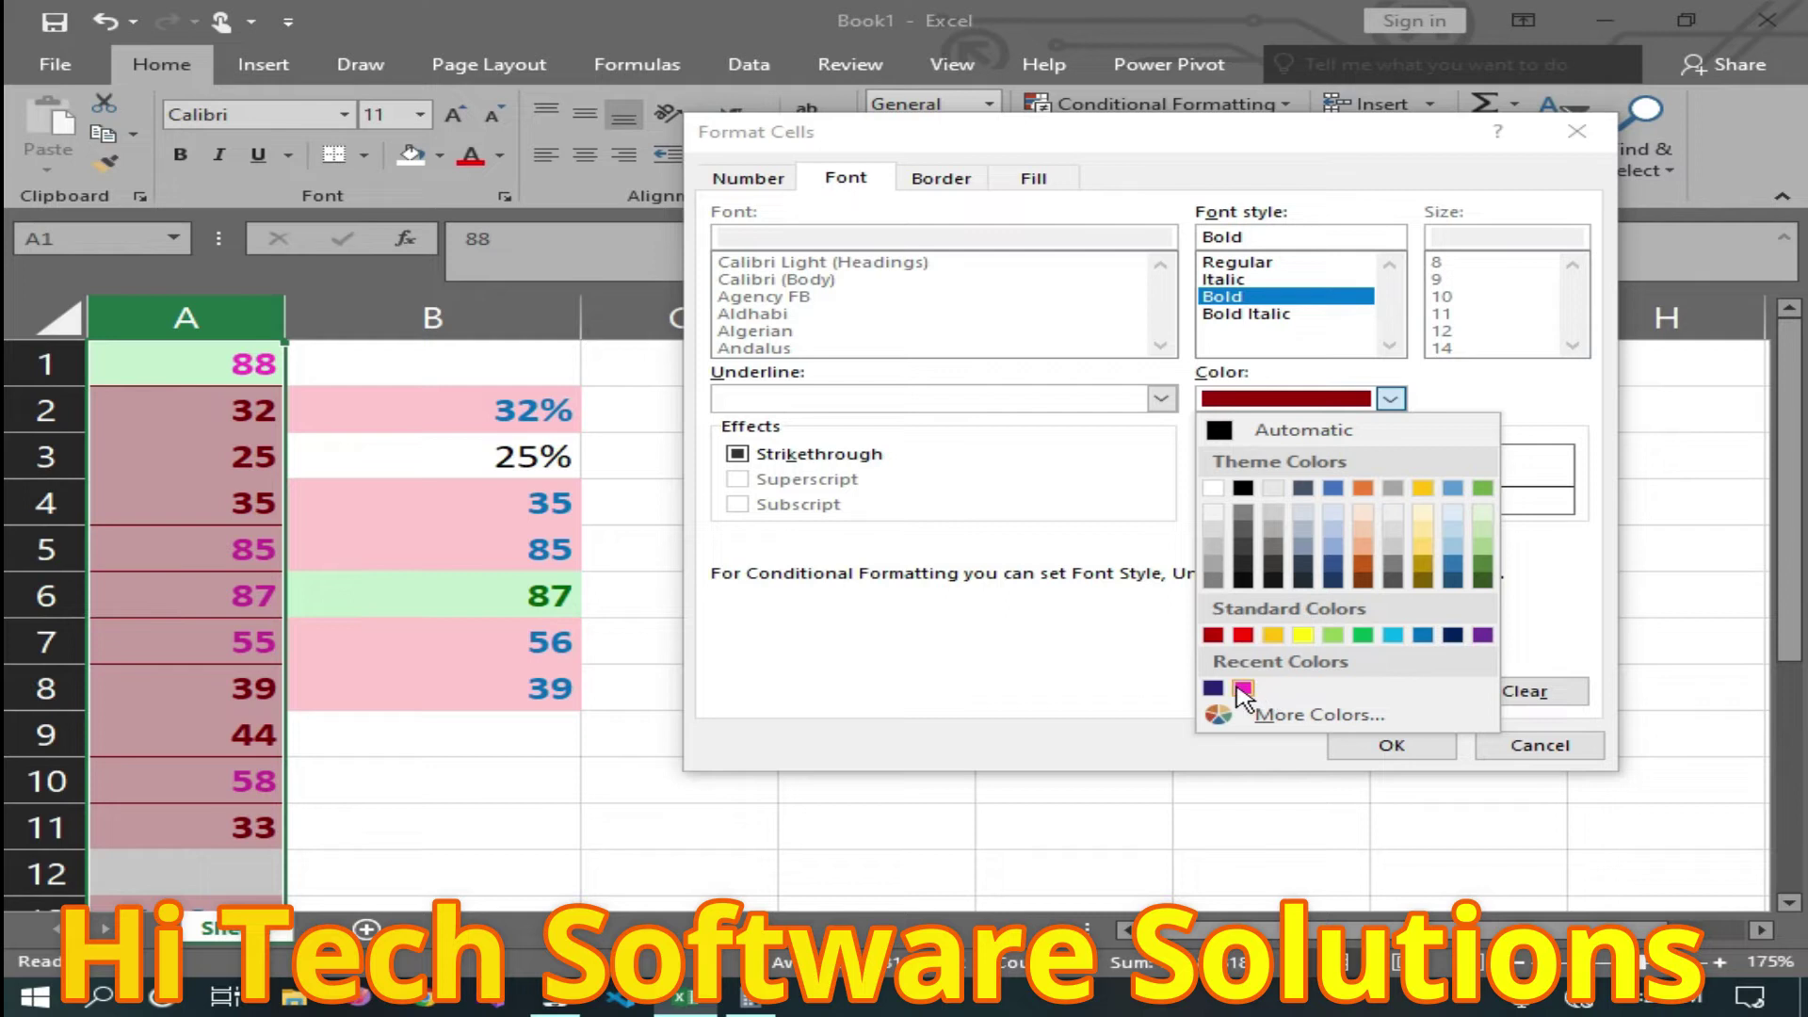
left_click(1217, 689)
left_click(1424, 746)
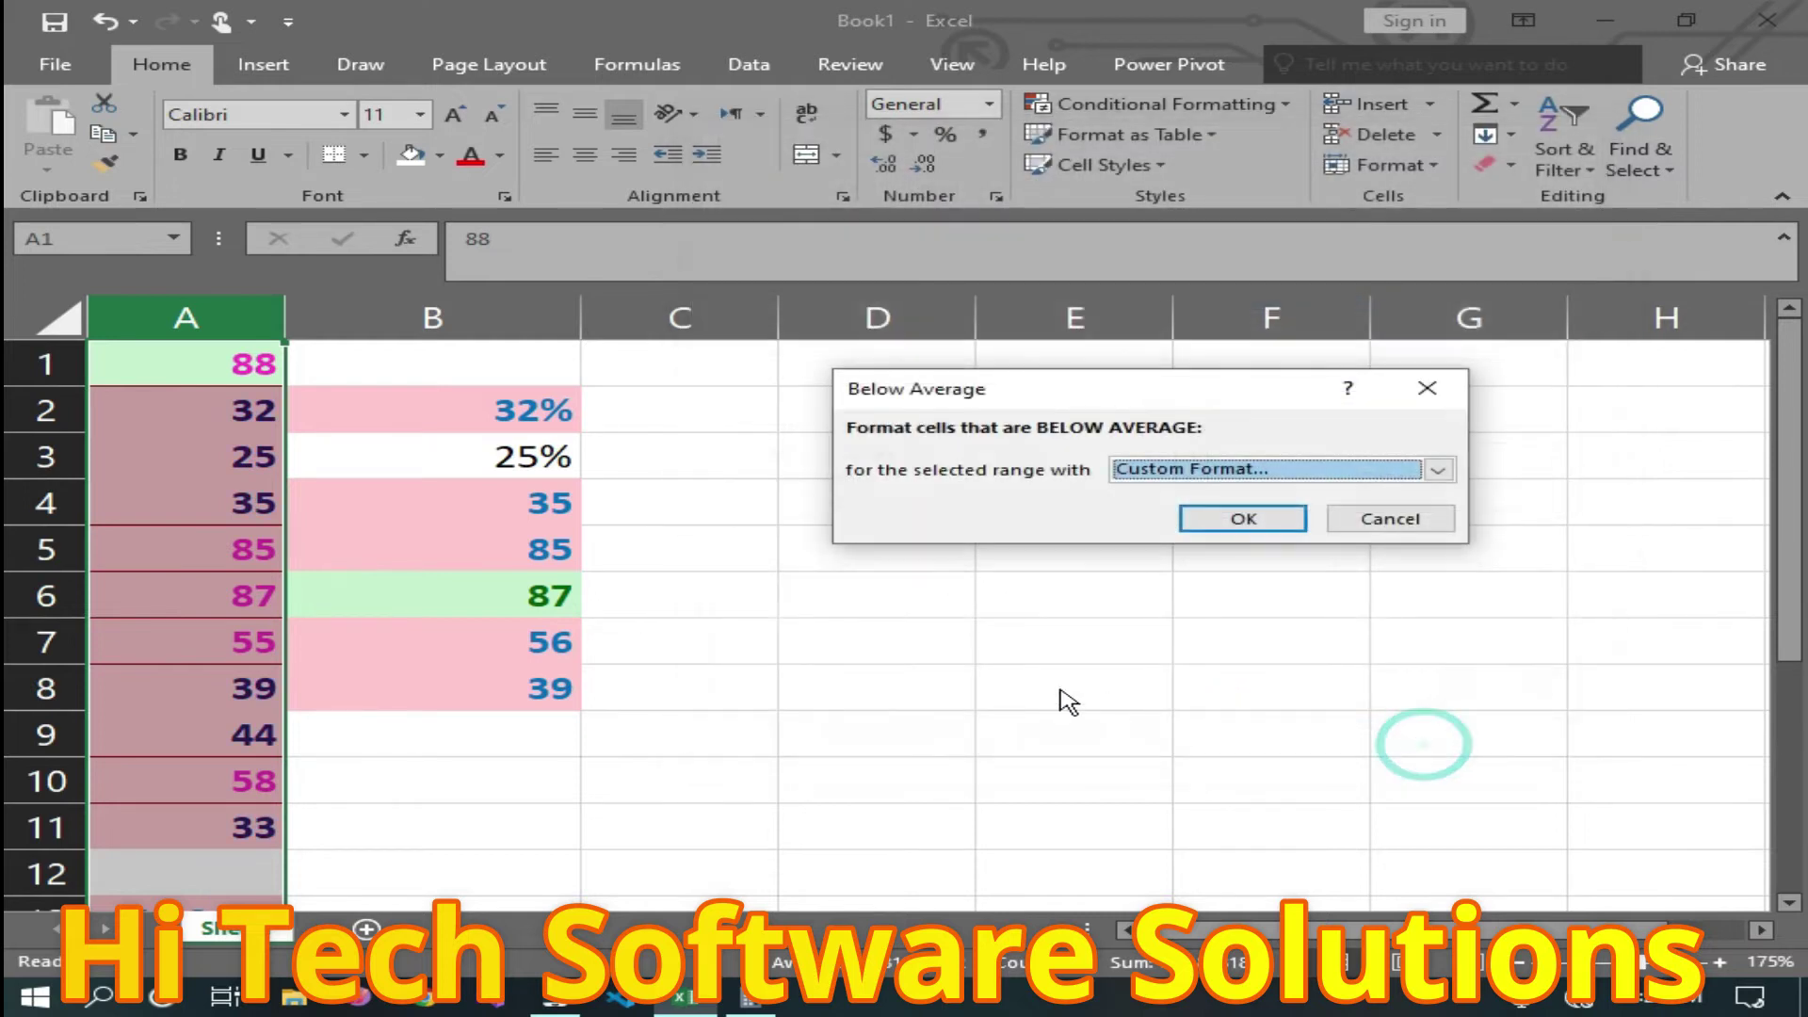
left_click(1277, 520)
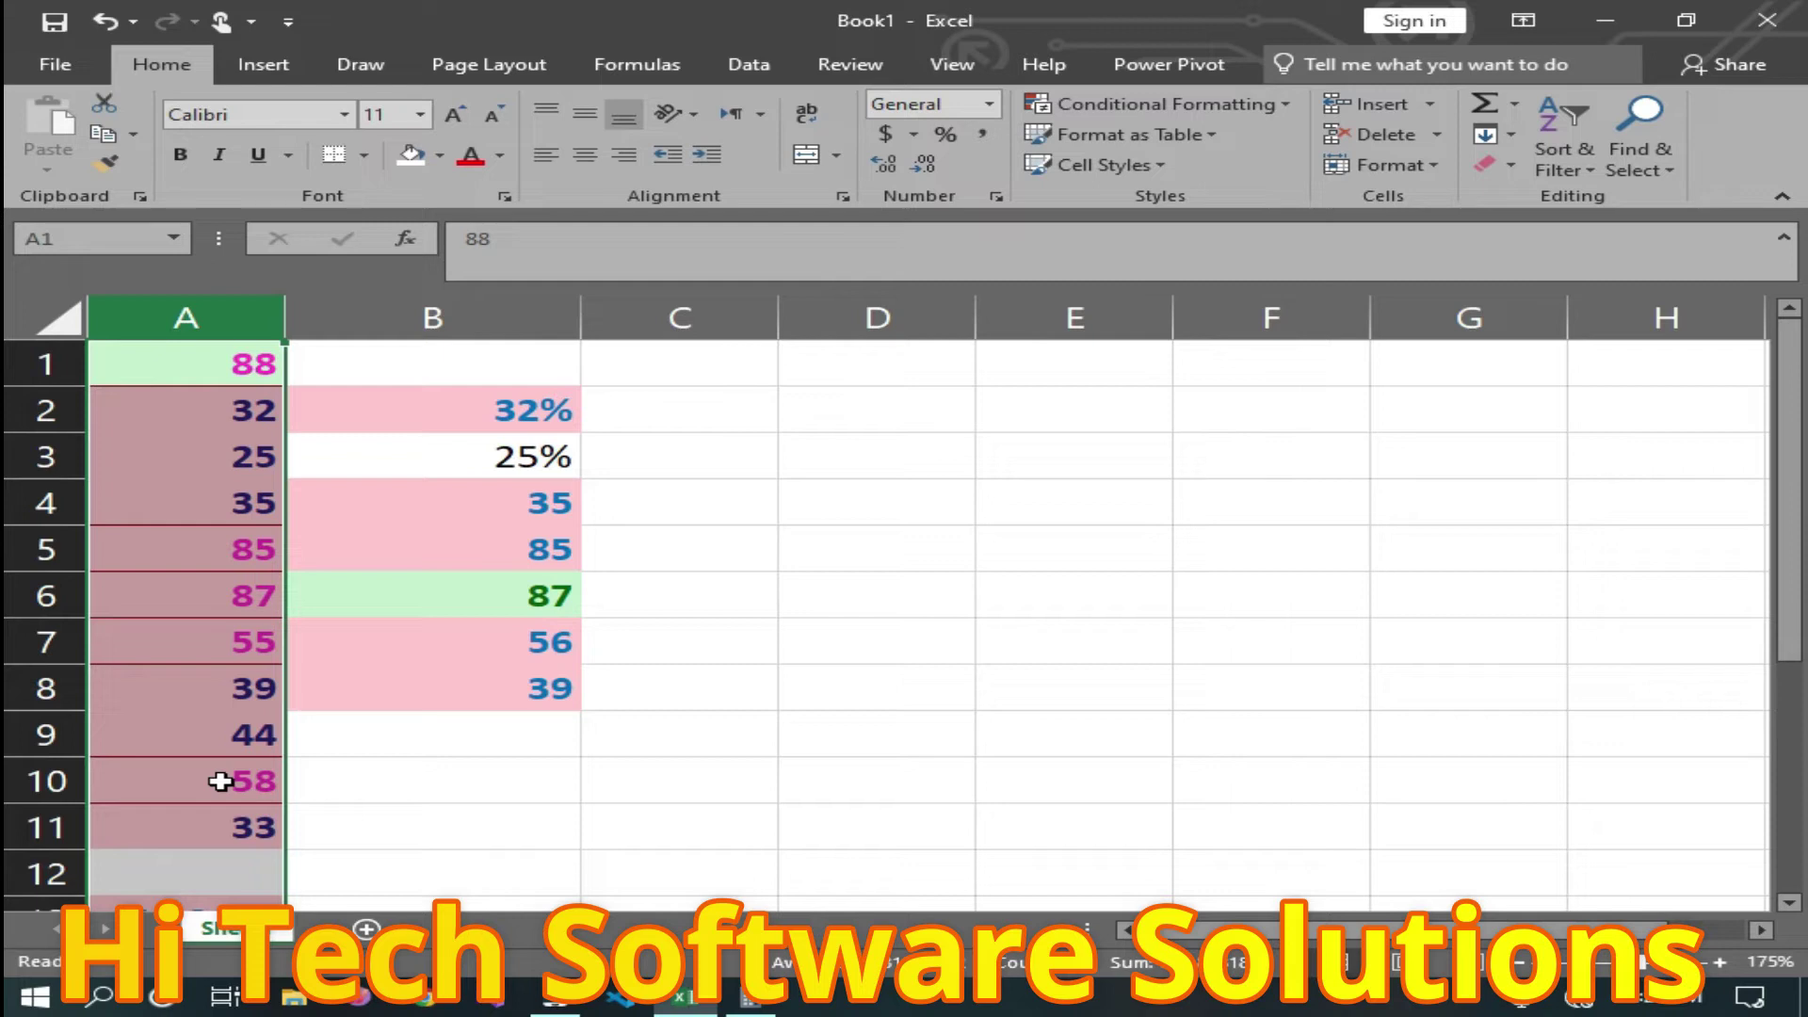
scroll(219, 781, "down", 1)
Widen column A by dragging its right border.
left_click(1243, 106)
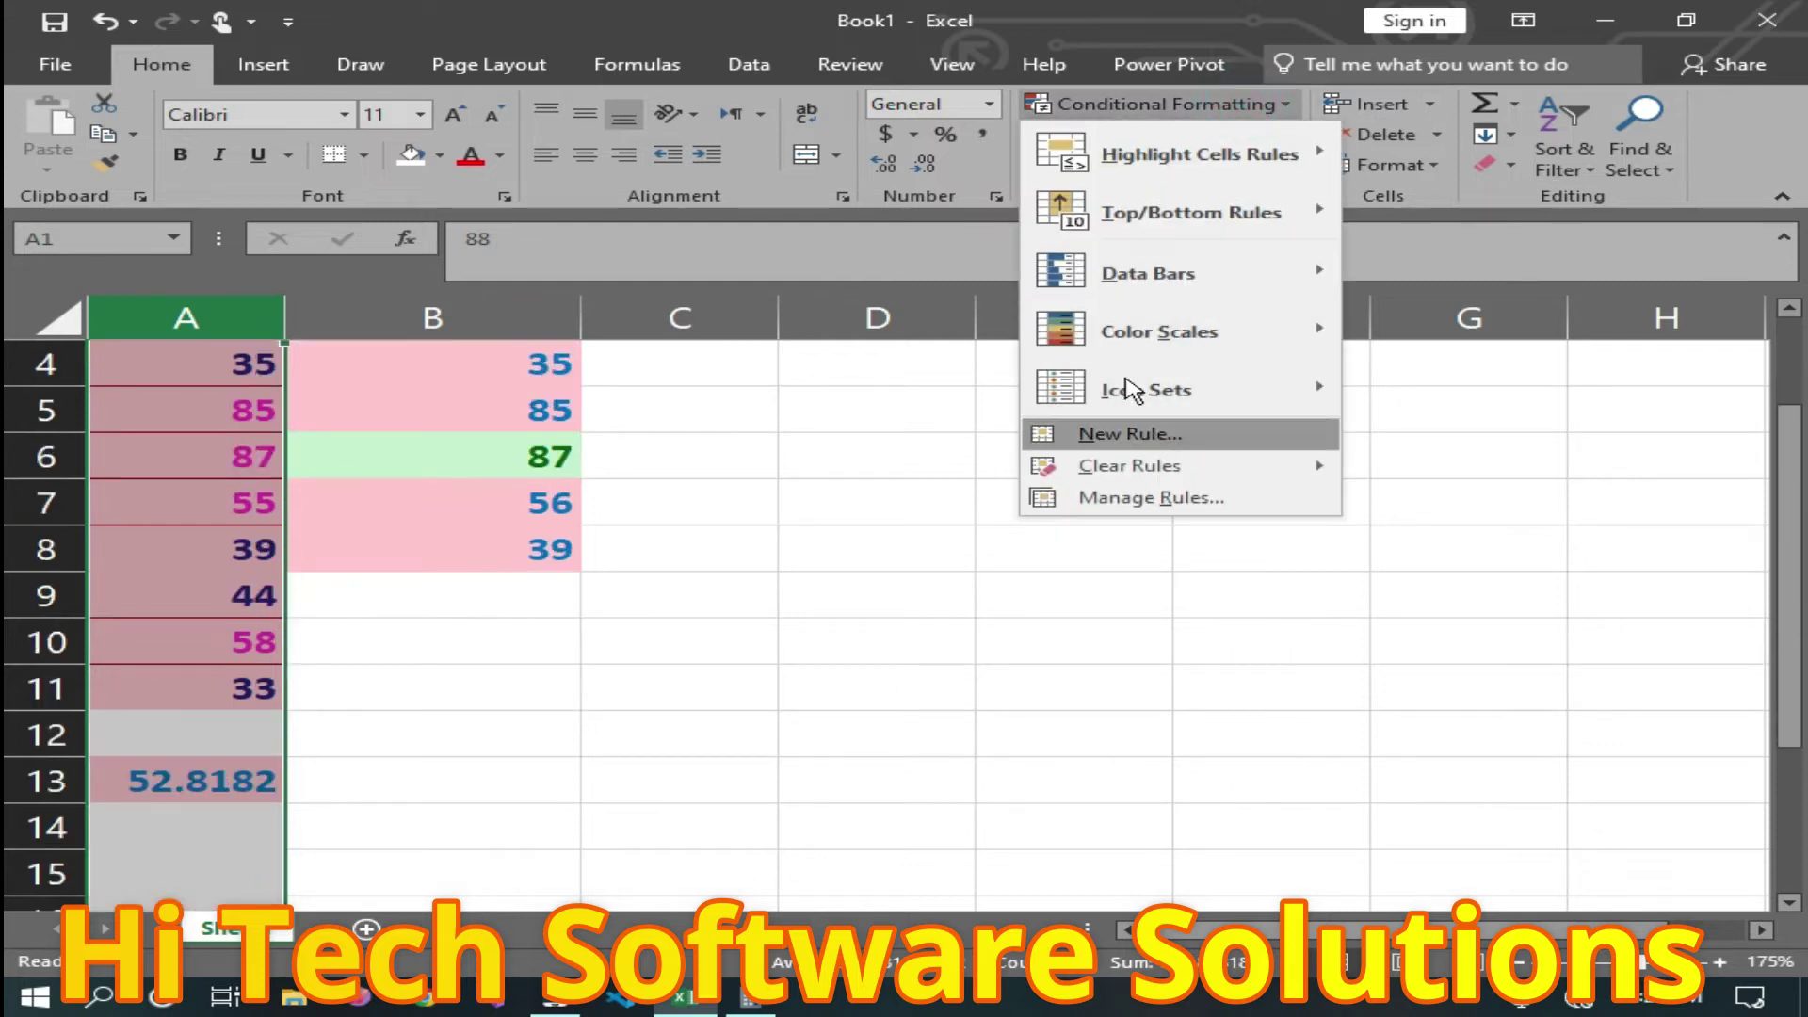
mouse_move(1147, 274)
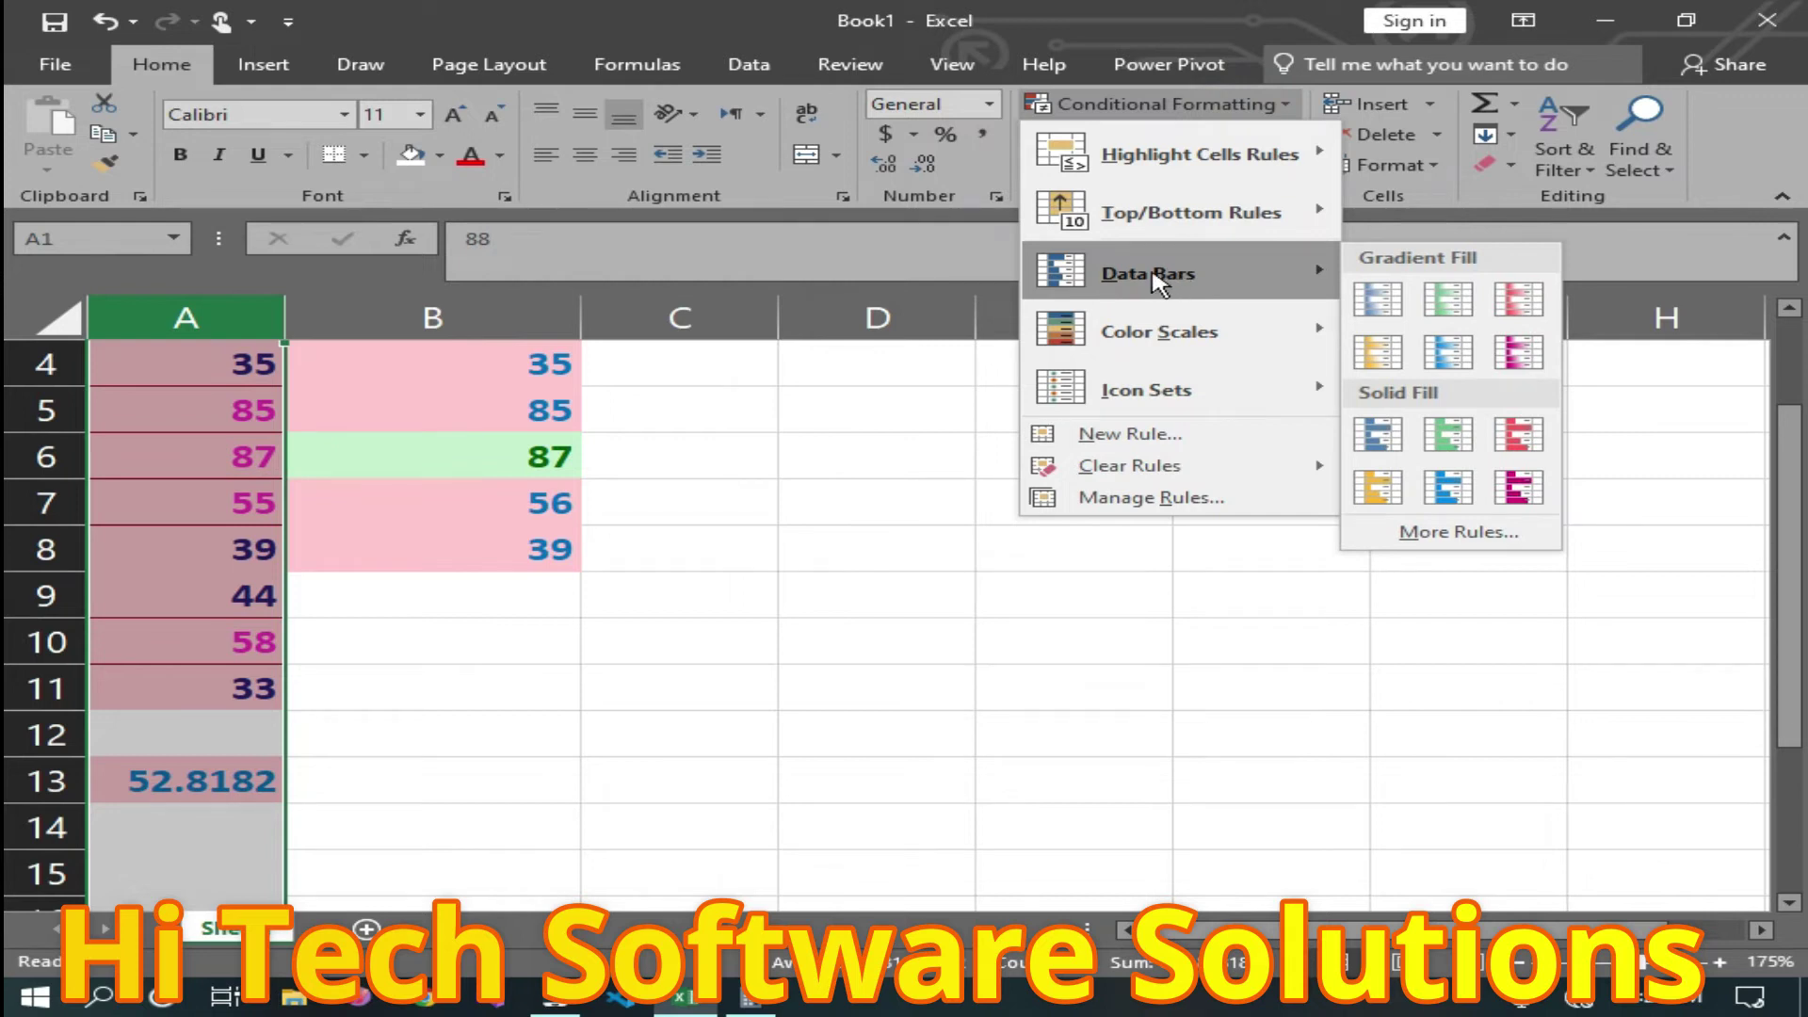
left_click(489, 533)
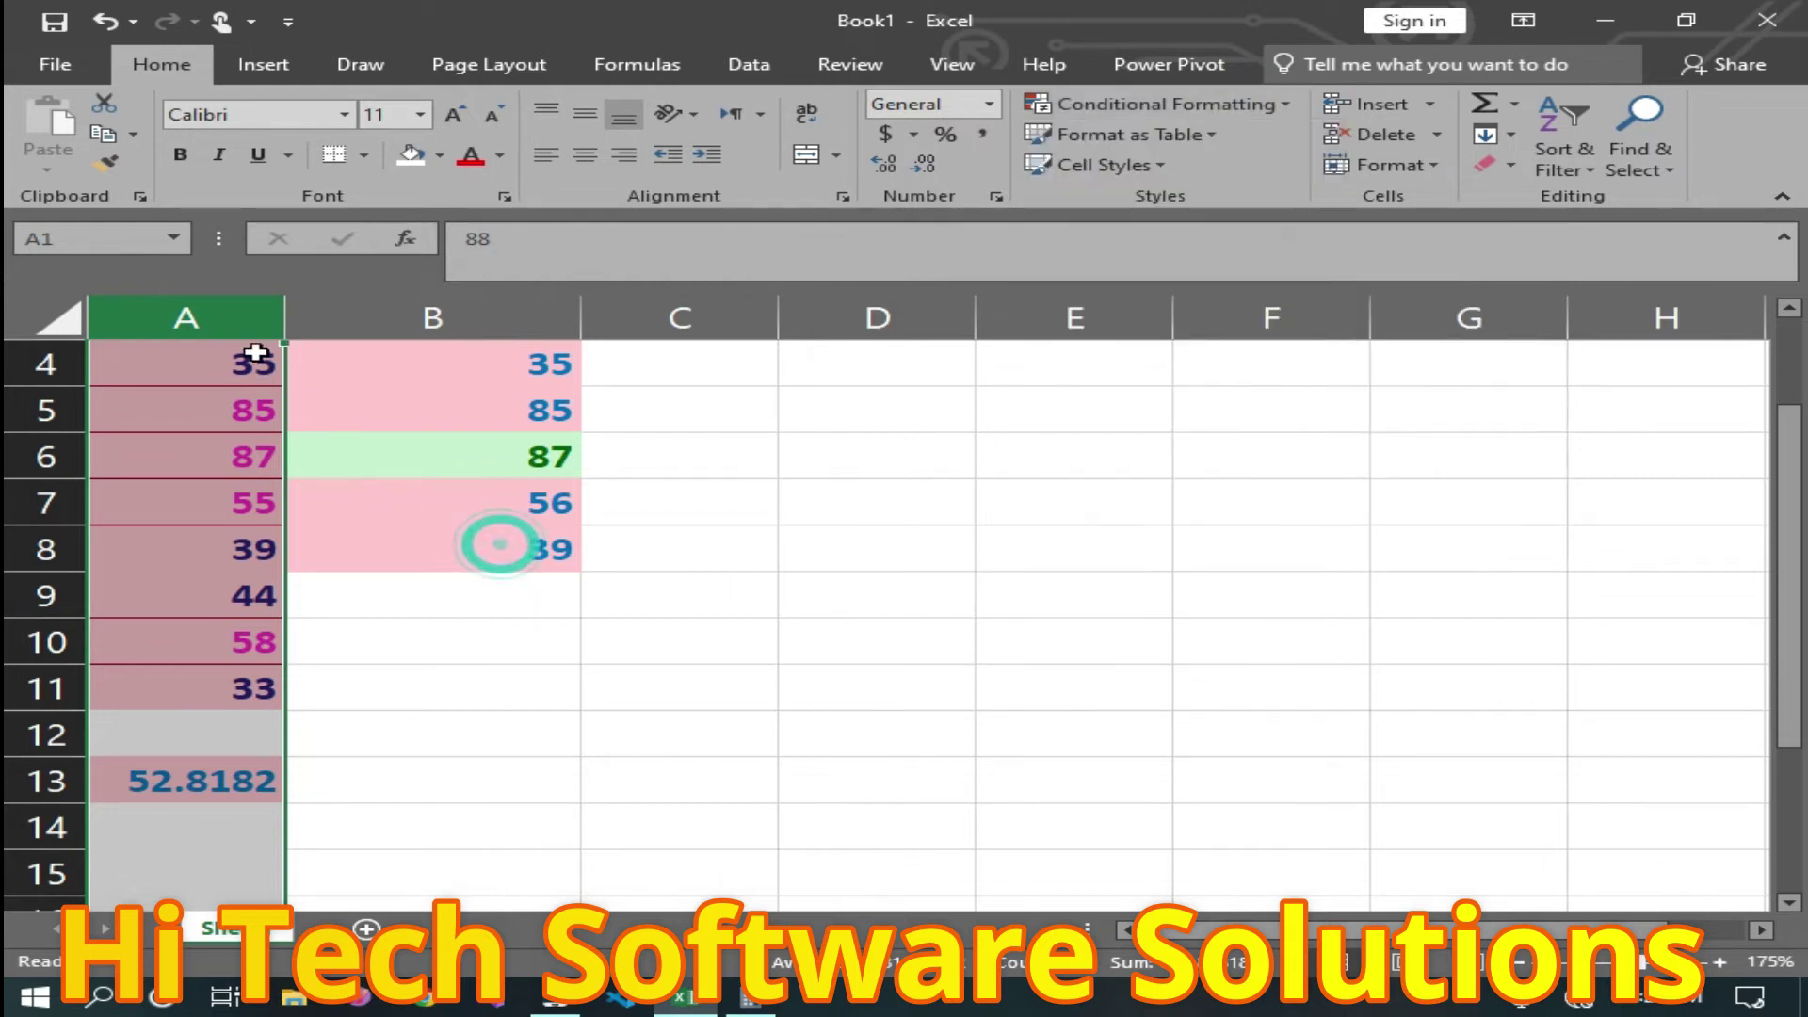
left_click_drag(285, 314, 609, 313)
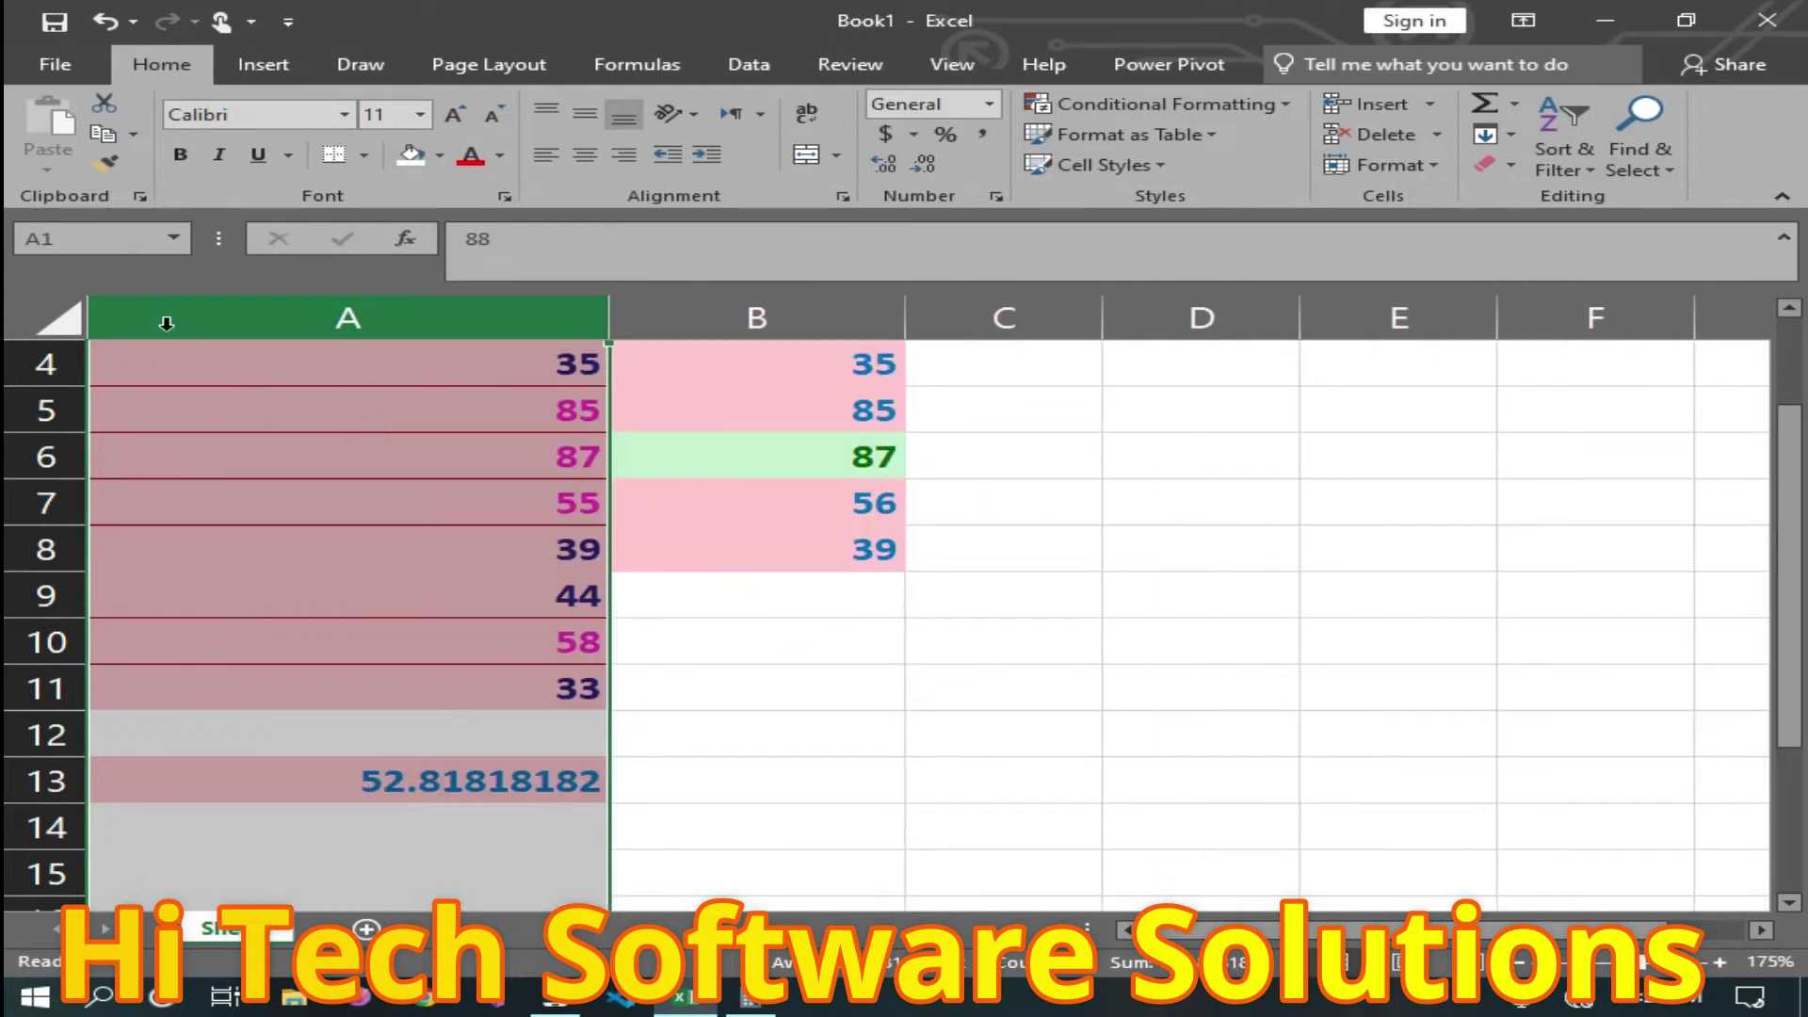
left_click(113, 320)
left_click(1312, 720)
Add magenta gradient data bars to all of column A.
left_click(194, 313)
left_click(1225, 103)
mouse_move(1147, 273)
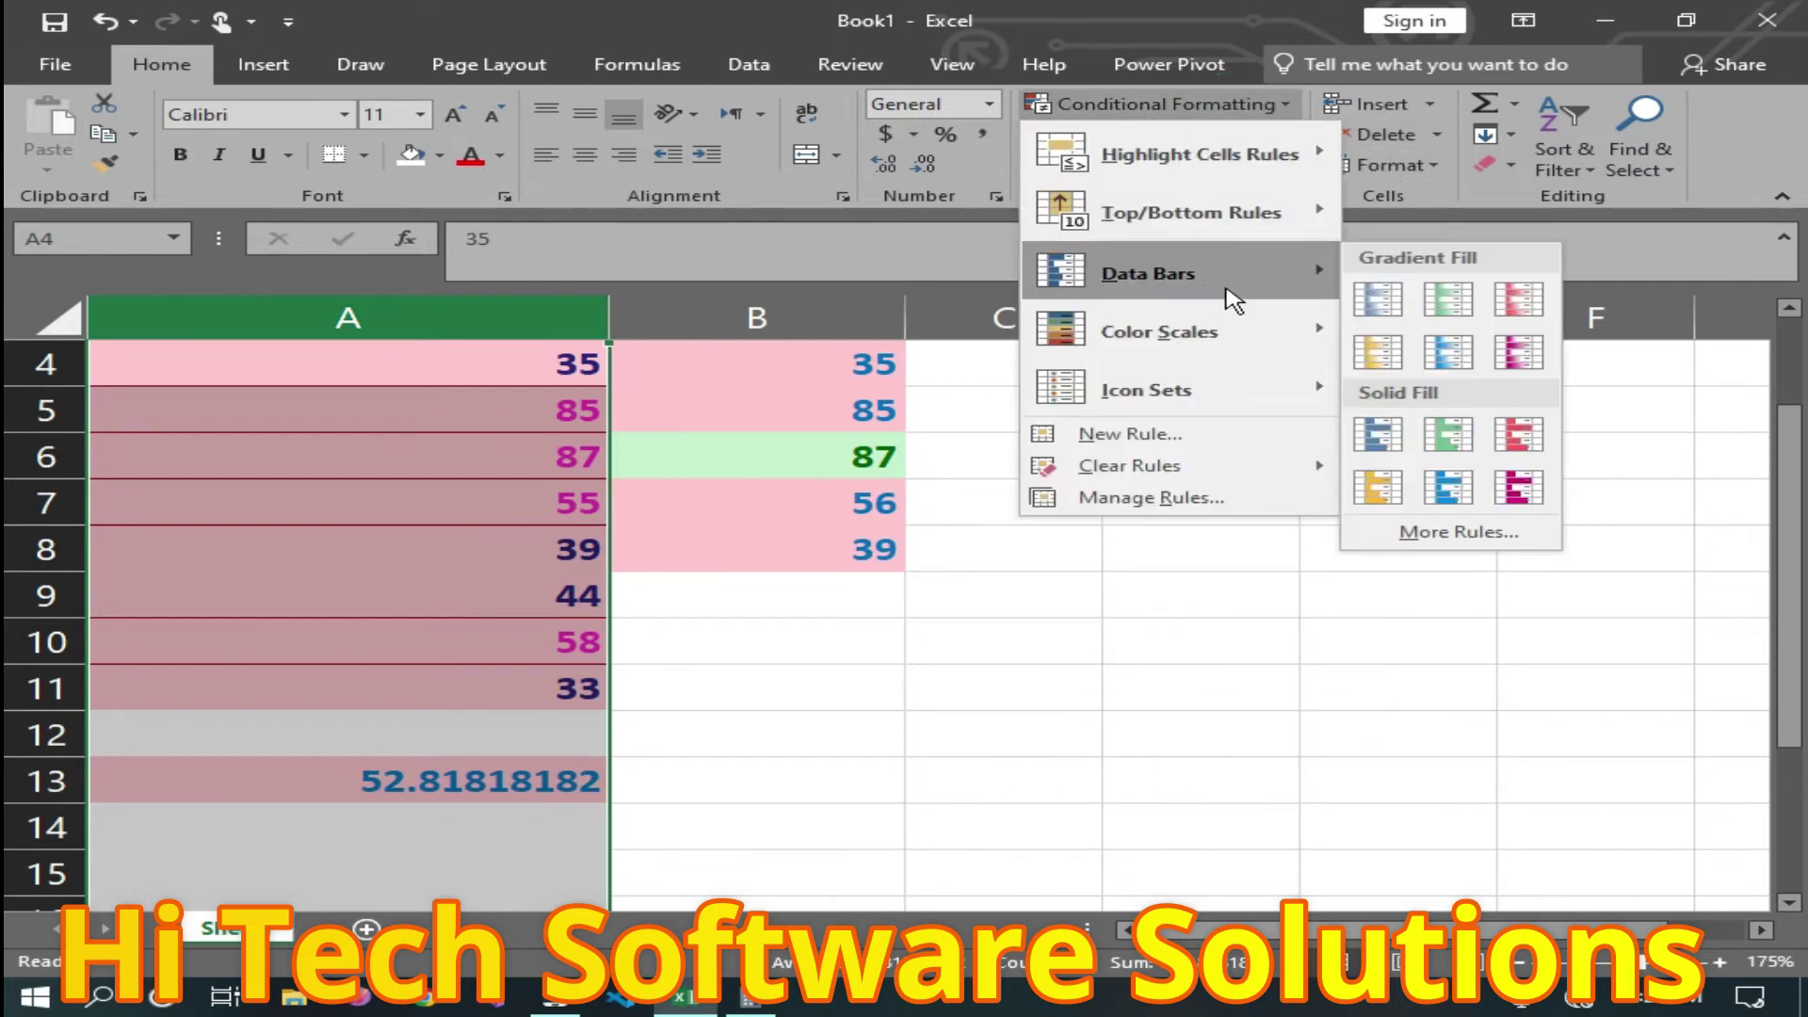
left_click(1519, 300)
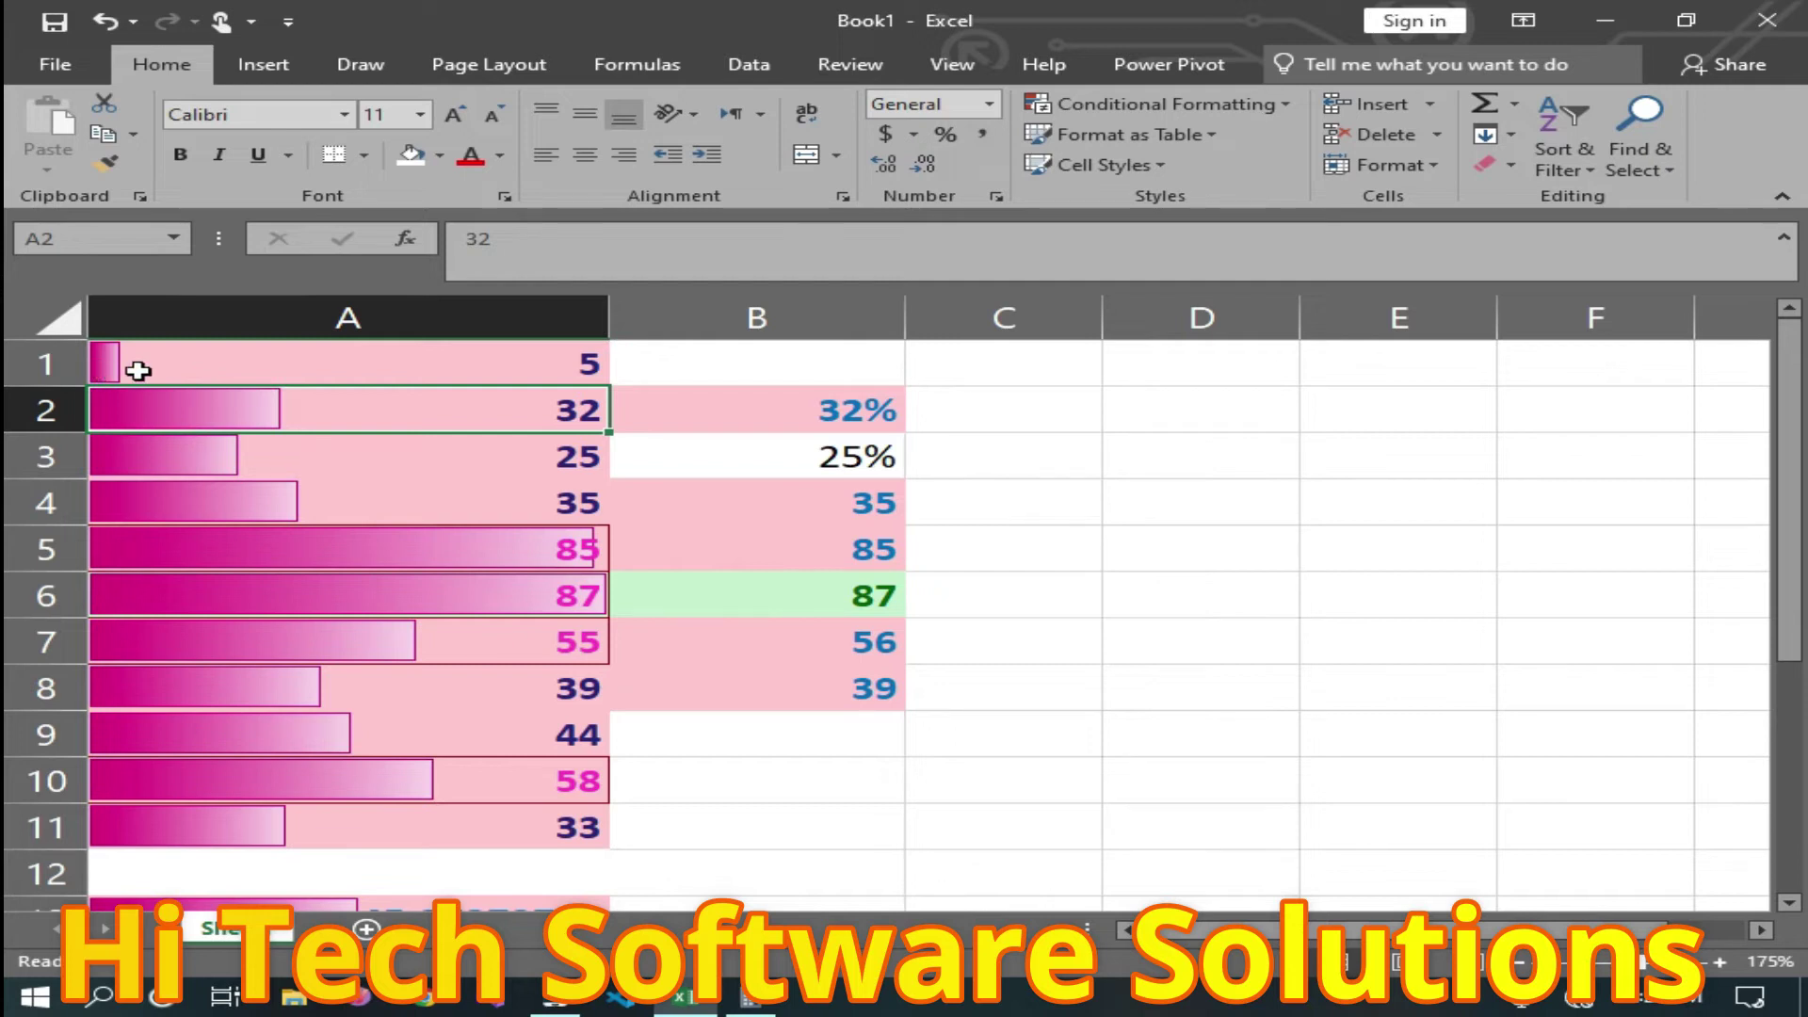
left_click(230, 318)
left_click(1194, 104)
mouse_move(1148, 273)
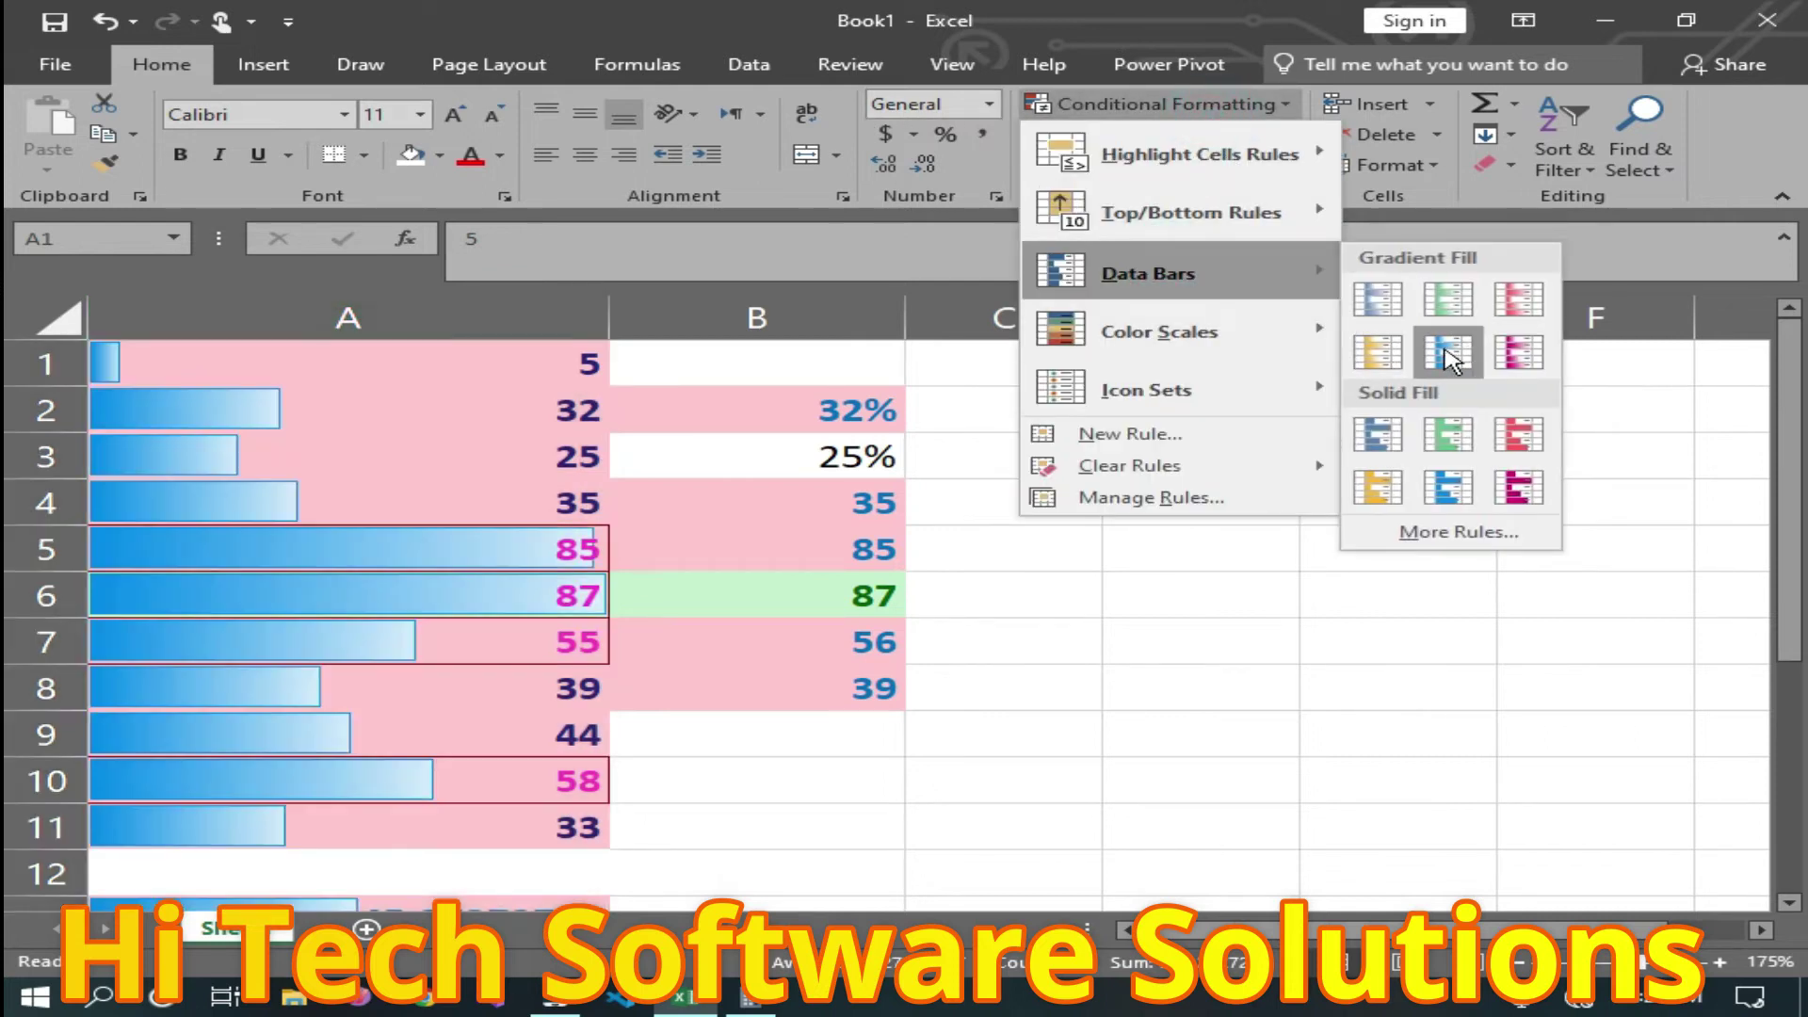
left_click(1518, 352)
left_click(1596, 363)
left_click(286, 330)
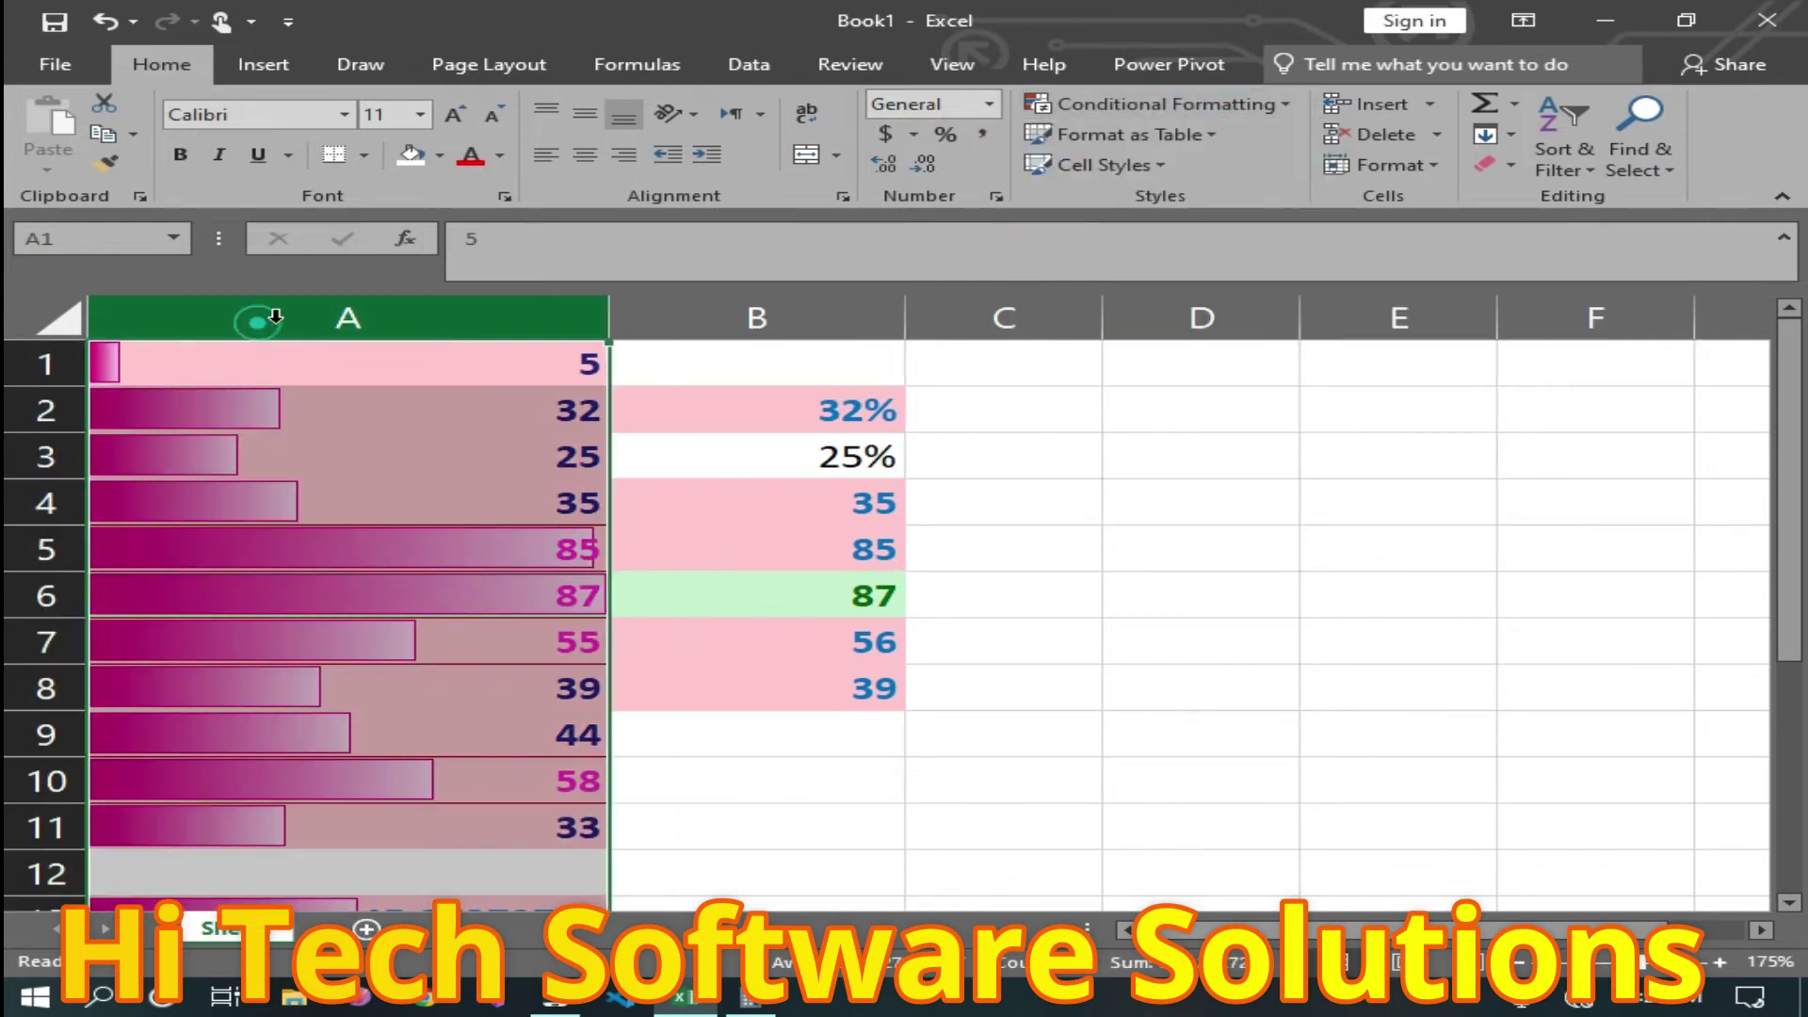
left_click(1292, 105)
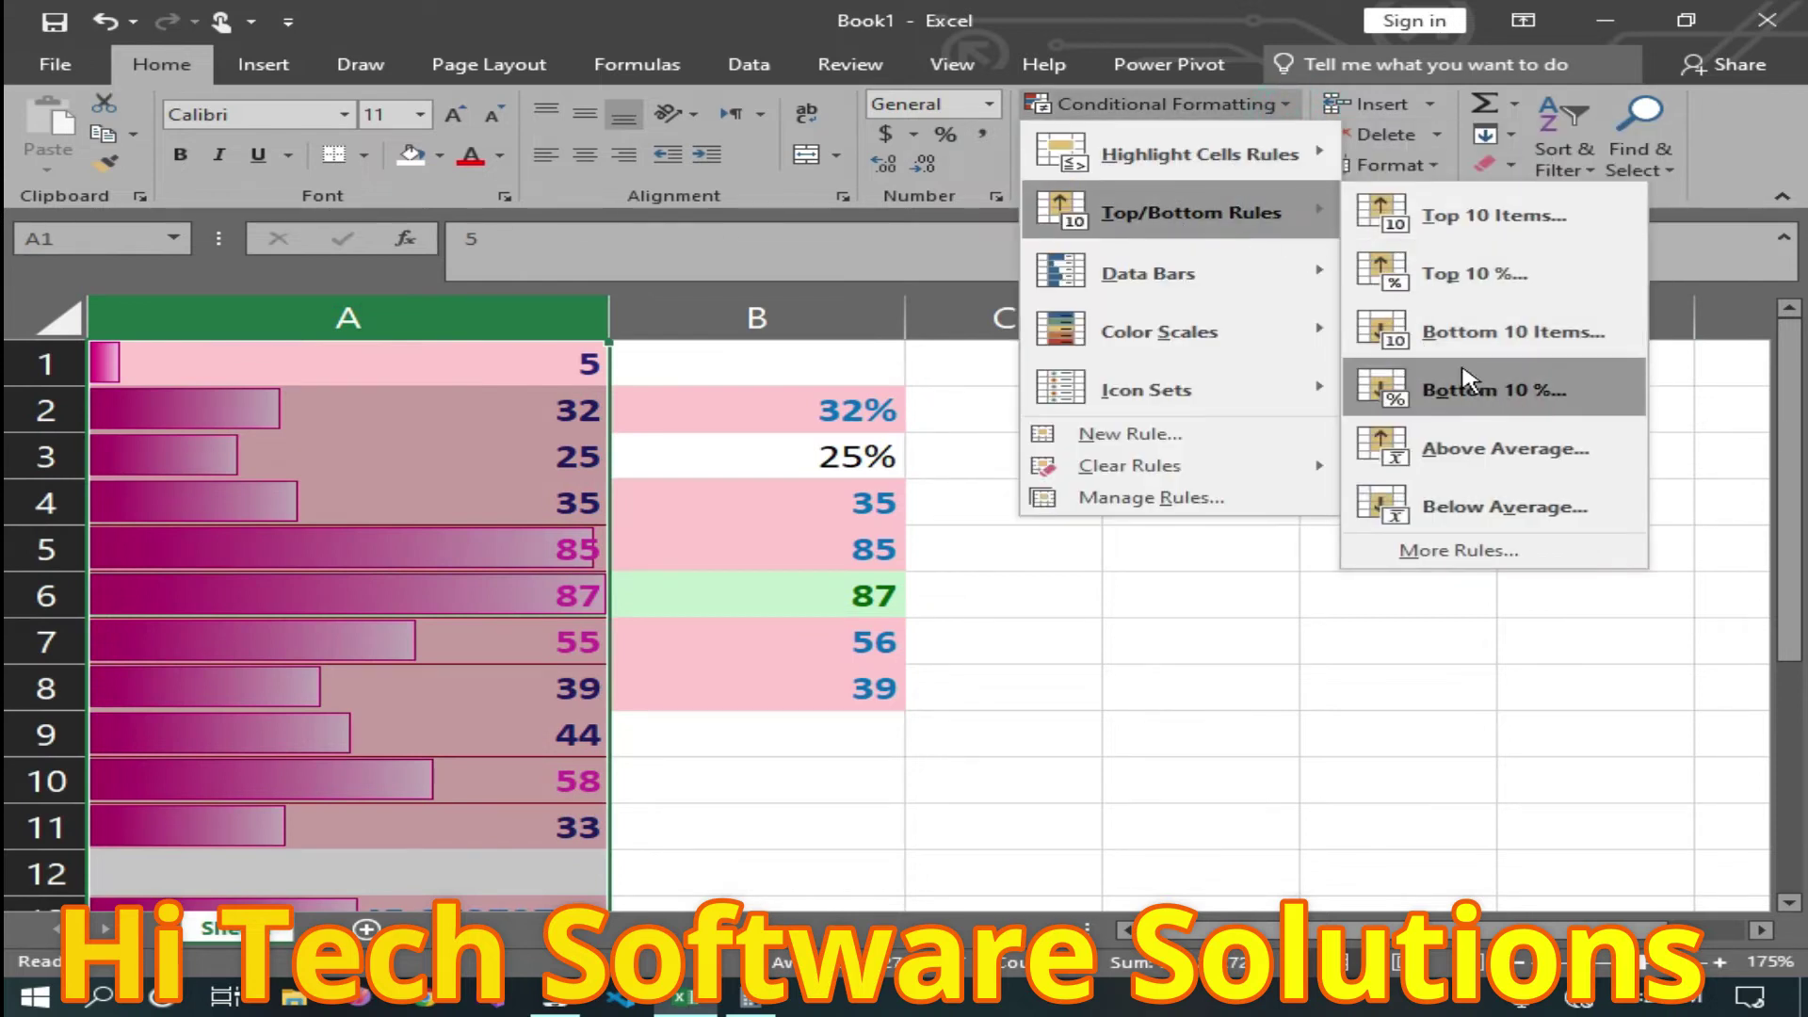
mouse_move(1147, 273)
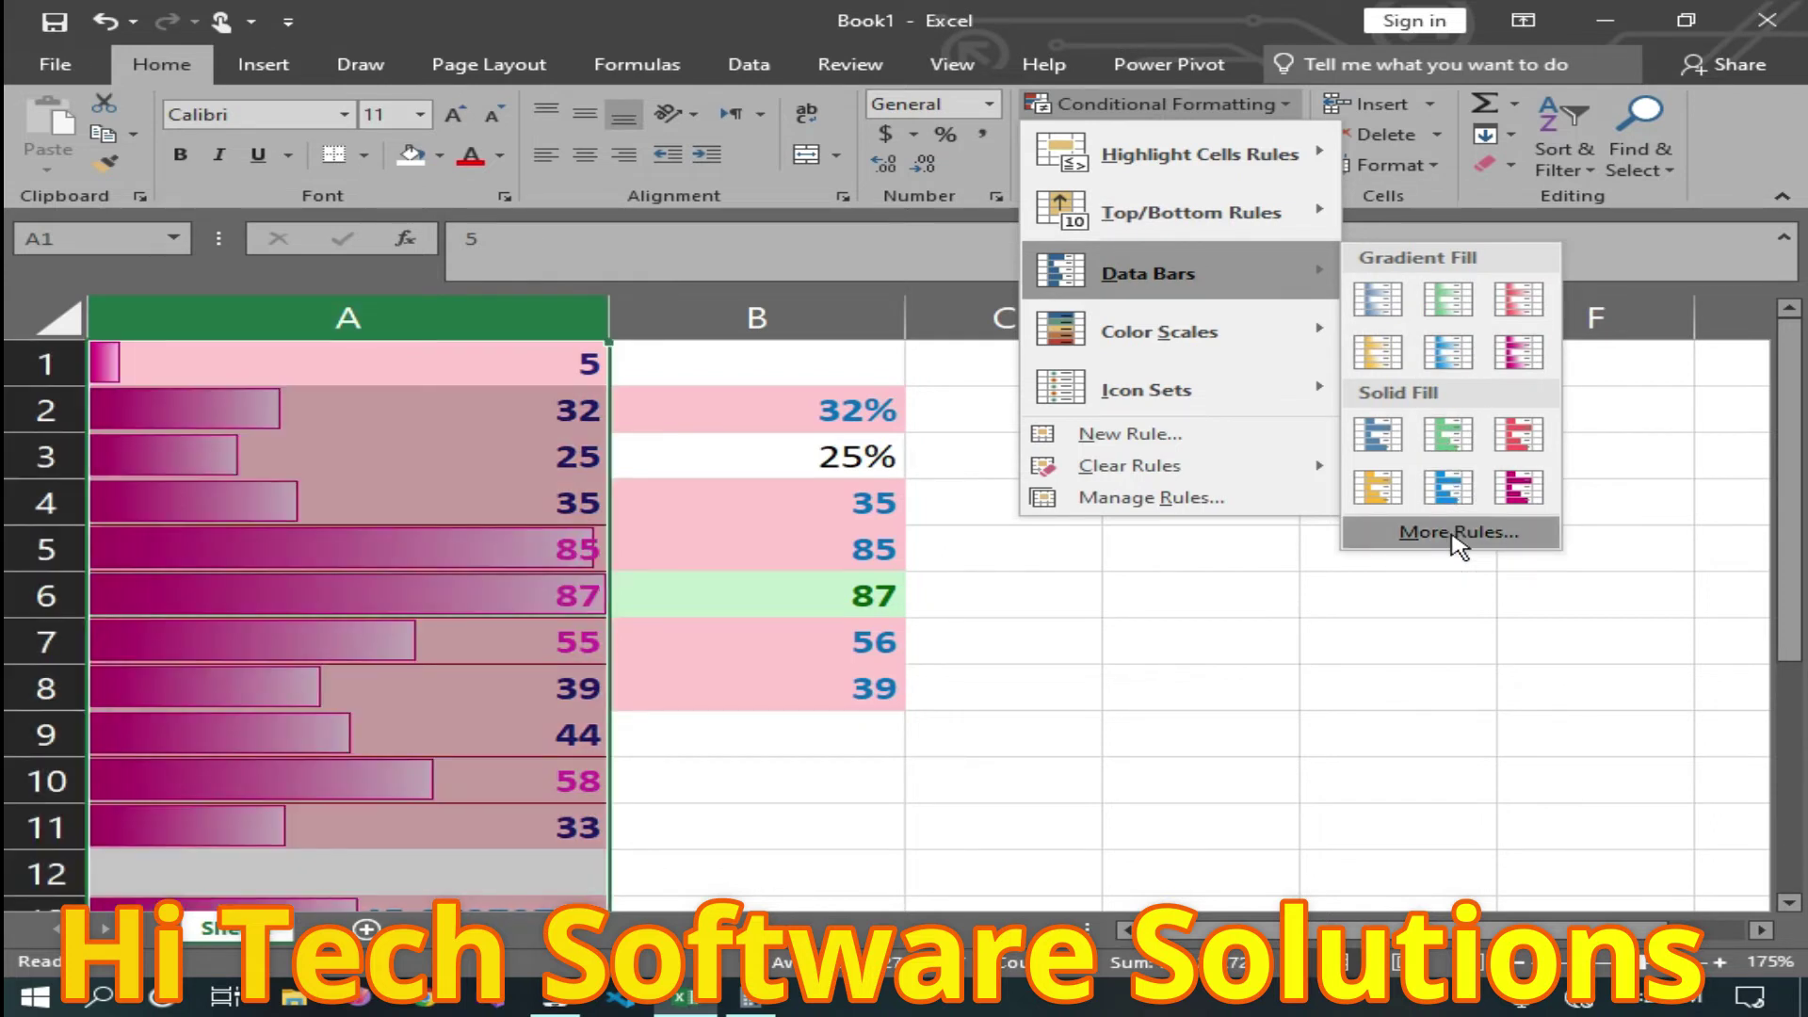
Make column A's data bars a green gradient fill with a solid red border.
left_click(1455, 533)
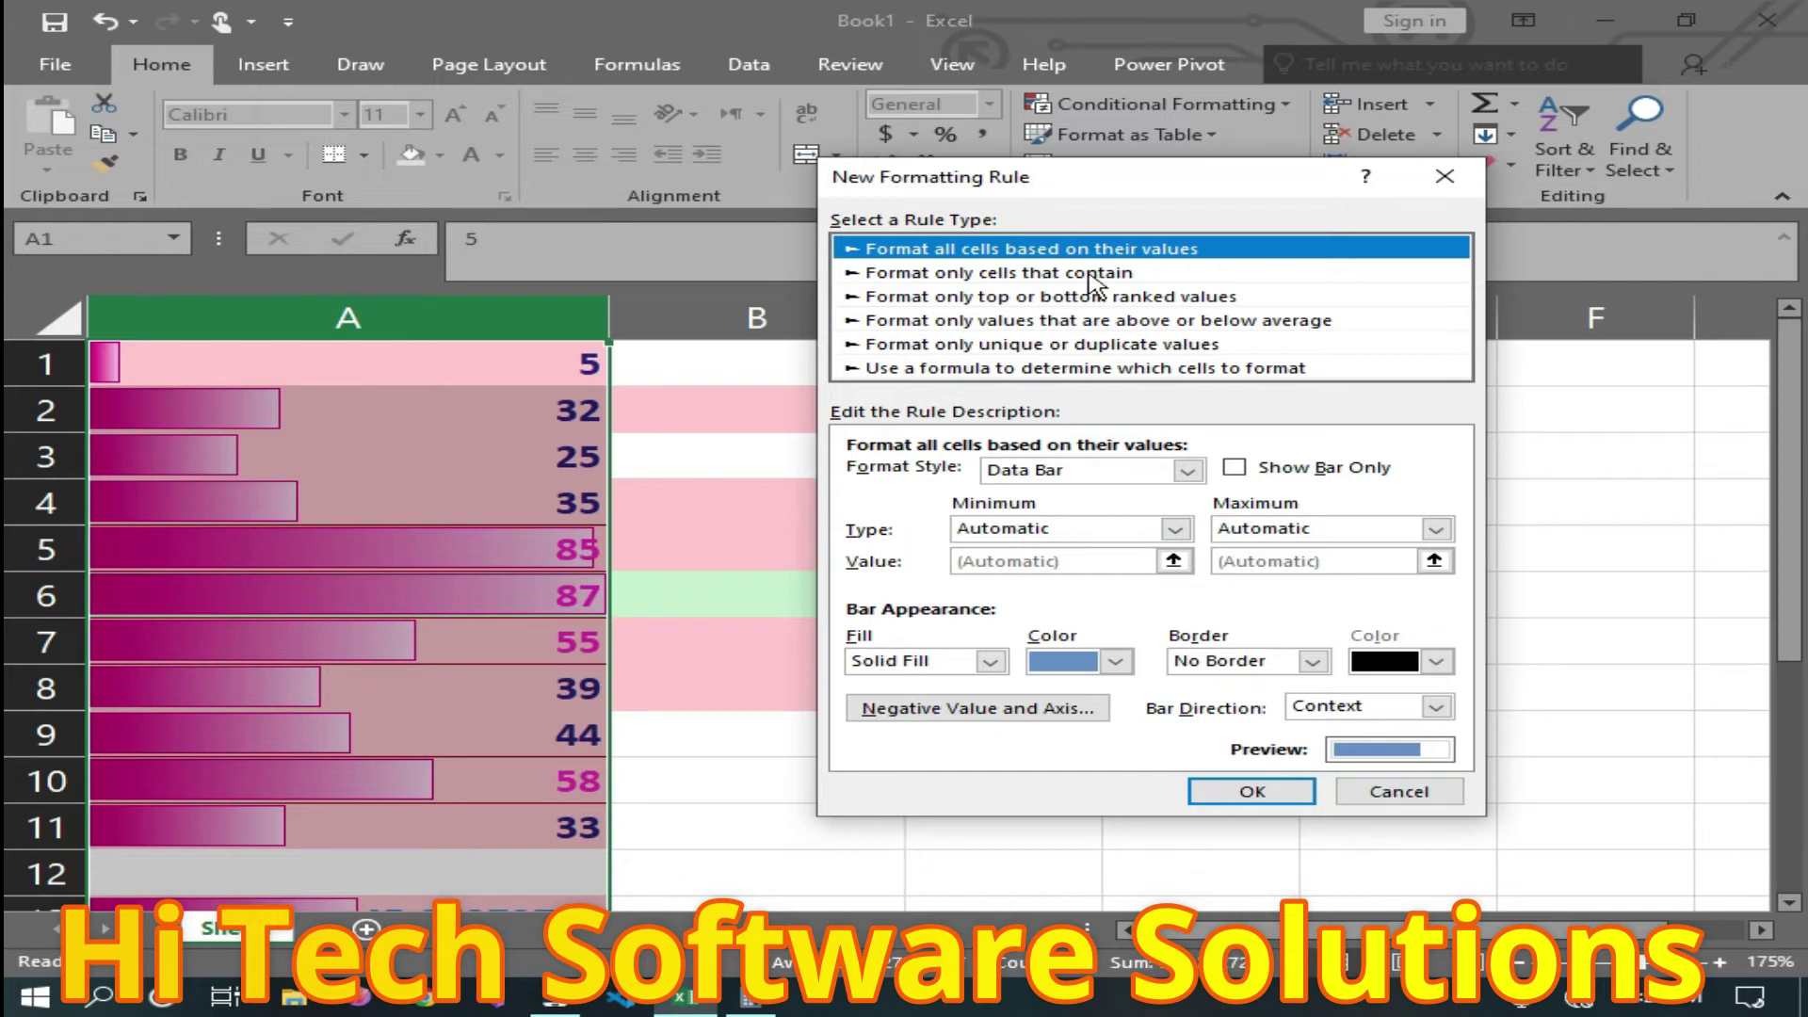
left_click(1116, 661)
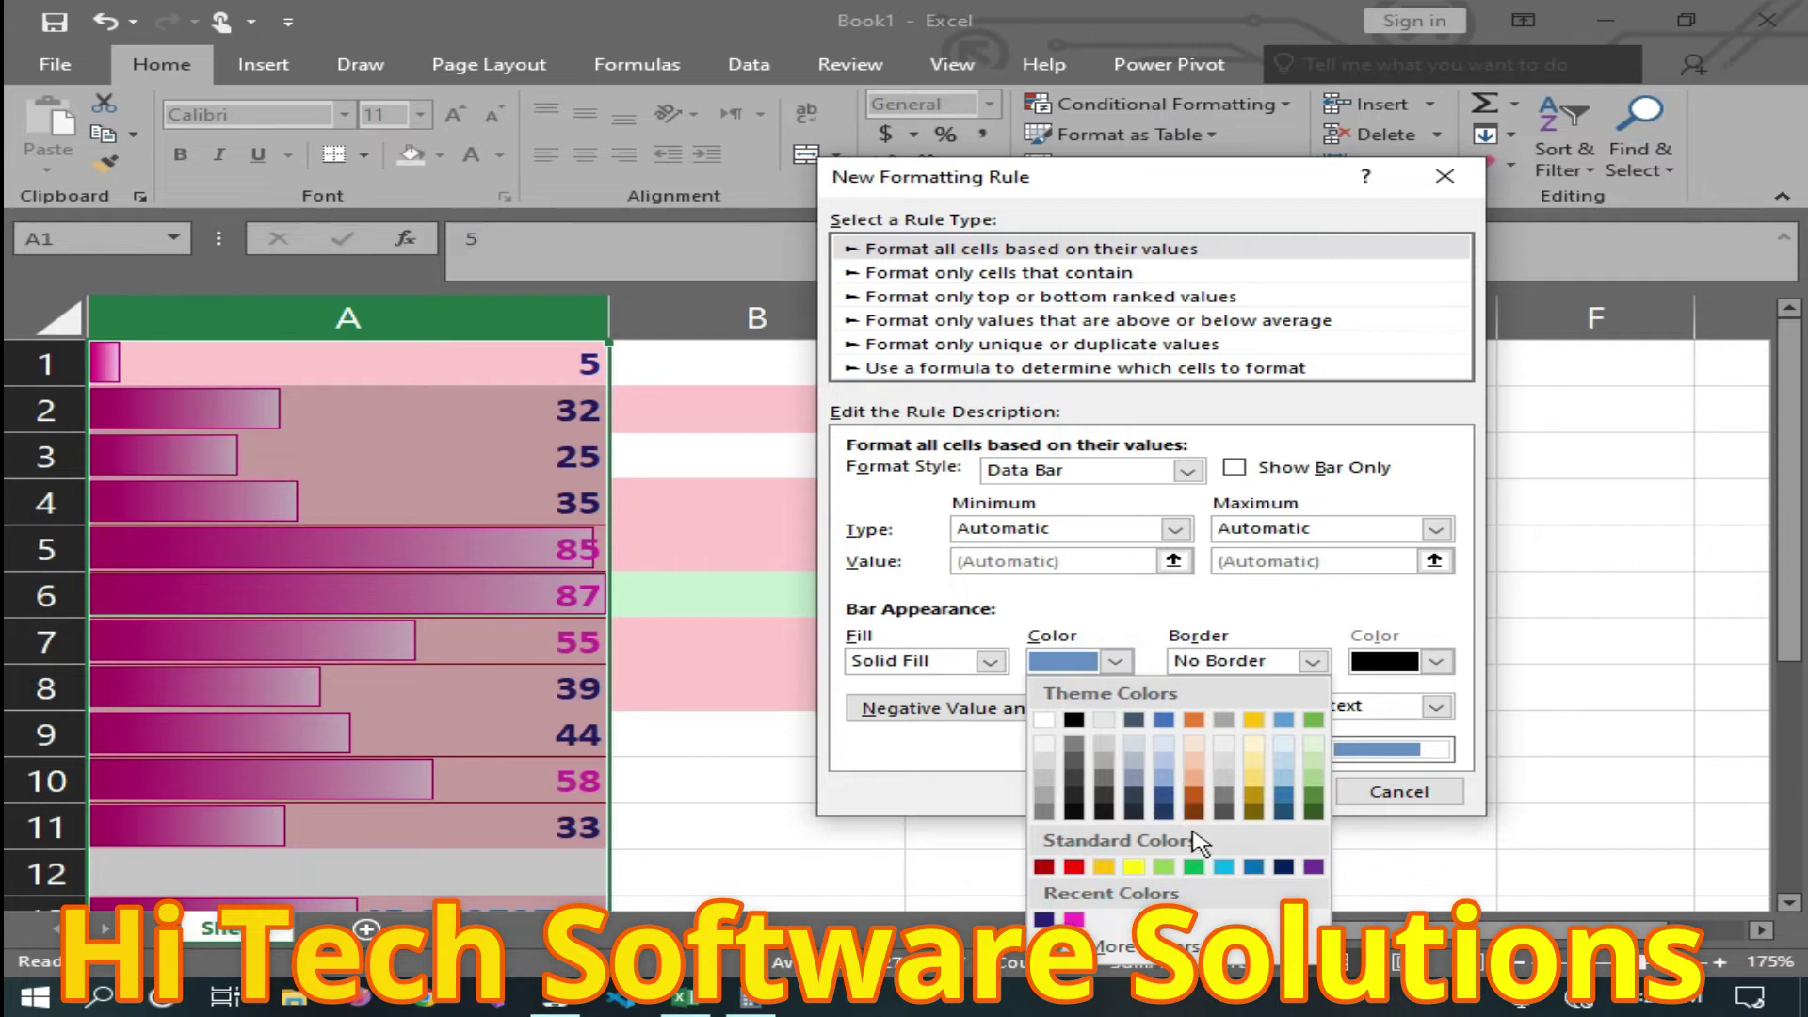
left_click(1194, 867)
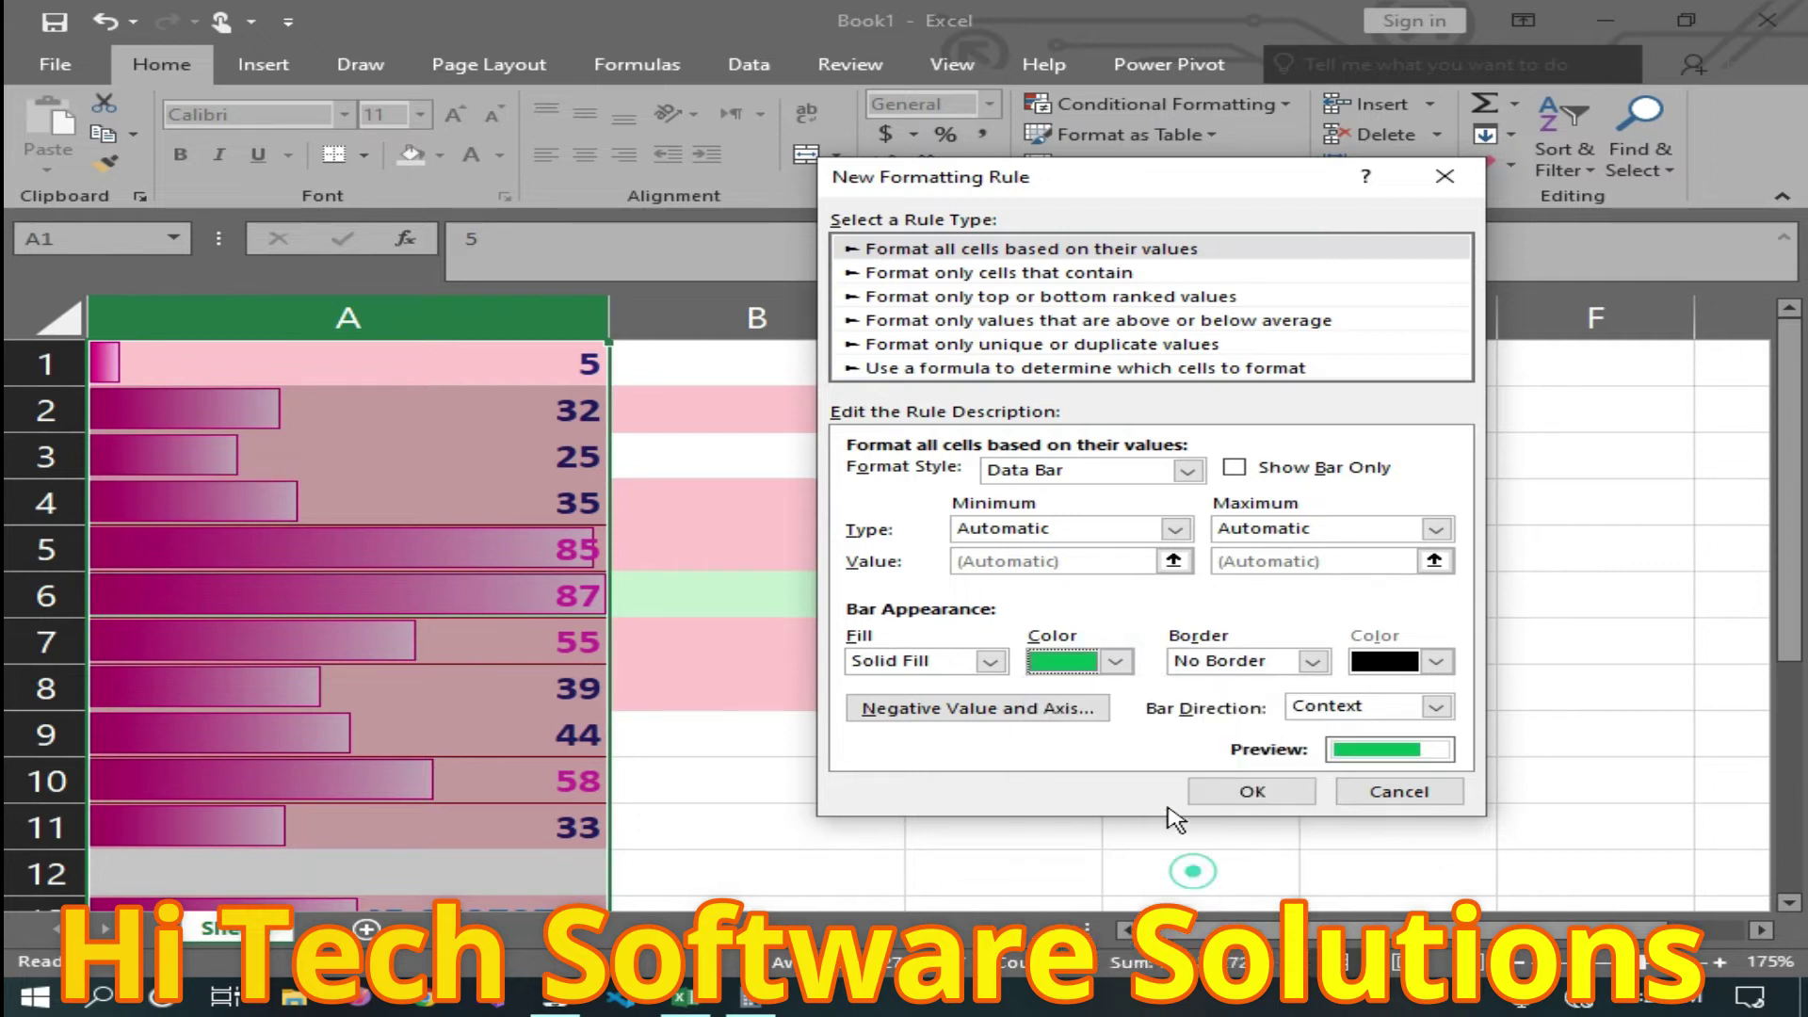
left_click(991, 663)
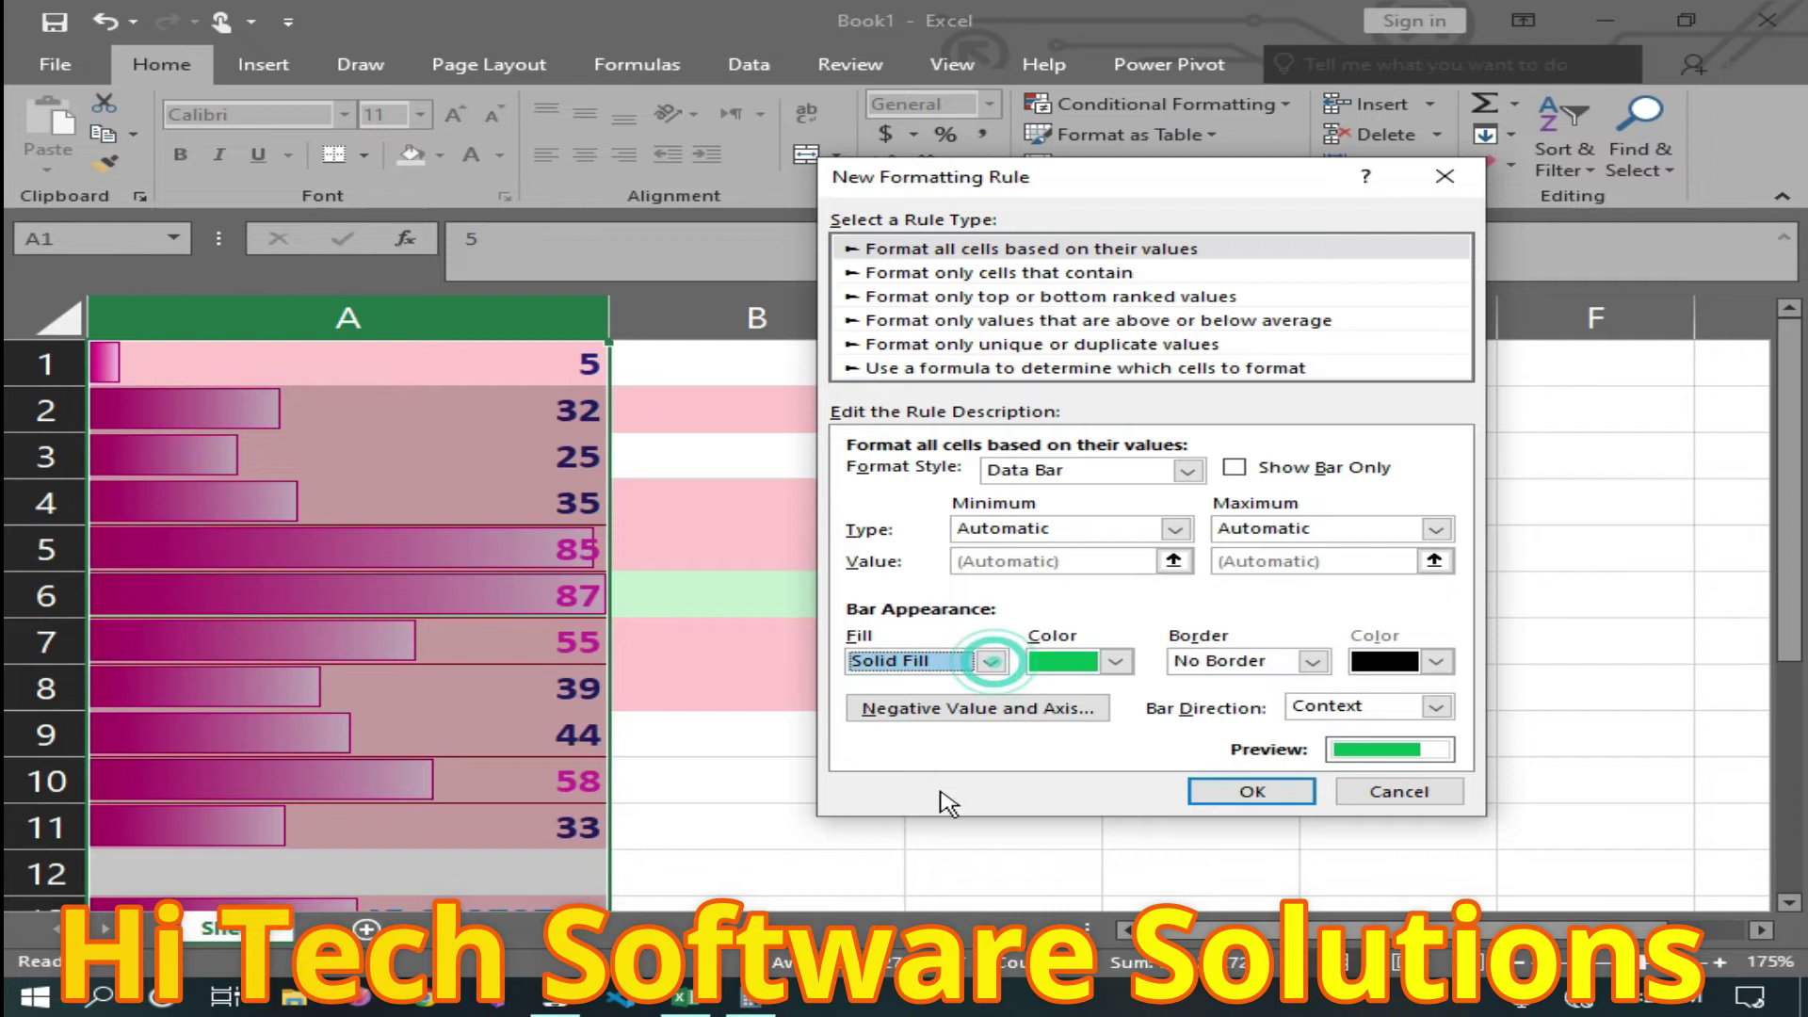
left_click(991, 663)
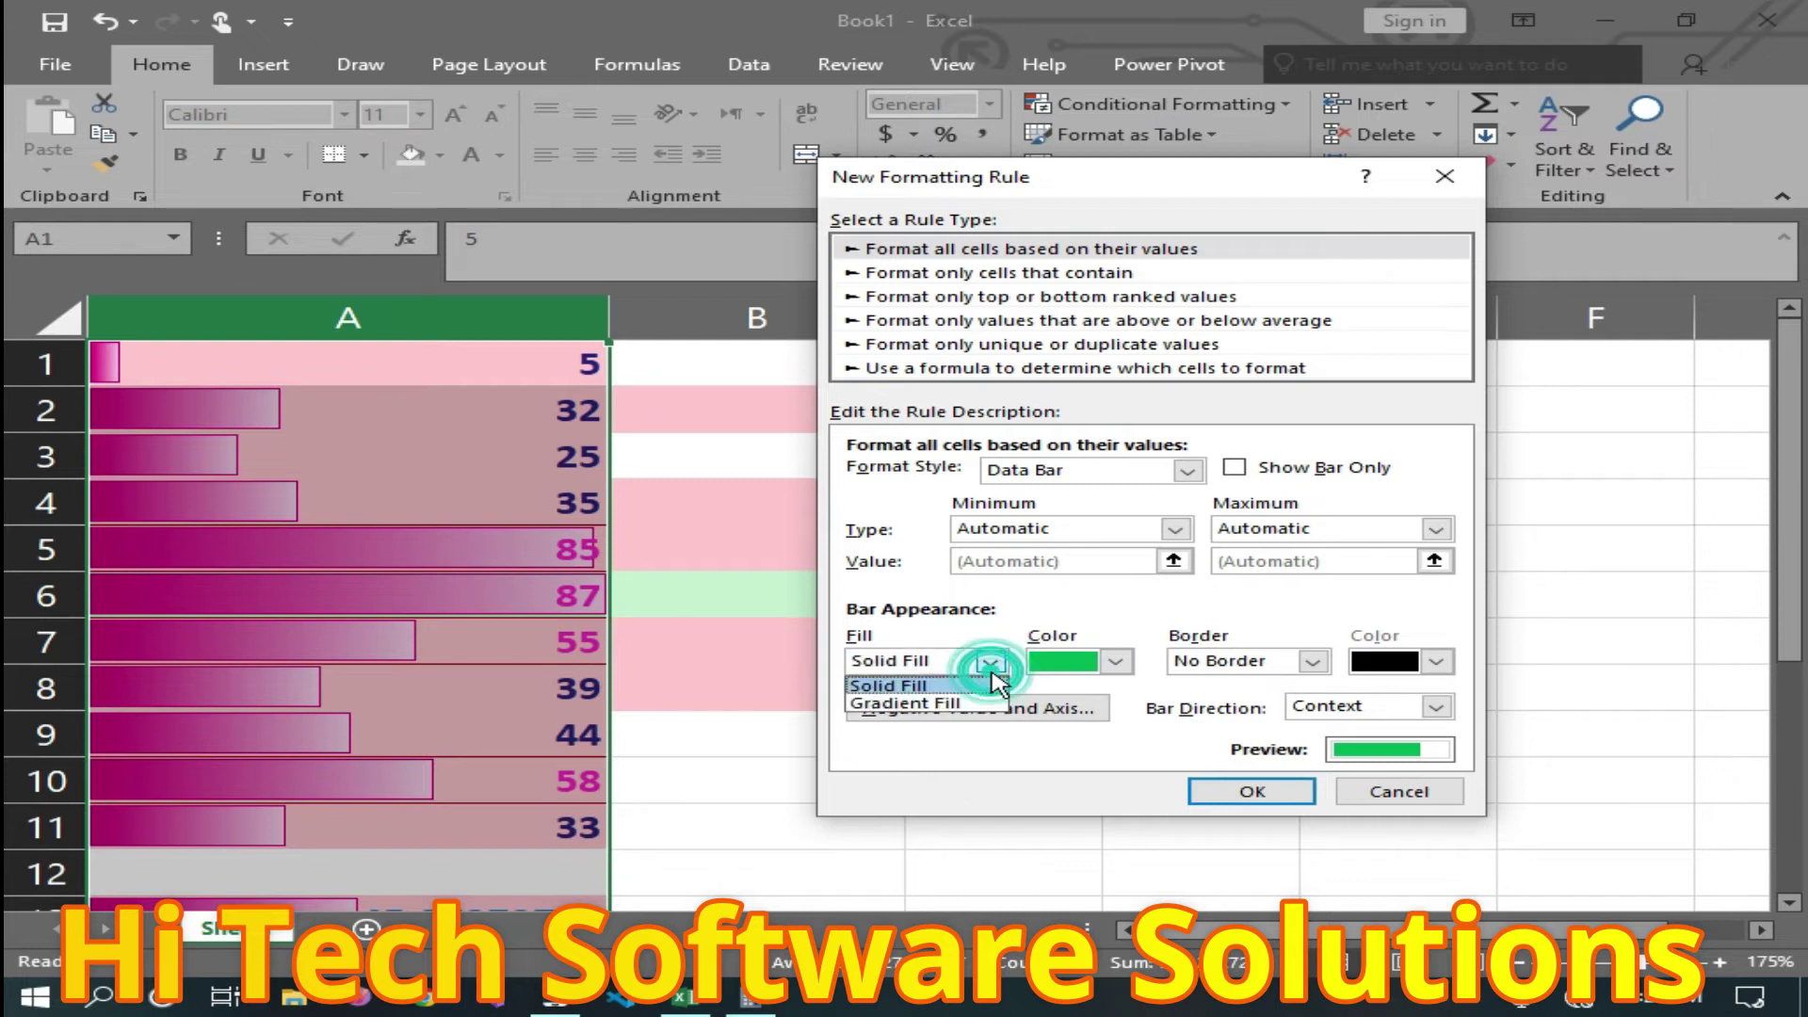
left_click(895, 702)
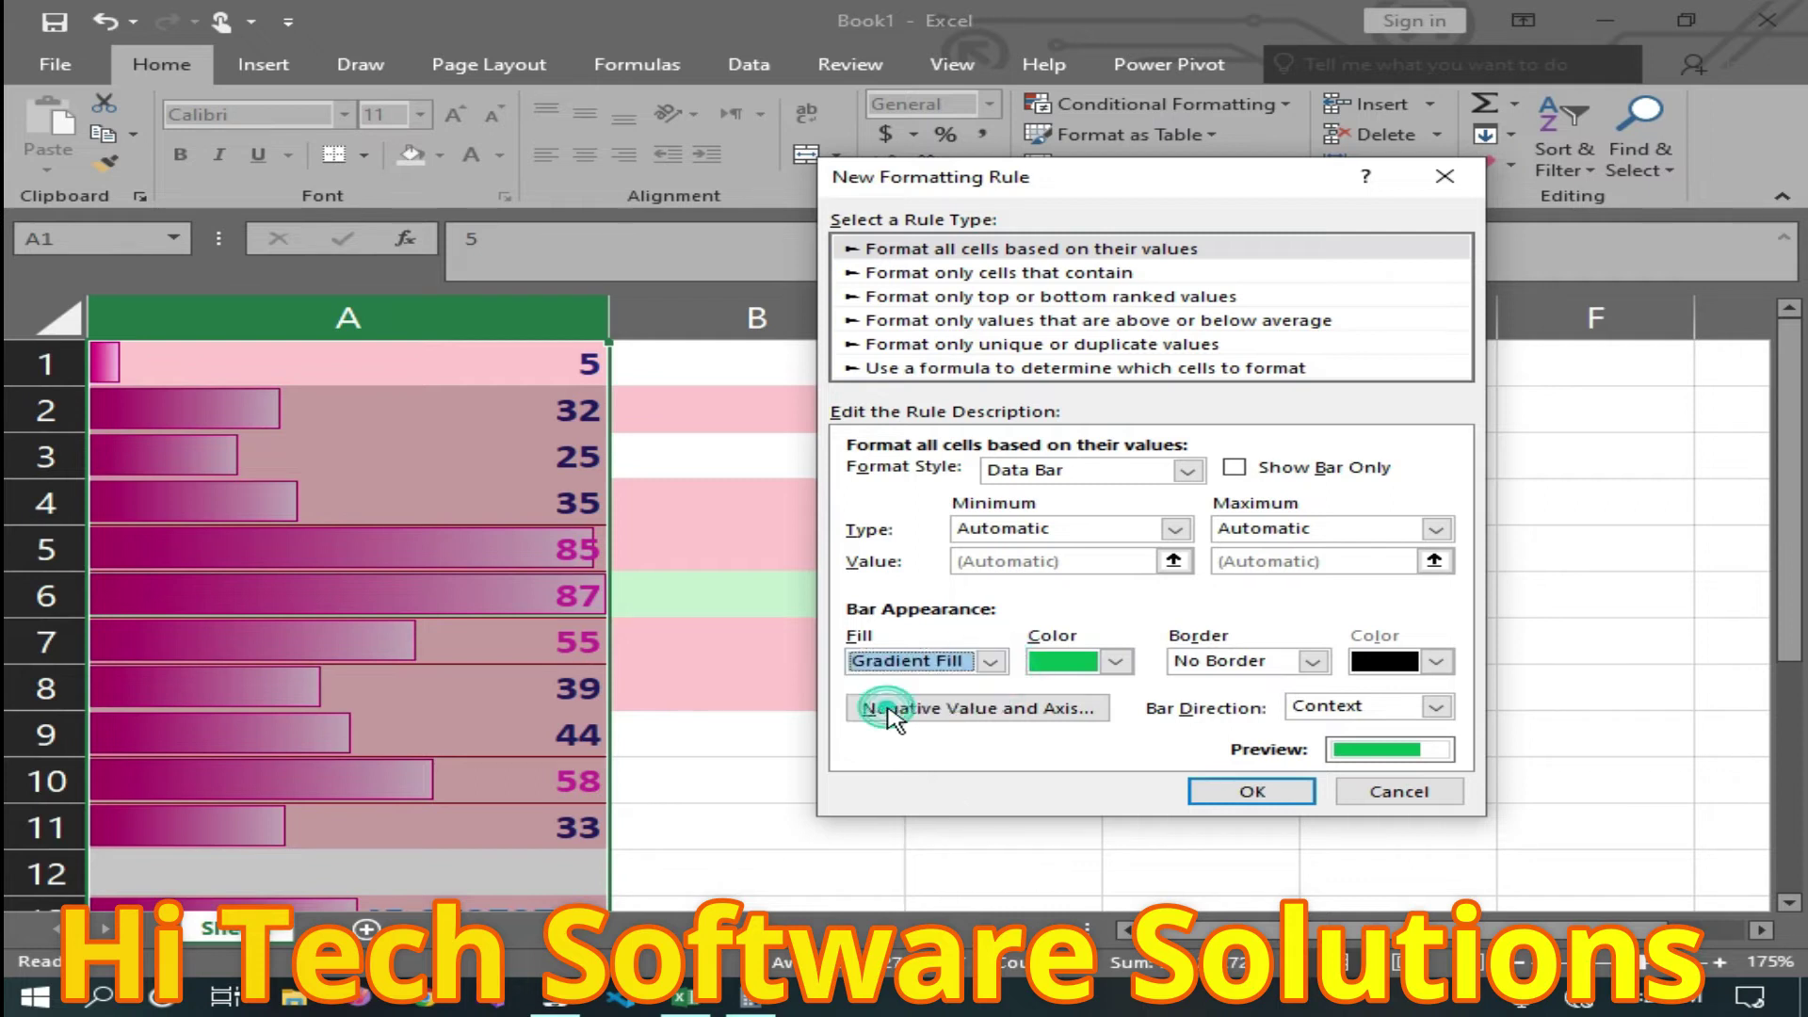
left_click(1312, 664)
left_click(1312, 663)
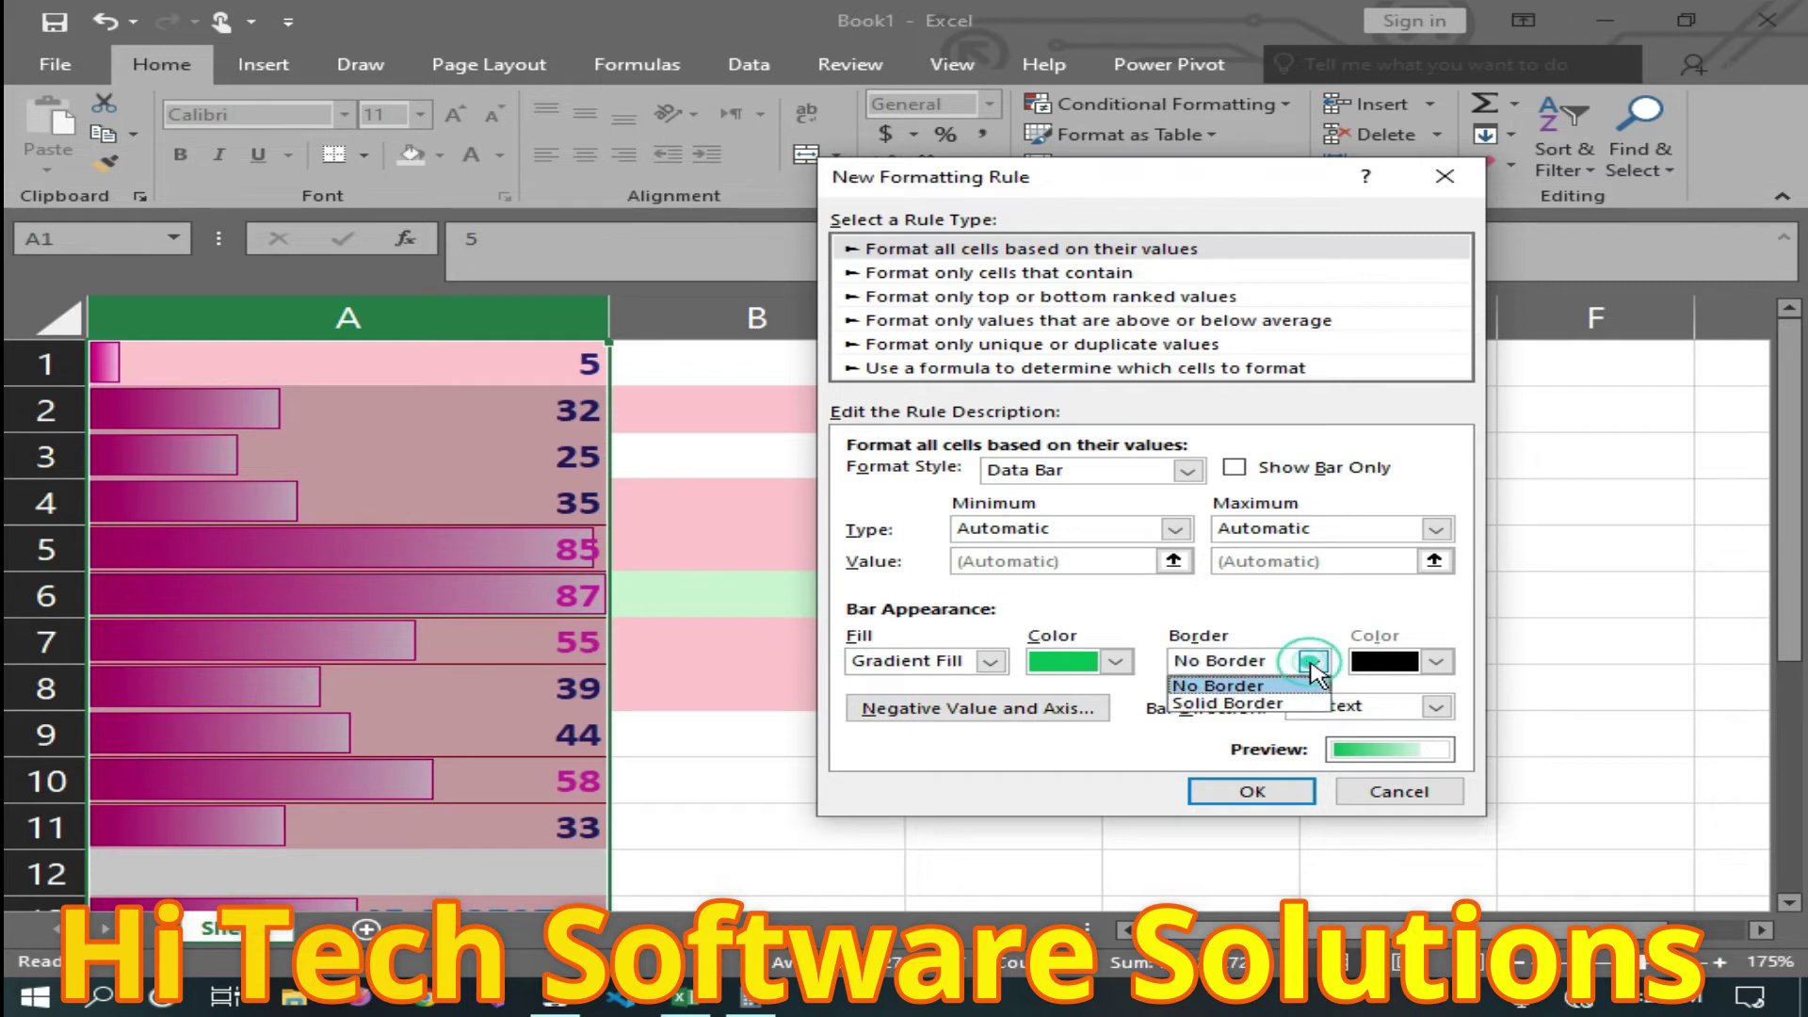
left_click(1225, 703)
left_click(1436, 661)
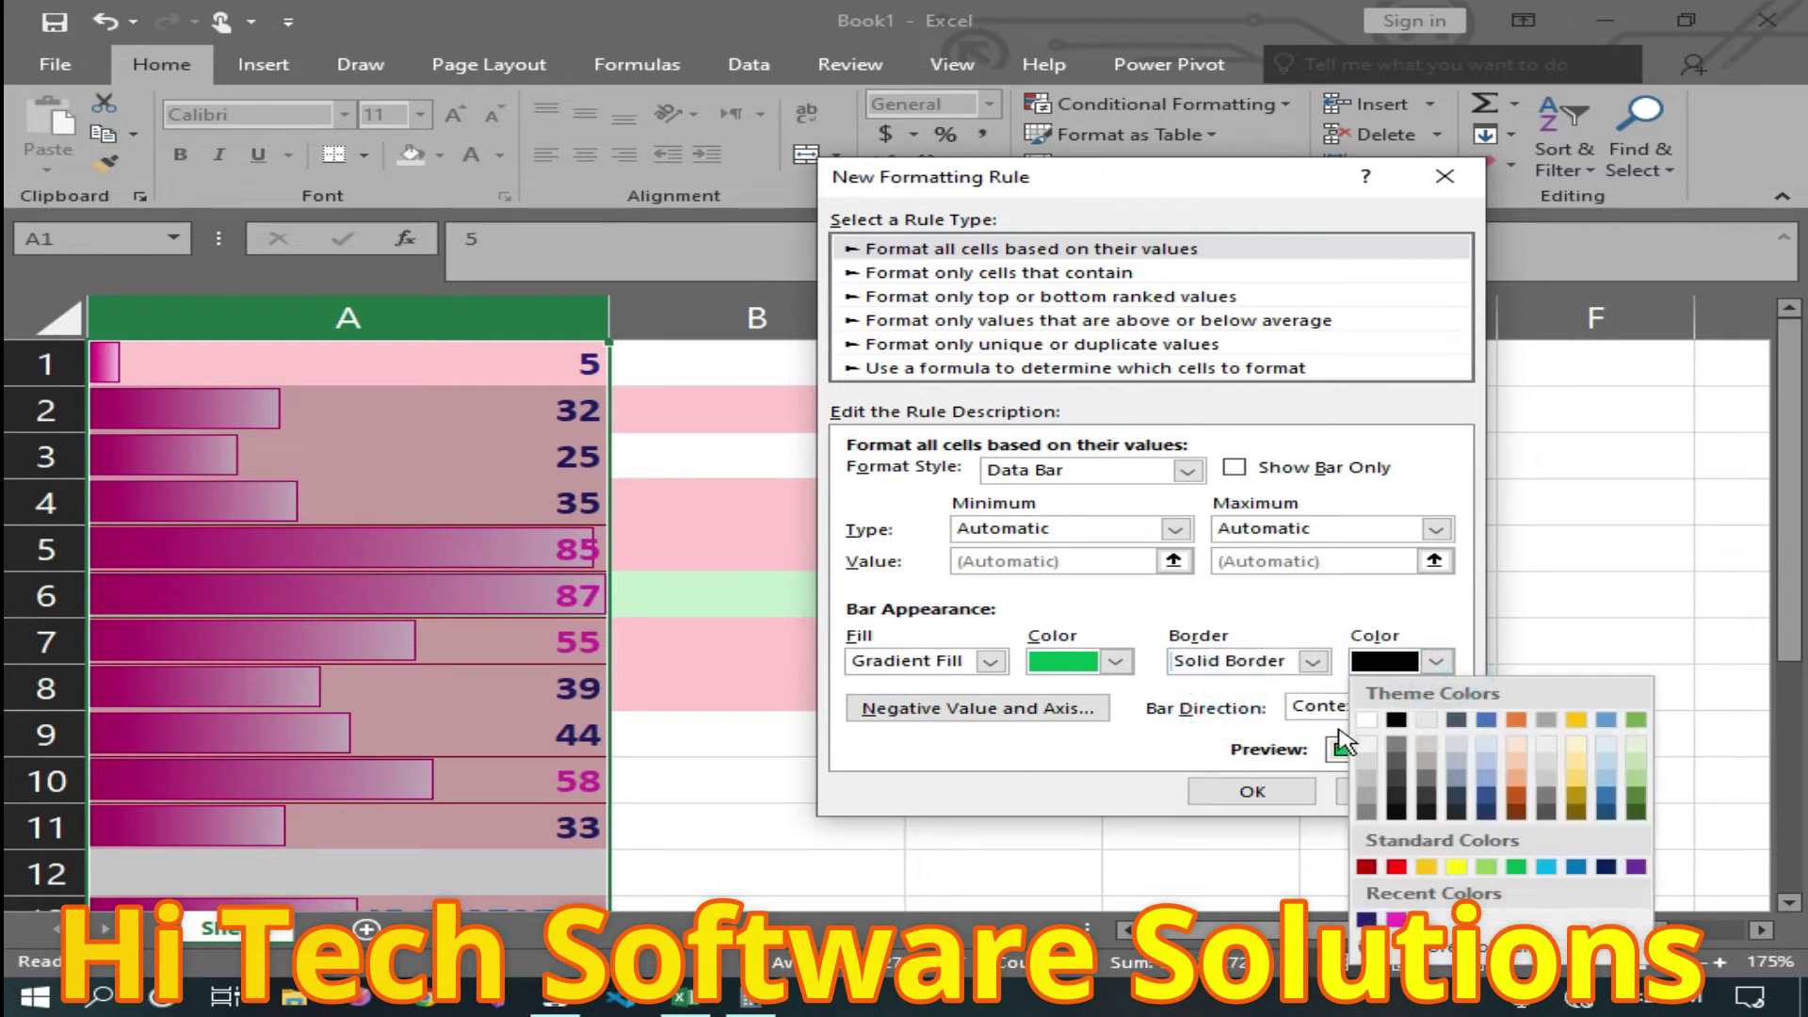
left_click(1396, 866)
left_click(1254, 791)
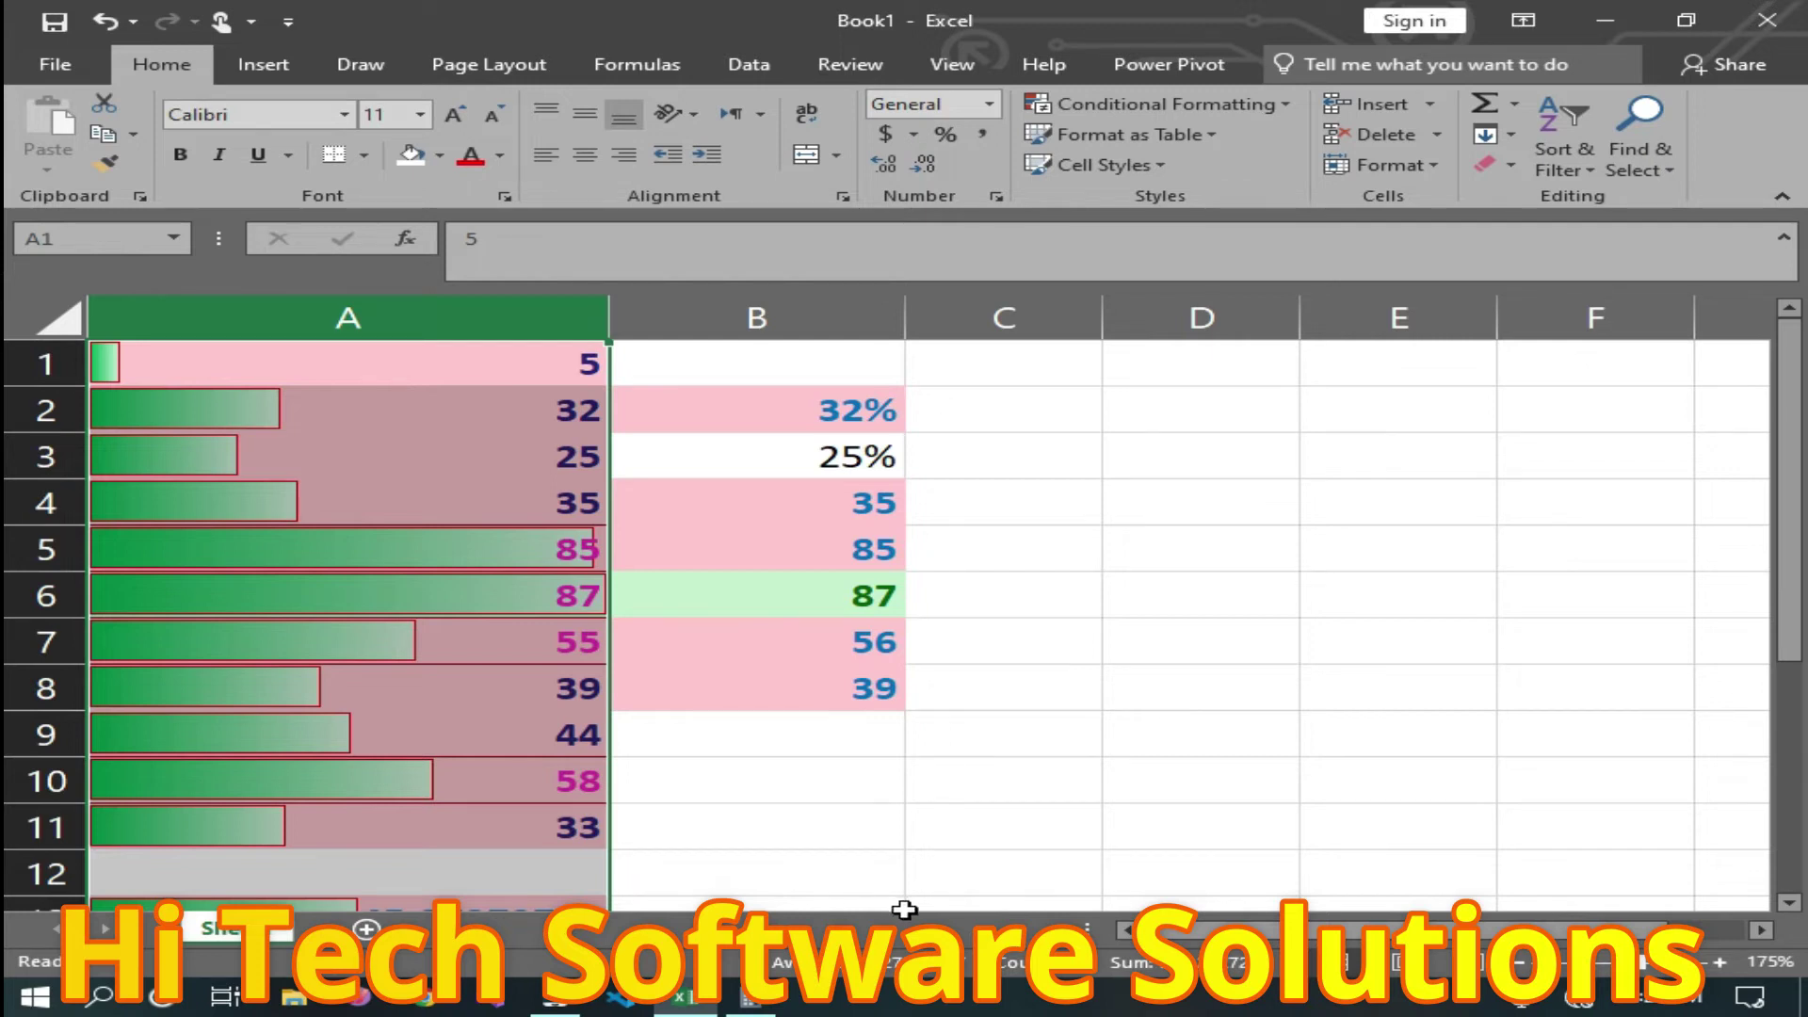
Scroll the sheet and bring up the Conditional Formatting Color Scales choices.
scroll(909, 905, "up", 5)
scroll(909, 904, "up", 5)
scroll(909, 905, "up", 3)
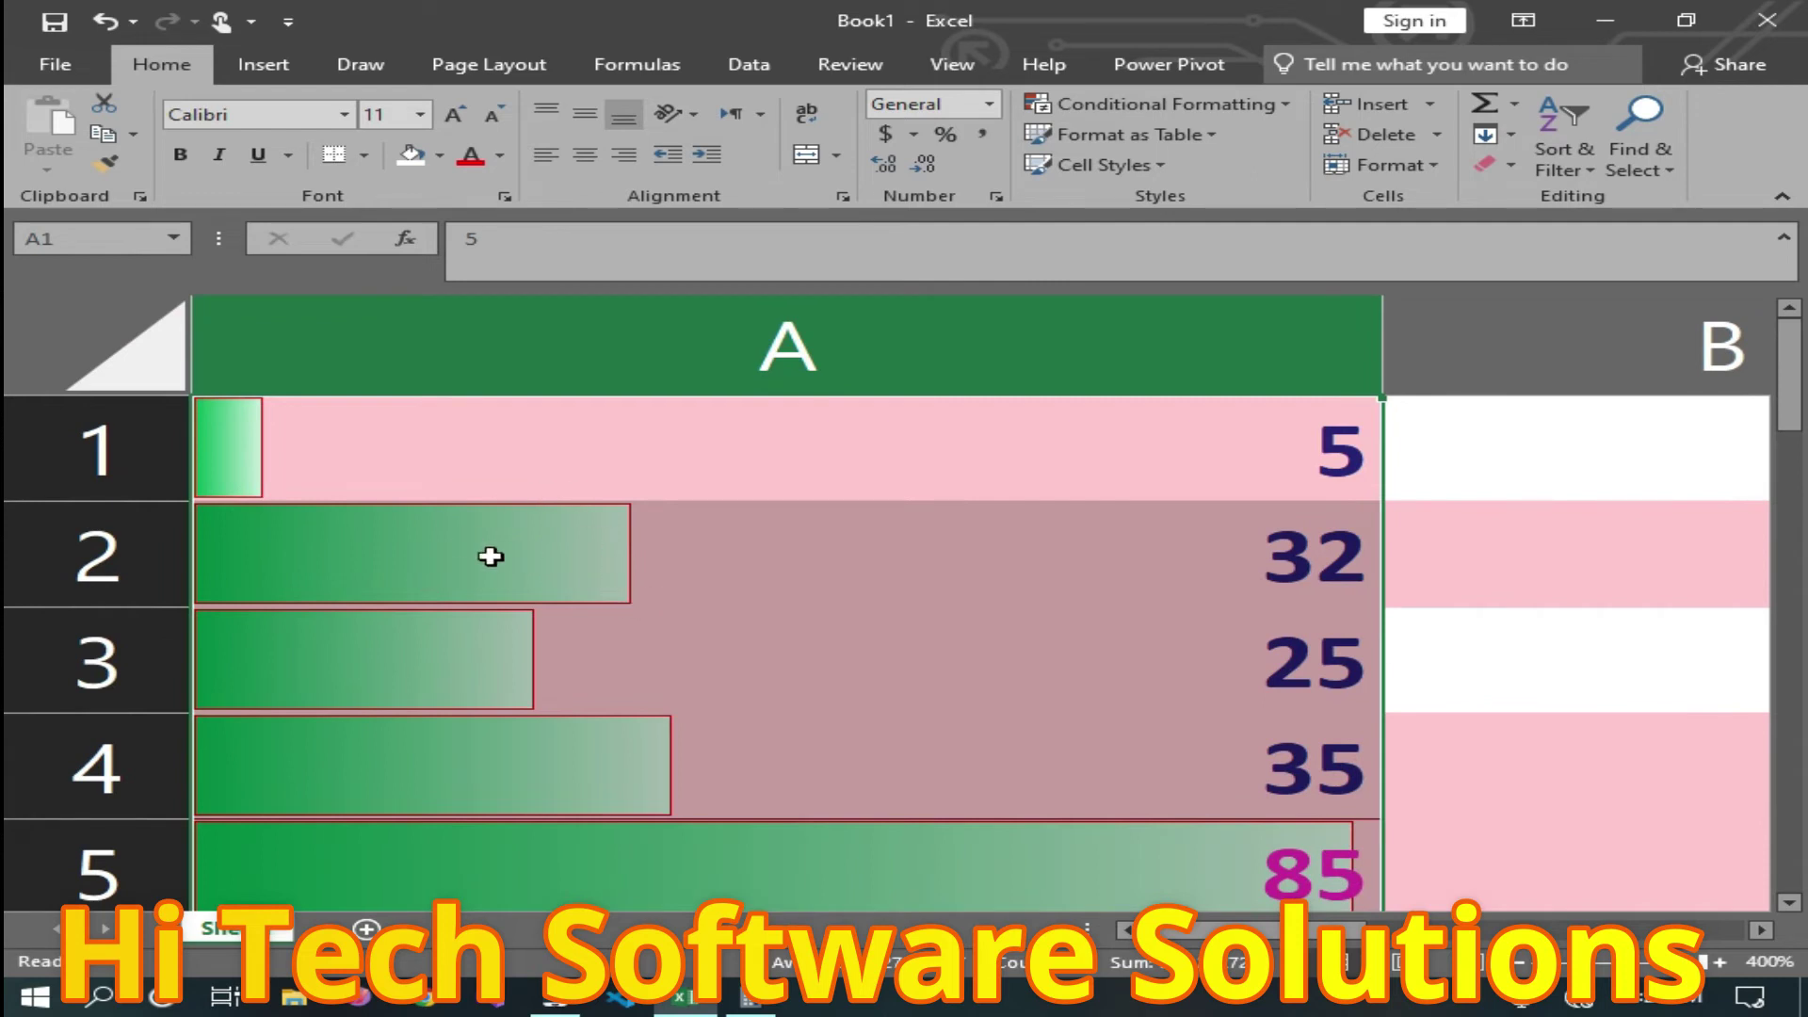
scroll(489, 593, "down", 3)
scroll(489, 594, "down", 5)
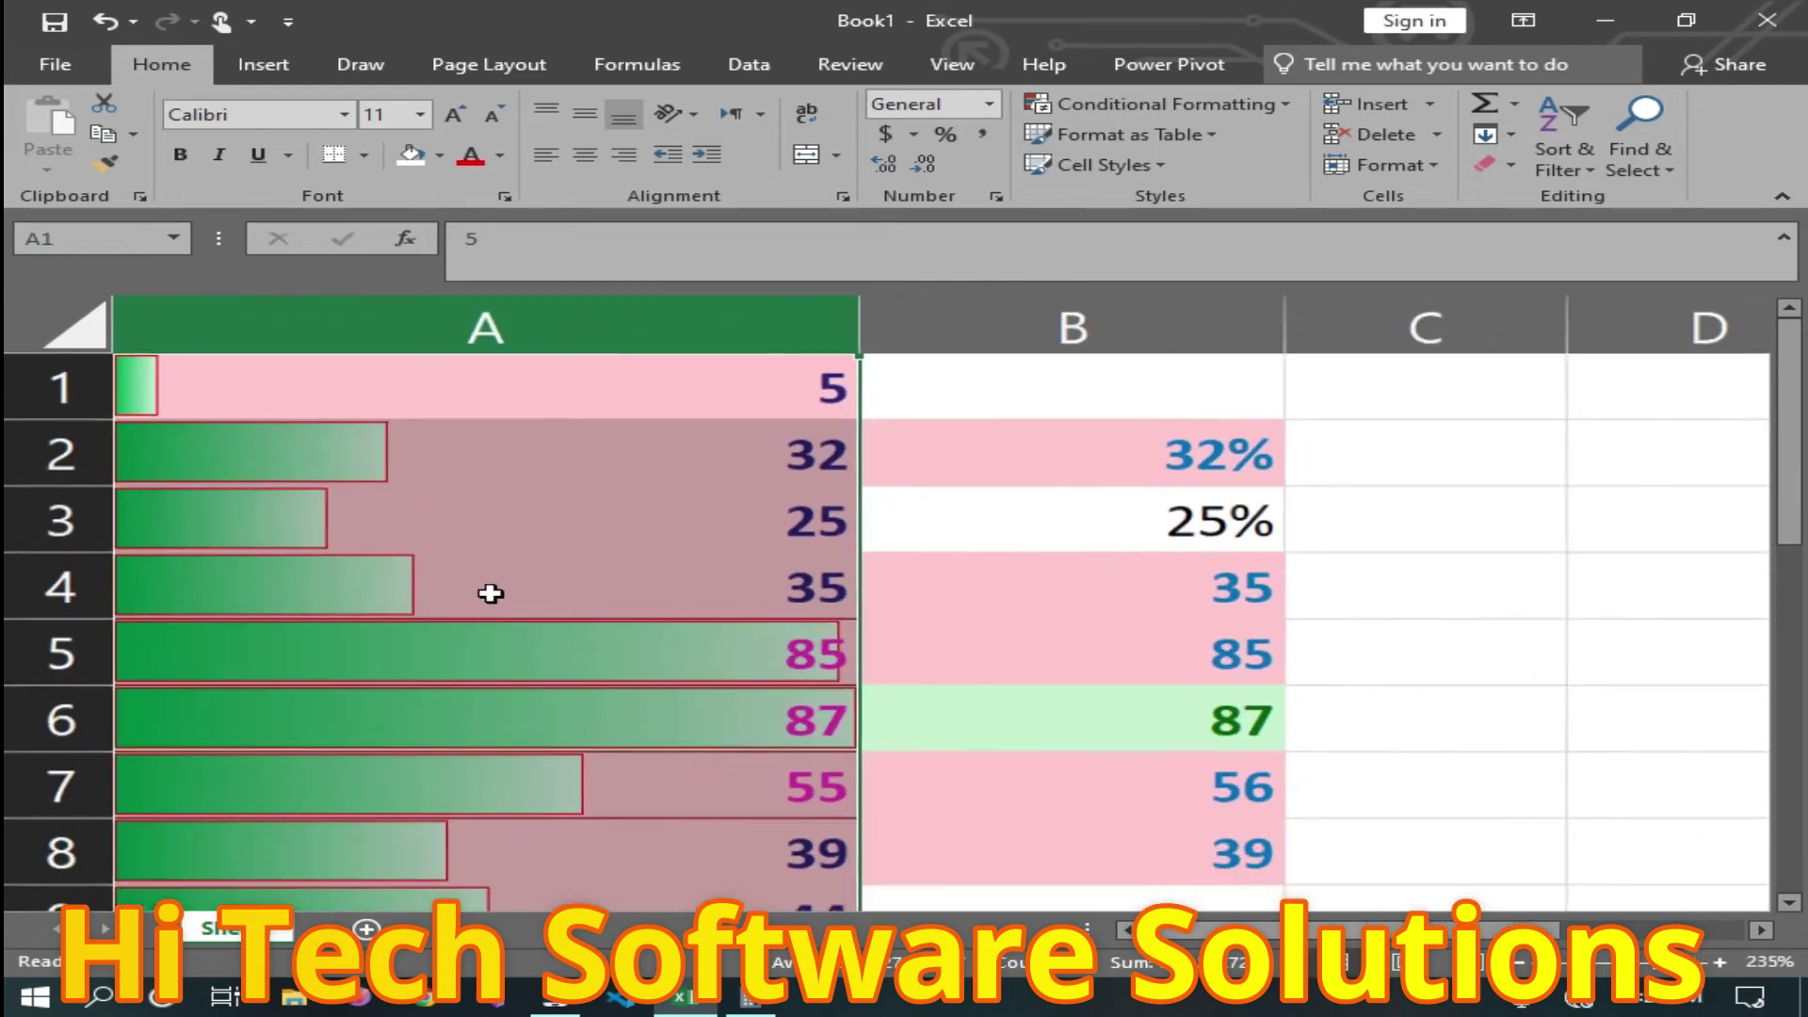
scroll(491, 594, "down", 2)
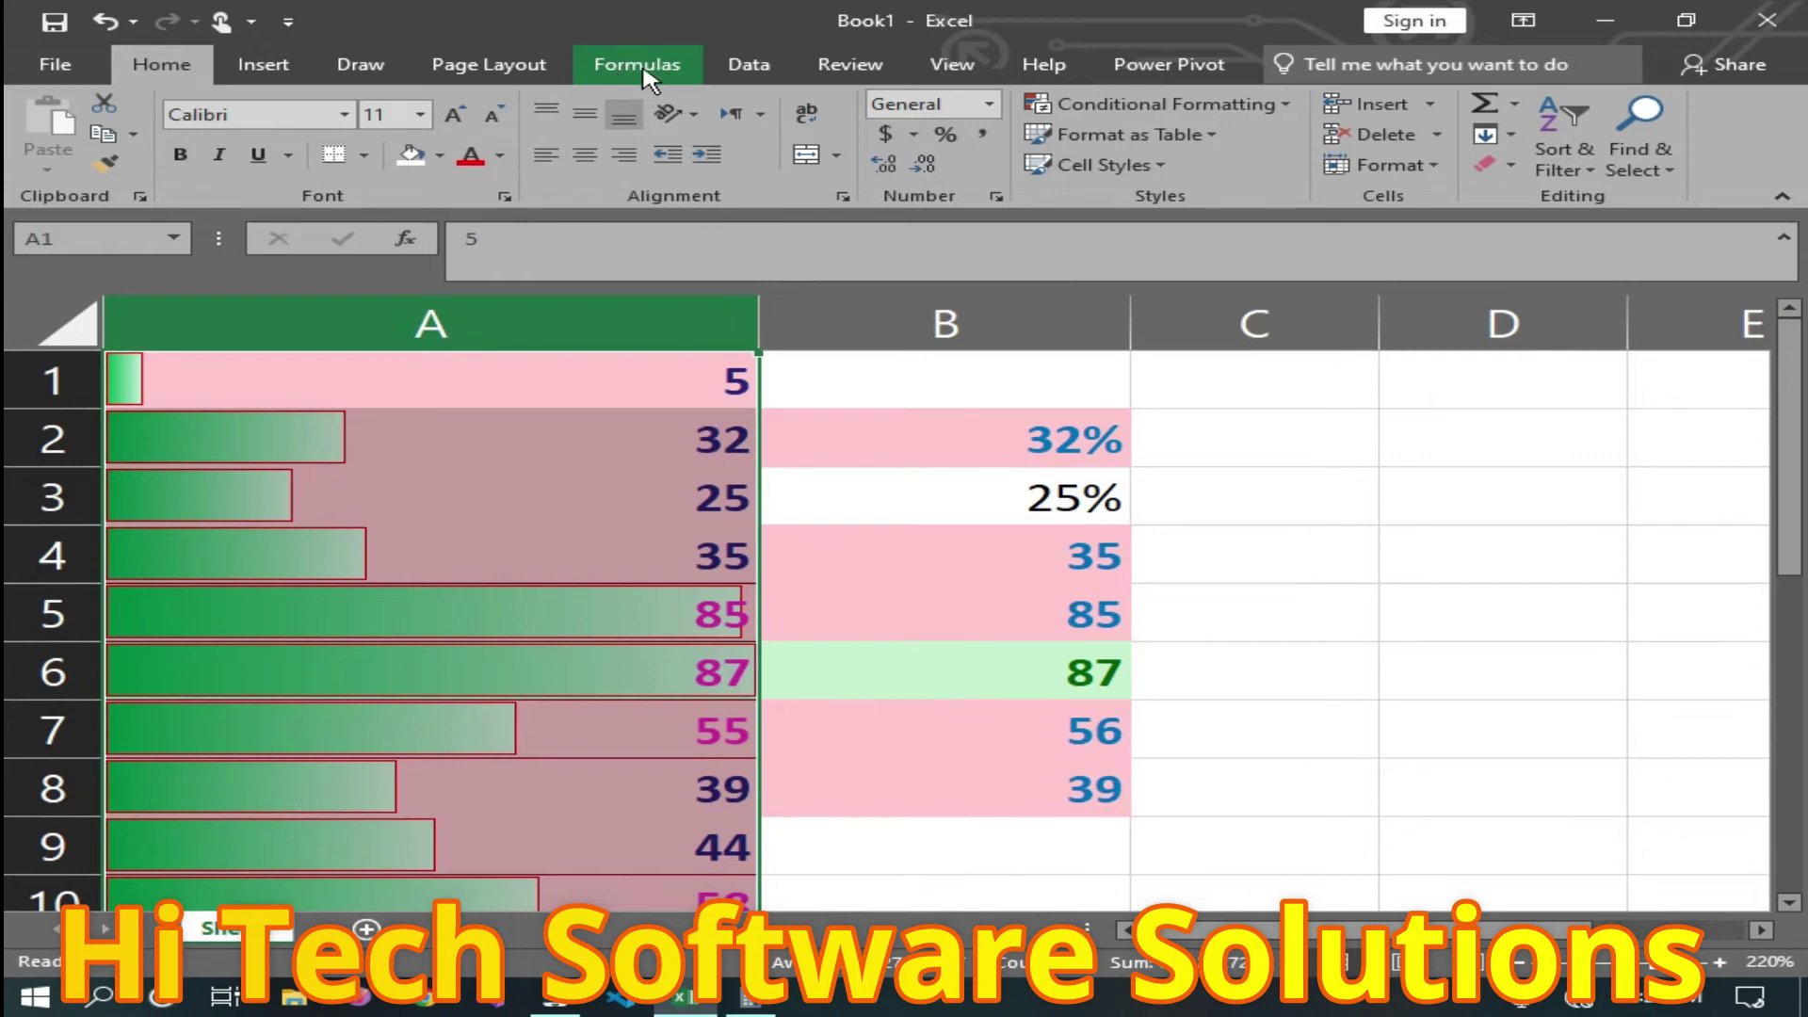
left_click(1253, 105)
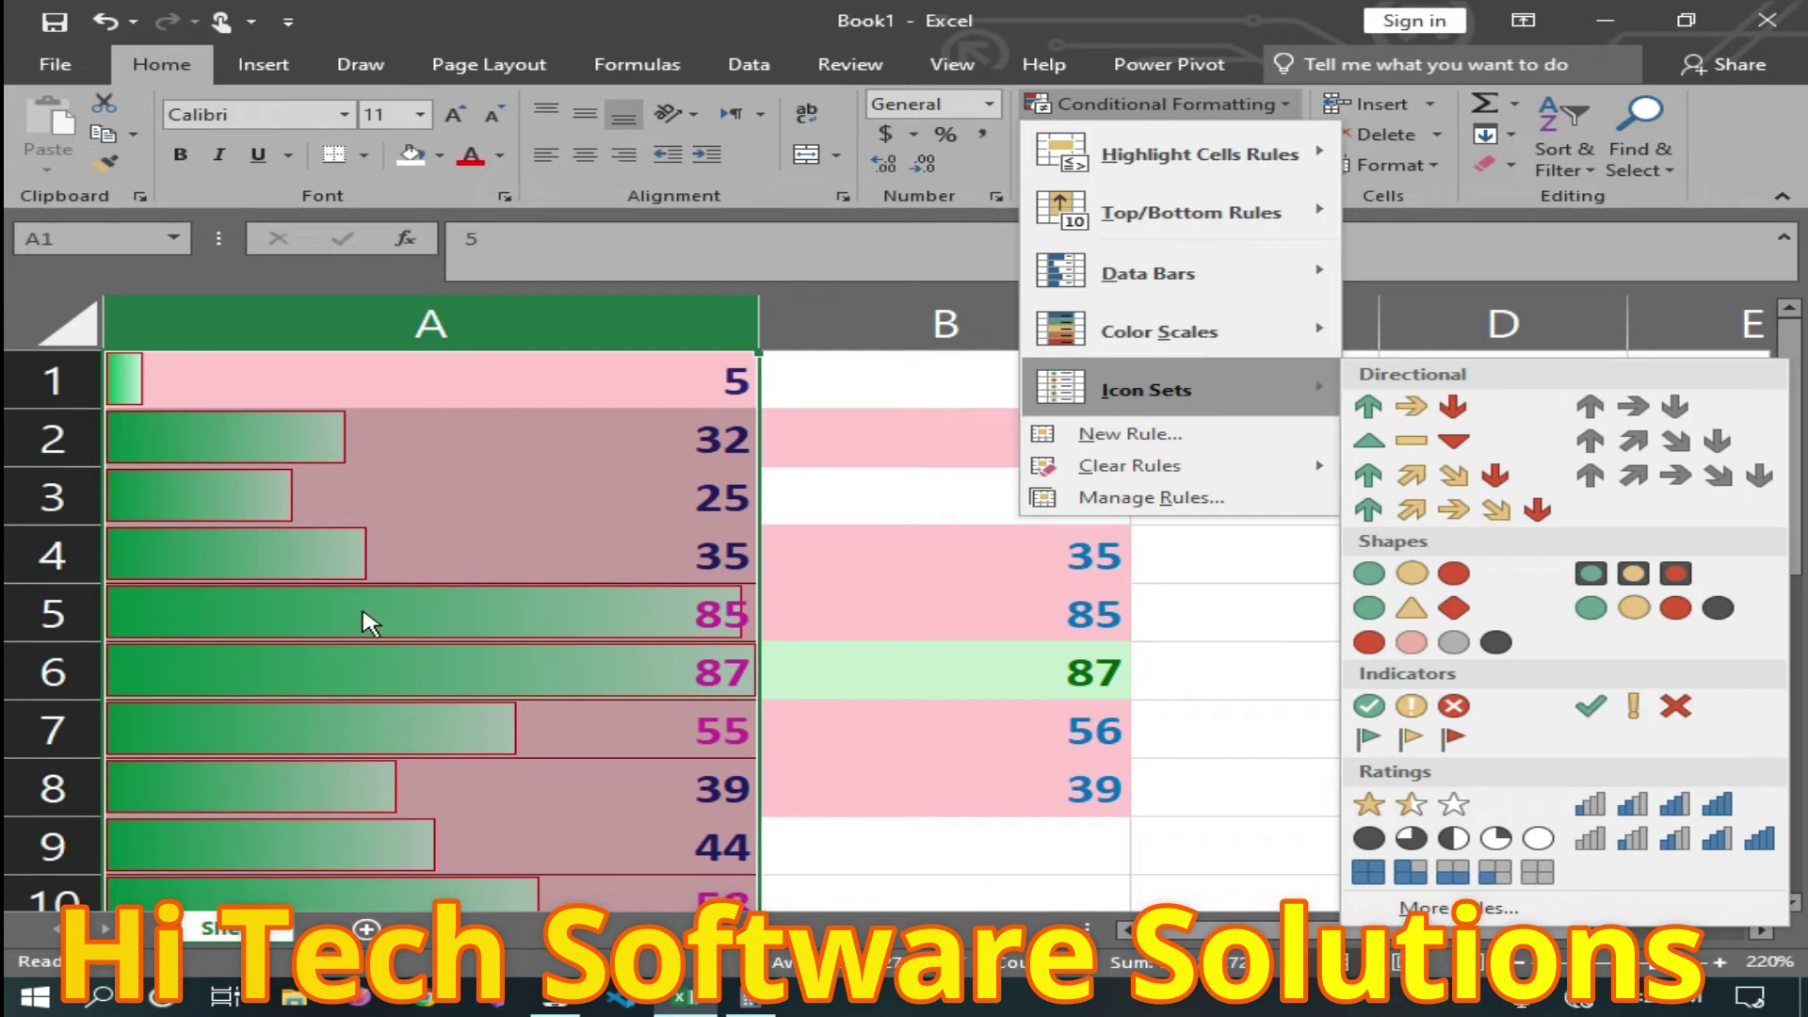
mouse_move(1158, 331)
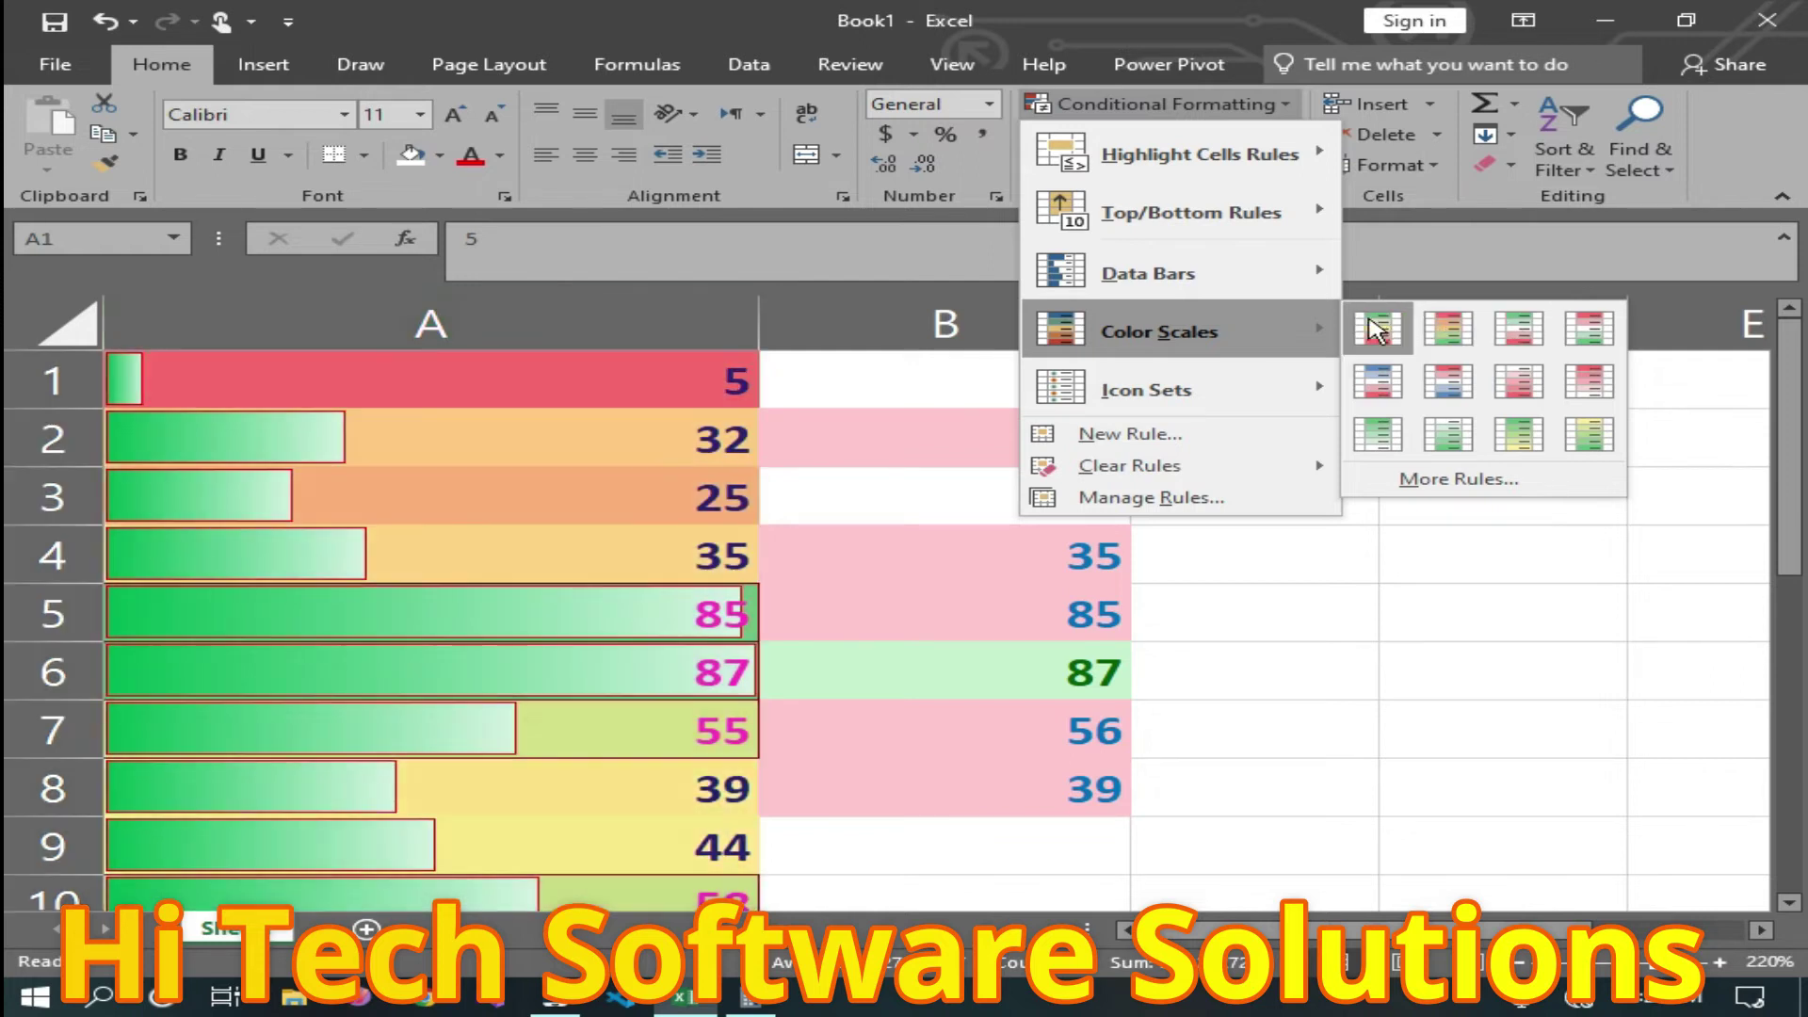
Apply a red colour scale to column A and retype A2 as 10.
left_click(1516, 381)
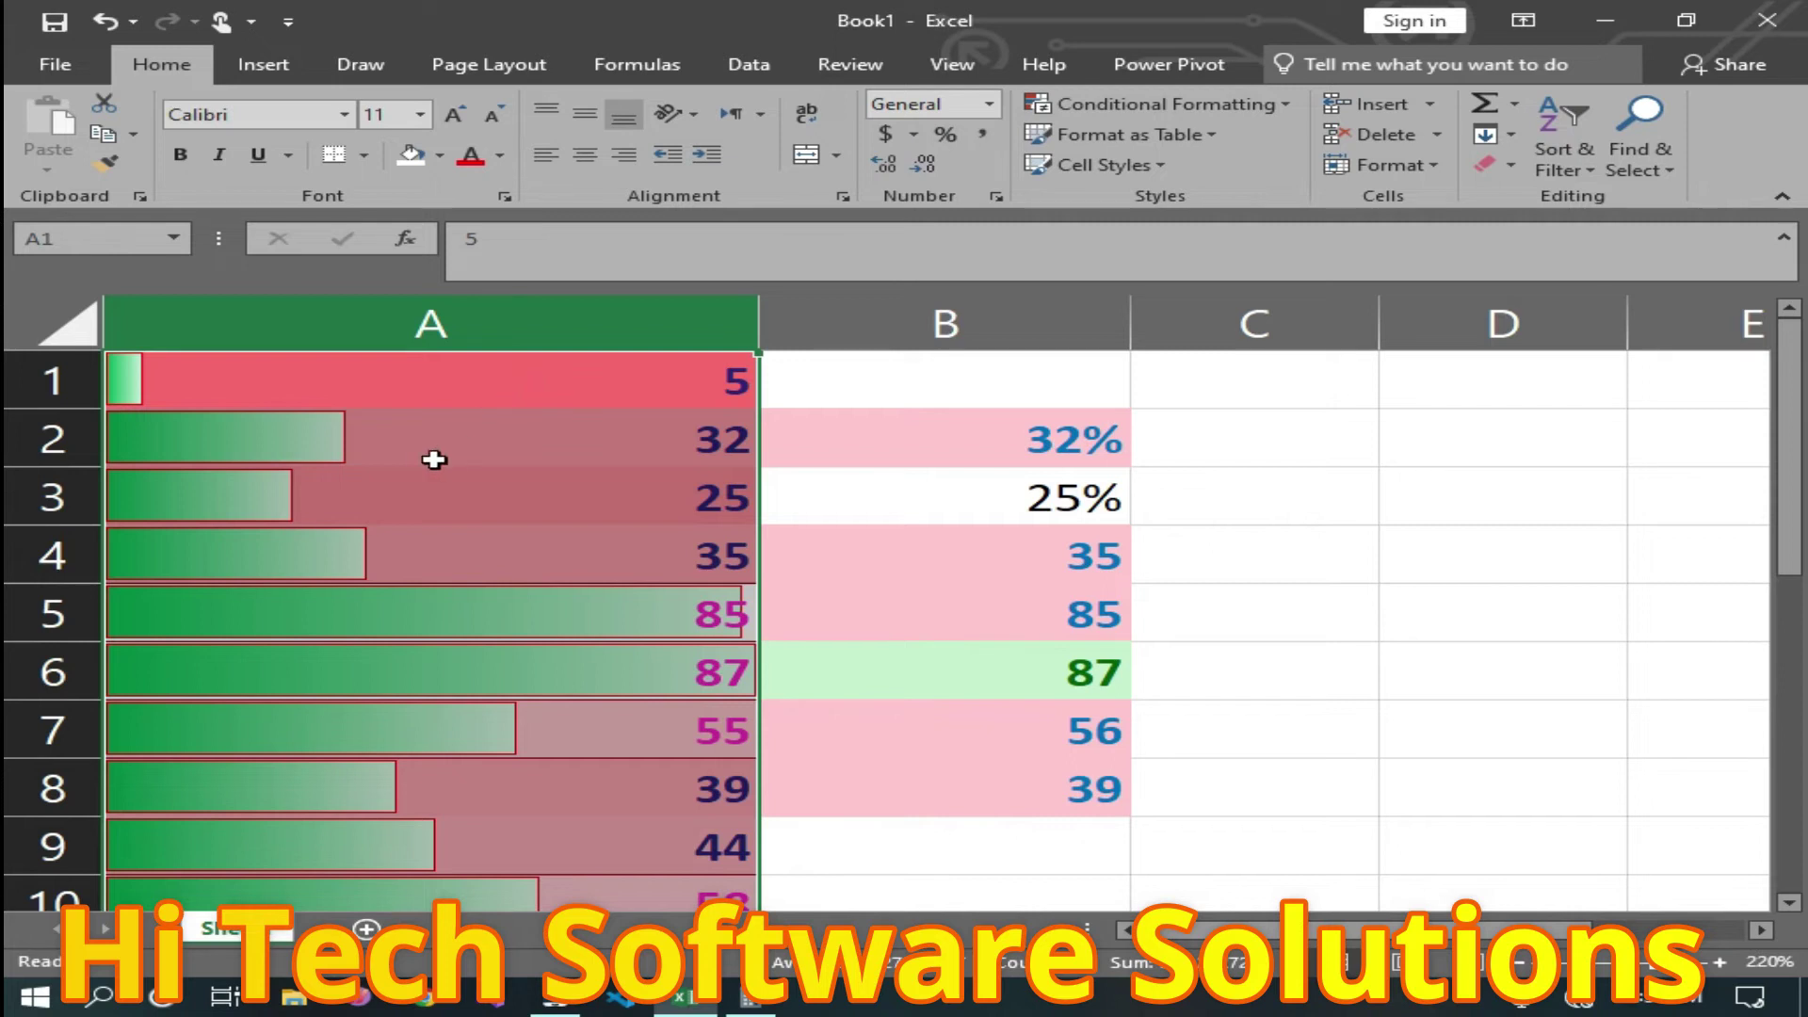
double_click(502, 444)
key("BackSpace")
key("BackSpace")
type("50")
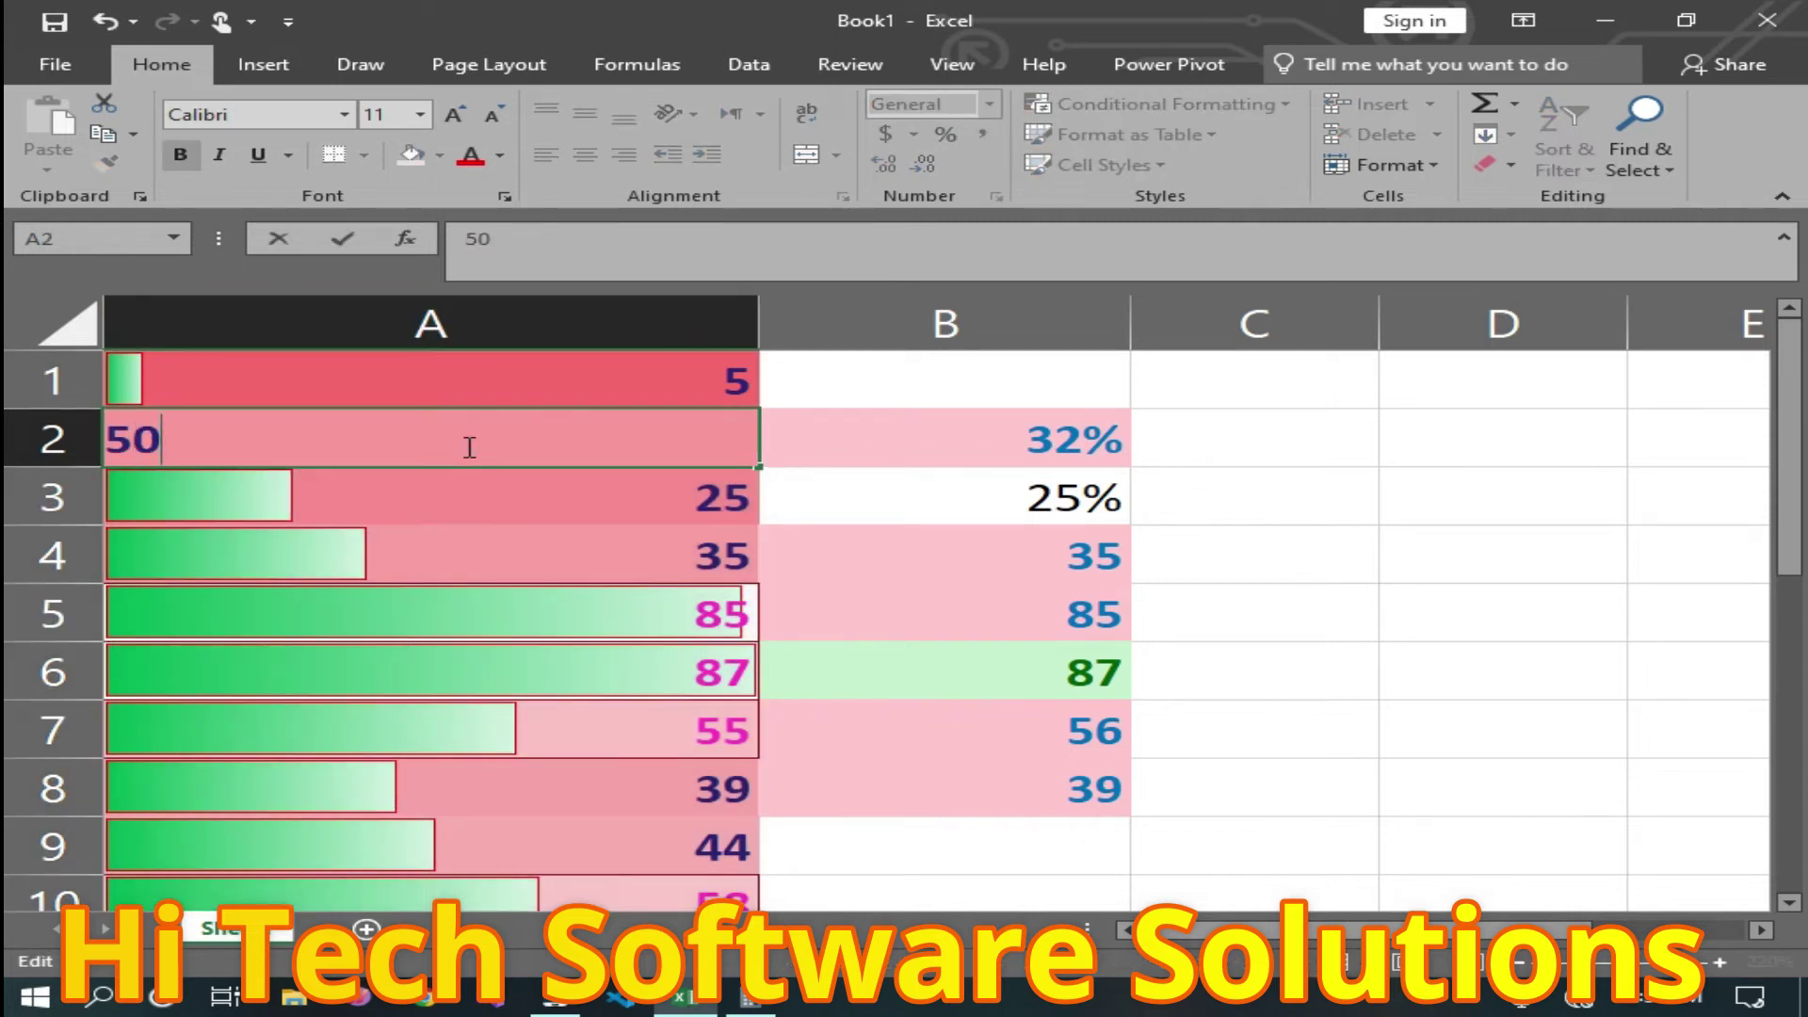
key("Return")
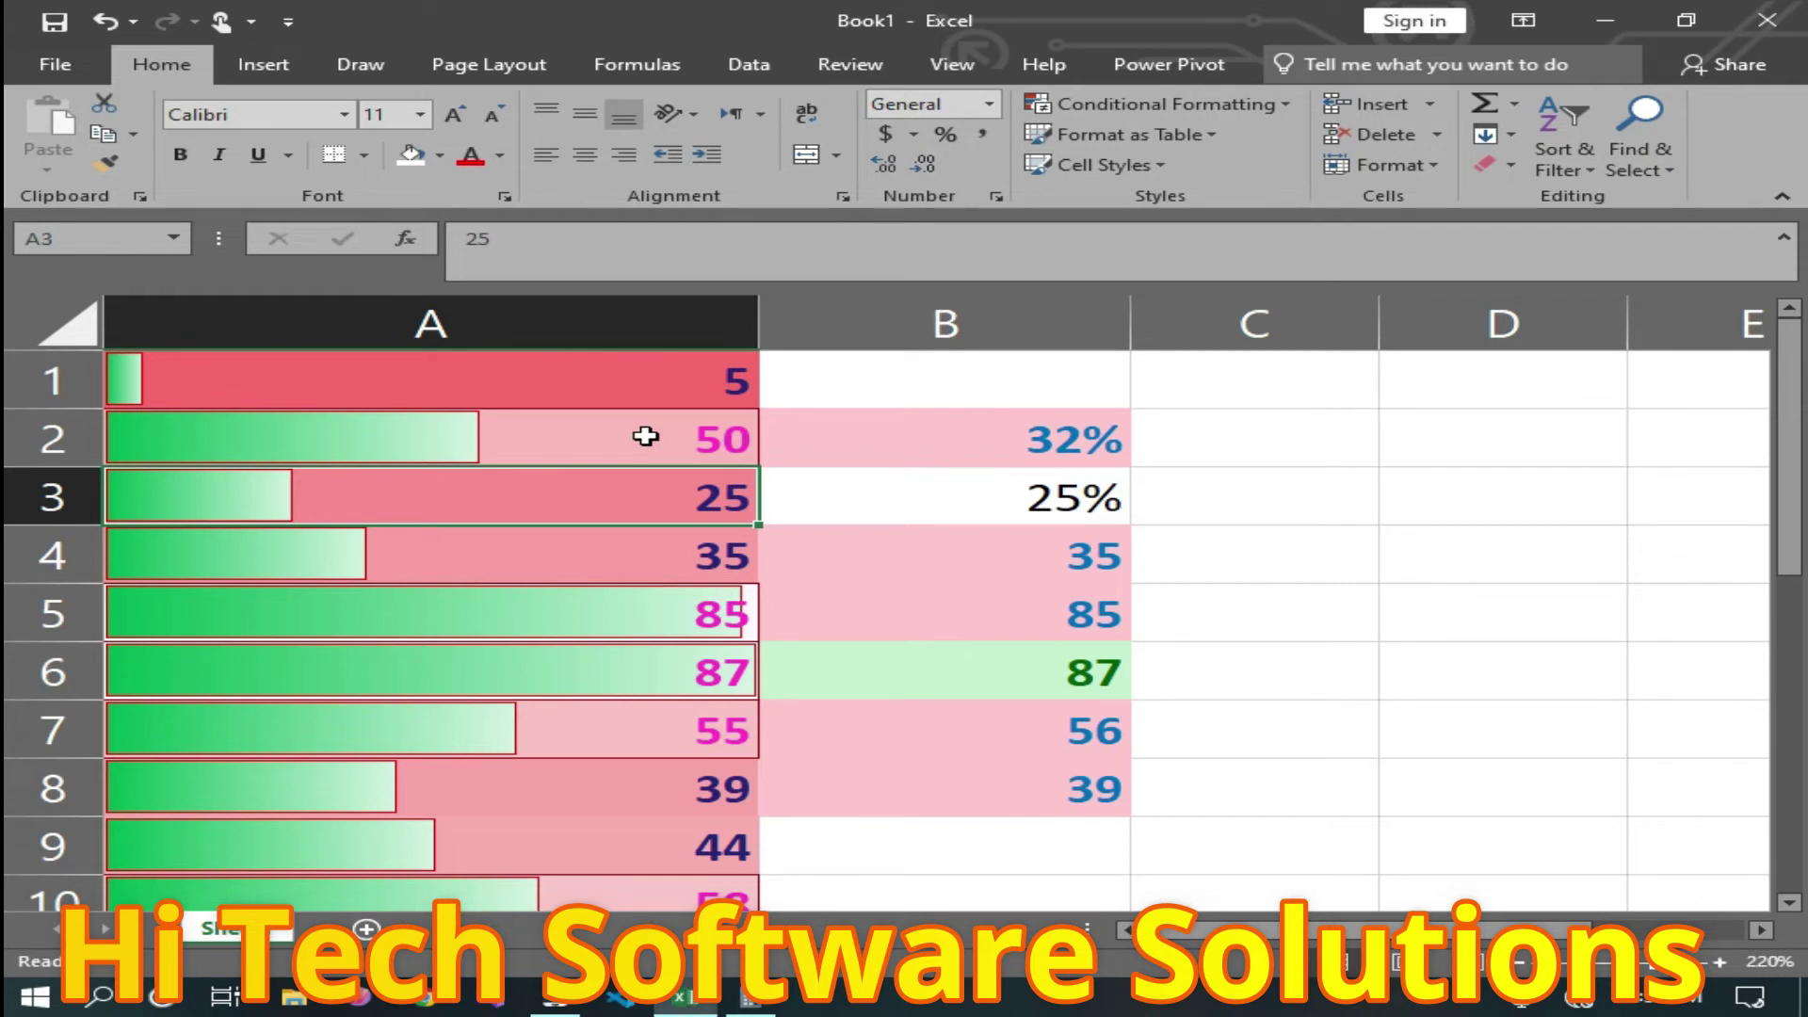
double_click(646, 436)
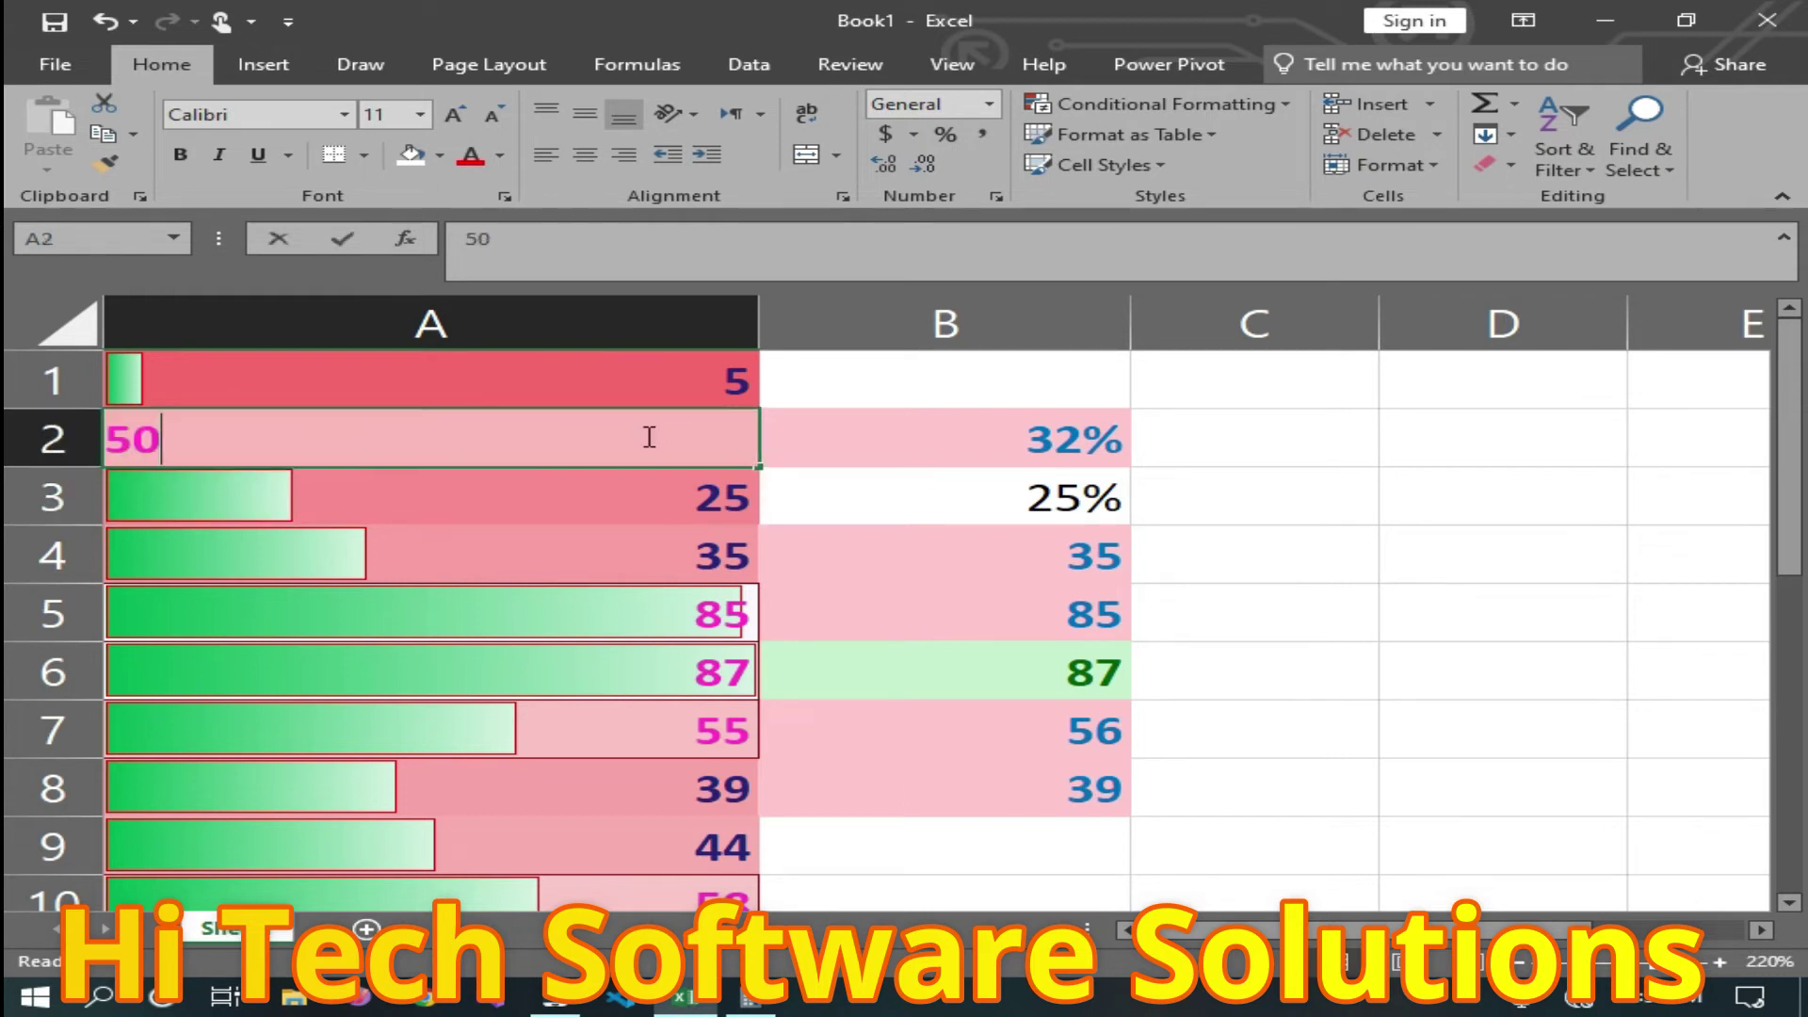
key("BackSpace")
key("BackSpace")
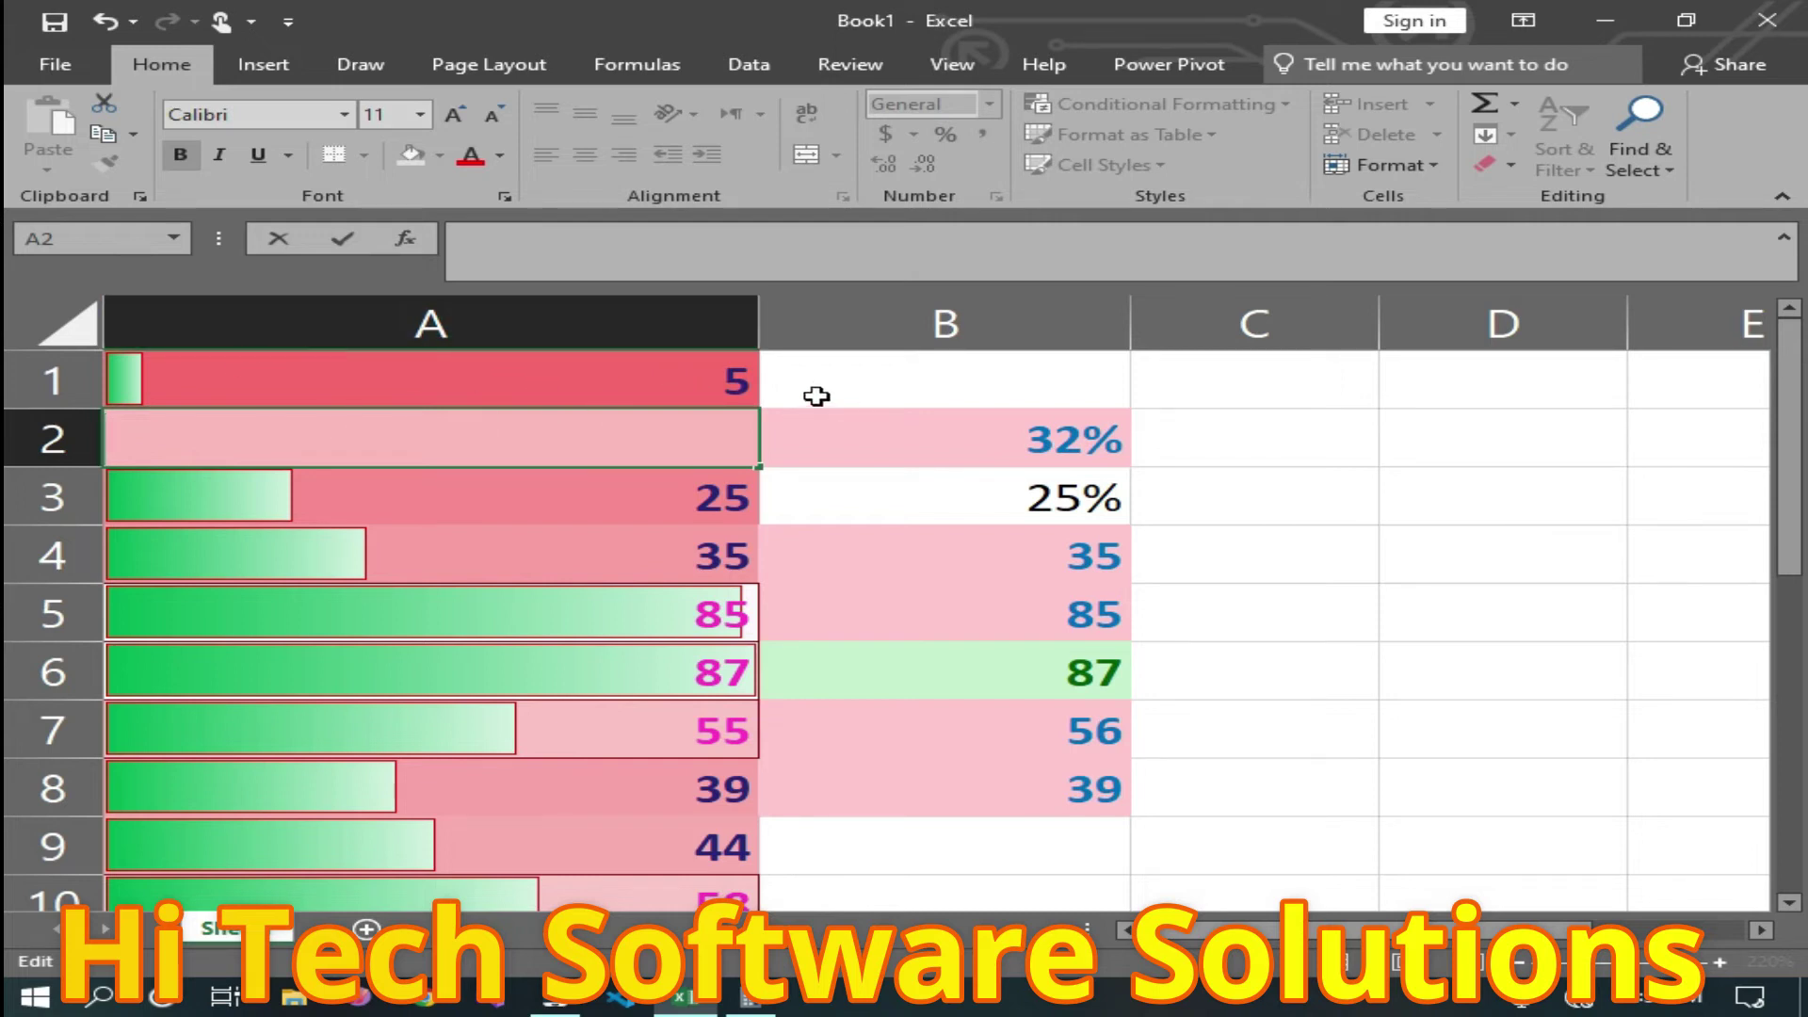
left_click(690, 424)
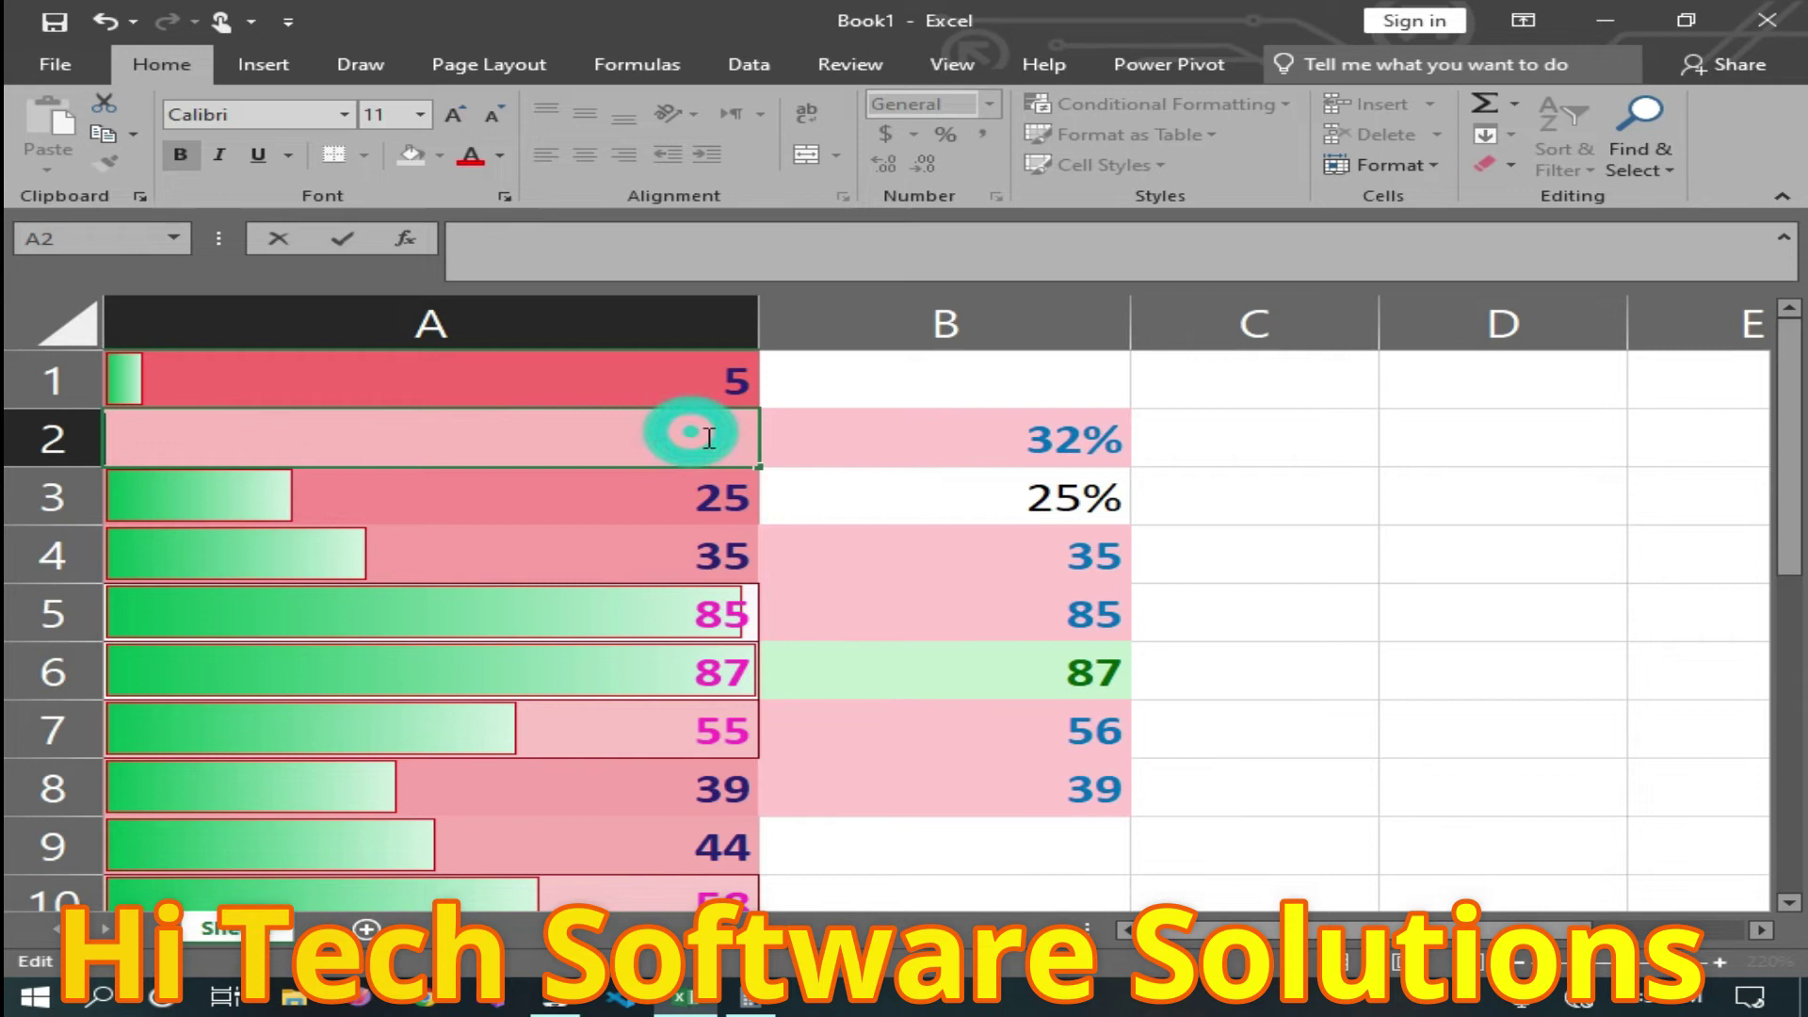
type("10")
Enter 20, 30, 40, 50, 60, 70, 80, 90 and 100 in cells A3 to A11.
double_click(718, 512)
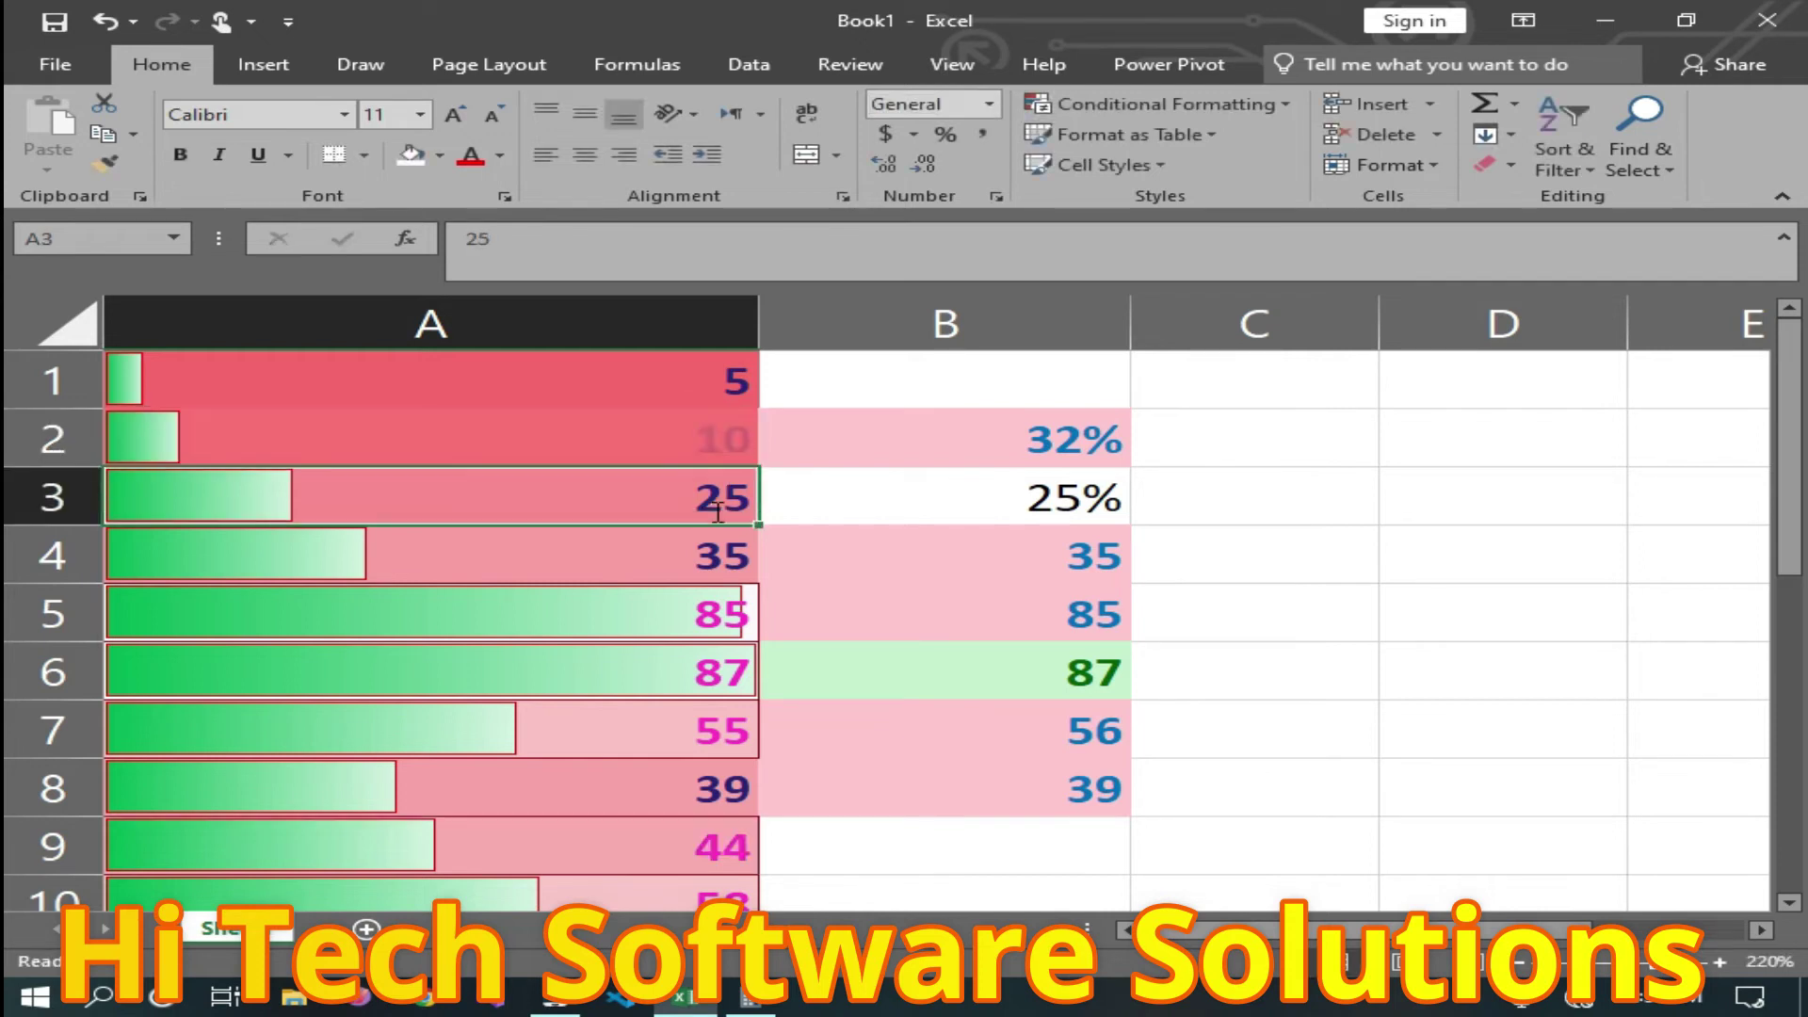
key("BackSpace")
key("BackSpace")
type("20")
key("Return")
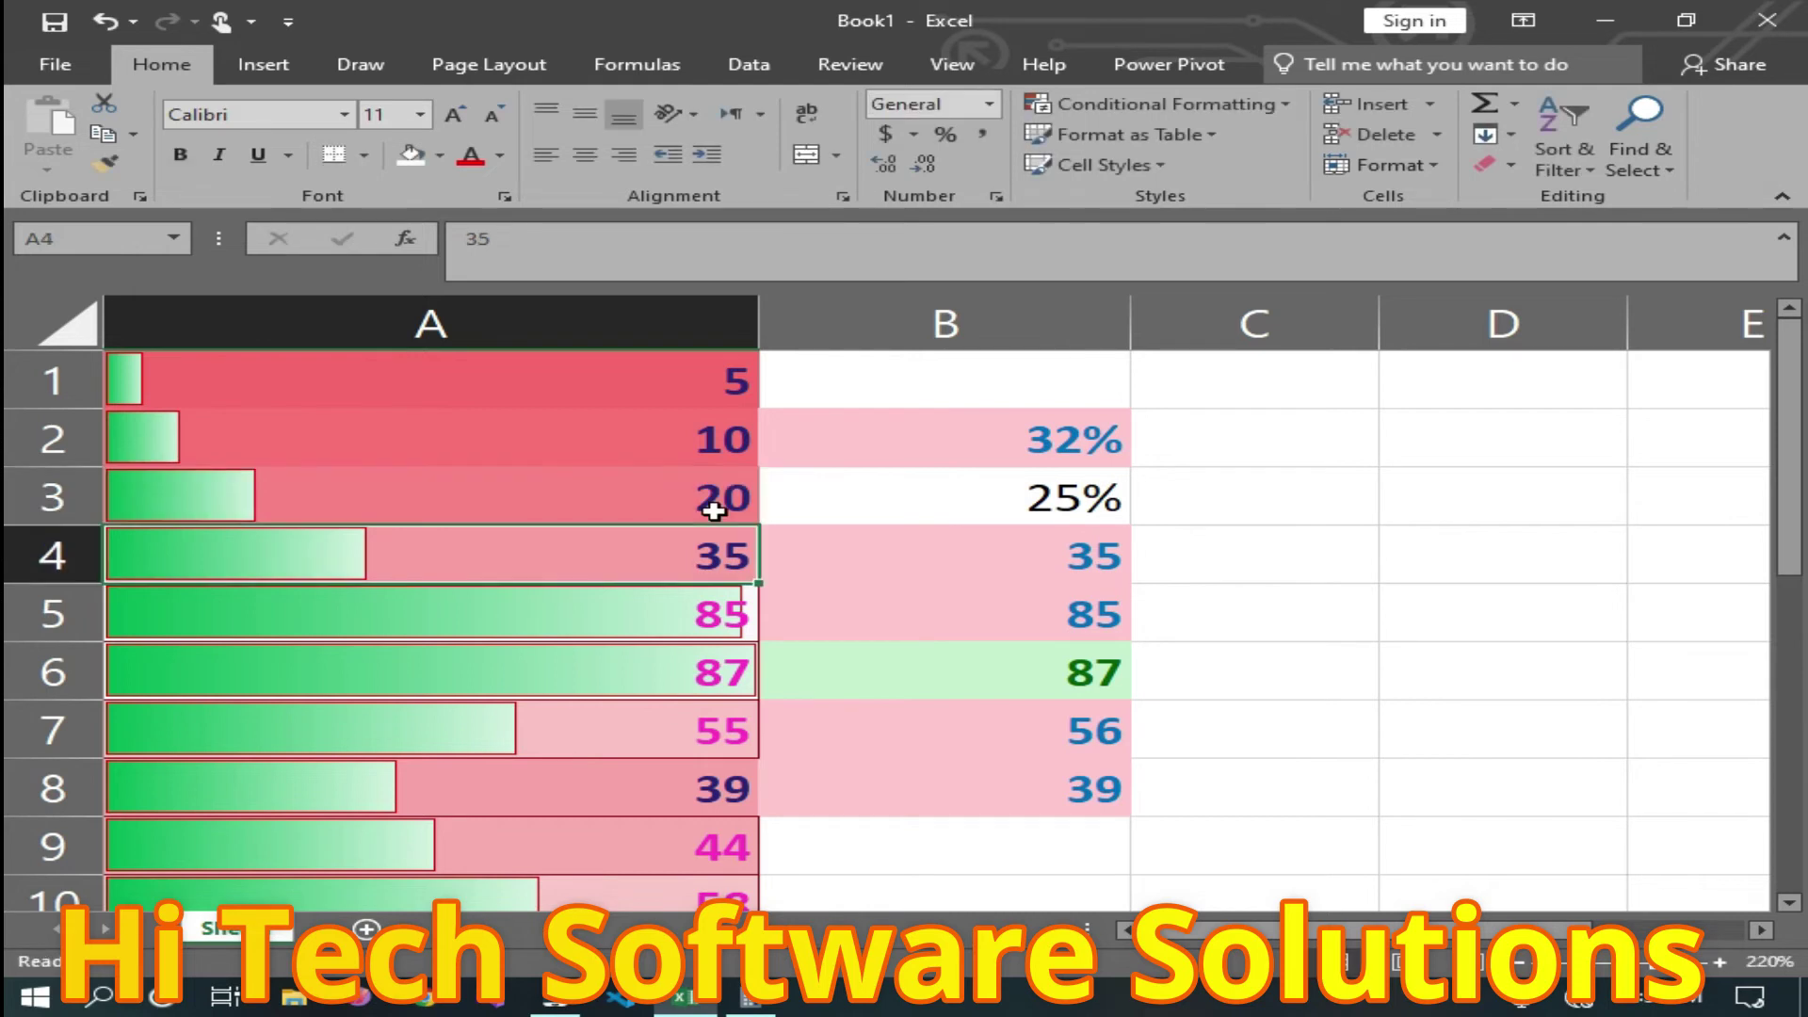
type("30")
key("Return")
type("40")
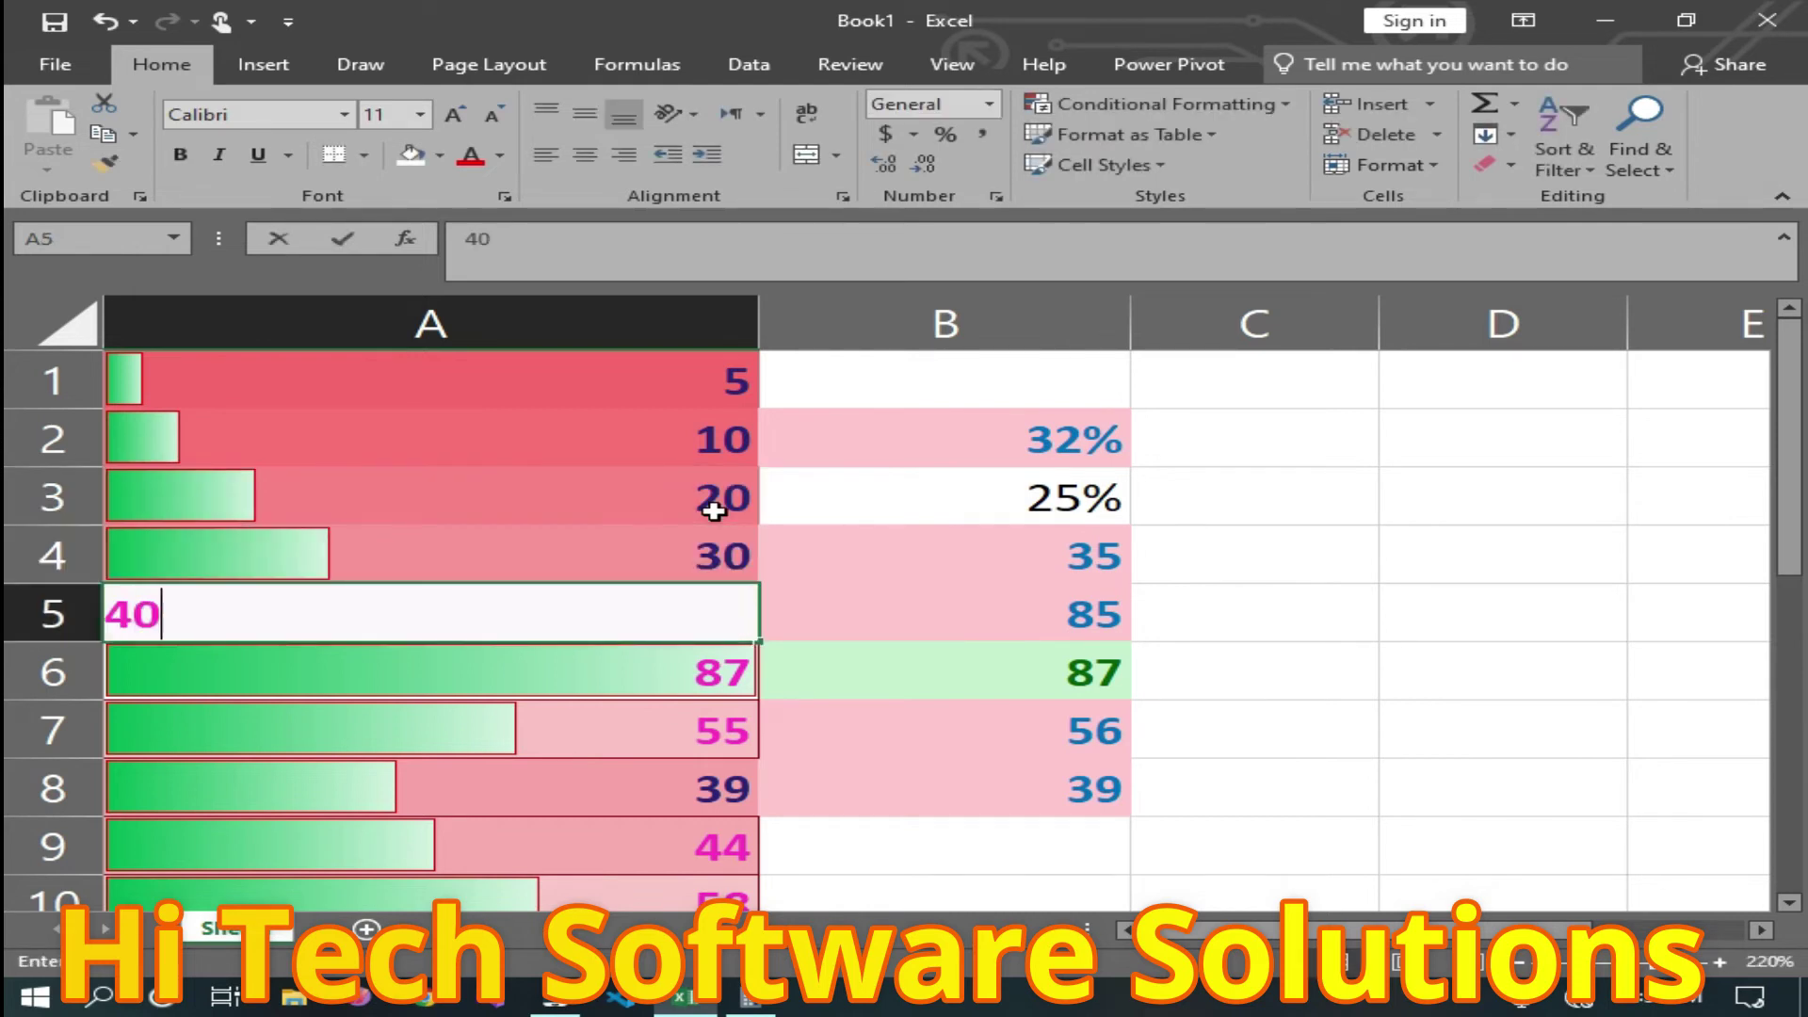
key("Return")
type("50")
key("Return")
type("6")
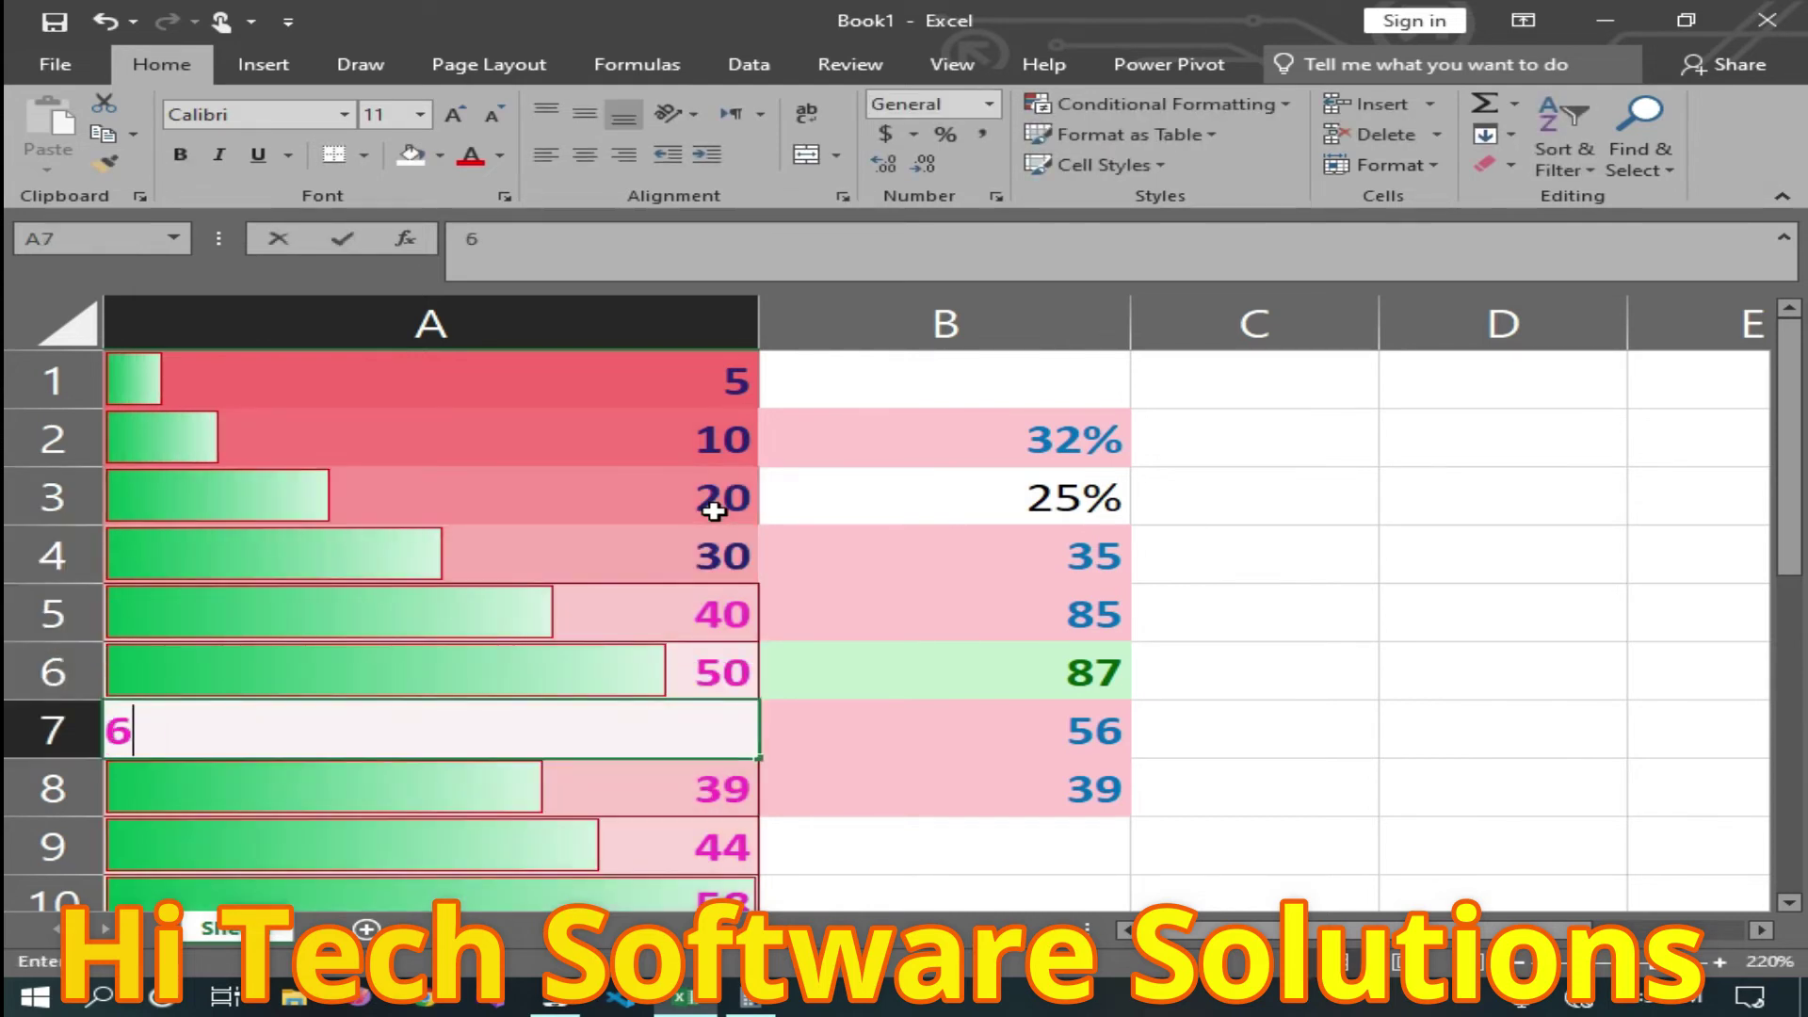
type("0")
key("Return")
type("70")
key("Return")
type("80")
key("Return")
type("90")
key("Return")
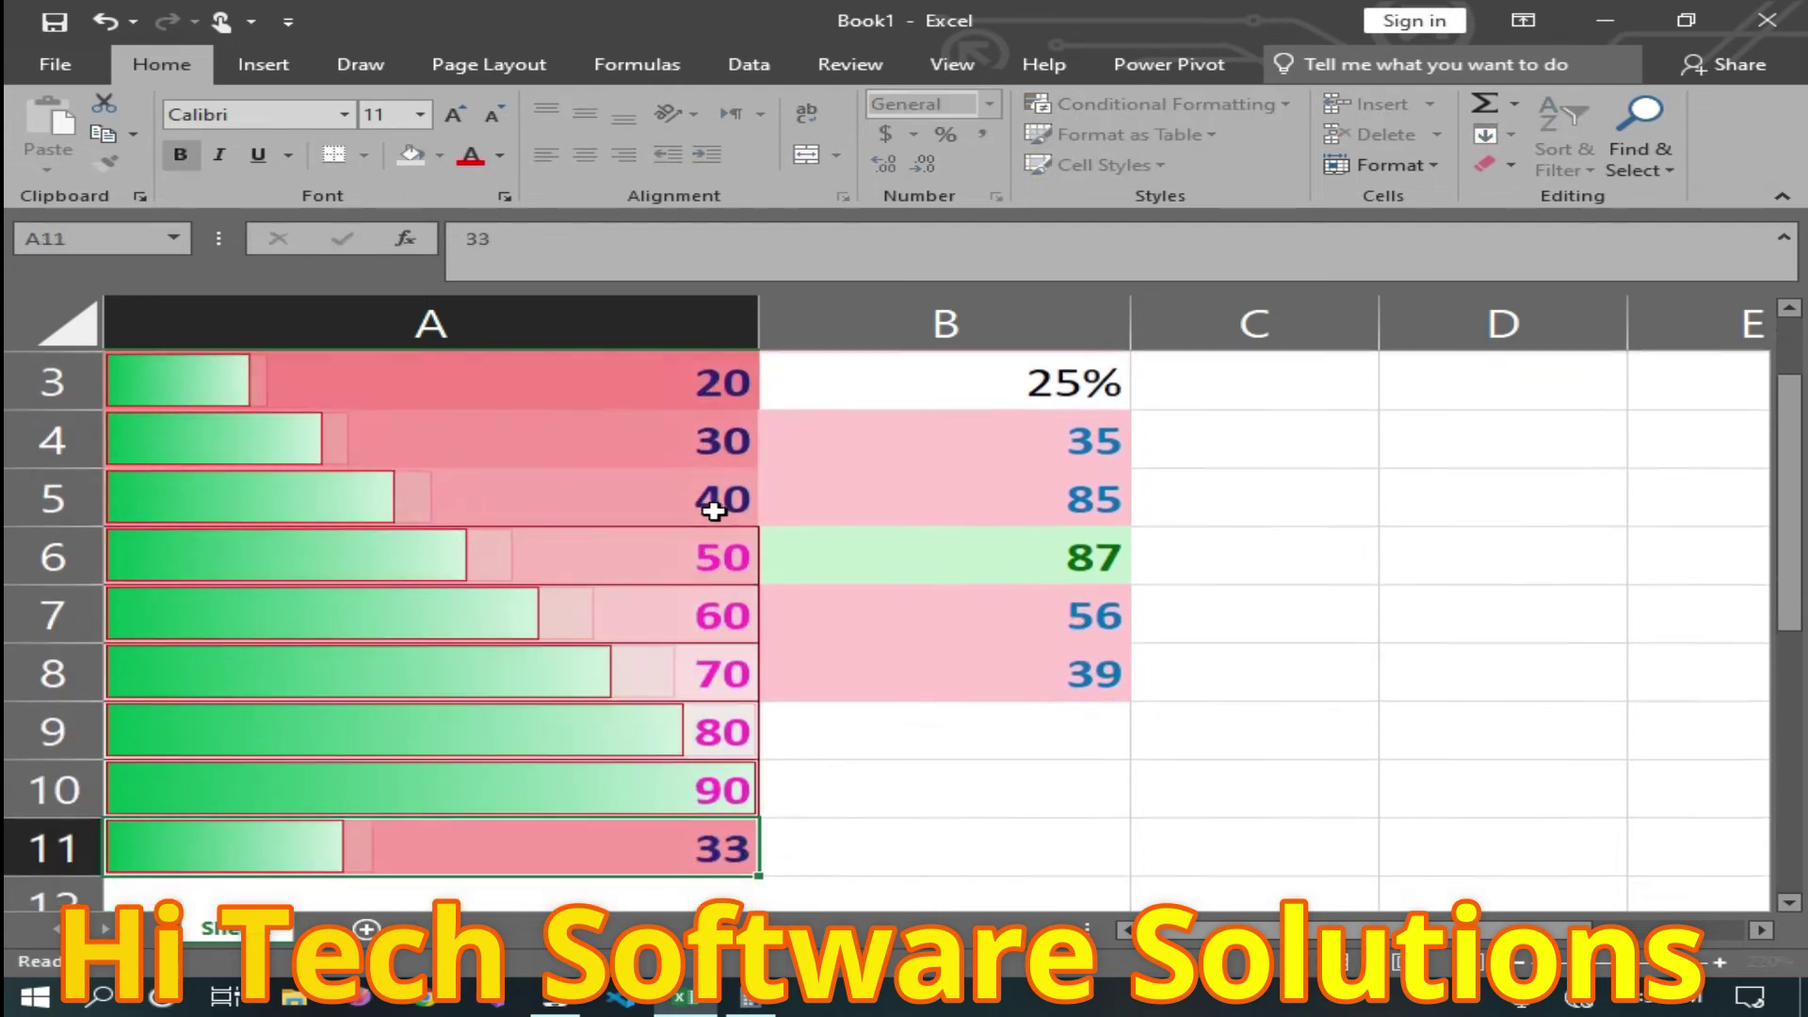
type("100")
key("Return")
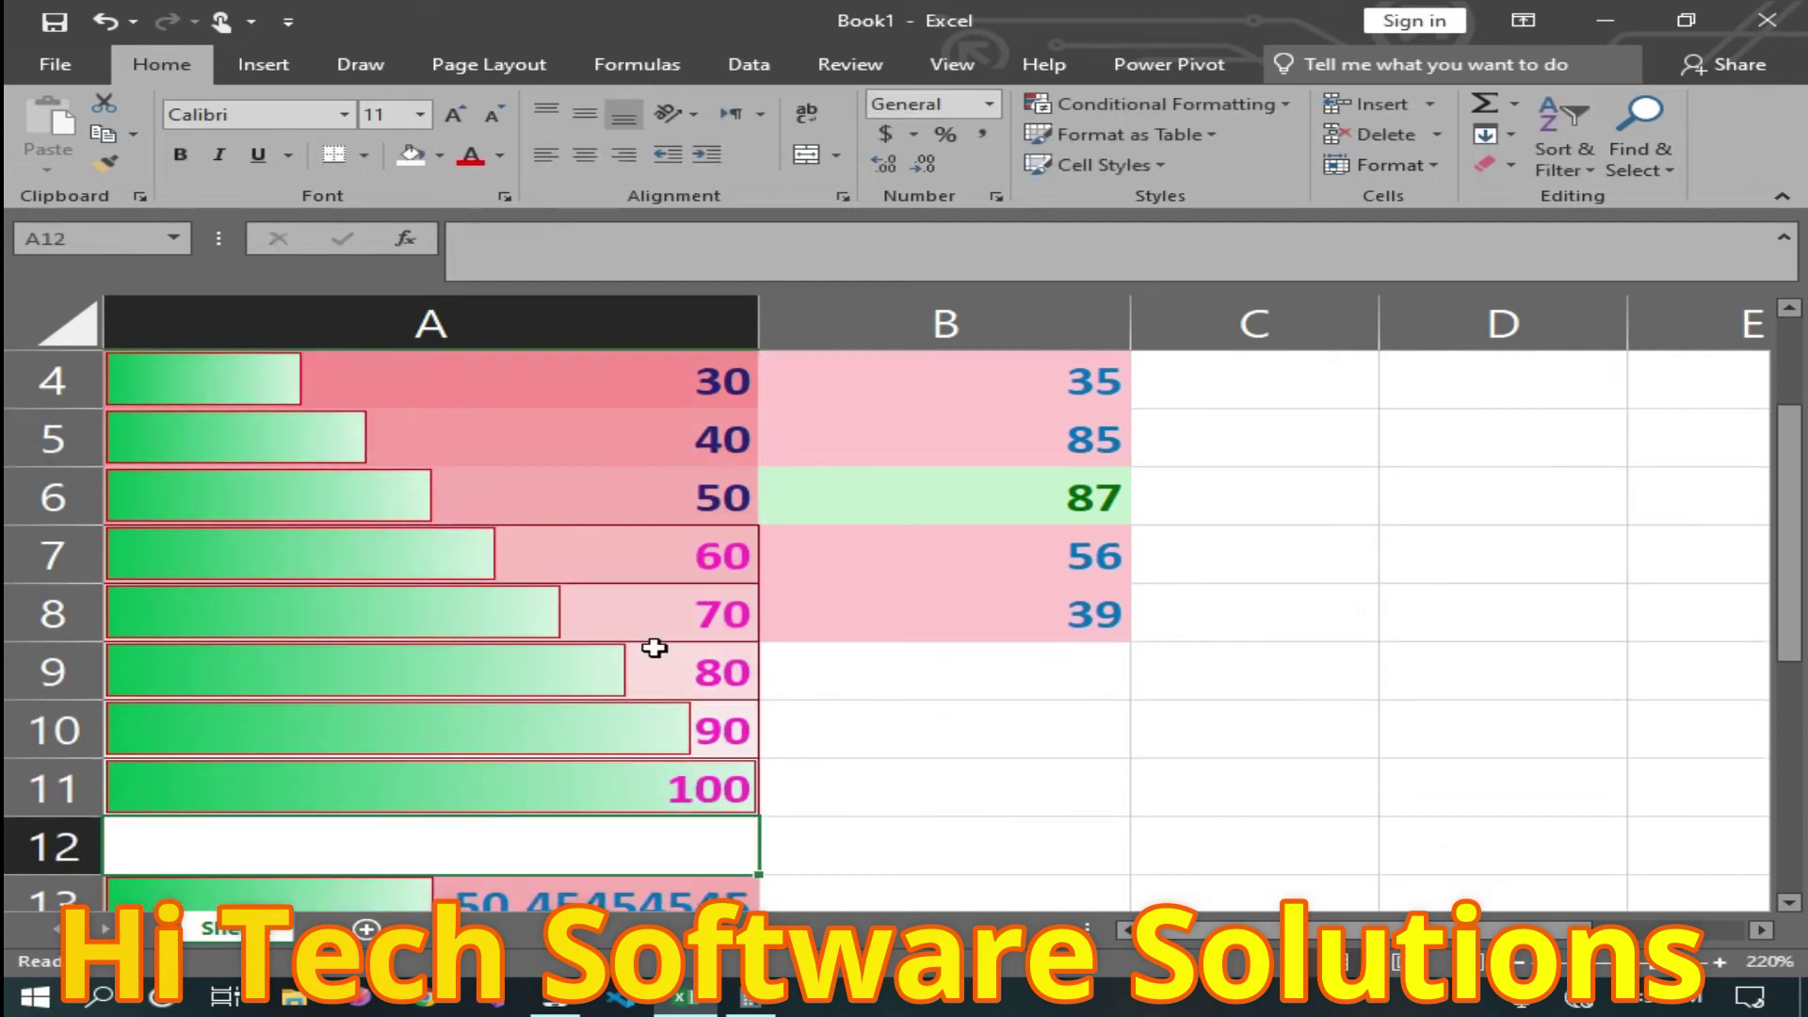
scroll(565, 551, "up", 1)
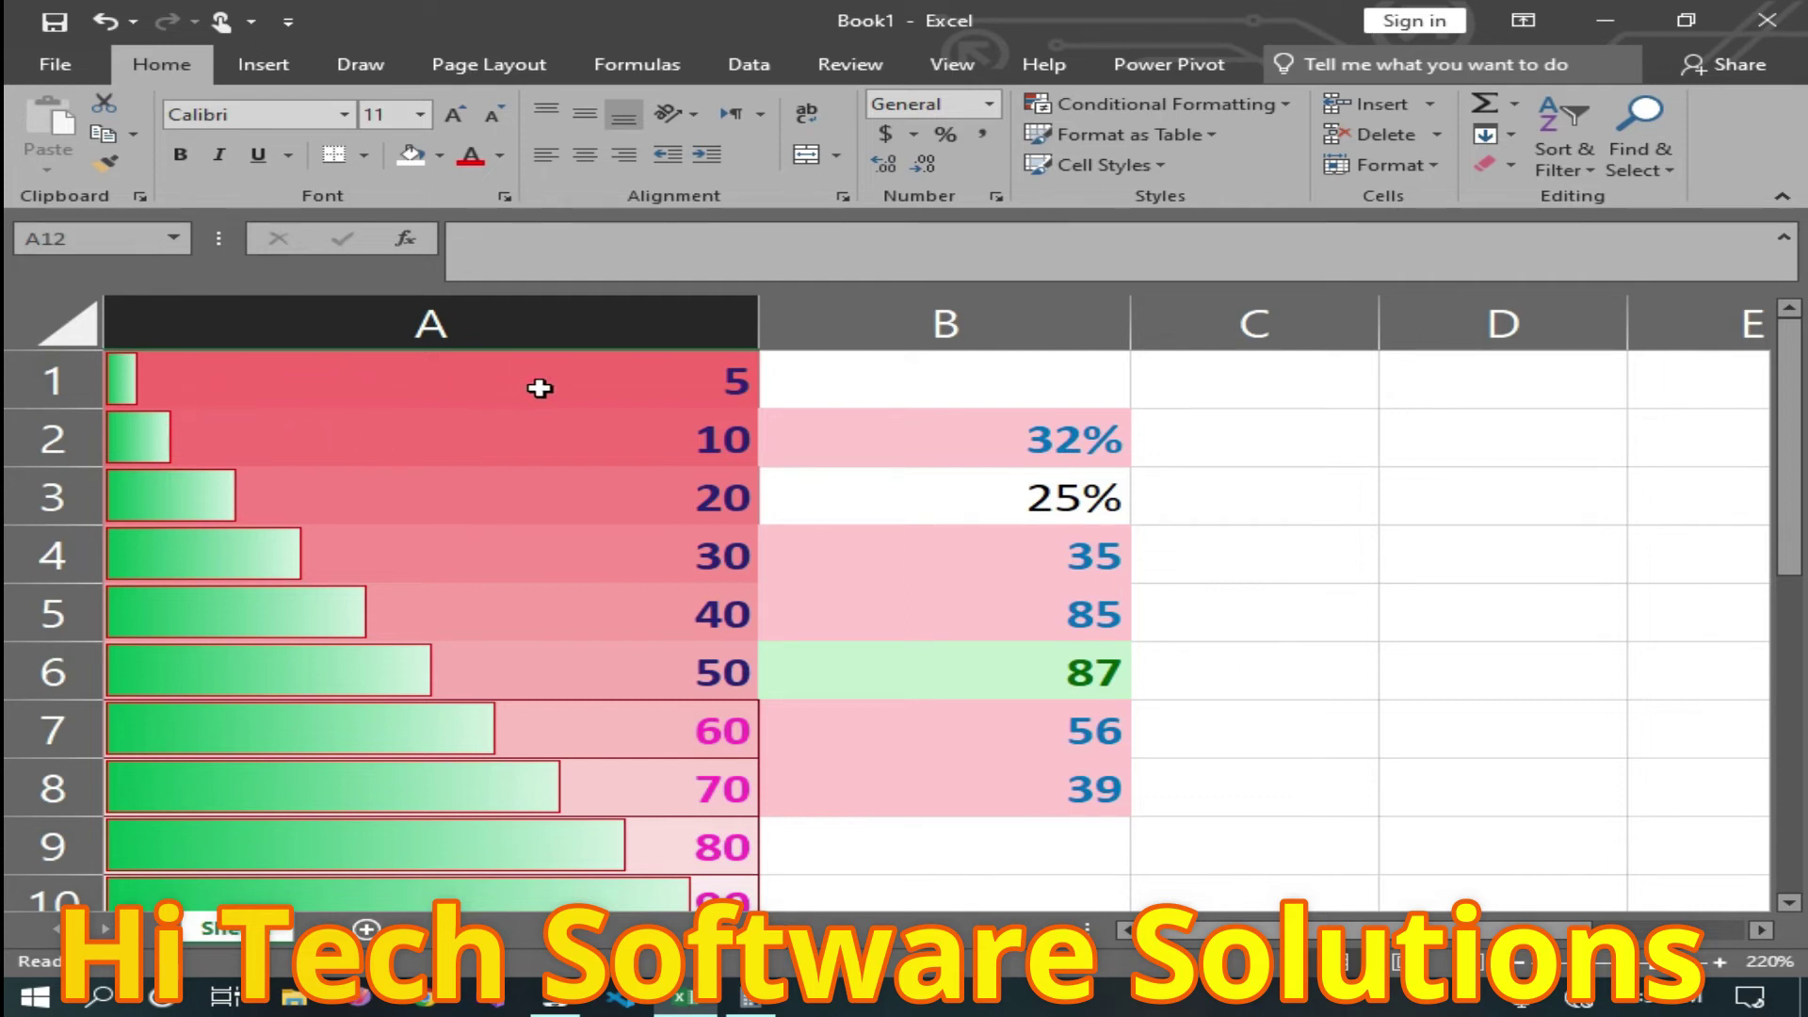
scroll(541, 396, "down", 2)
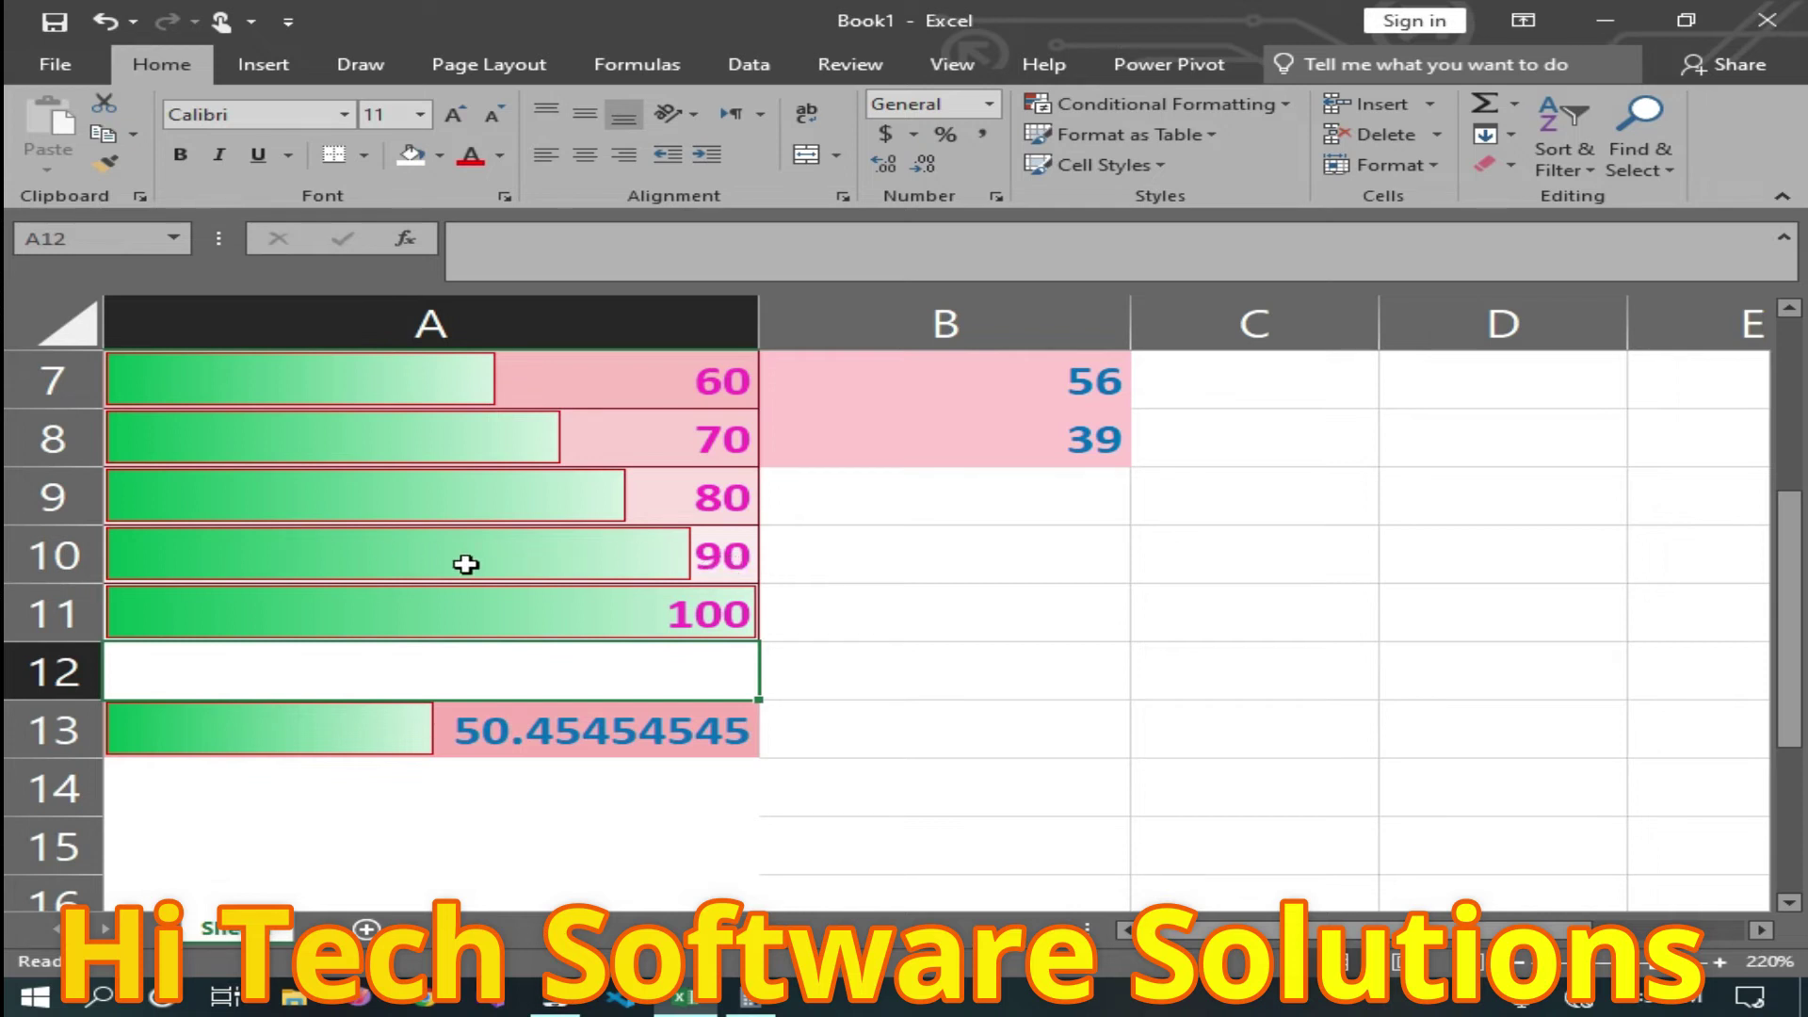
scroll(646, 524, "up", 1)
scroll(646, 525, "up", 1)
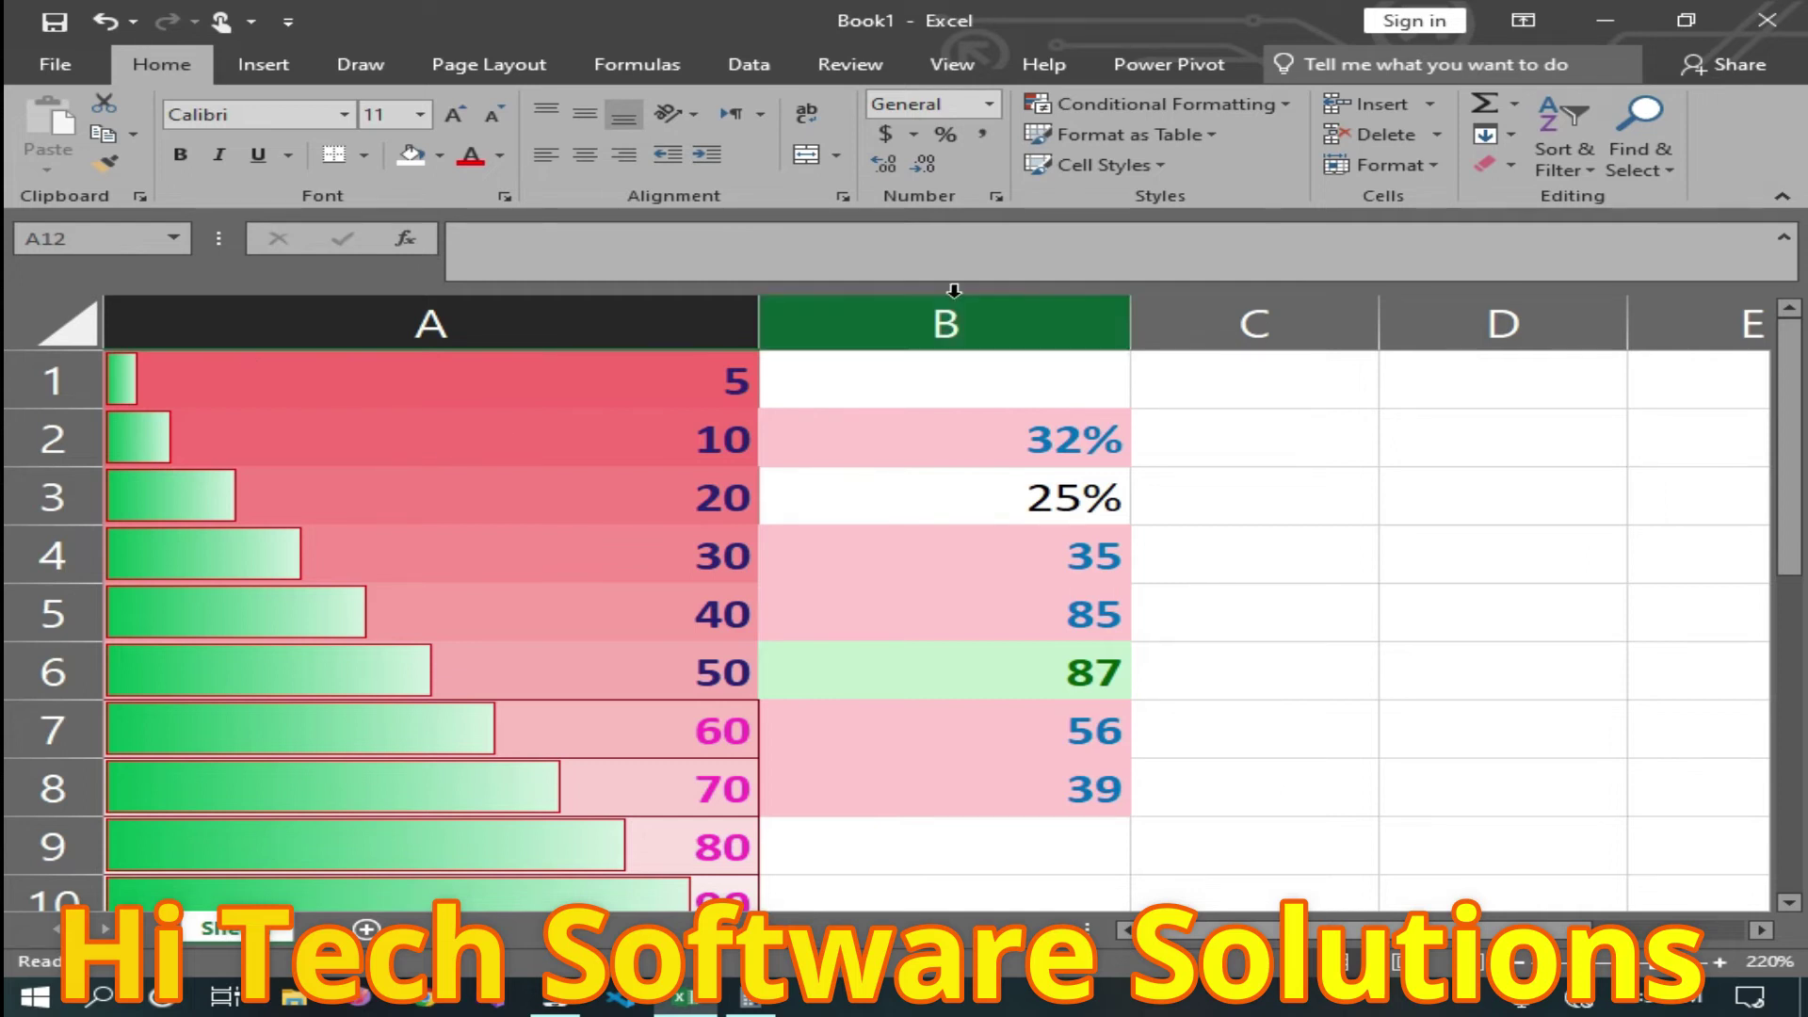
Create a 2-Color Scale rule from blue at the lowest to yellow at the highest value.
left_click(1289, 102)
mouse_move(1159, 331)
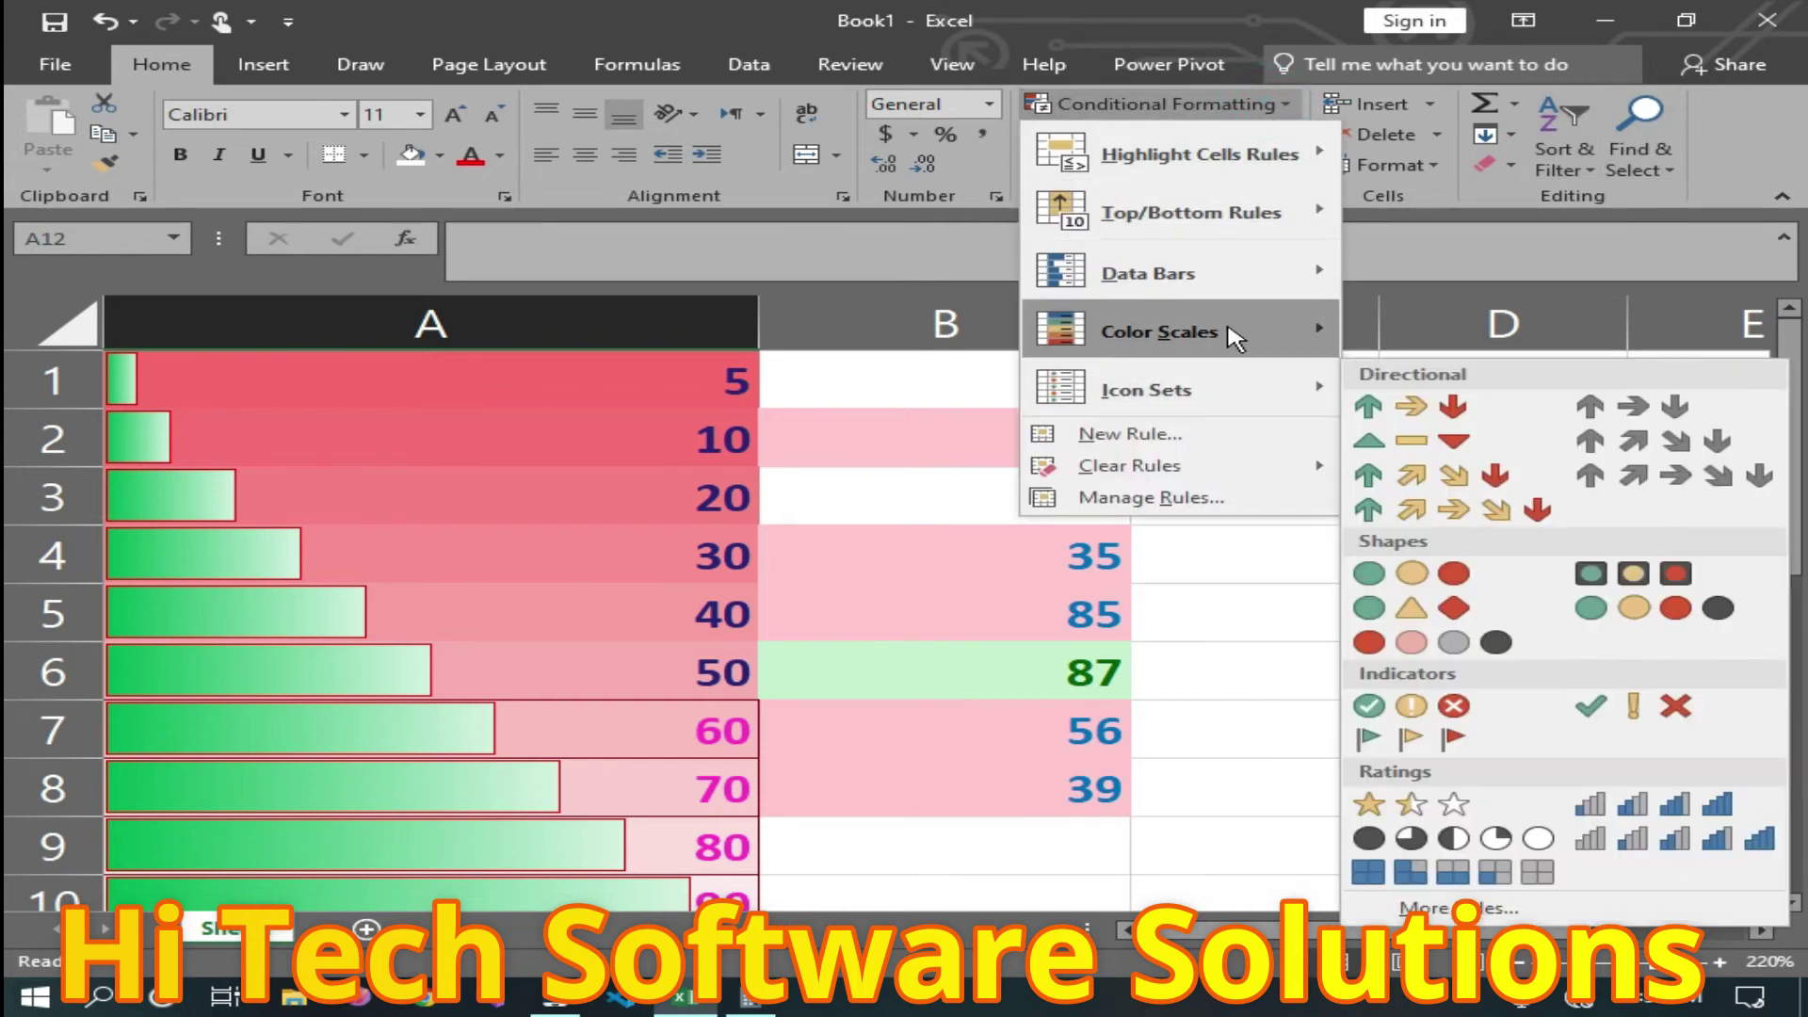
left_click(1448, 481)
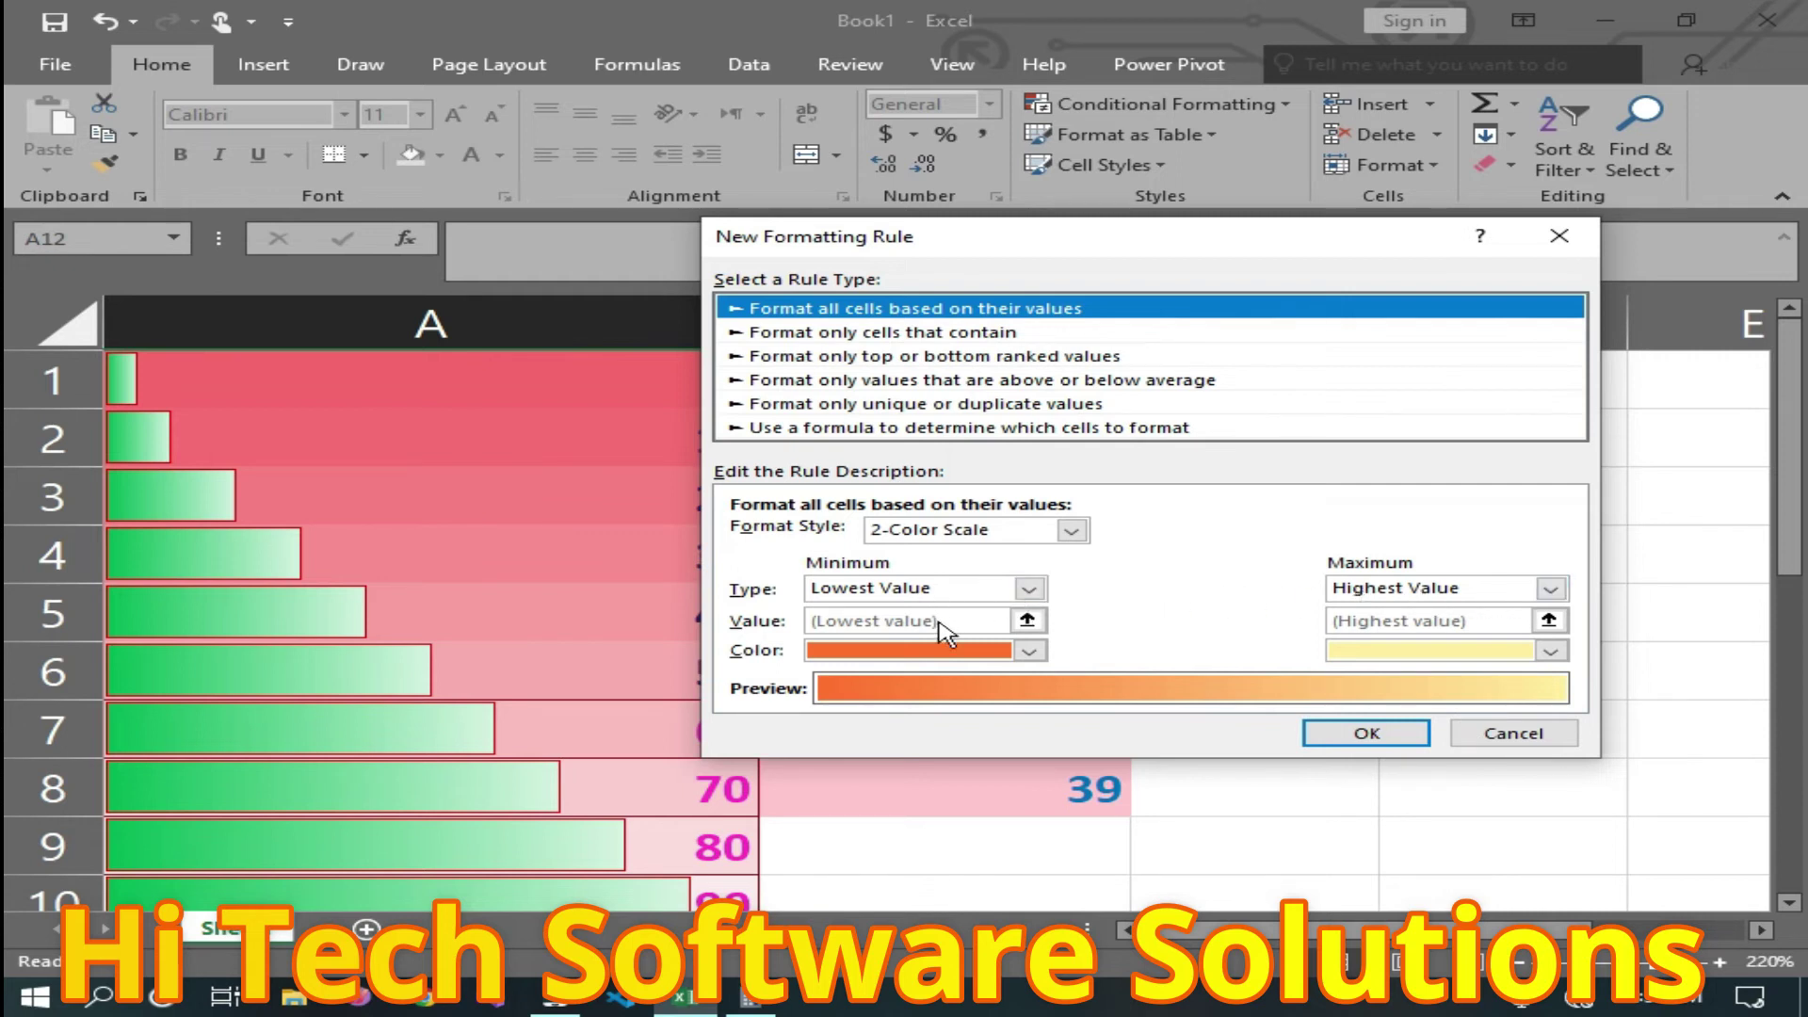
left_click(1031, 652)
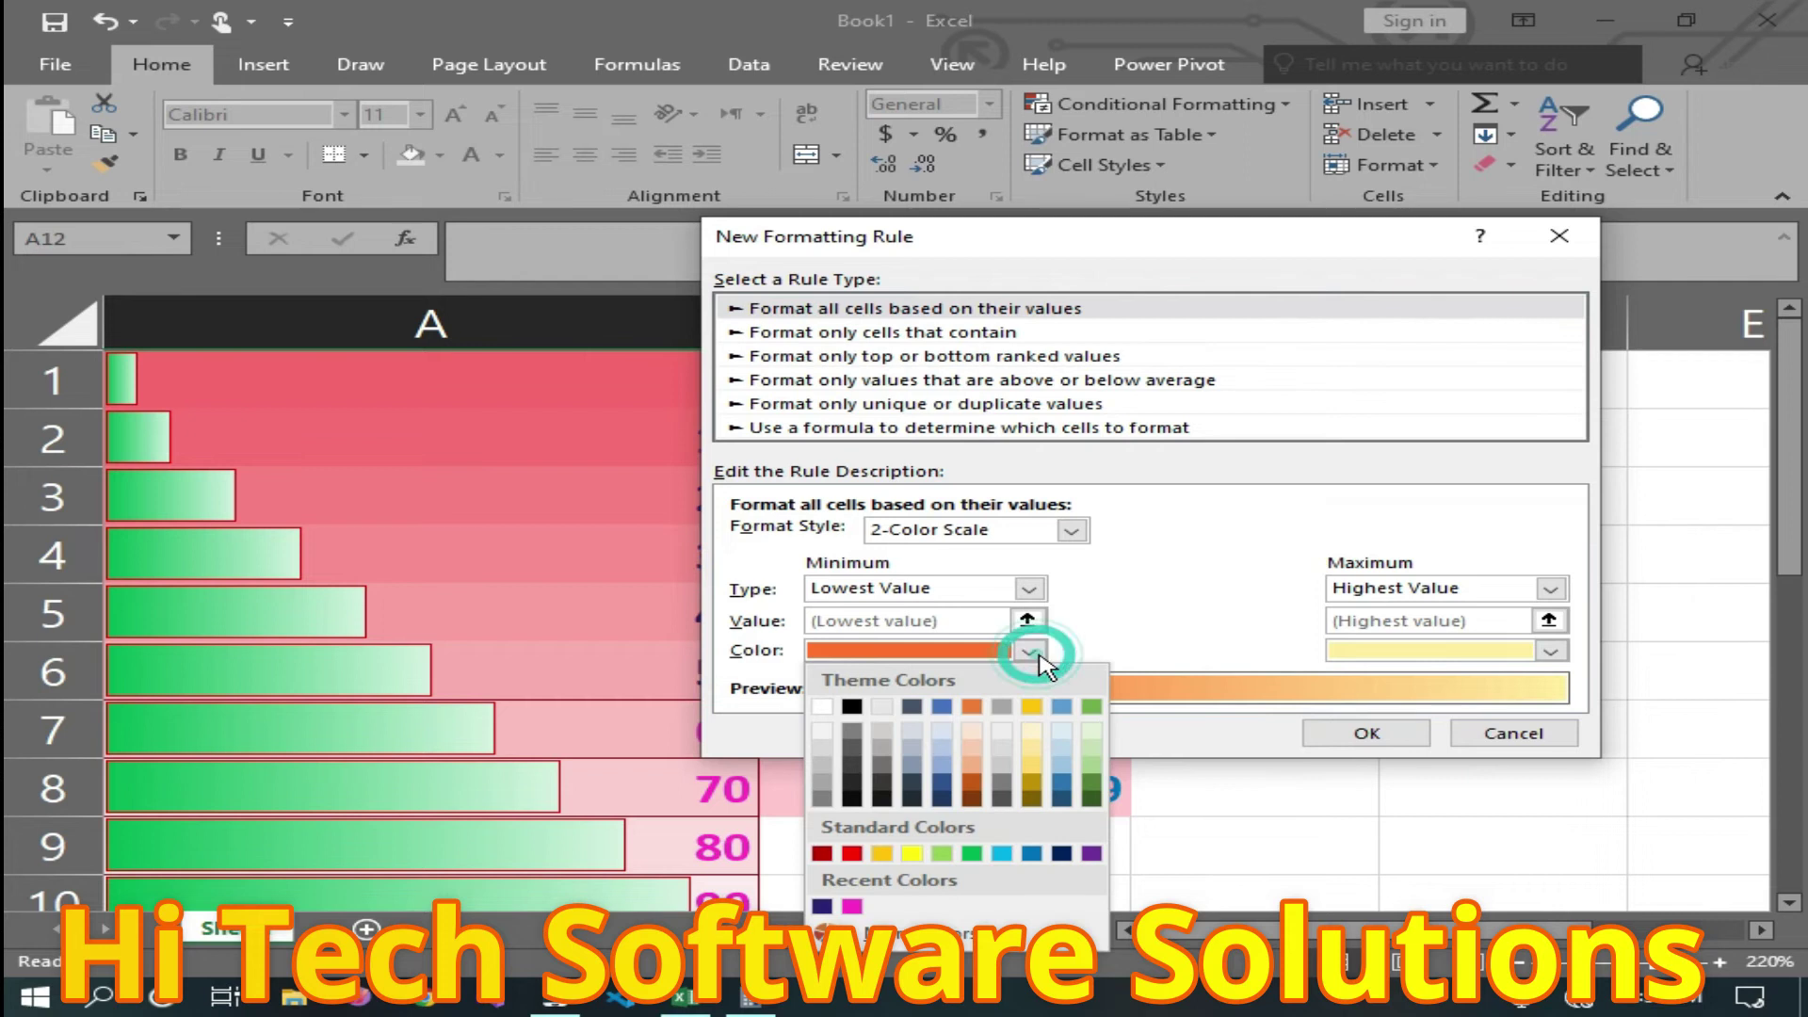
left_click(945, 709)
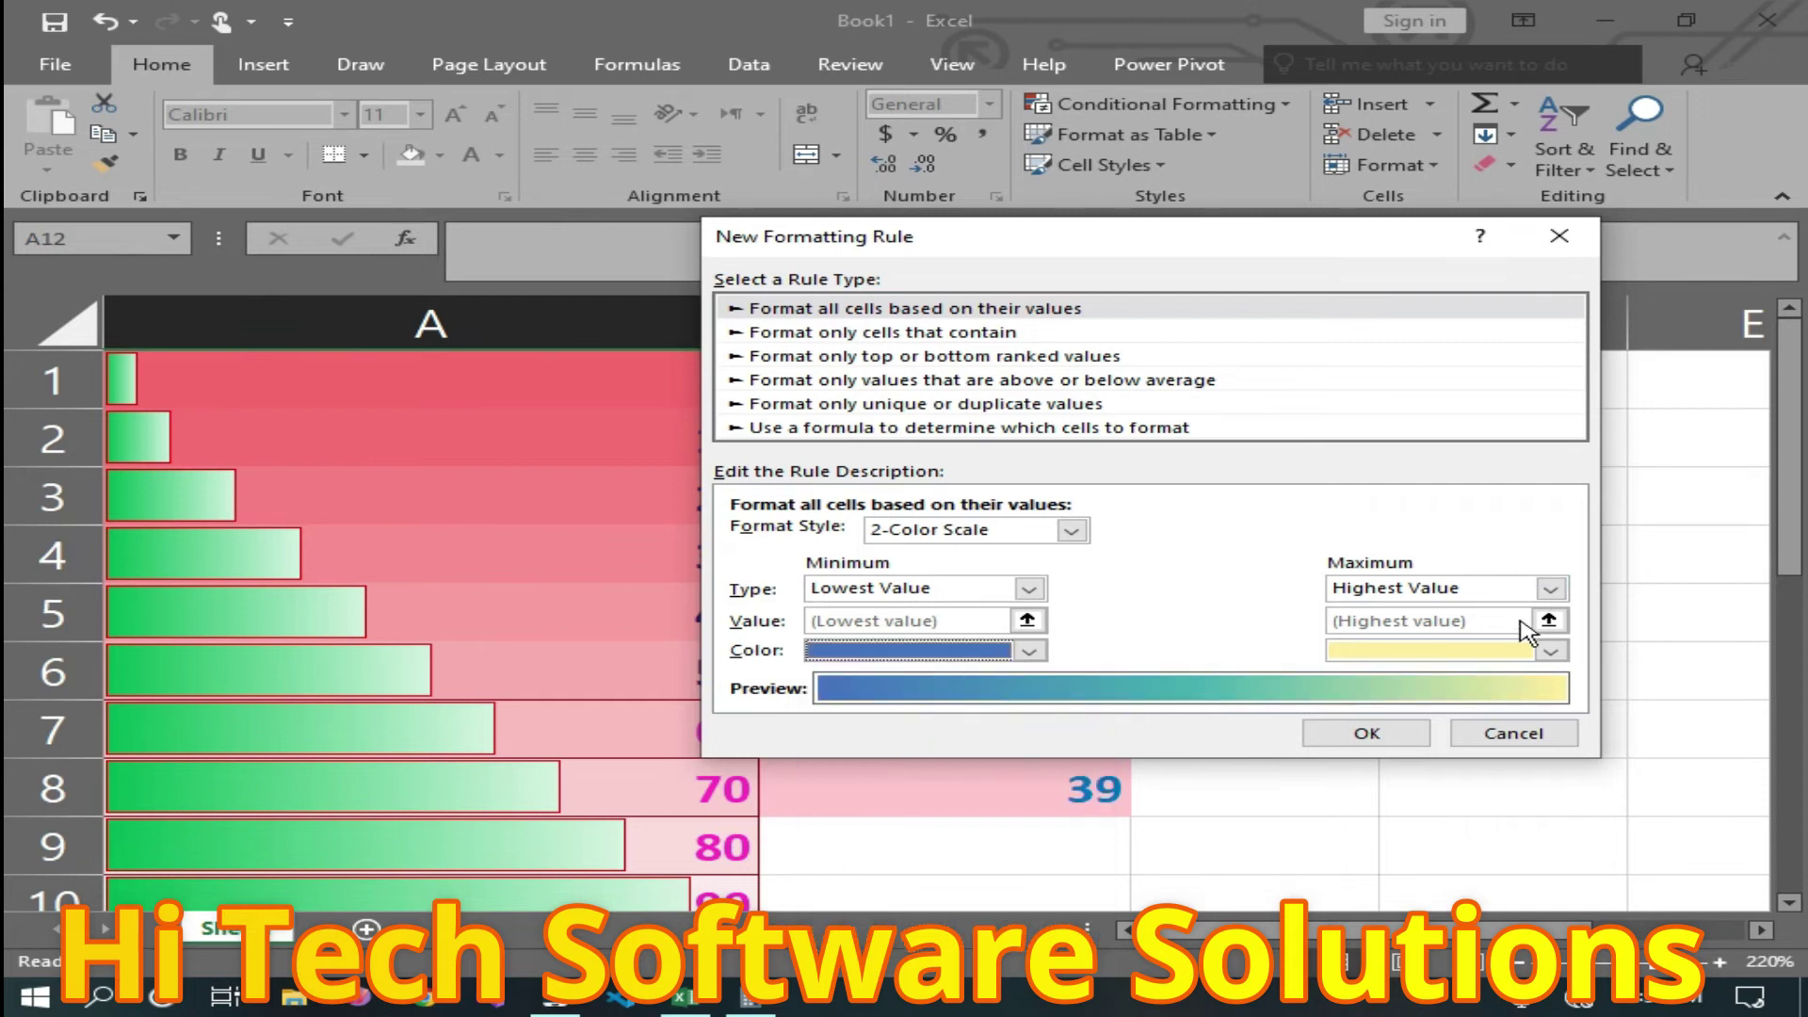
left_click(1550, 589)
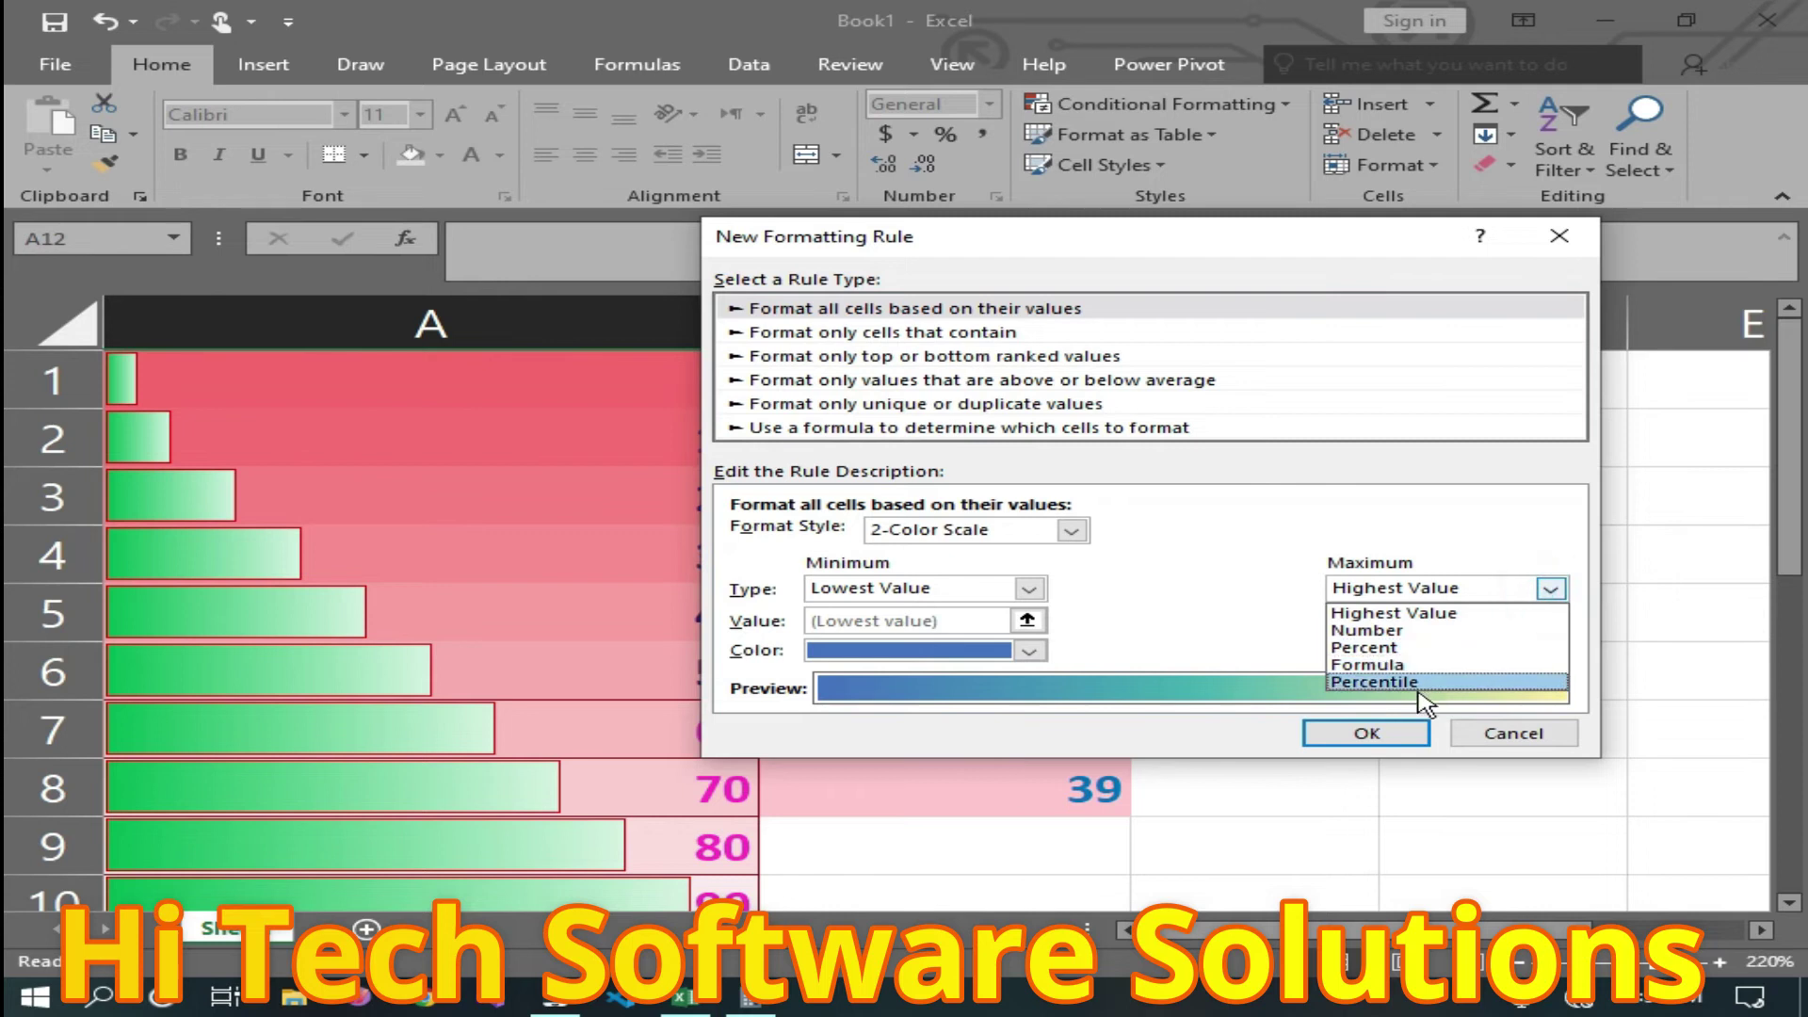
left_click(1234, 819)
left_click(1551, 651)
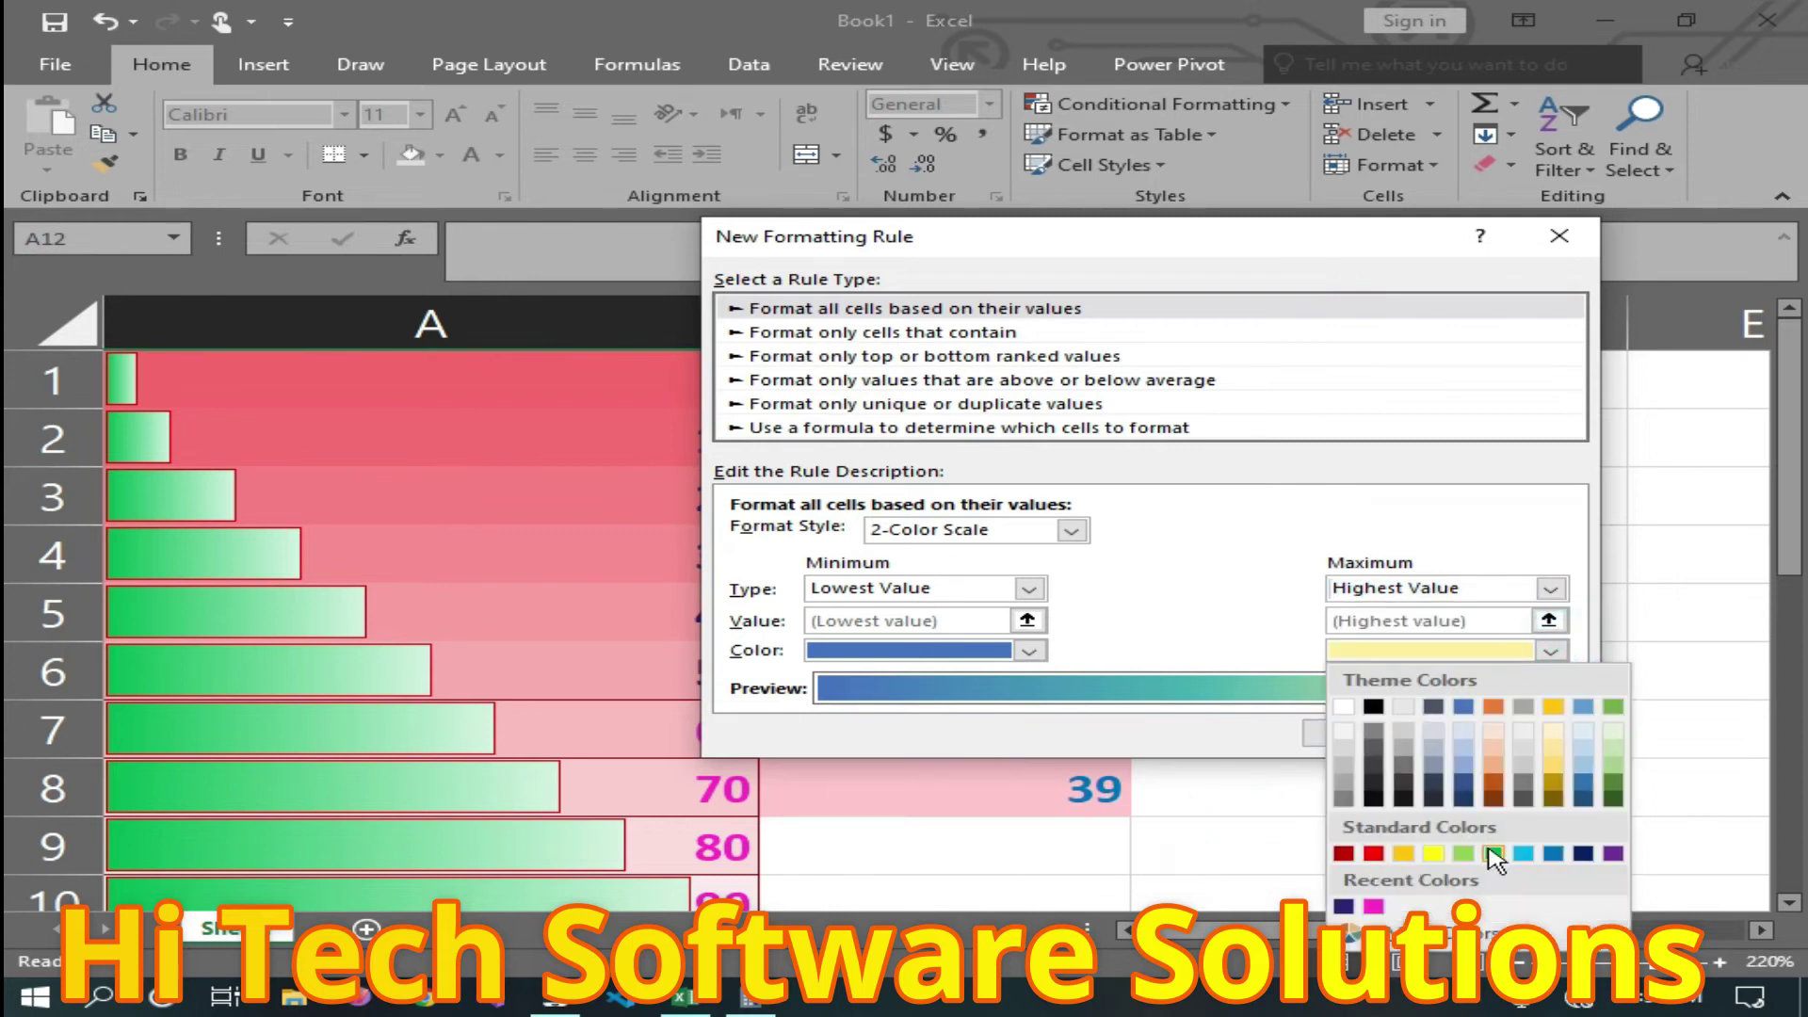
left_click(1435, 855)
left_click(1375, 730)
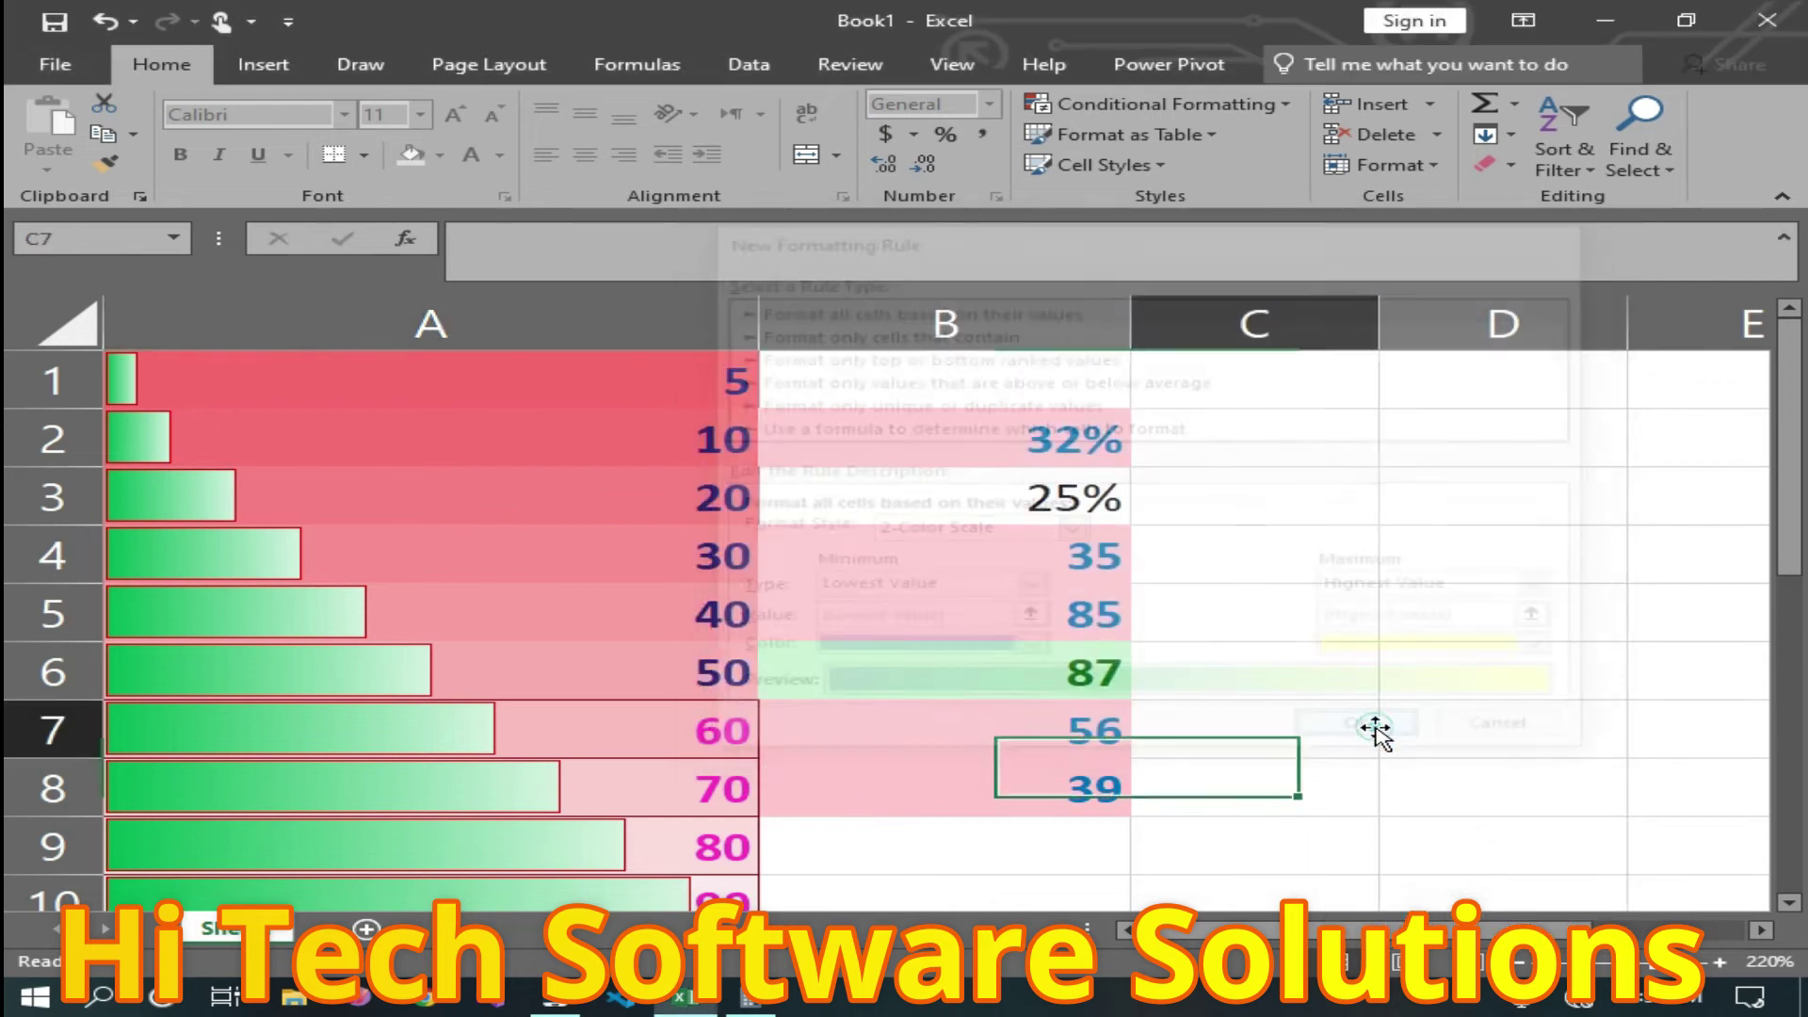
left_click(377, 327)
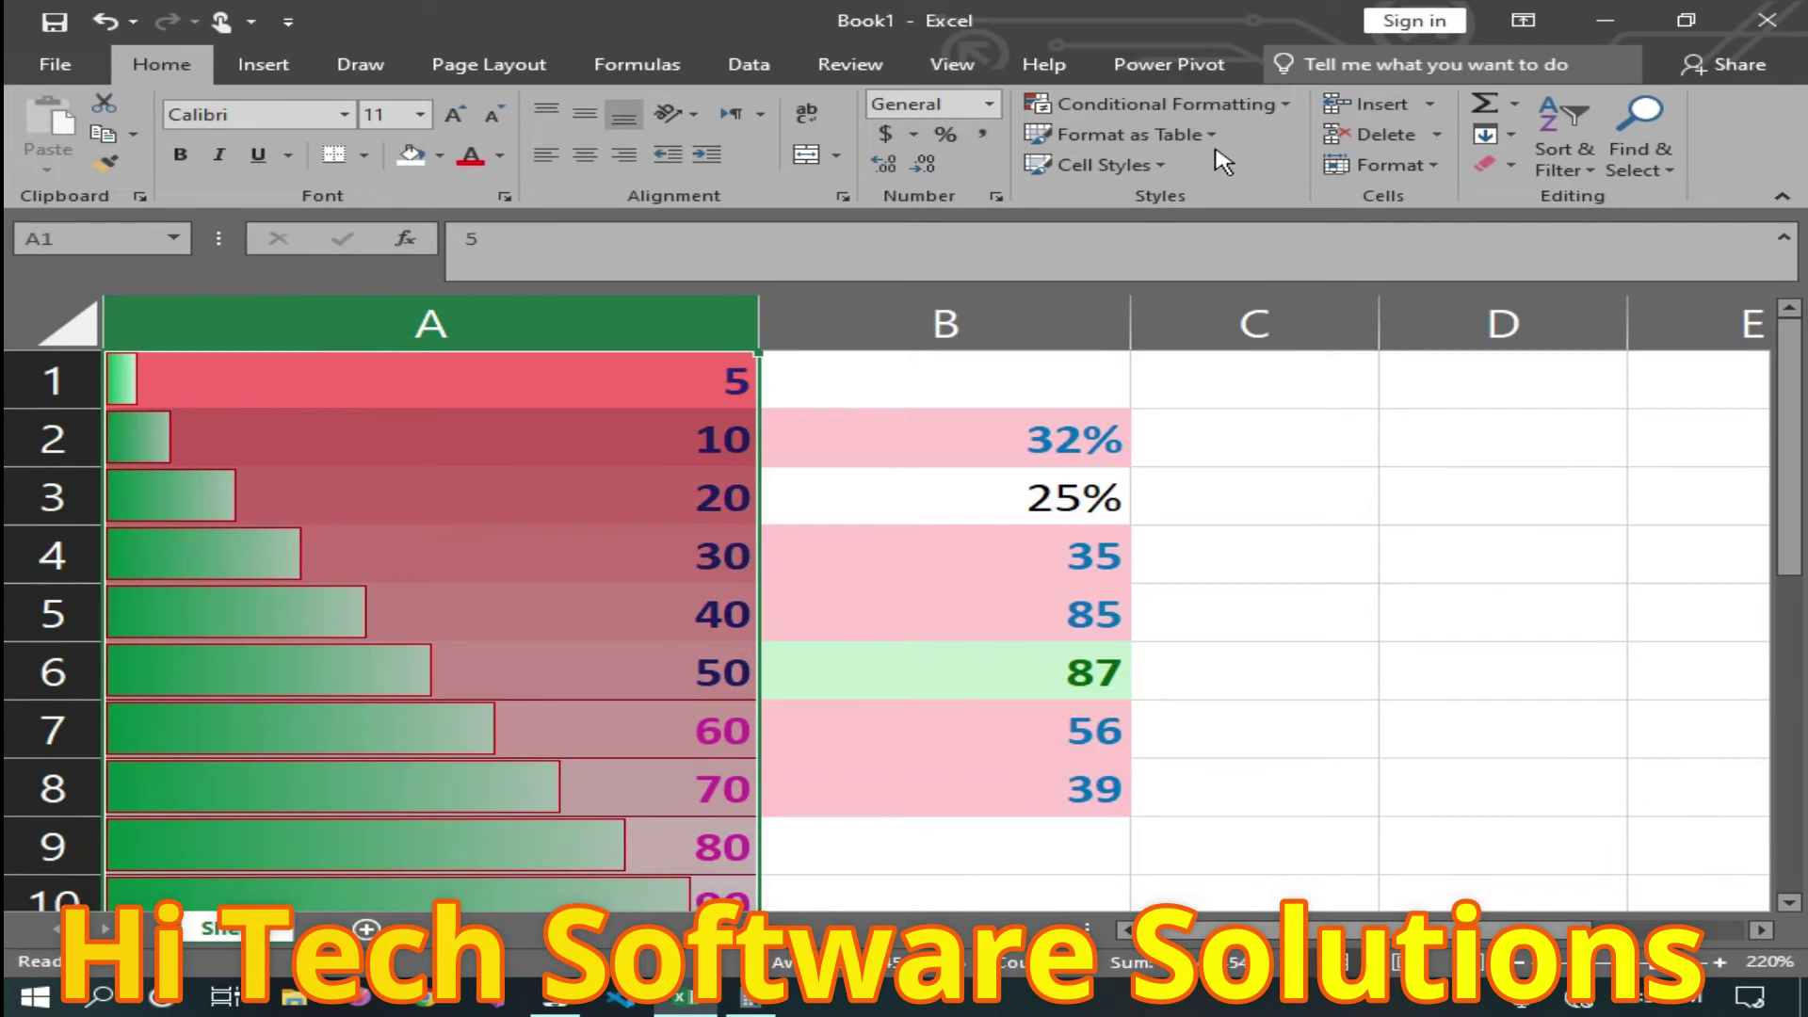
Add a 2-Color Scale rule to column A with a blue lowest value and a yellow highest value.
left_click(1252, 106)
mouse_move(1145, 390)
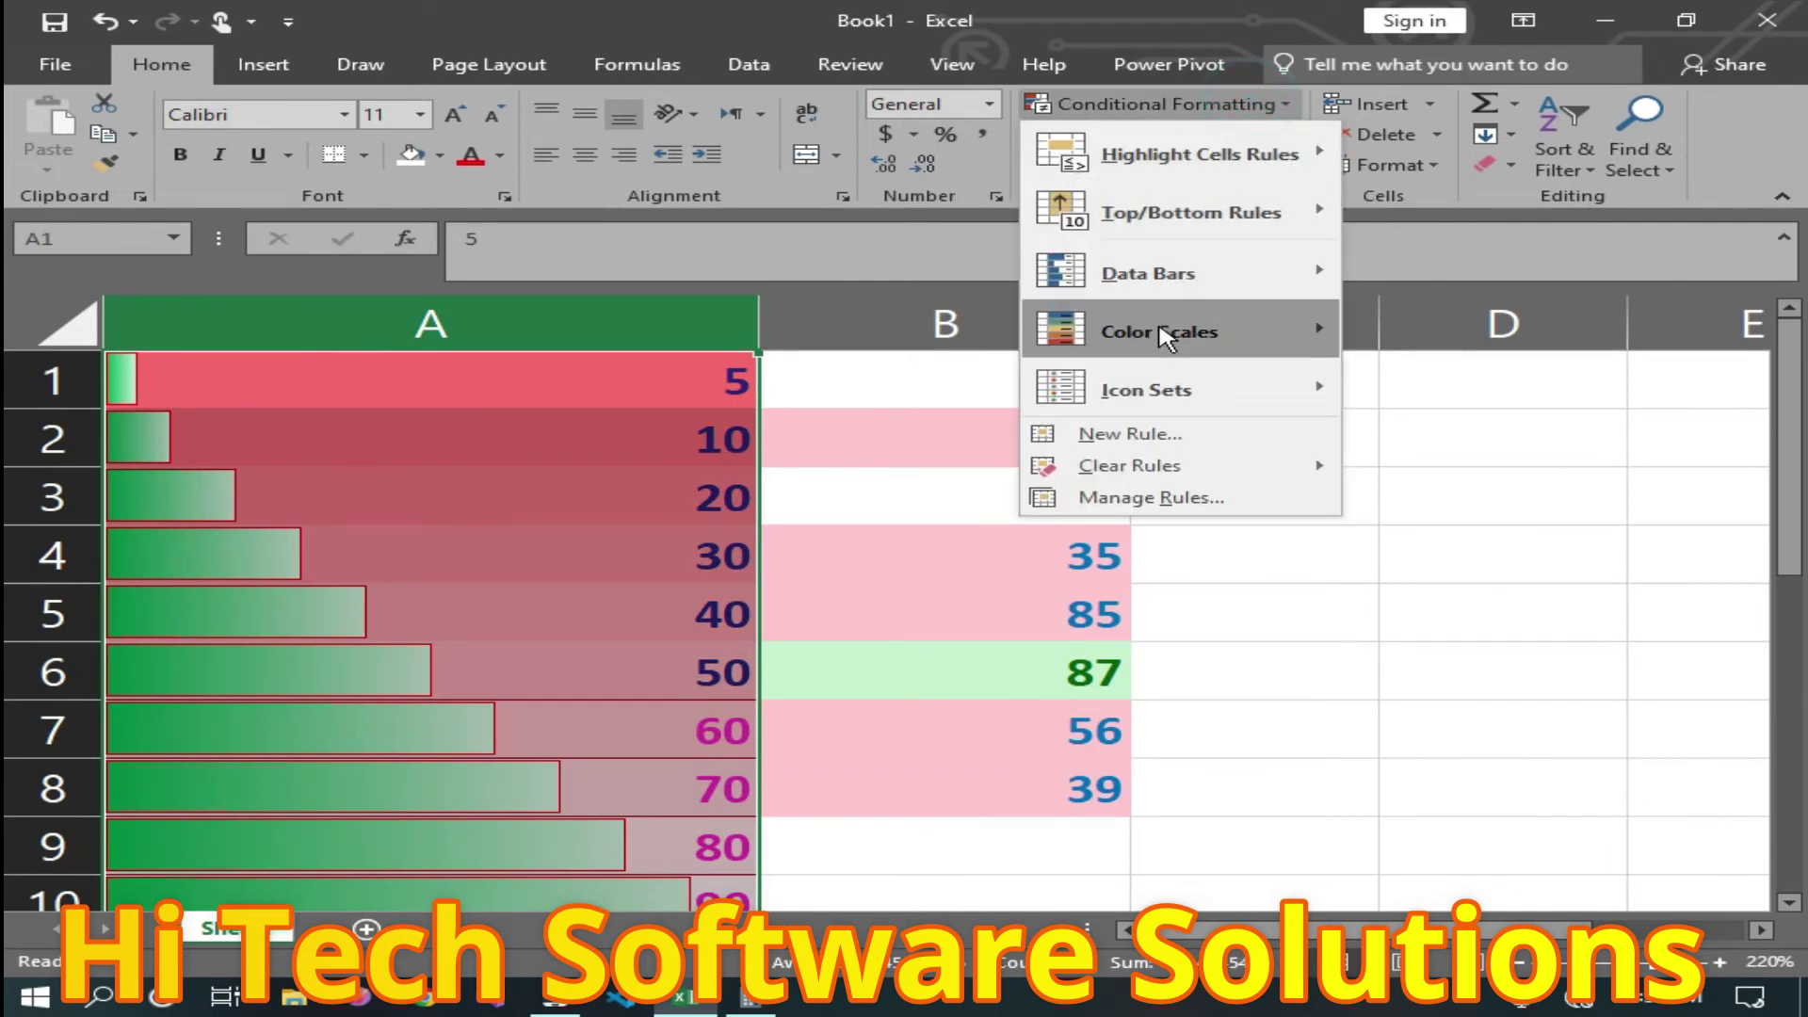
left_click(1426, 478)
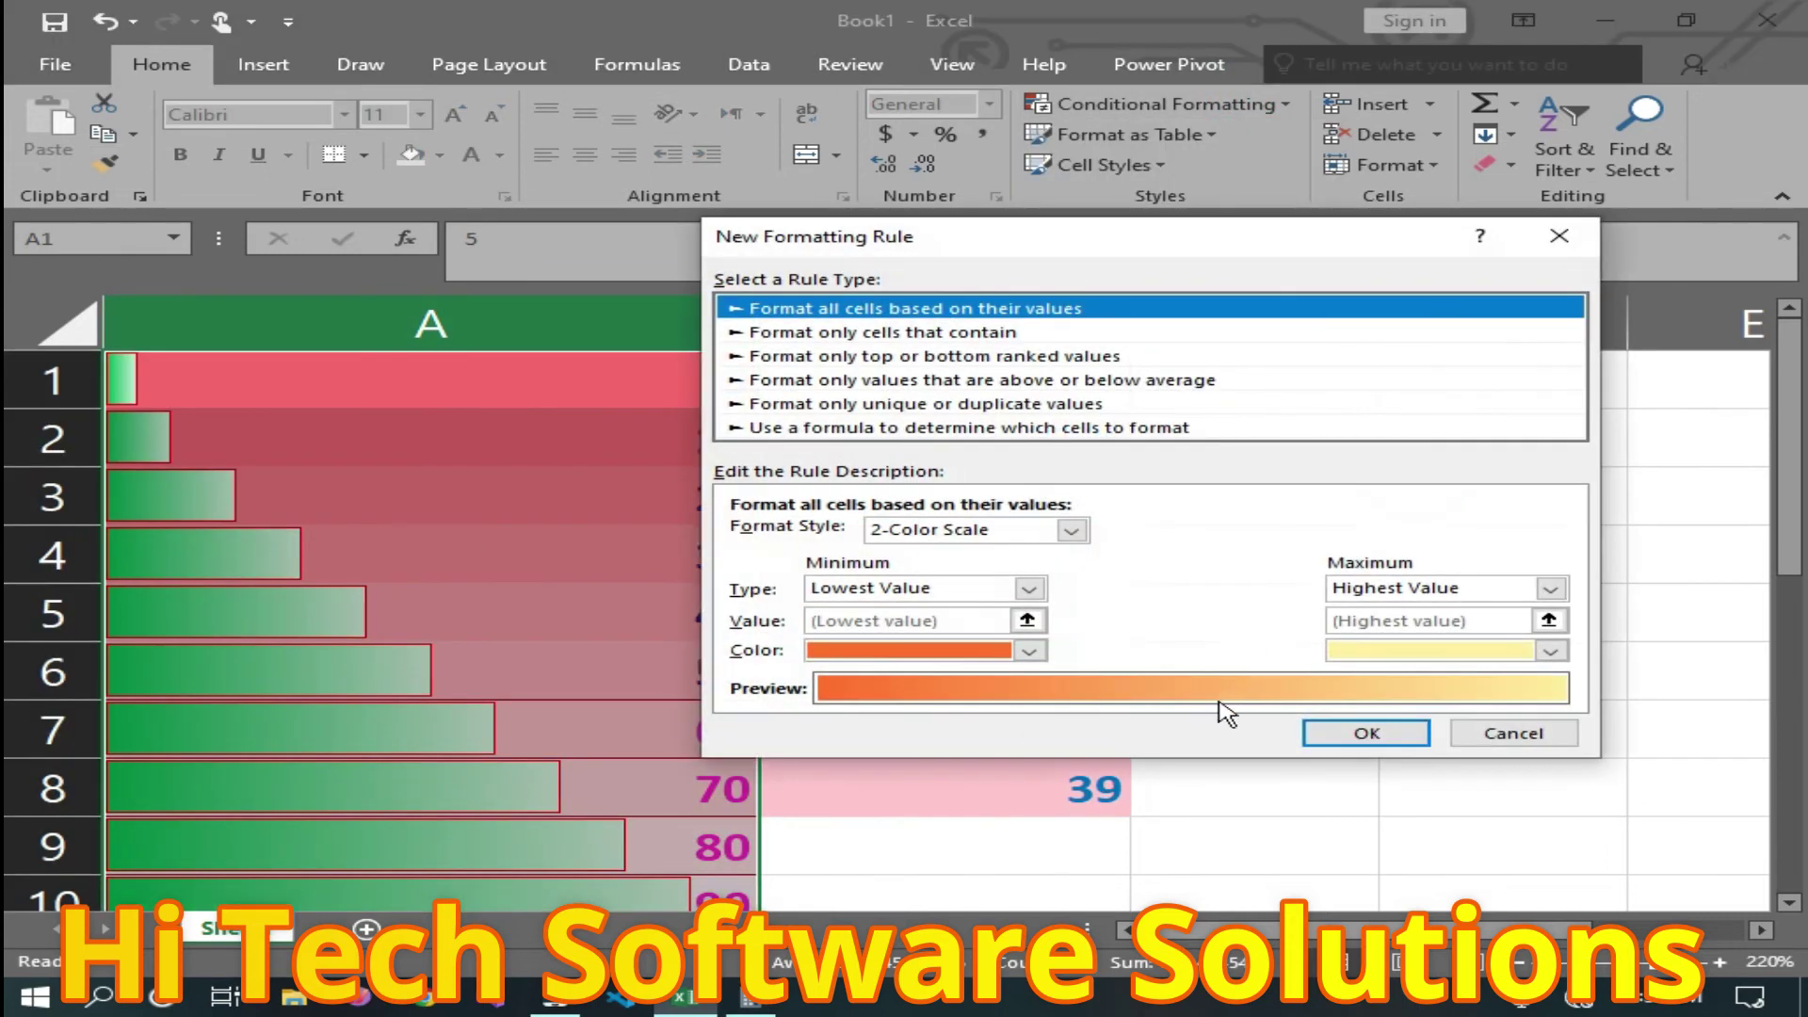
left_click(1030, 591)
left_click(1098, 614)
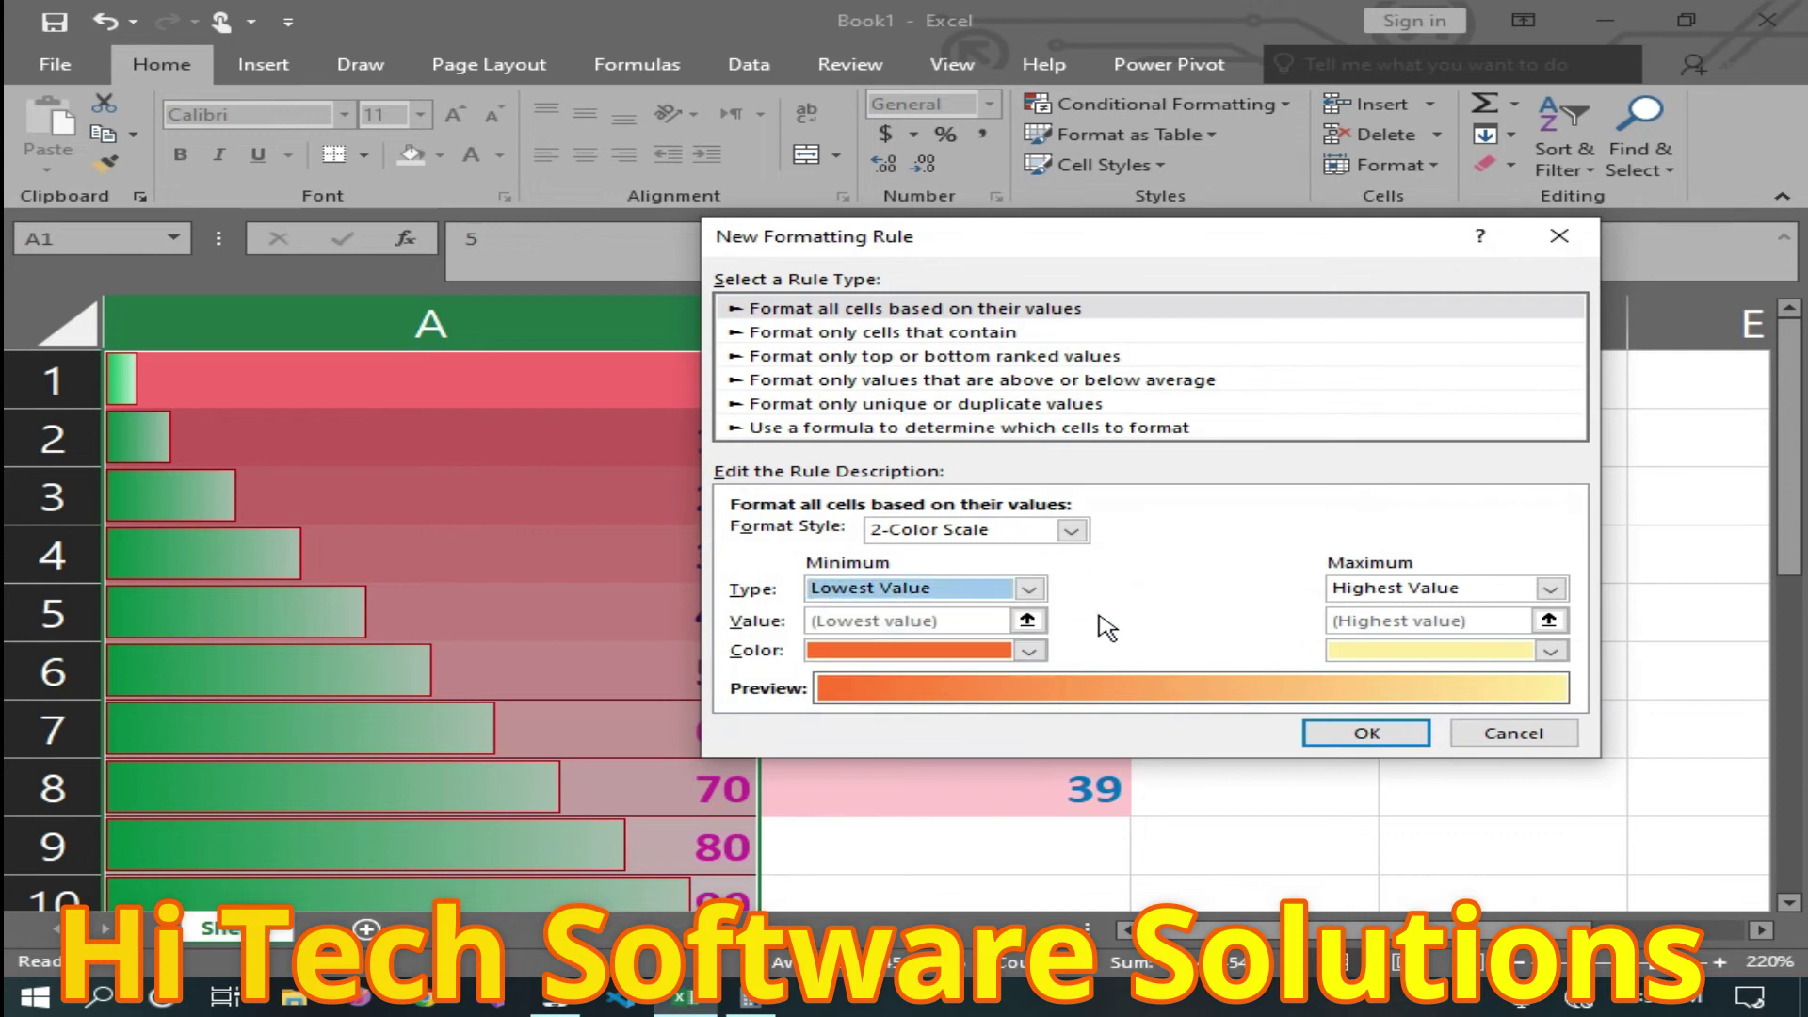
left_click(1032, 652)
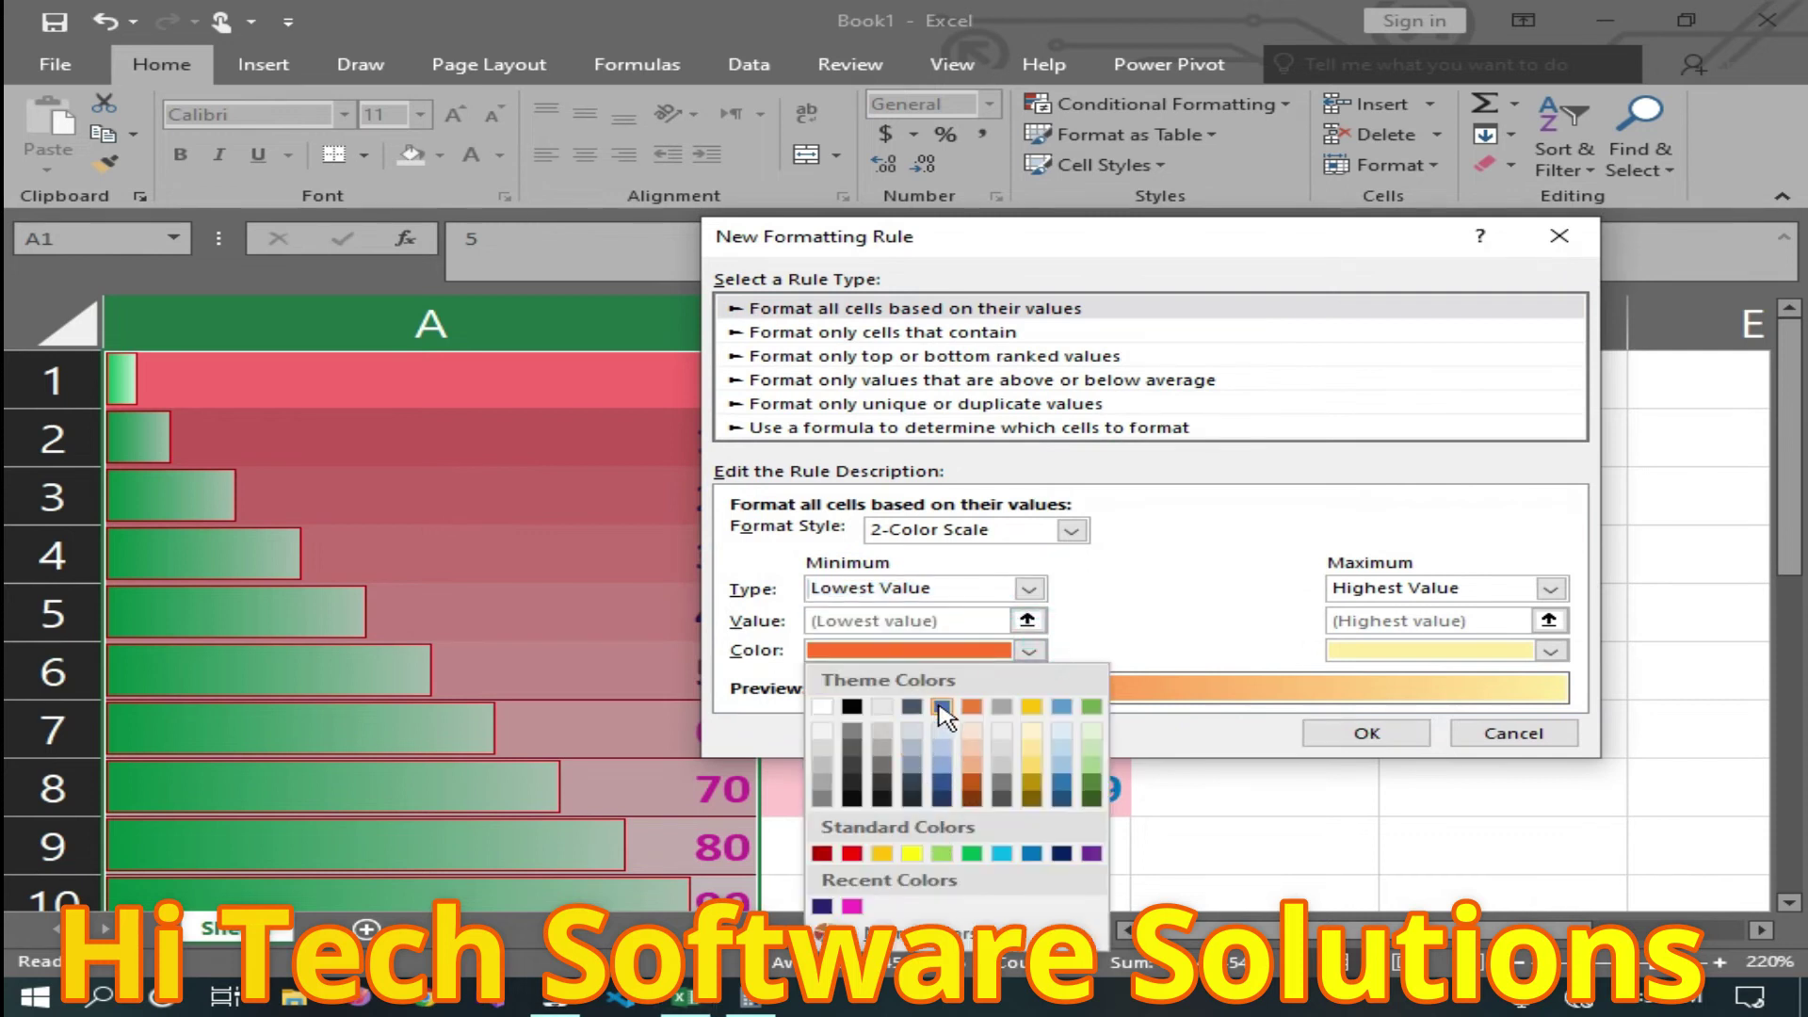
left_click(942, 708)
left_click(1550, 651)
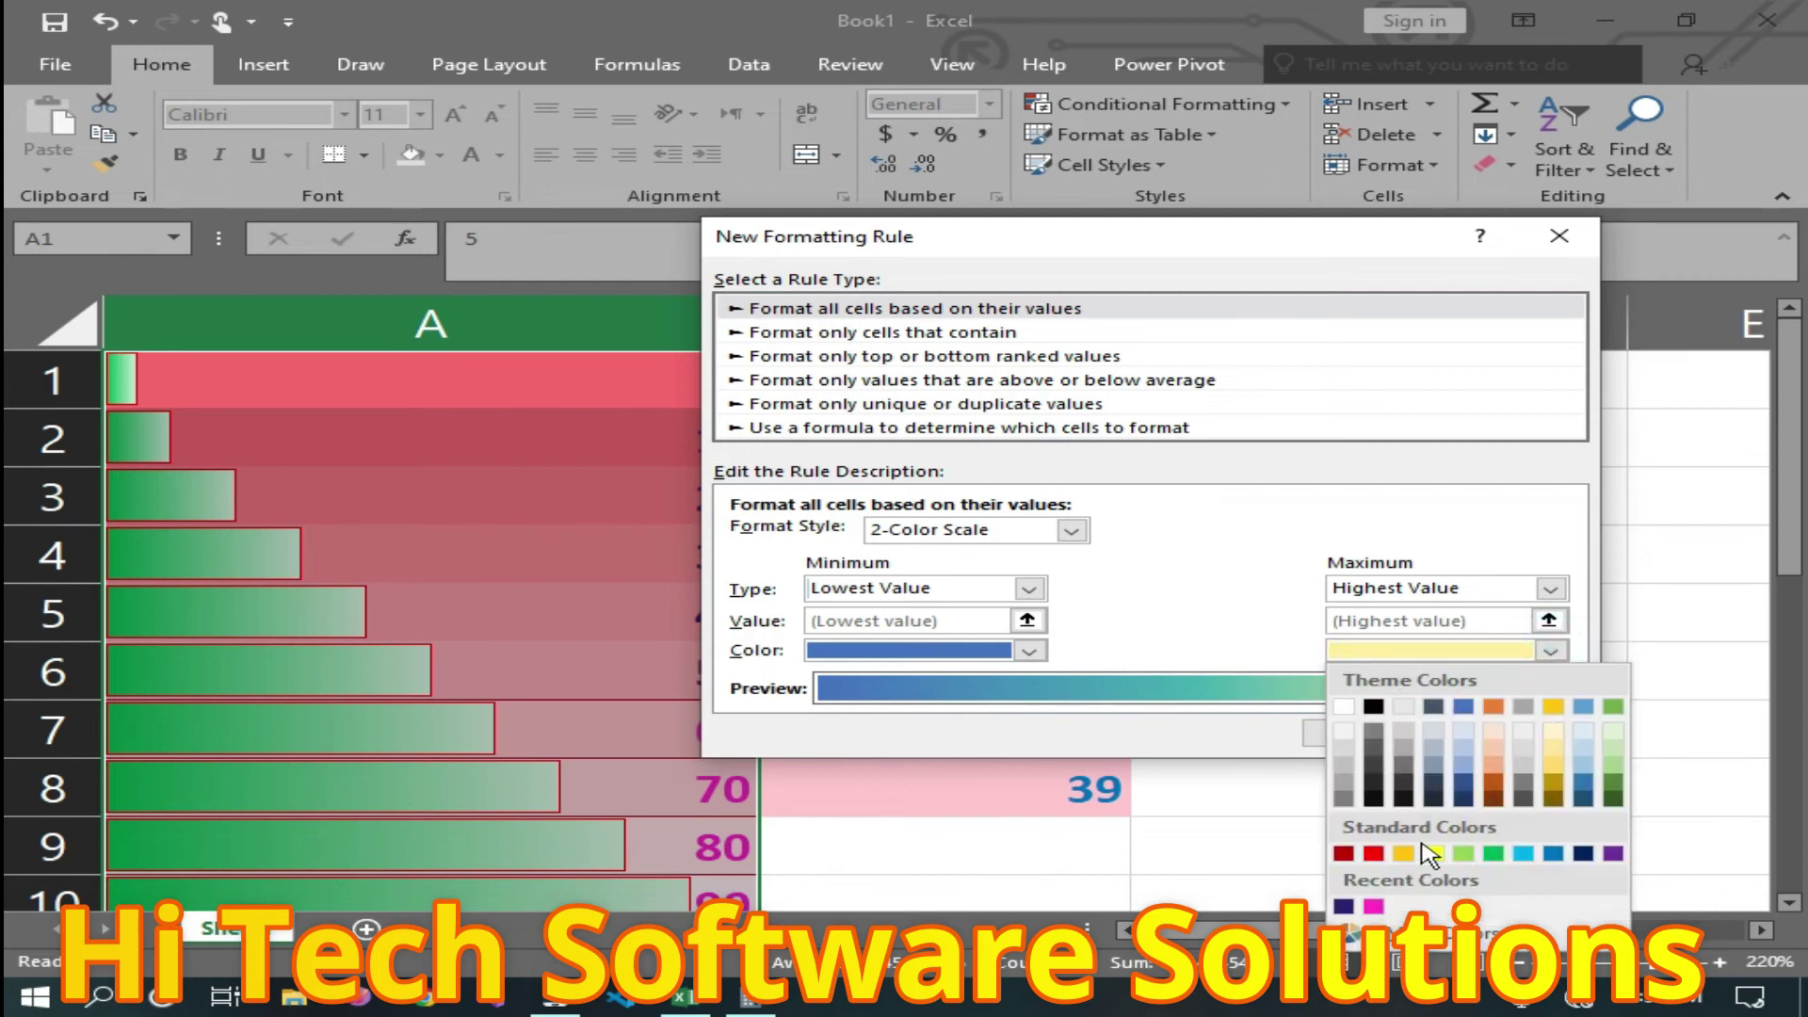
left_click(1434, 854)
left_click(1371, 733)
left_click(1371, 735)
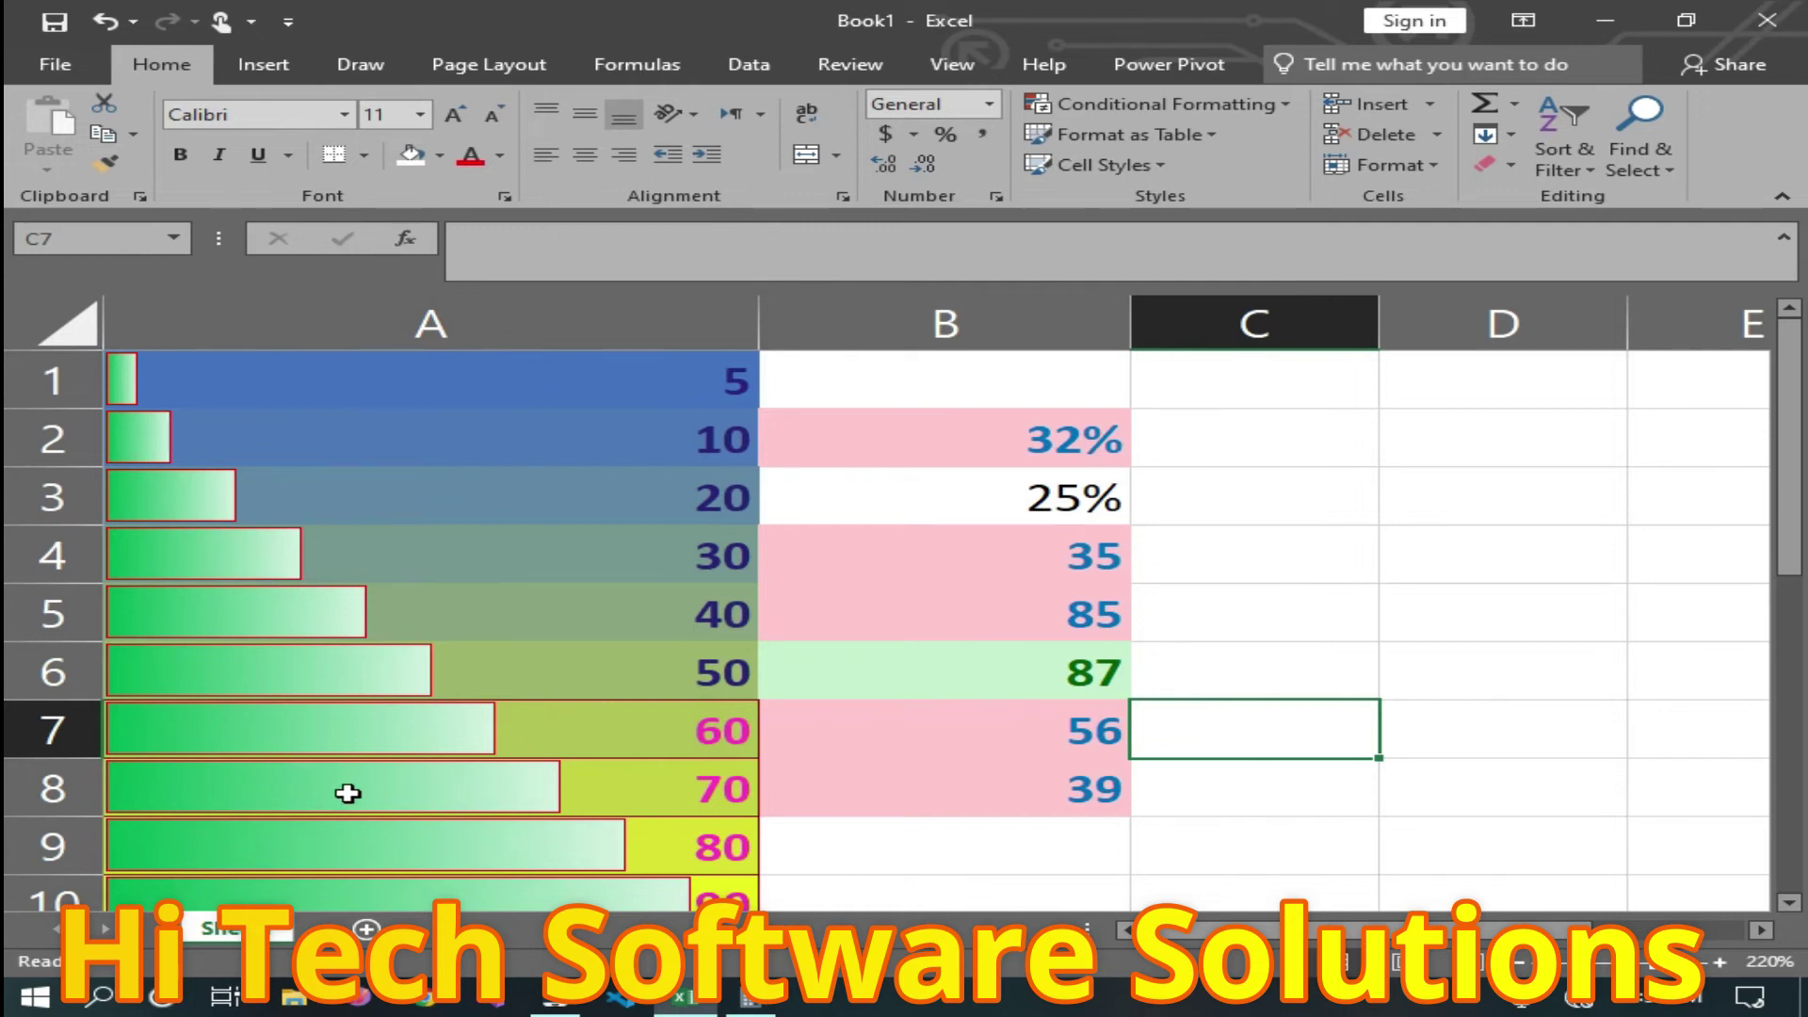
scroll(659, 782, "down", 1)
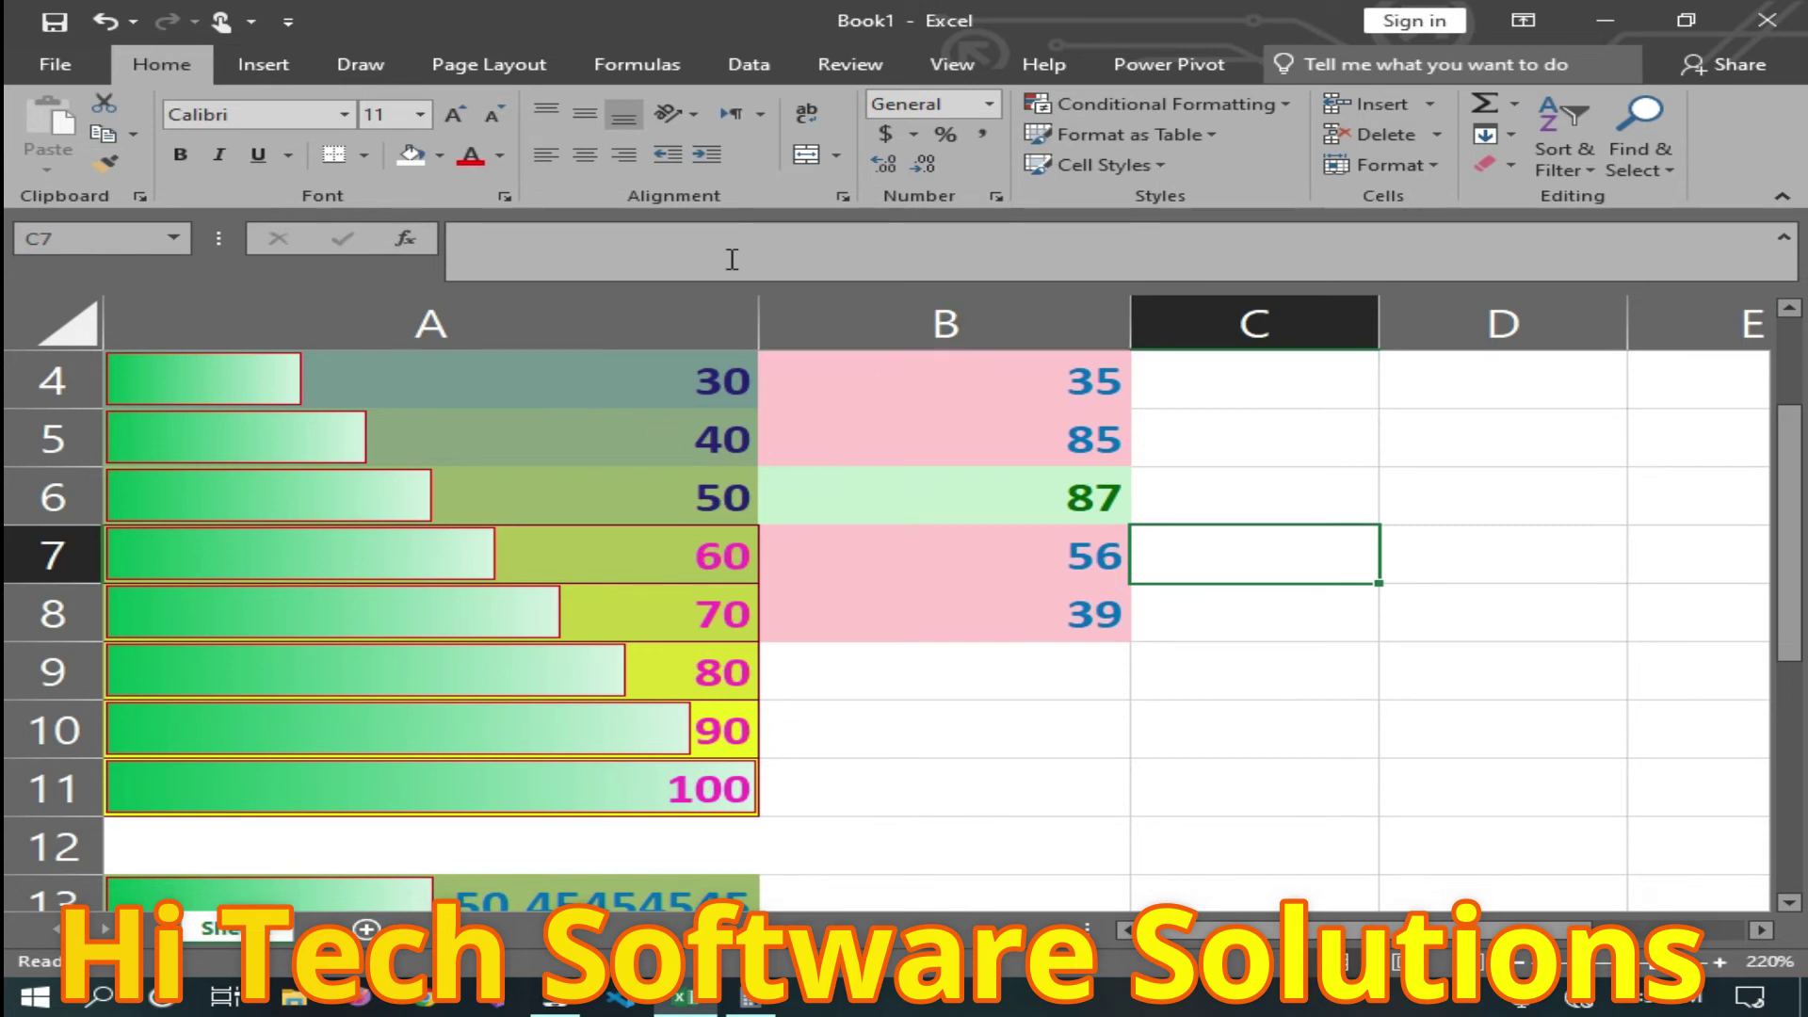
left_click(1173, 106)
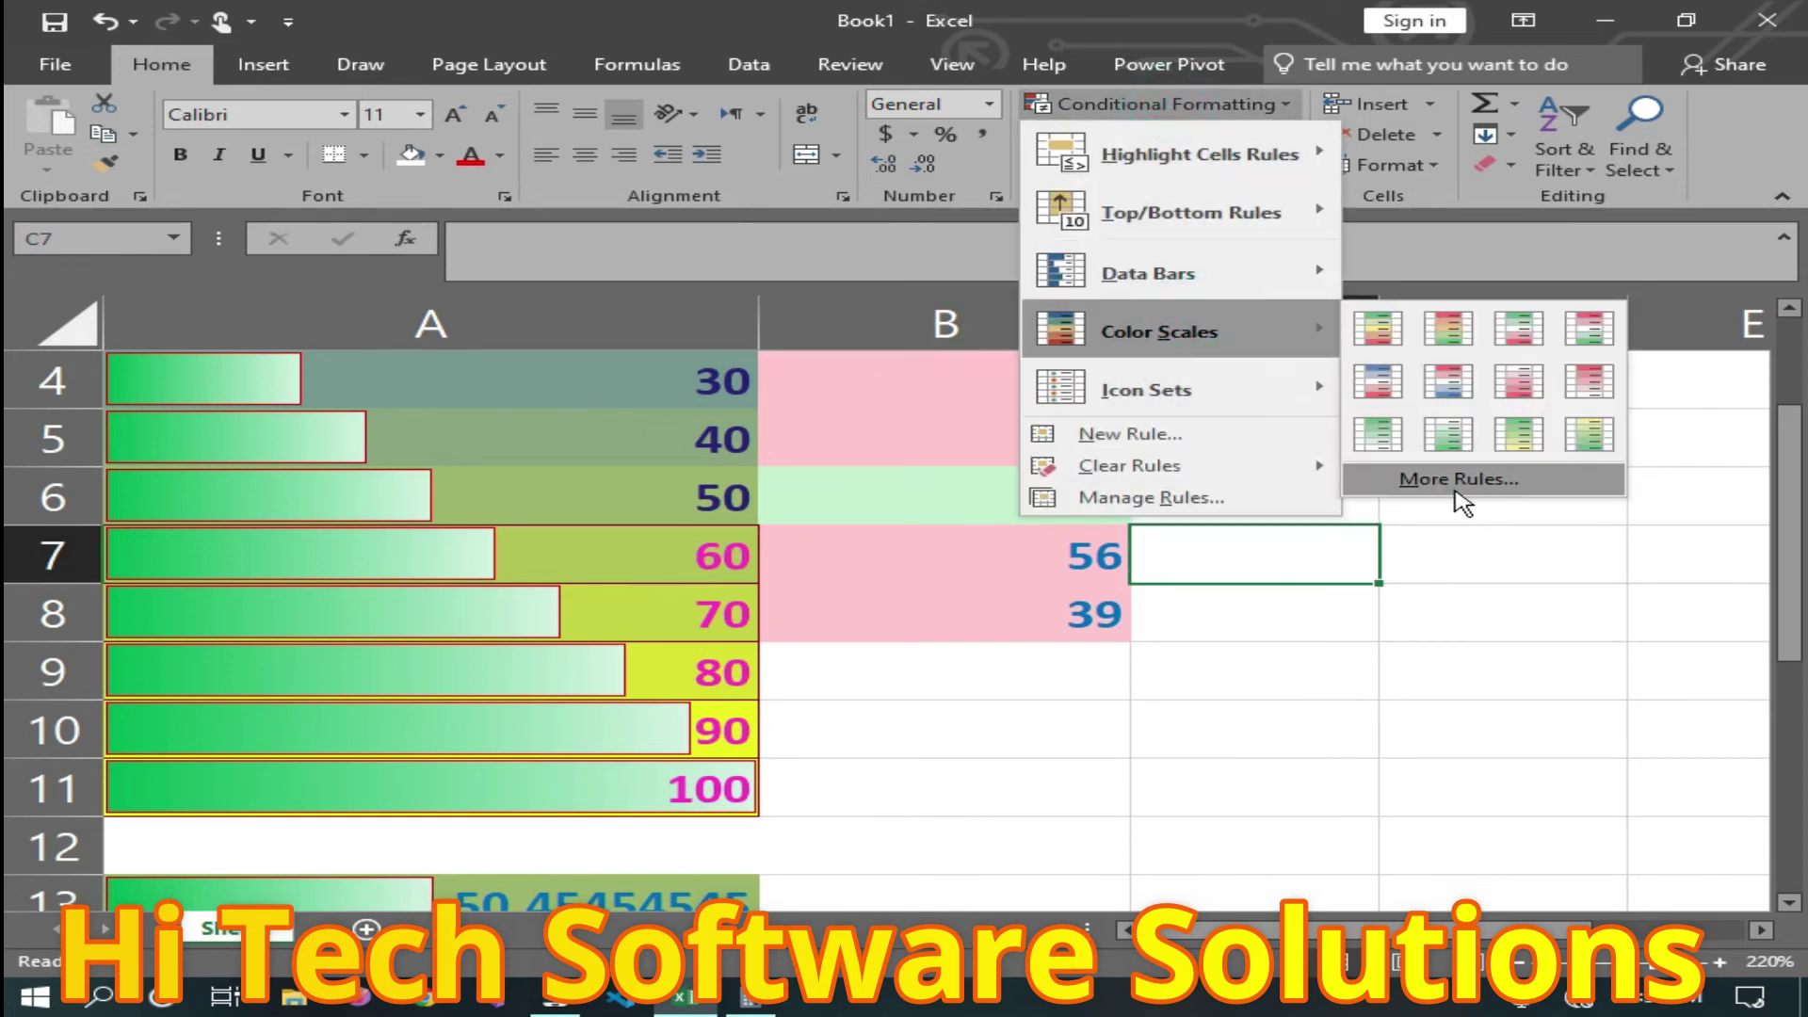
left_click(1460, 480)
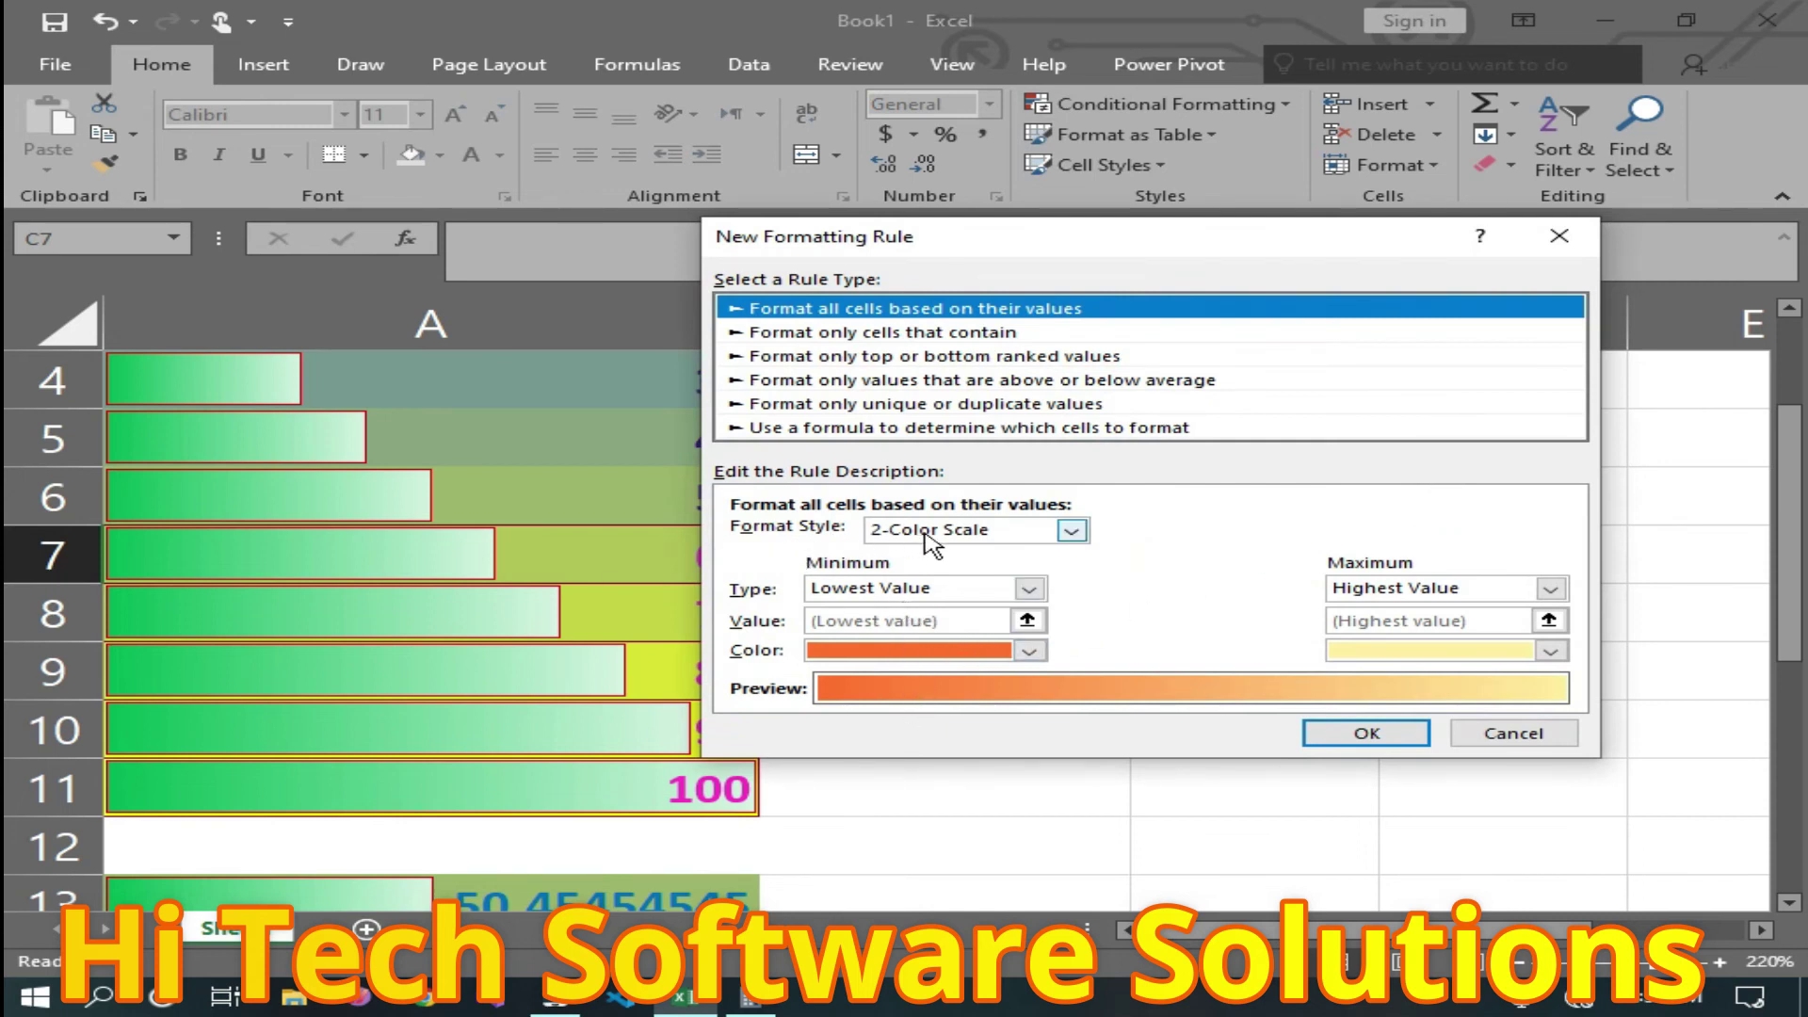
left_click(1071, 531)
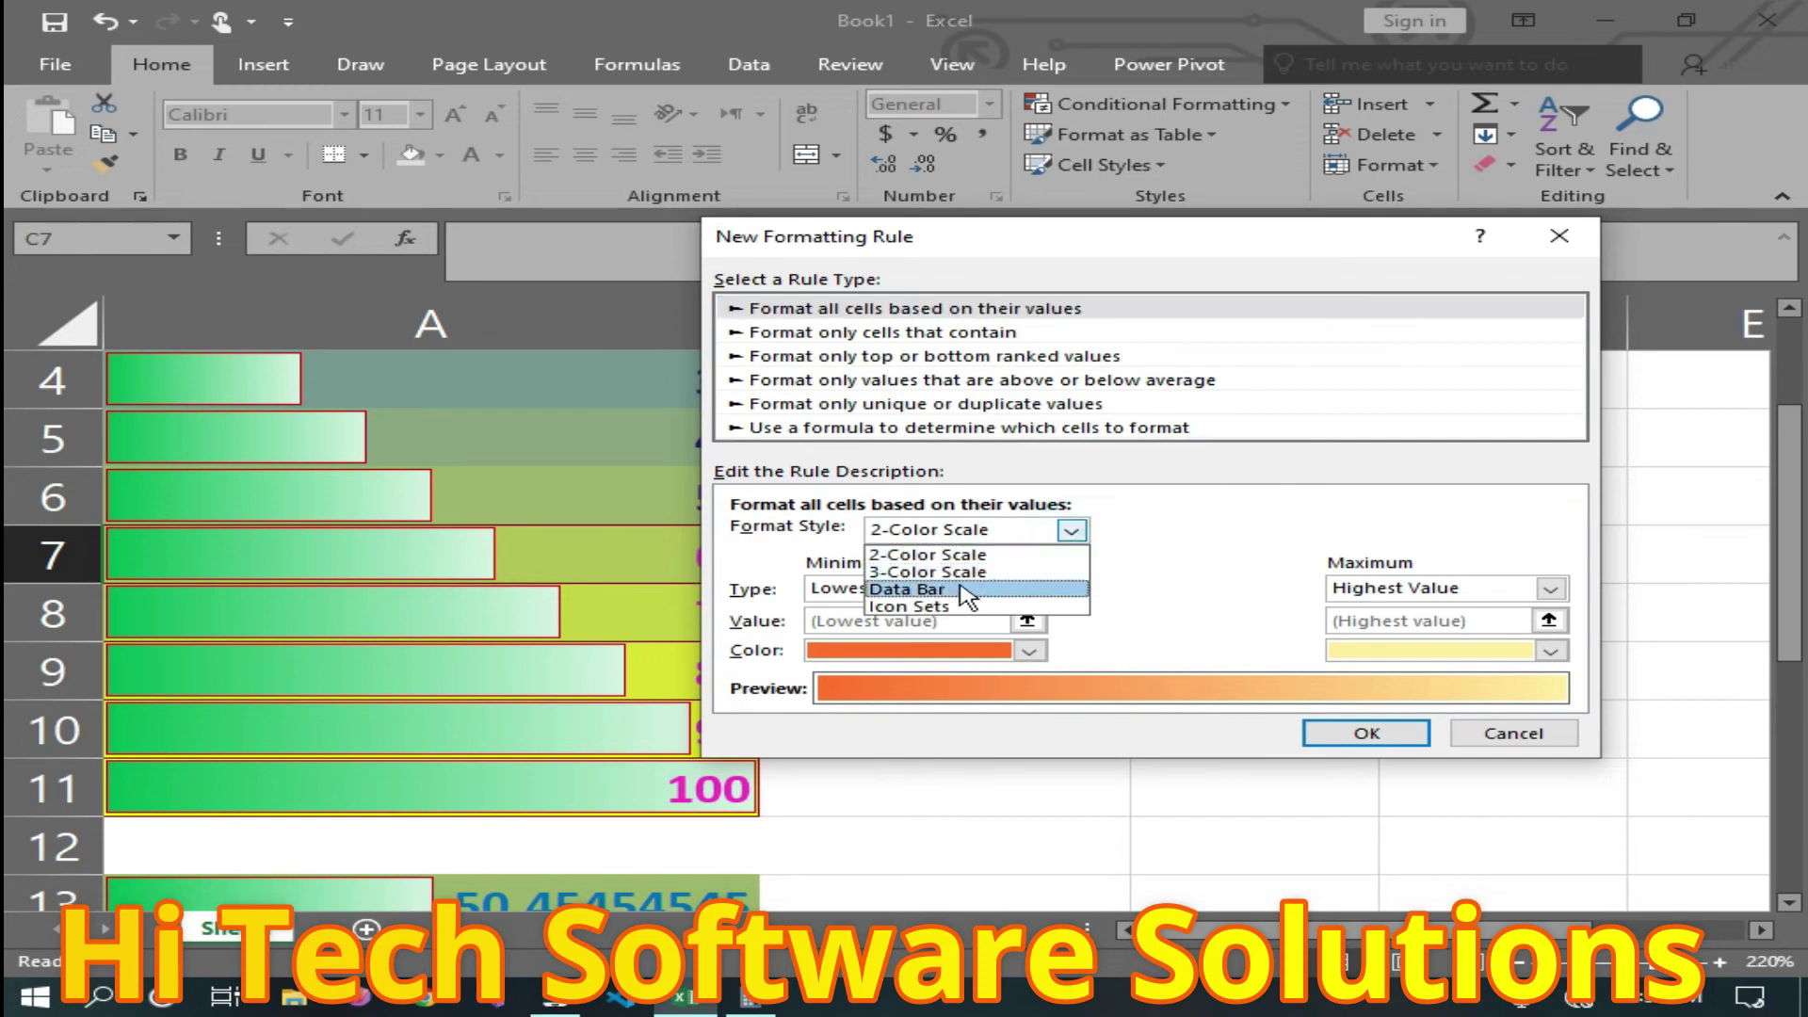
left_click(926, 572)
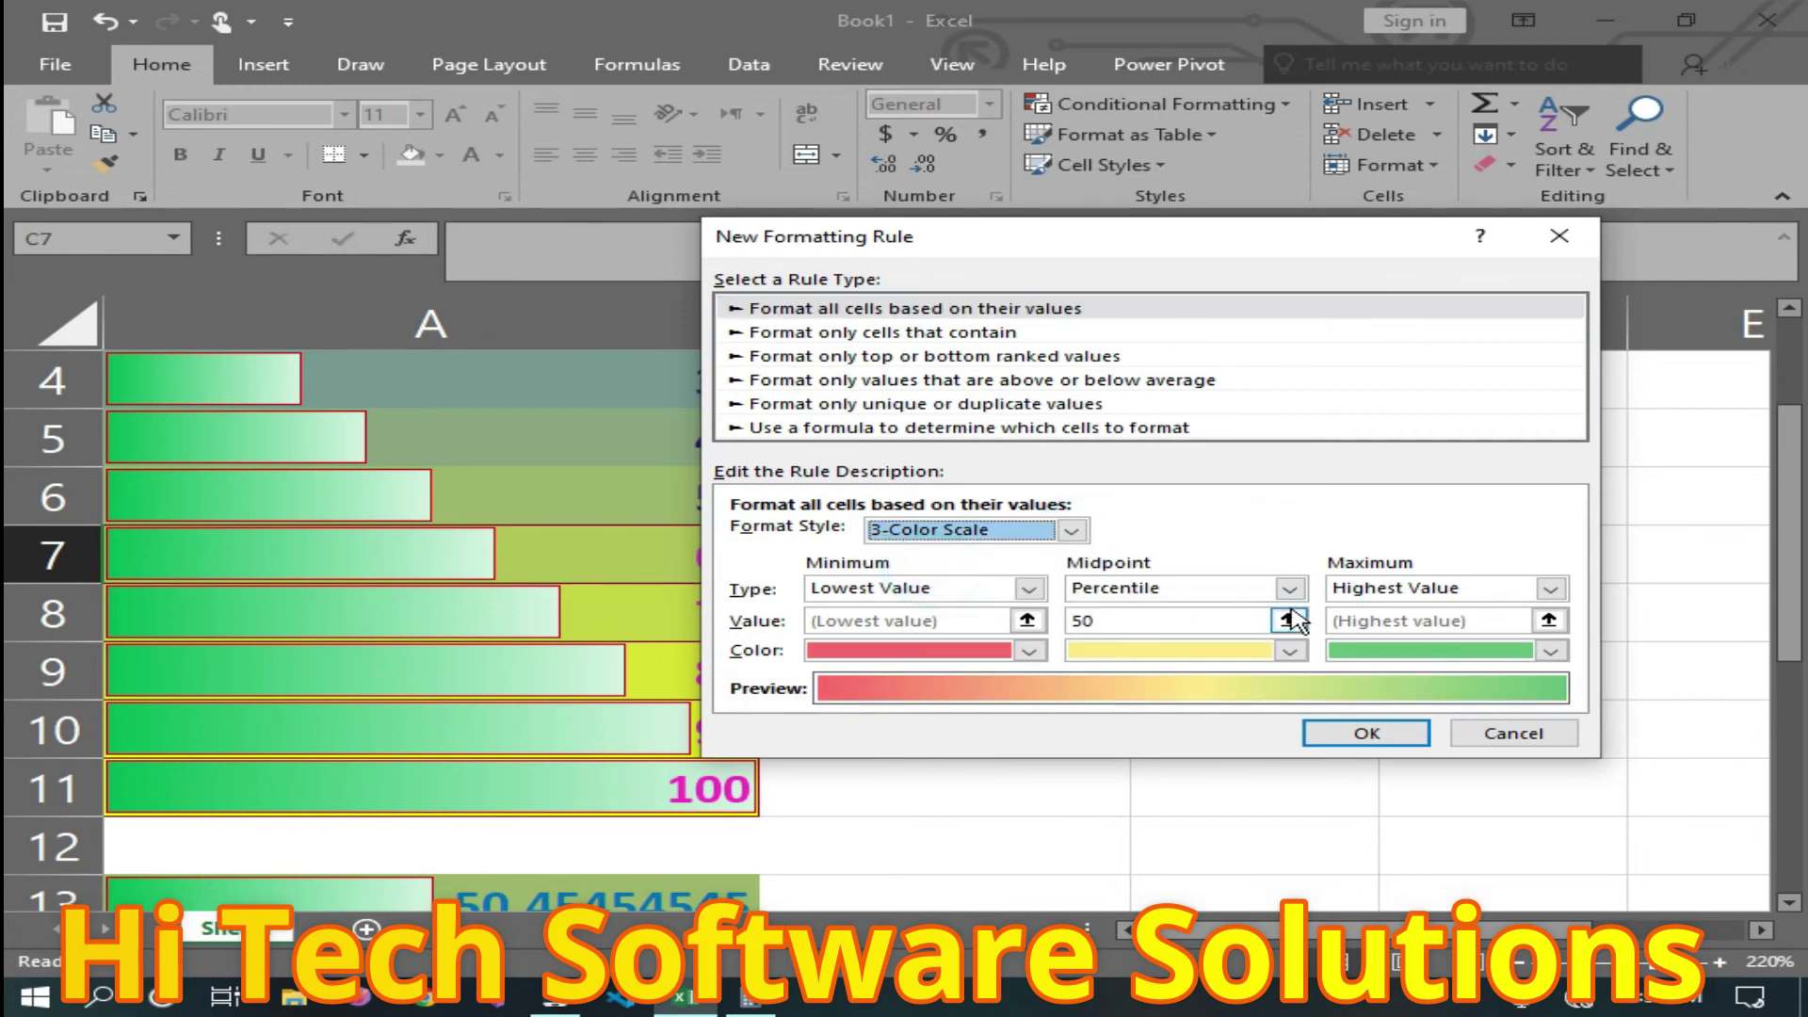
left_click(1290, 651)
left_click(1289, 651)
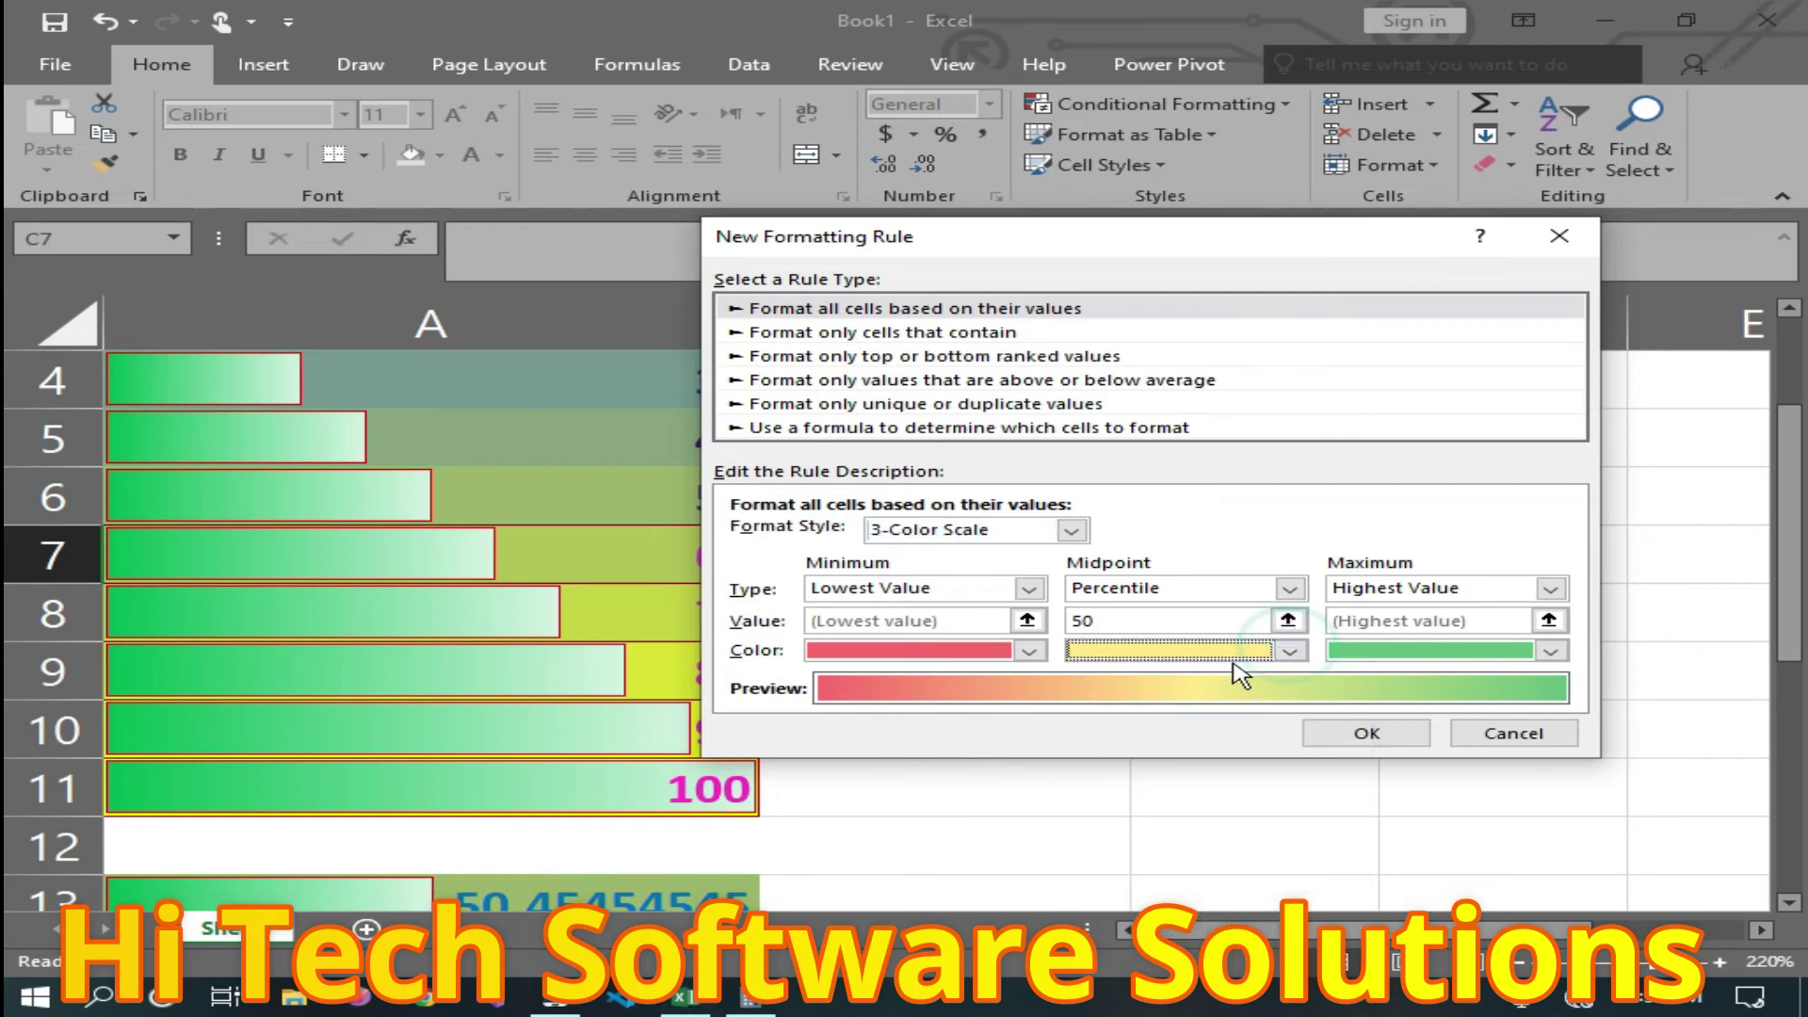
left_click(1550, 651)
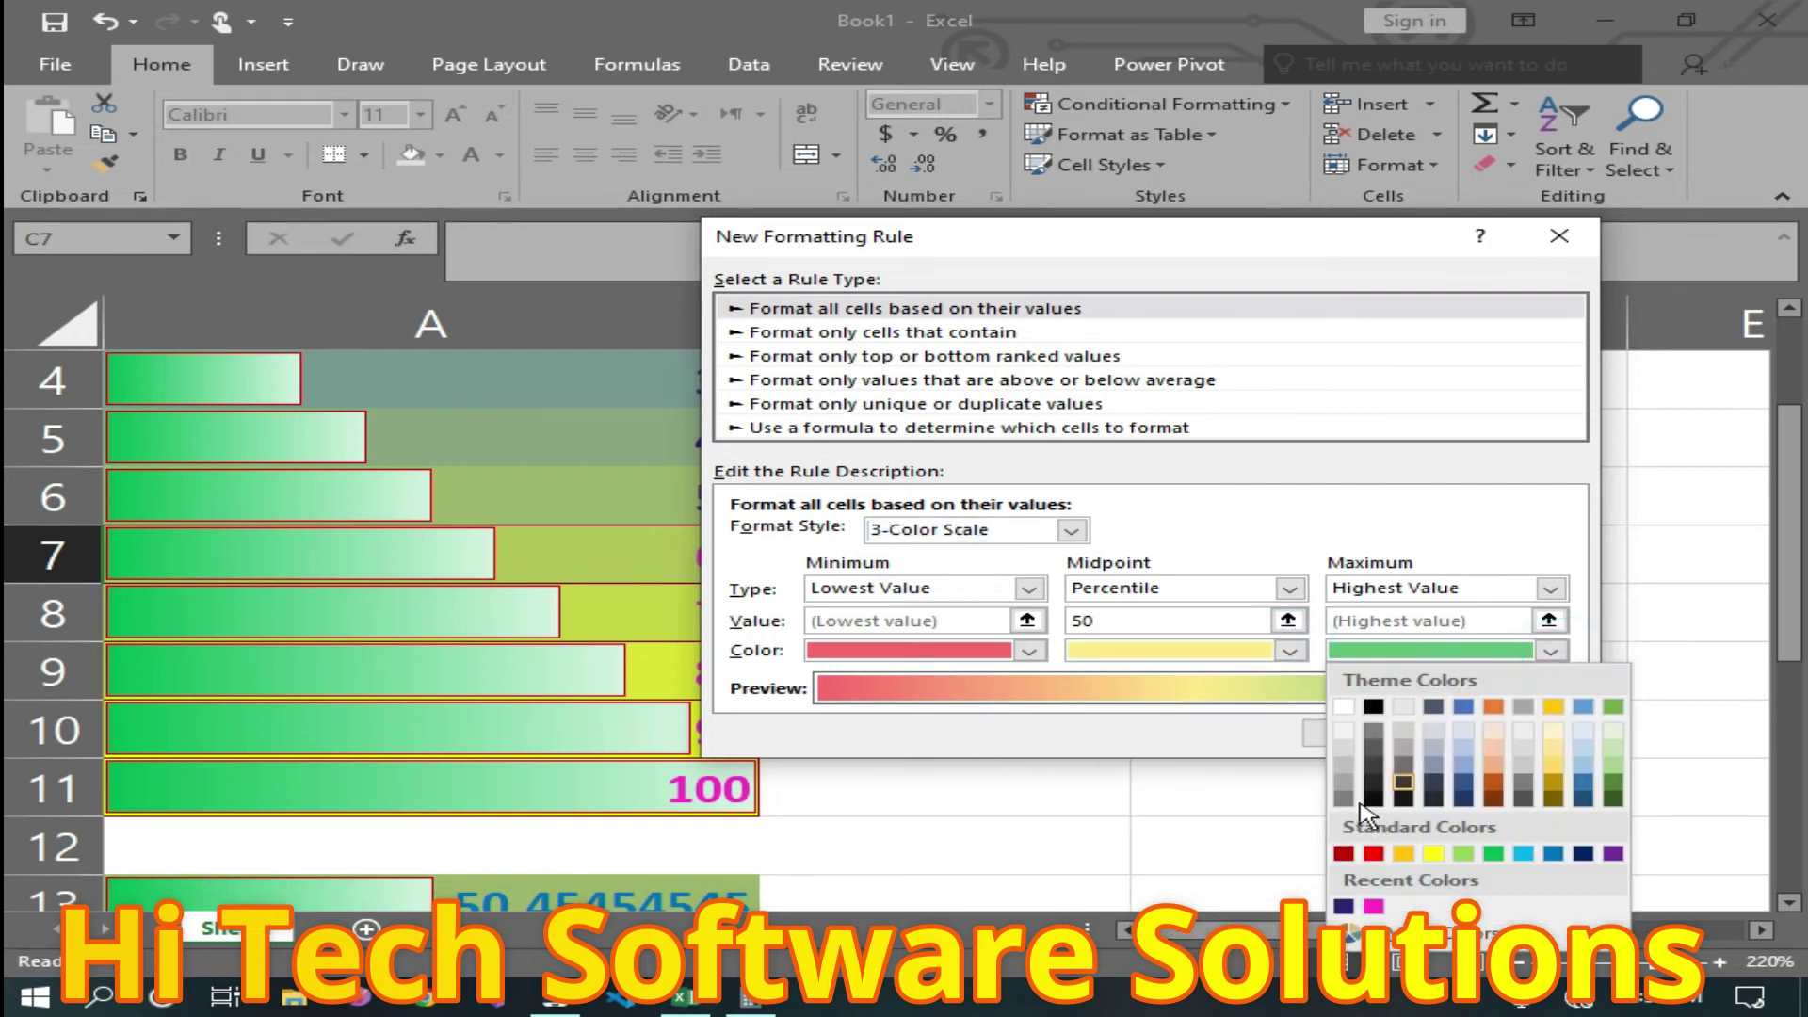
left_click(1374, 906)
left_click(1372, 731)
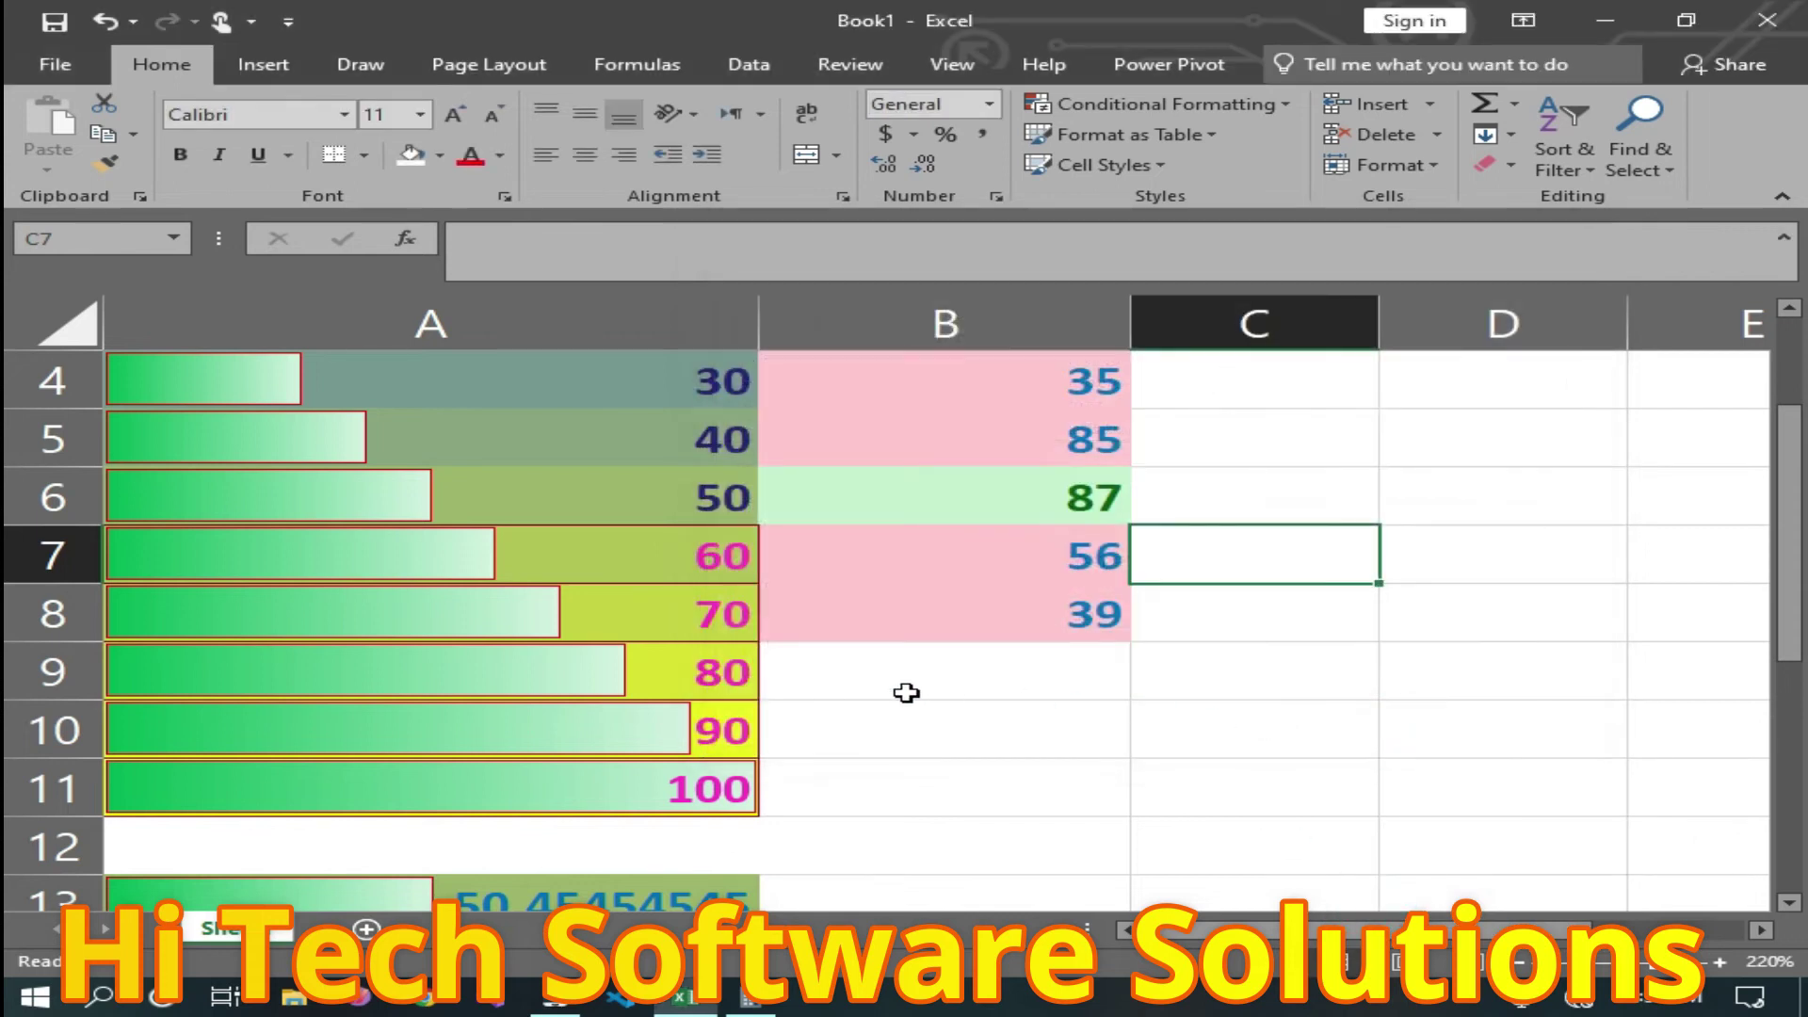
Show the Color Scales presets under Conditional Formatting.
scroll(672, 643, "up", 1)
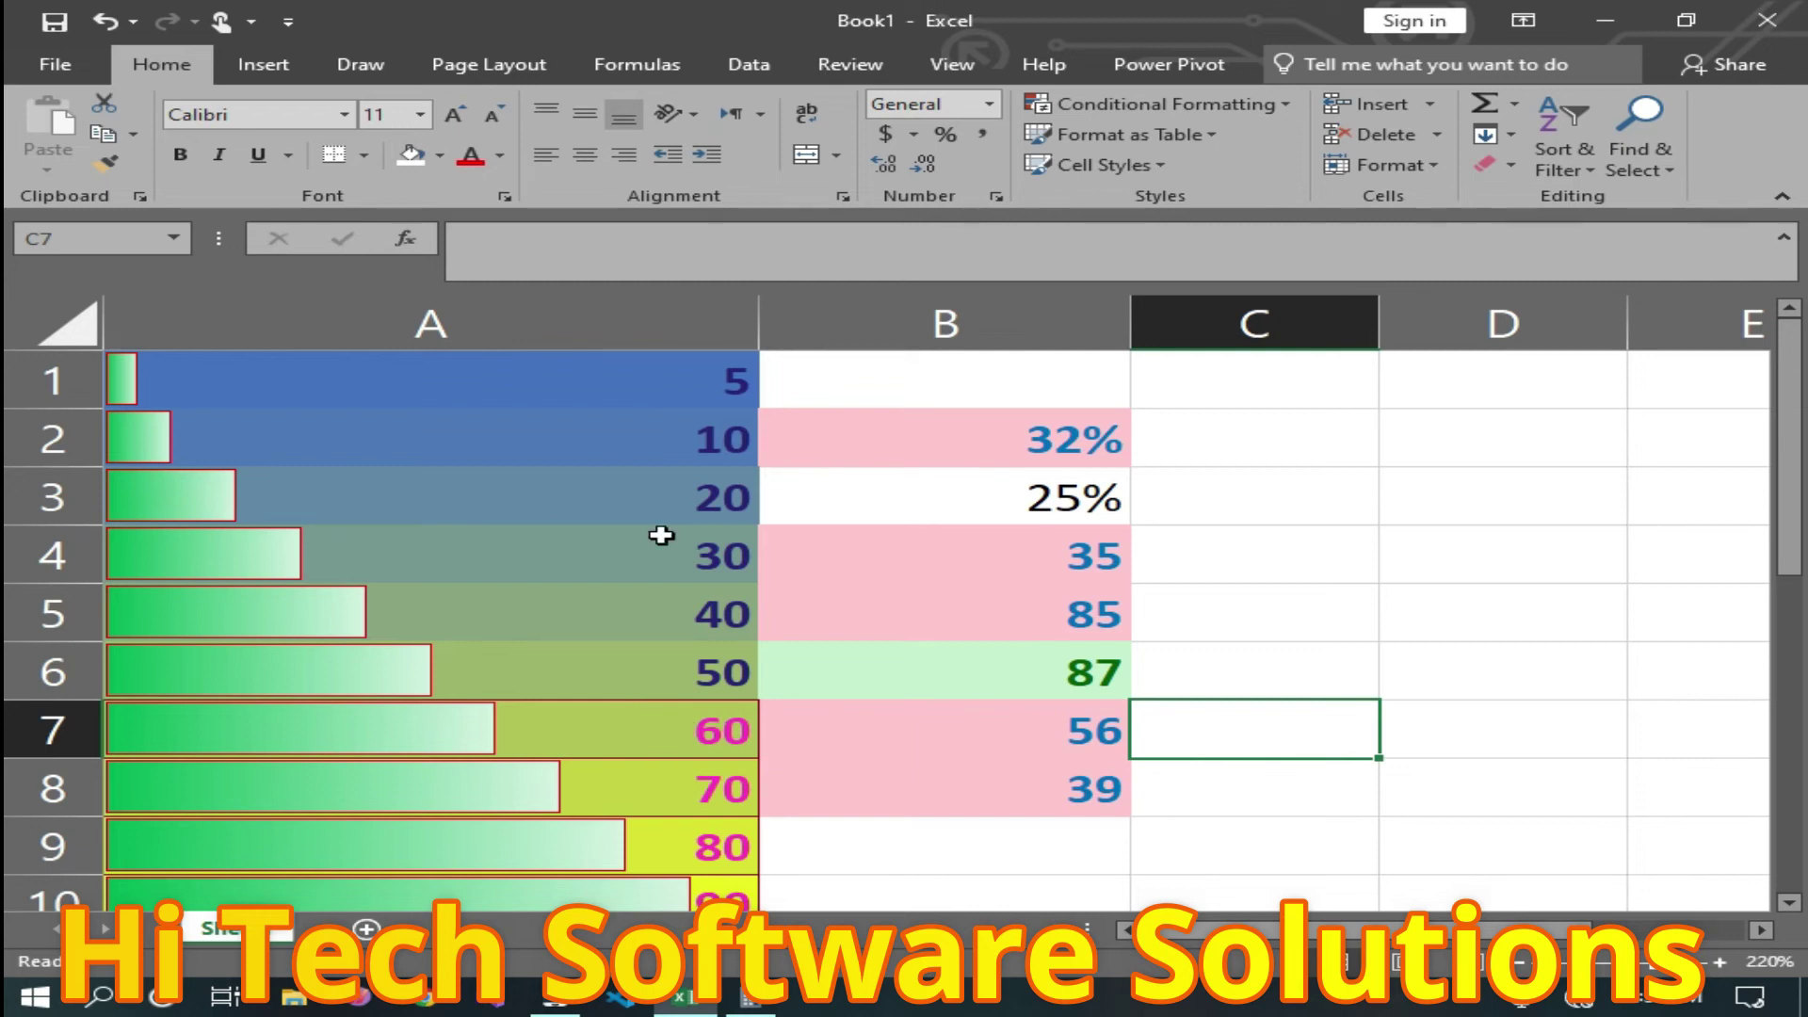
scroll(664, 612, "down", 1)
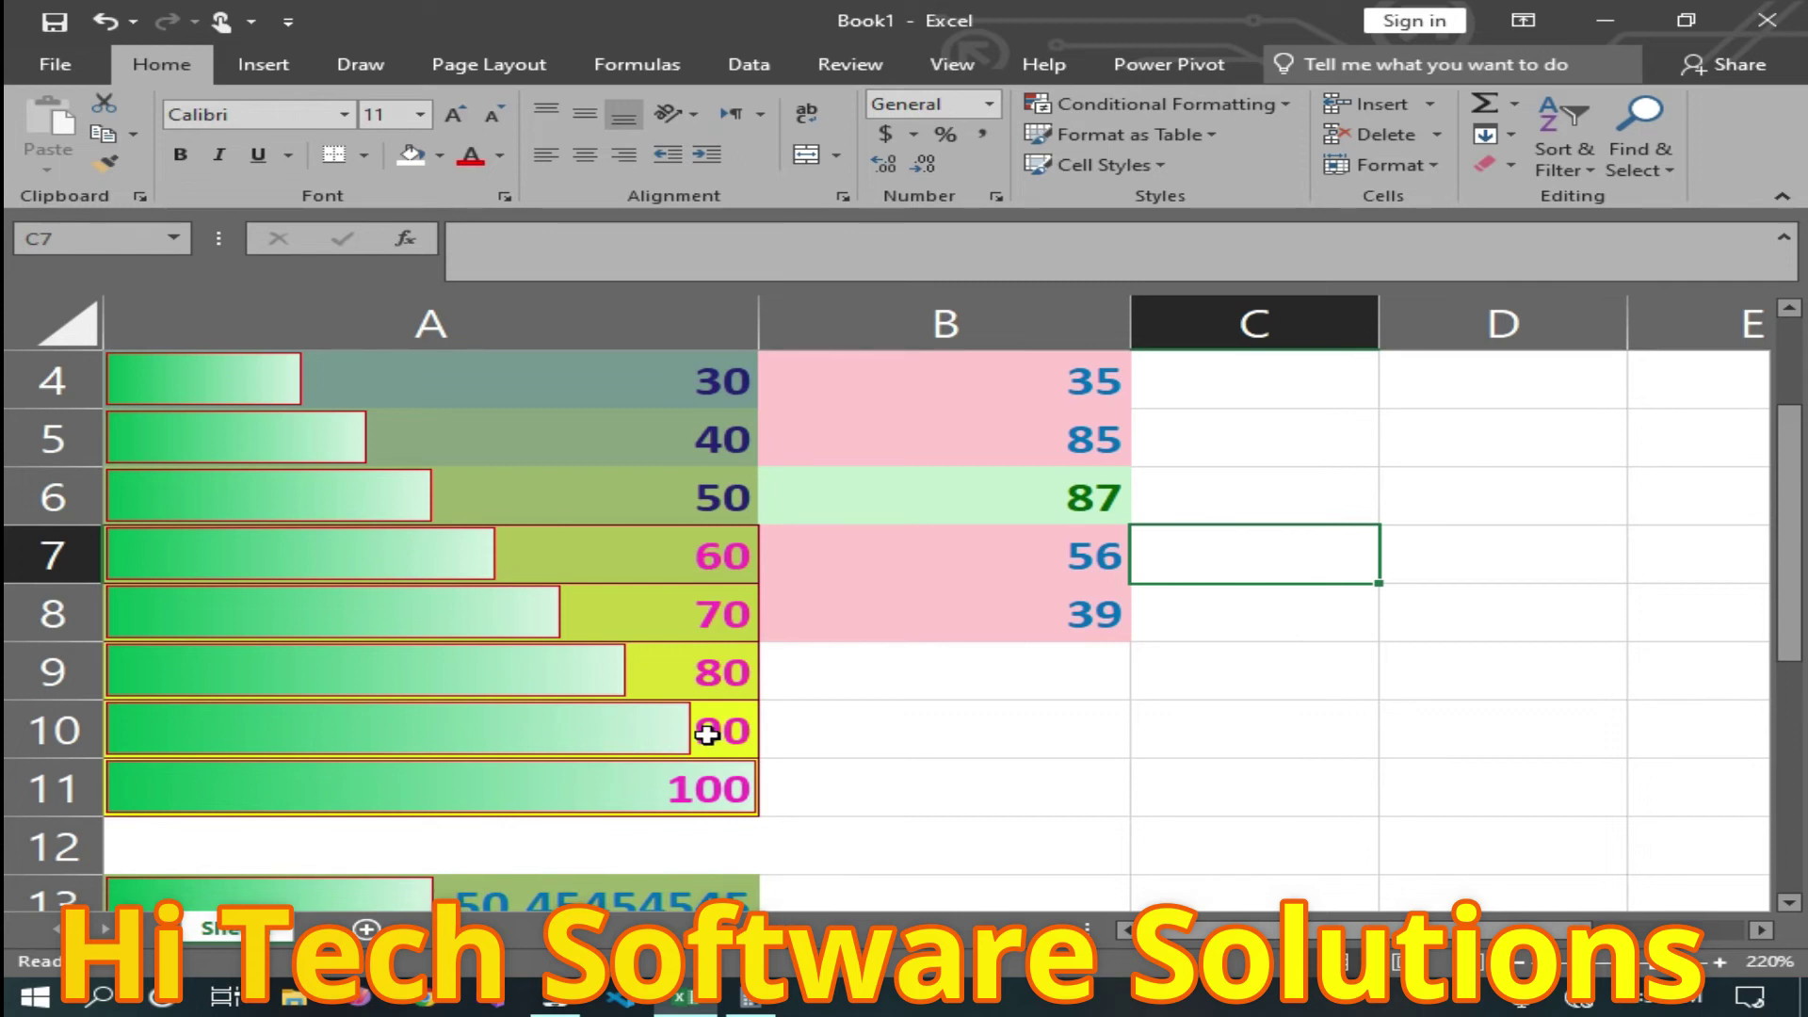
left_click(1156, 104)
mouse_move(1159, 331)
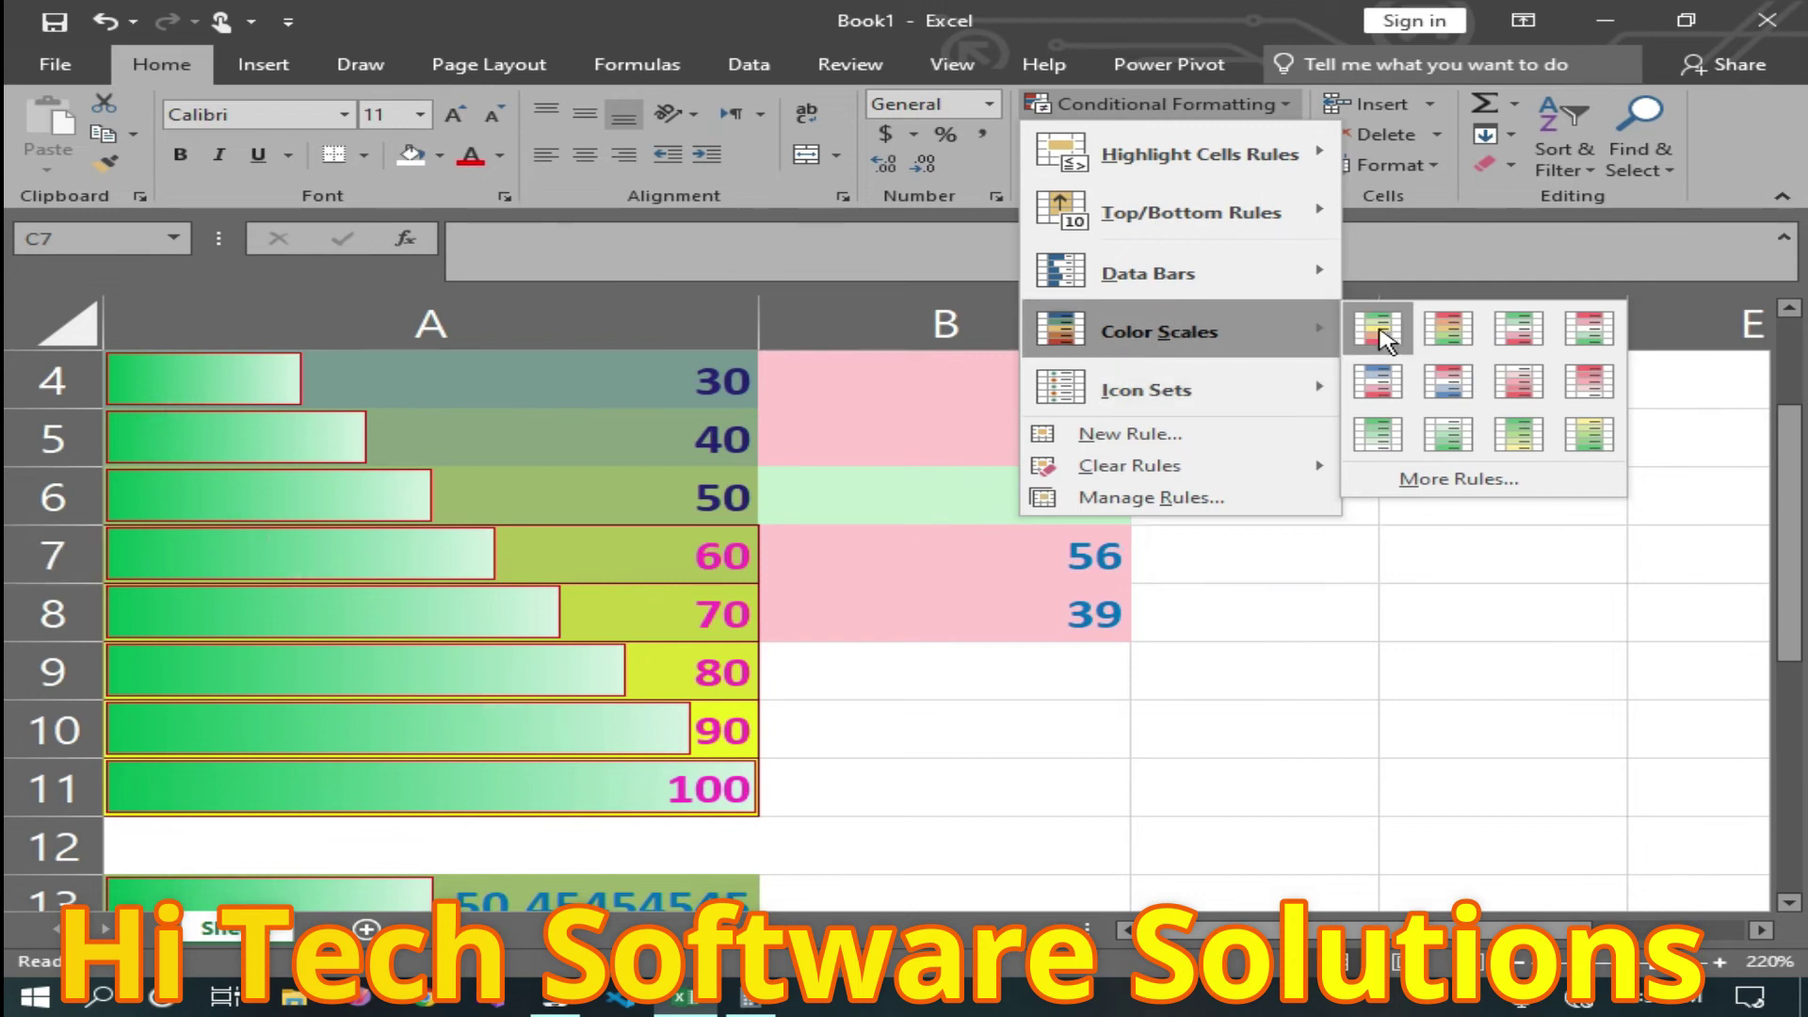
Apply the Green - Yellow - Red Color Scale preset to column A and review the shading.
left_click(241, 320)
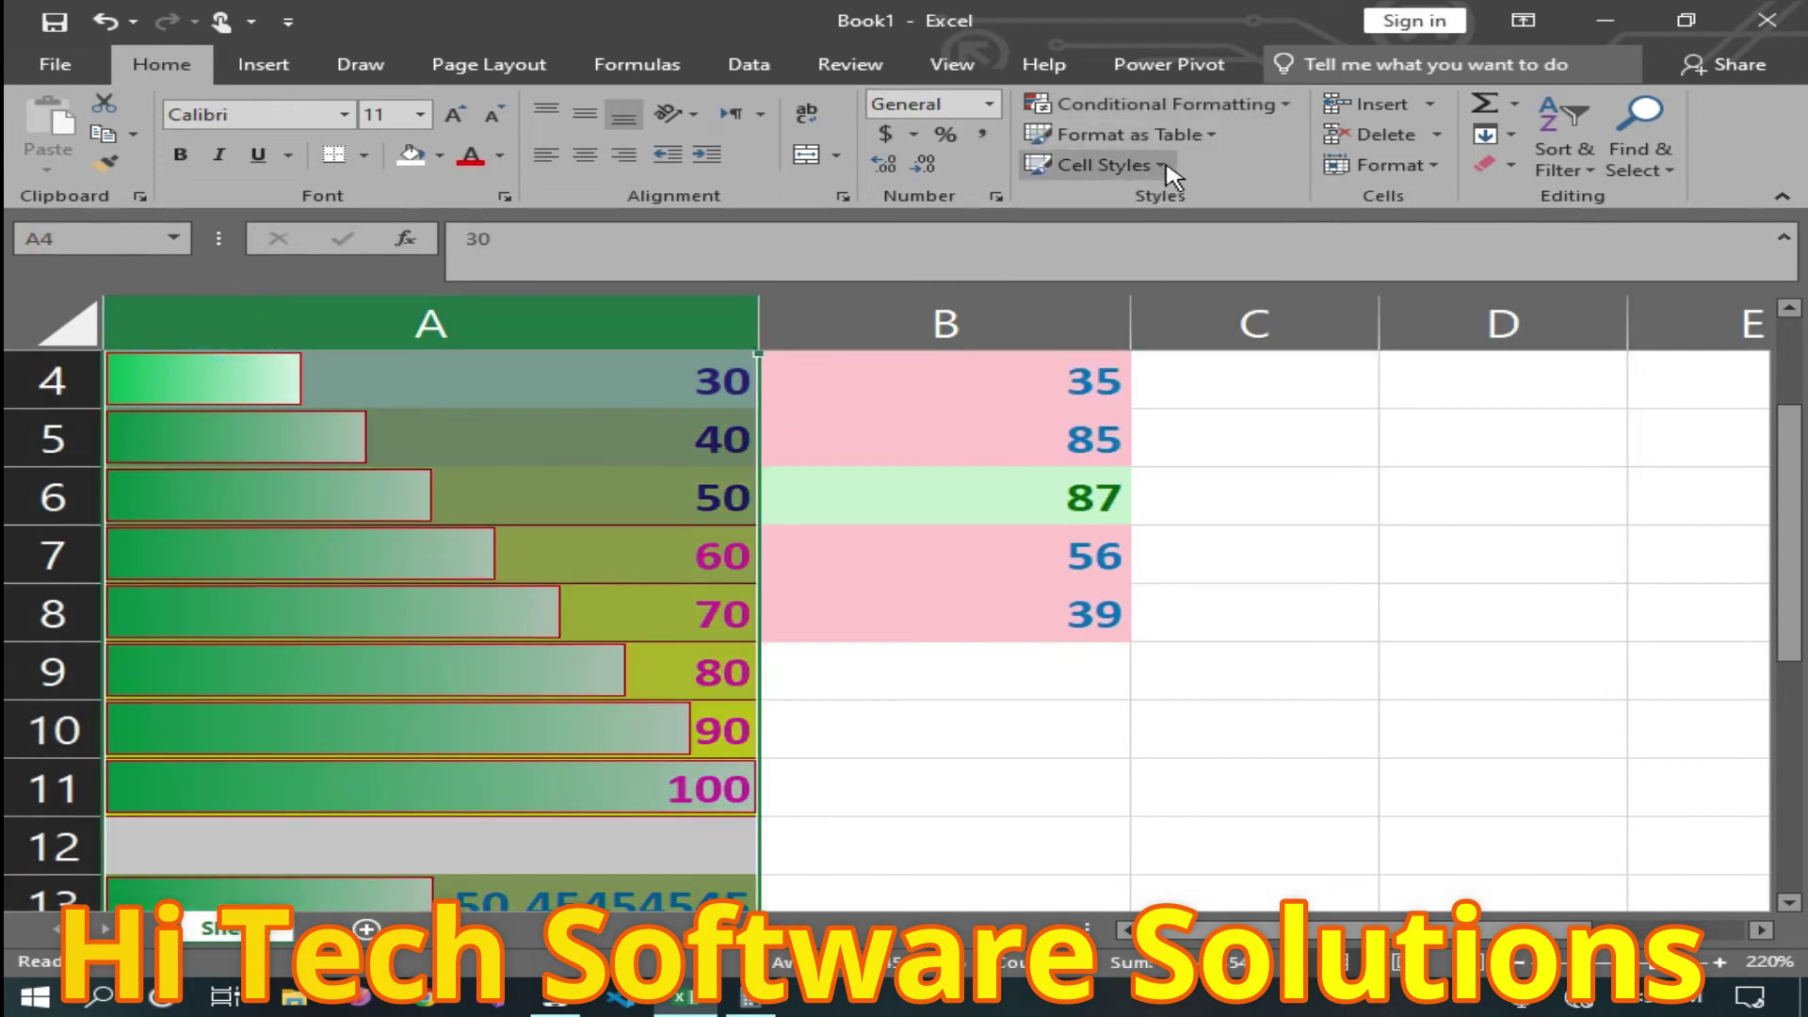
left_click(1262, 105)
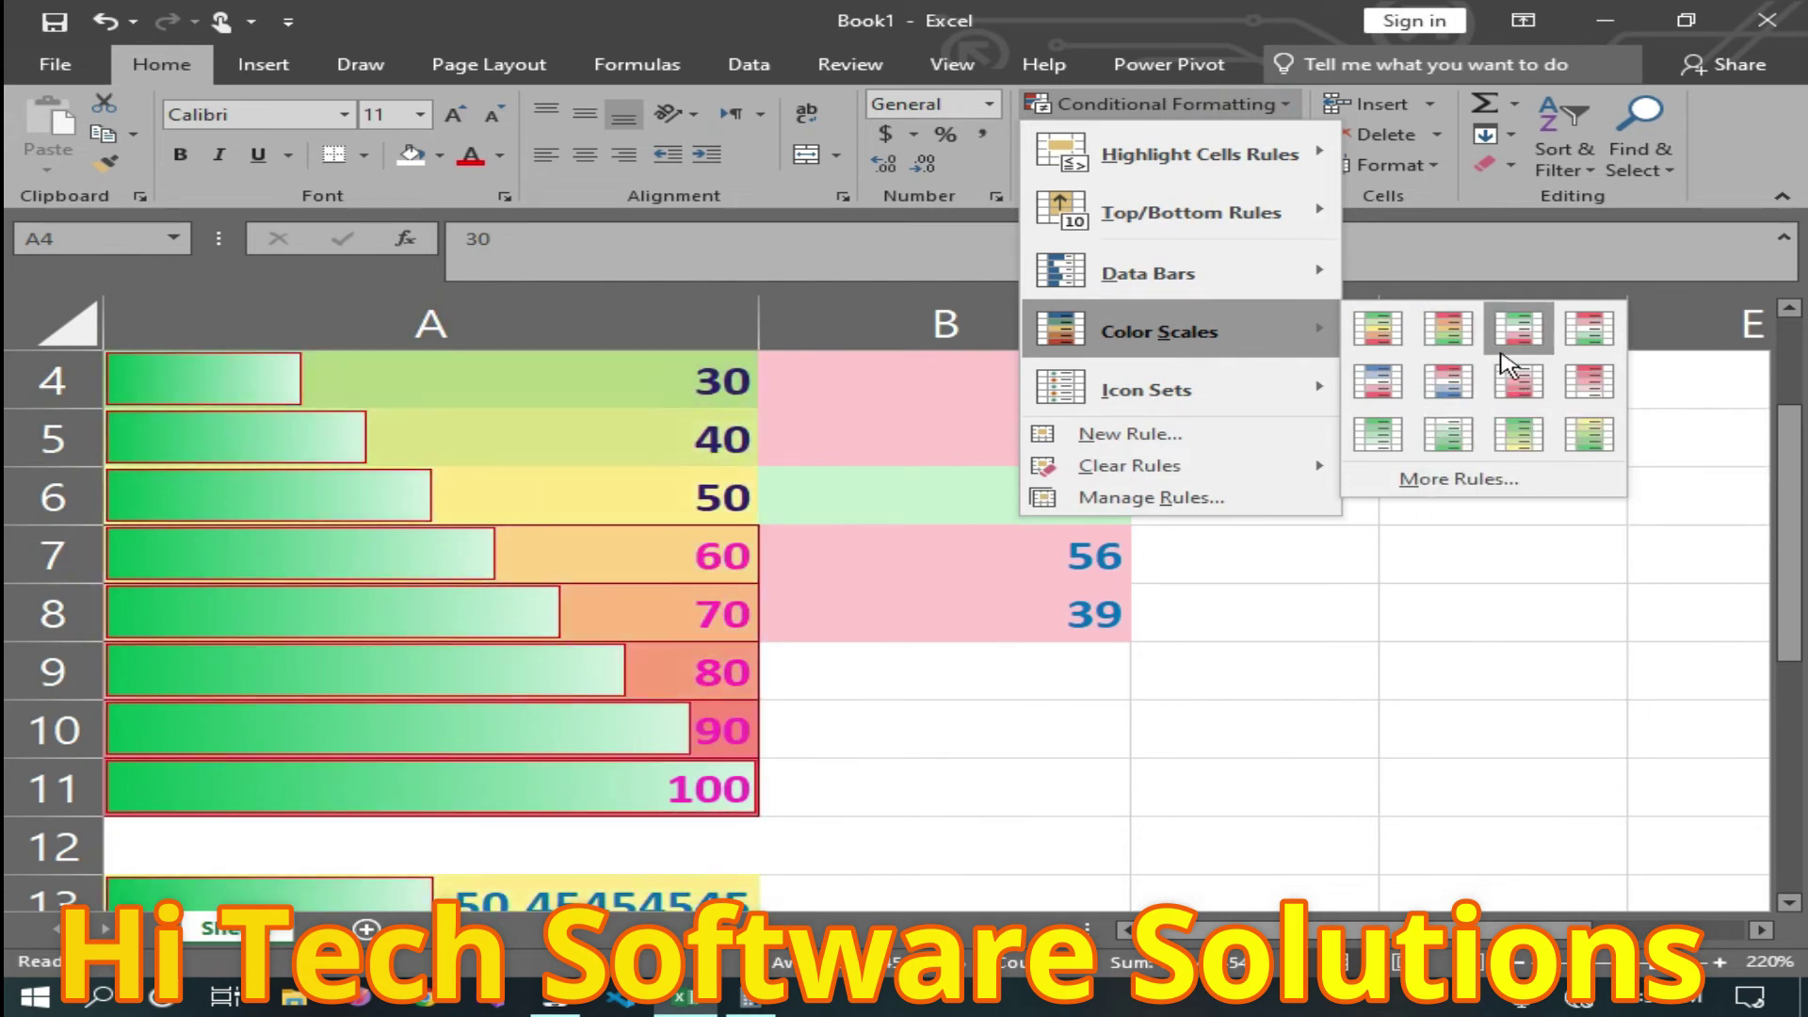
left_click(1459, 334)
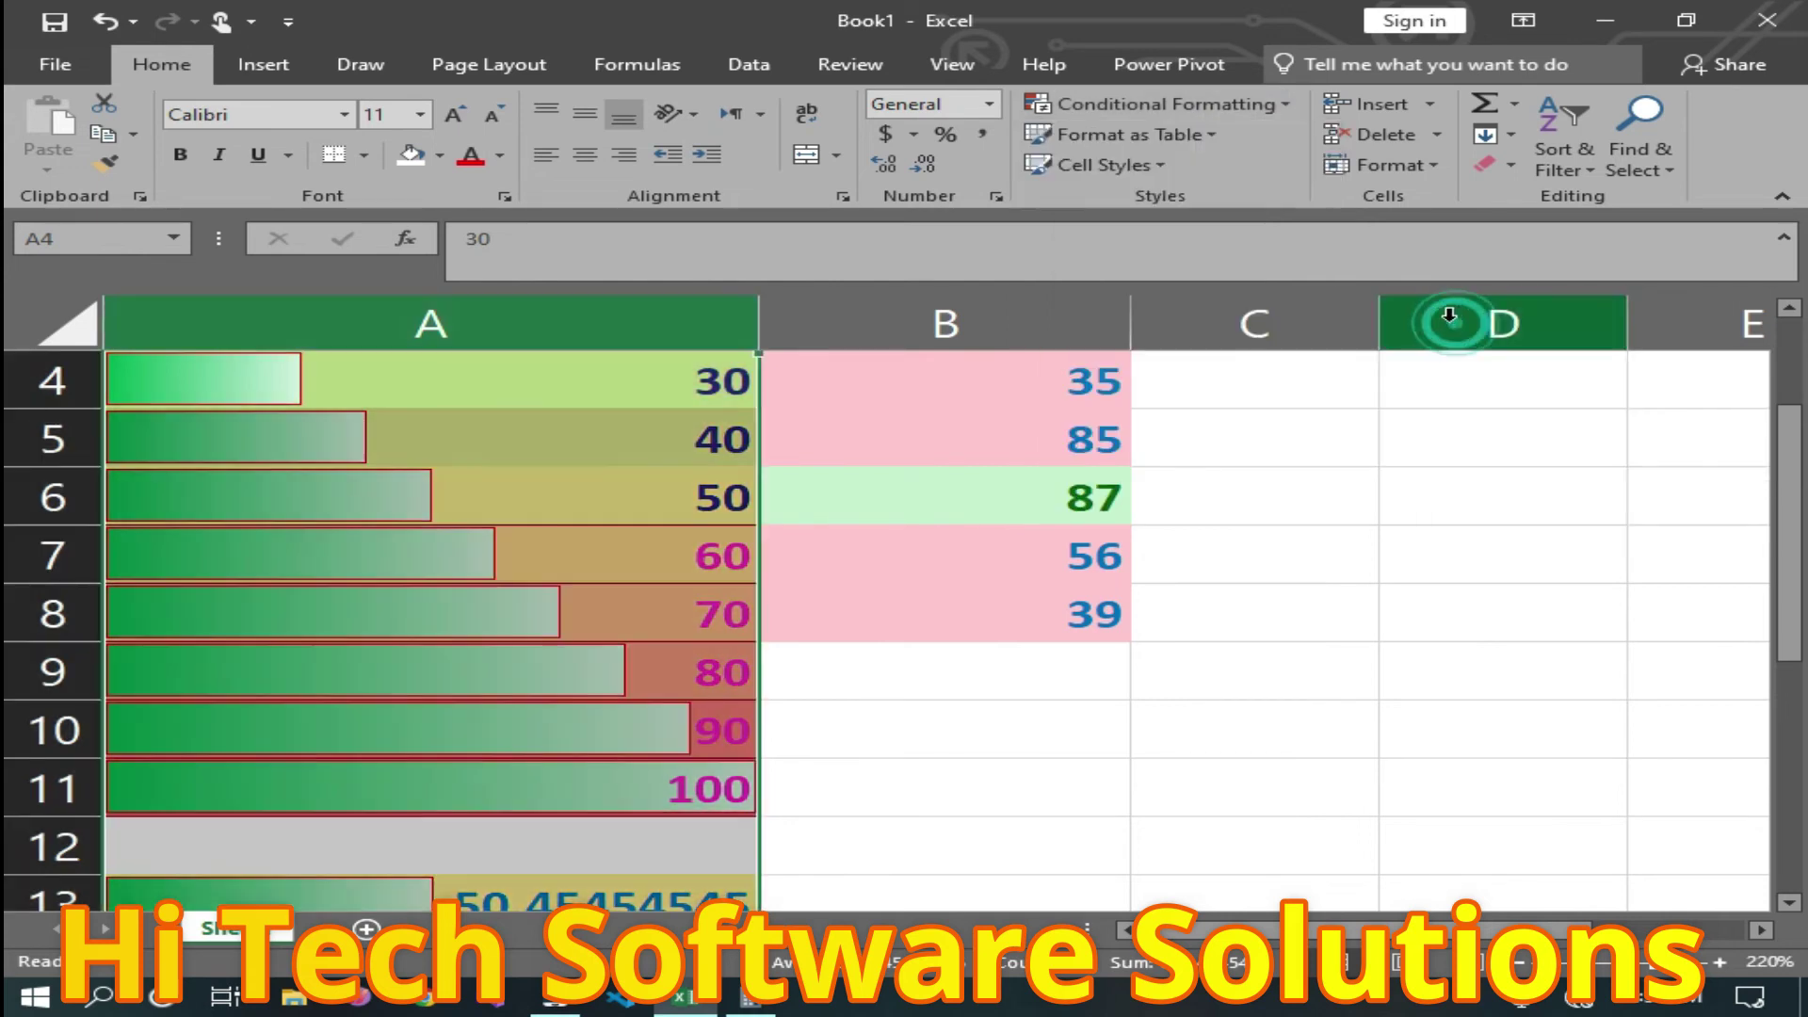
left_click(945, 695)
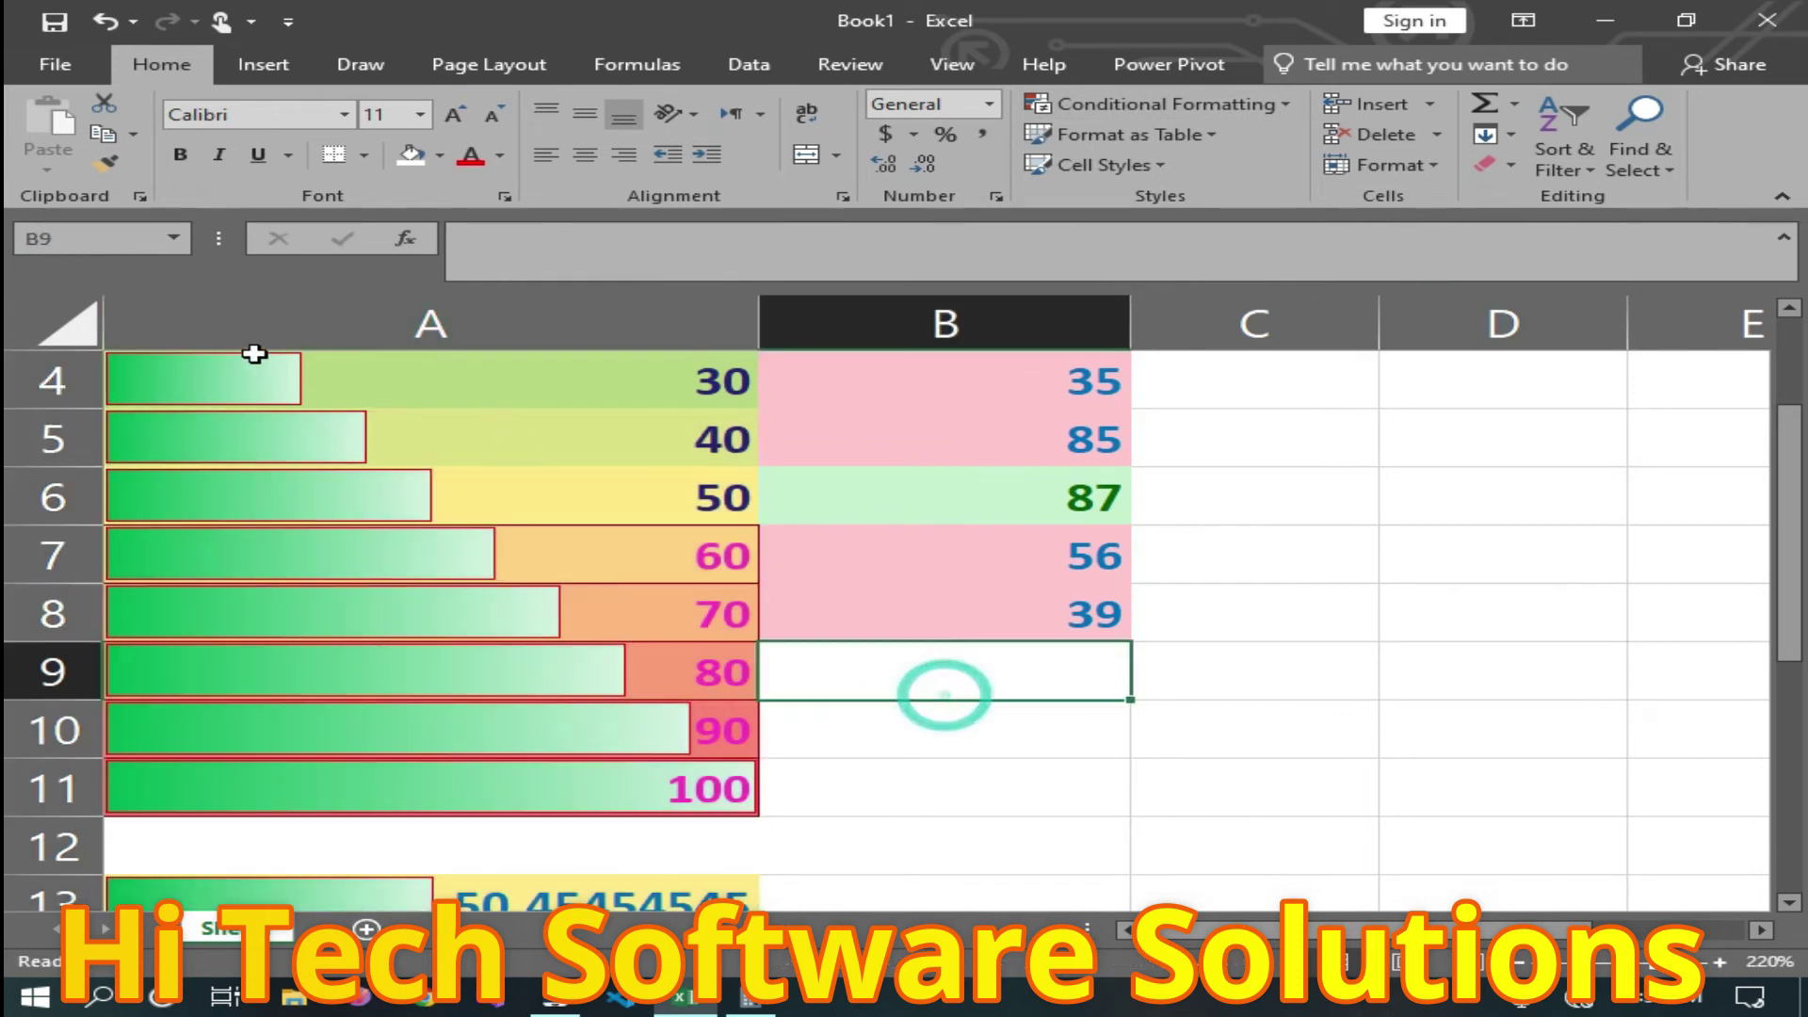
scroll(230, 431, "up", 1)
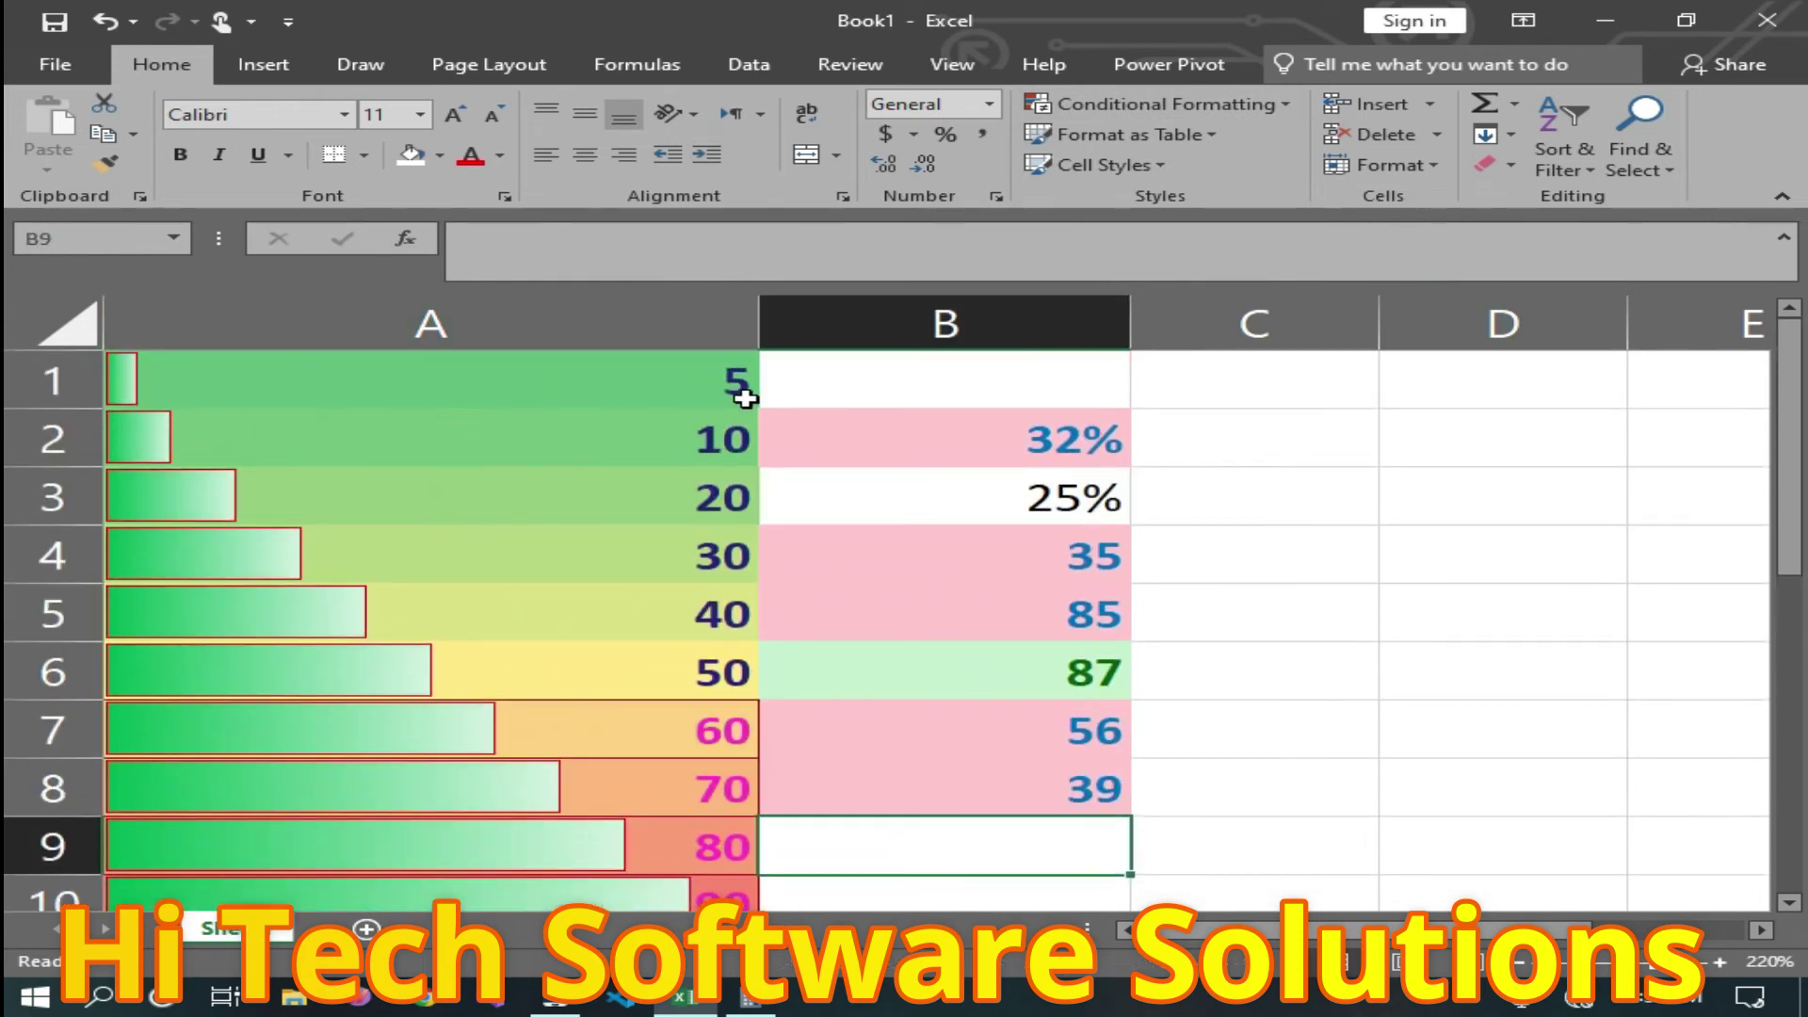
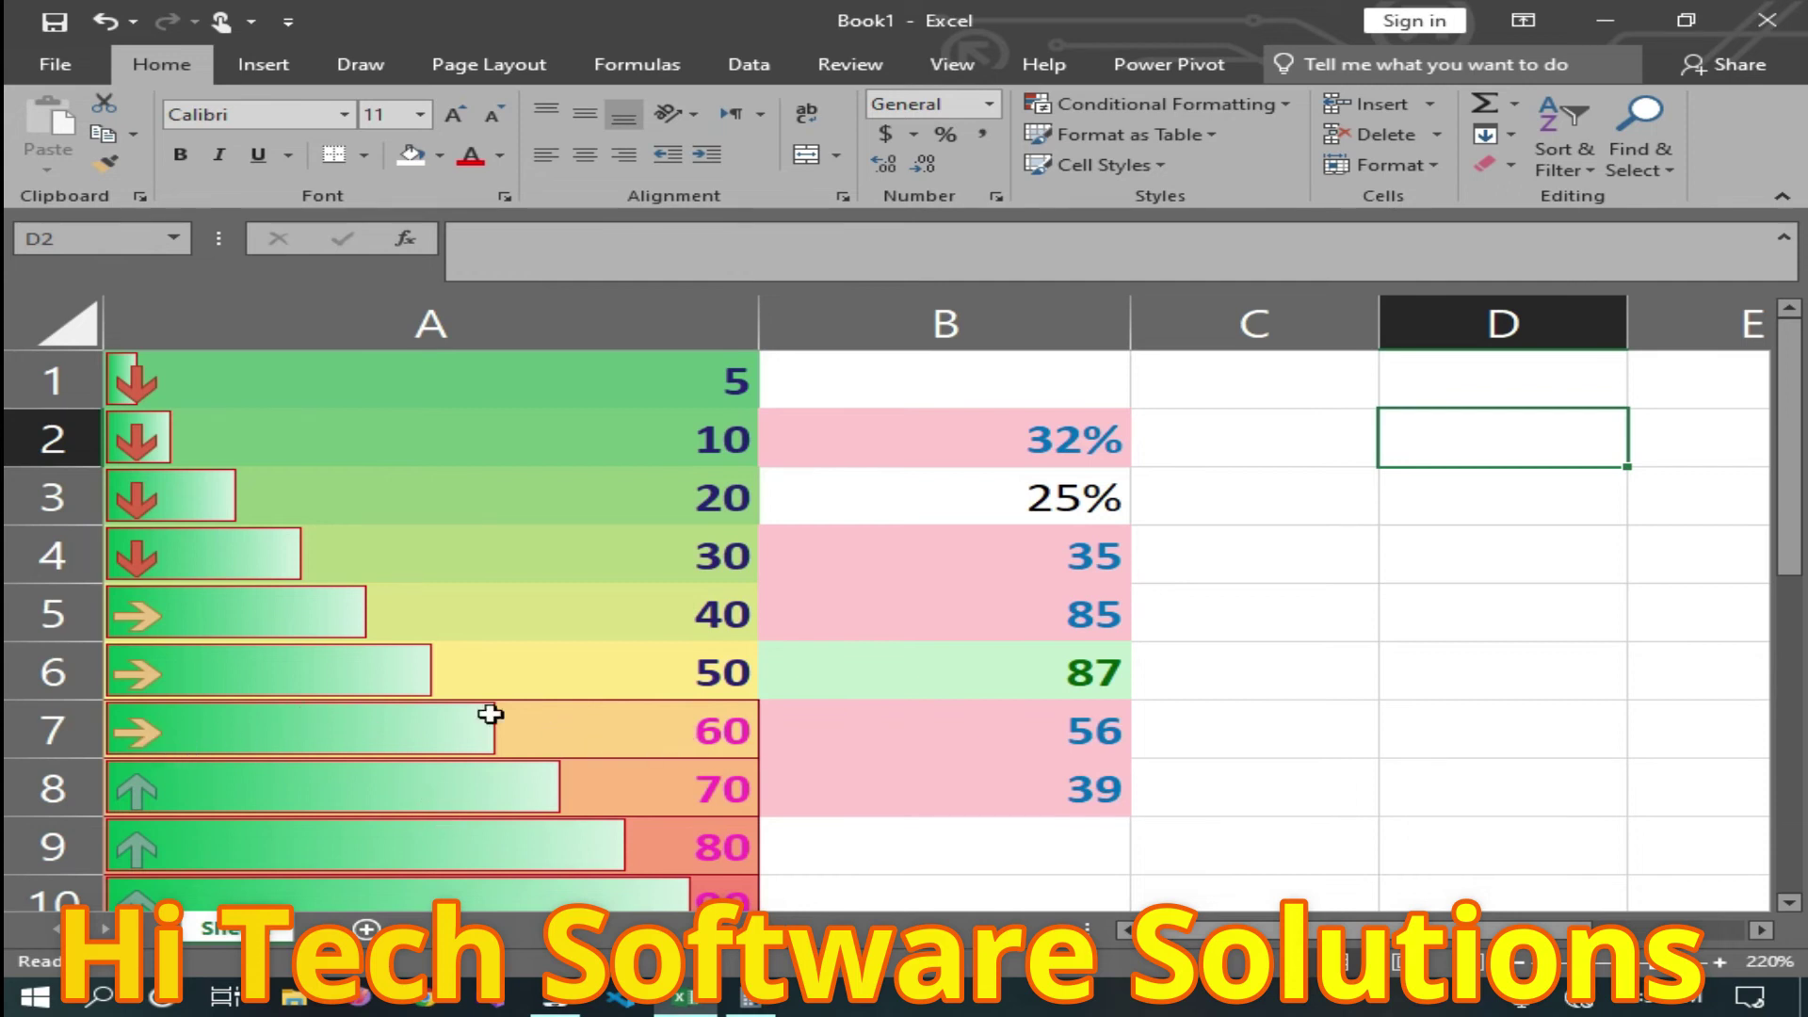
Apply the 4 Arrows (Colored) icon set to all of column A.
scroll(439, 746, "down", 1)
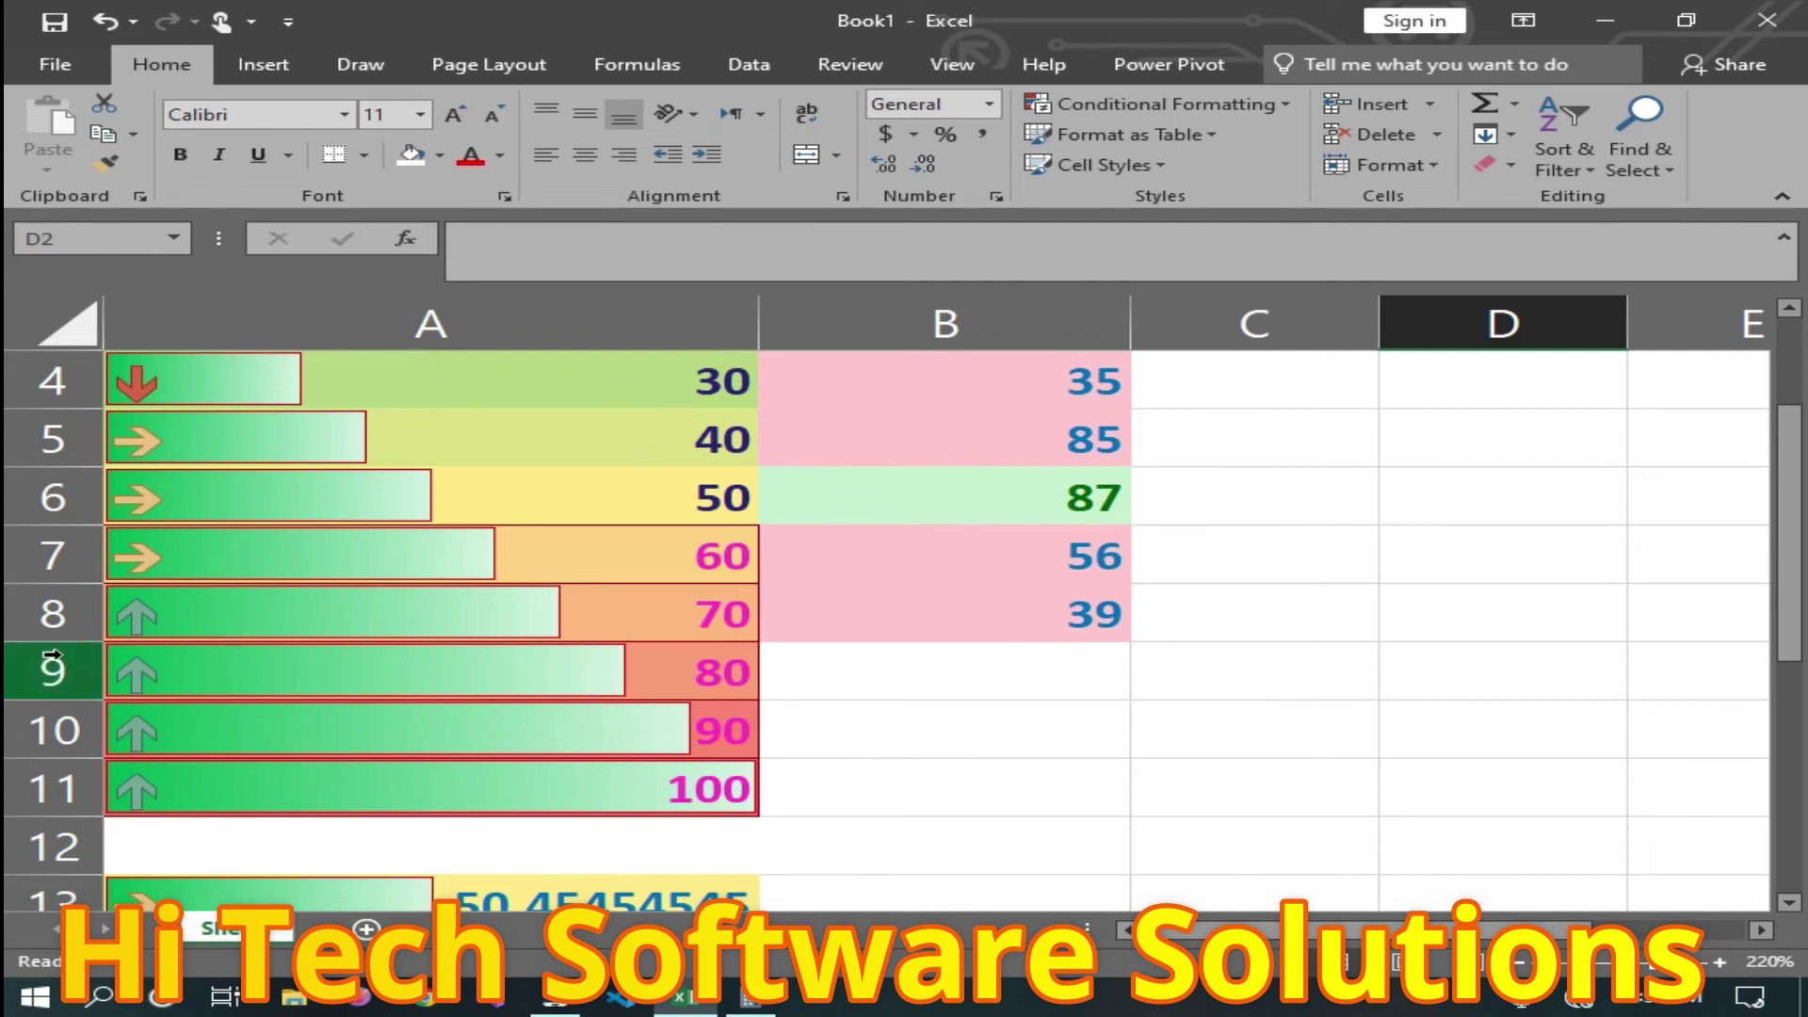
scroll(219, 480, "up", 1)
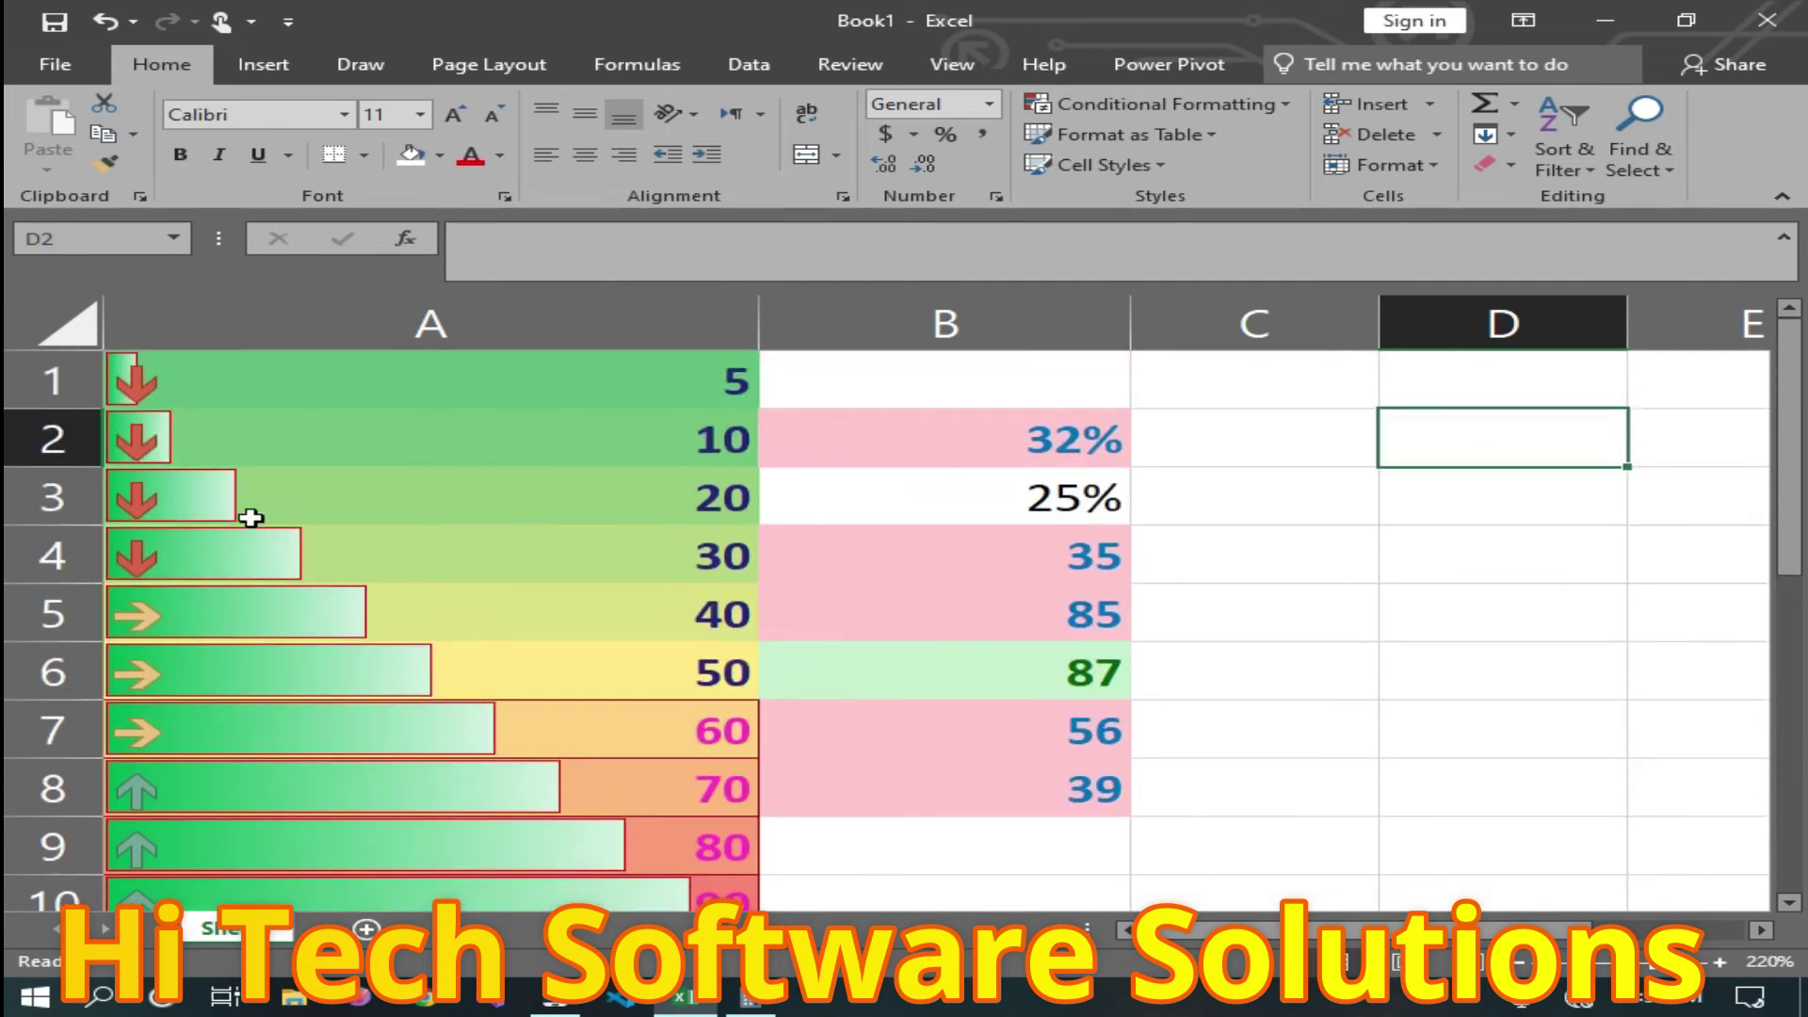
left_click(417, 311)
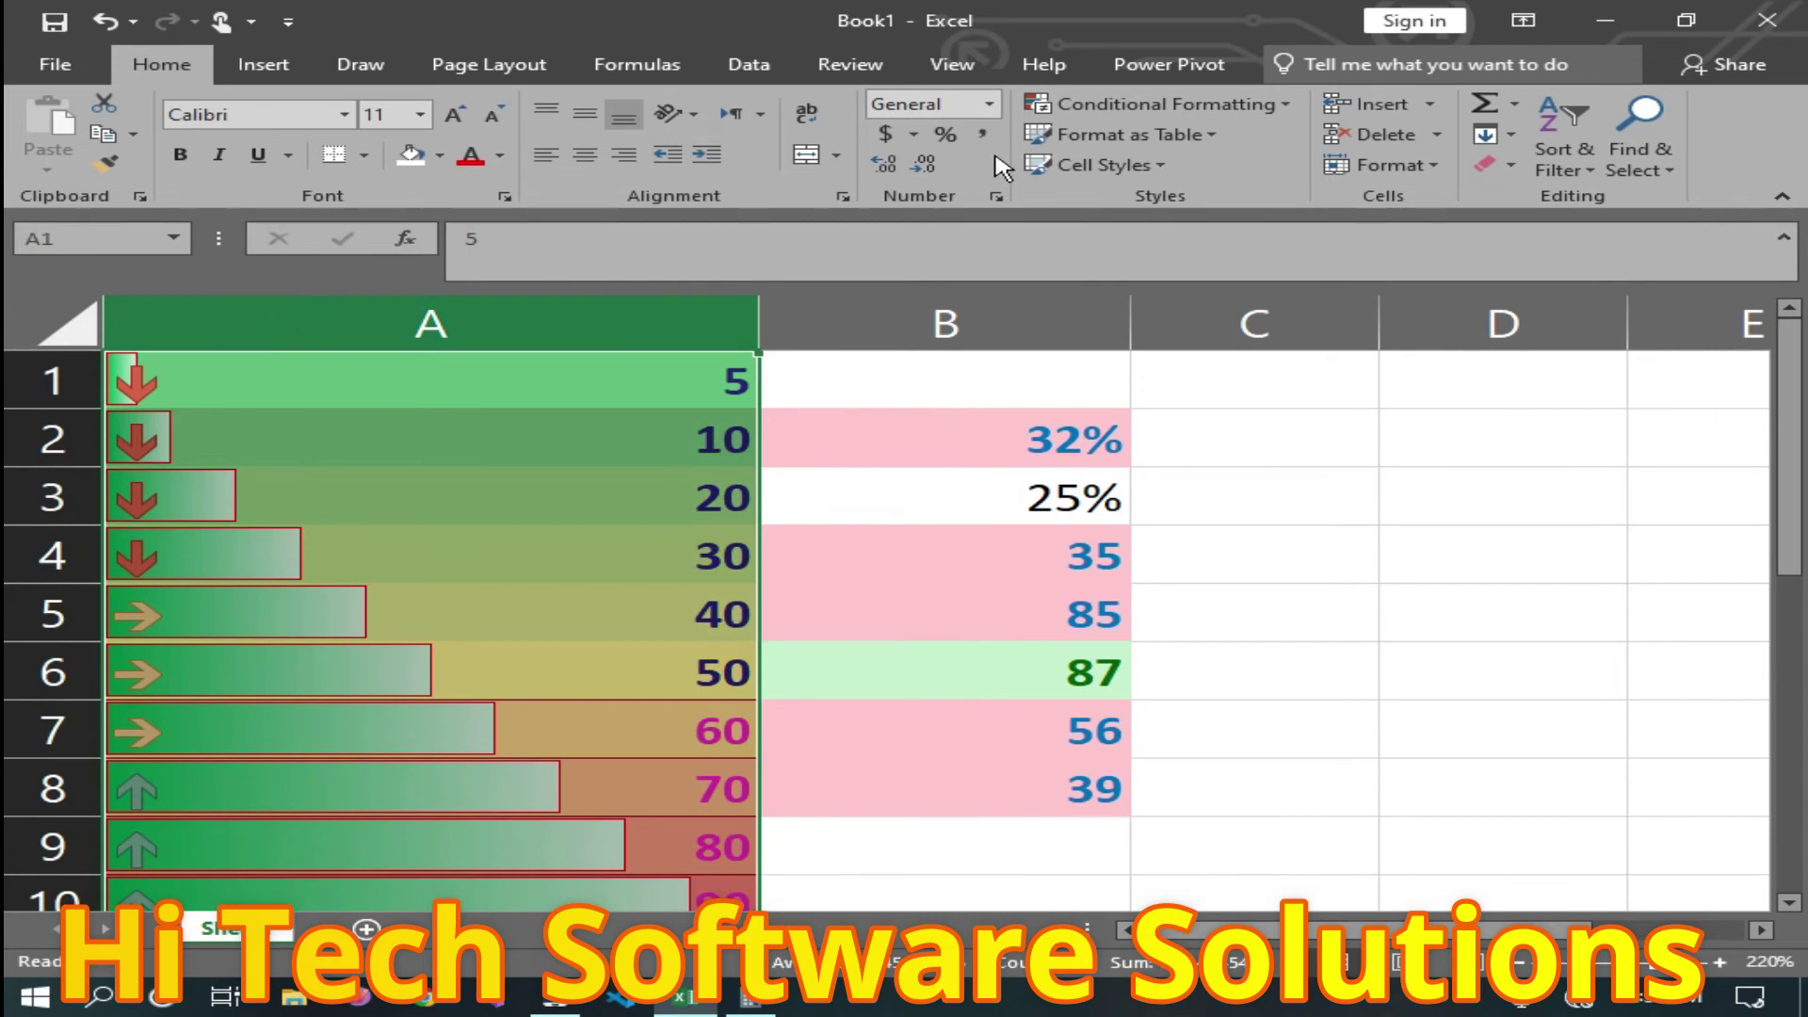
left_click(1166, 104)
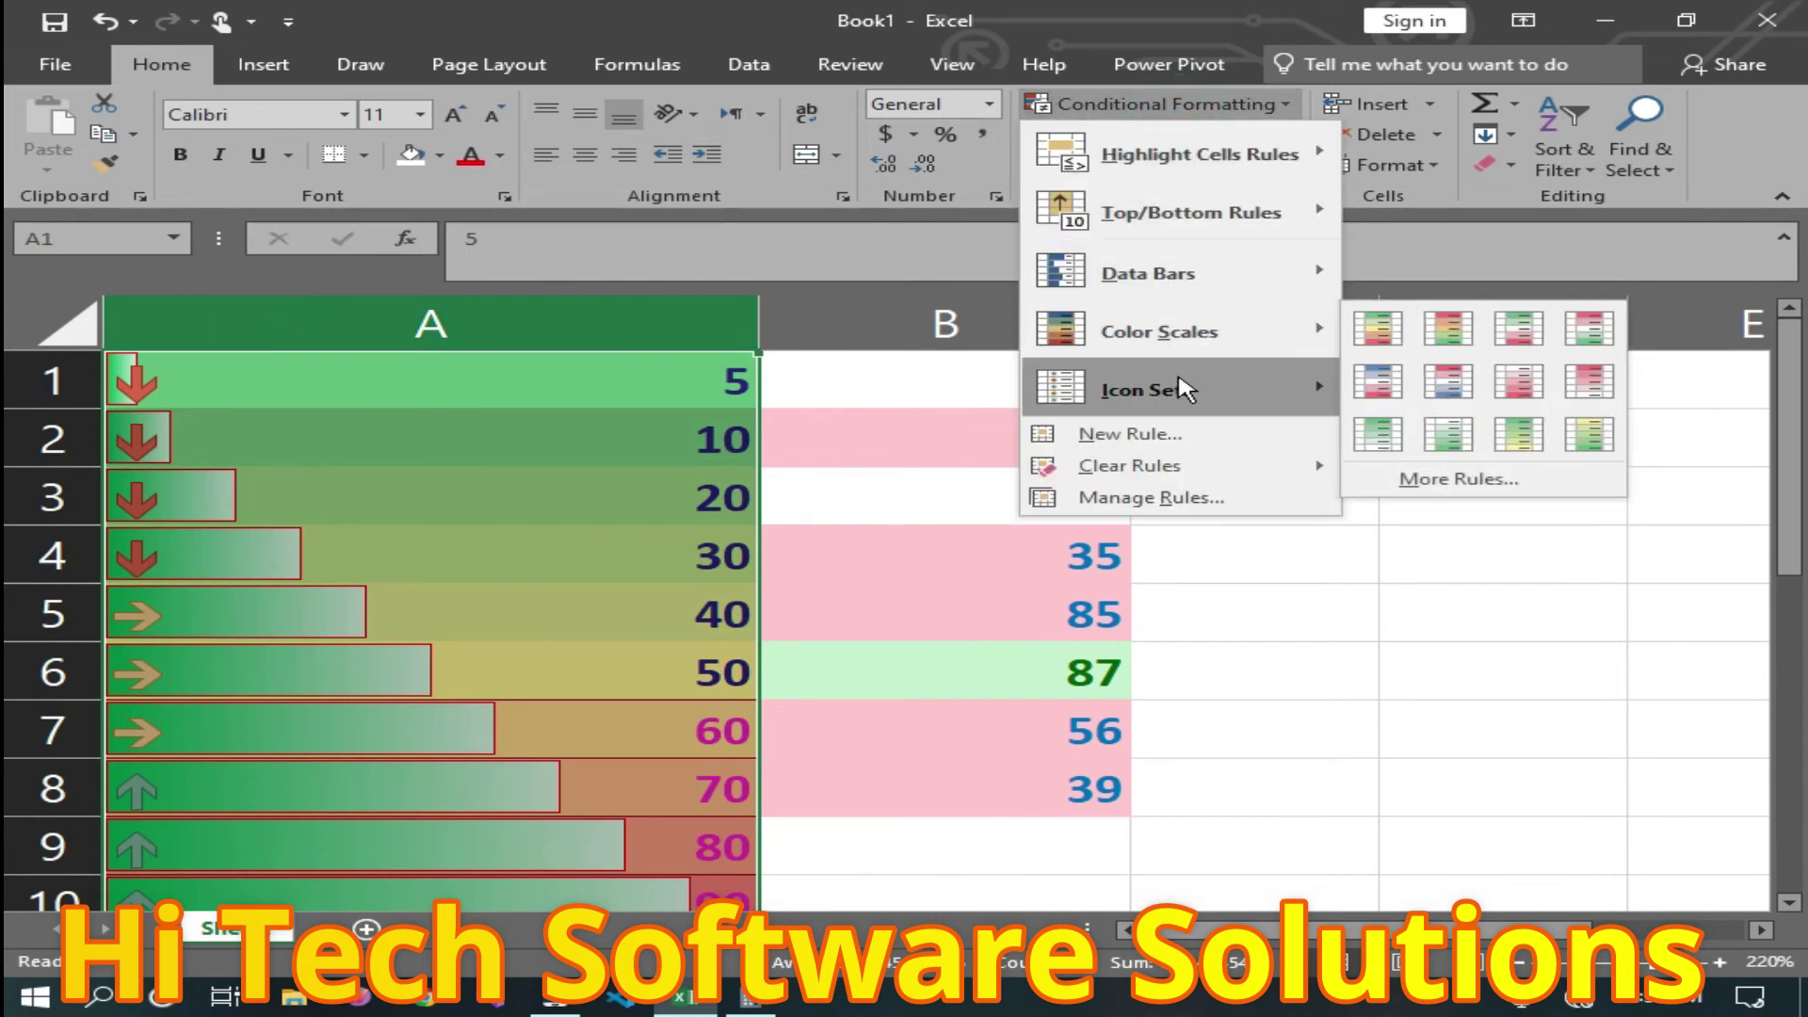
mouse_move(1145, 390)
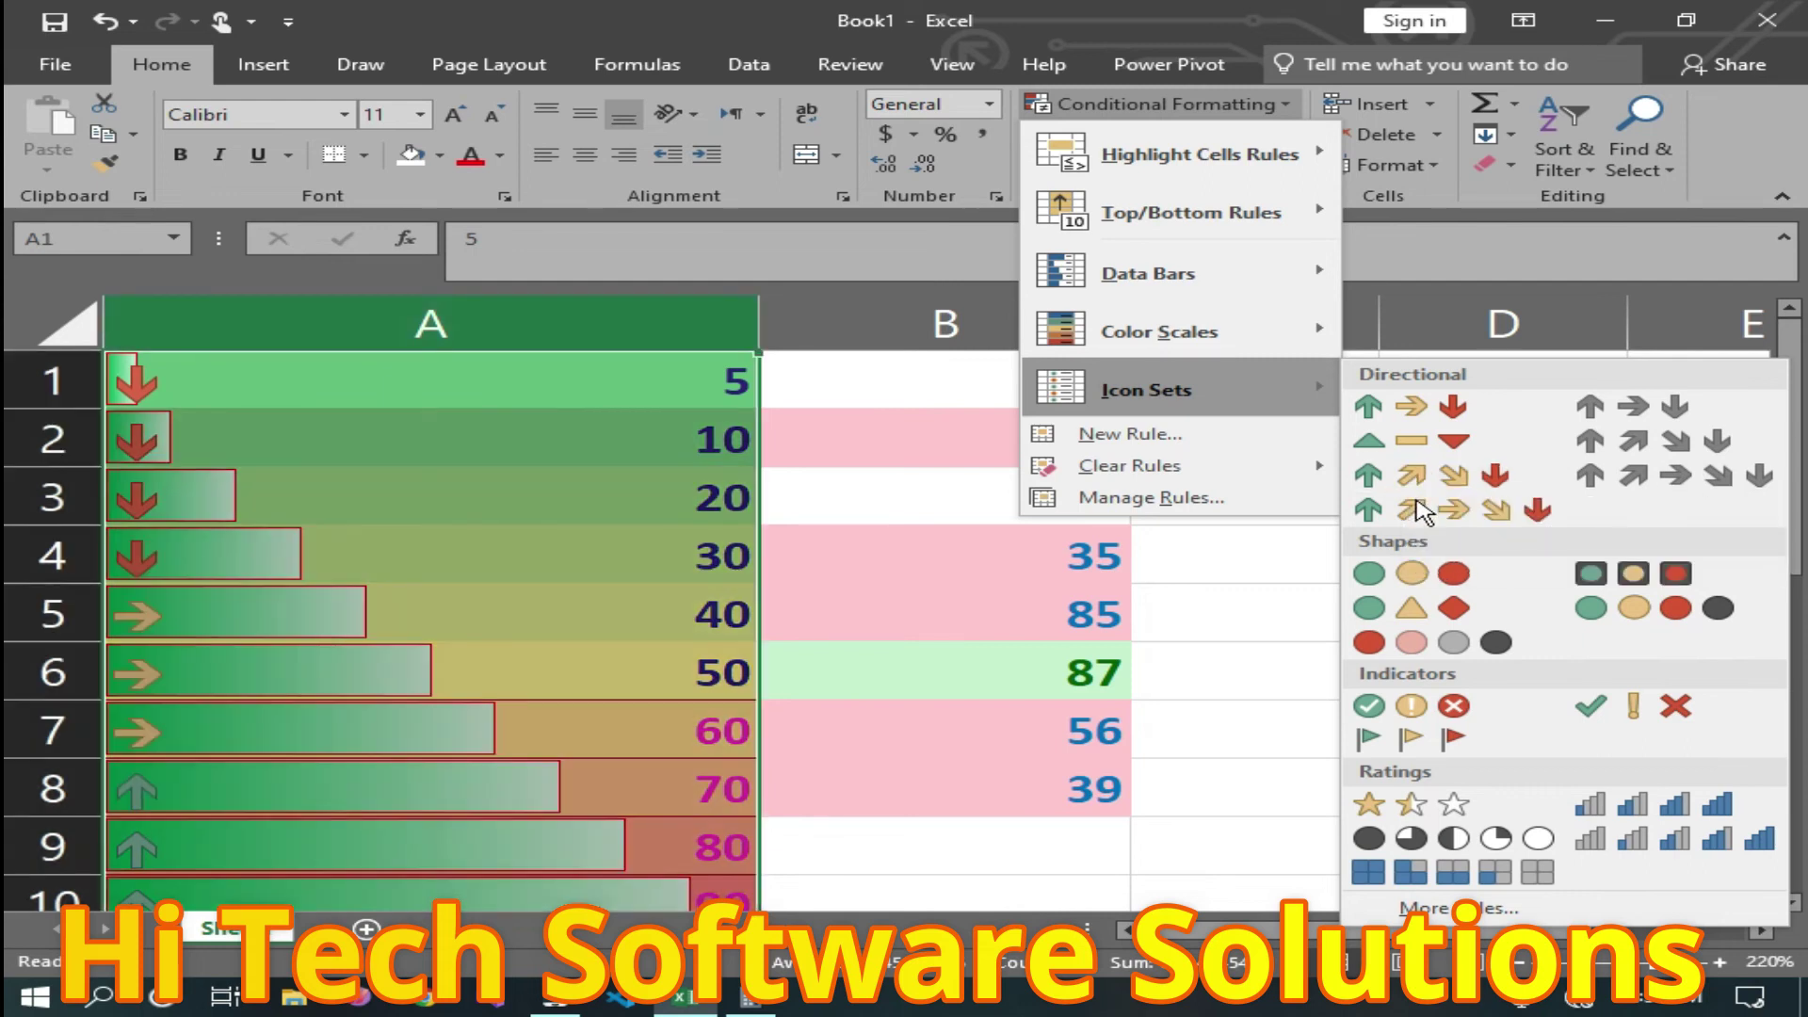
left_click(1415, 479)
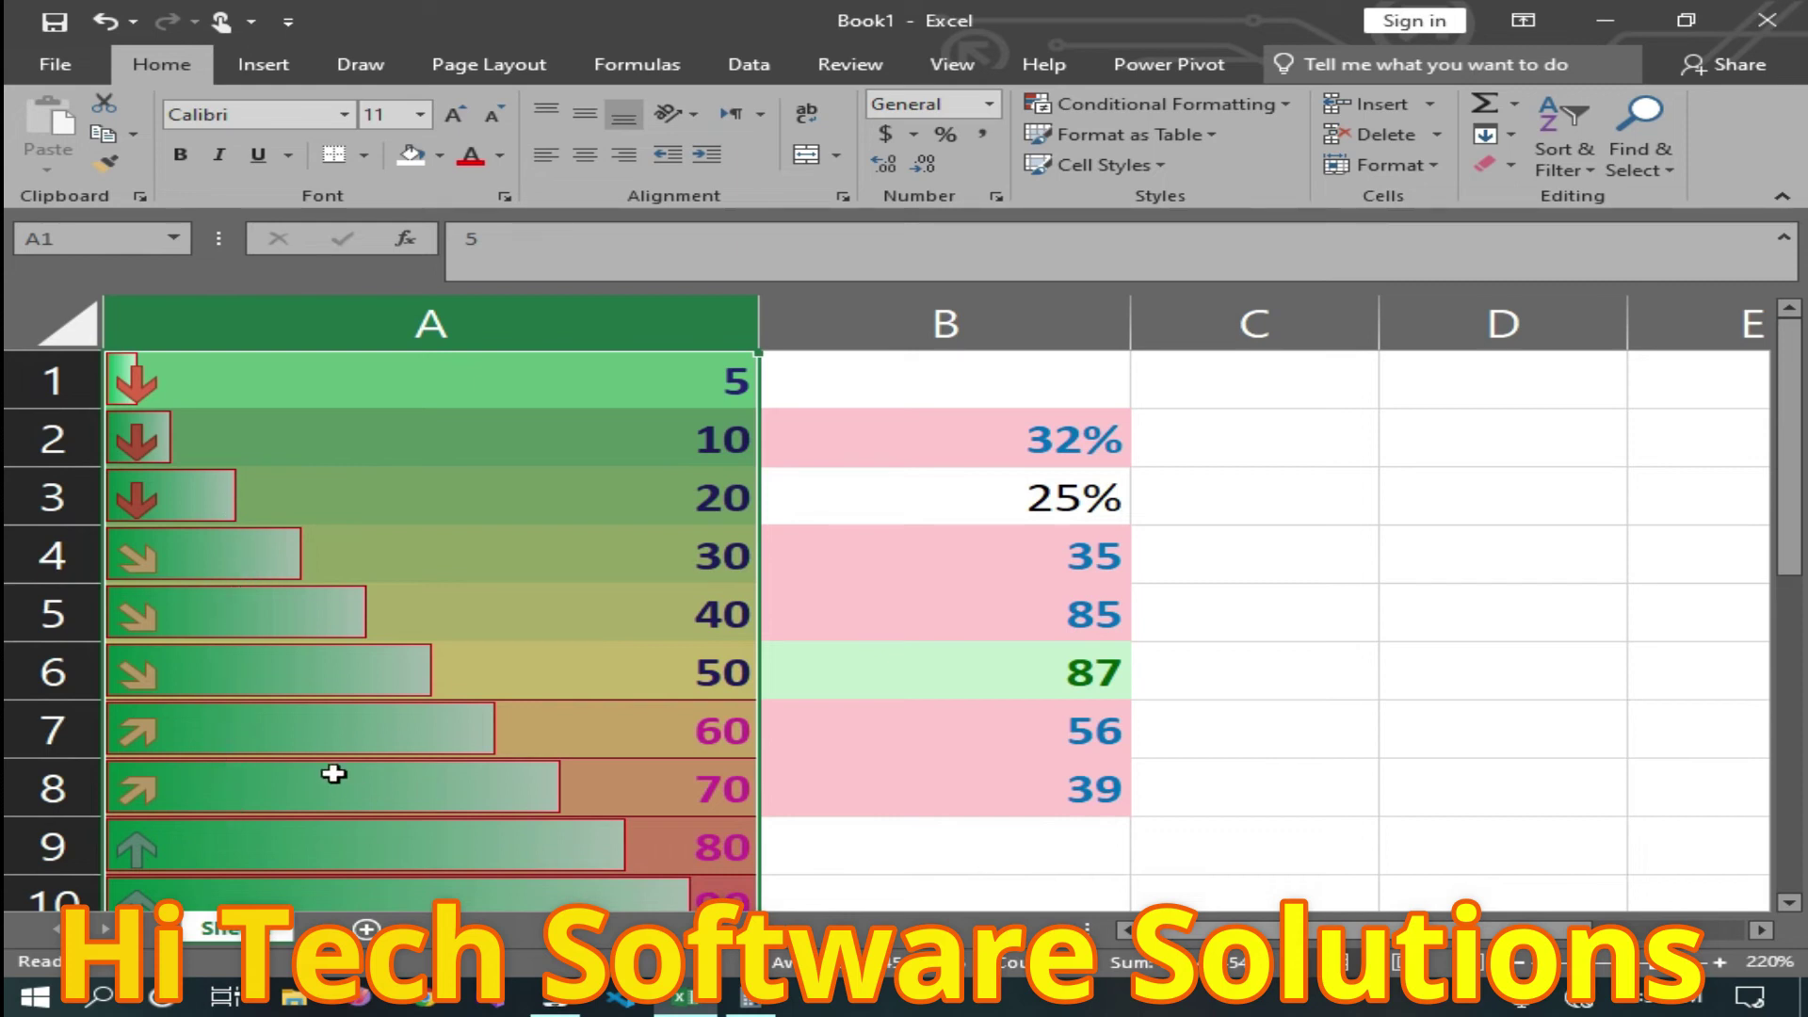
scroll(332, 771, "down", 1)
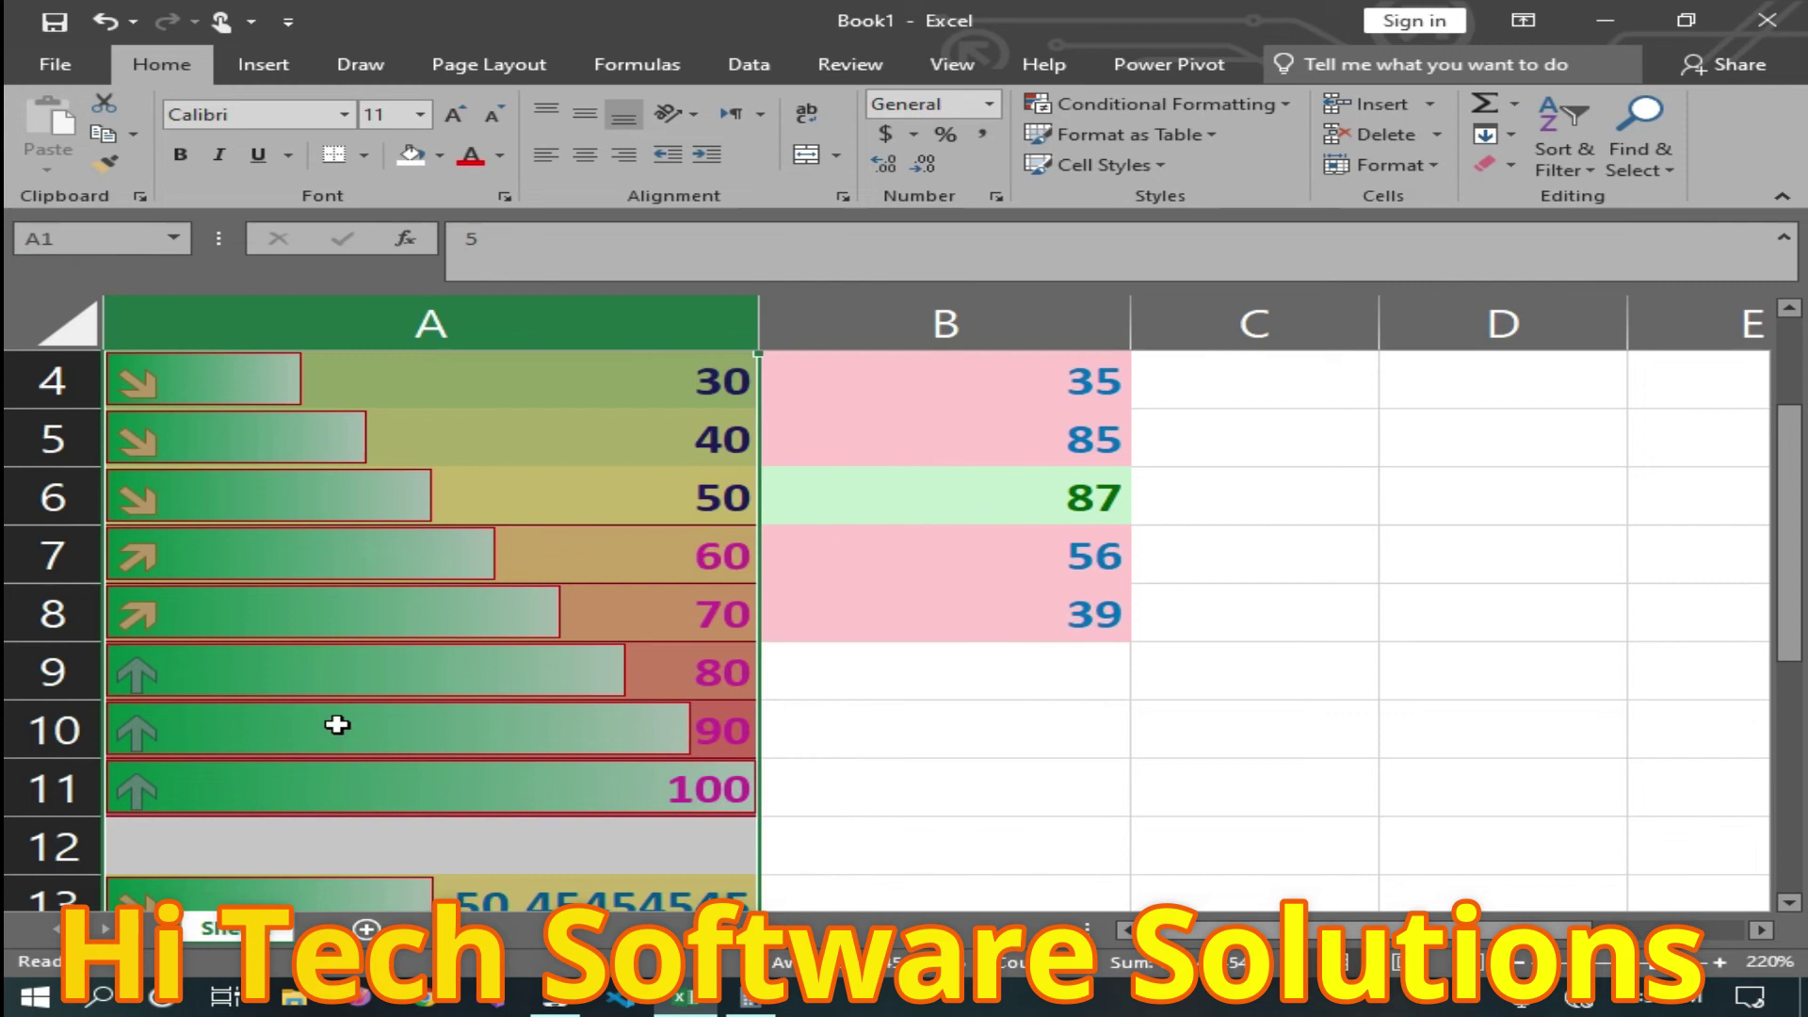
scroll(337, 724, "down", 1)
left_click(1243, 105)
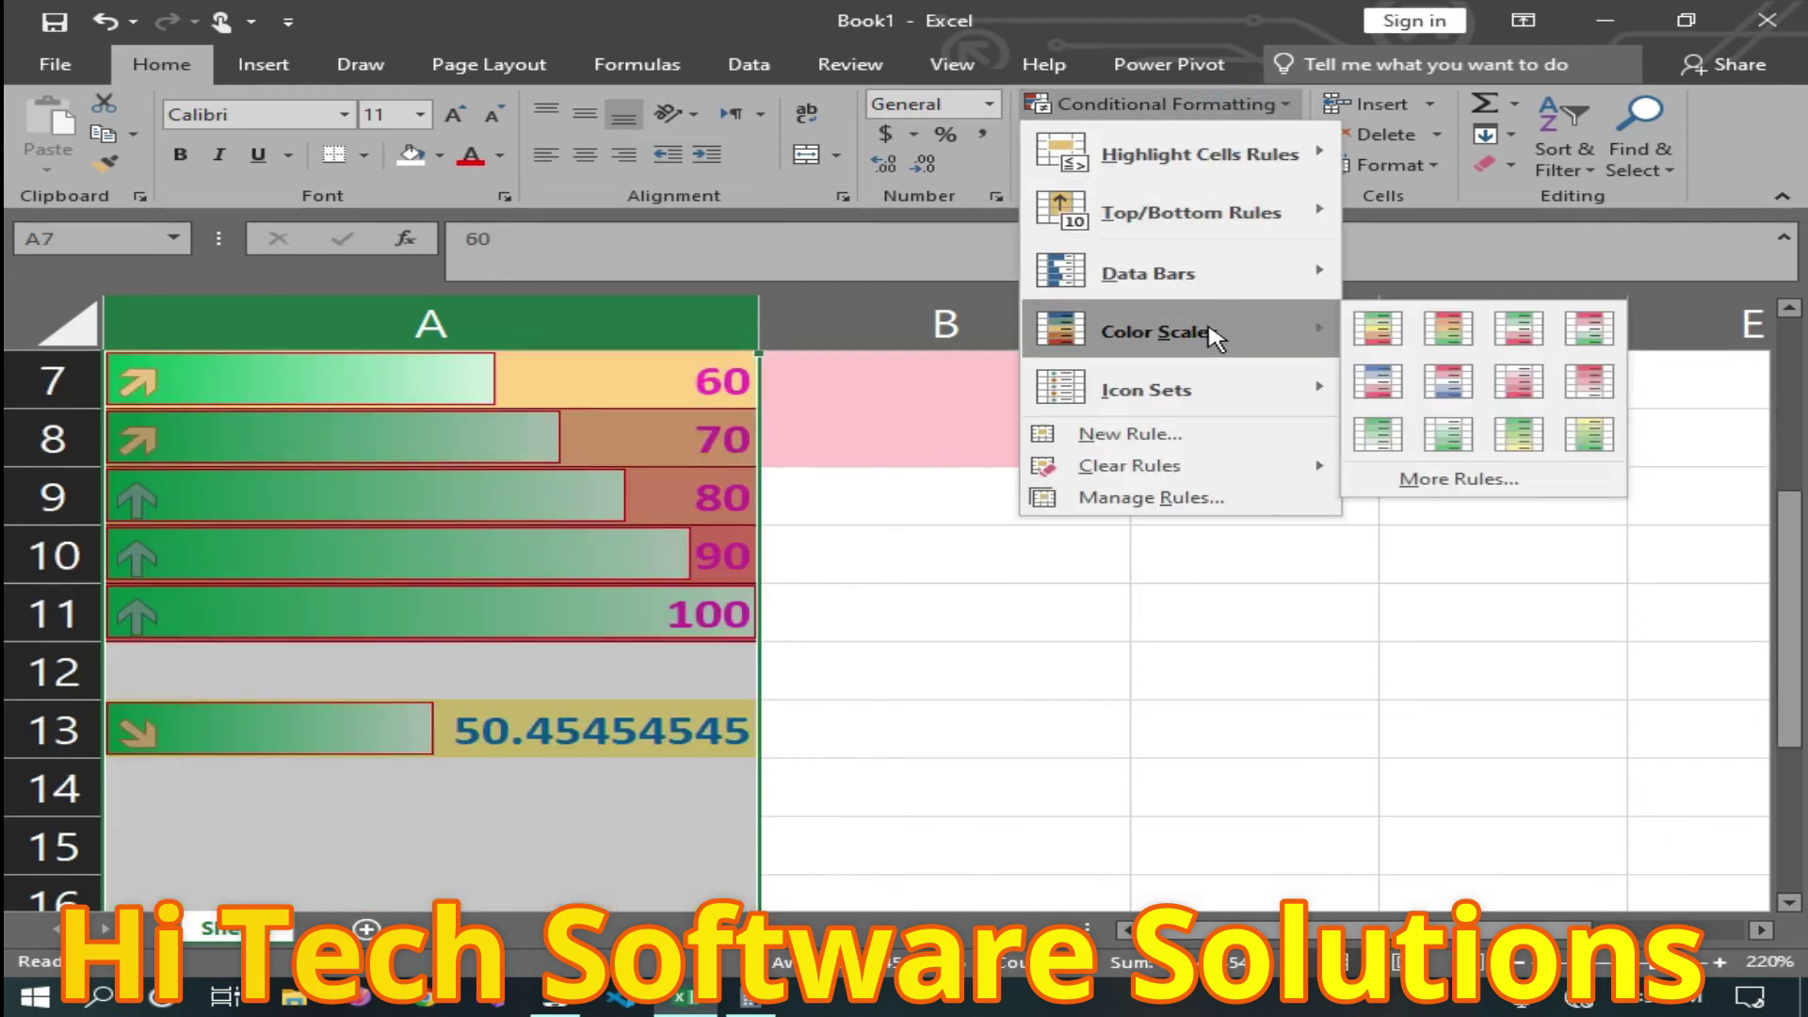
mouse_move(1146, 390)
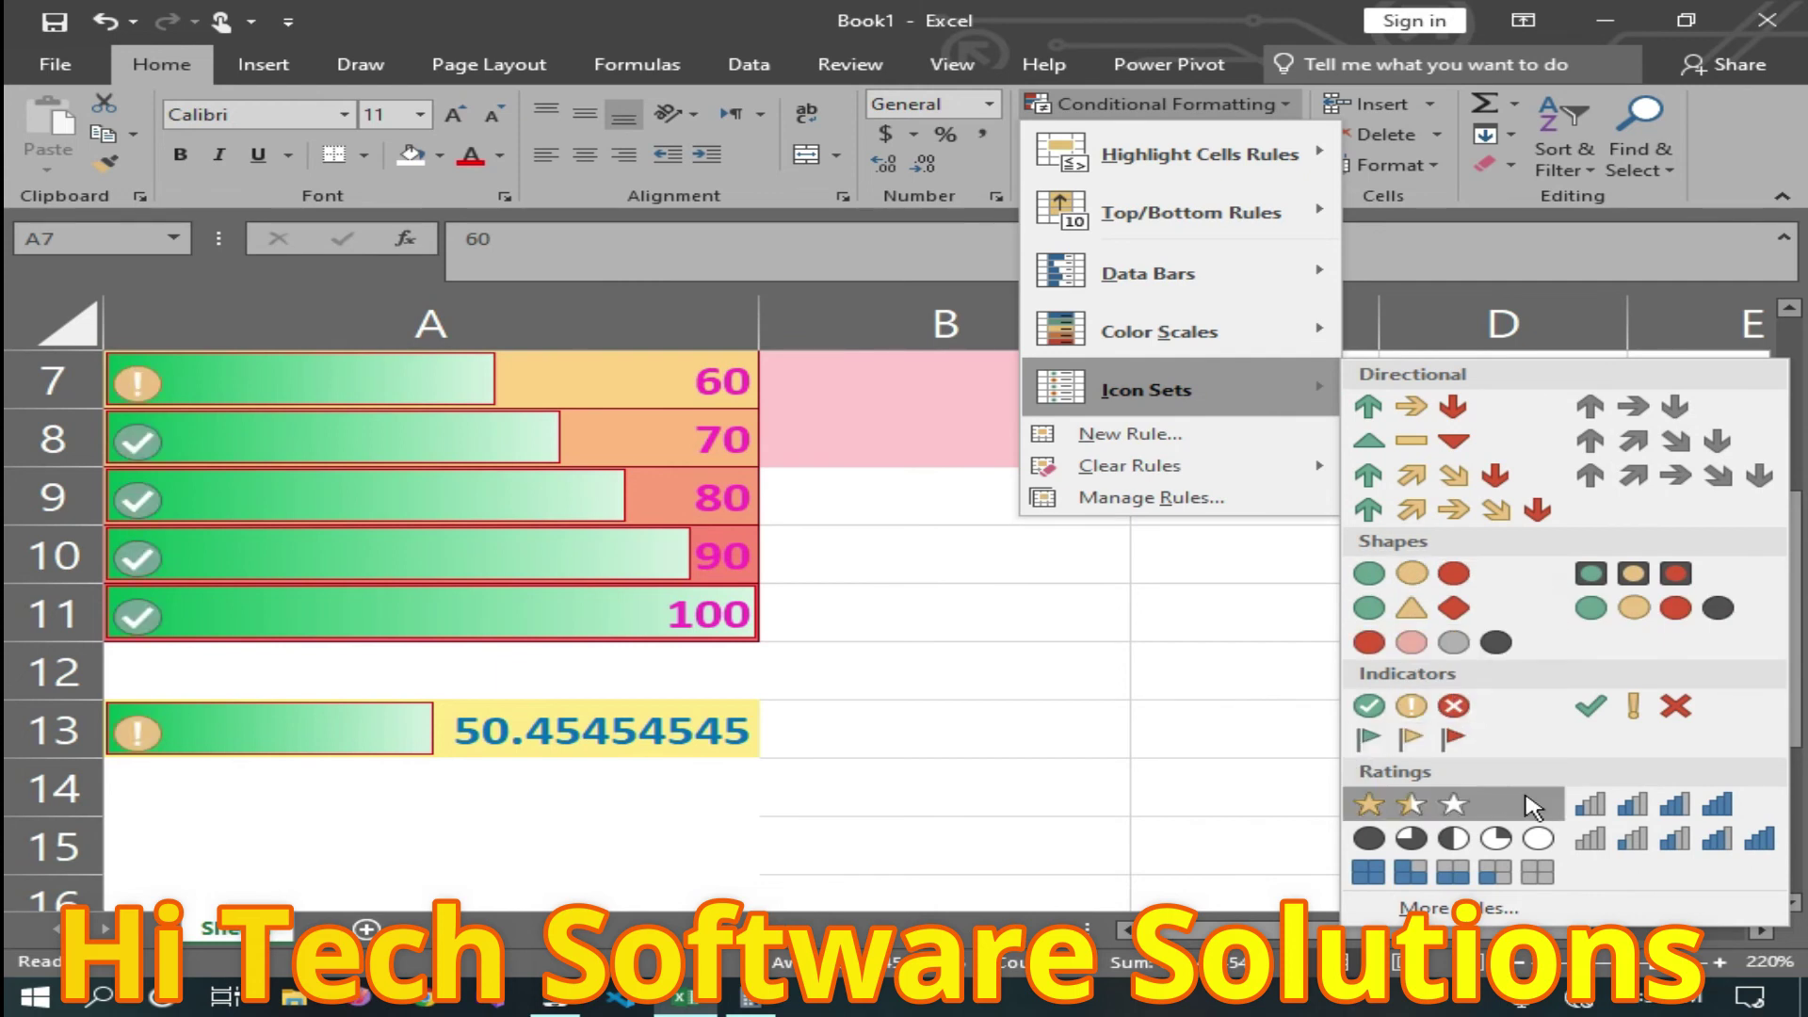
Replace column A's arrow icons with the 4 Ratings bars icon set.
left_click(1674, 806)
left_click(1676, 838)
scroll(736, 662, "up", 1)
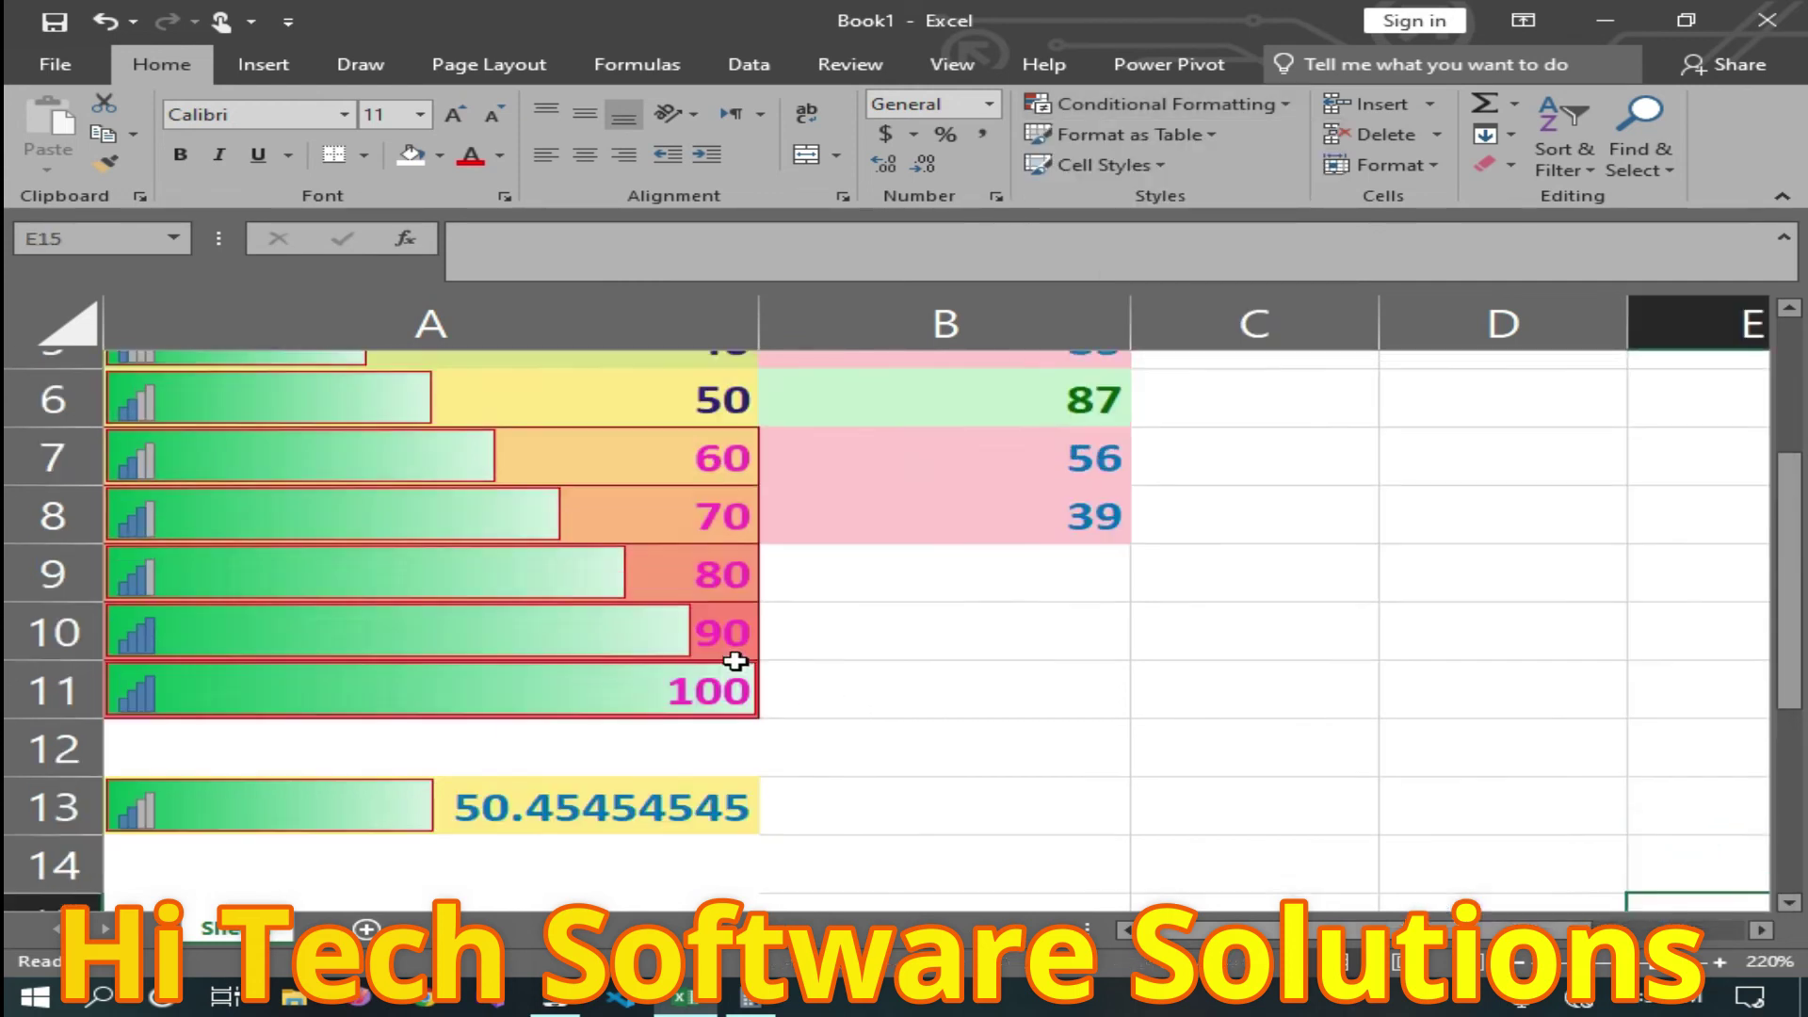
scroll(736, 662, "up", 2)
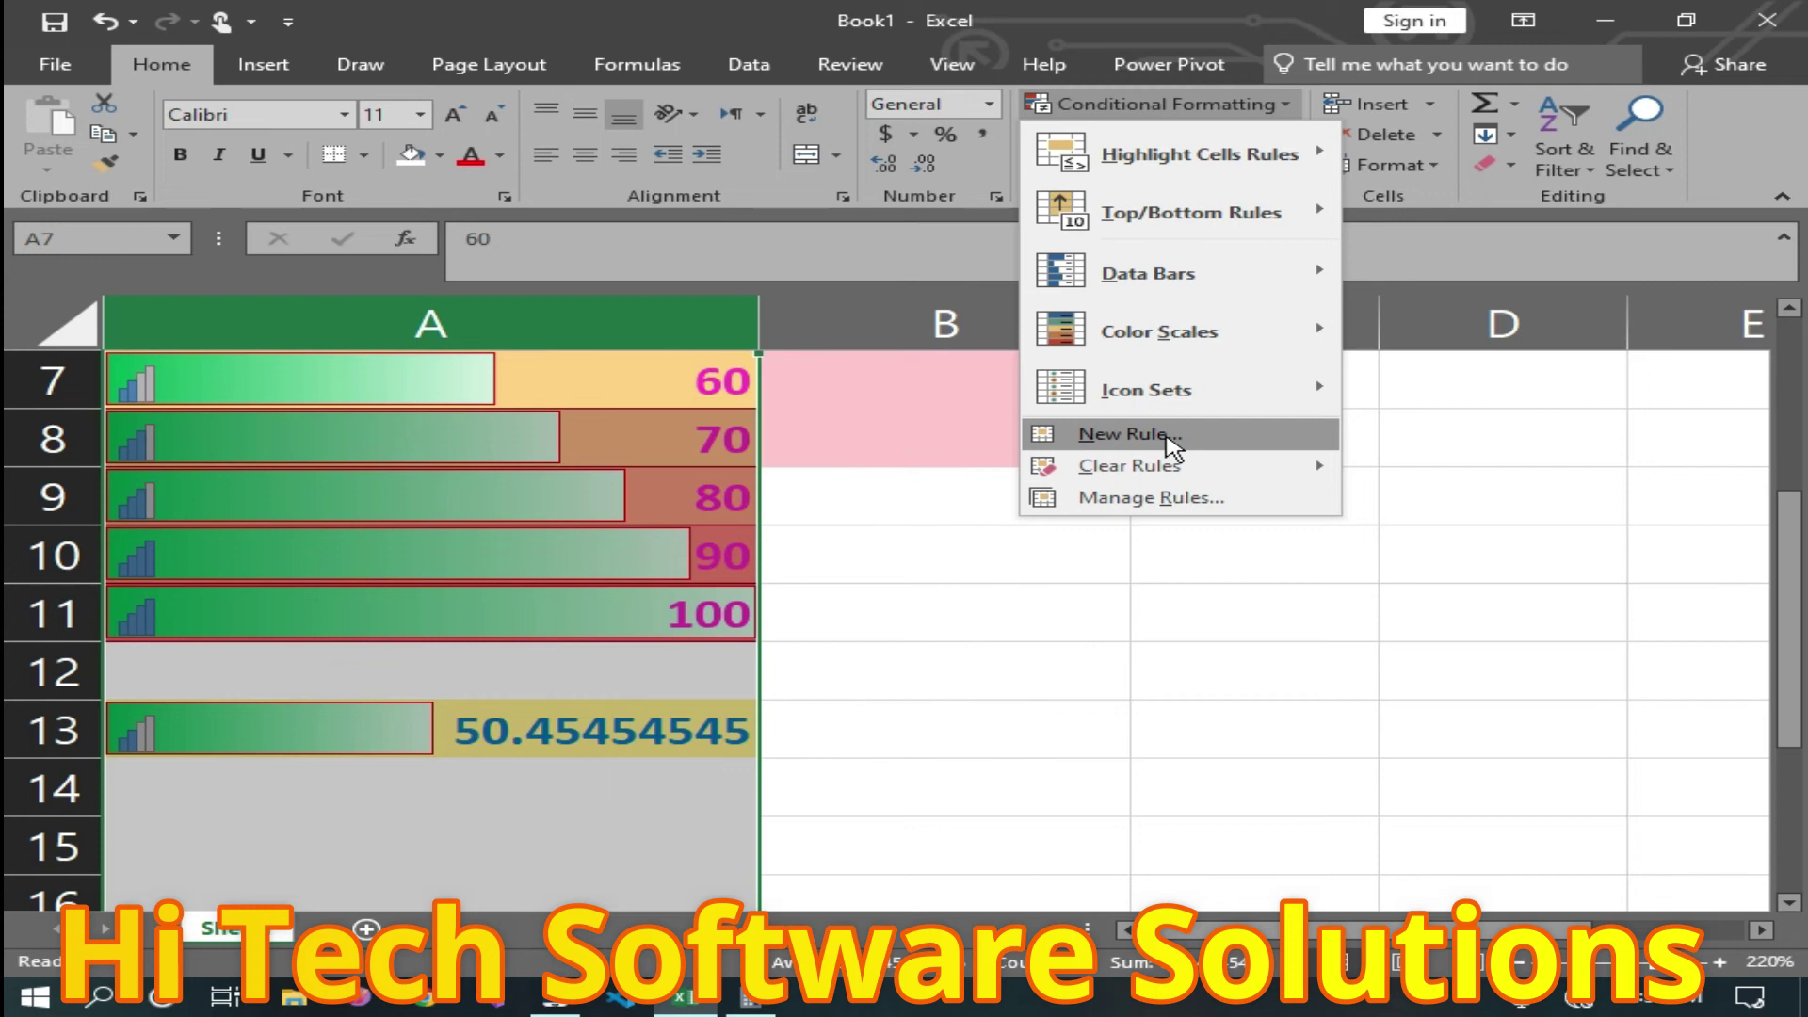
Add a 2-Color Scale rule to column A with minimum type Percent, value 50, colour purple.
left_click(1169, 439)
left_click(1031, 590)
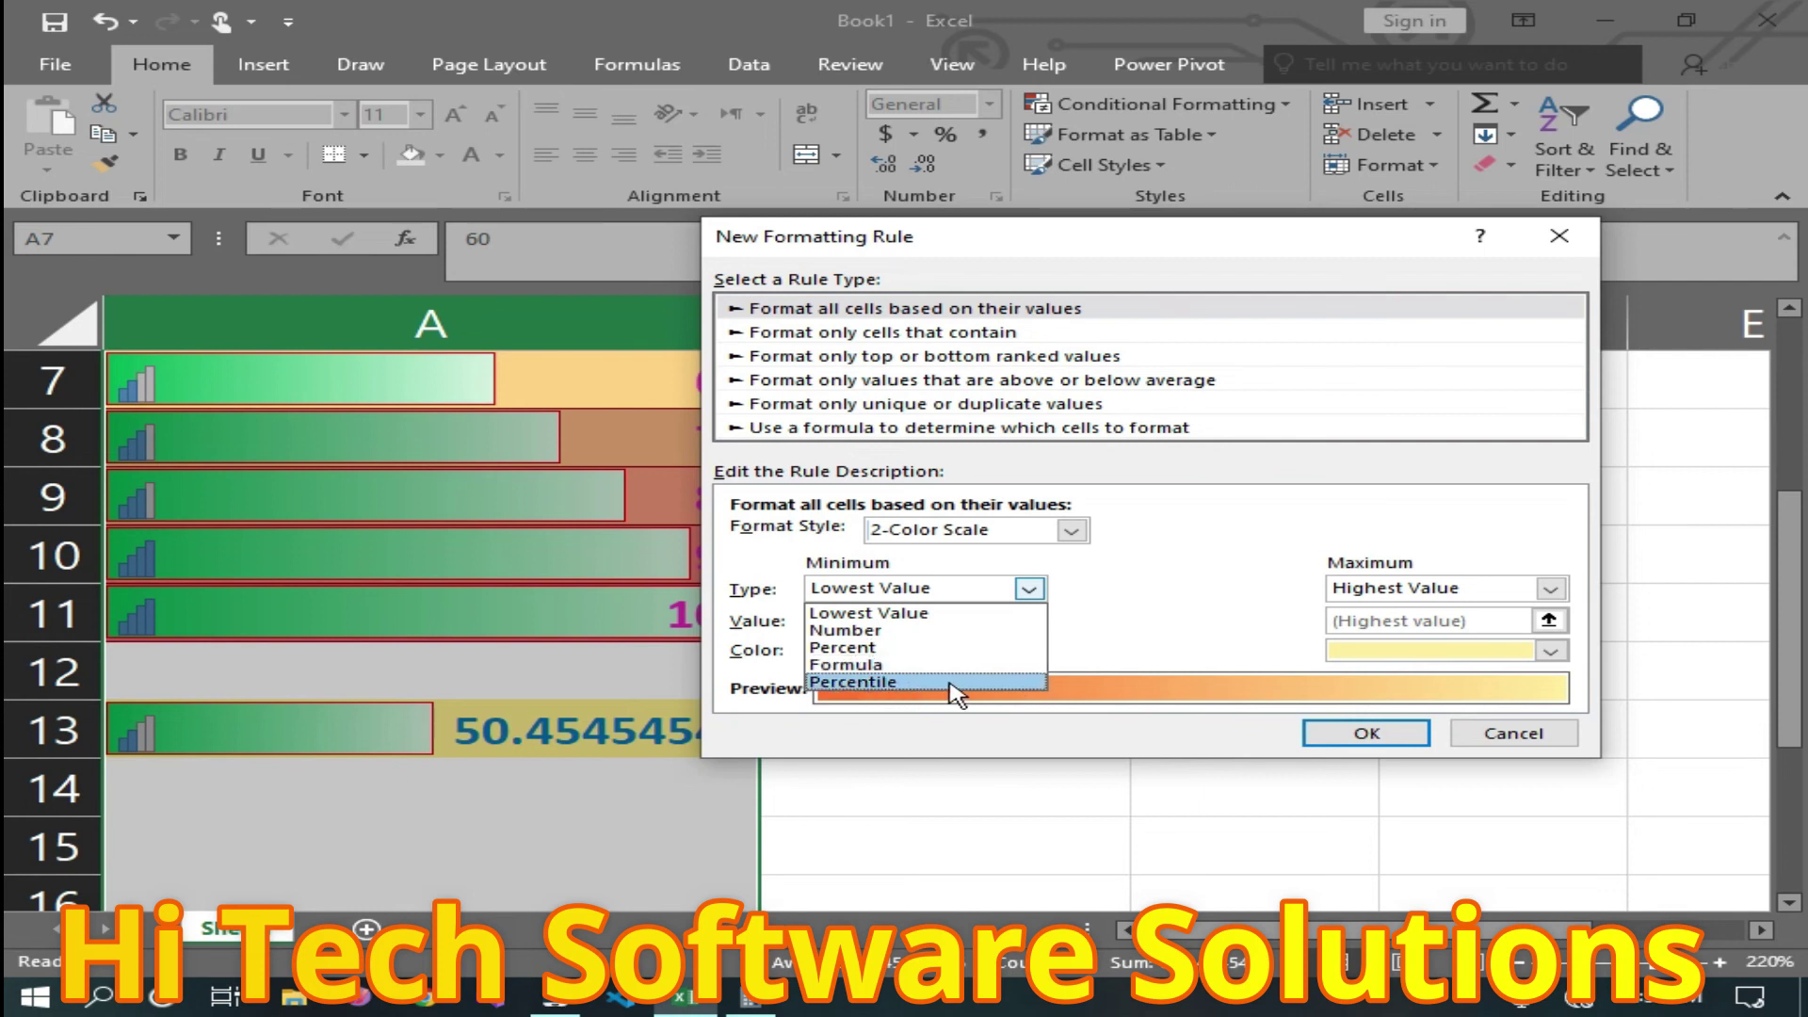
left_click(890, 649)
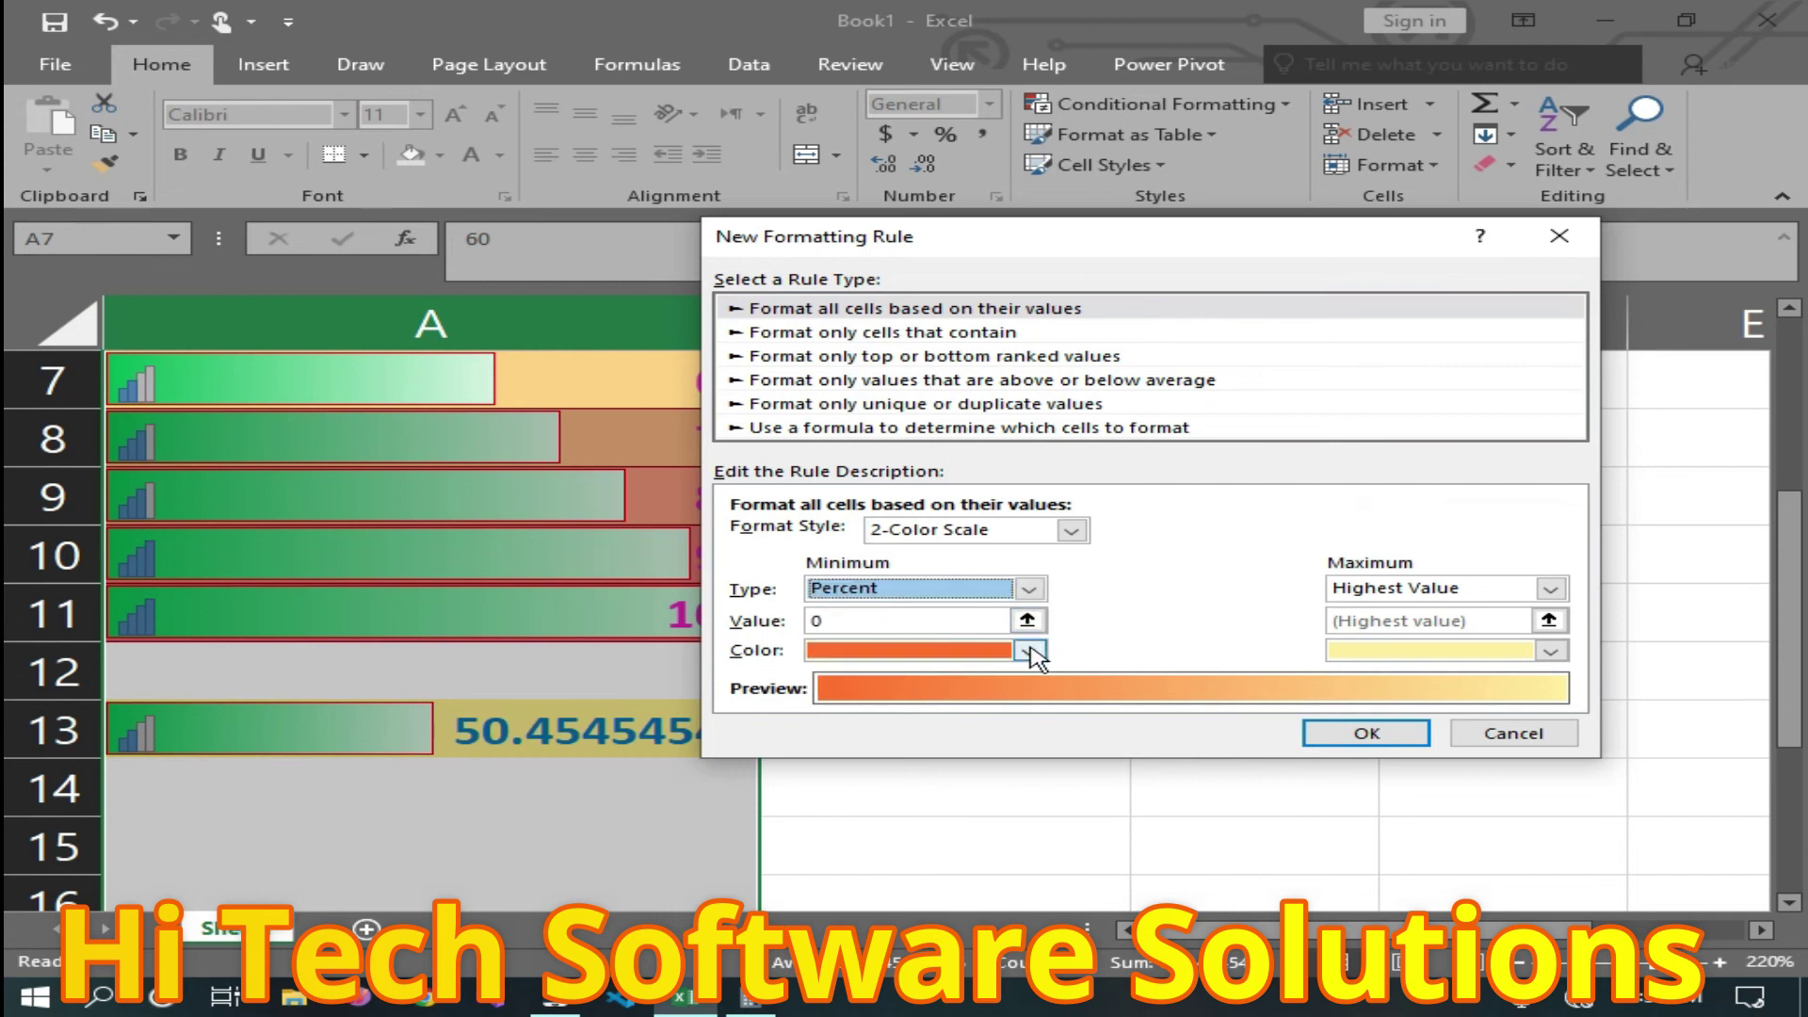
left_click(900, 624)
type("50")
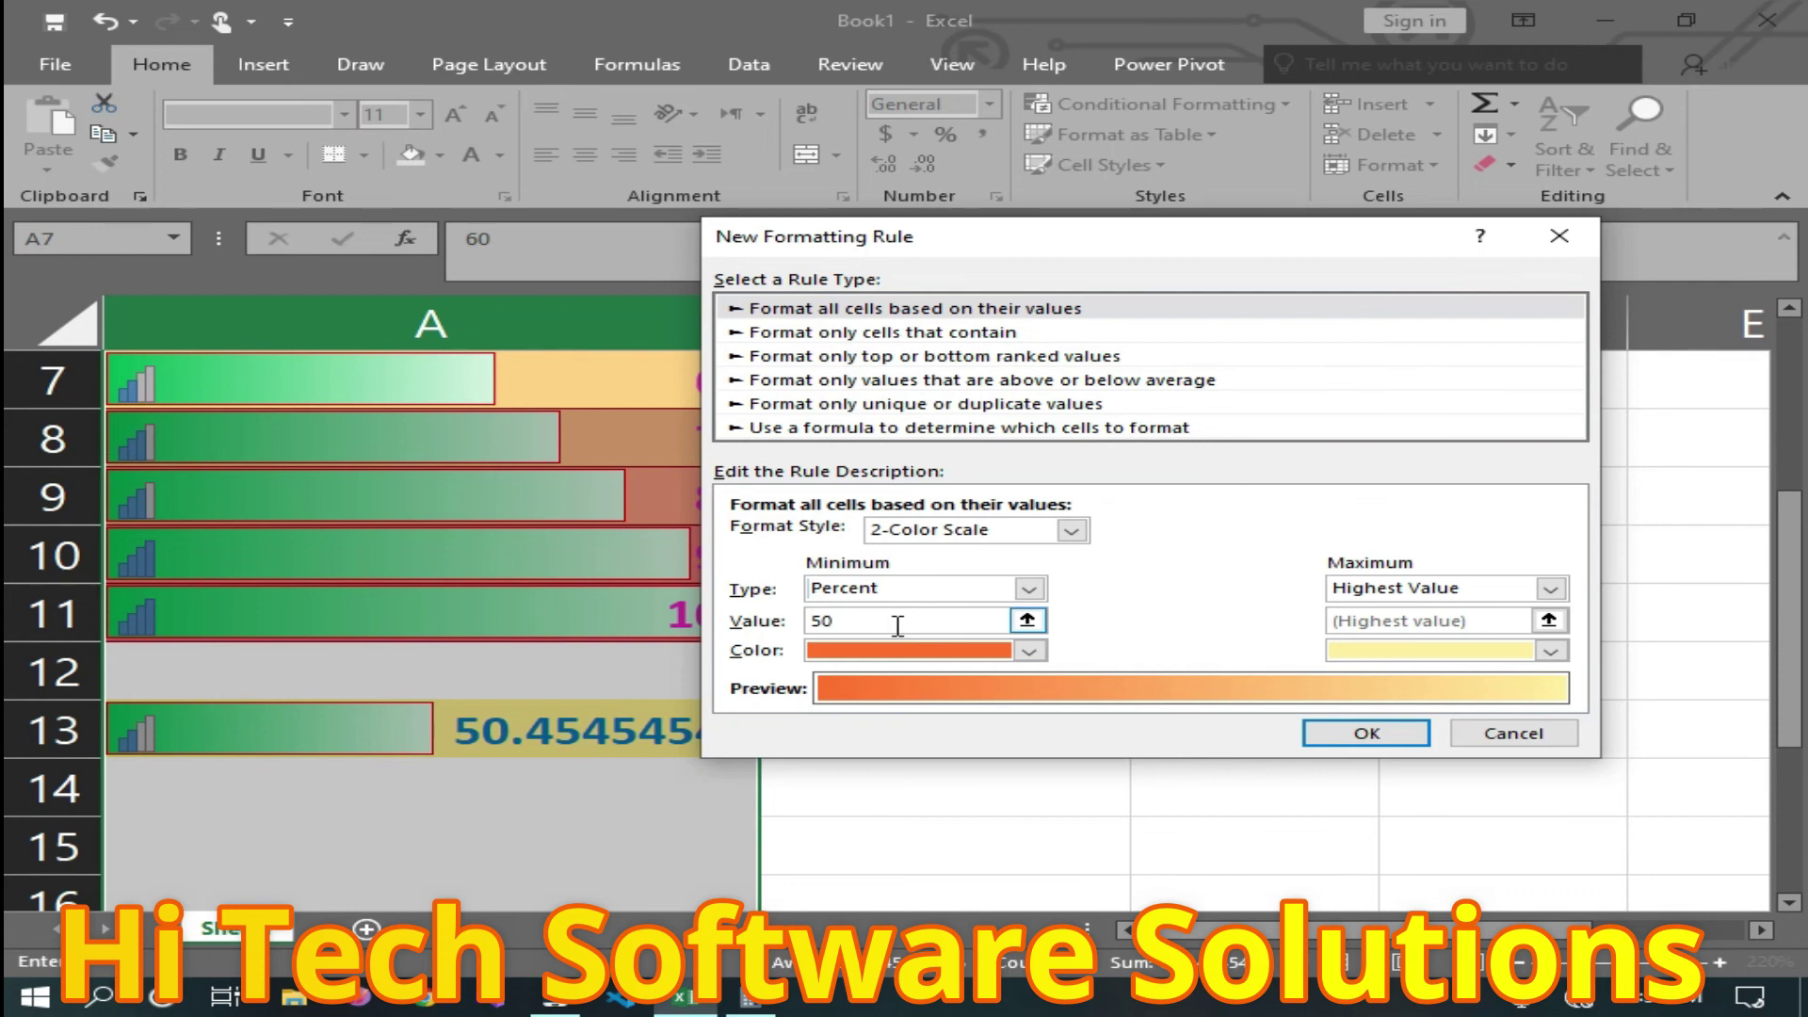
left_click(1030, 650)
left_click(1030, 649)
left_click(1029, 650)
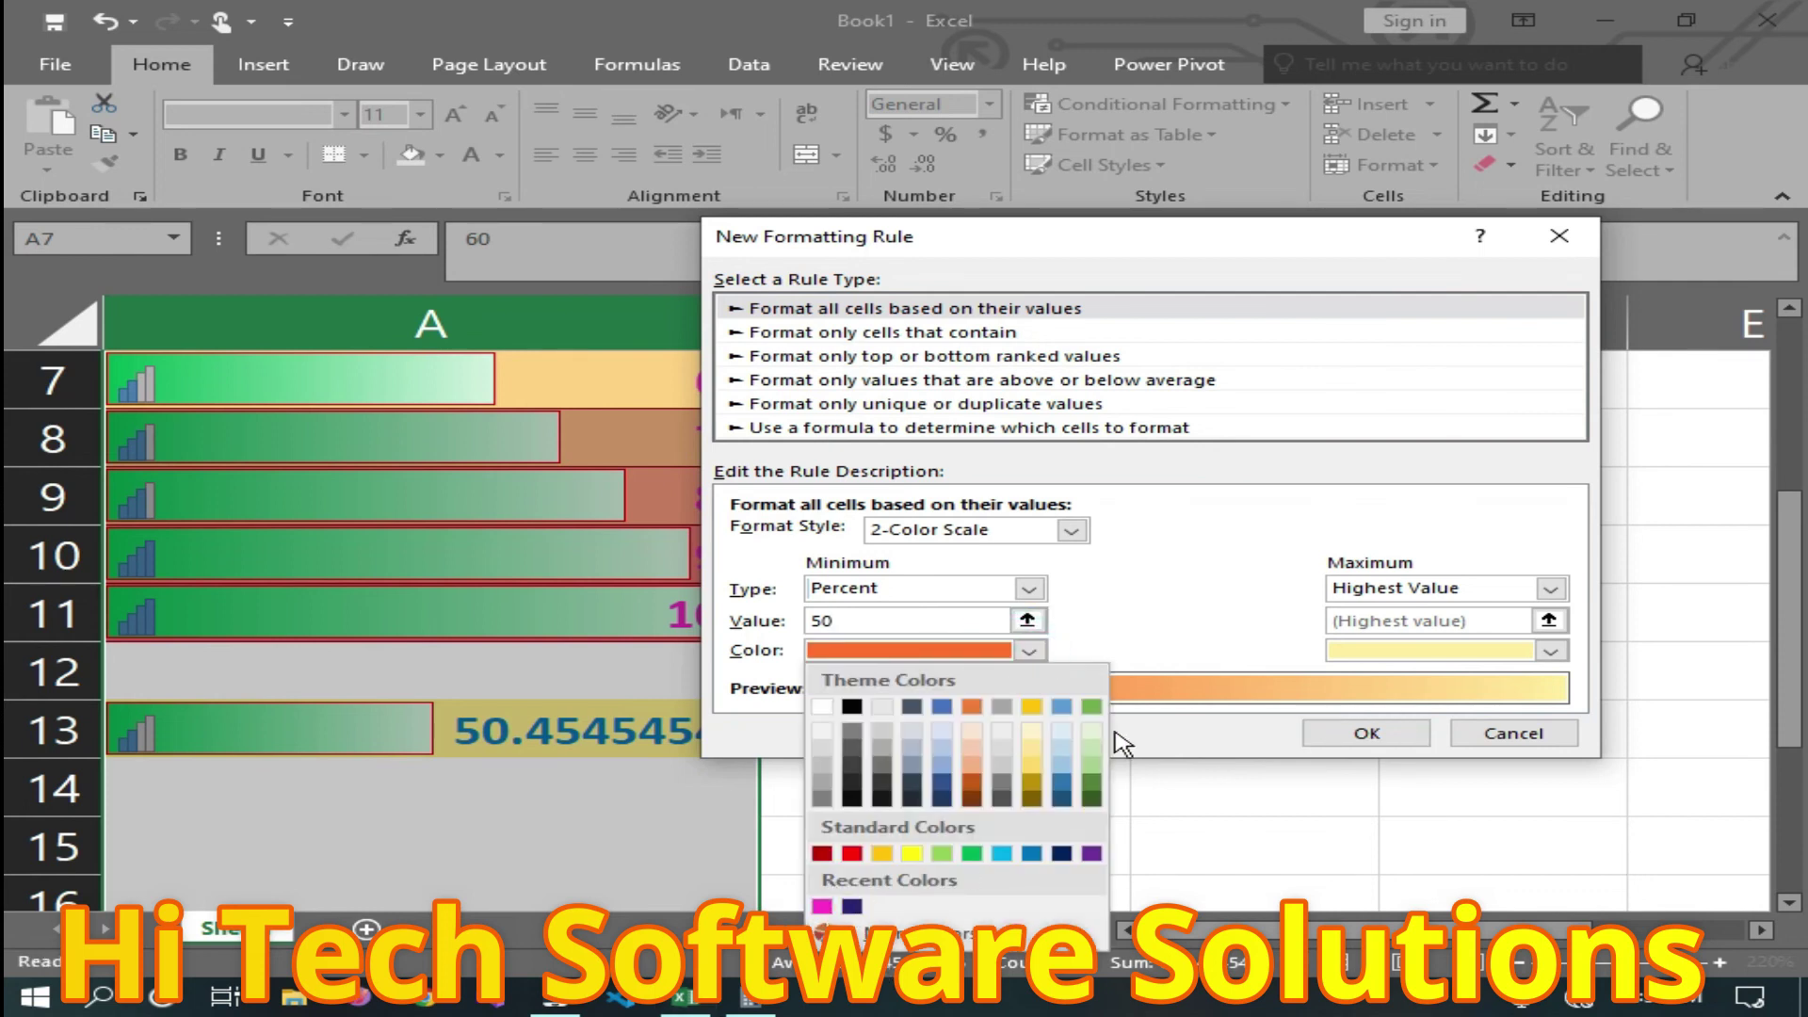
left_click(1093, 854)
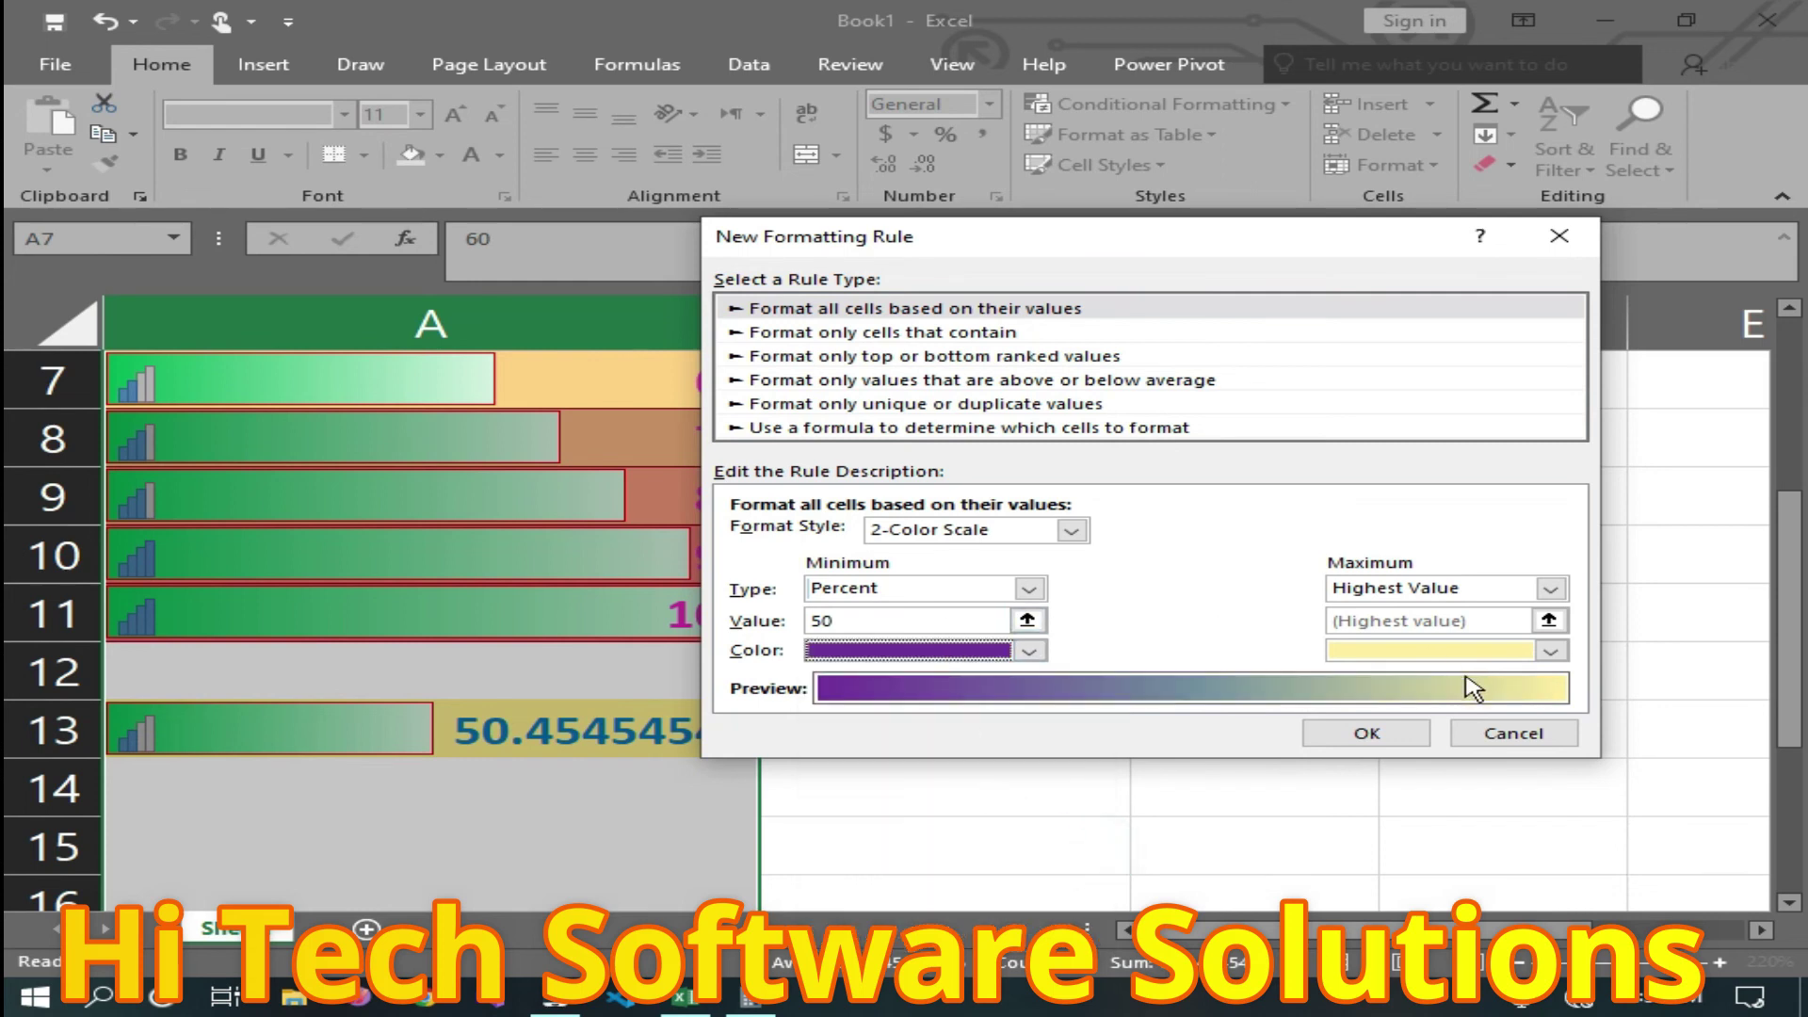
left_click(1368, 734)
left_click(1383, 735)
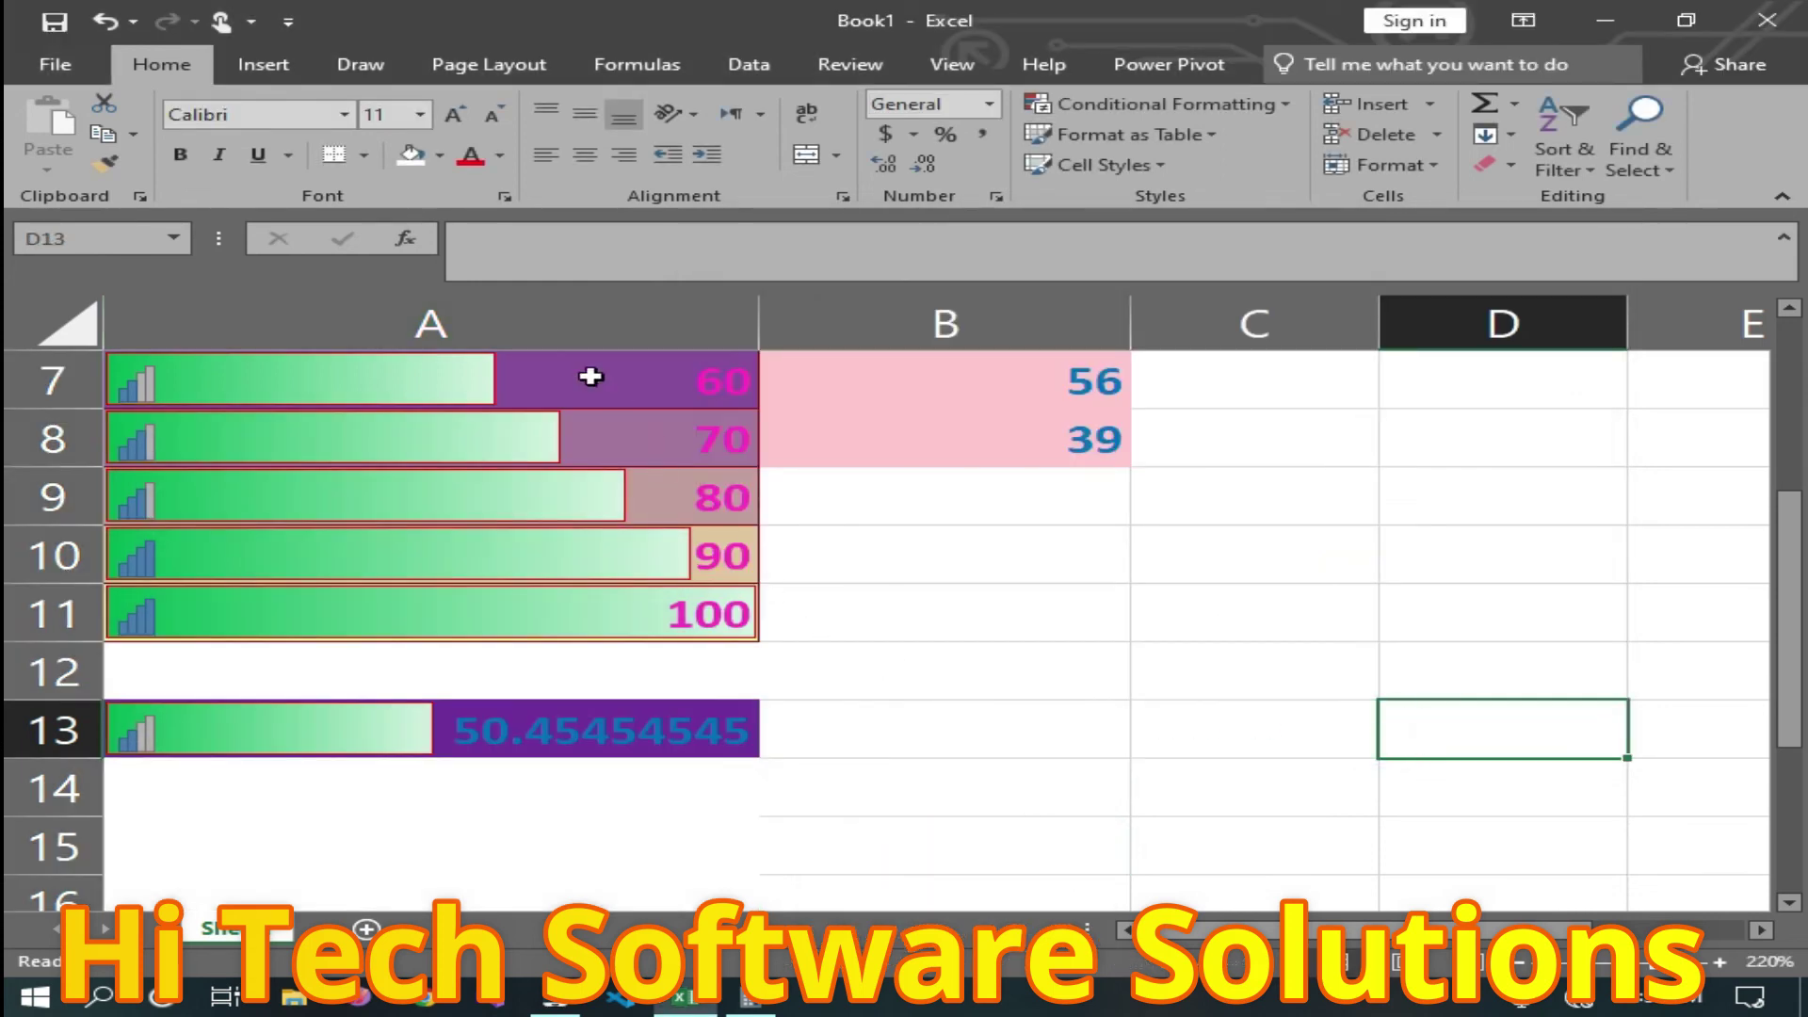
Review the sheet and select cell A3 for a new conditional formatting rule.
scroll(569, 379, "up", 2)
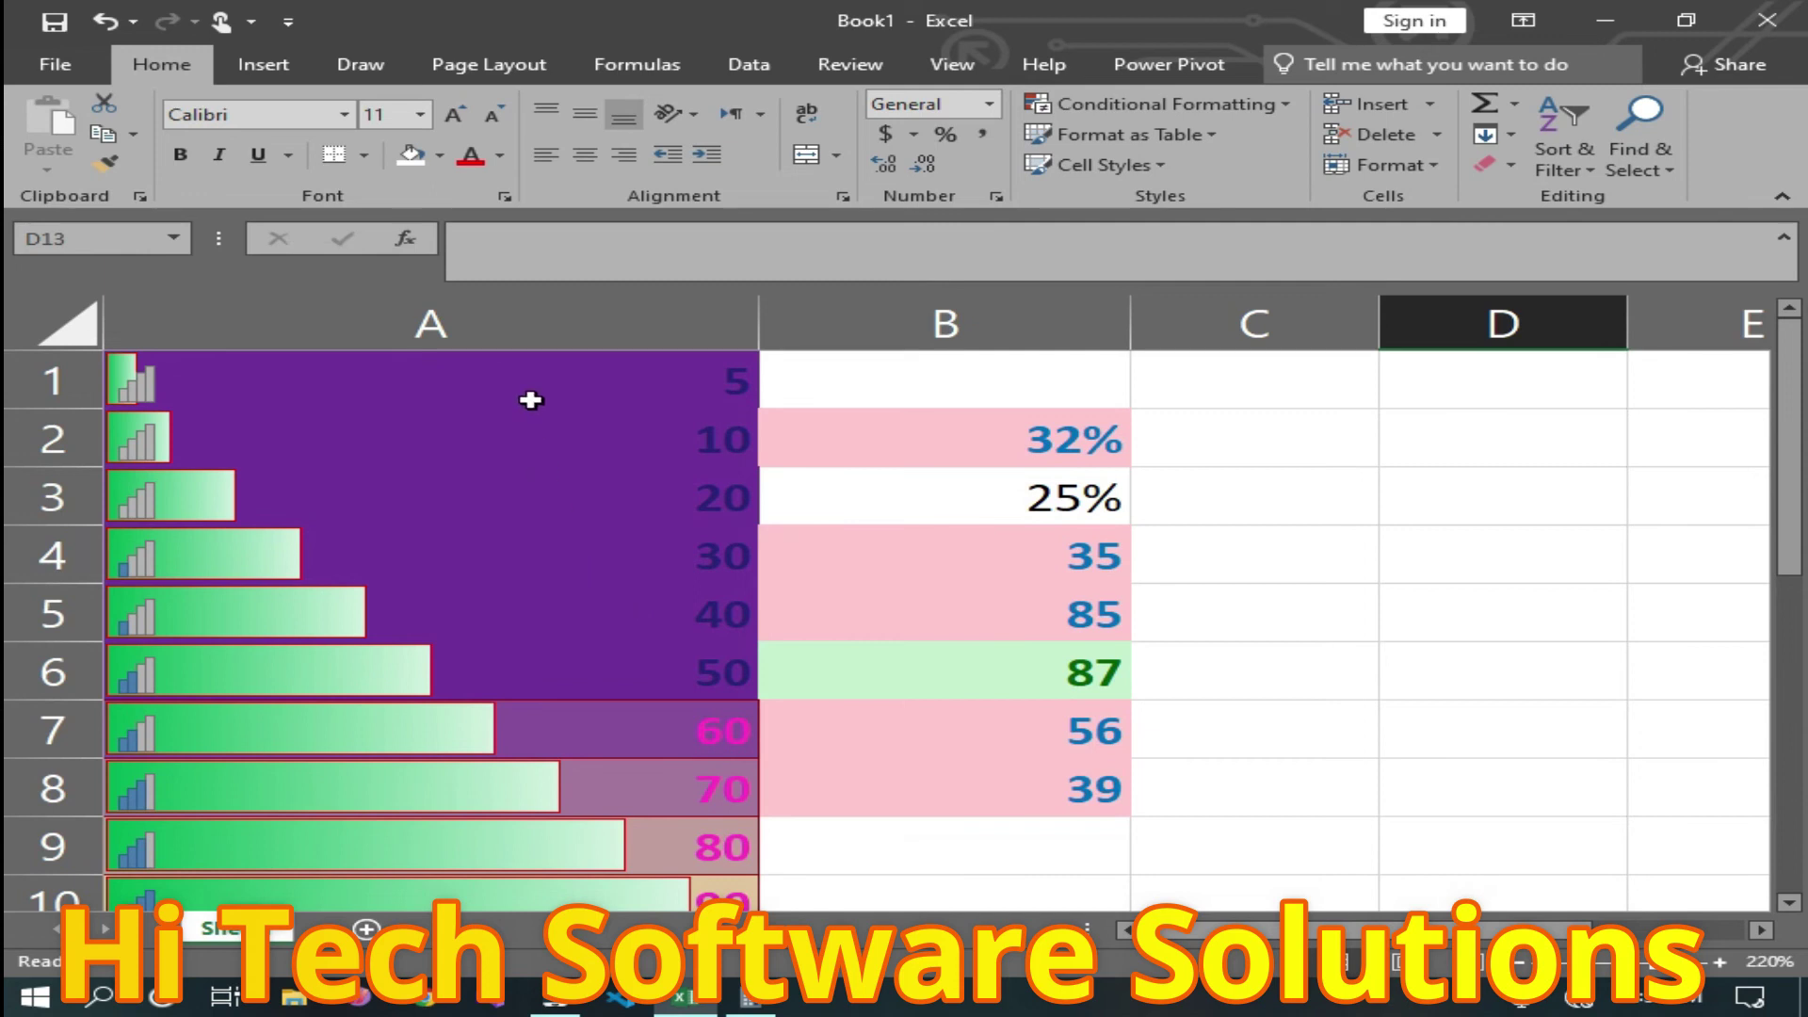
scroll(860, 856, "down", 3)
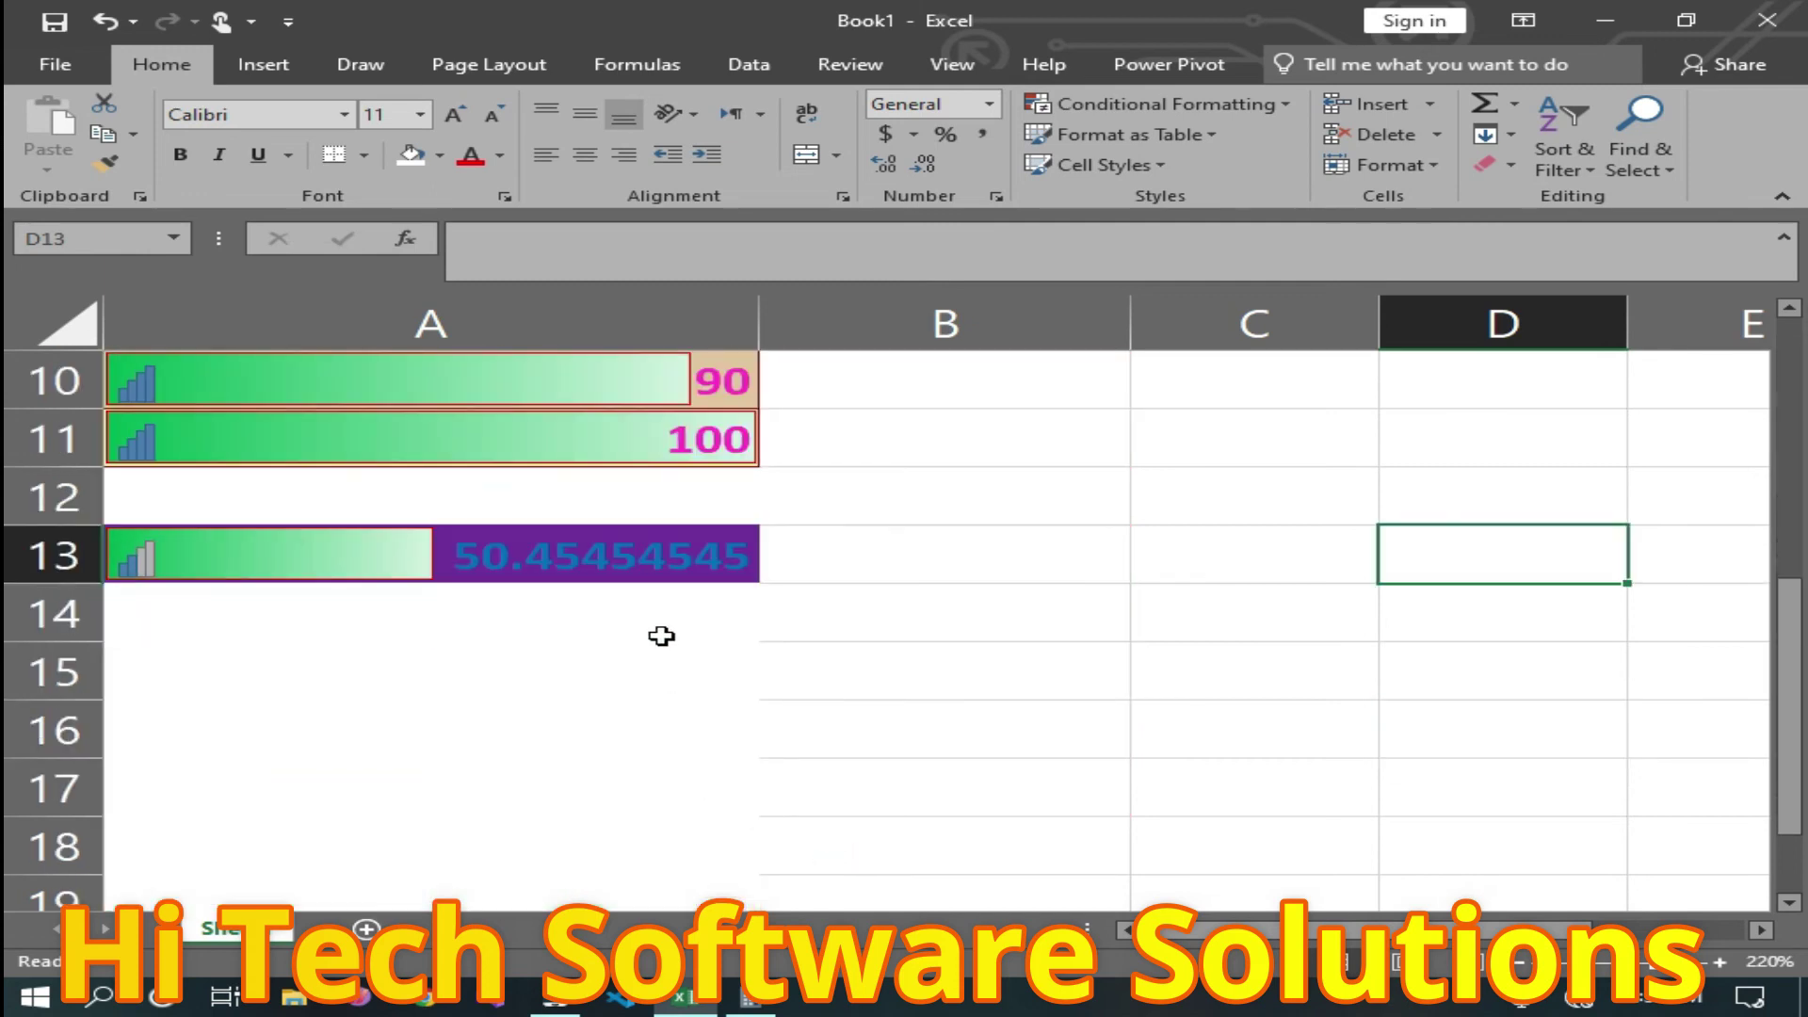
scroll(551, 575, "up", 3)
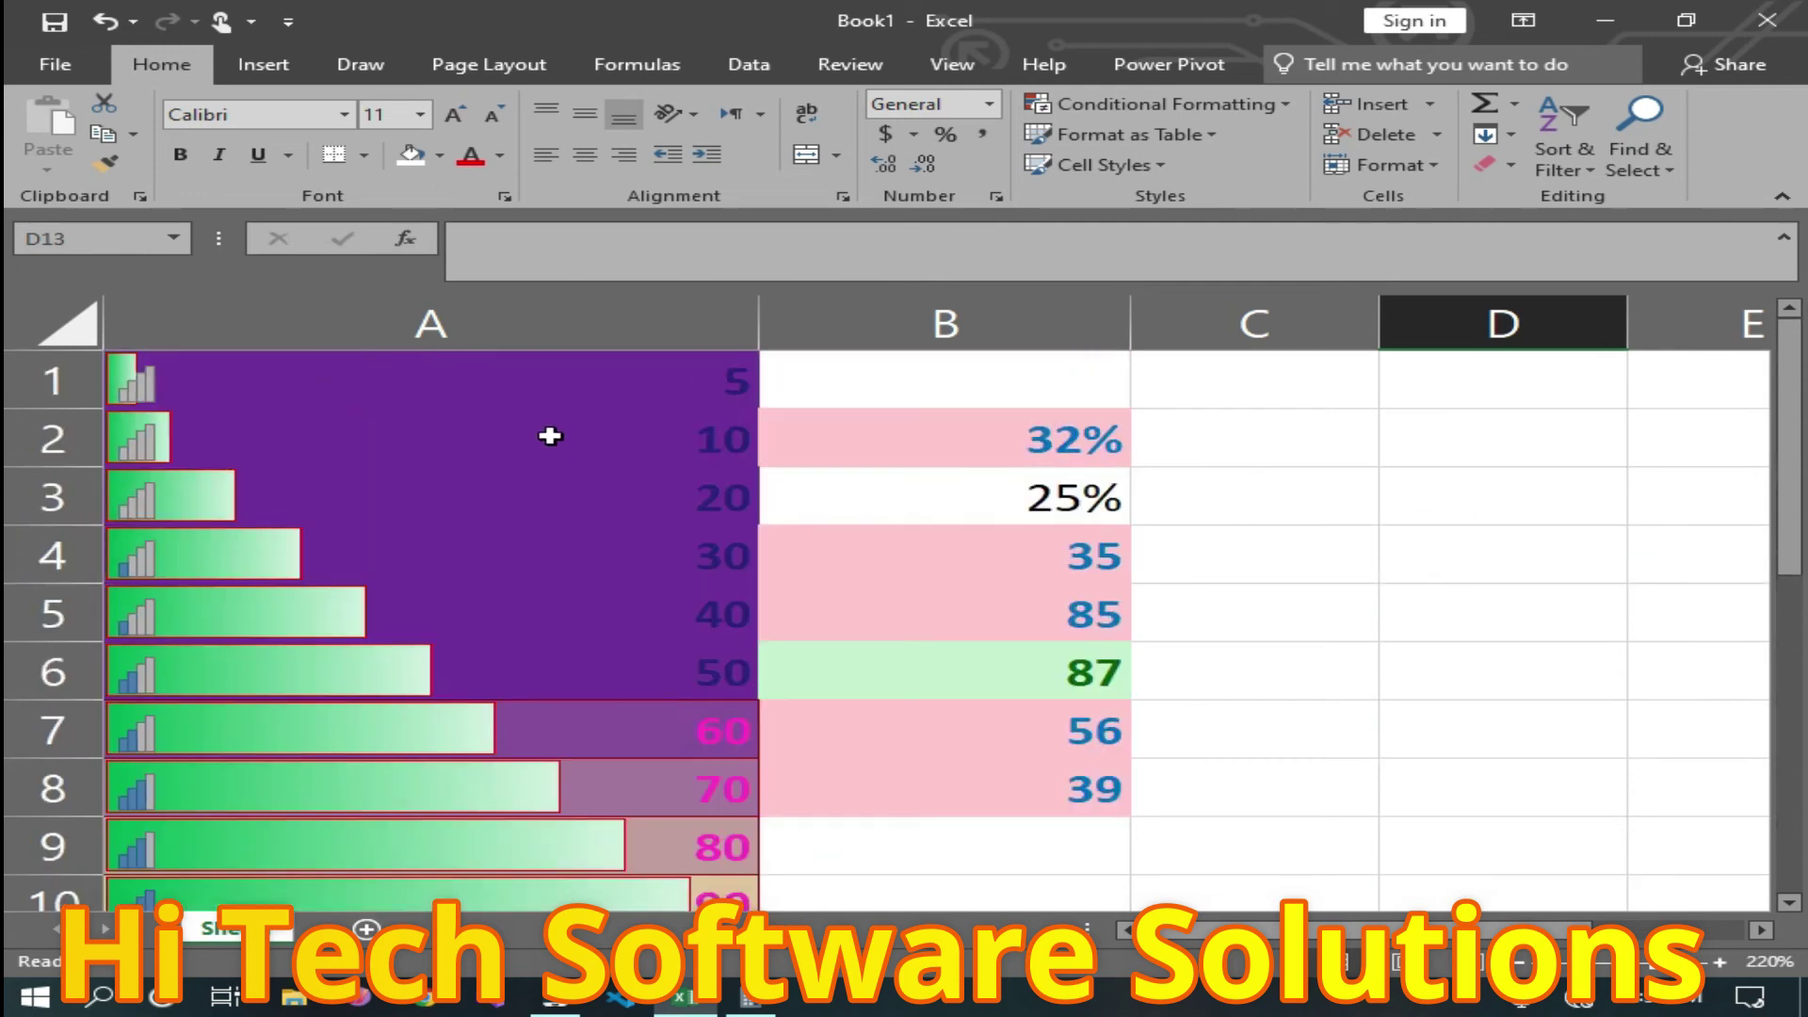
left_click(460, 483)
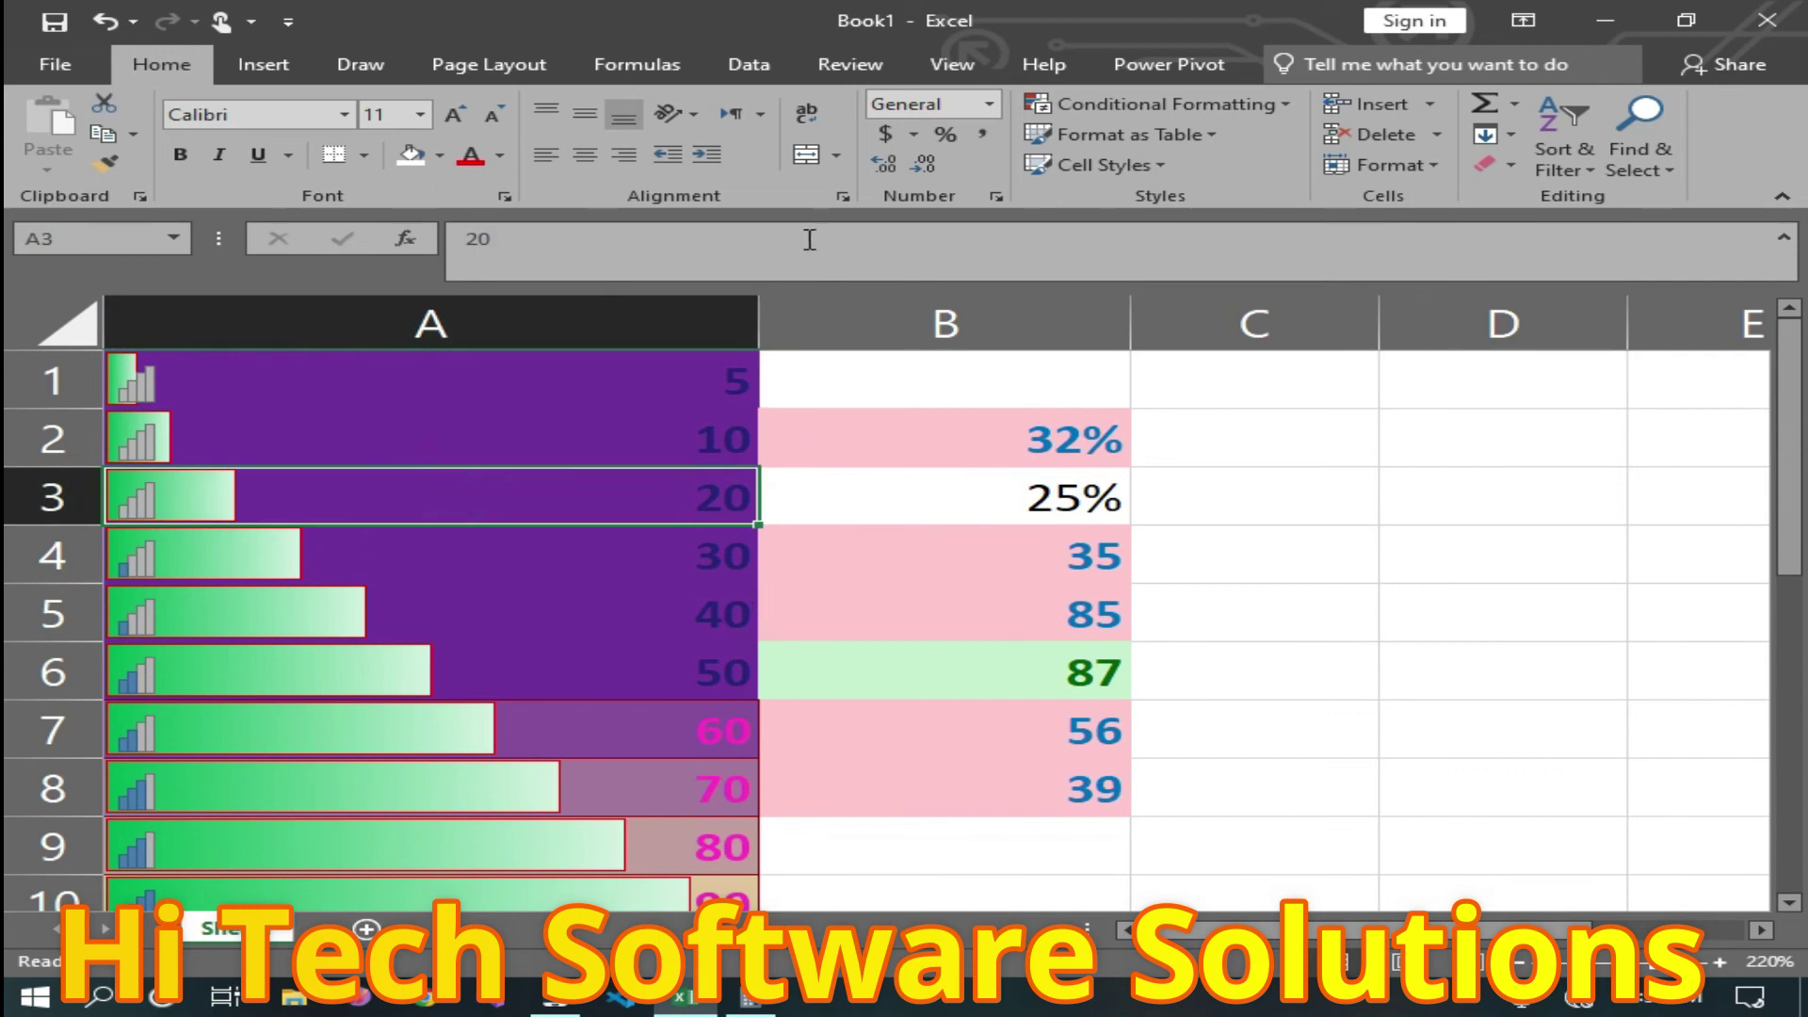
left_click(1223, 106)
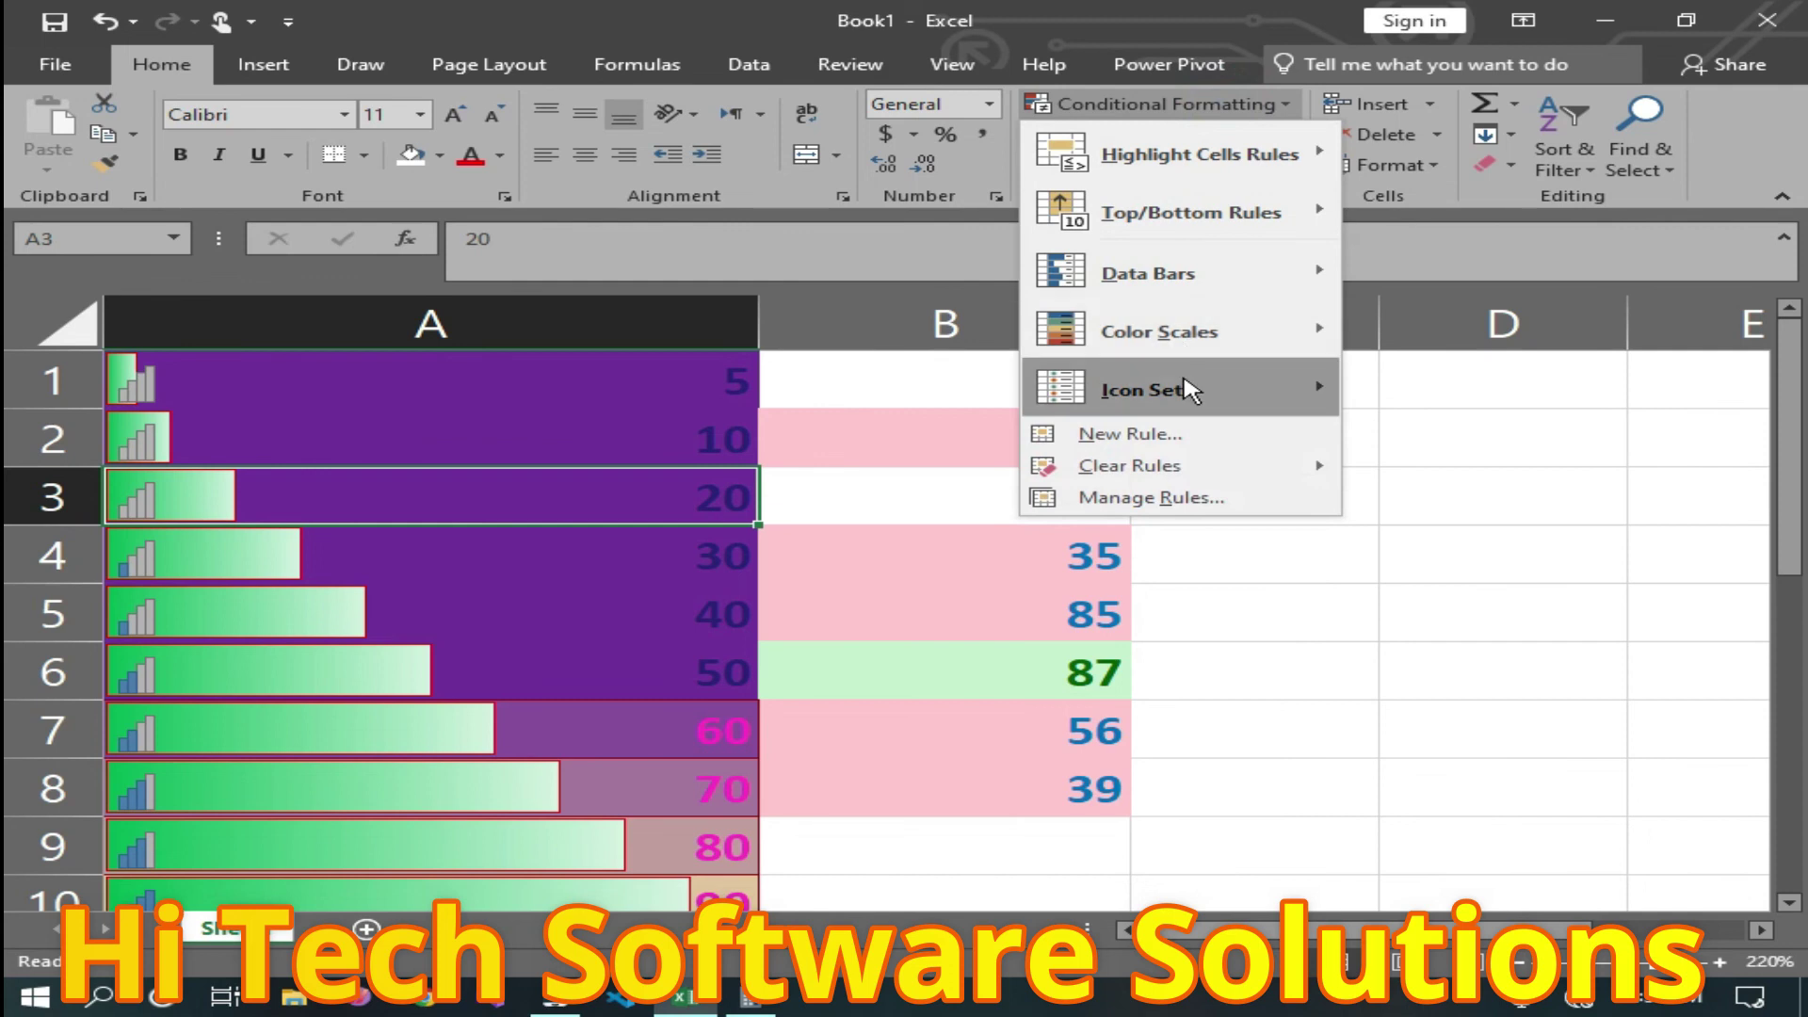
Start a 2-Color Scale rule for A3 with minimum Percent 0 and maximum Number 90.
left_click(1193, 440)
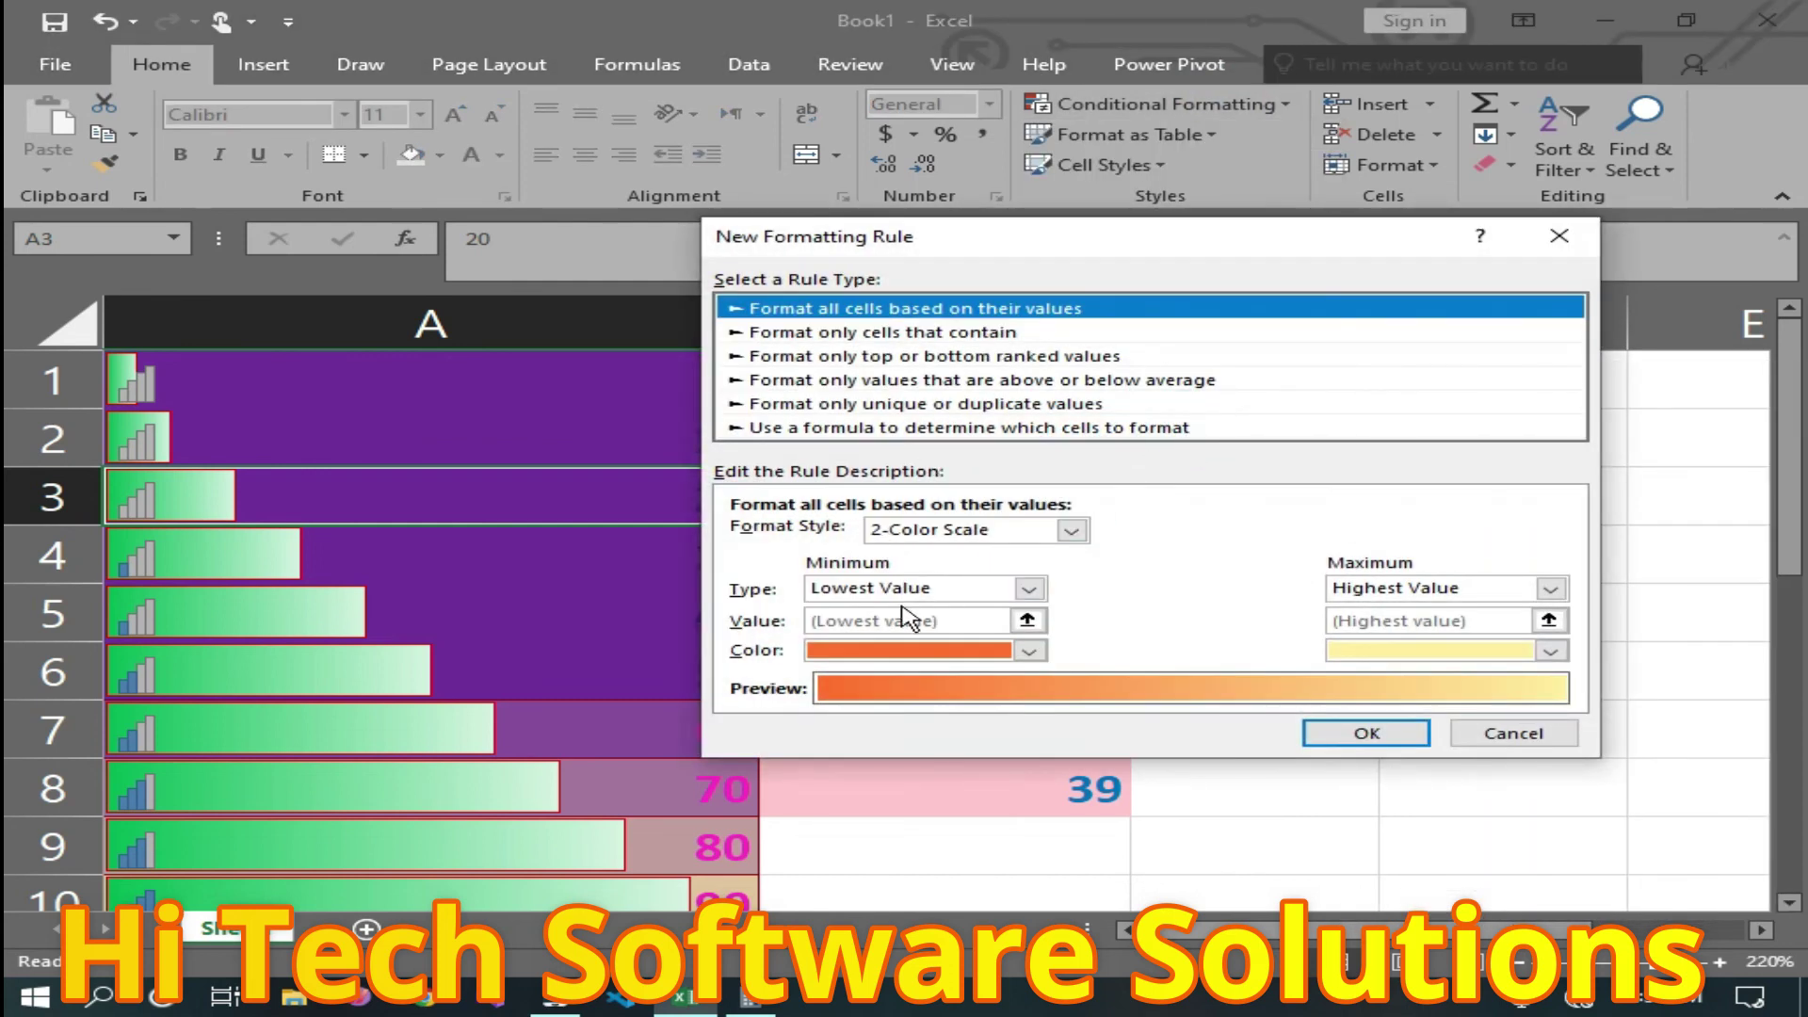
left_click(1029, 589)
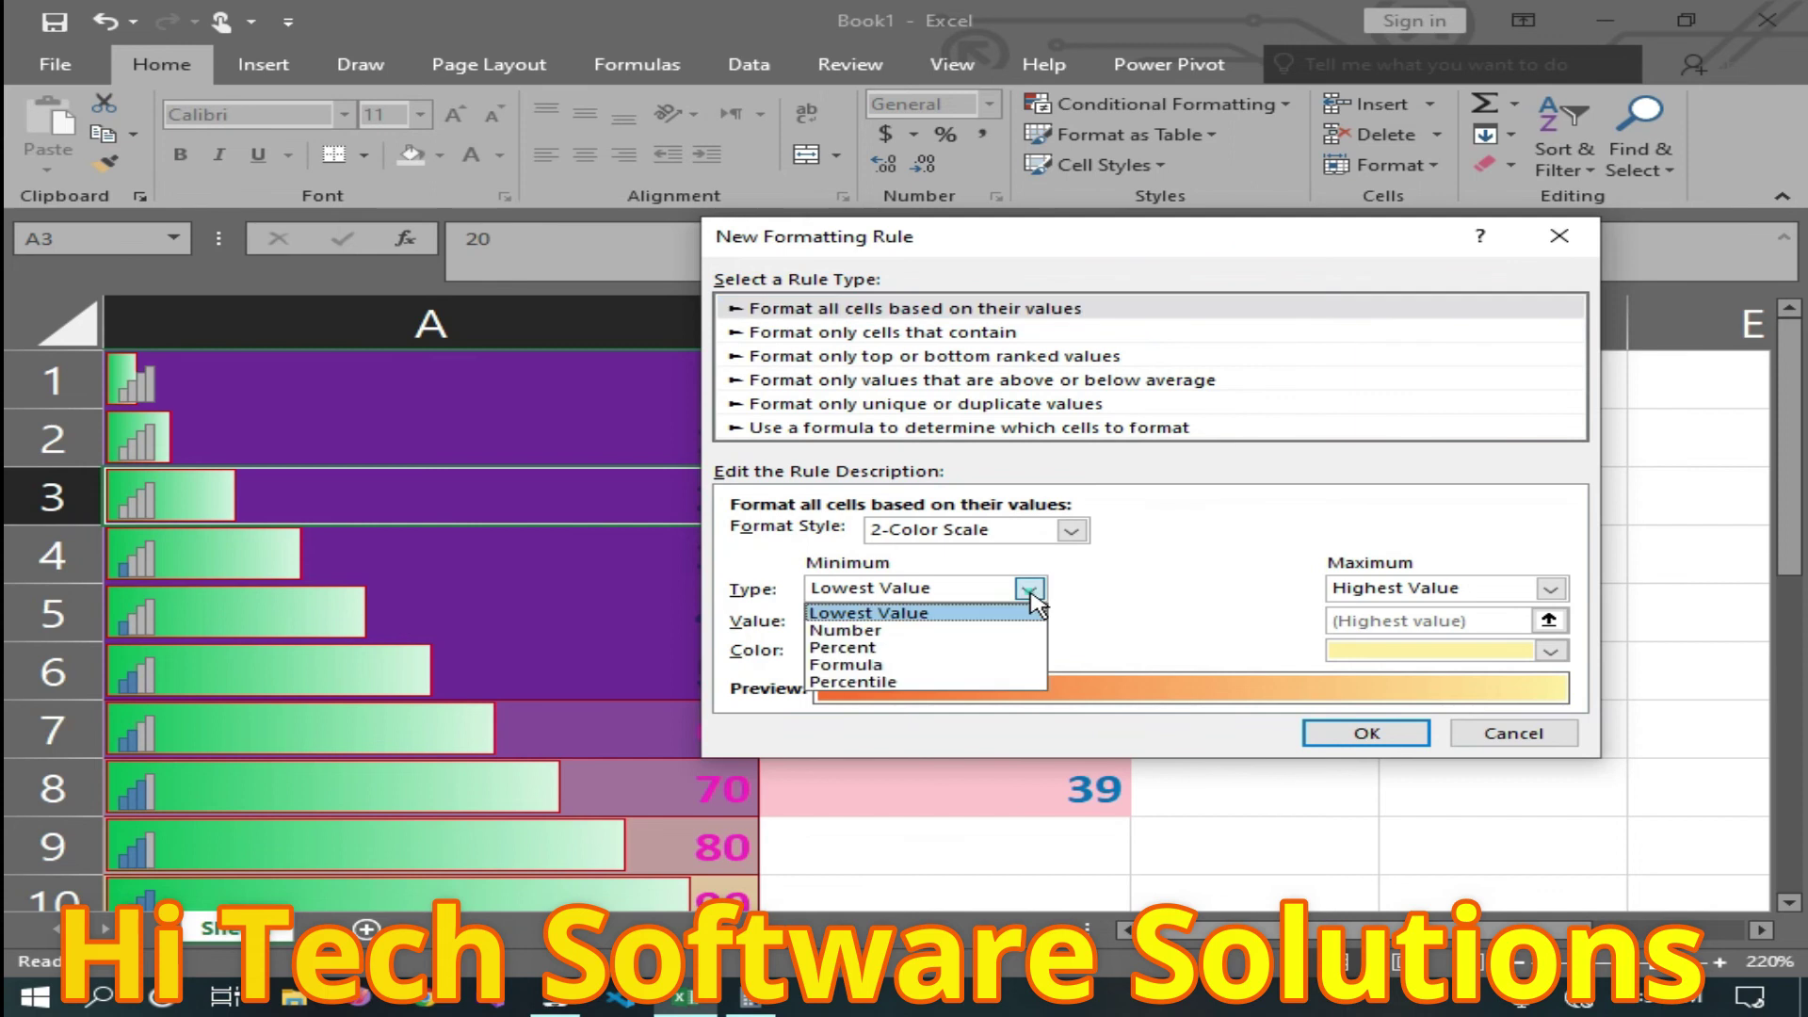
left_click(883, 648)
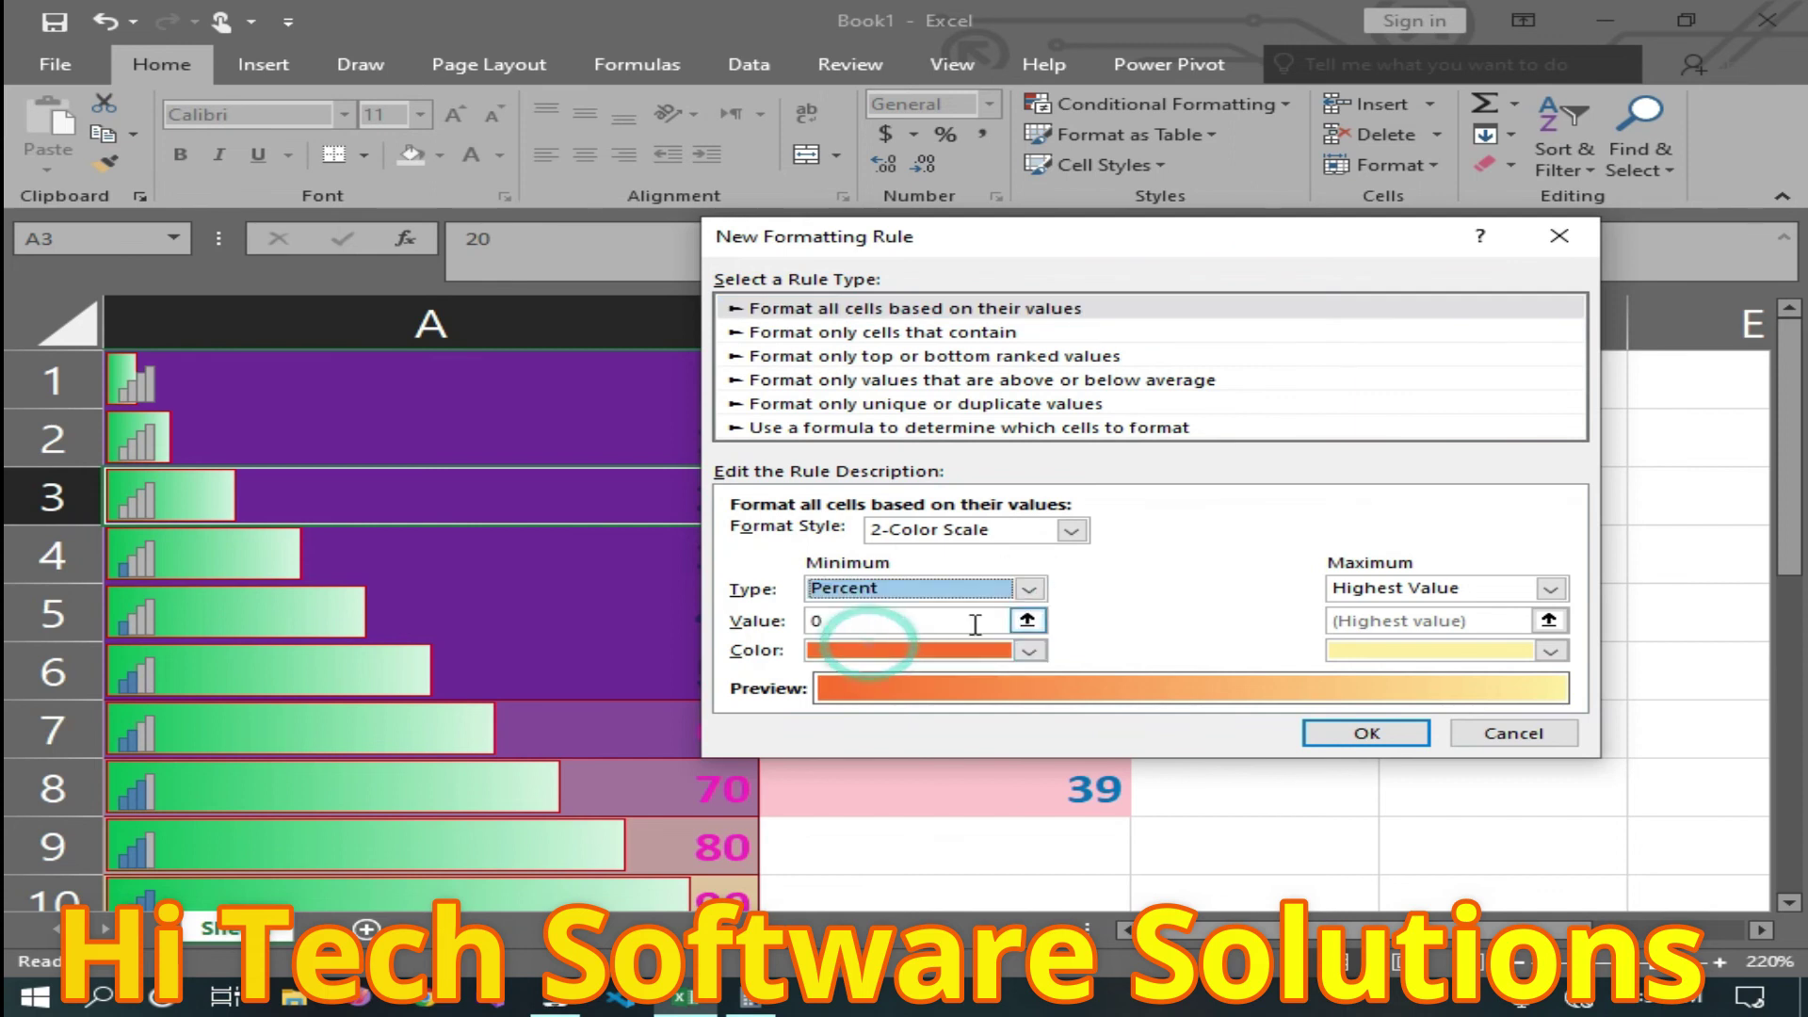
left_click(899, 625)
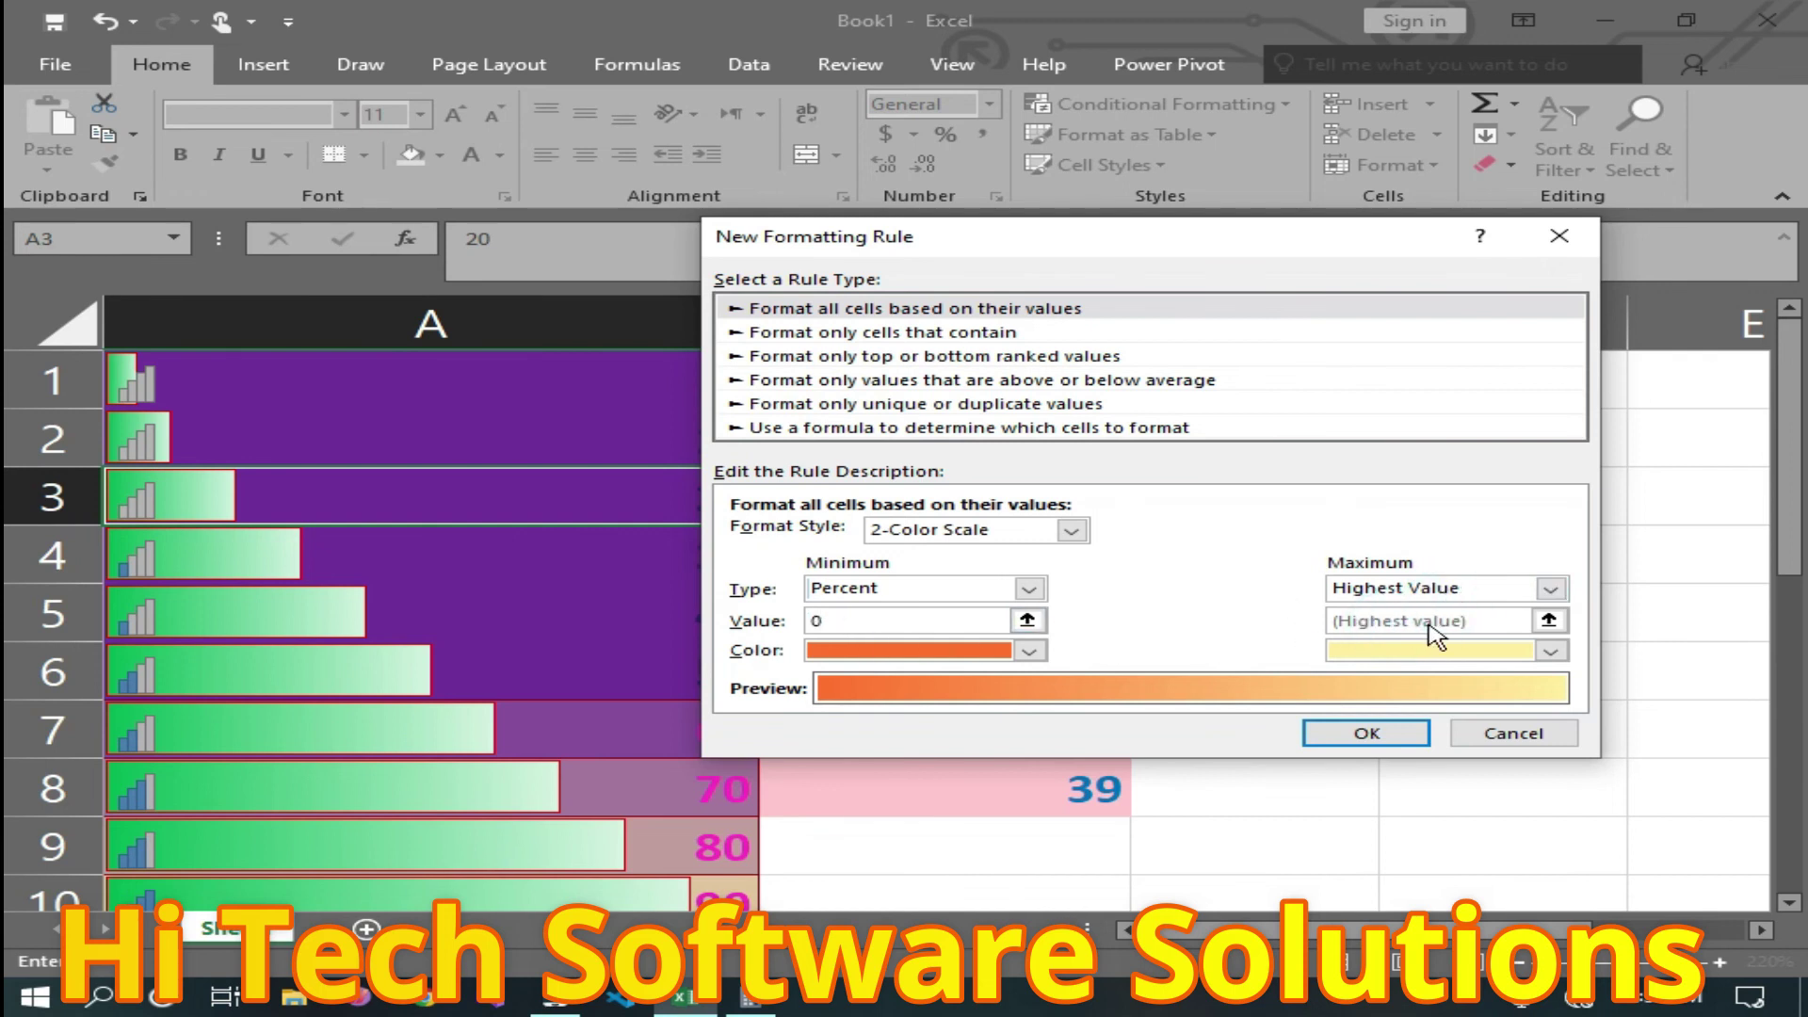
left_click(1450, 587)
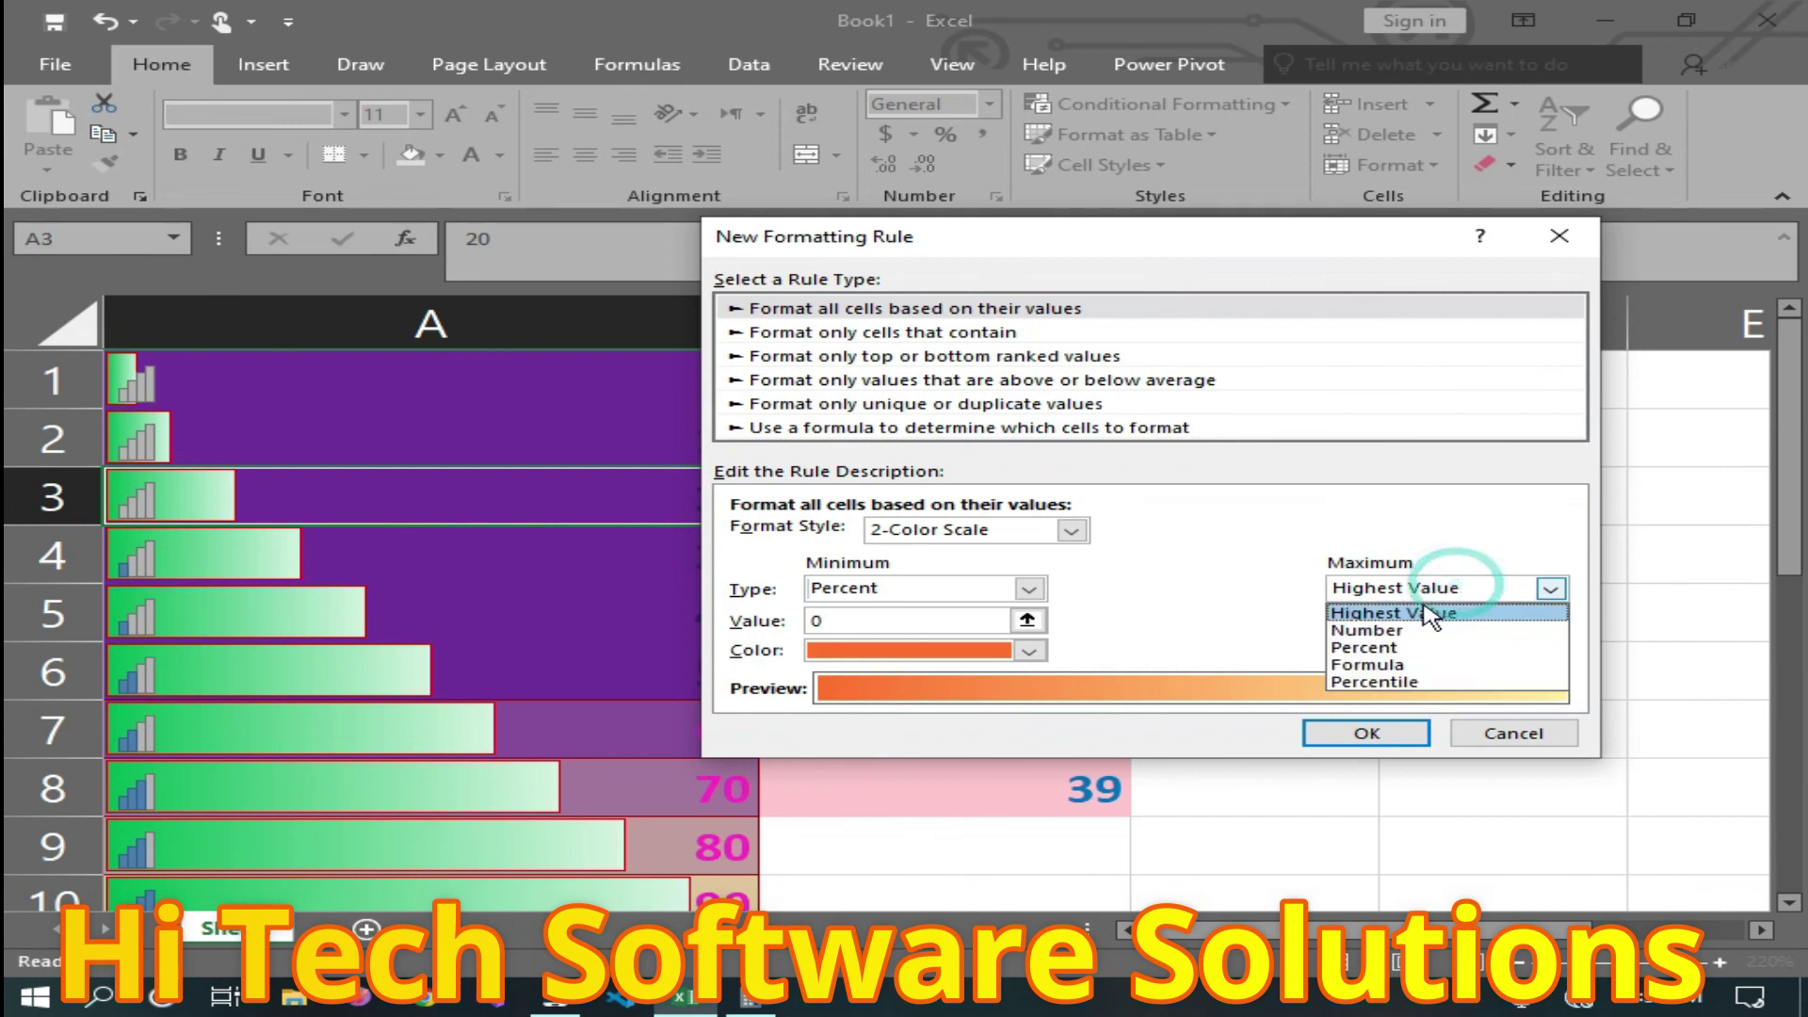
left_click(1368, 625)
left_click(1381, 625)
key("BackSpace")
type("90")
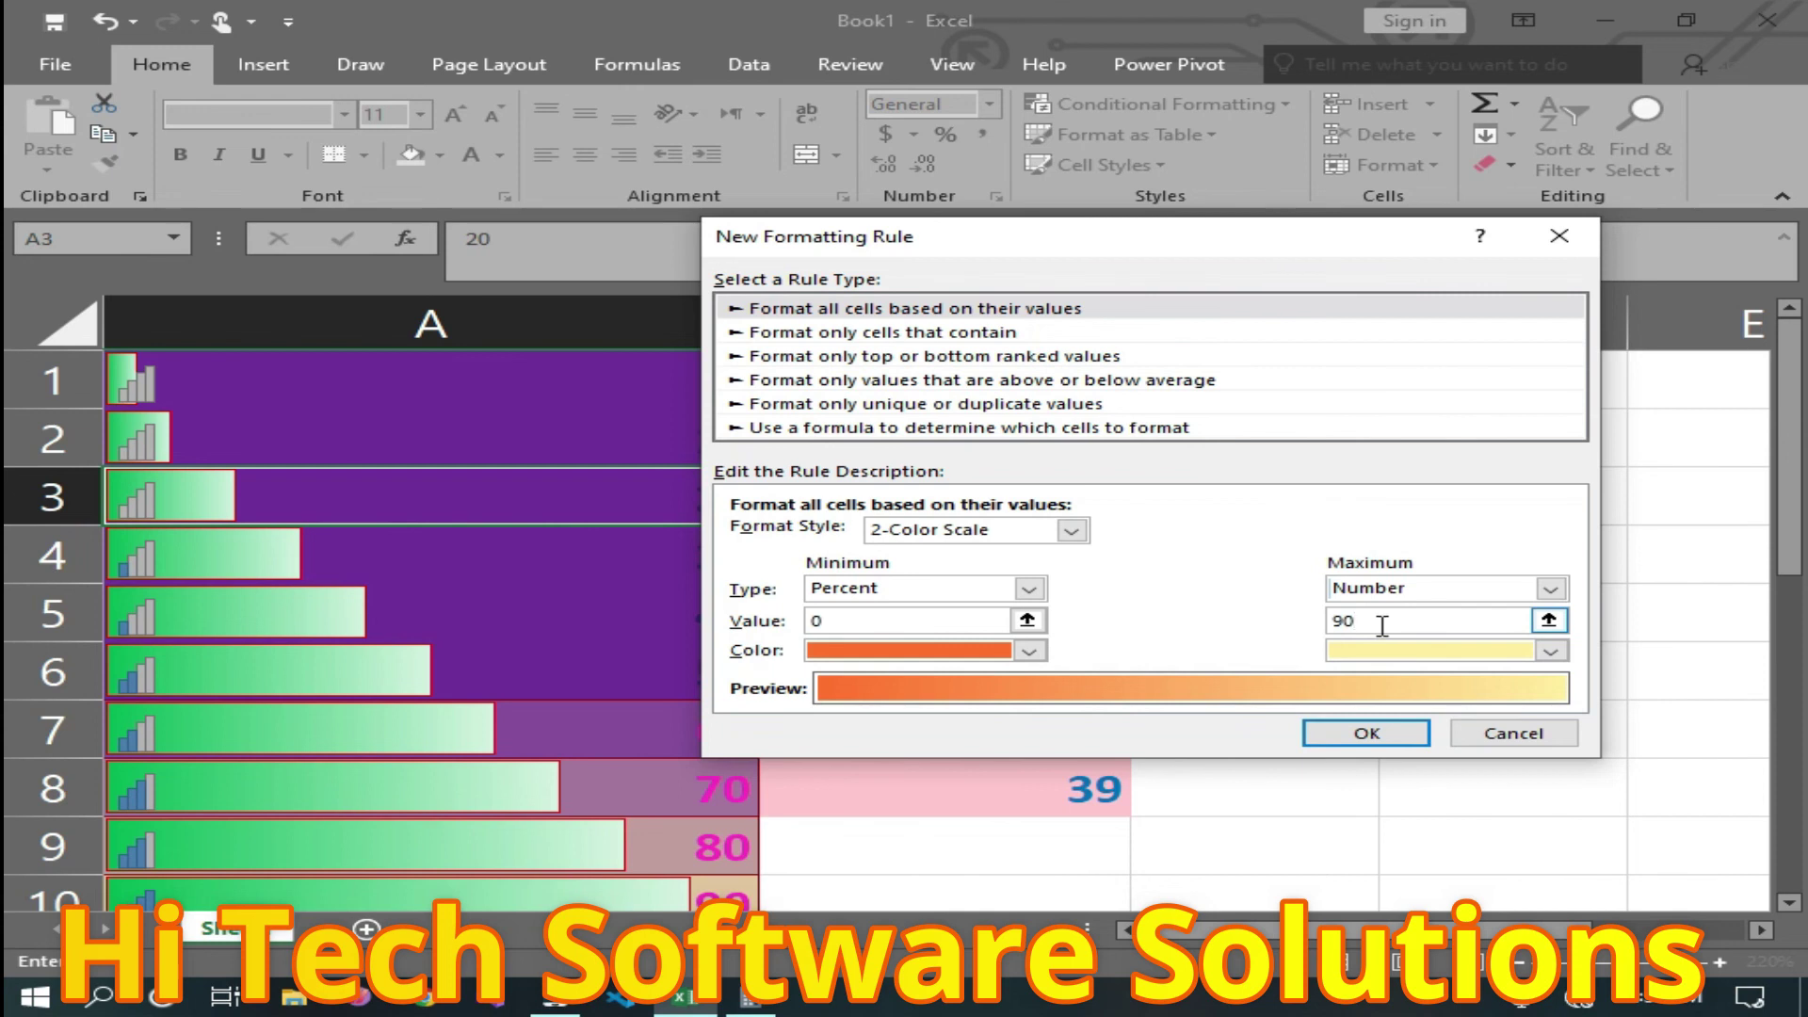
Set the maximum colour to green and apply the rule, turning A3 orange.
left_click(1549, 651)
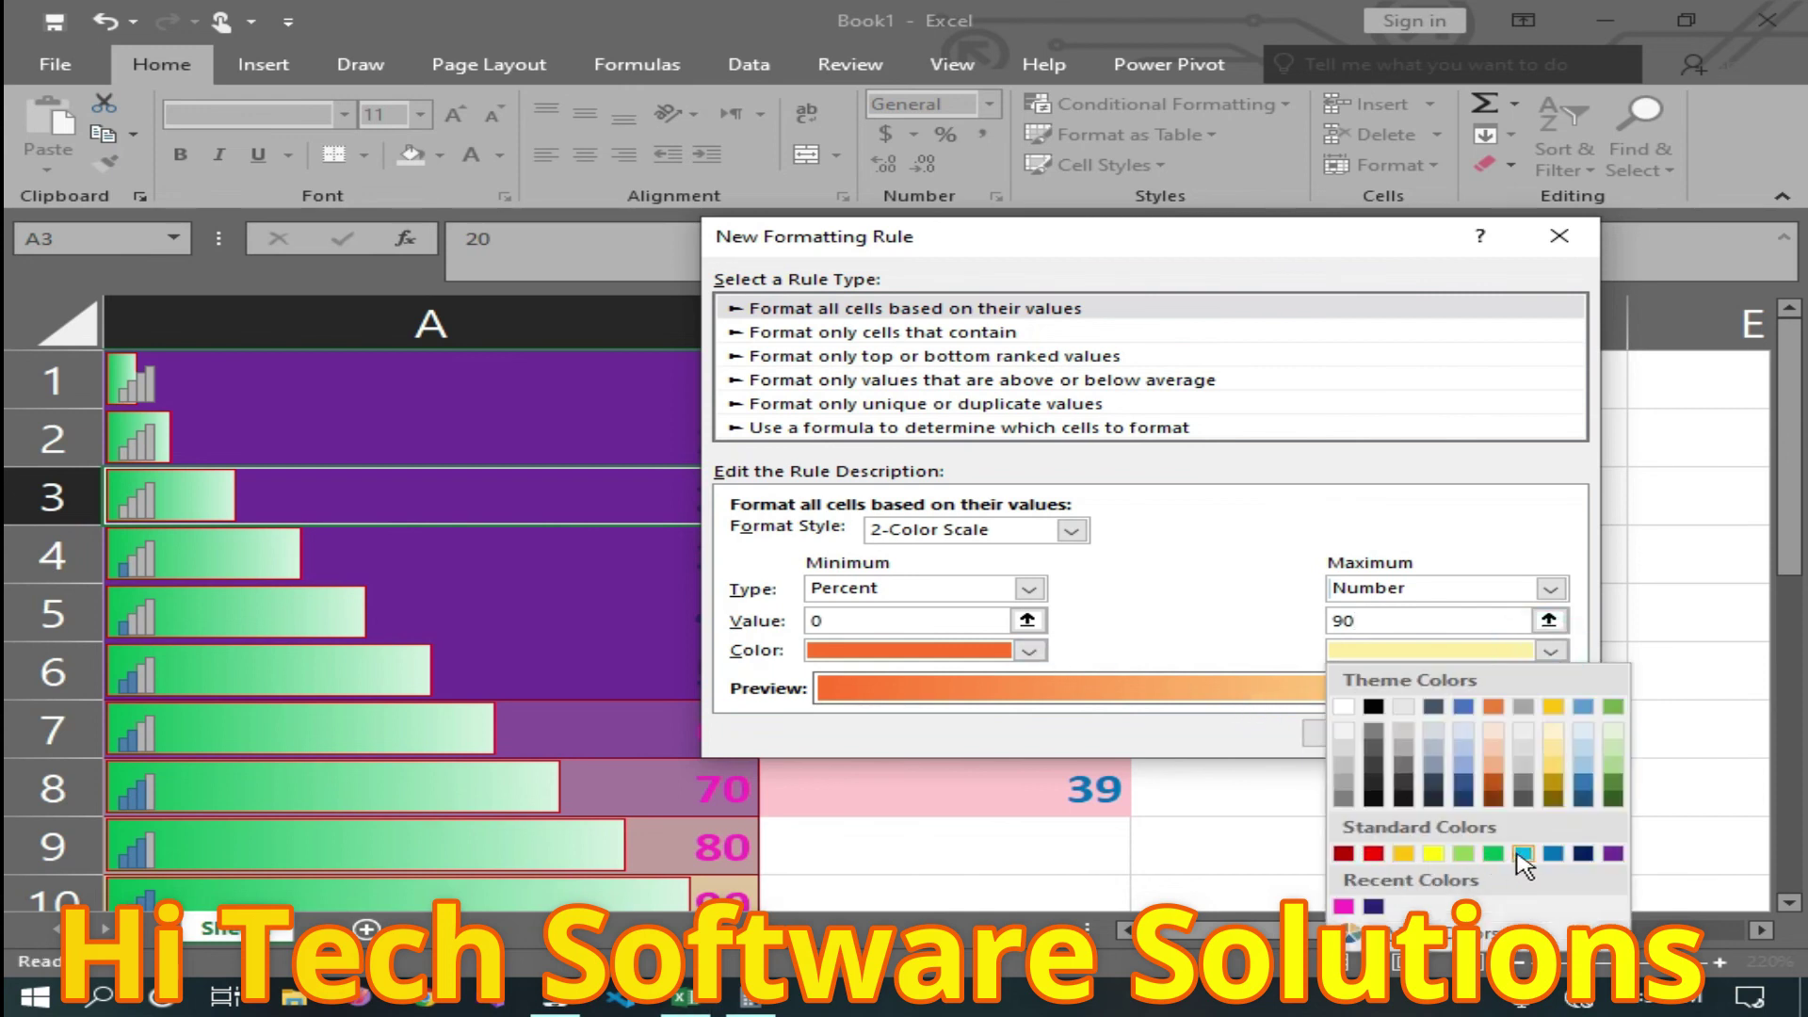
left_click(1364, 935)
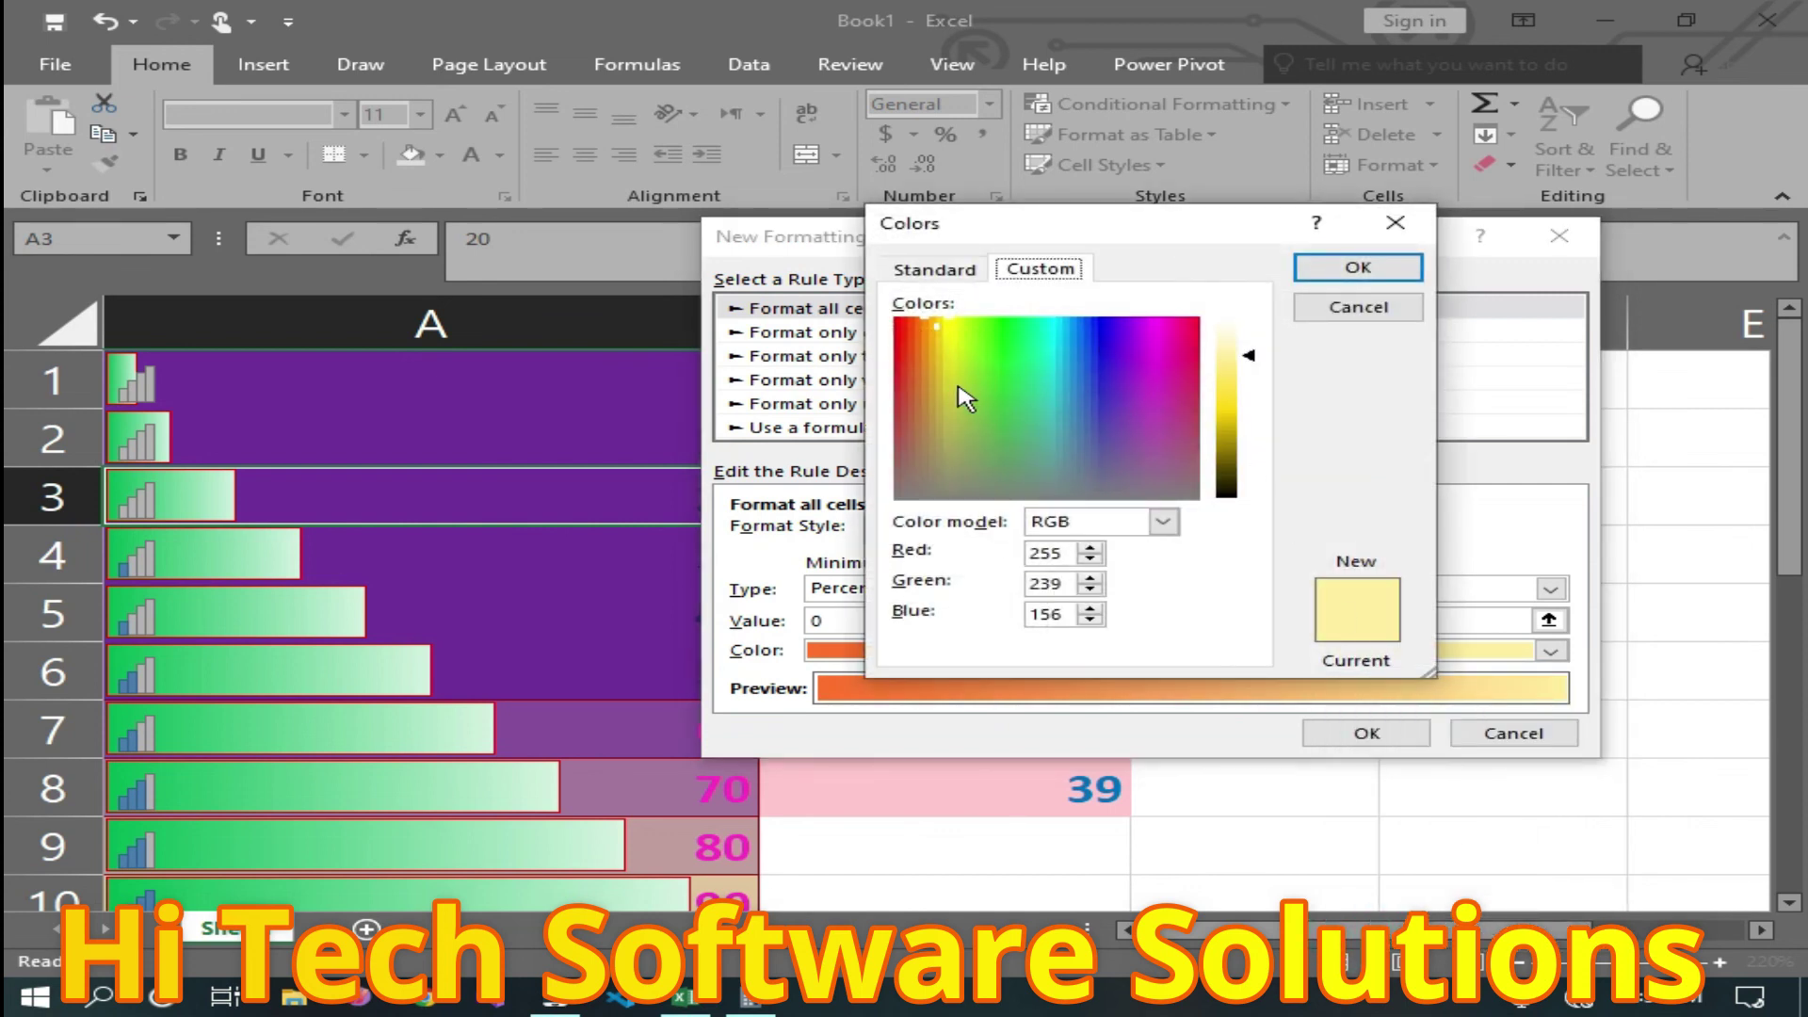
left_click(900, 366)
key("Return")
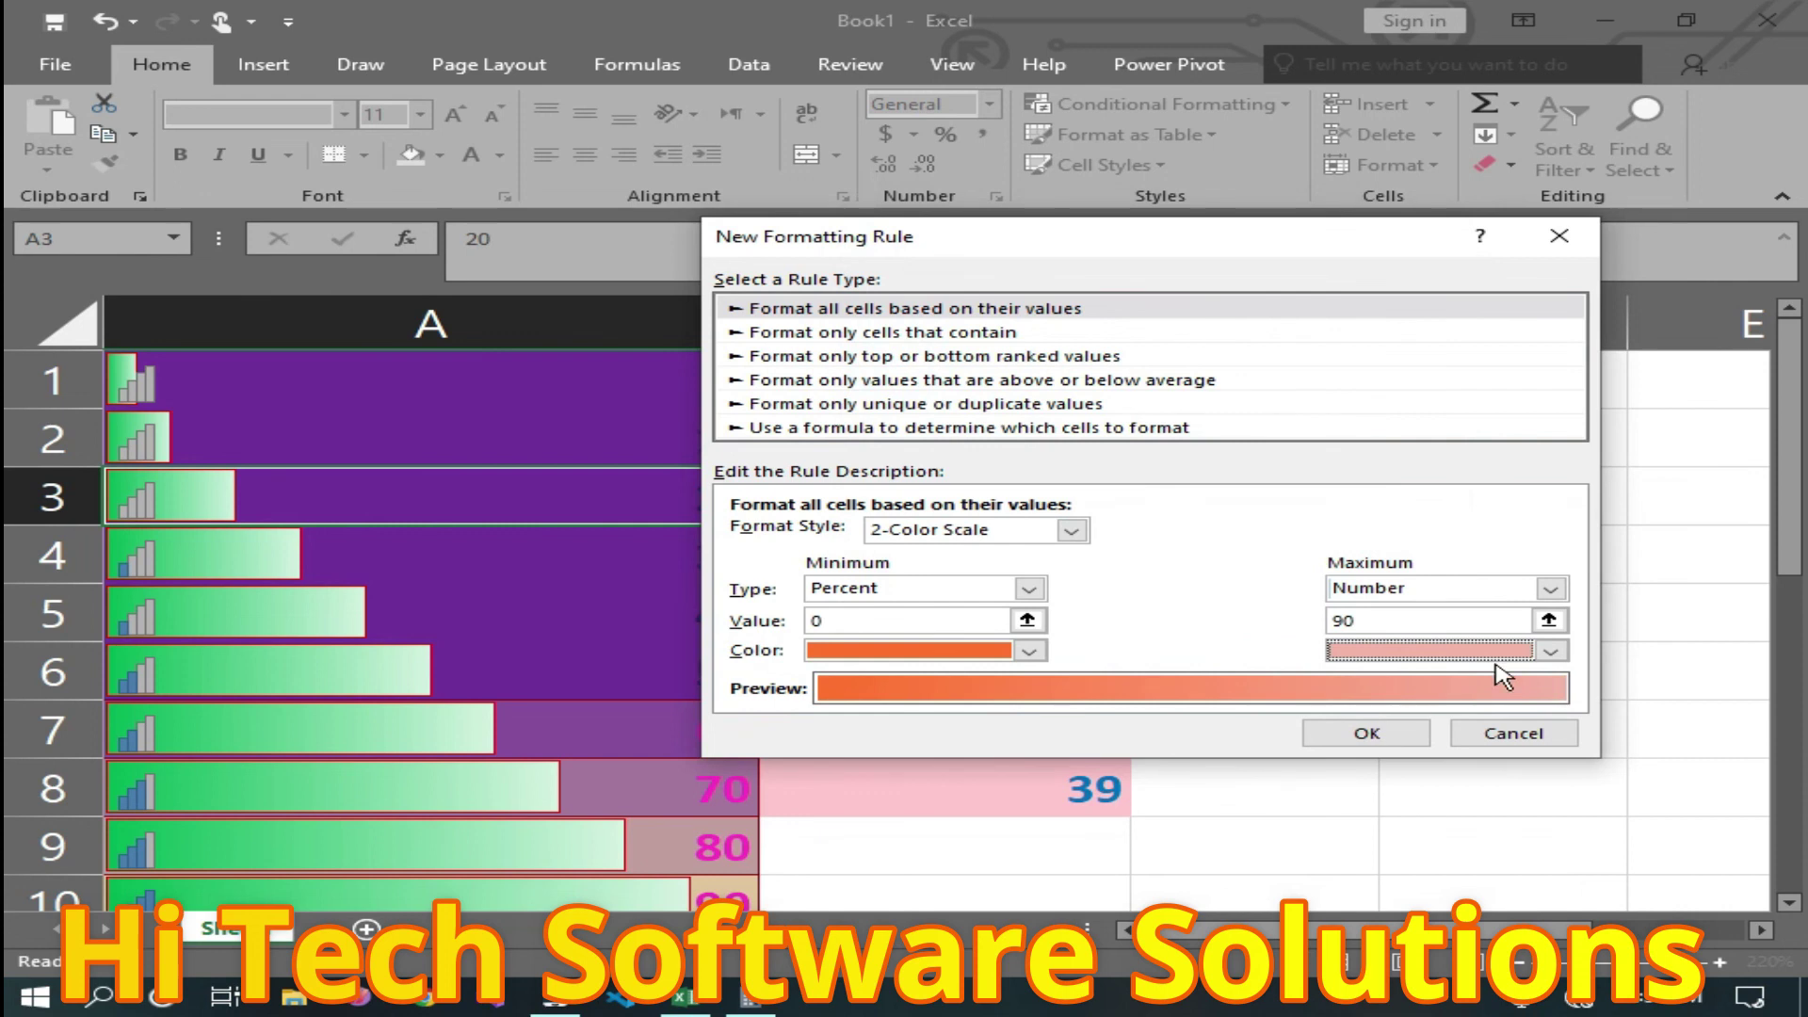
left_click(1566, 657)
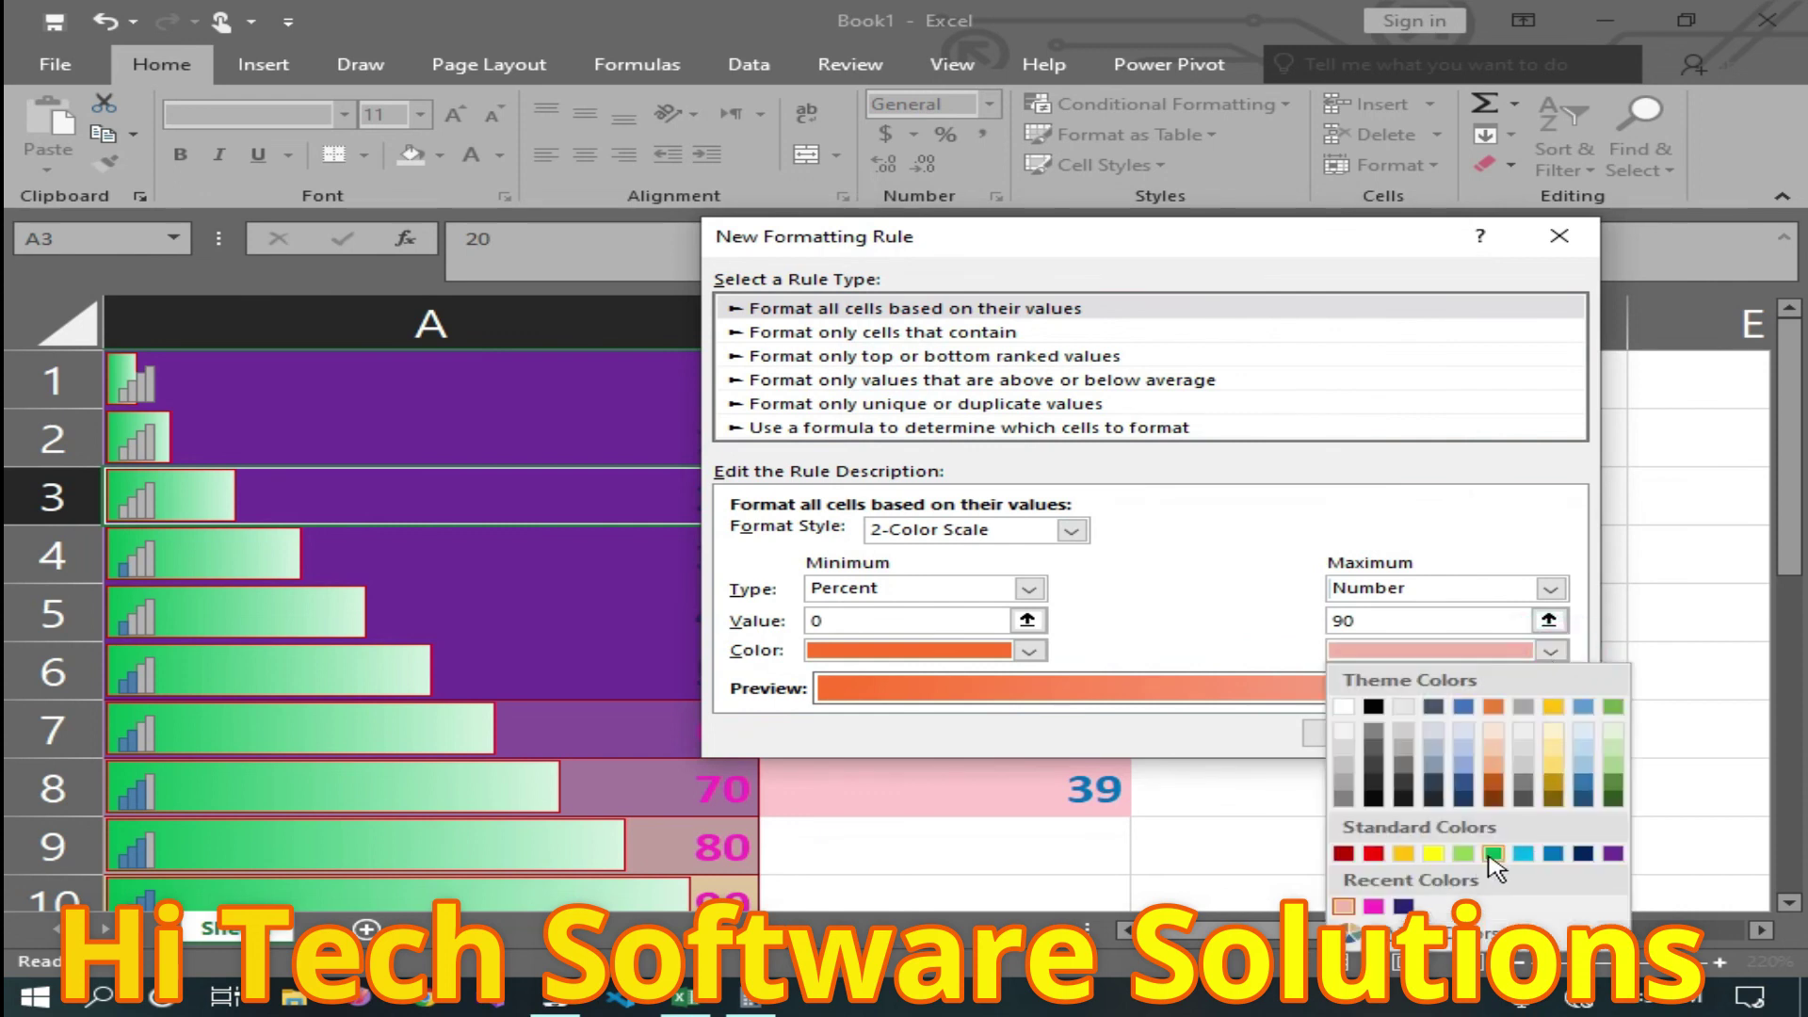
left_click(1494, 853)
left_click(1368, 734)
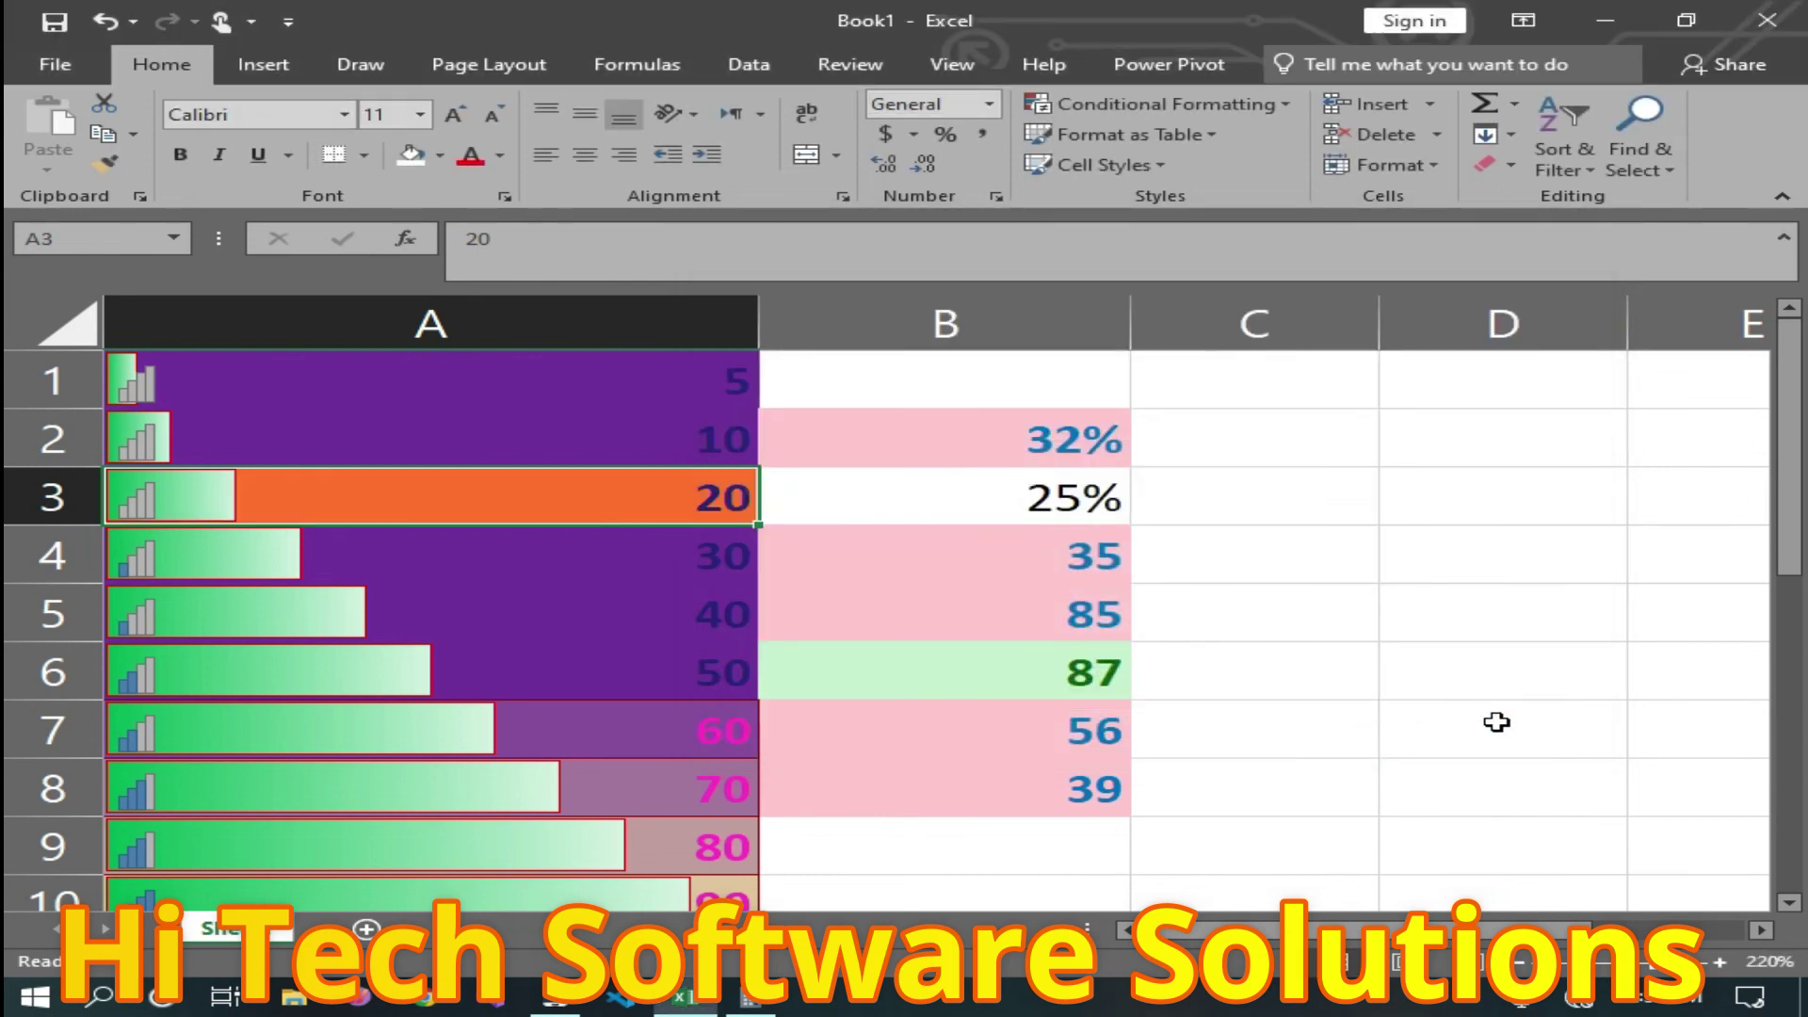
scroll(1415, 657, "down", 2)
scroll(1418, 657, "down", 1)
scroll(1421, 657, "up", 2)
scroll(1422, 657, "up", 1)
scroll(1422, 657, "up", 1)
Select column A and start a new 'Format all cells based on their values' rule.
left_click(957, 682)
left_click(368, 332)
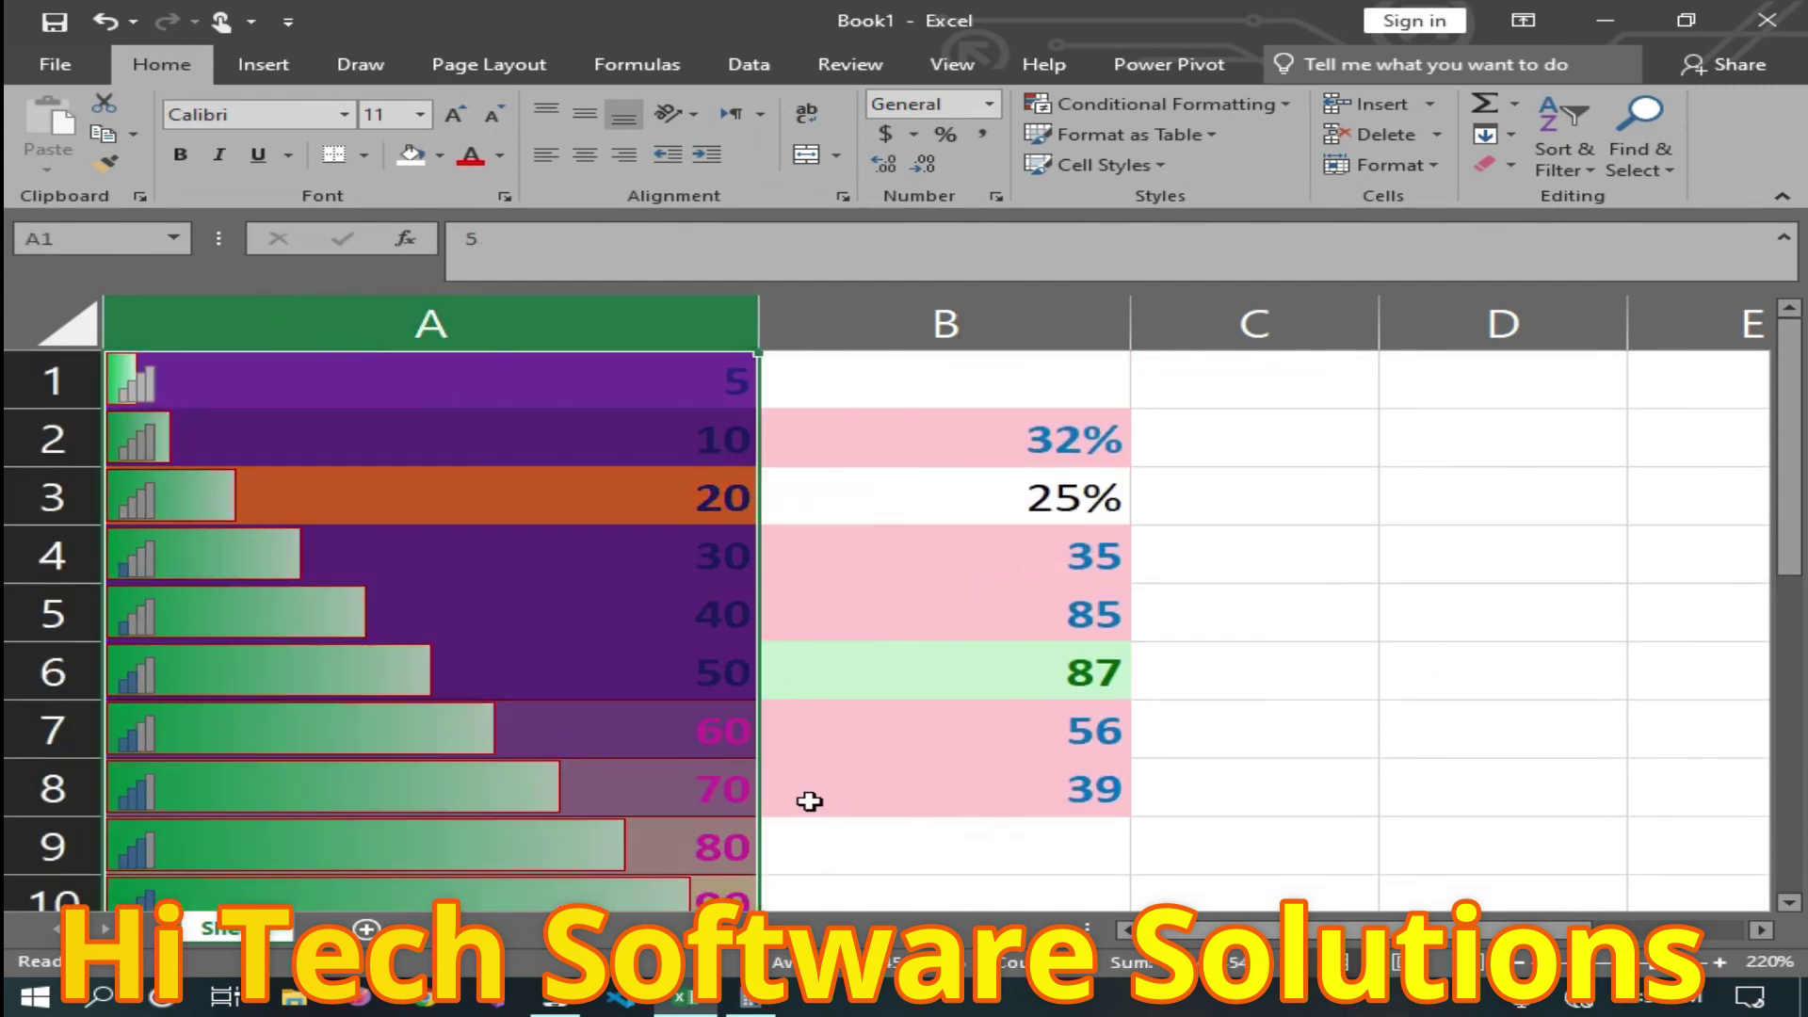
left_click(1130, 103)
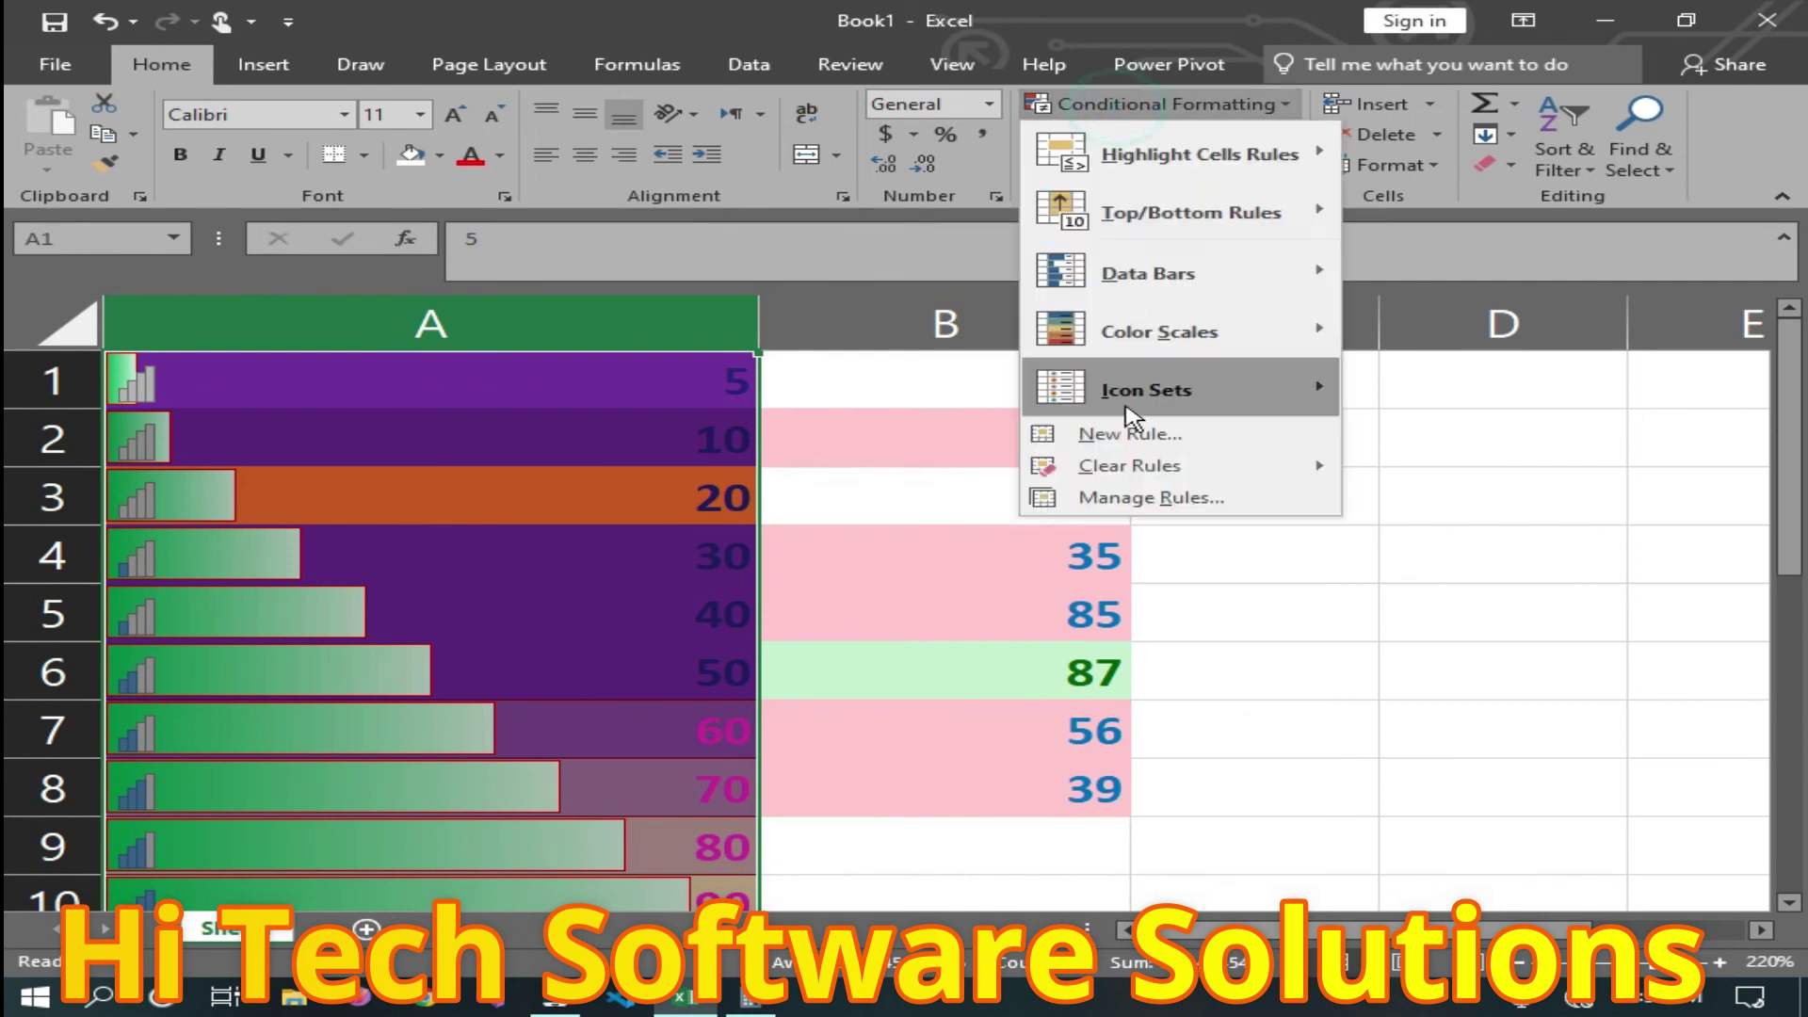
left_click(1134, 435)
left_click(1126, 429)
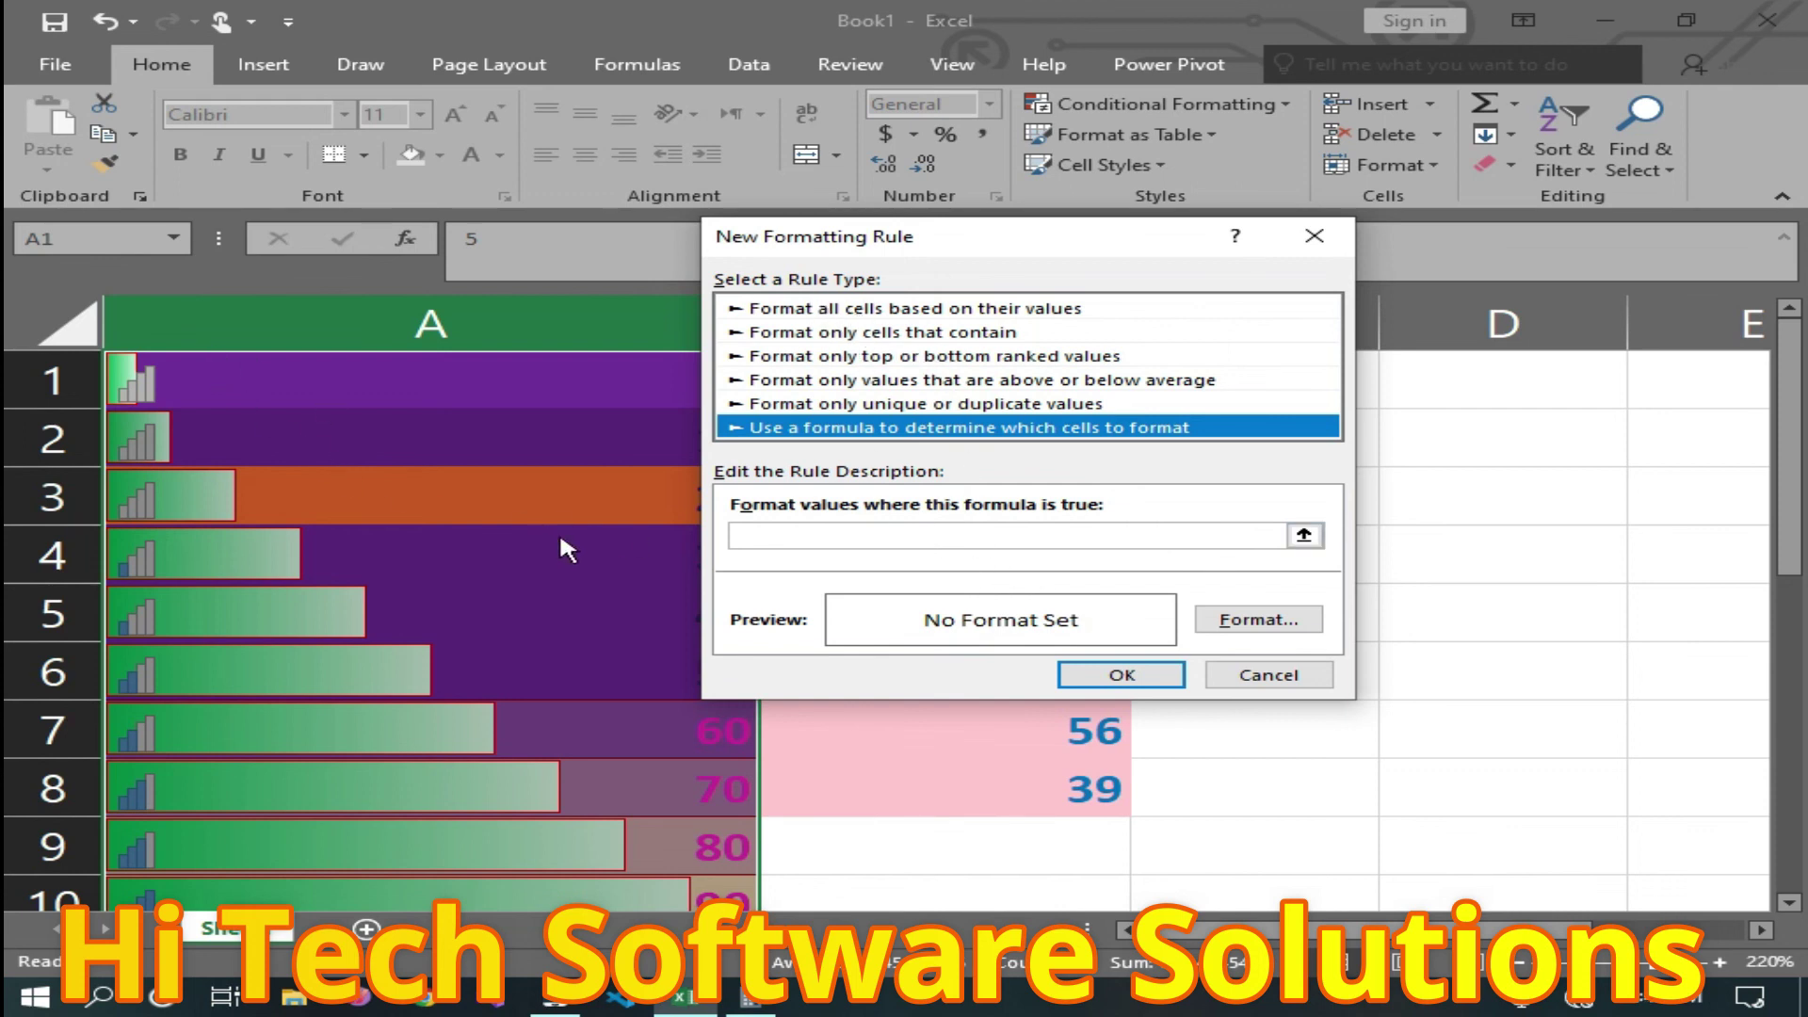
left_click(908, 315)
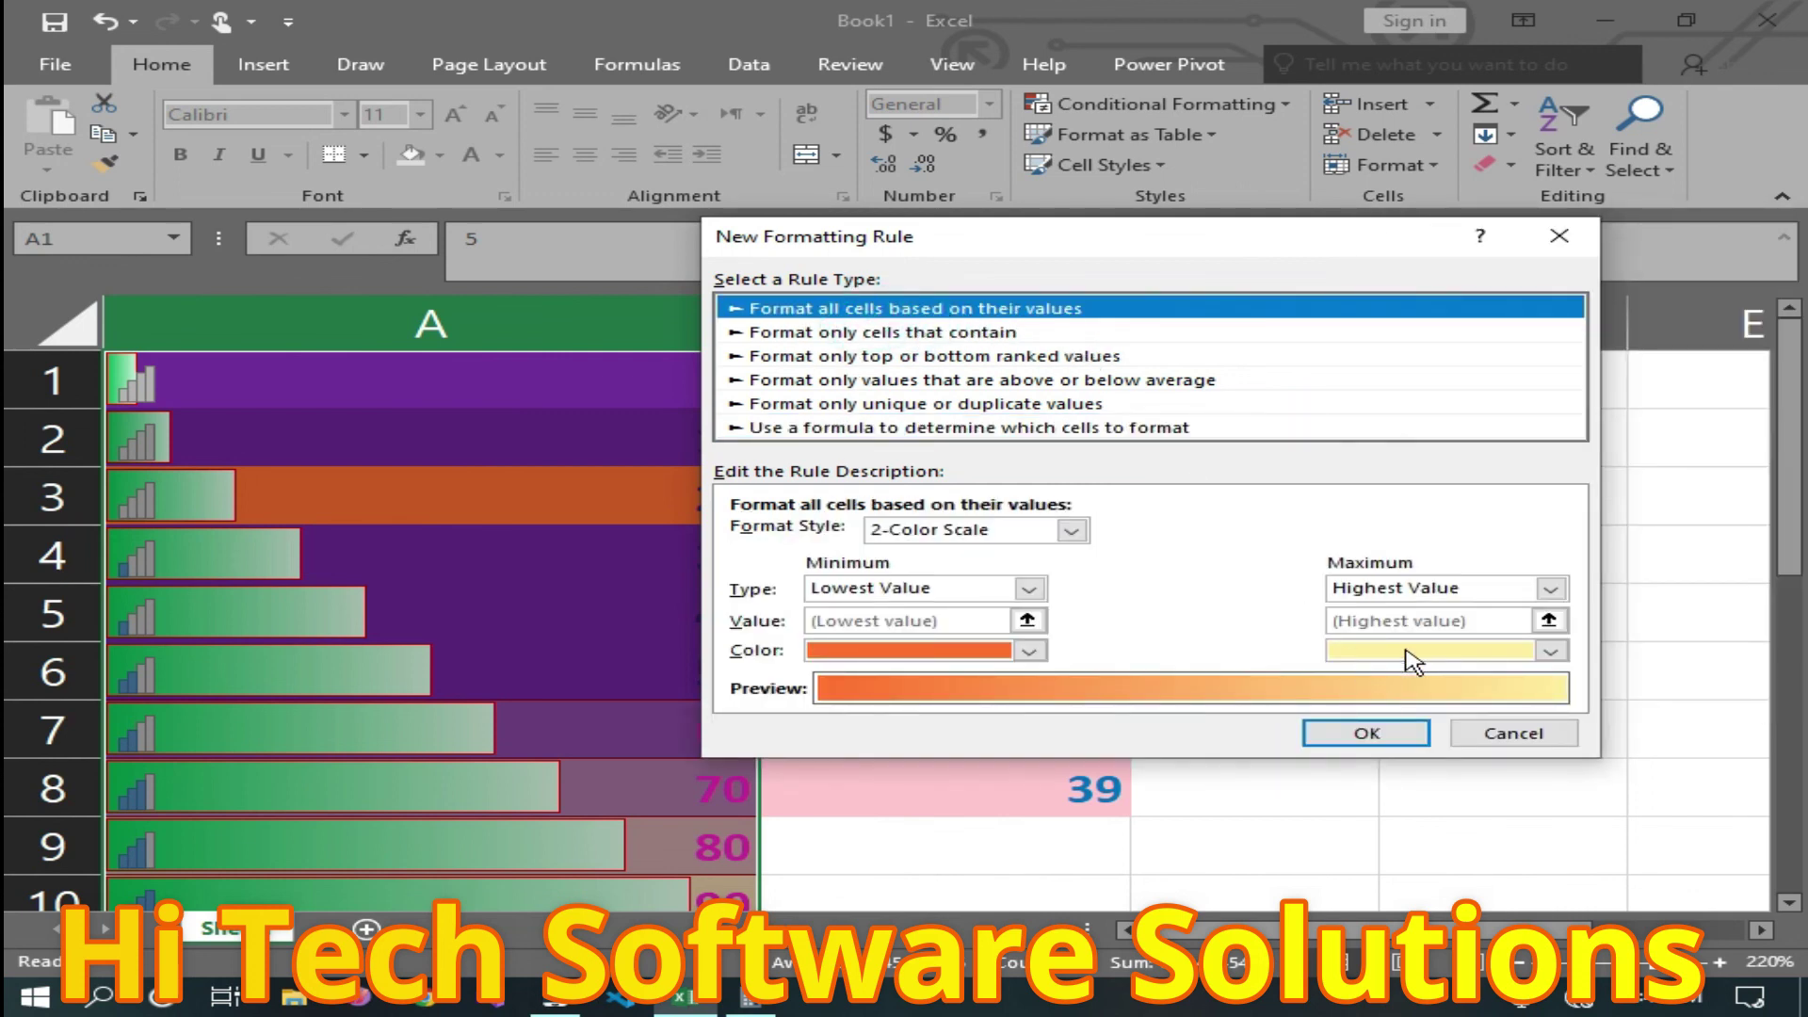
Set the 2-Color Scale maximum to Percent 90 in magenta and apply it.
left_click(1549, 589)
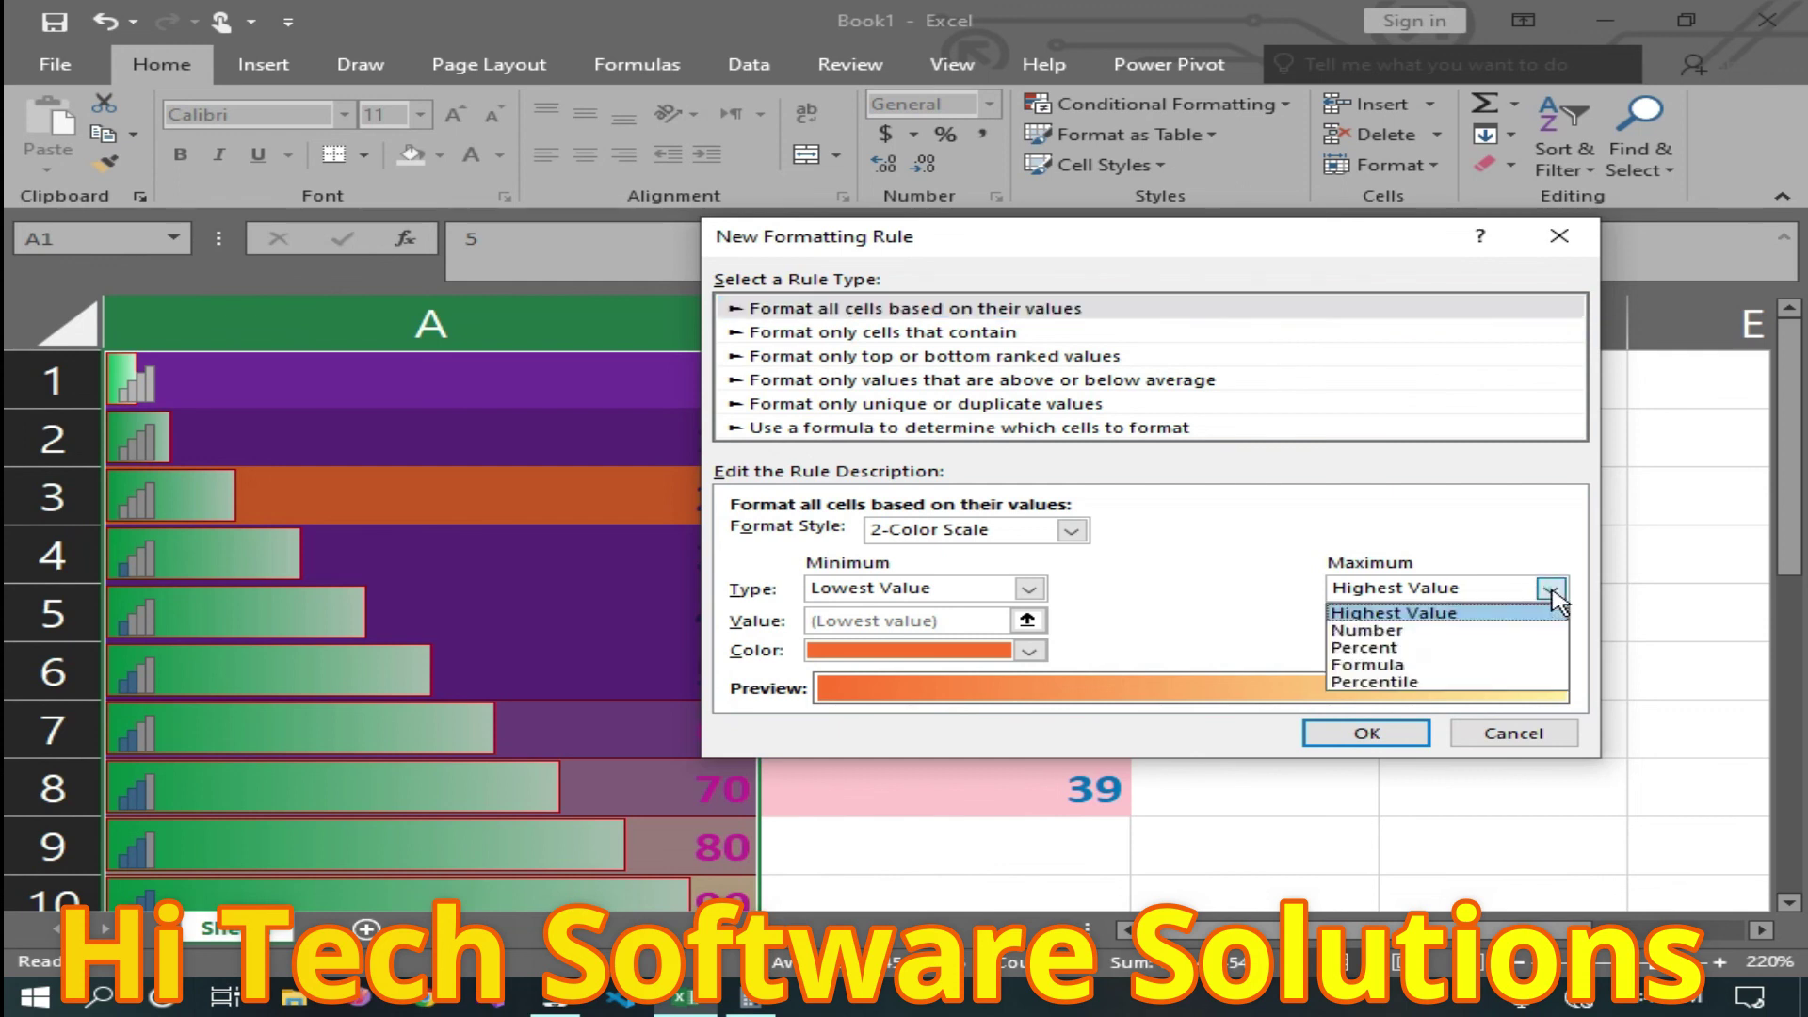
left_click(1549, 589)
left_click(1549, 588)
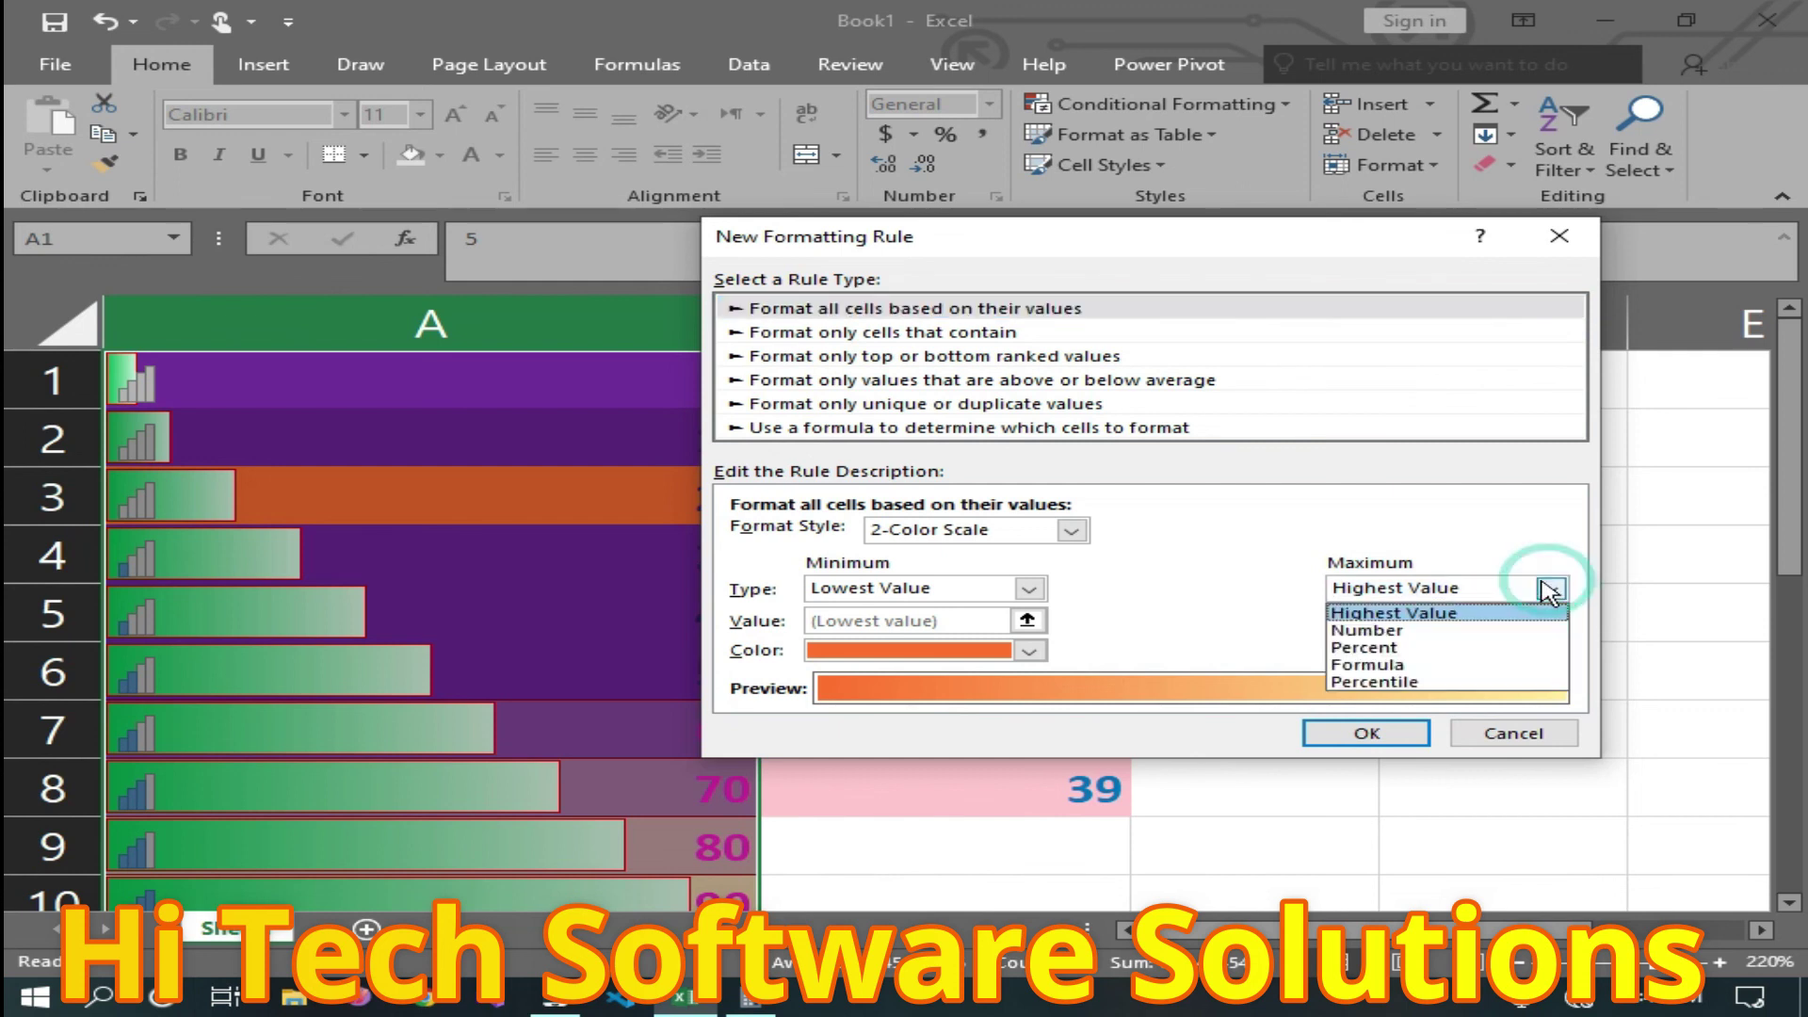
left_click(1387, 649)
left_click(1394, 620)
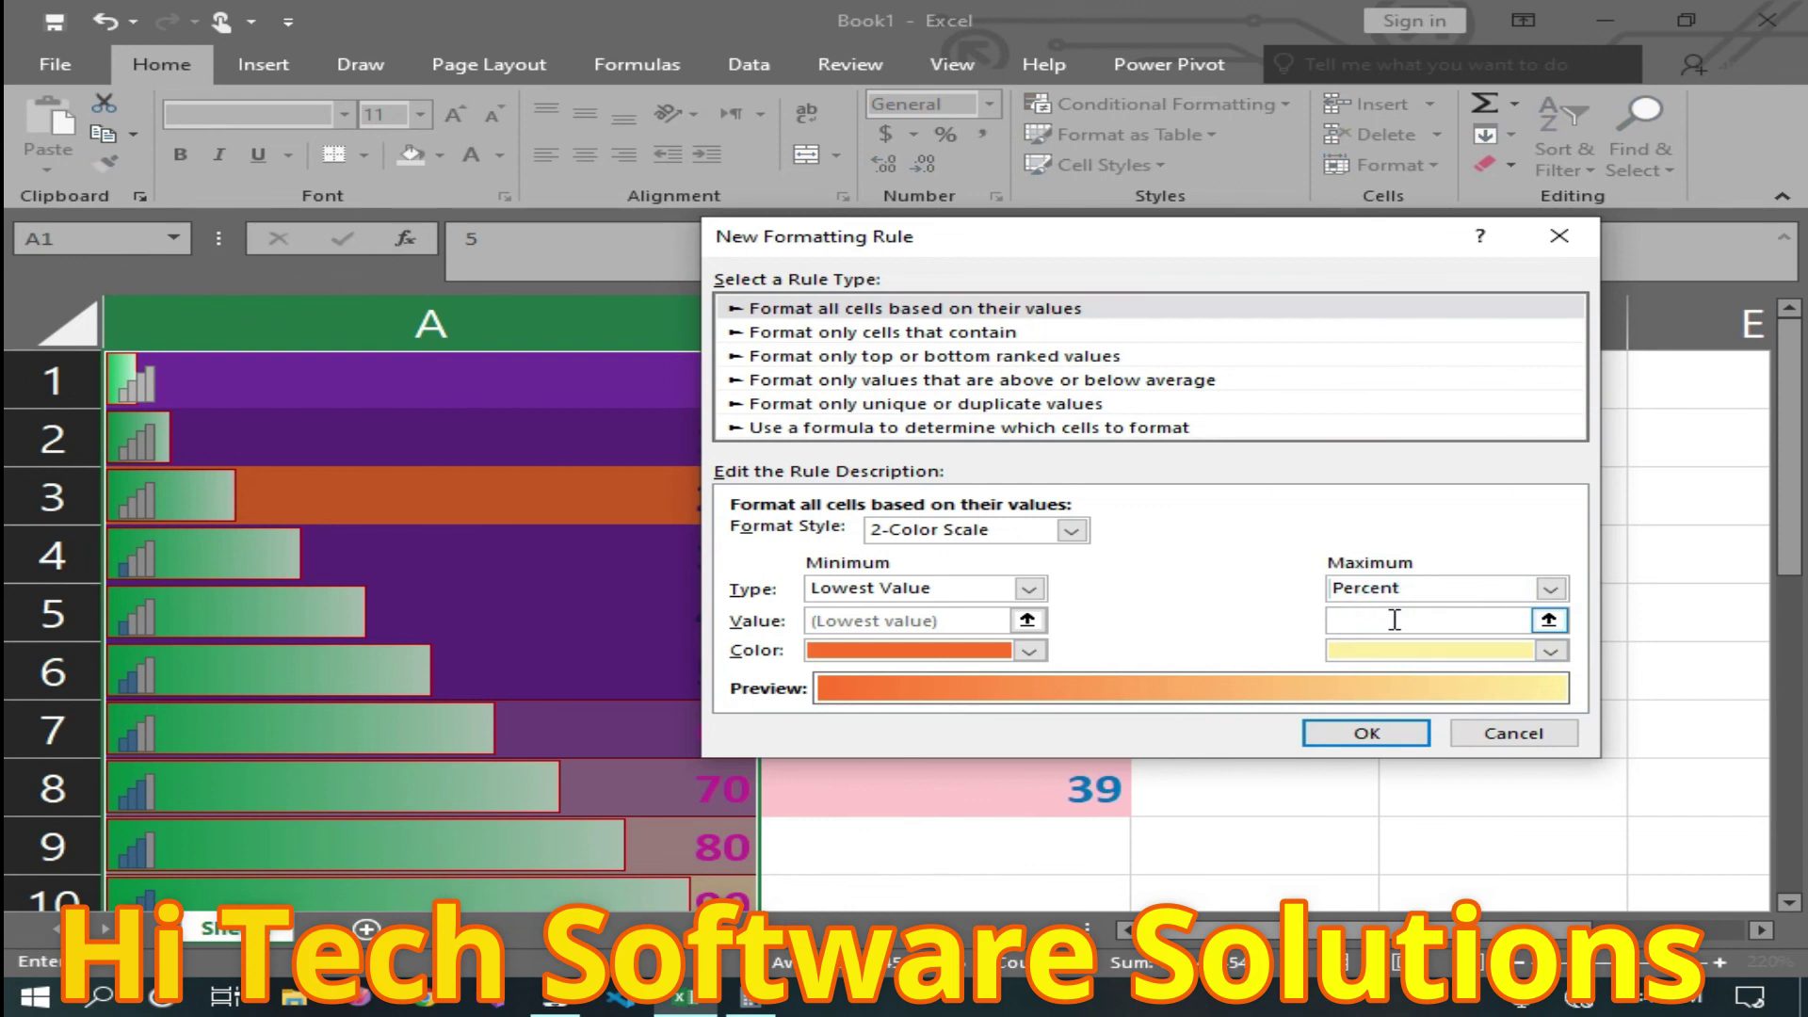
type("90")
left_click(1544, 650)
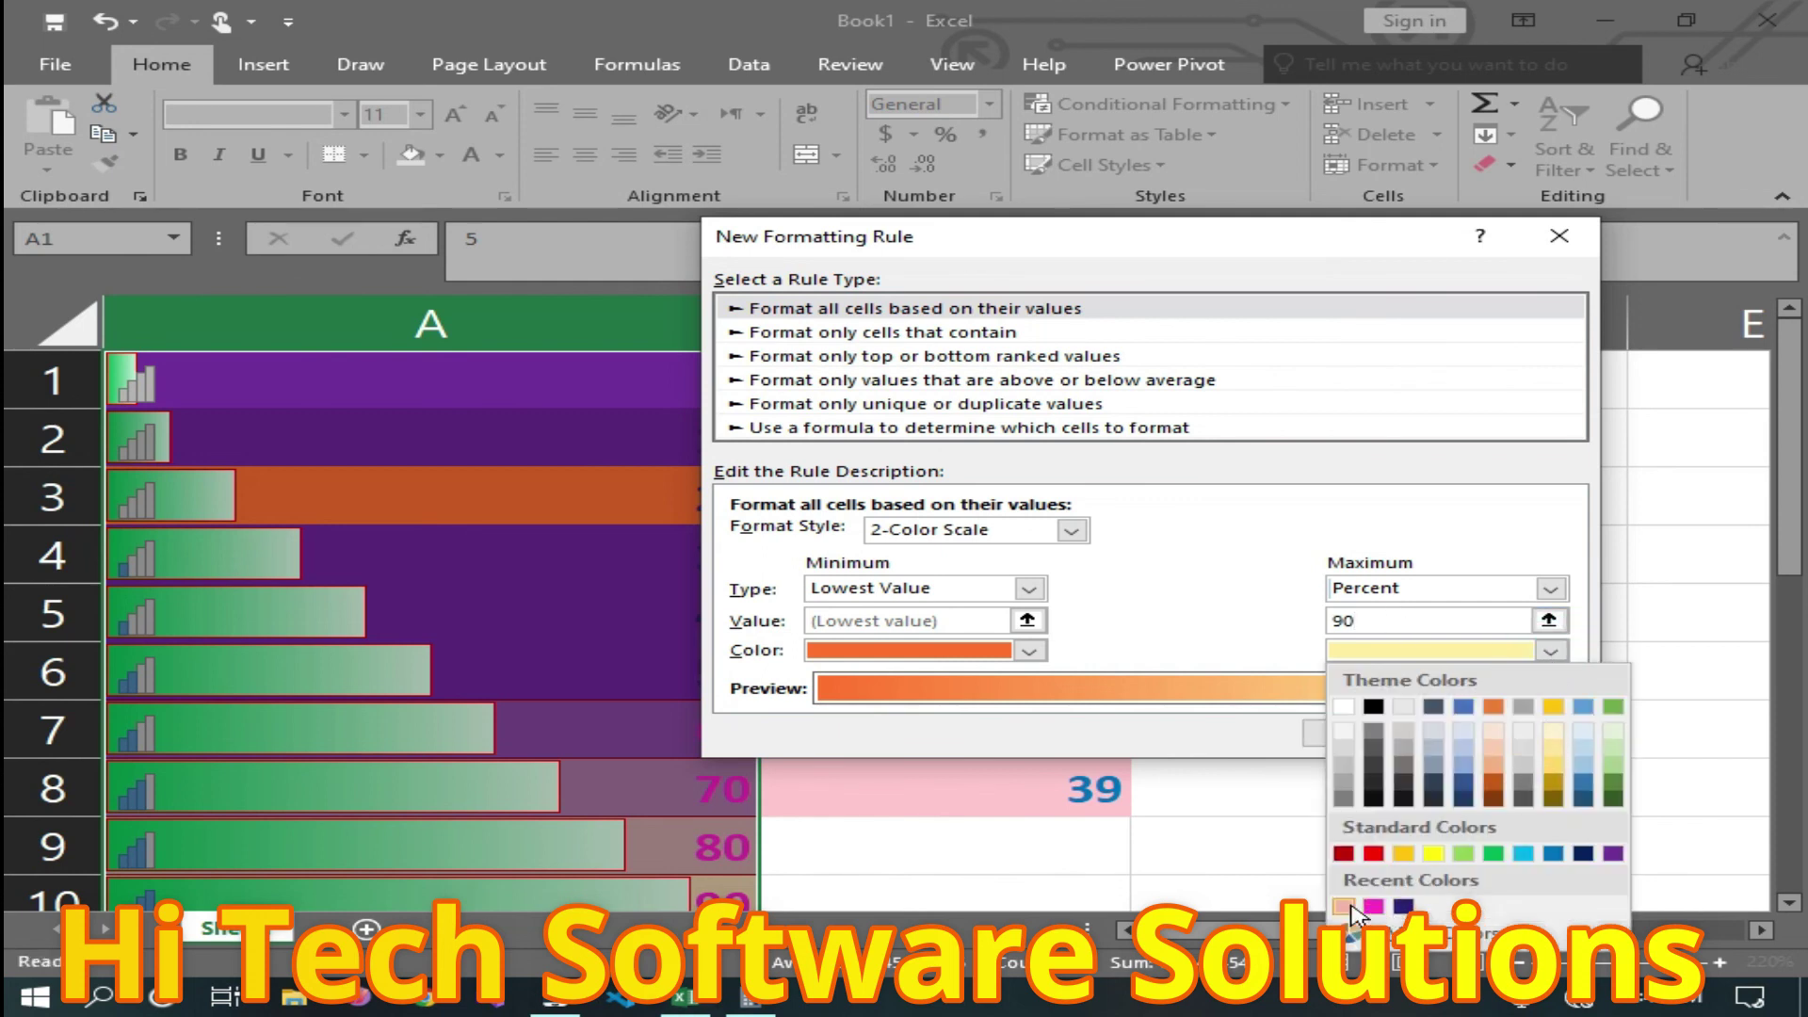
left_click(1344, 907)
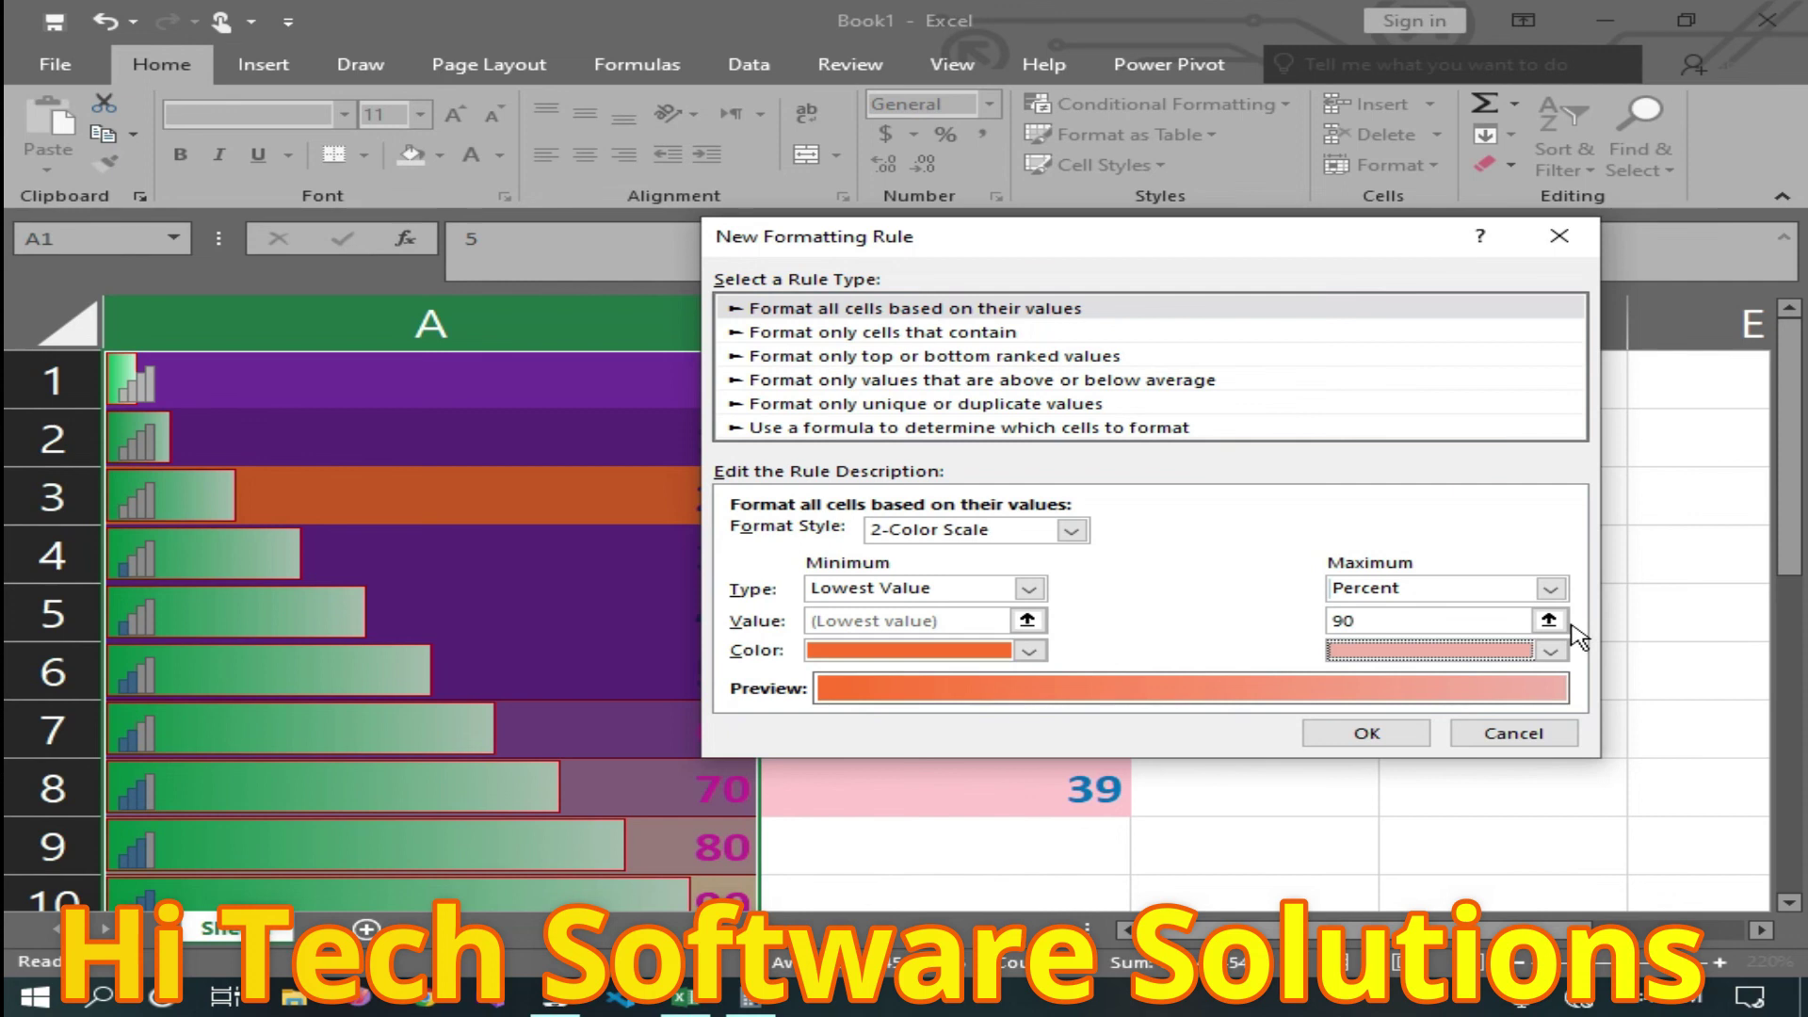
left_click(1551, 650)
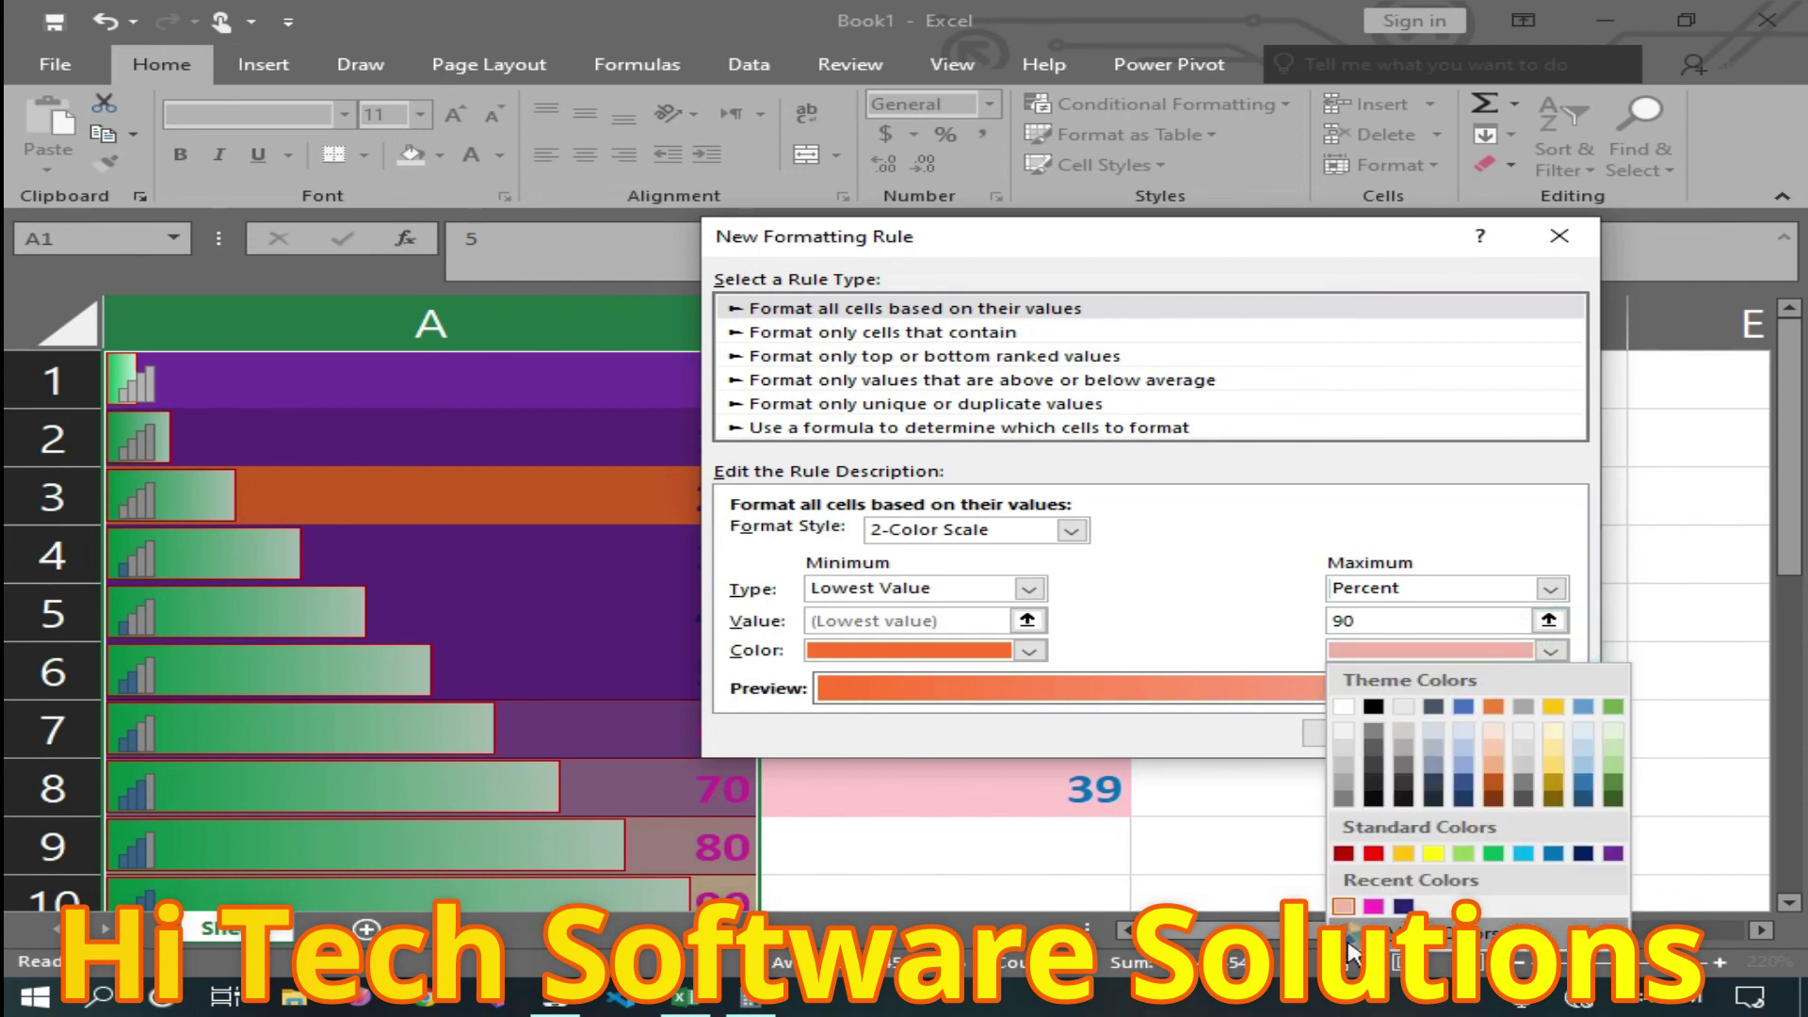
left_click(1375, 907)
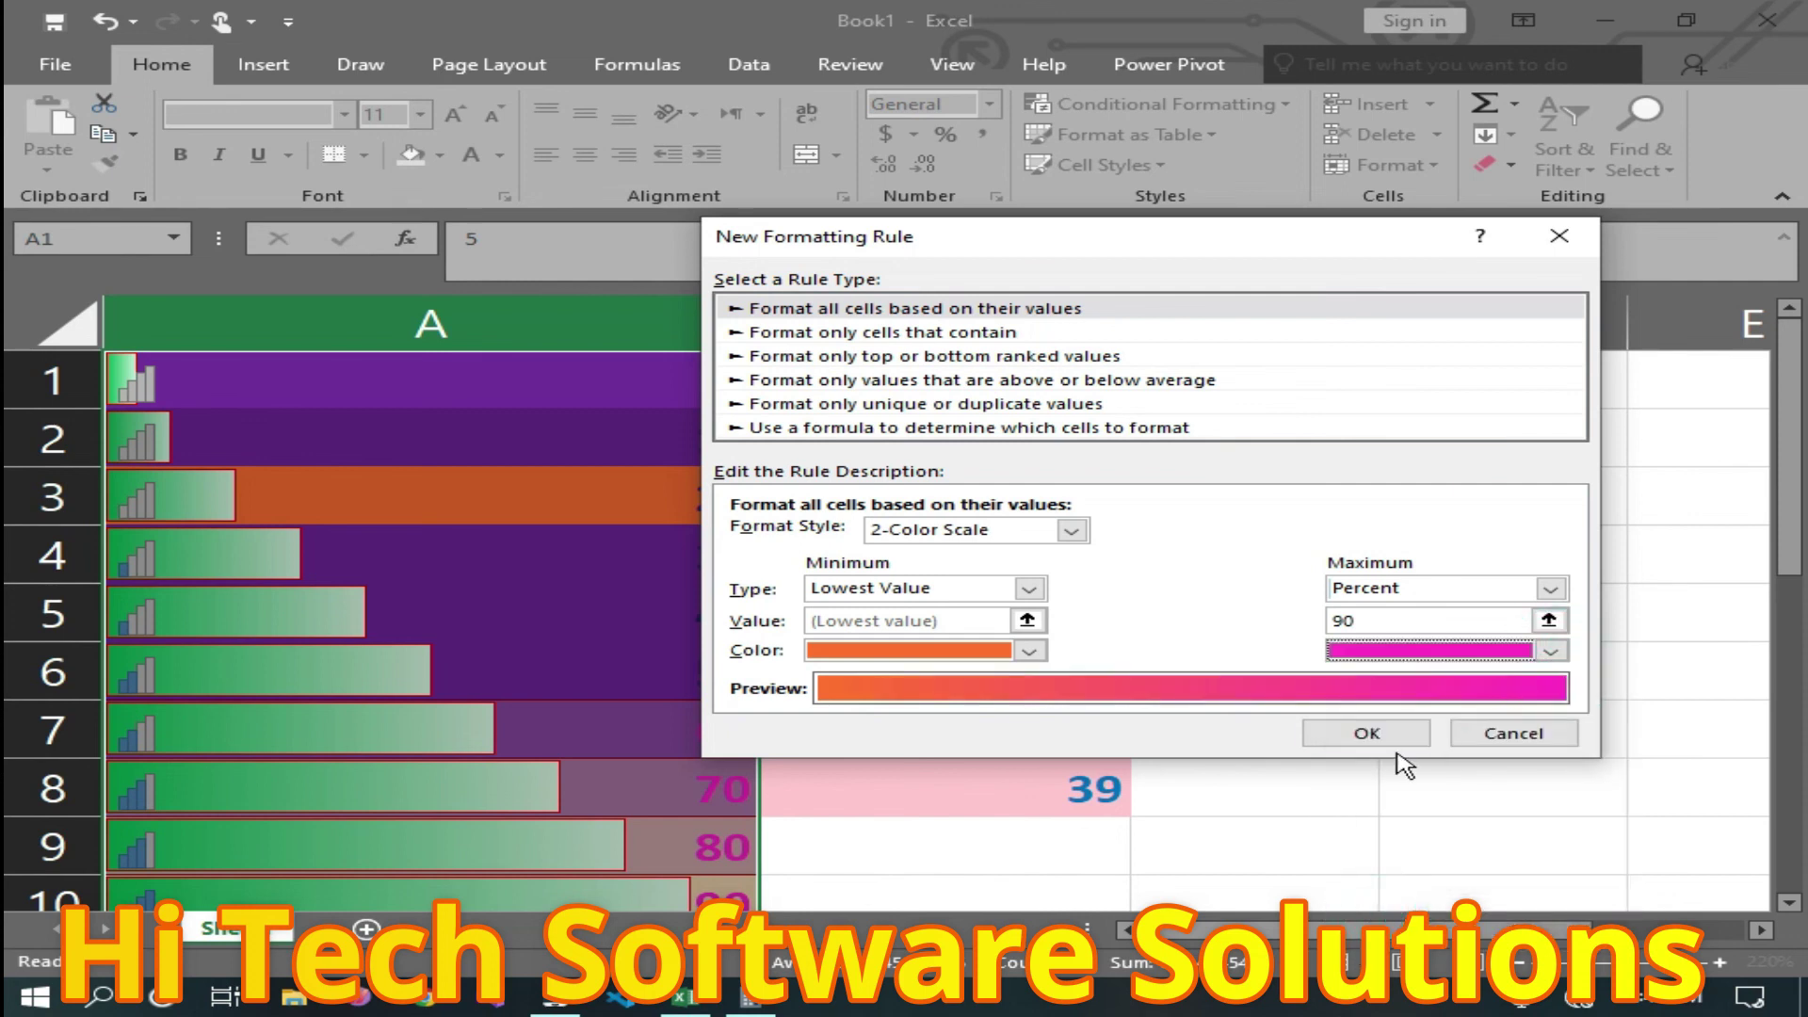
left_click(1366, 734)
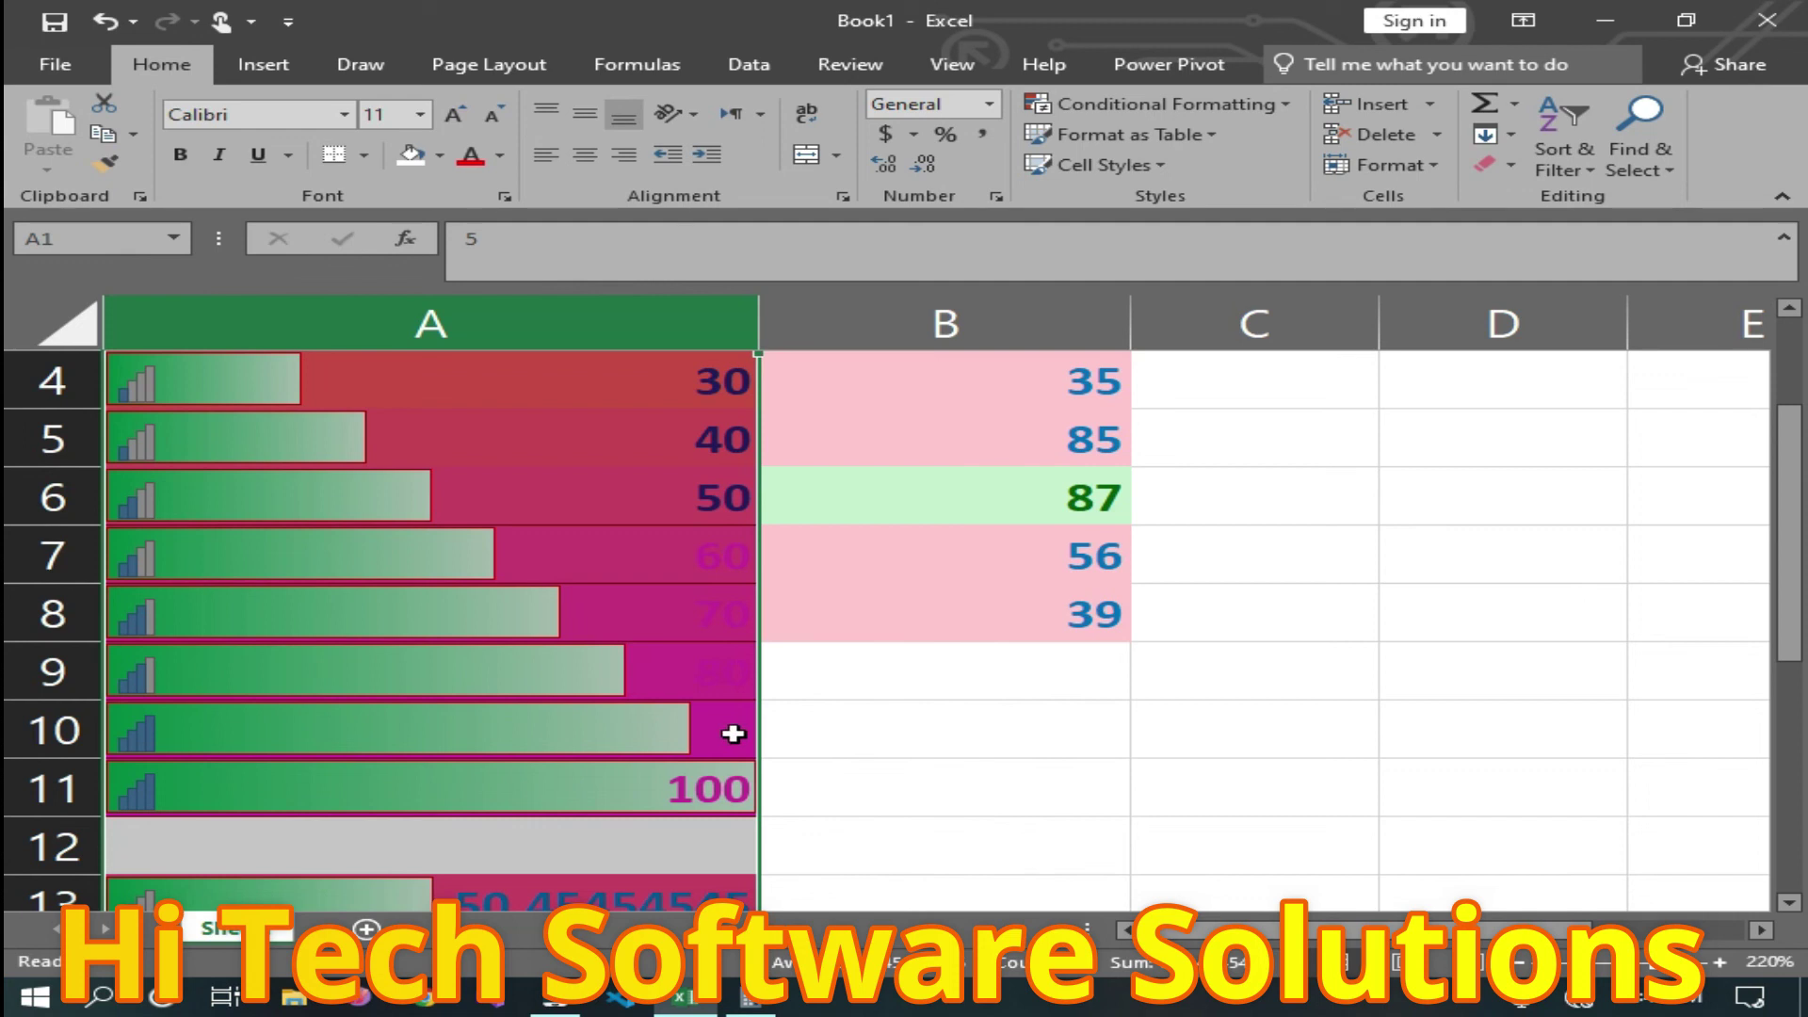
Clear the conditional formatting rules from column A, then from column B's values.
left_click(1157, 104)
mouse_move(1130, 466)
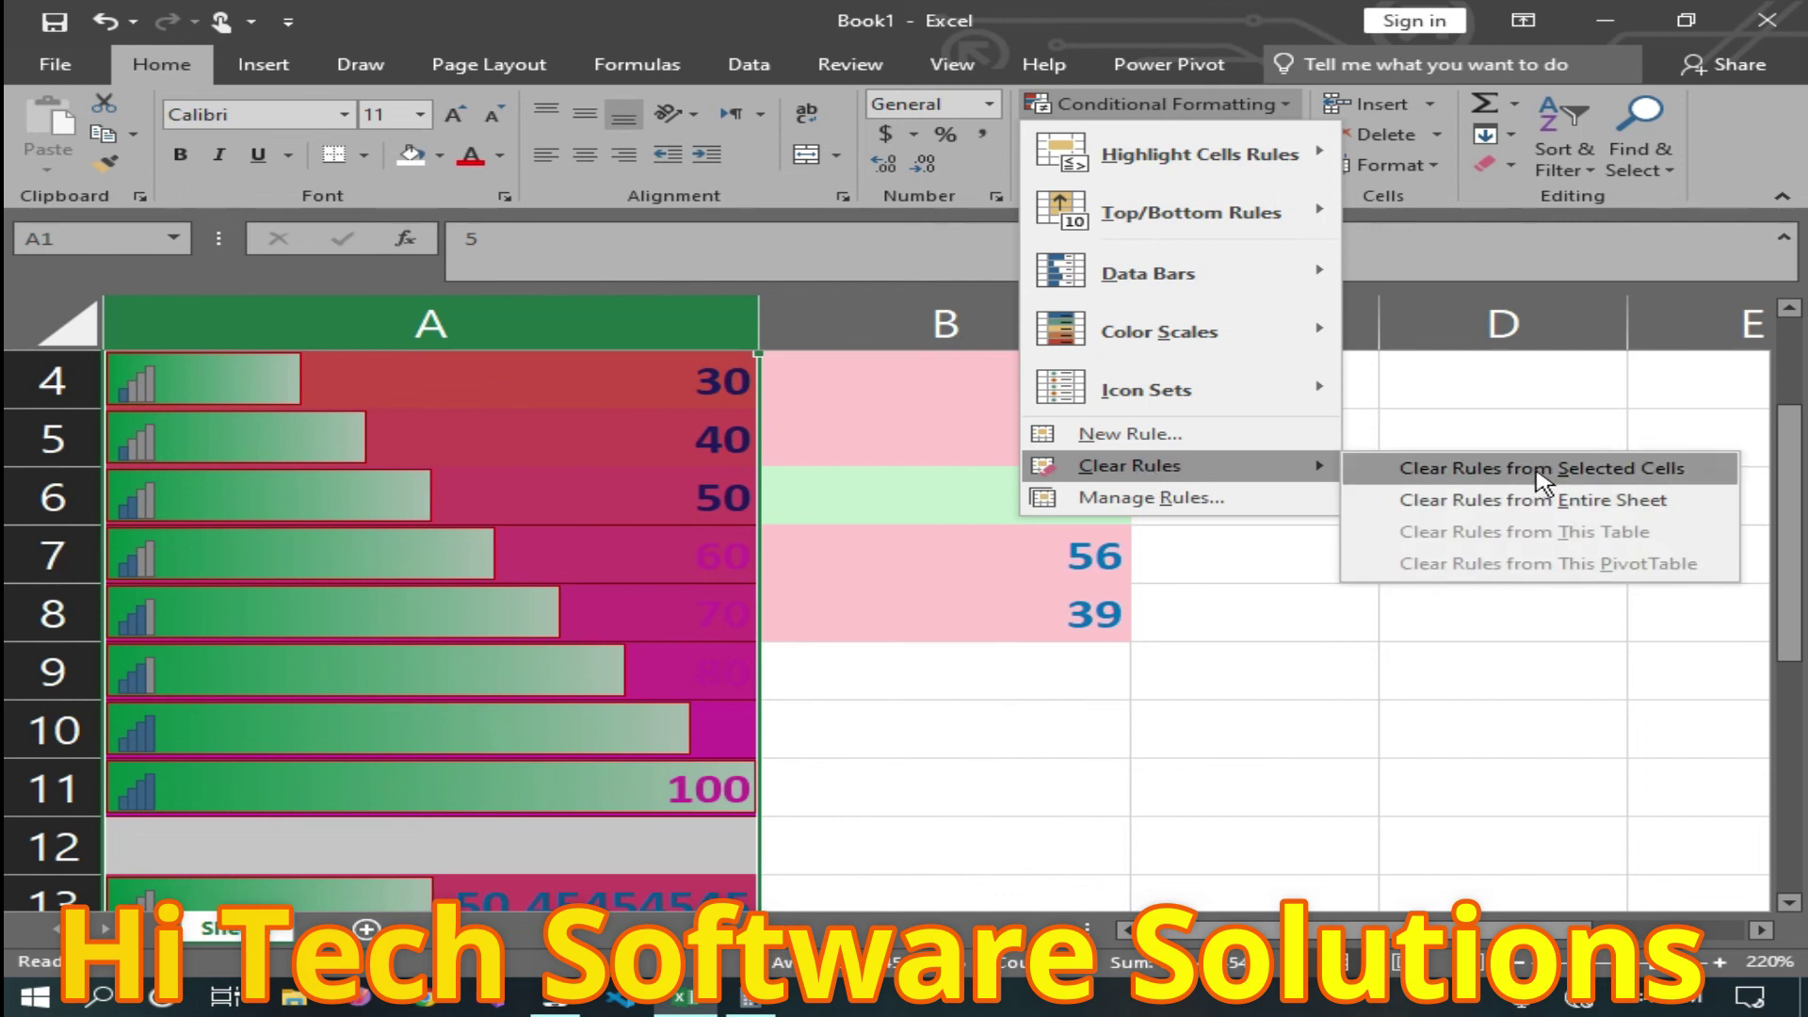
left_click(1535, 468)
left_click_drag(1015, 361, 1016, 895)
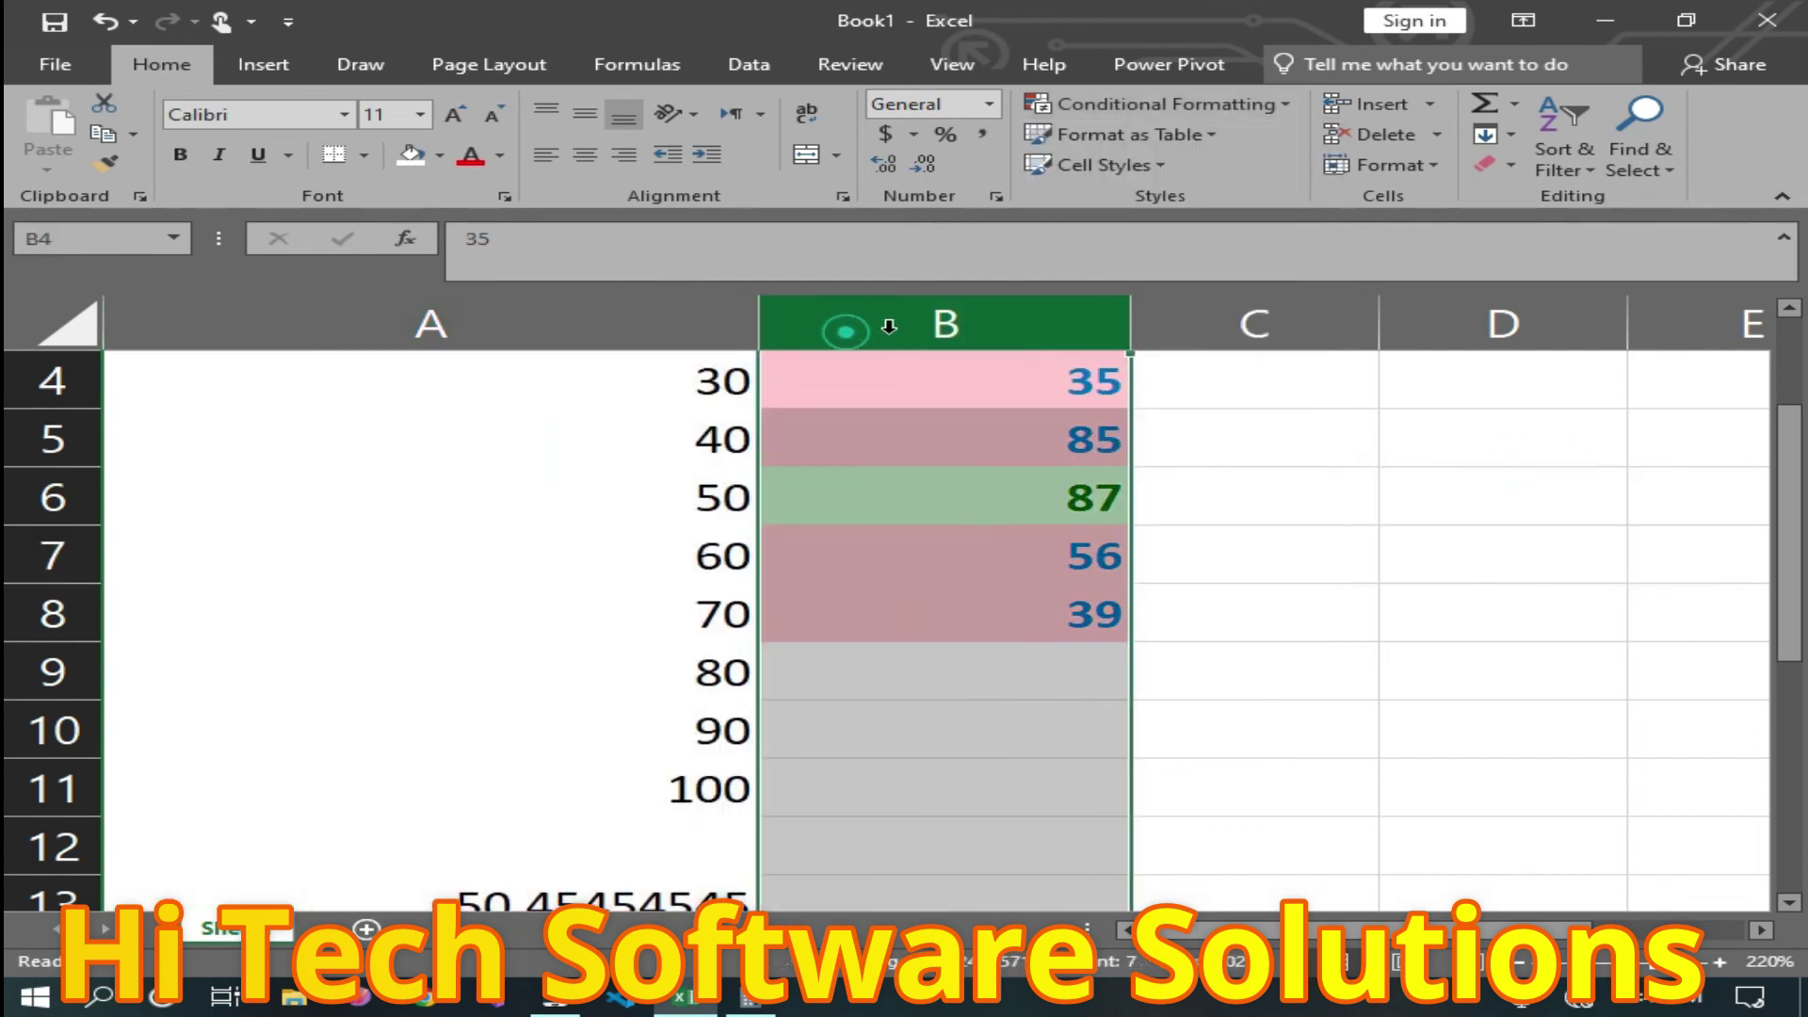
left_click(1178, 109)
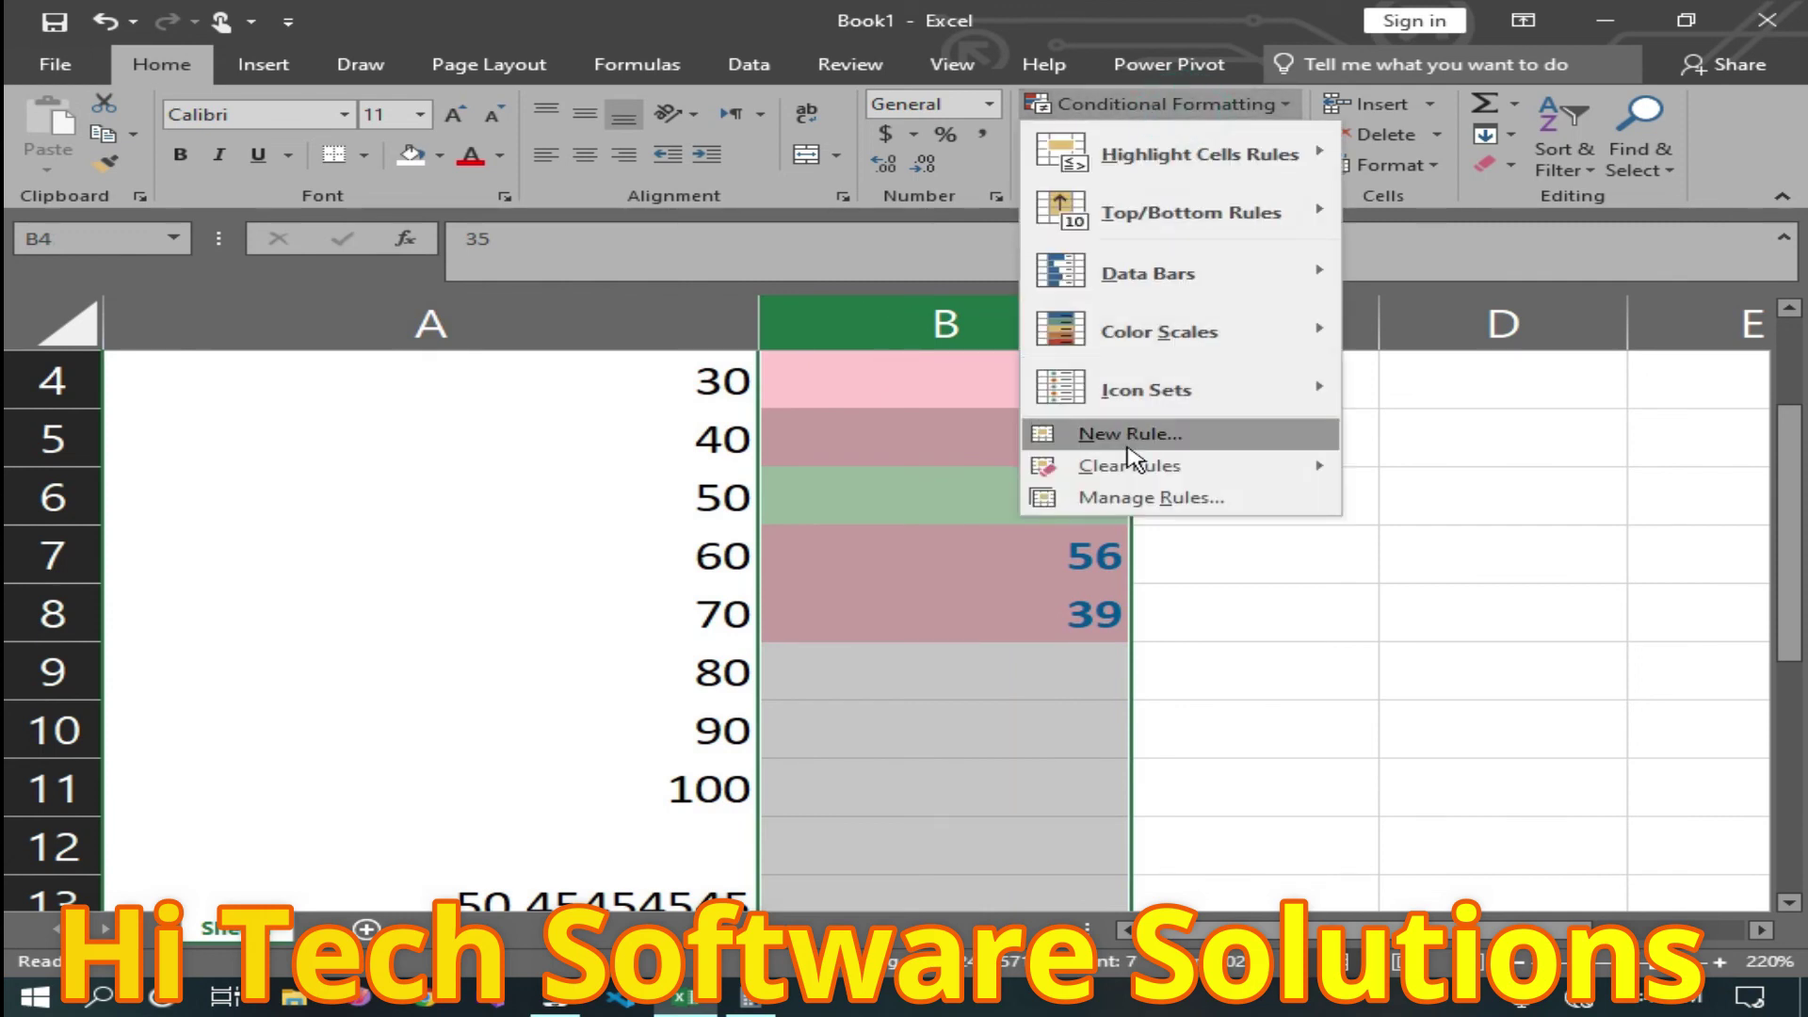
mouse_move(1128, 465)
left_click(1526, 496)
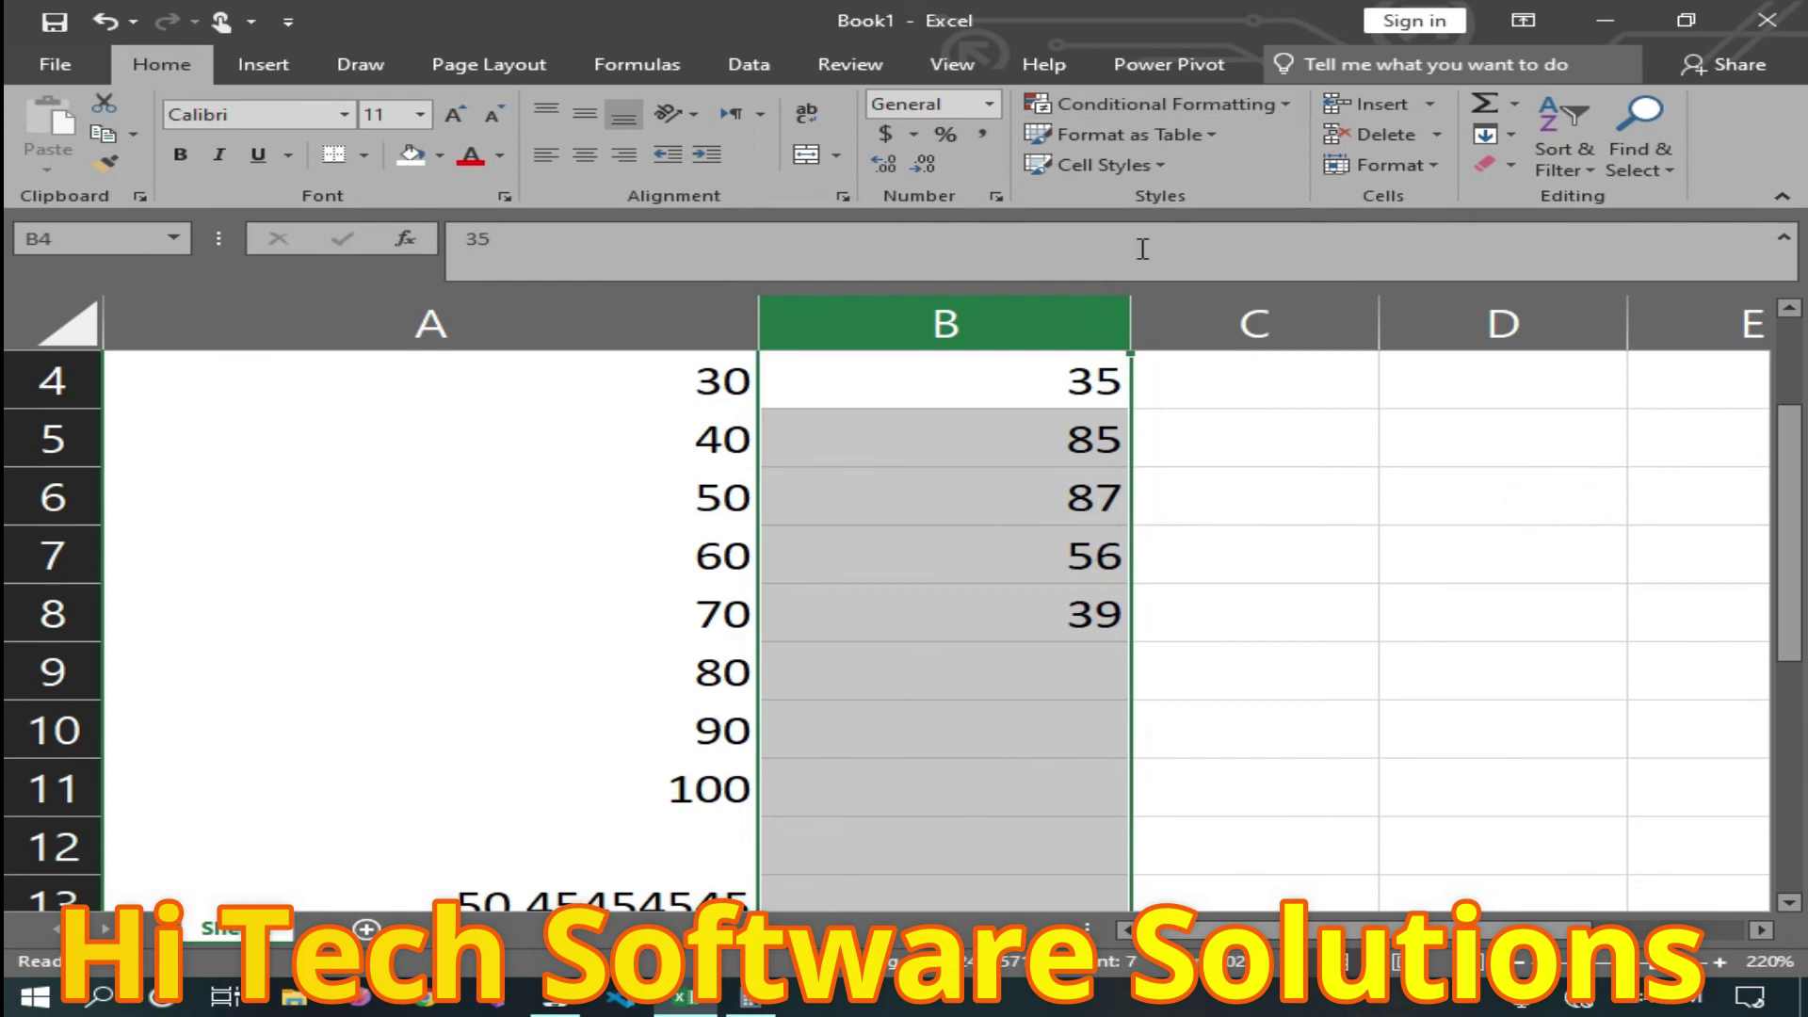
left_click(1342, 675)
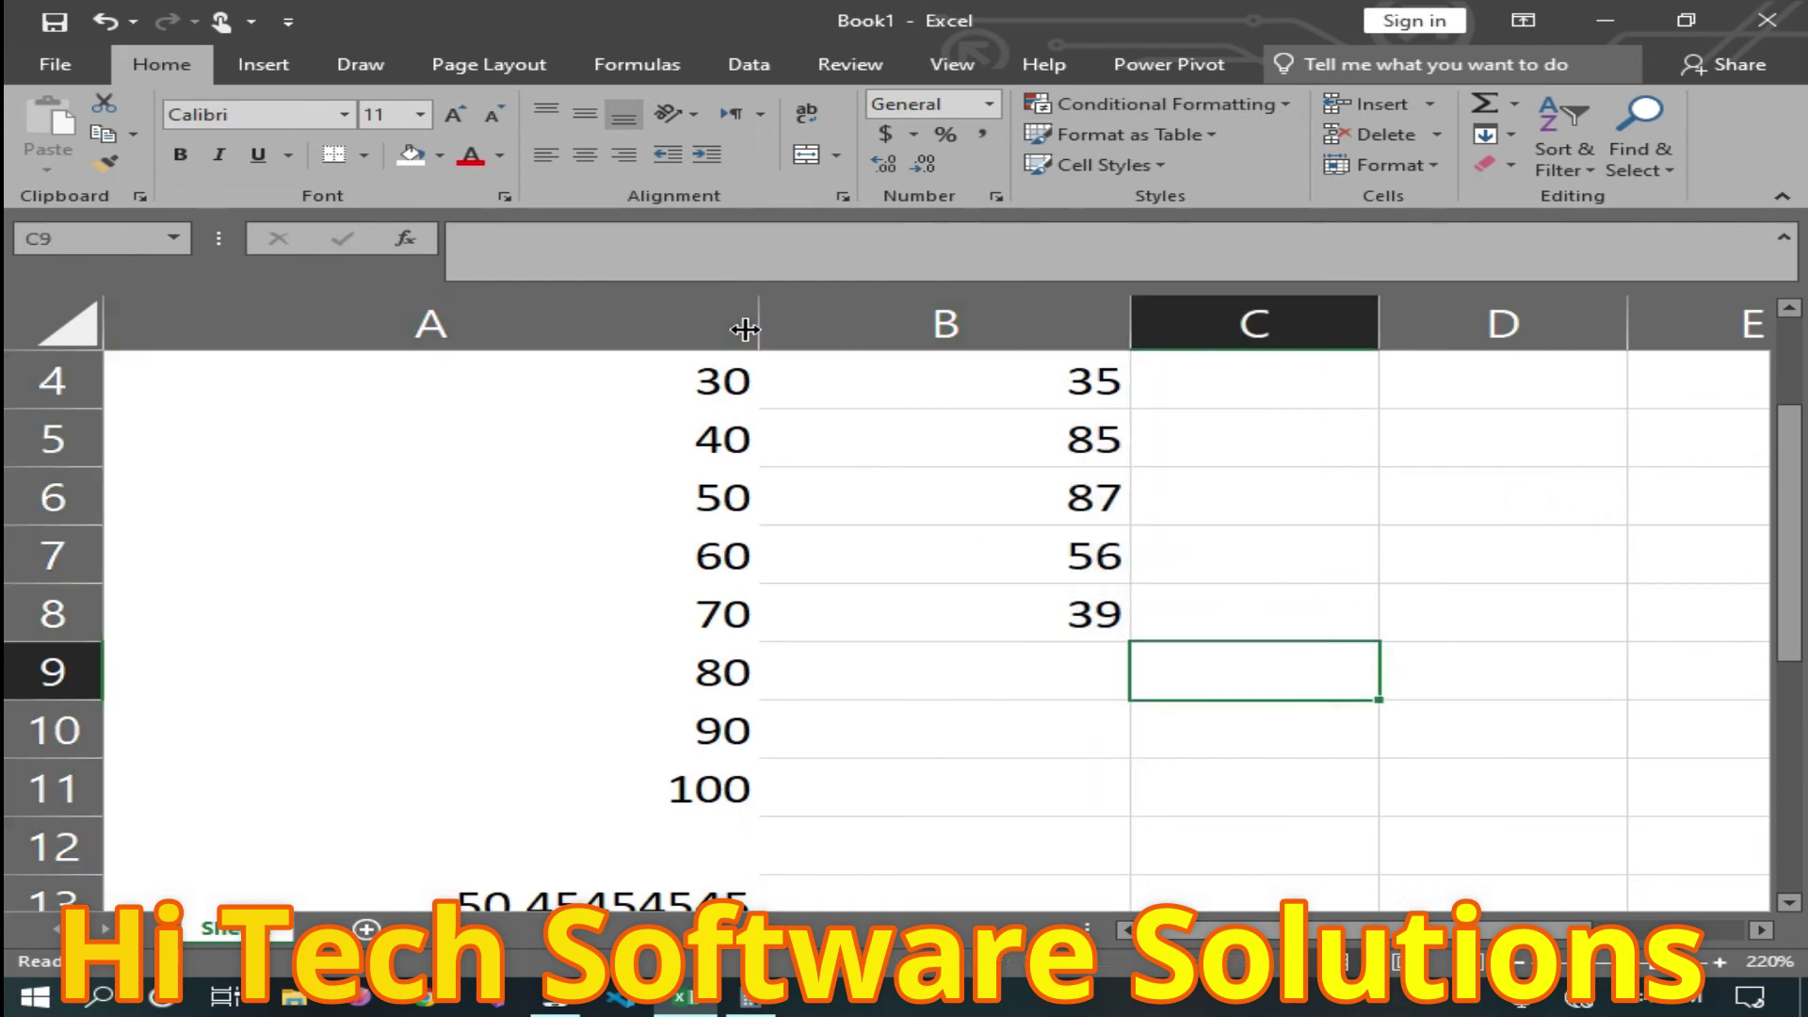
Drag column A's border to make the column narrower.
left_click_drag(744, 329, 426, 320)
scroll(547, 588, "up", 1)
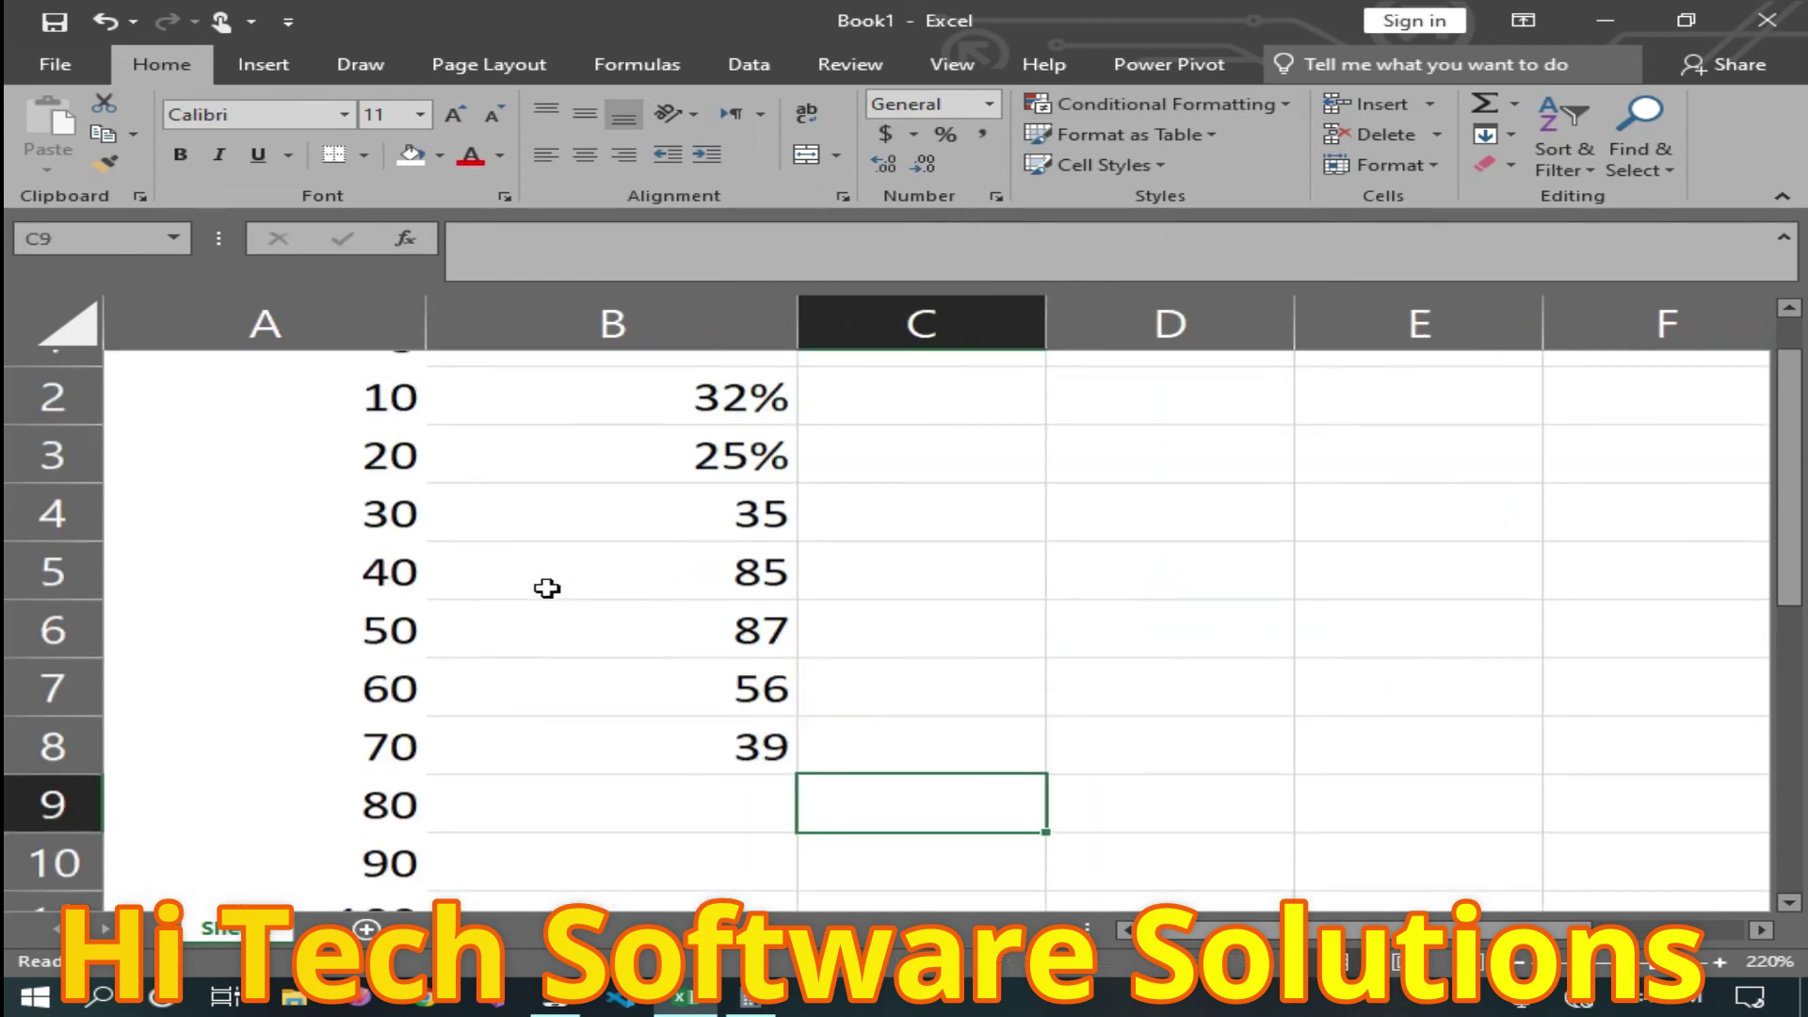
scroll(509, 584, "up", 1)
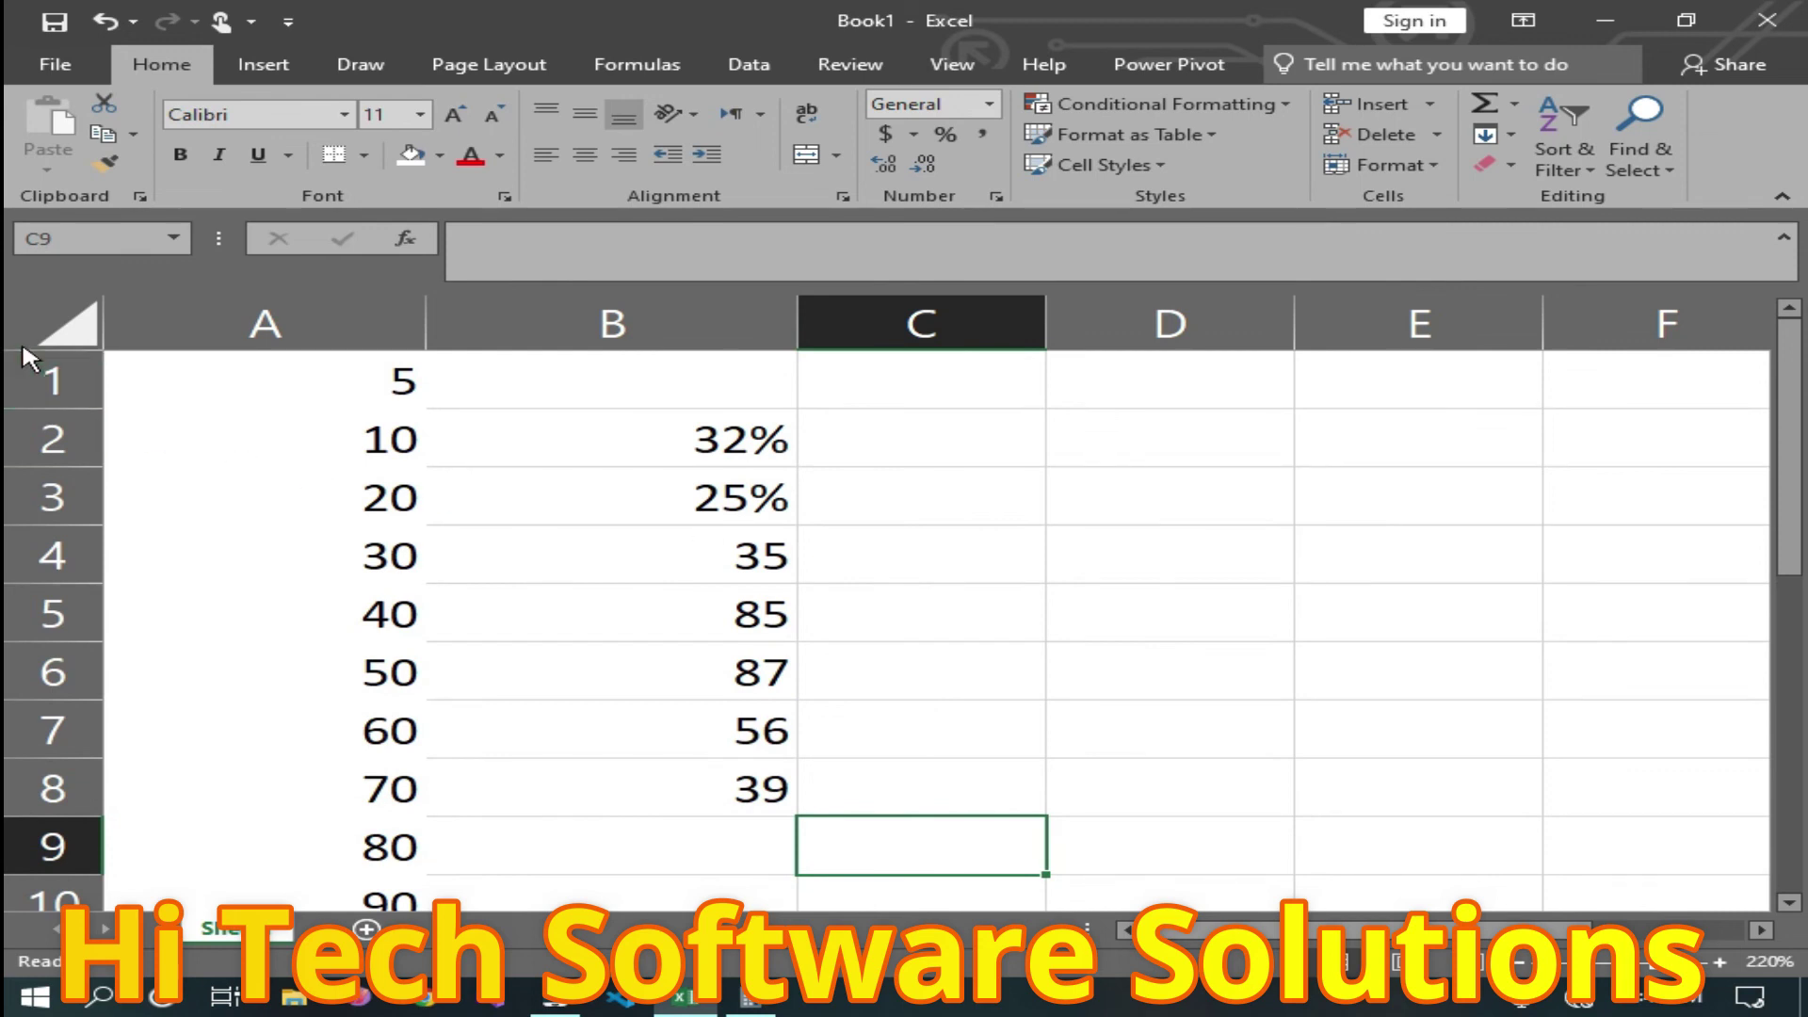
Apply All Borders to the range A1:B9.
left_click(91, 372)
left_click_drag(161, 373, 727, 852)
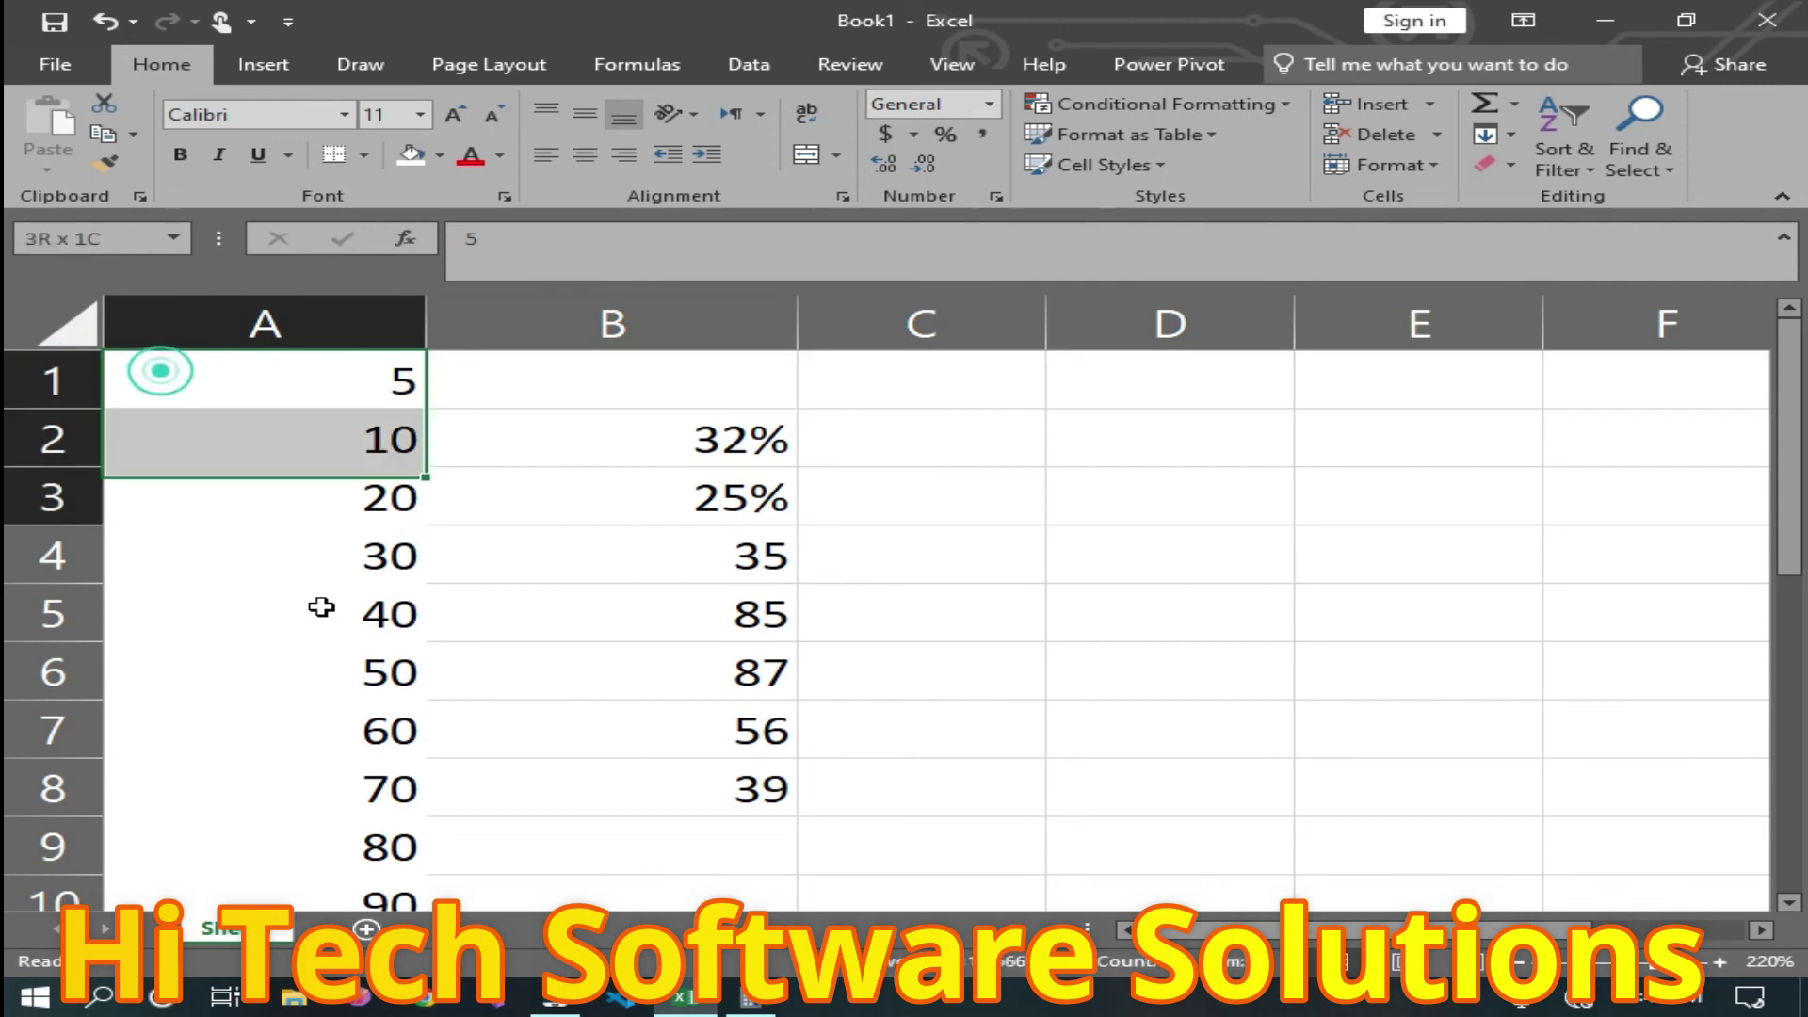
left_click(835, 156)
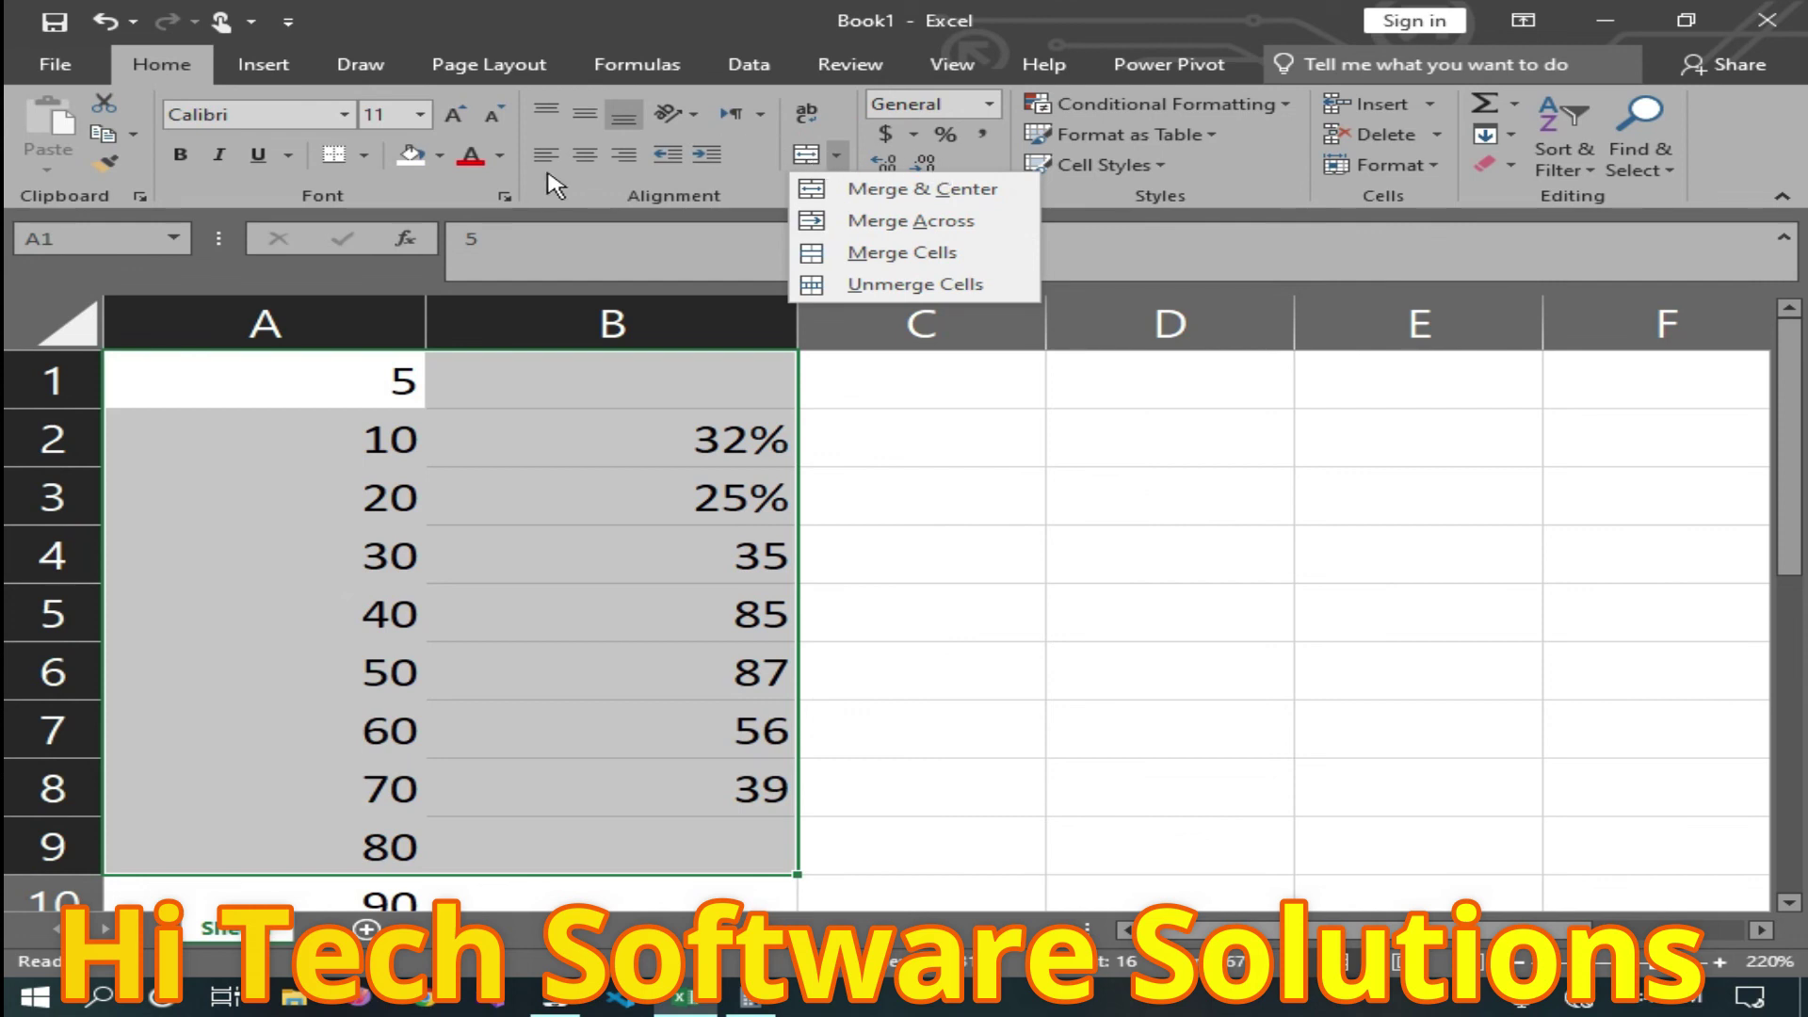
left_click(336, 153)
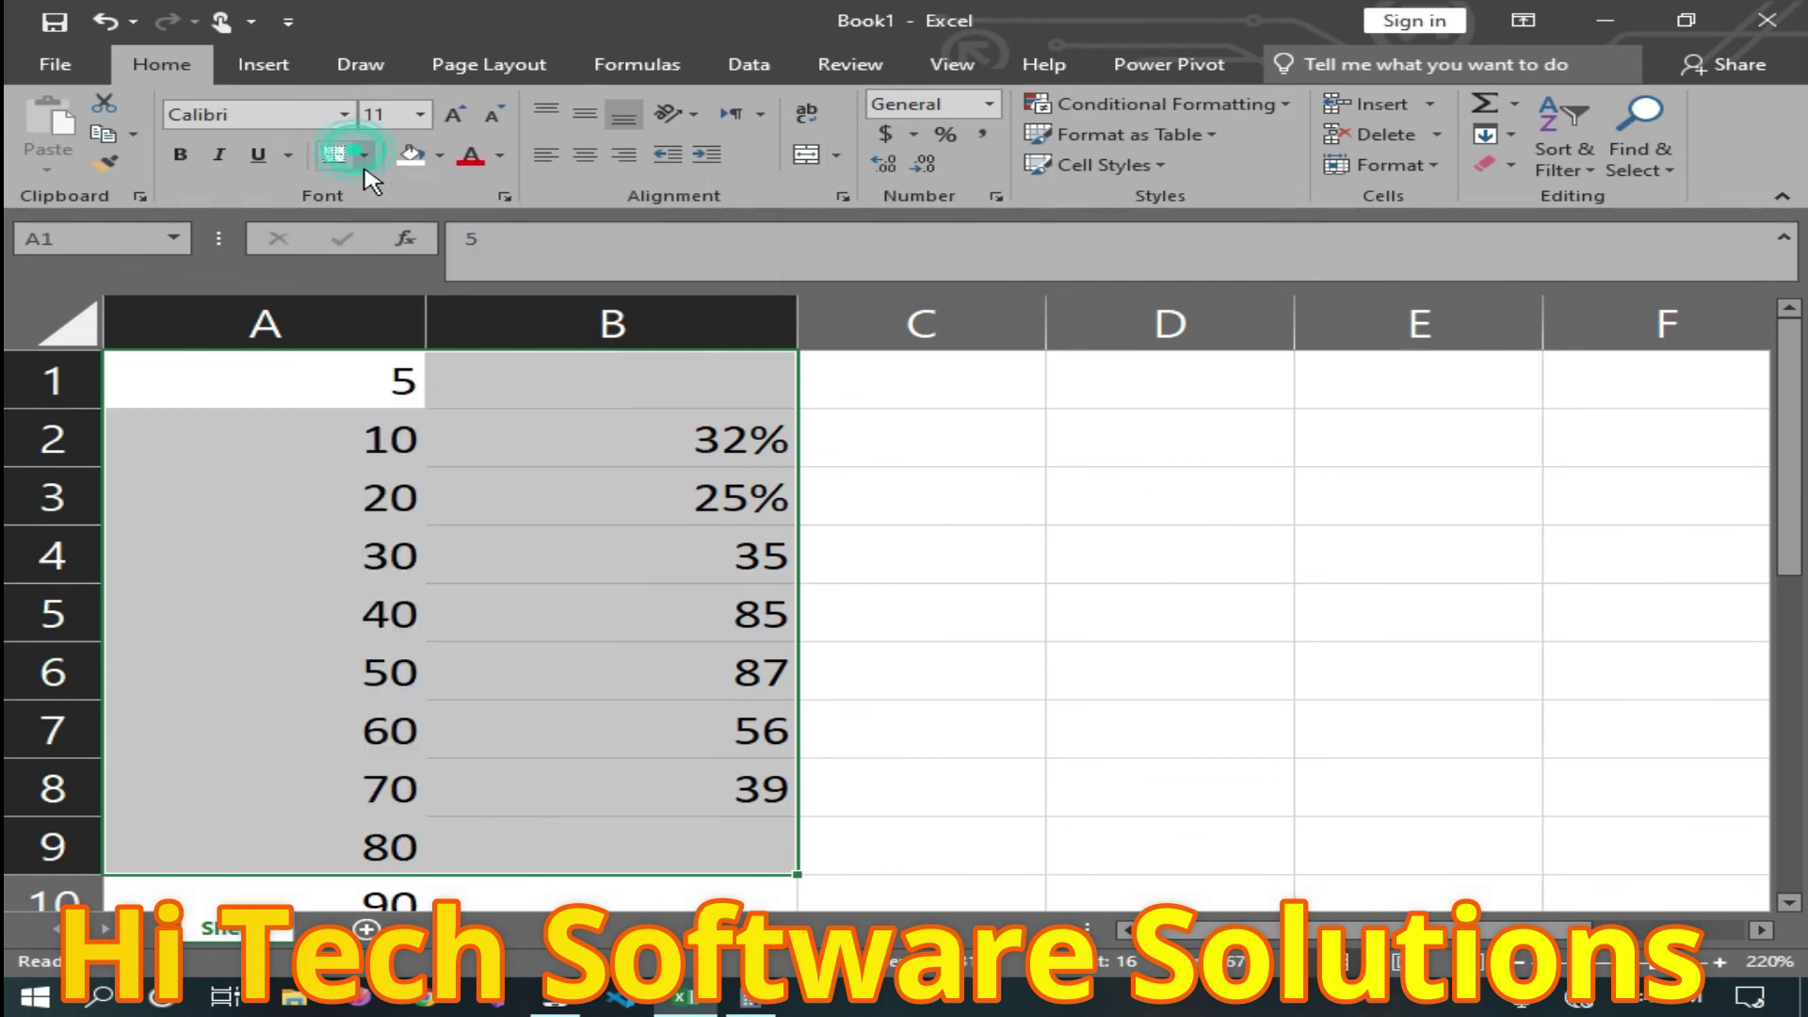
left_click(364, 155)
left_click(404, 383)
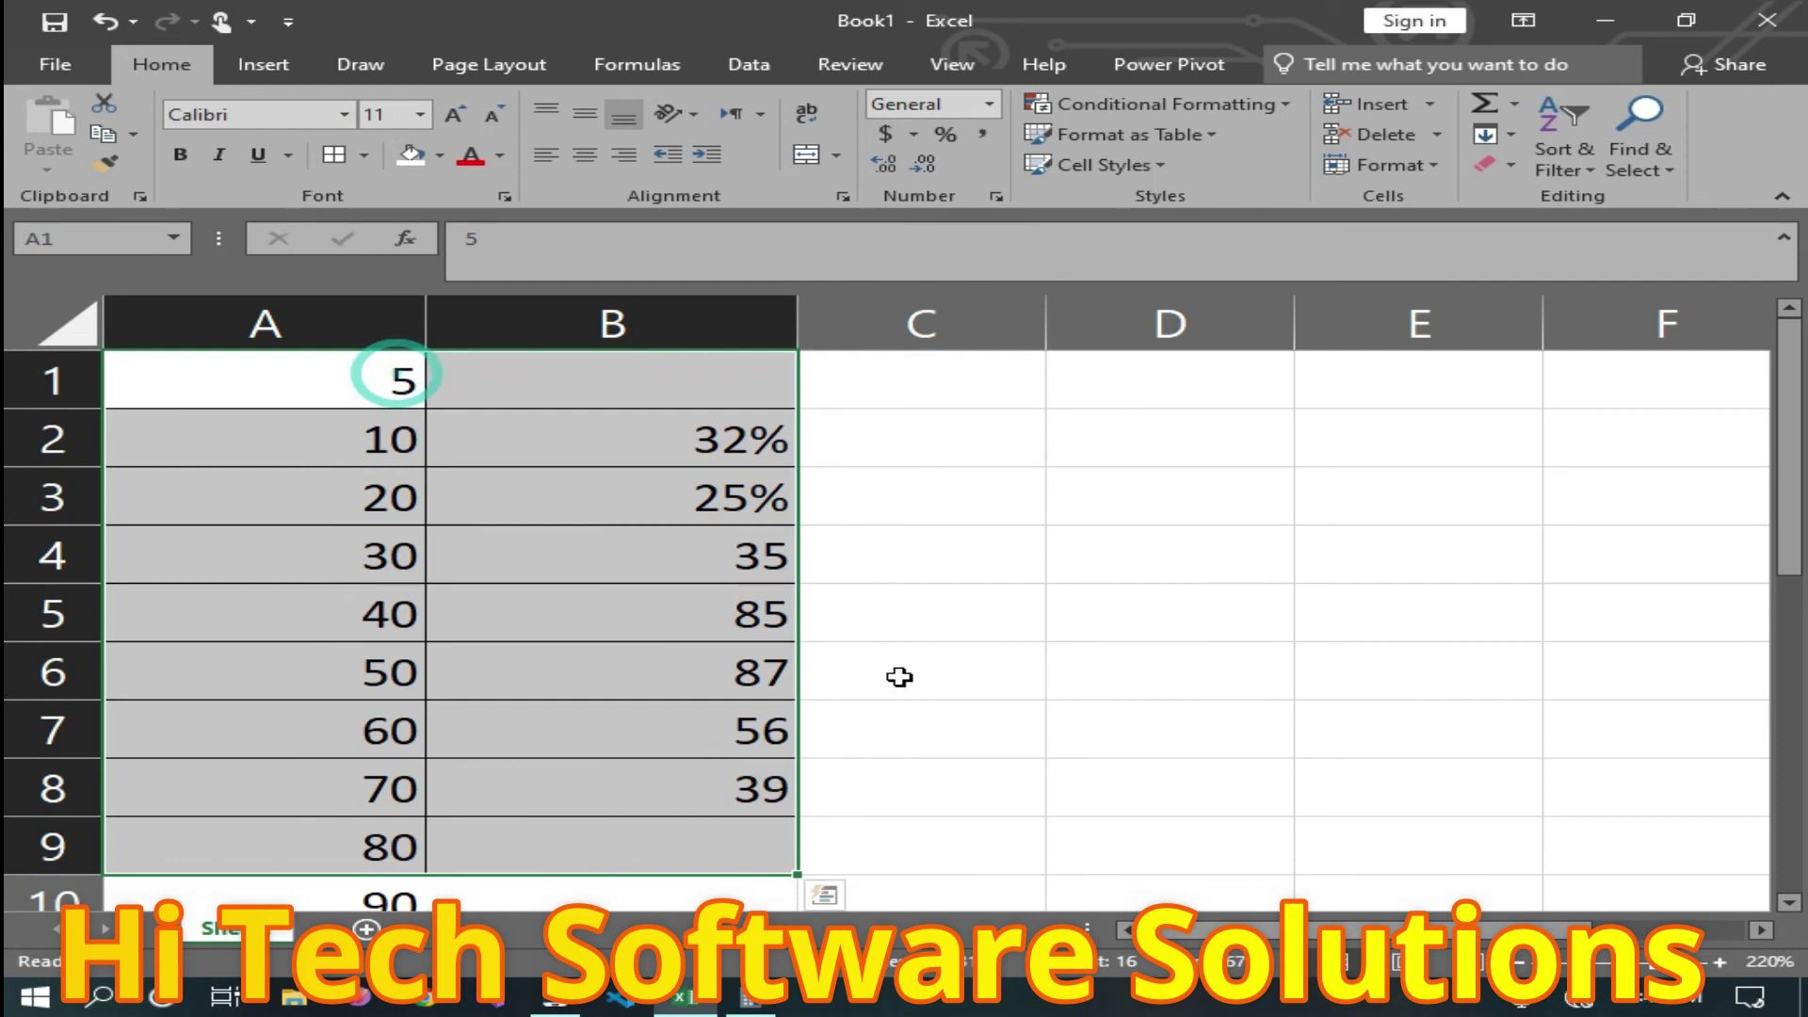
left_click(1139, 646)
Select the range A1:B7.
left_click(217, 388)
left_click_drag(249, 433, 666, 626)
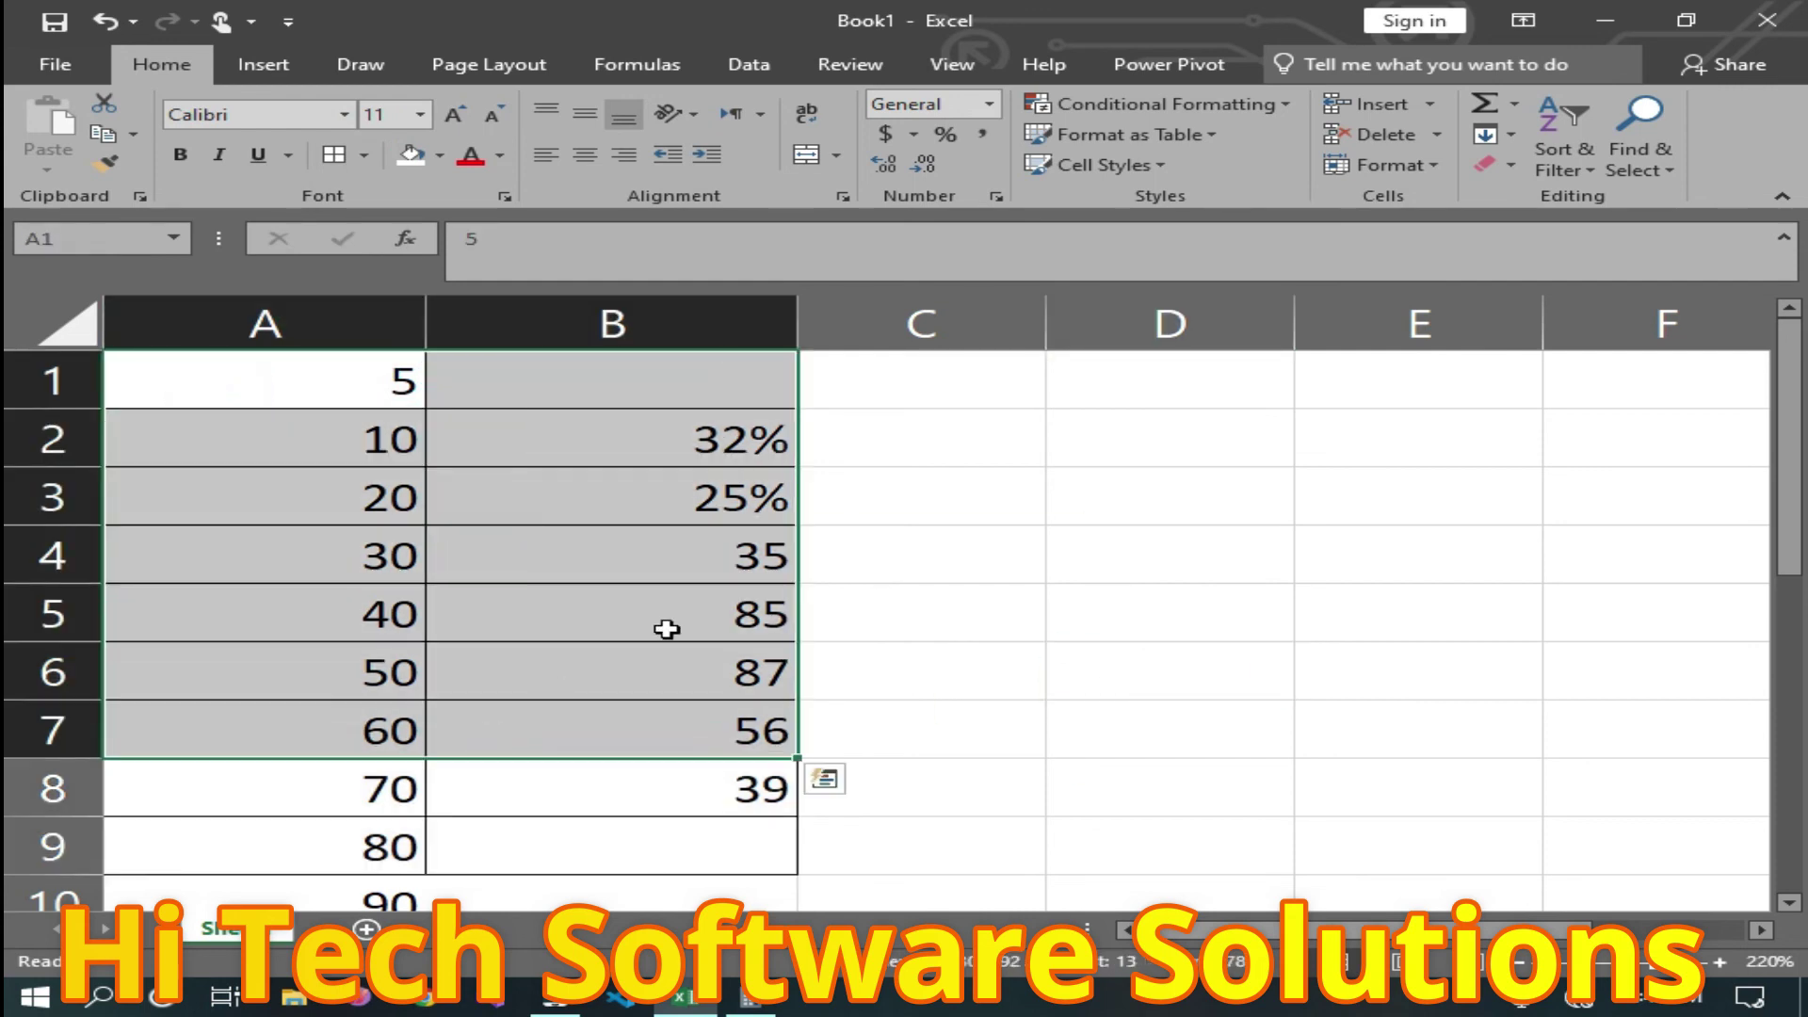
left_click(1208, 106)
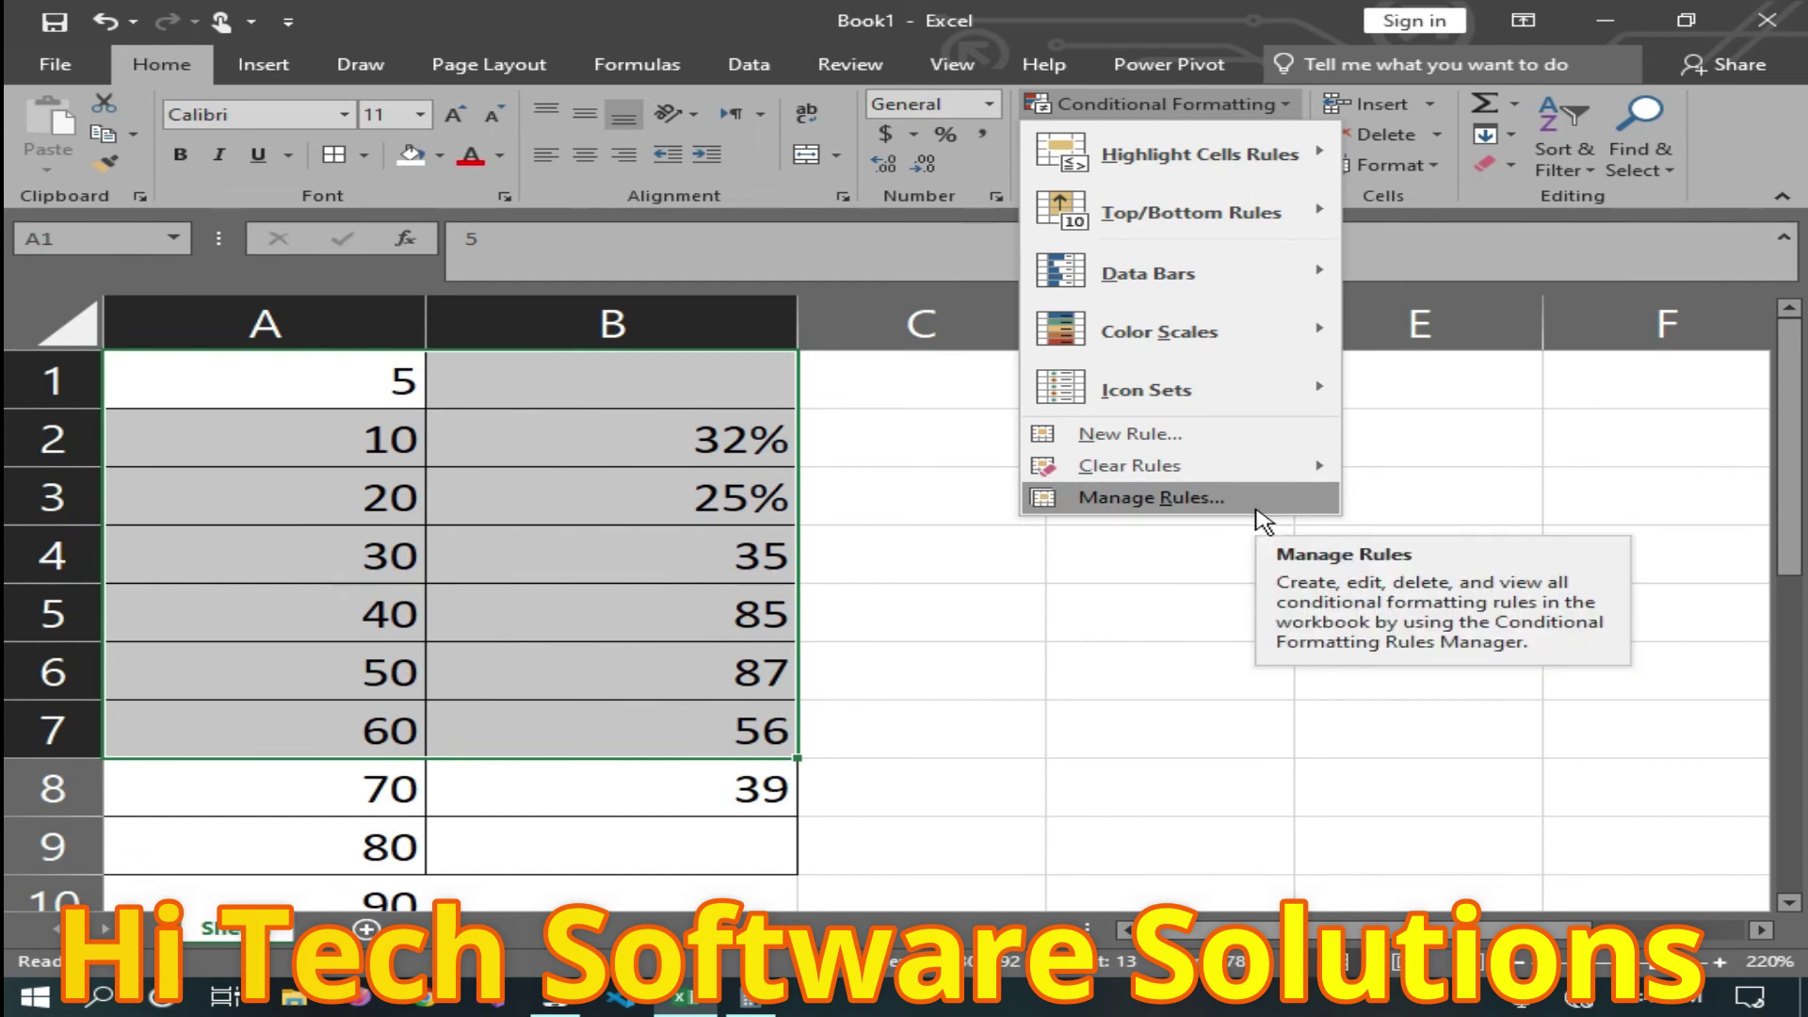
Open the Rules Manager for the current selection, confirm no rules, and cancel a New Rule.
left_click(1260, 515)
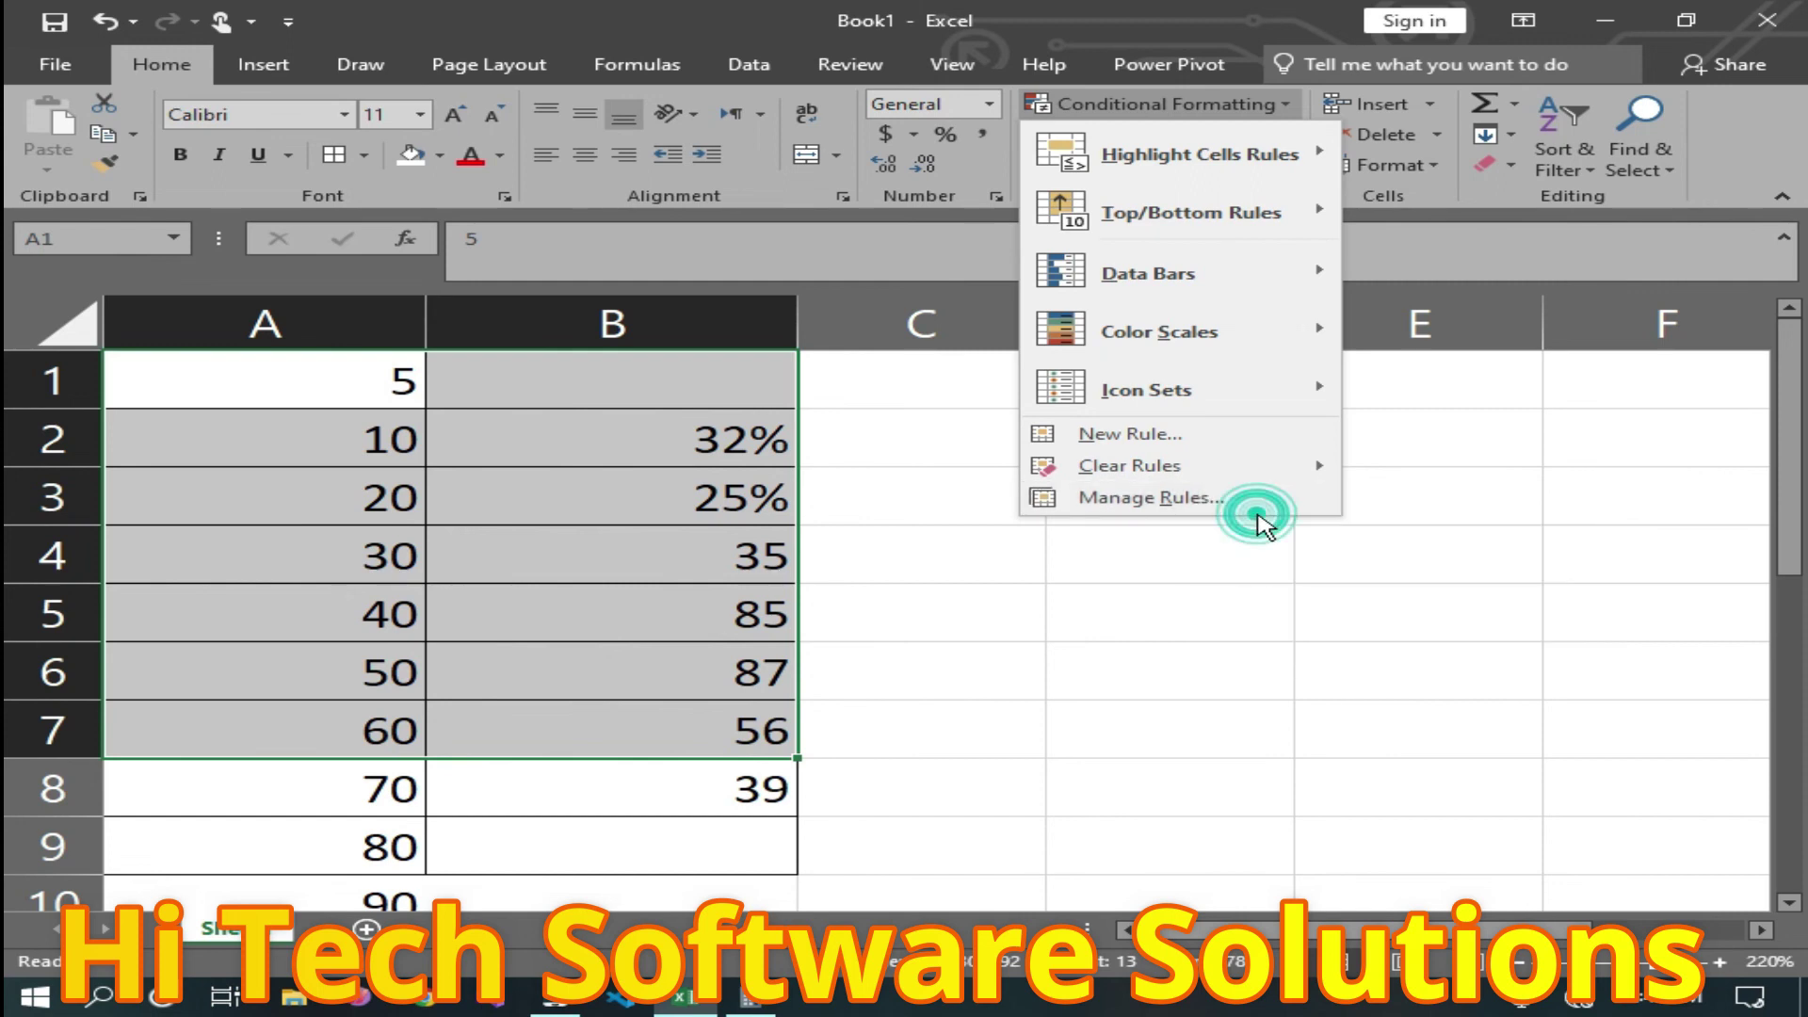
left_click(1196, 516)
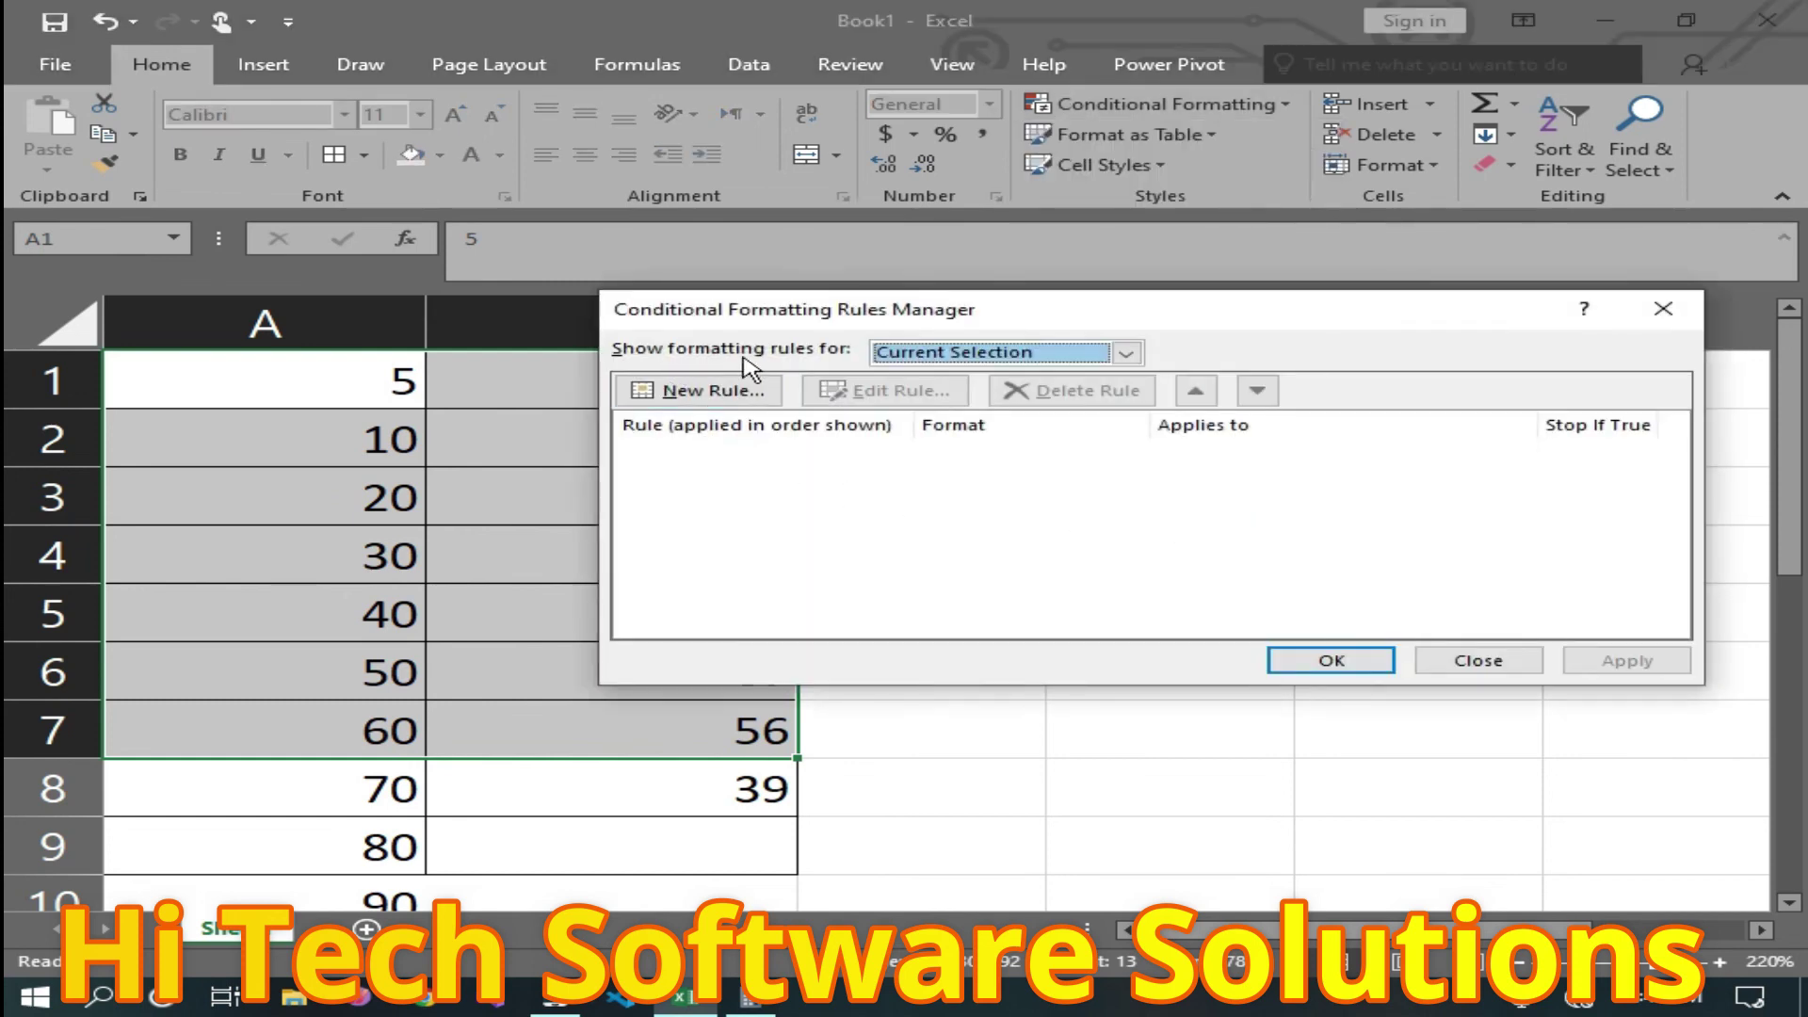
left_click(1126, 354)
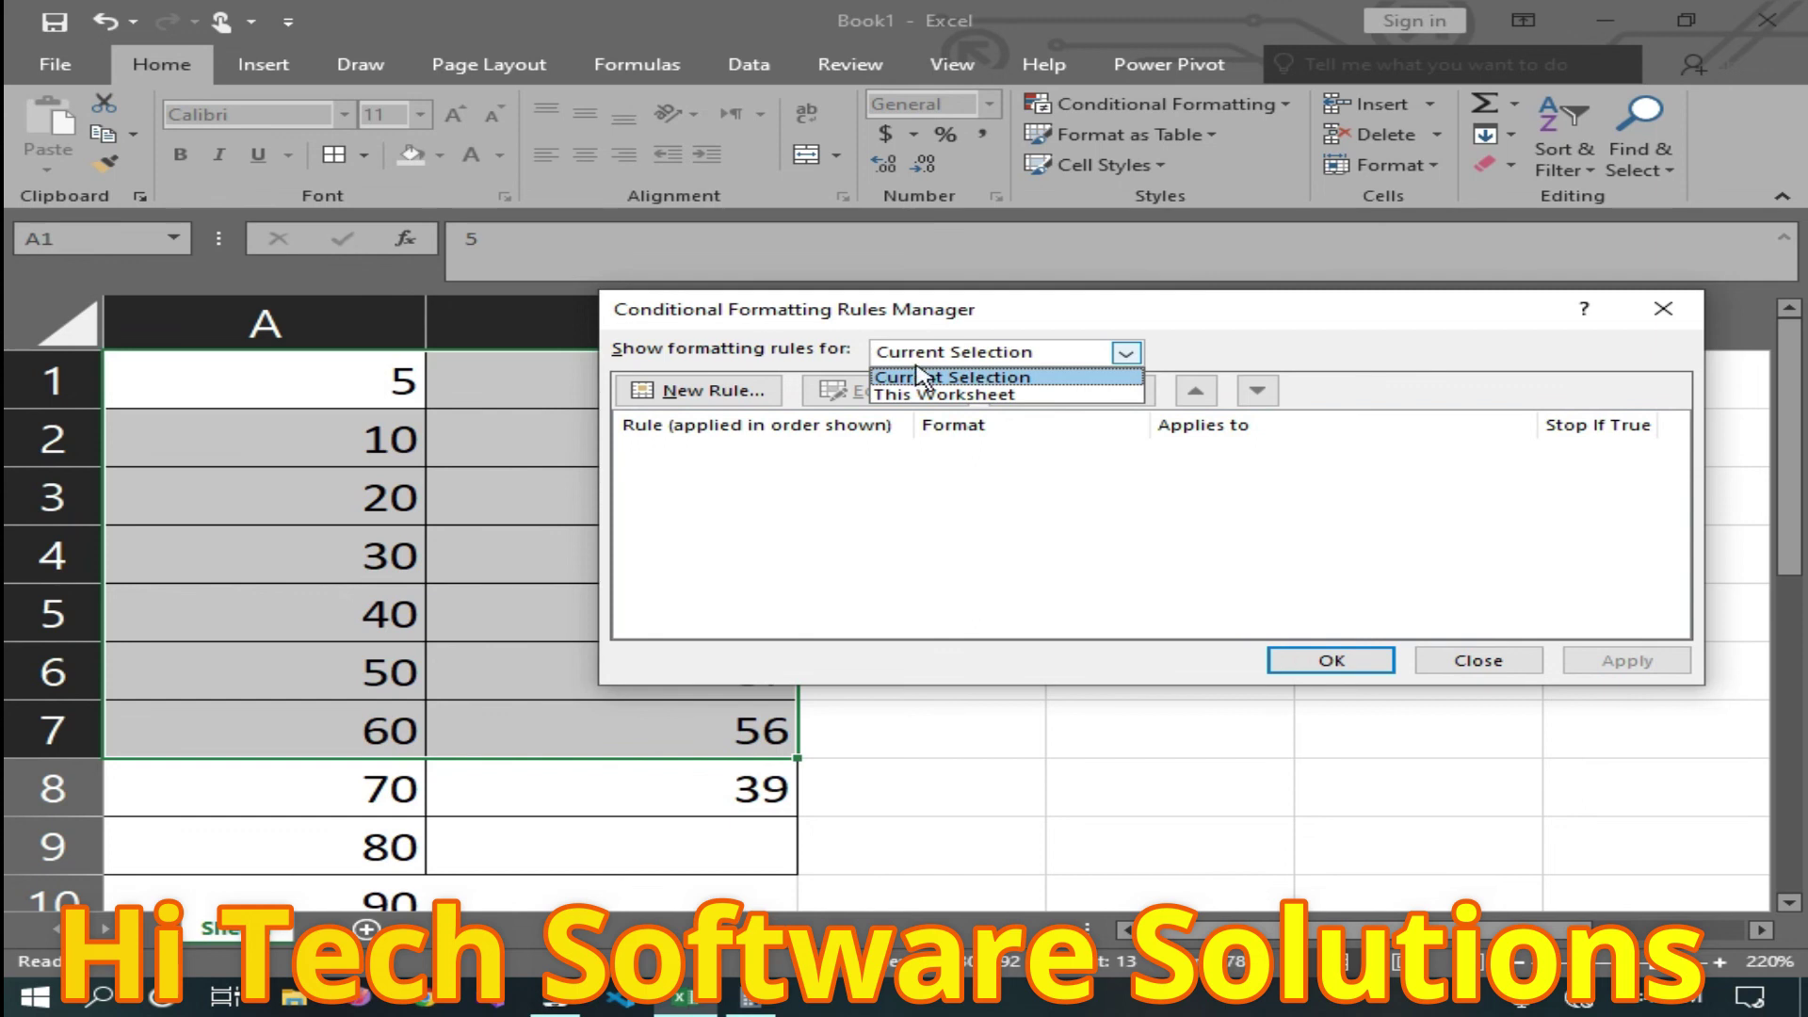
left_click(1025, 379)
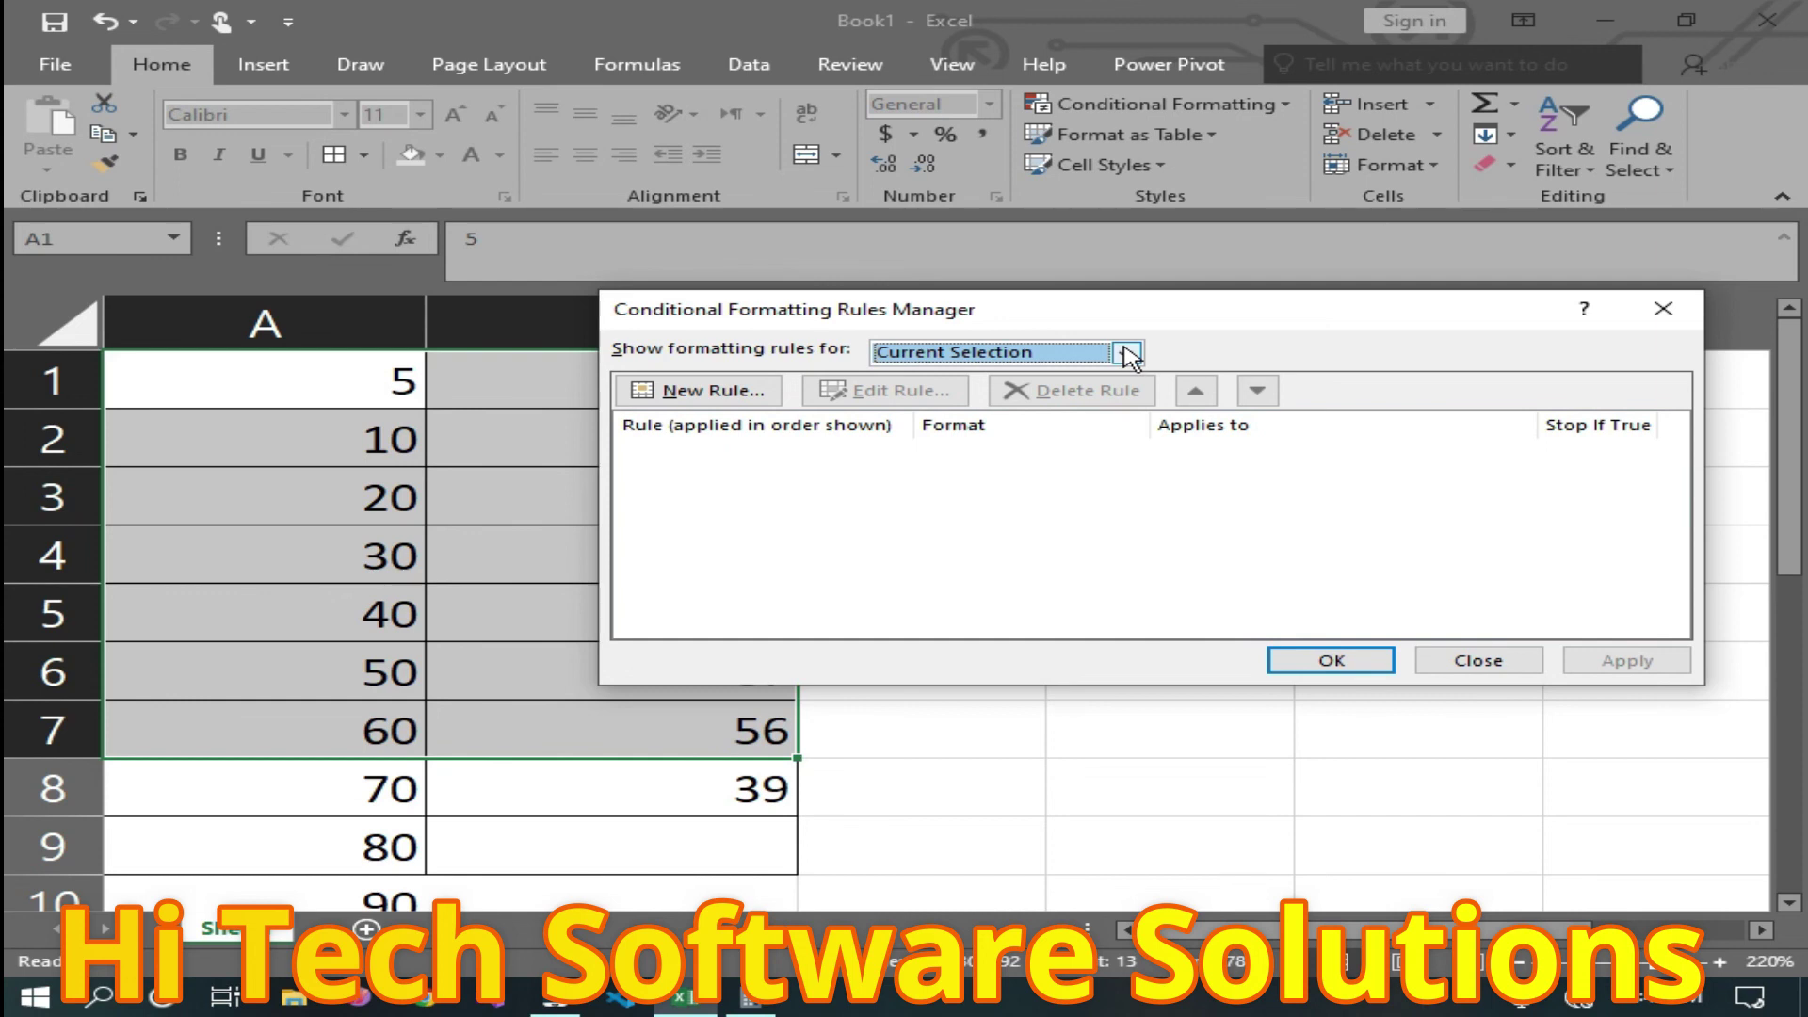
left_click(704, 400)
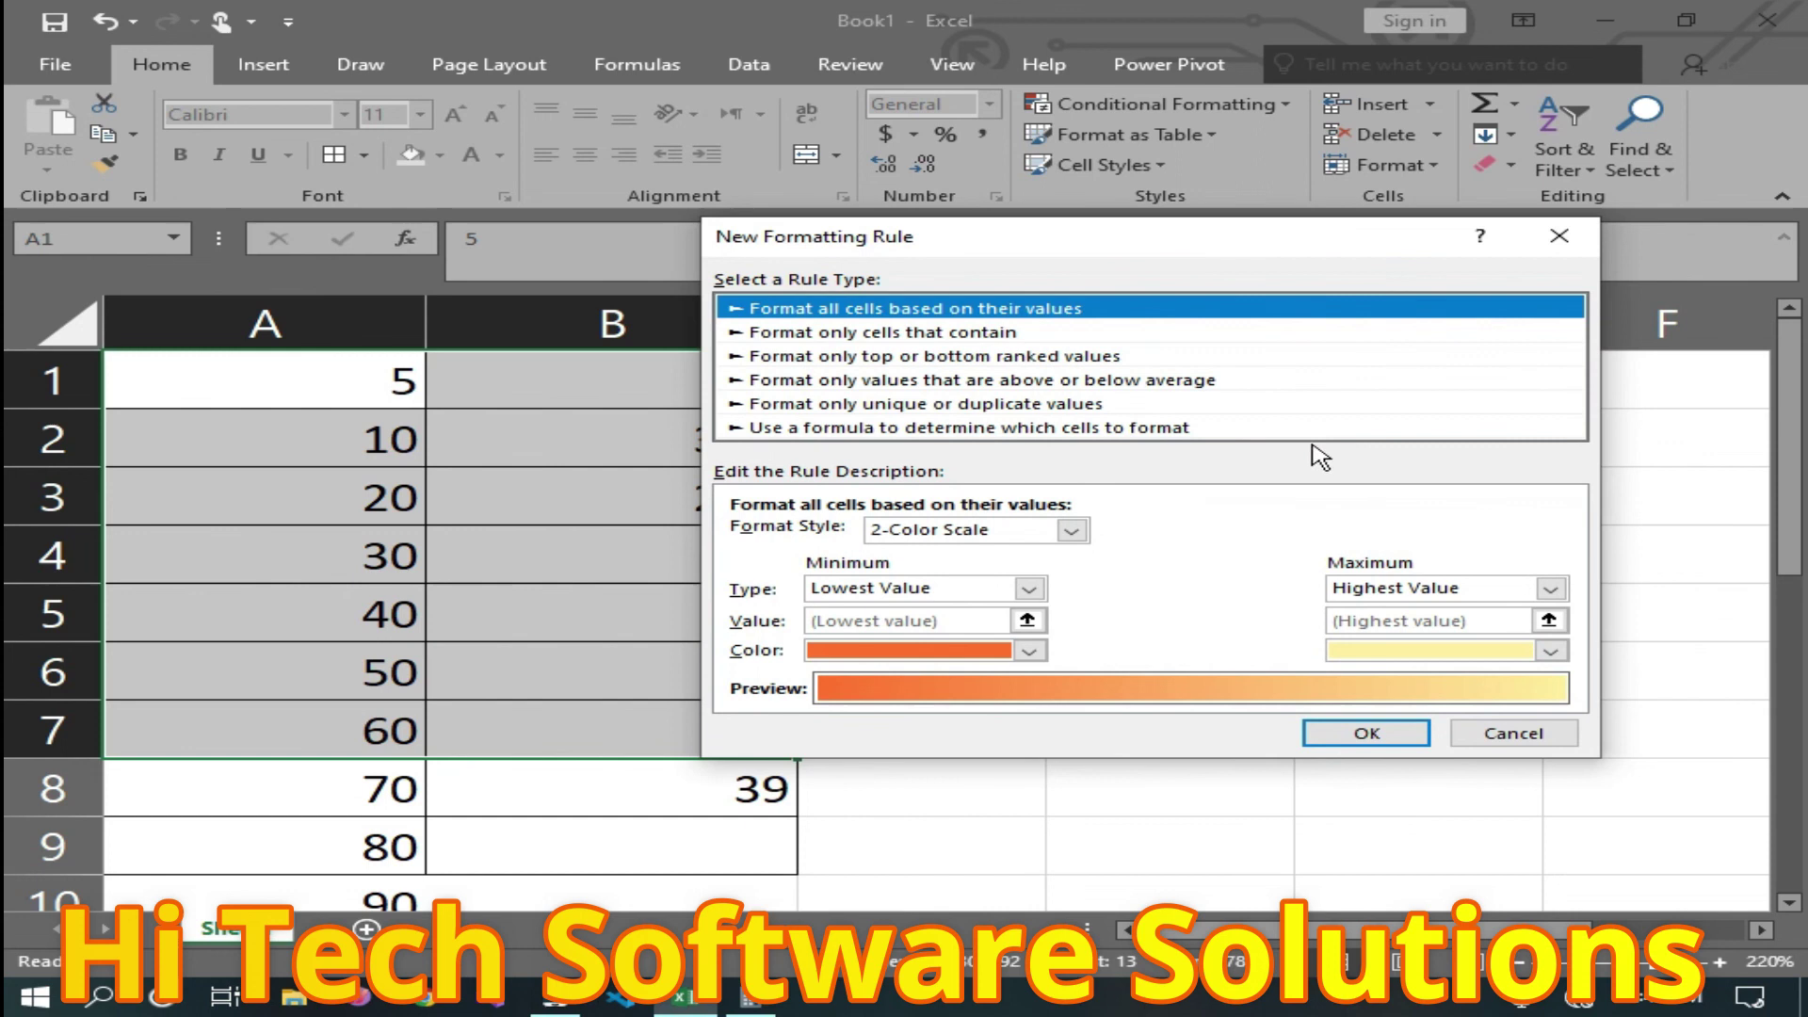
left_click(1535, 740)
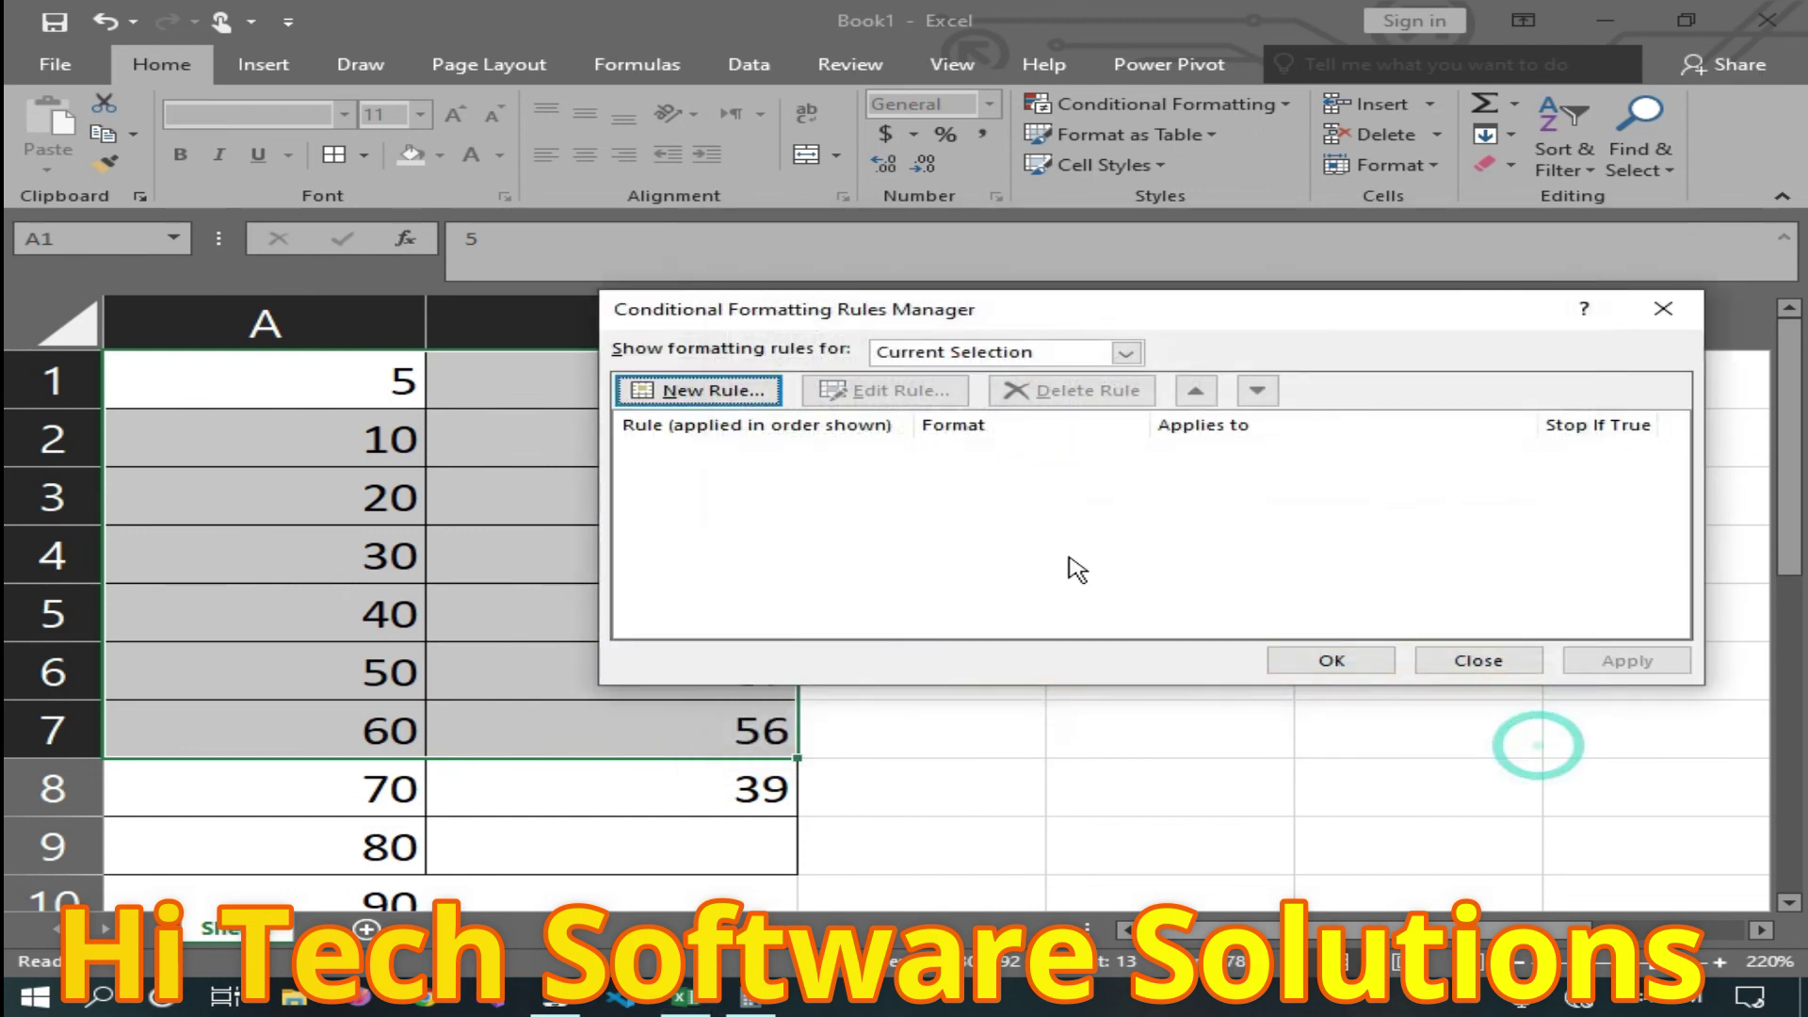